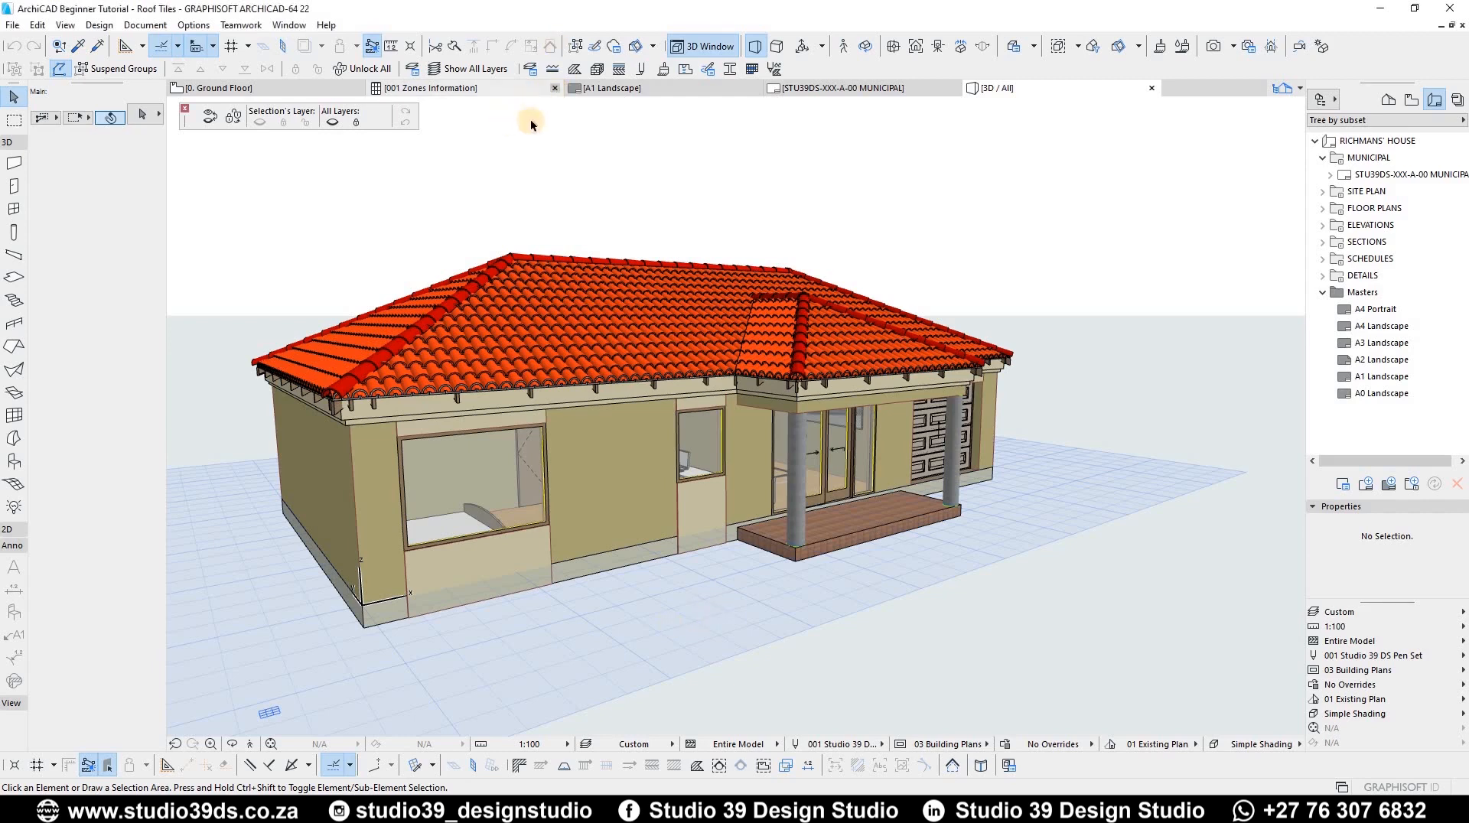
Step: Close the 001 Zones Information tab and move the floating layer palette to the other side of the 3D window
{"action": "left_click", "coordinate": [558, 88]}
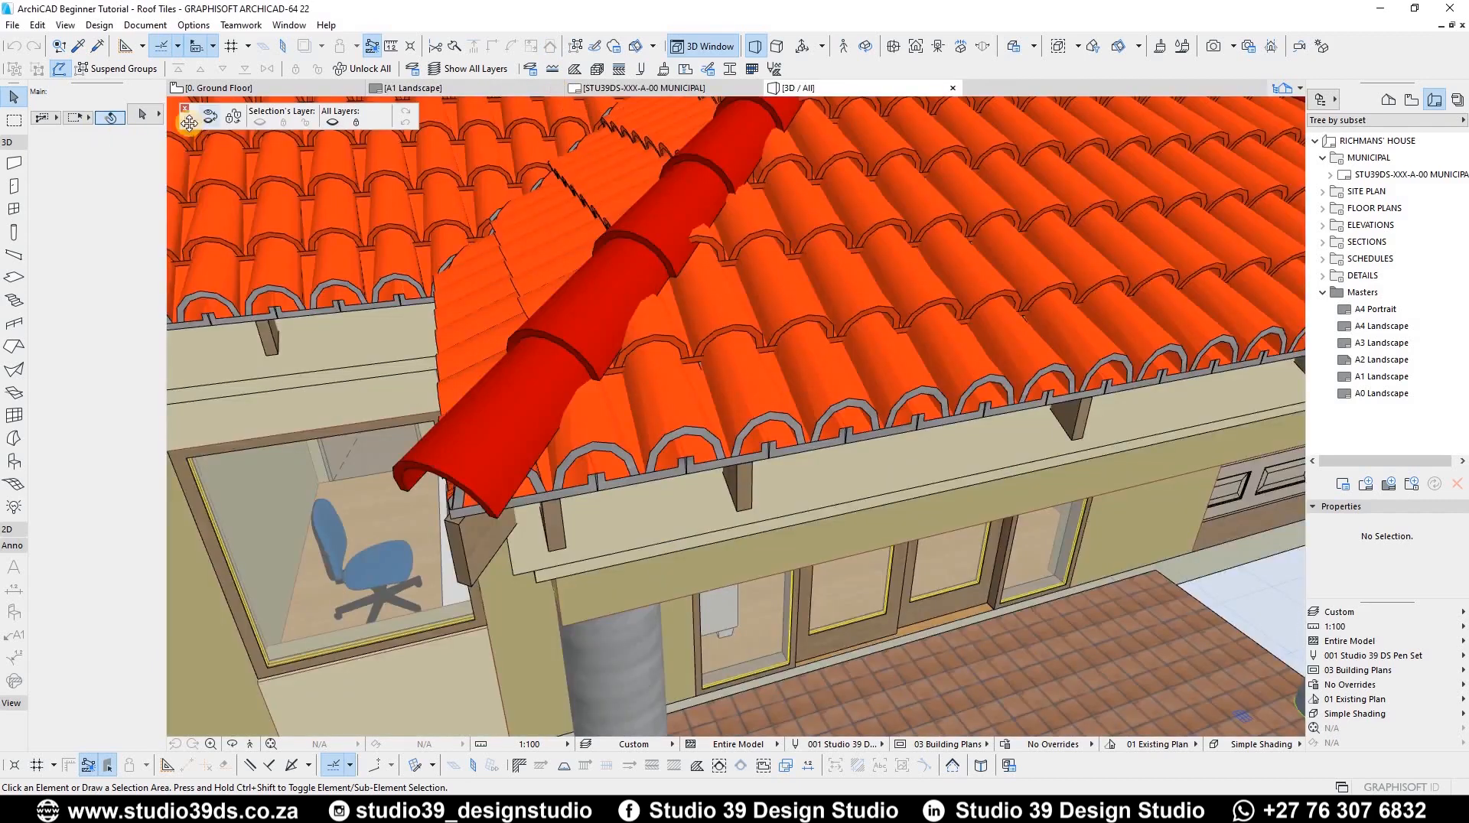
{"action": "left_click_drag", "start_coordinate": [189, 123], "coordinate": [1069, 122]}
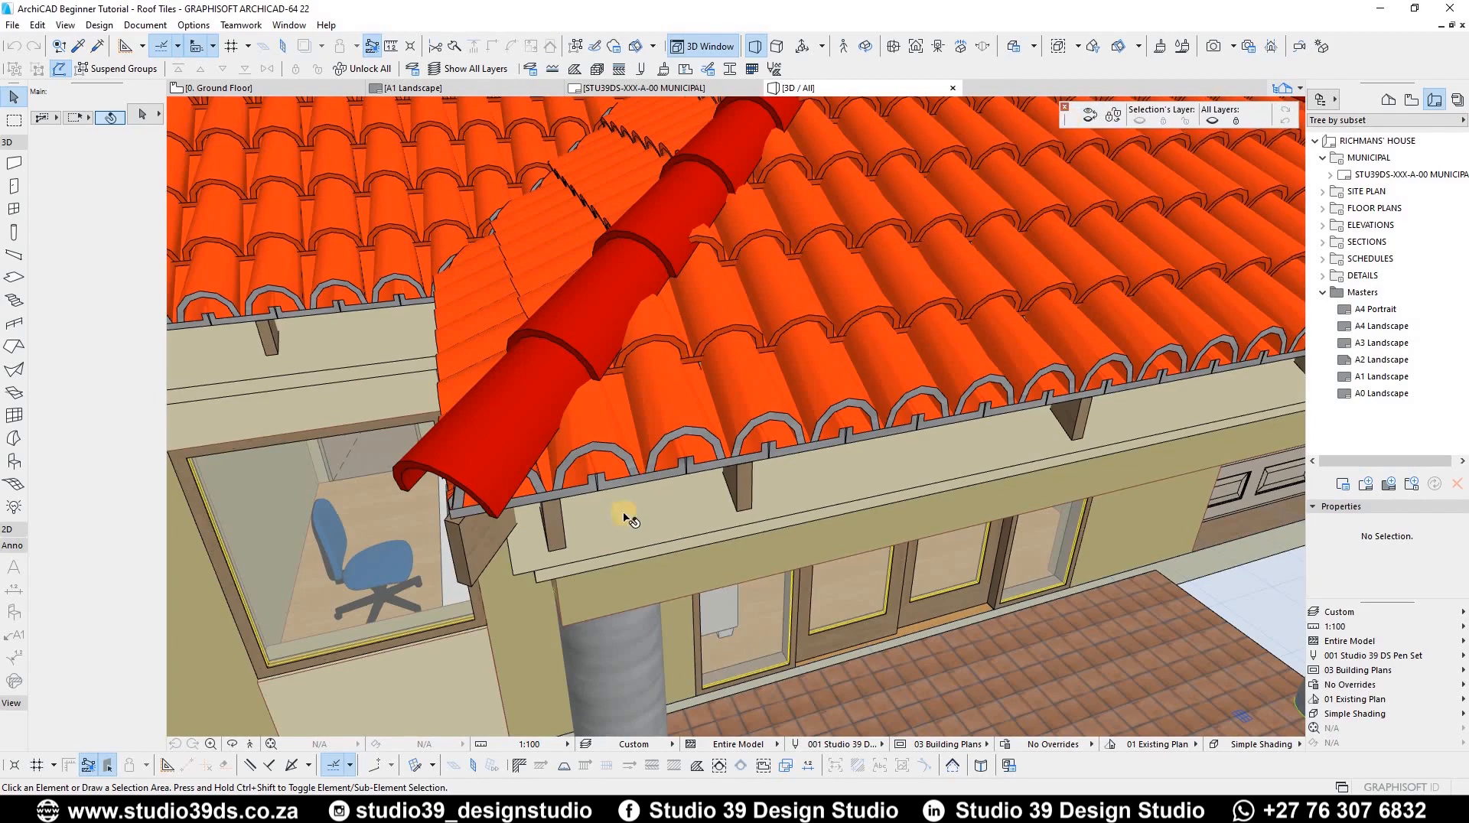
Step: Zoom and orbit around the 3D model to inspect the tiled roof and ridges
{"action": "scroll", "coordinate": [712, 426], "scroll_direction": "down", "scroll_amount": 10}
{"action": "scroll", "coordinate": [594, 386], "scroll_direction": "up", "scroll_amount": 3}
{"action": "middle_click_drag", "start_coordinate": [712, 300], "coordinate": [430, 481], "text": "shift"}
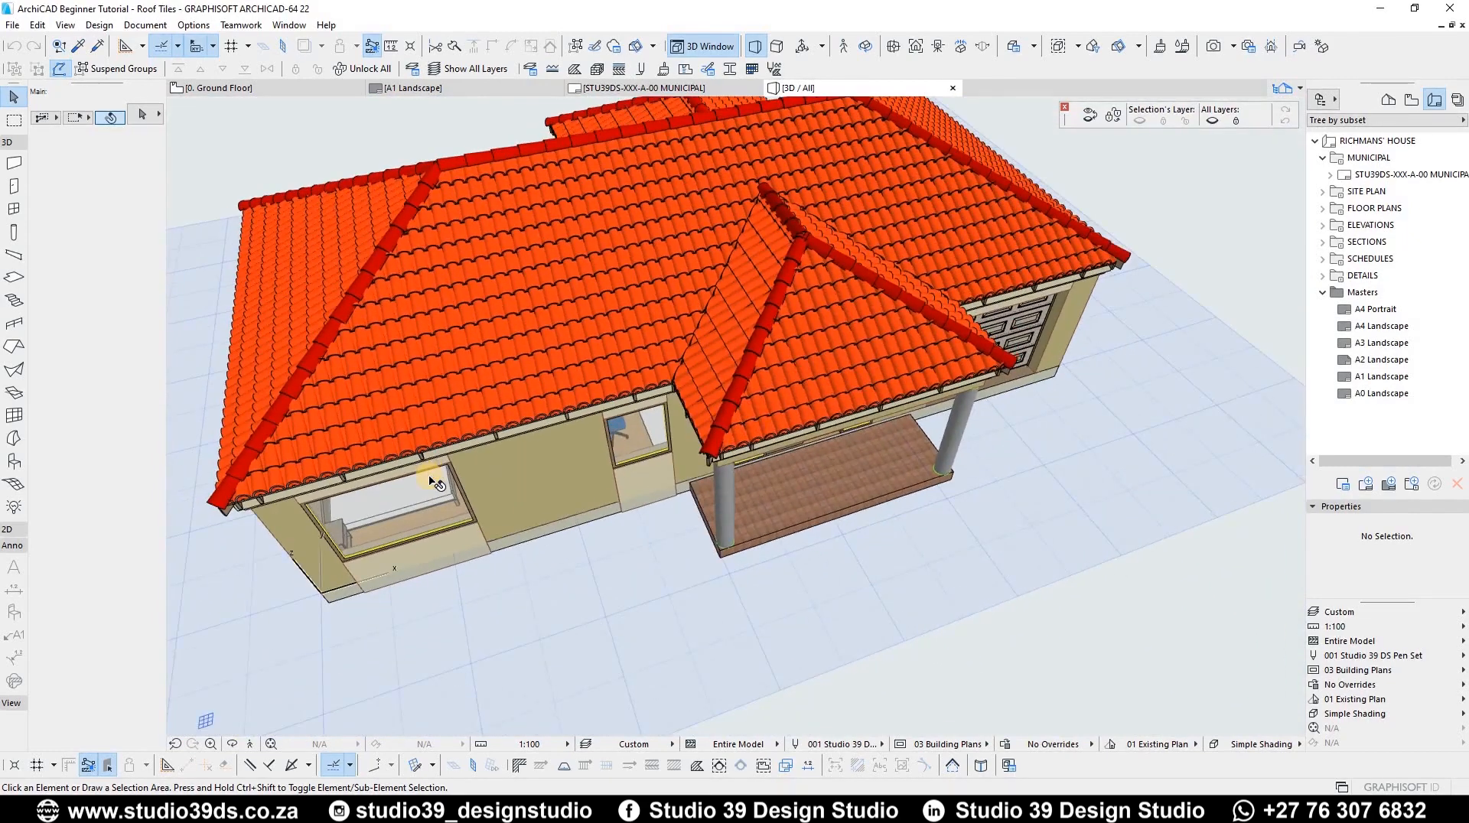
Step: In the floor plan, set up the Slab tool on the 3D PAVING layer with EF-02 Masonry Block - Filler structure
{"action": "key", "text": "F2"}
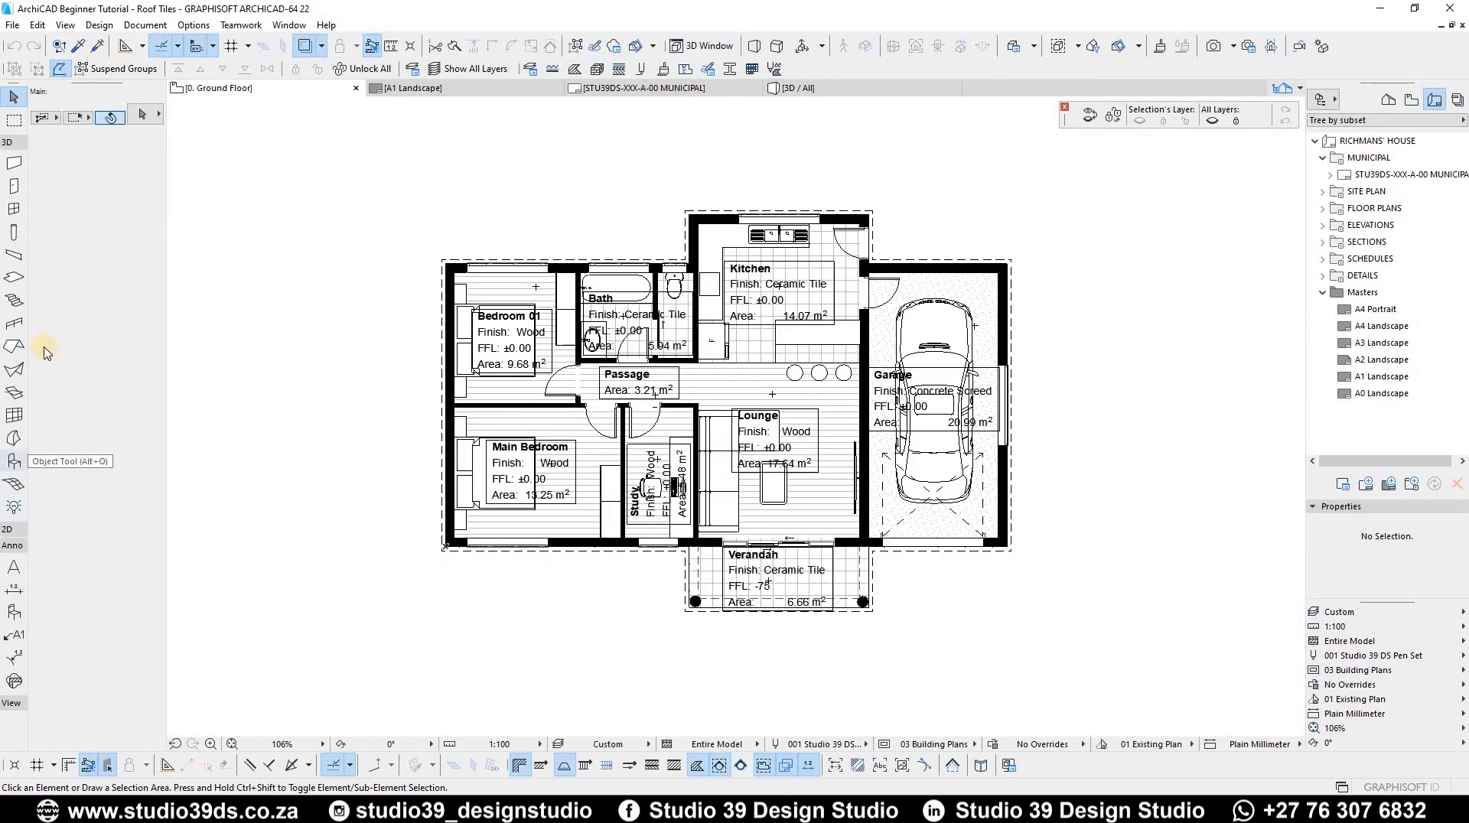
{"action": "left_click", "coordinate": [14, 277]}
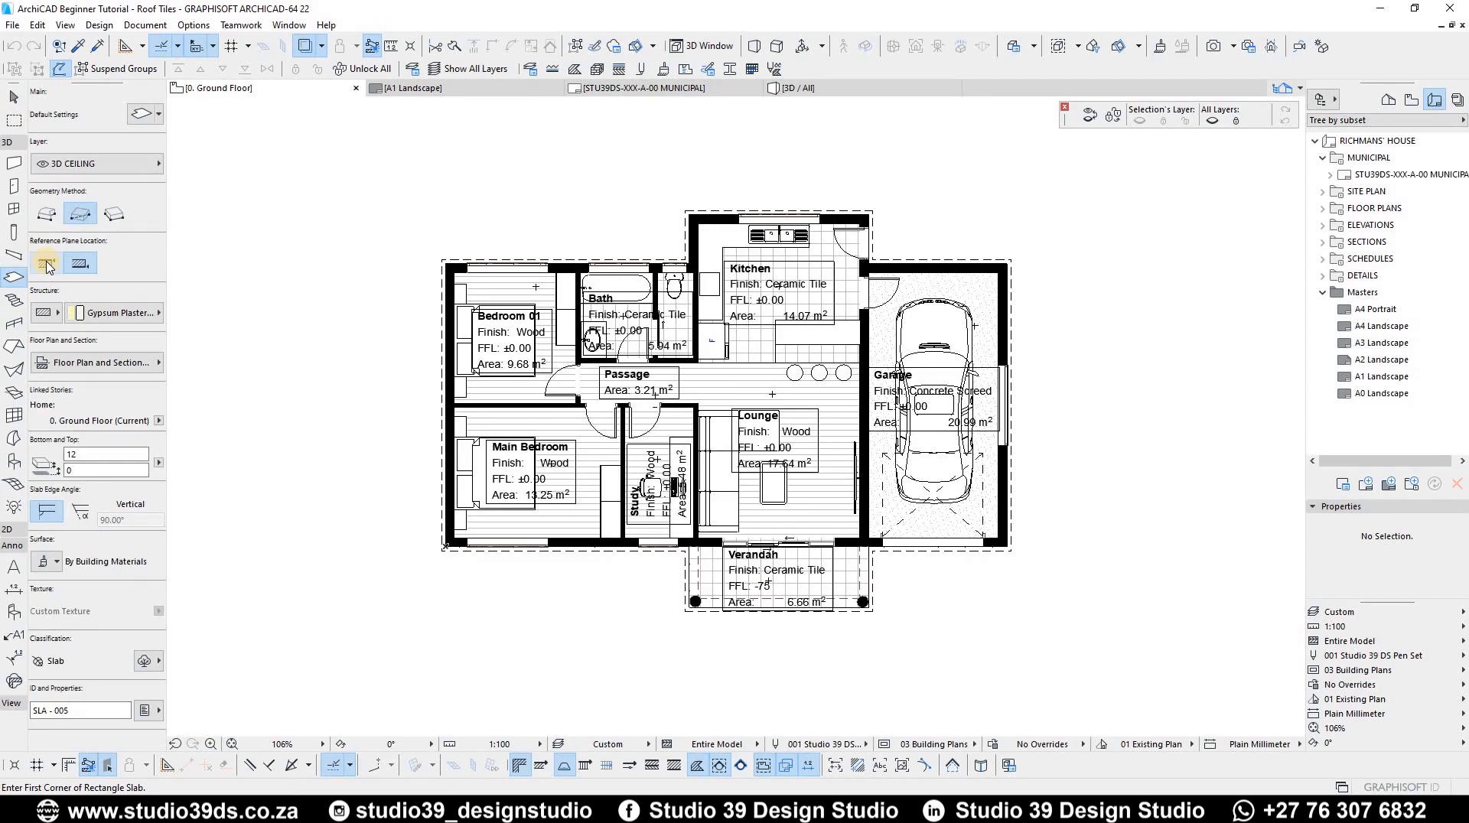
{"action": "left_click", "coordinate": [47, 263]}
{"action": "left_click", "coordinate": [105, 163]}
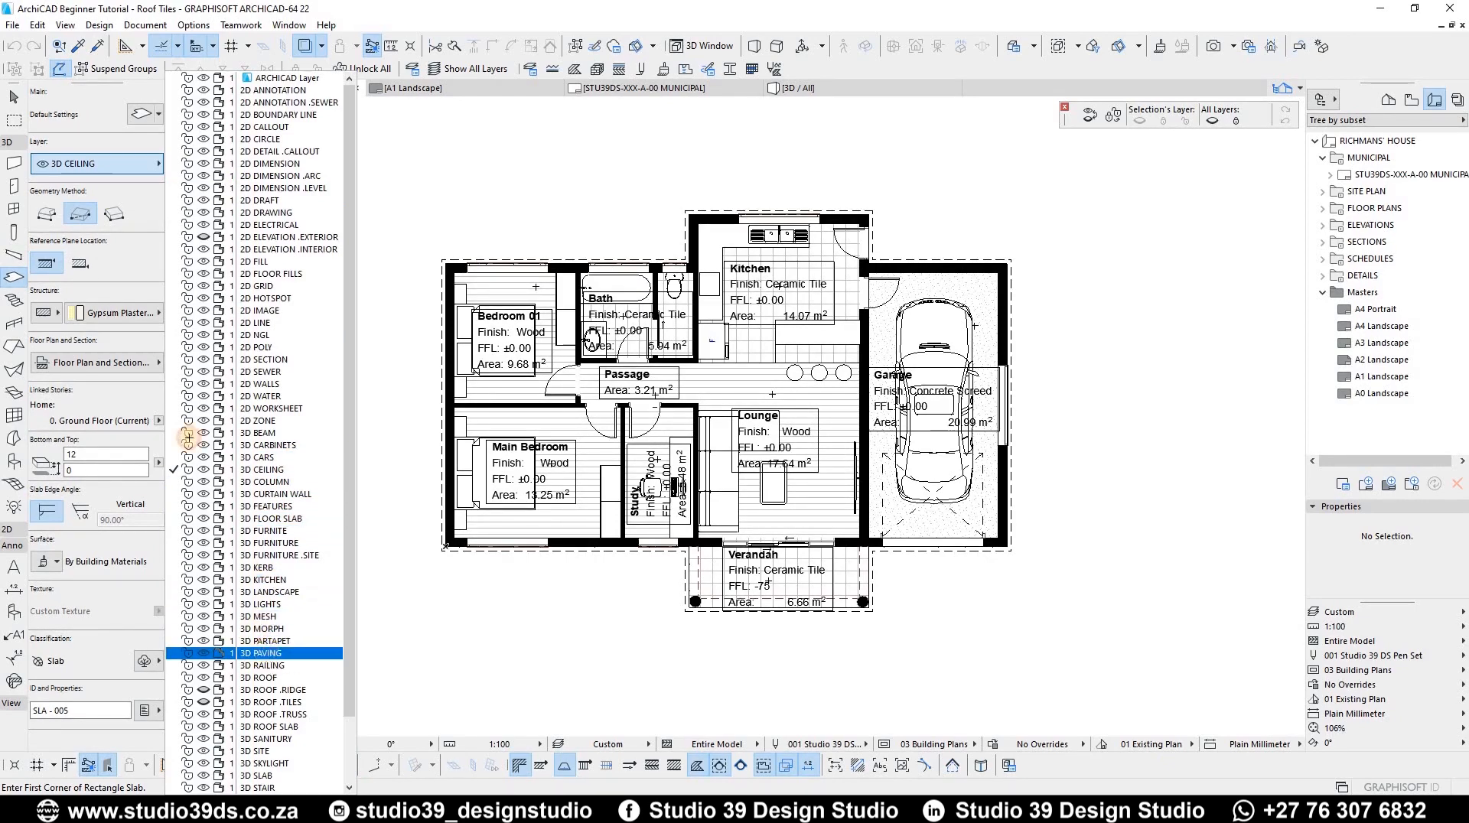
{"action": "left_click", "coordinate": [265, 654]}
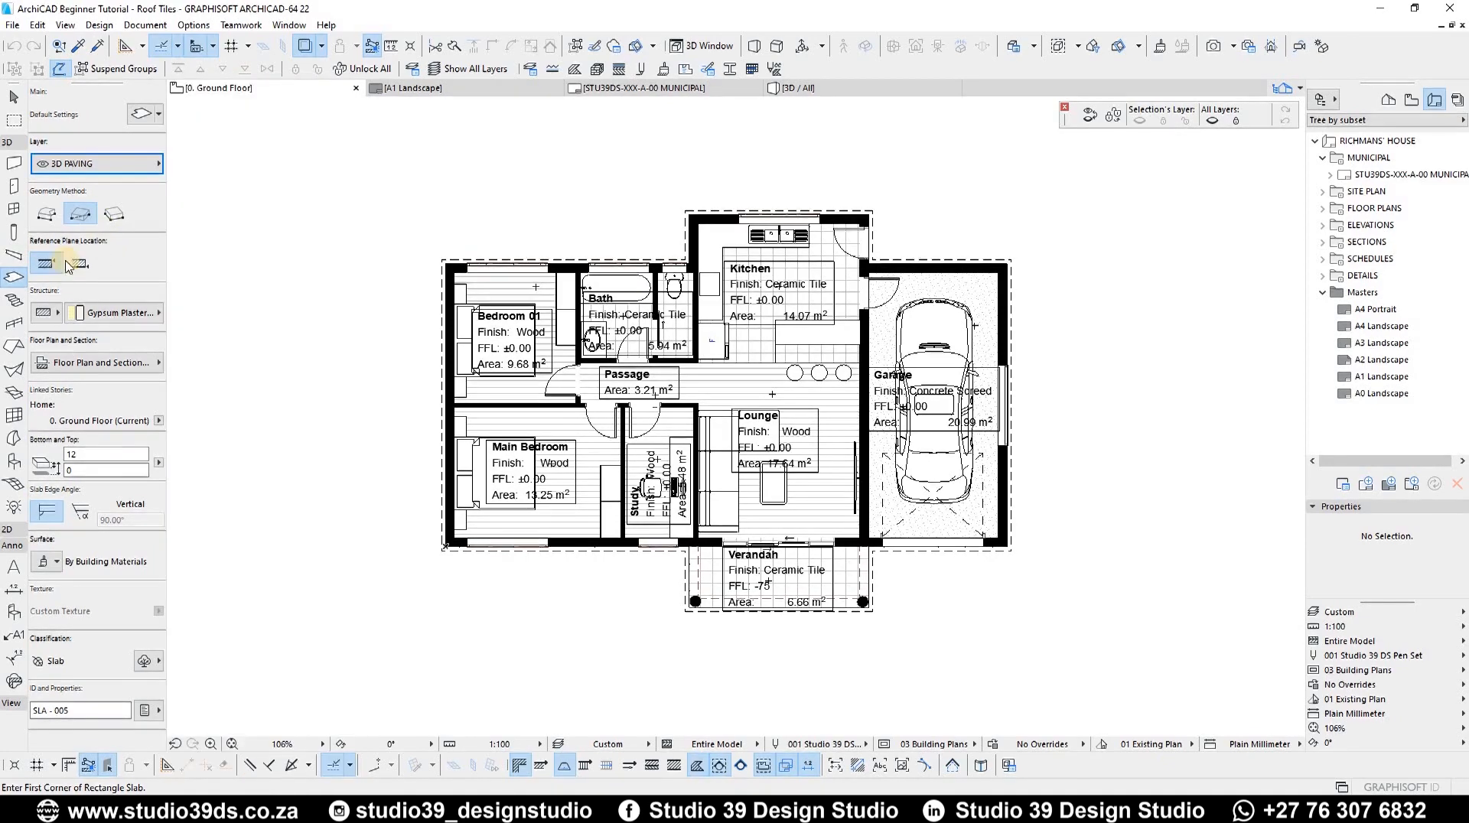
{"action": "left_click", "coordinate": [103, 313]}
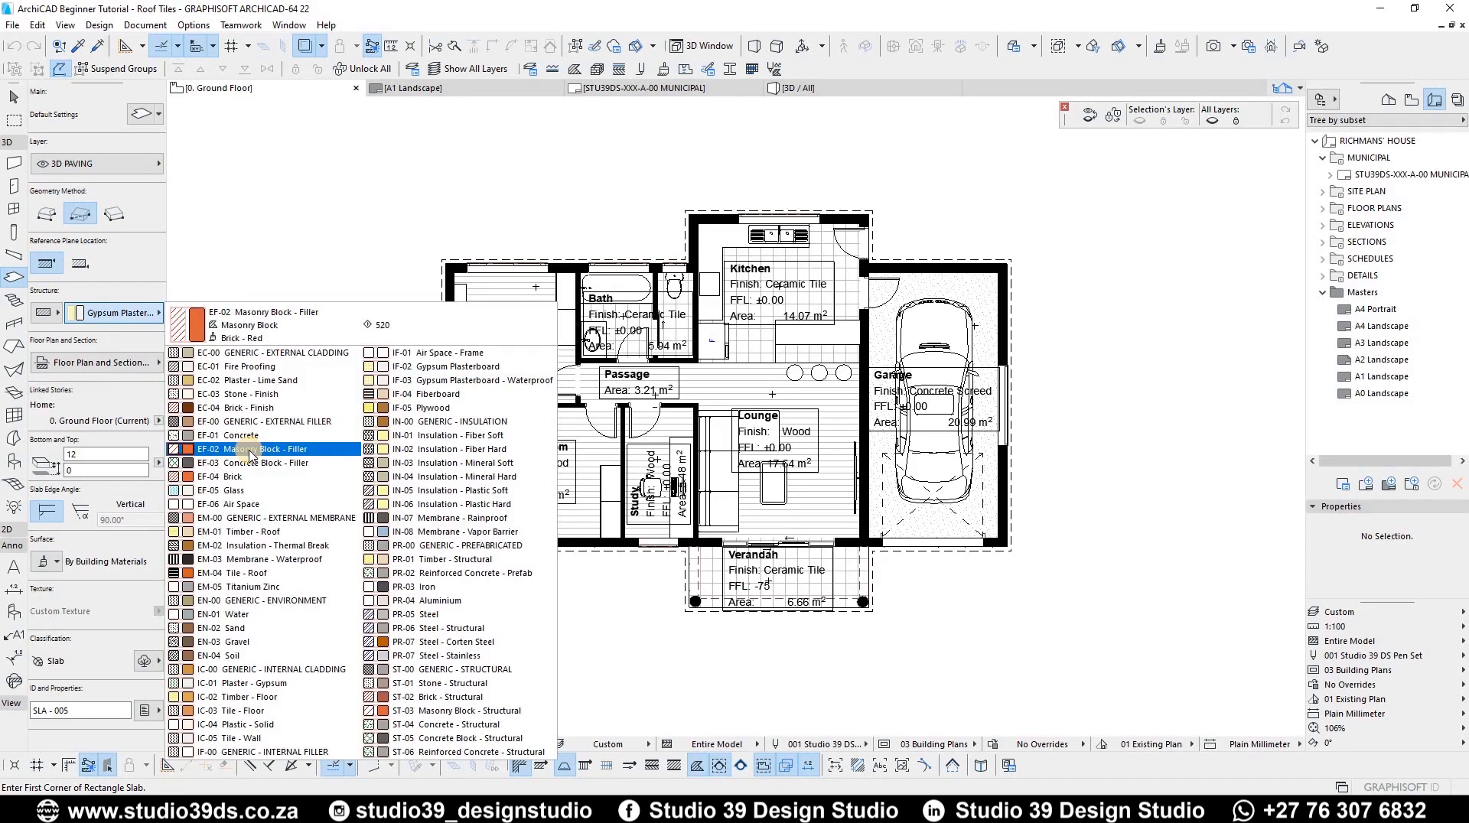
{"action": "left_click", "coordinate": [250, 451]}
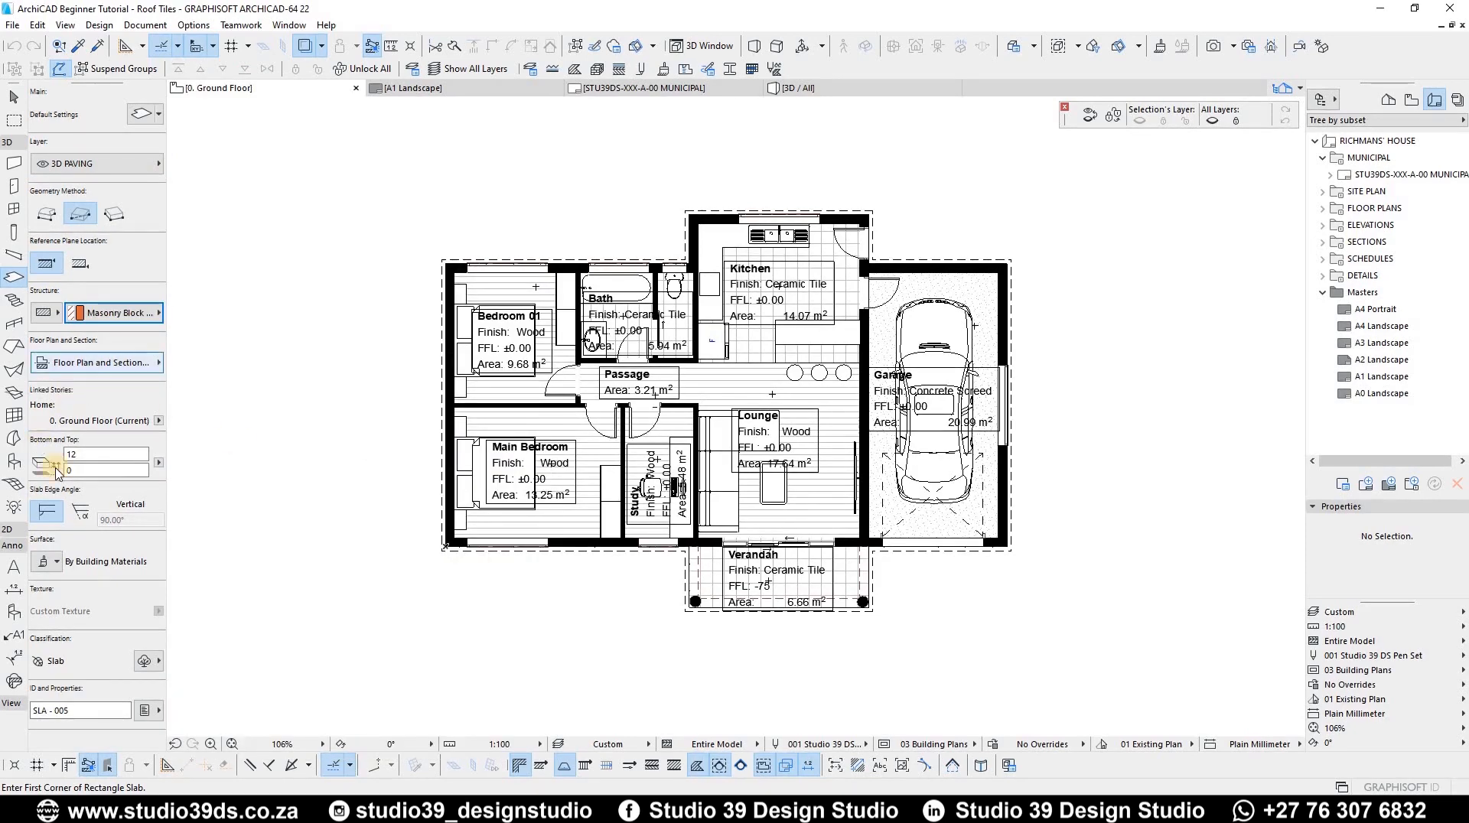
Step: Set the slab thickness to 50 and its offset to -280
{"action": "left_click", "coordinate": [92, 455]}
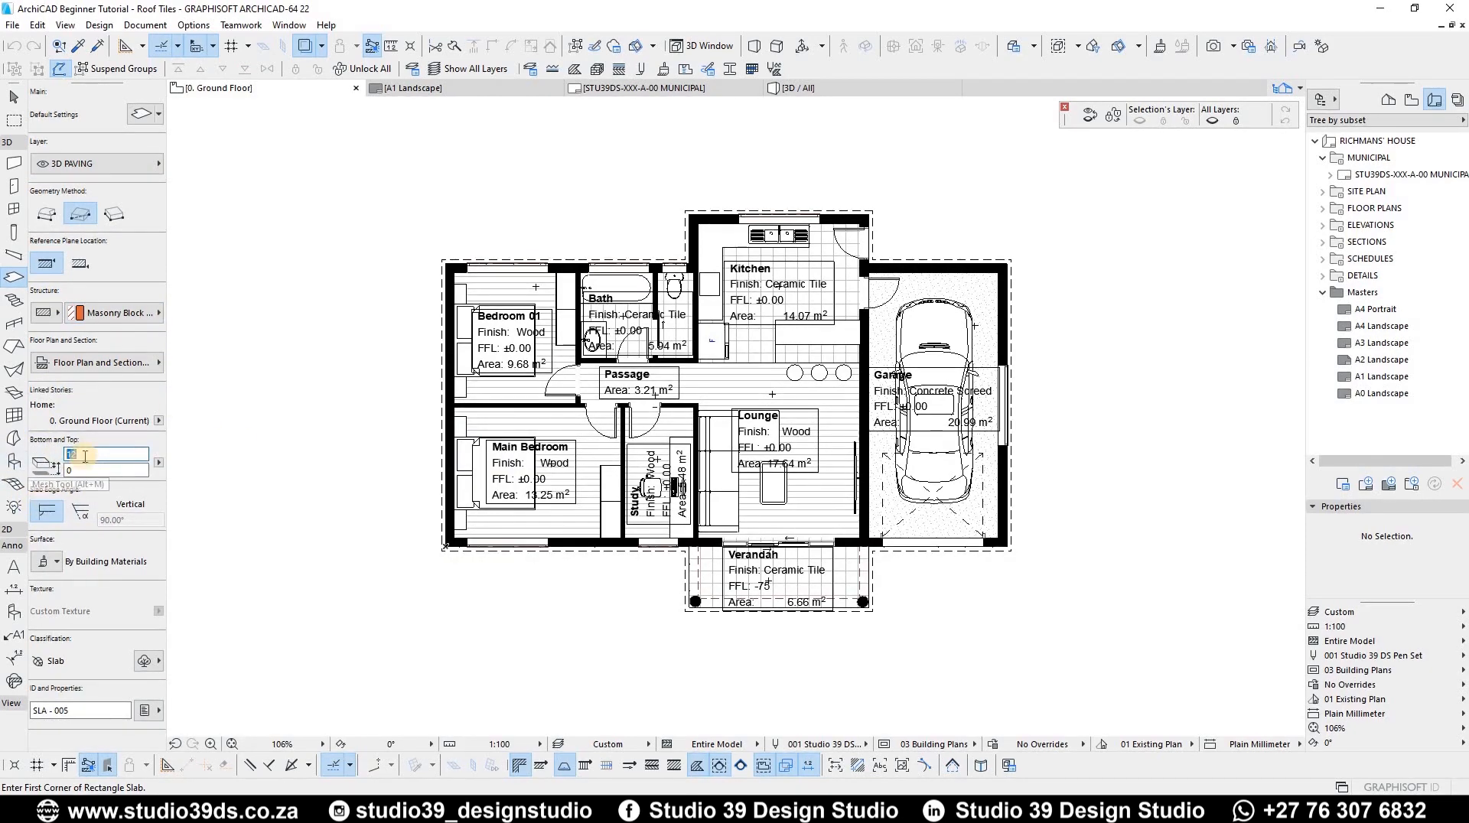
{"action": "type", "text": "50"}
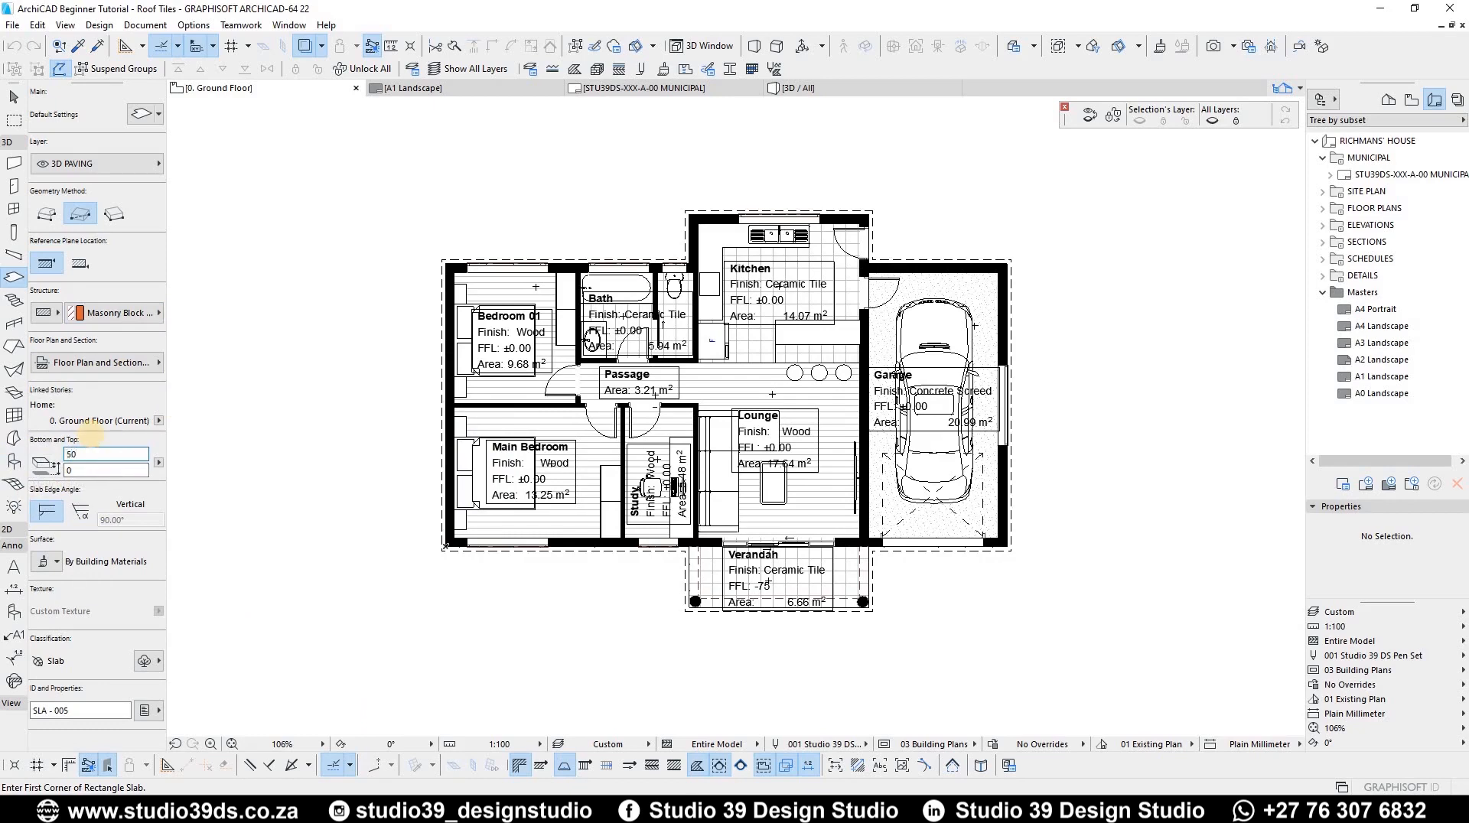
{"action": "left_click", "coordinate": [88, 470]}
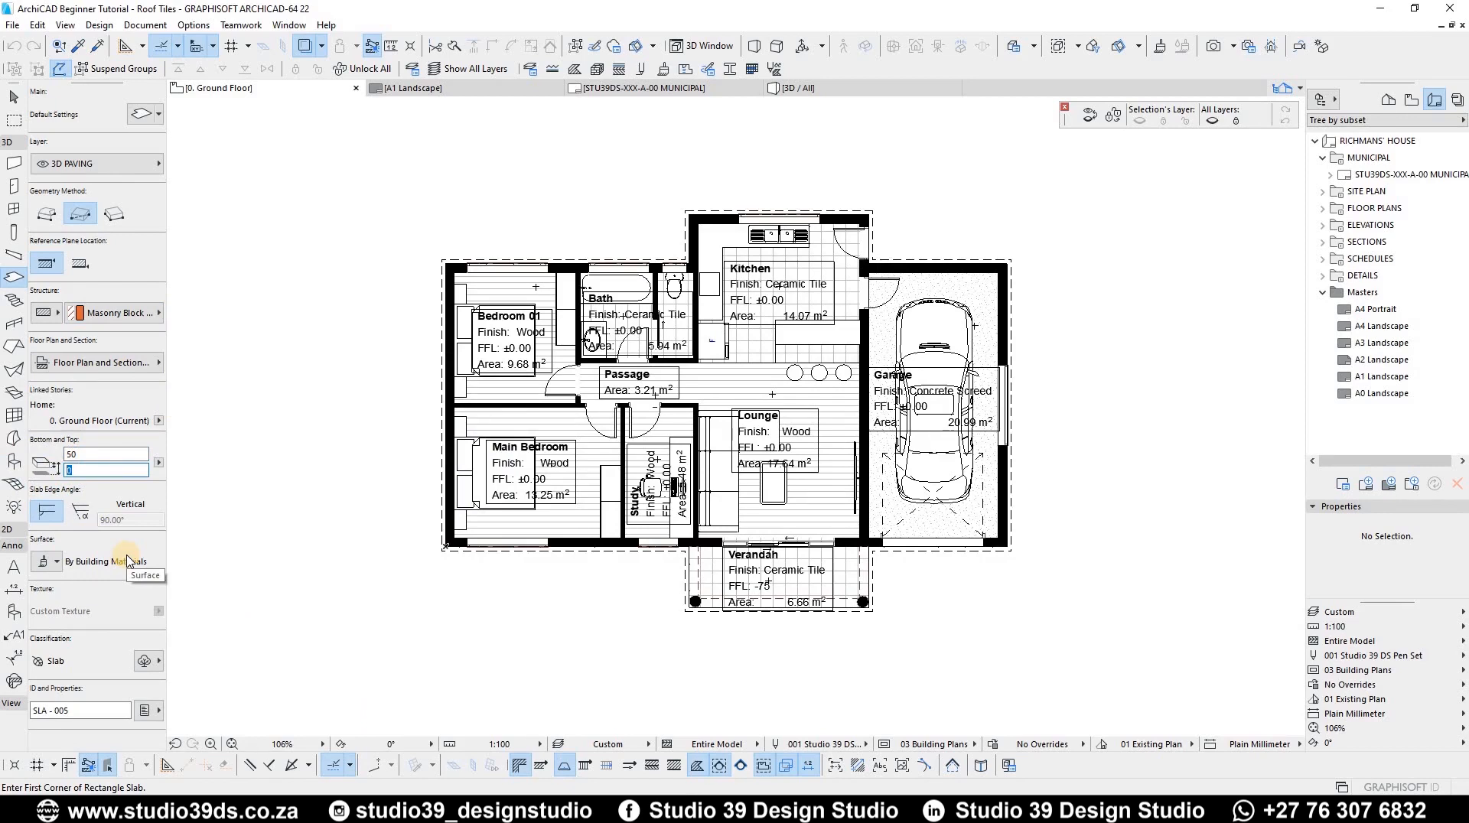
{"action": "type", "text": "-280"}
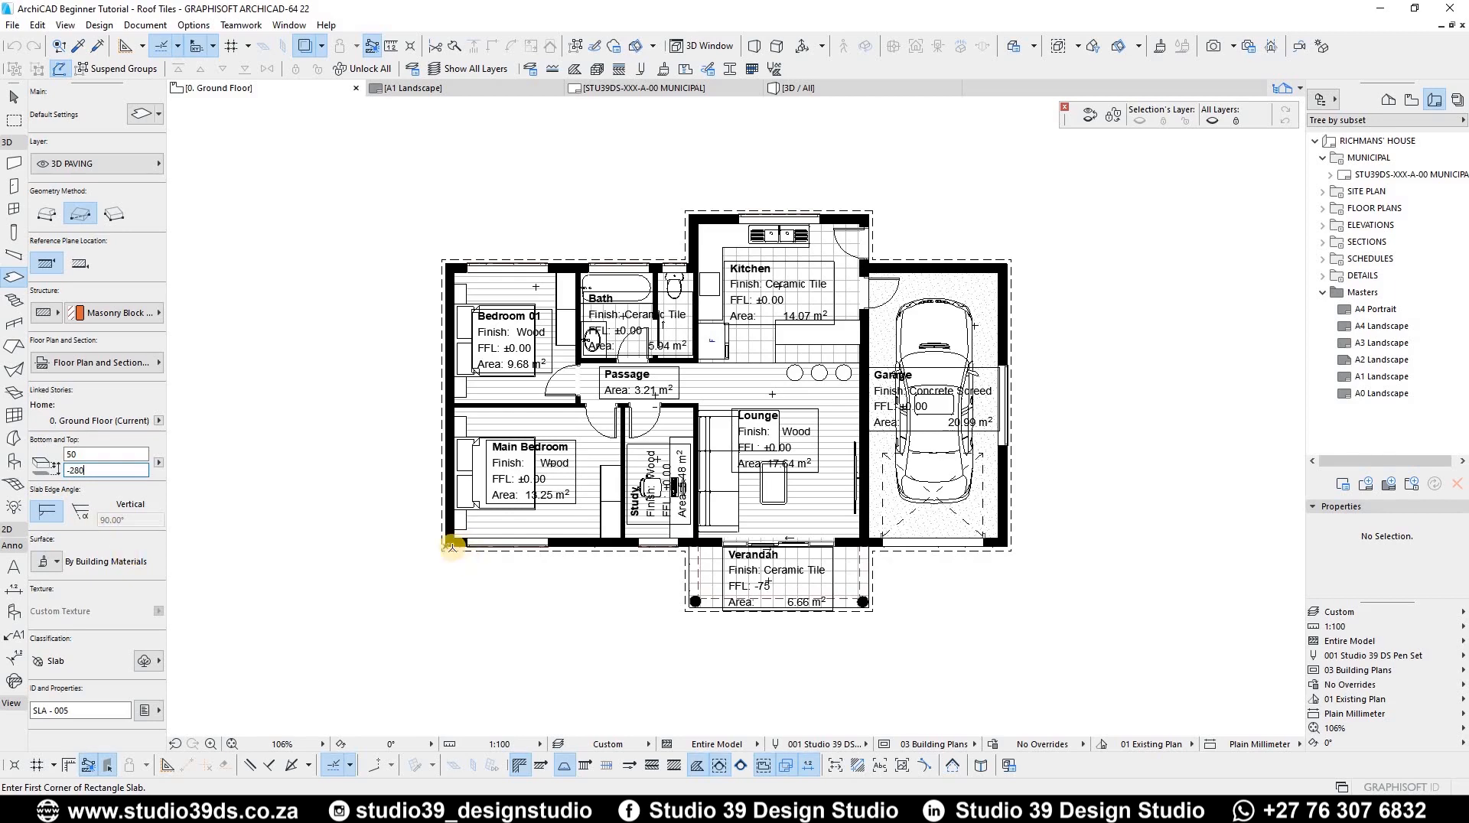
Step: Draw a rectangular slab from the main bedroom's lower-left corner to the kitchen's upper-right corner
{"action": "scroll", "coordinate": [444, 544], "scroll_direction": "up", "scroll_amount": 5}
{"action": "left_click", "coordinate": [408, 527]}
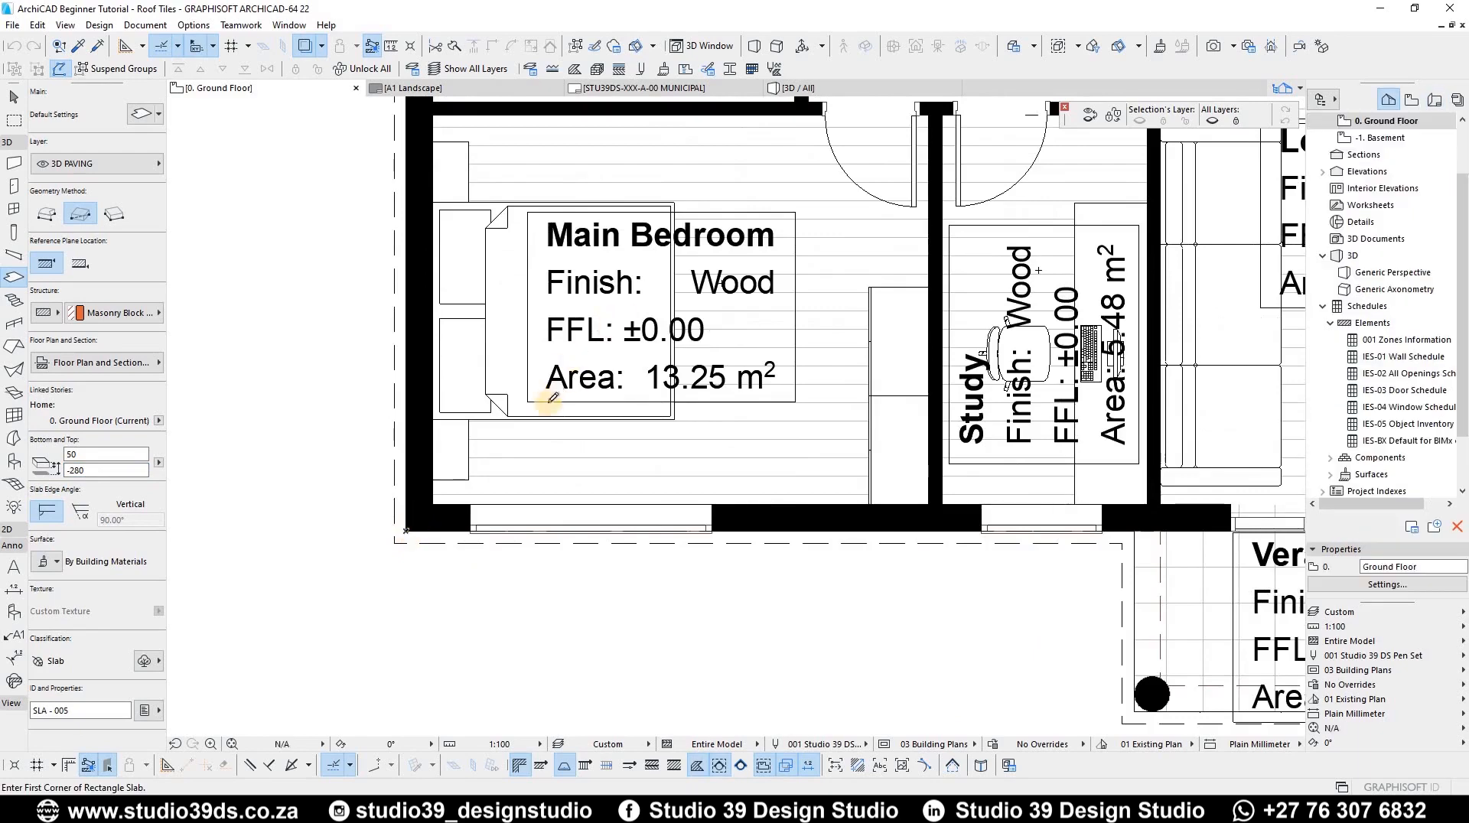
{"action": "key", "text": "ctrl+apostrophe"}
{"action": "scroll", "coordinate": [848, 159], "scroll_direction": "up", "scroll_amount": 5}
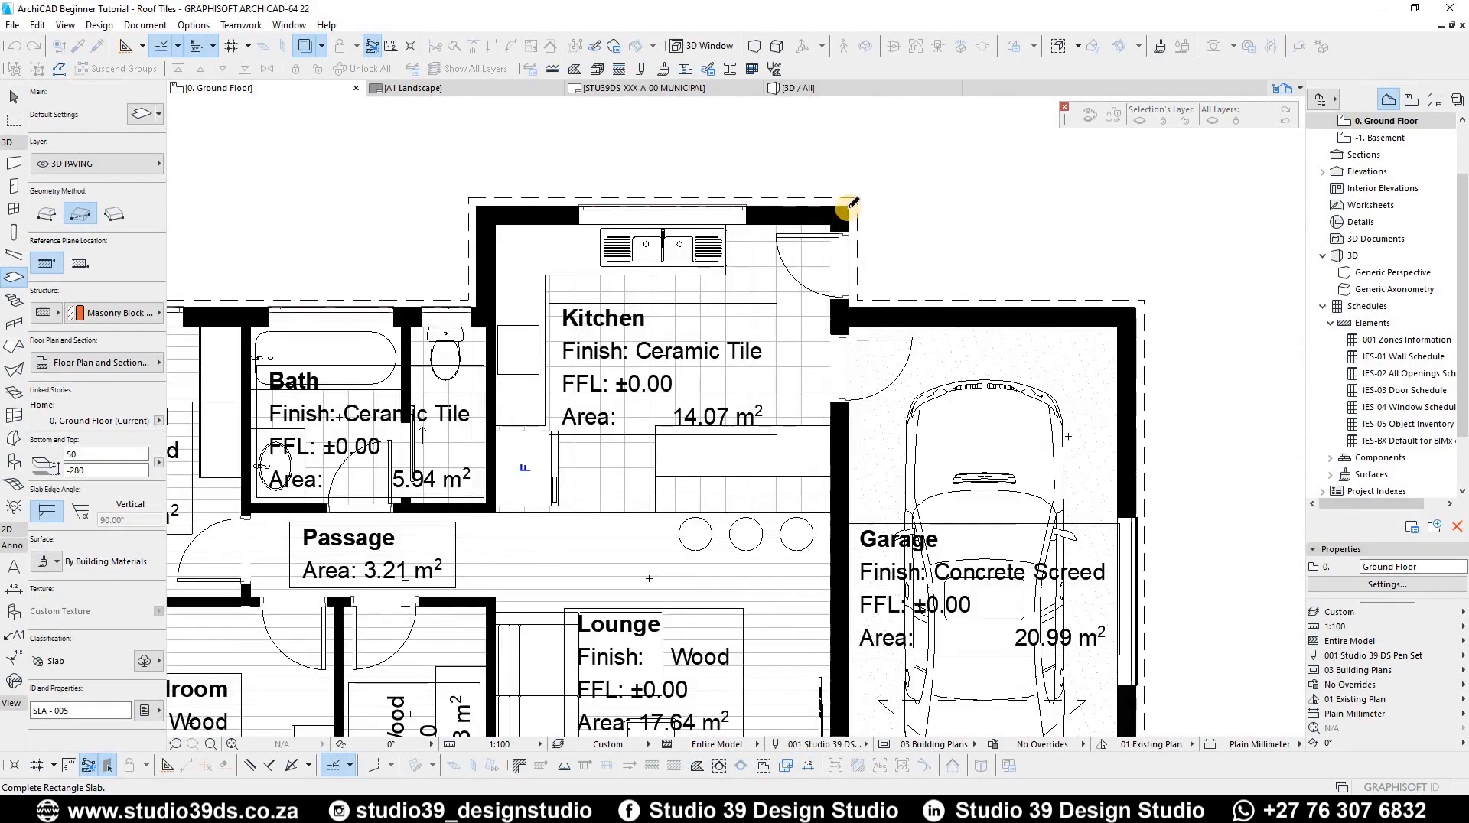
{"action": "left_click", "coordinate": [849, 207]}
{"action": "key", "text": "ctrl+apostrophe"}
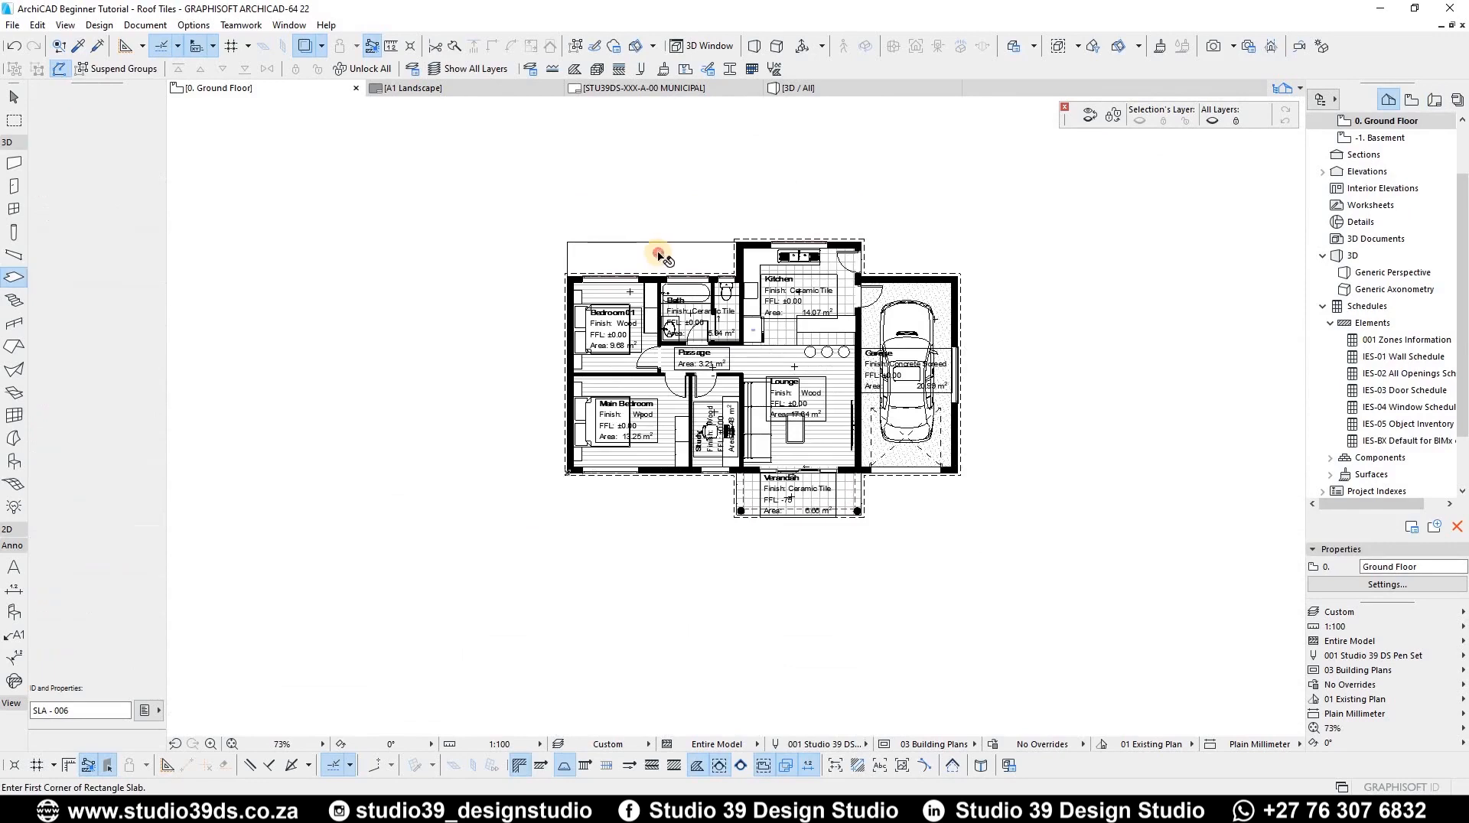
{"action": "left_click", "coordinate": [568, 245]}
{"action": "left_click", "coordinate": [568, 243]}
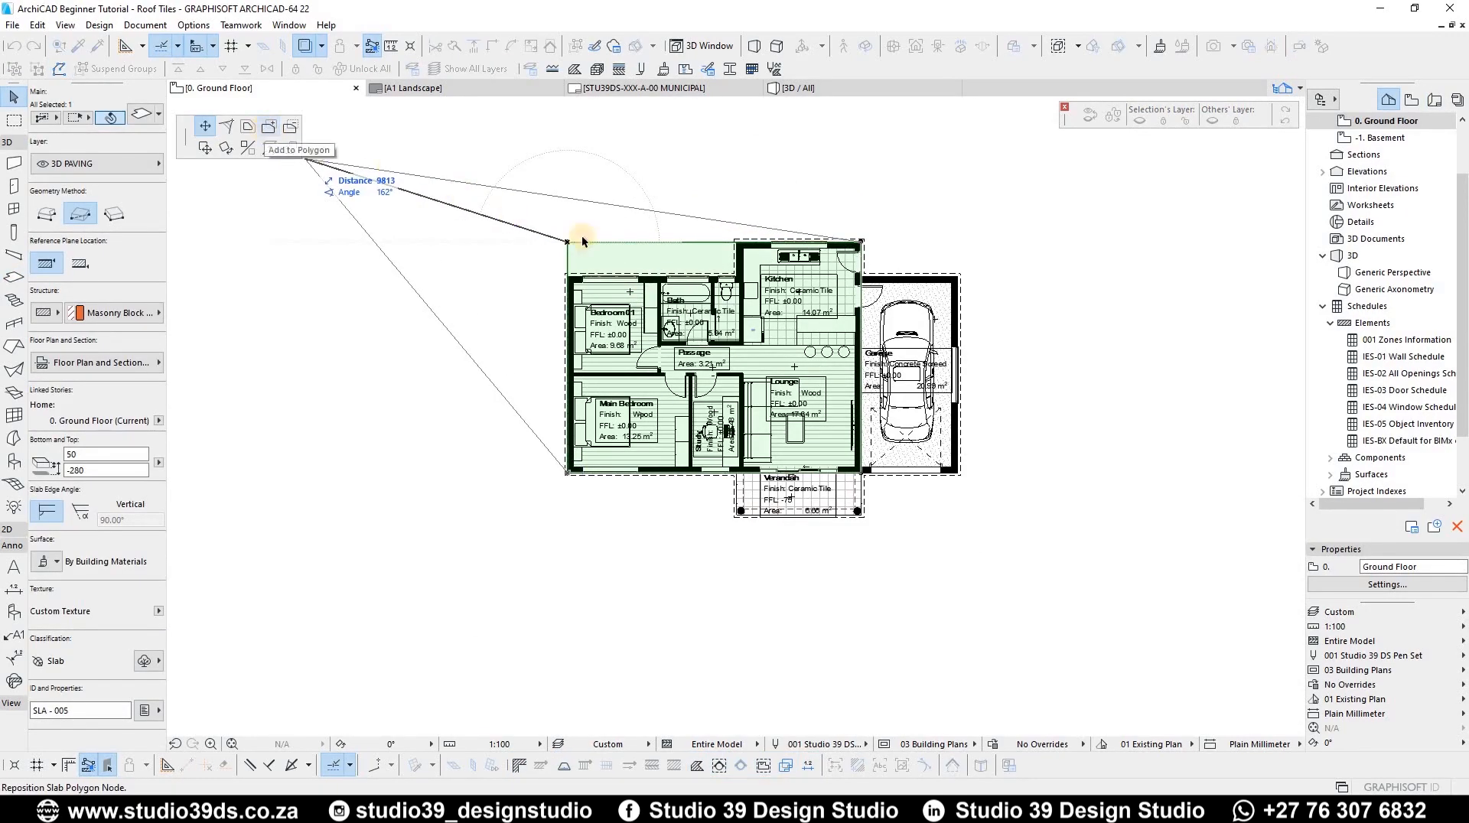
{"action": "key", "text": "Escape"}
{"action": "scroll", "coordinate": [748, 295], "scroll_direction": "up", "scroll_amount": 8}
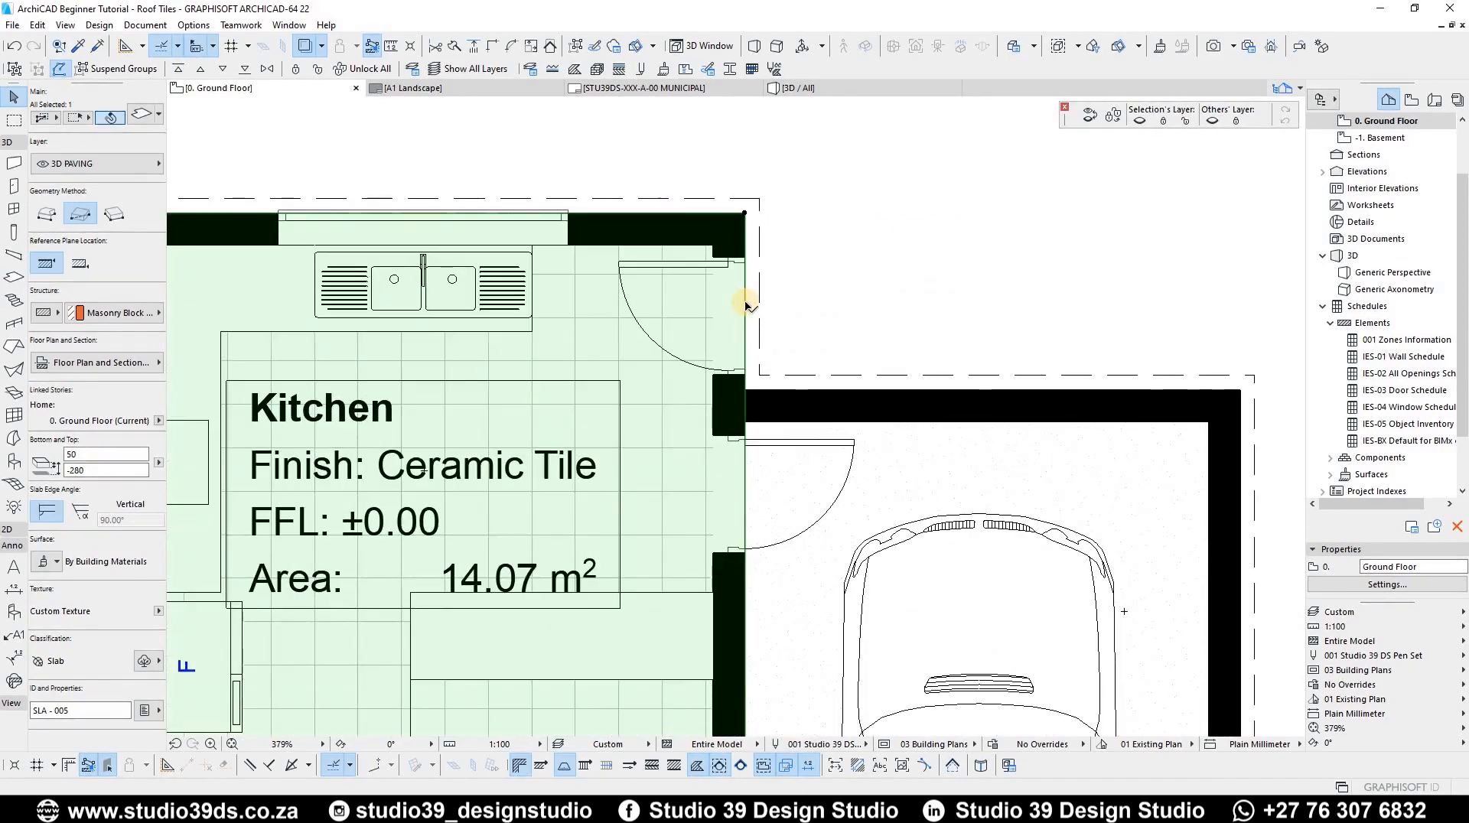
{"action": "left_click", "coordinate": [1034, 324]}
{"action": "scroll", "coordinate": [519, 255], "scroll_direction": "down", "scroll_amount": 6}
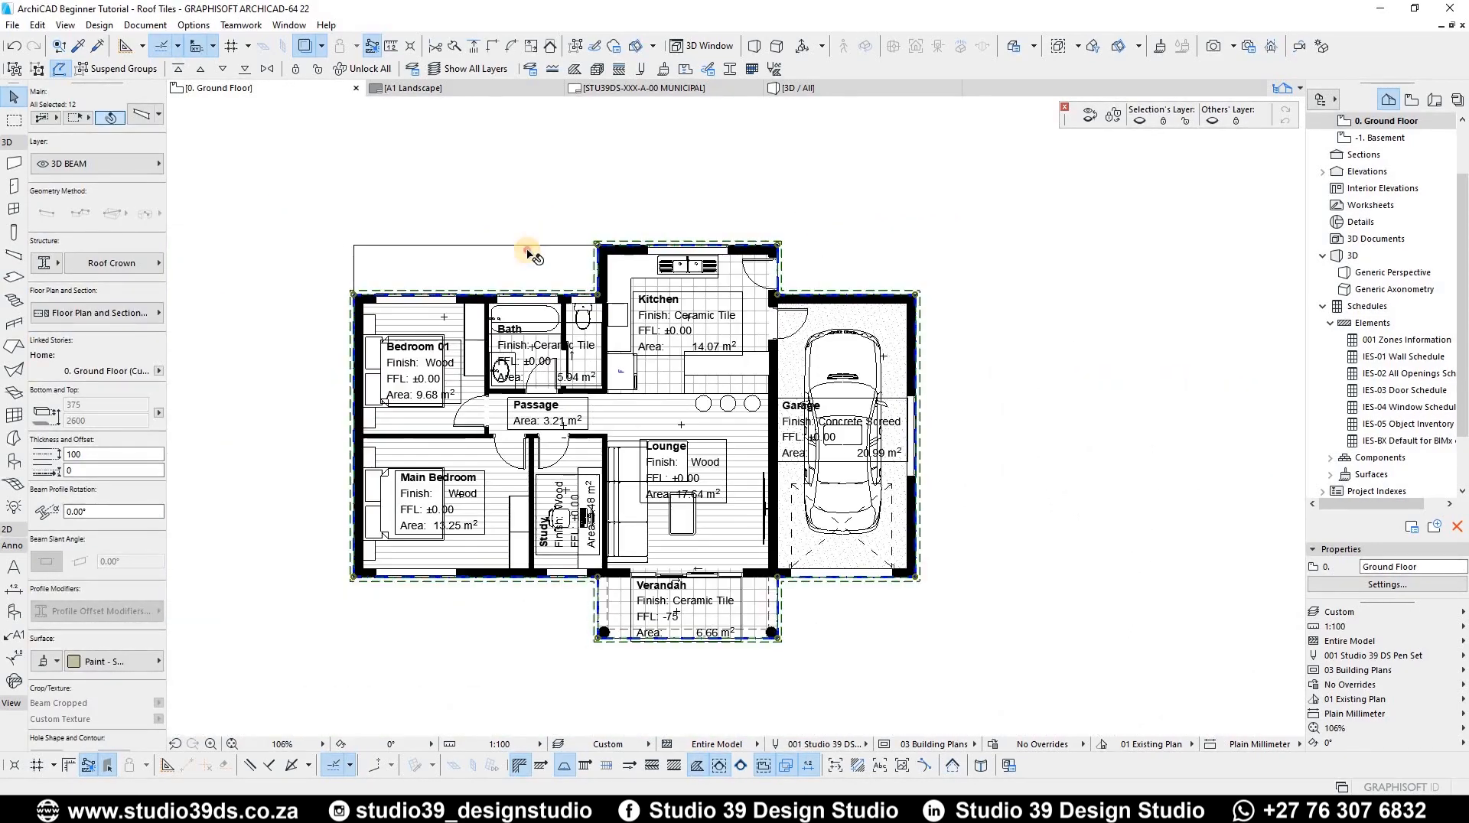
Step: Select the slab and offset its edge beside the kitchen outward over the garage
{"action": "left_click", "coordinate": [526, 247]}
{"action": "scroll", "coordinate": [679, 305], "scroll_direction": "up", "scroll_amount": 4}
{"action": "left_click", "coordinate": [664, 304]}
{"action": "left_click", "coordinate": [271, 129]}
{"action": "left_click", "coordinate": [1012, 328]}
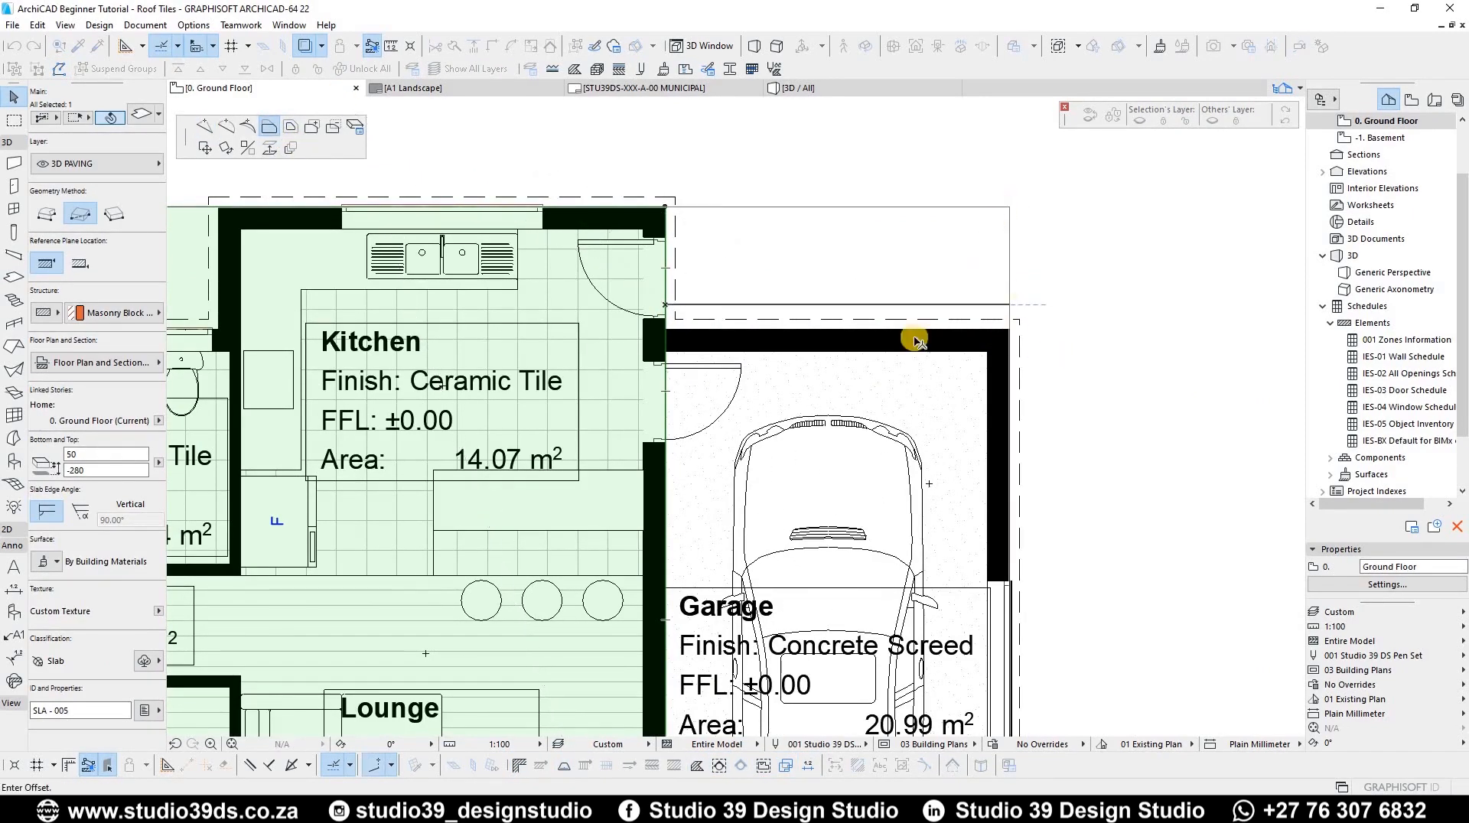
Step: Offset the slab's bottom edge down to the verandah's front line
{"action": "scroll", "coordinate": [958, 278], "scroll_direction": "down", "scroll_amount": 5}
{"action": "scroll", "coordinate": [624, 373], "scroll_direction": "up", "scroll_amount": 5}
{"action": "left_click", "coordinate": [689, 339]}
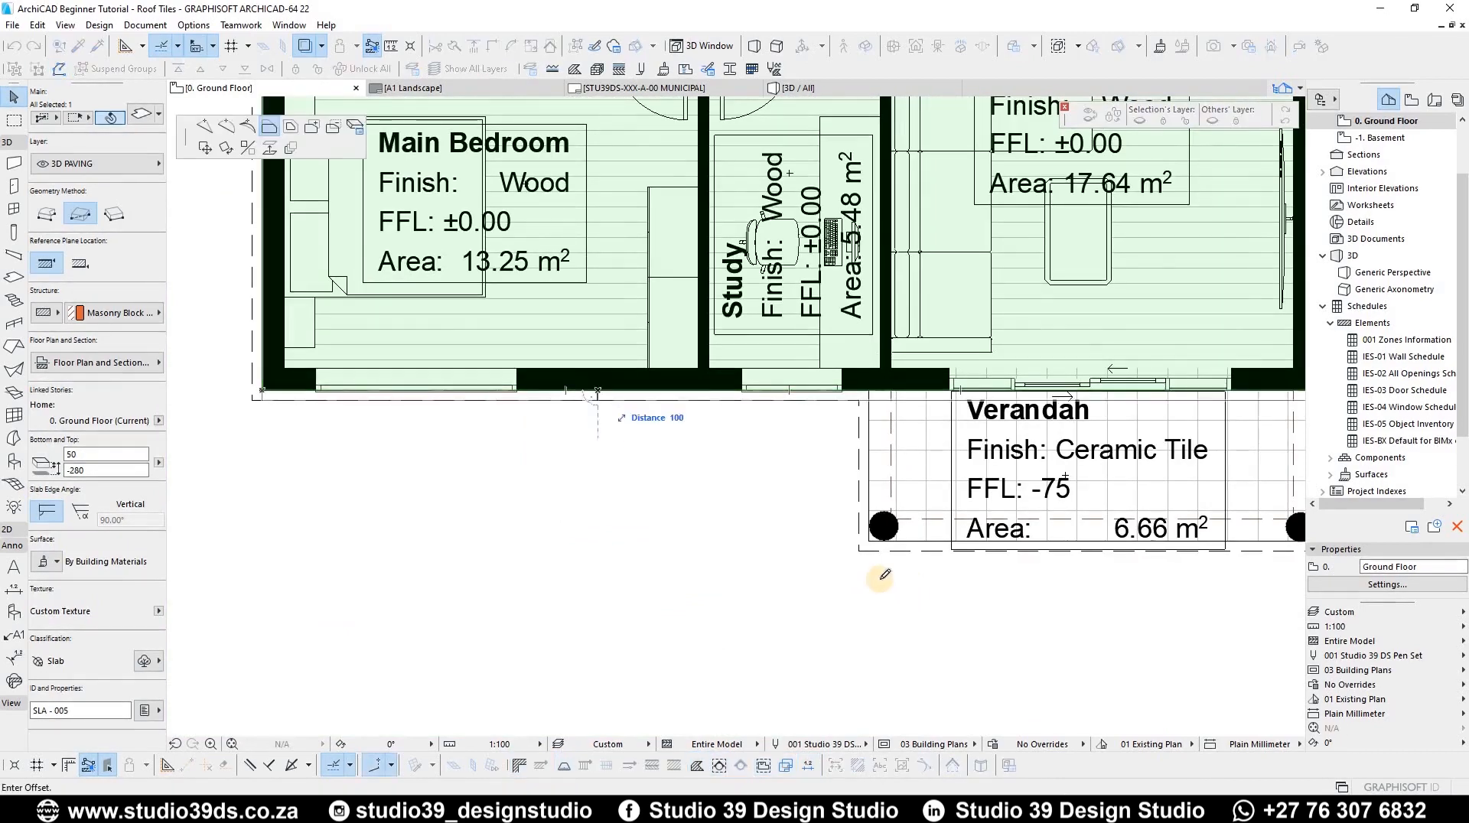
{"action": "left_click", "coordinate": [871, 540]}
Step: Trim the slab's extension below the main bedroom and study with a rectangular polygon edit
{"action": "left_click", "coordinate": [261, 540]}
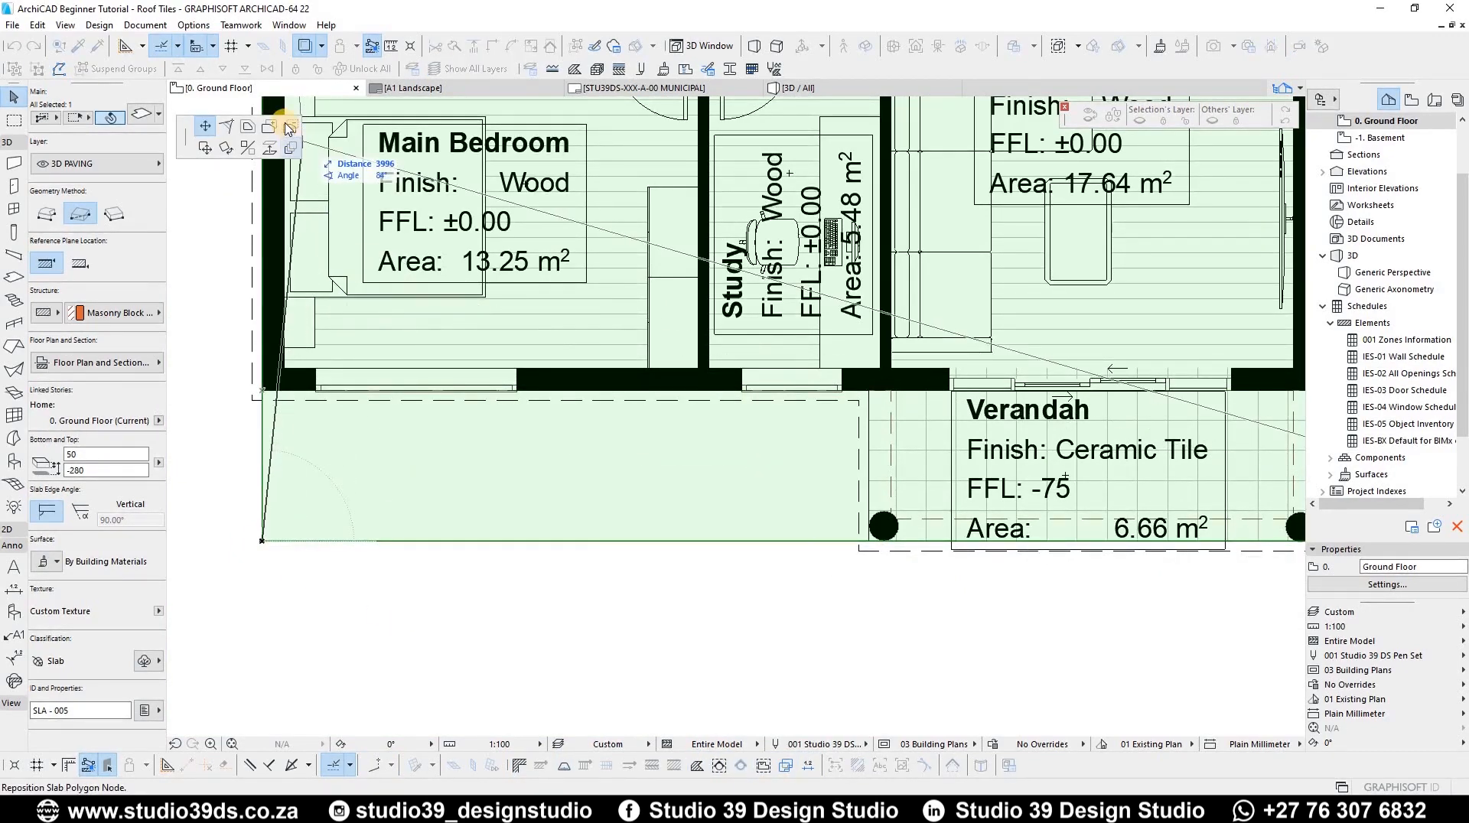
{"action": "left_click", "coordinate": [289, 128]}
{"action": "left_click", "coordinate": [870, 390]}
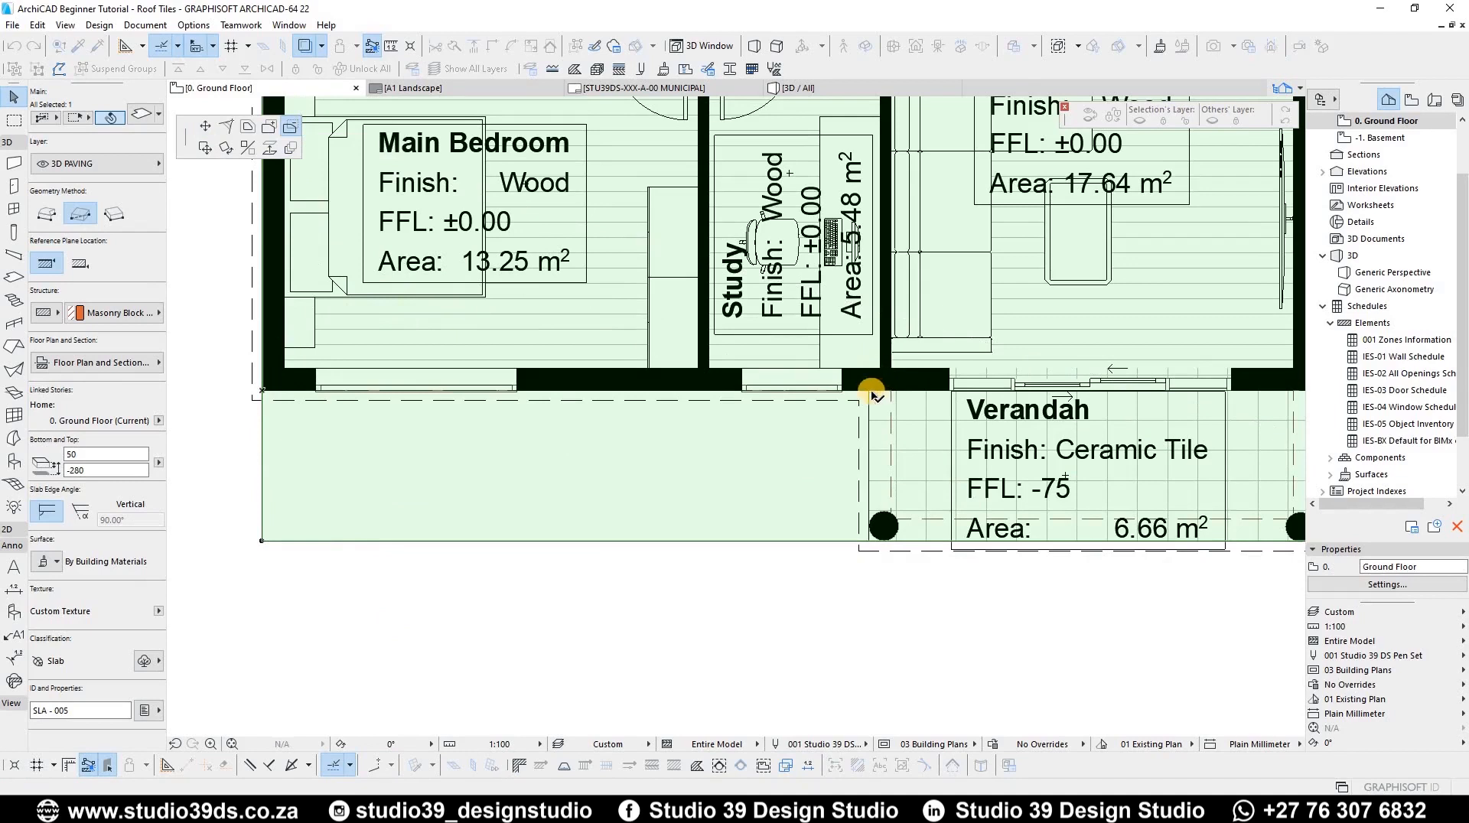
{"action": "left_click", "coordinate": [248, 647]}
Step: Trim the slab's extension beside the verandah and garage with another rectangular polygon edit
{"action": "scroll", "coordinate": [741, 567], "scroll_direction": "down", "scroll_amount": 3}
{"action": "middle_click_drag", "start_coordinate": [1132, 588], "coordinate": [797, 604]}
{"action": "scroll", "coordinate": [796, 604], "scroll_direction": "up", "scroll_amount": 2}
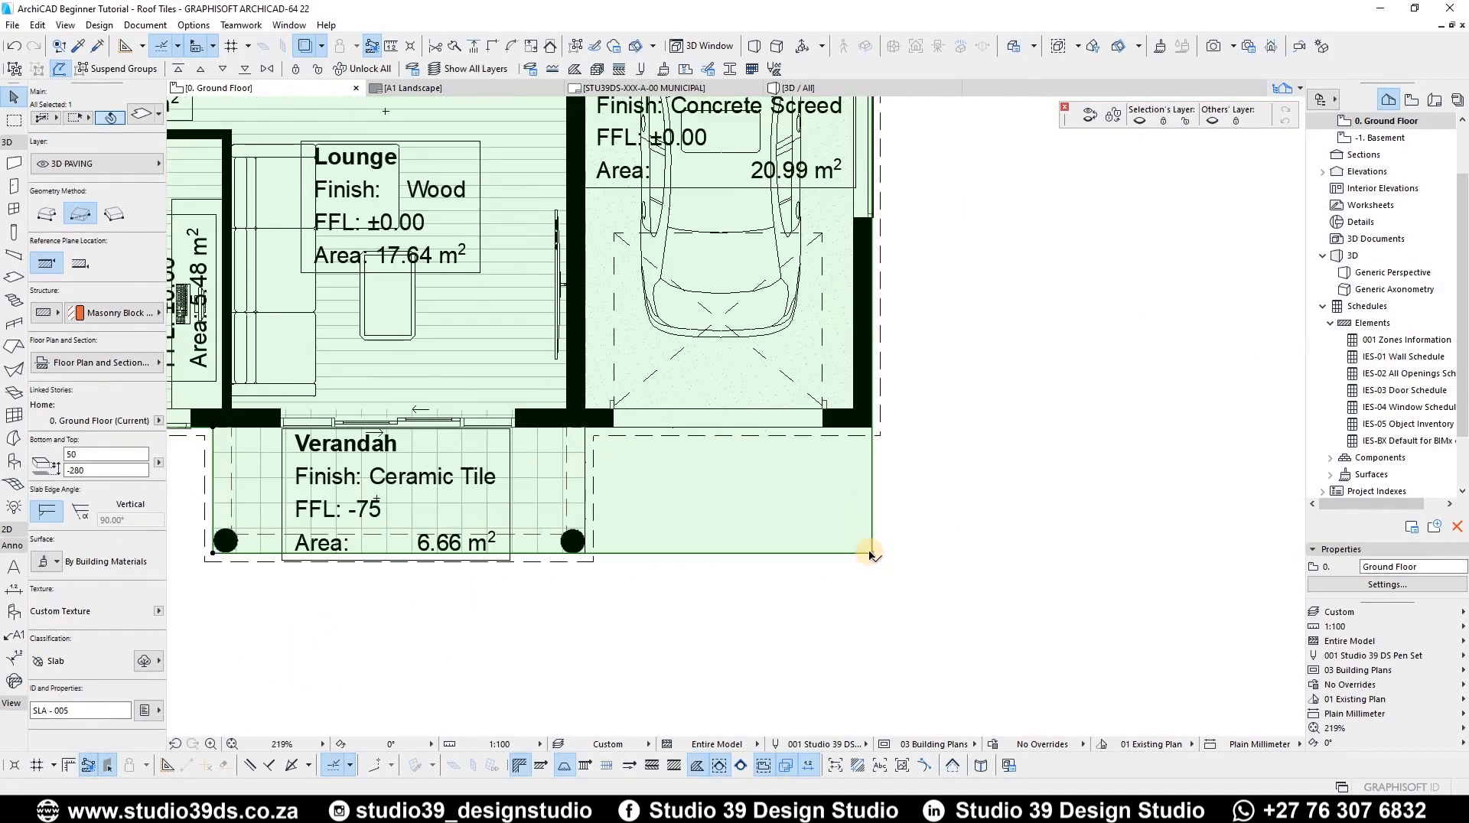
{"action": "left_click", "coordinate": [873, 554]}
{"action": "left_click", "coordinate": [586, 428]}
{"action": "left_click", "coordinate": [906, 593]}
Step: Offset the slab's edge above the kitchen outward by 500
{"action": "scroll", "coordinate": [905, 593], "scroll_direction": "down", "scroll_amount": 5}
{"action": "scroll", "coordinate": [897, 226], "scroll_direction": "up", "scroll_amount": 6}
{"action": "left_click", "coordinate": [541, 438]}
{"action": "left_click", "coordinate": [945, 260]}
{"action": "left_click", "coordinate": [274, 313]}
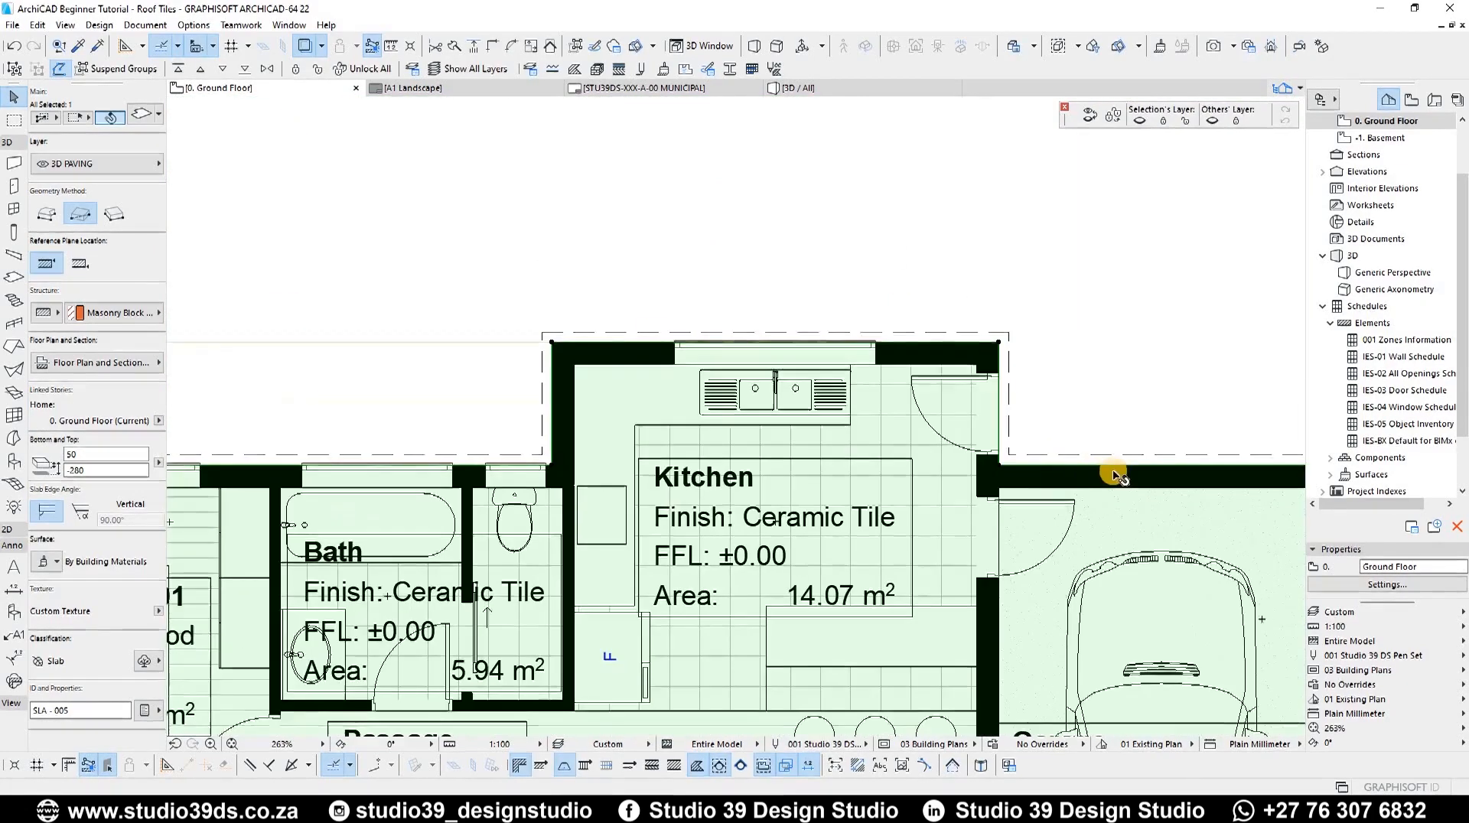
{"action": "left_click", "coordinate": [753, 342]}
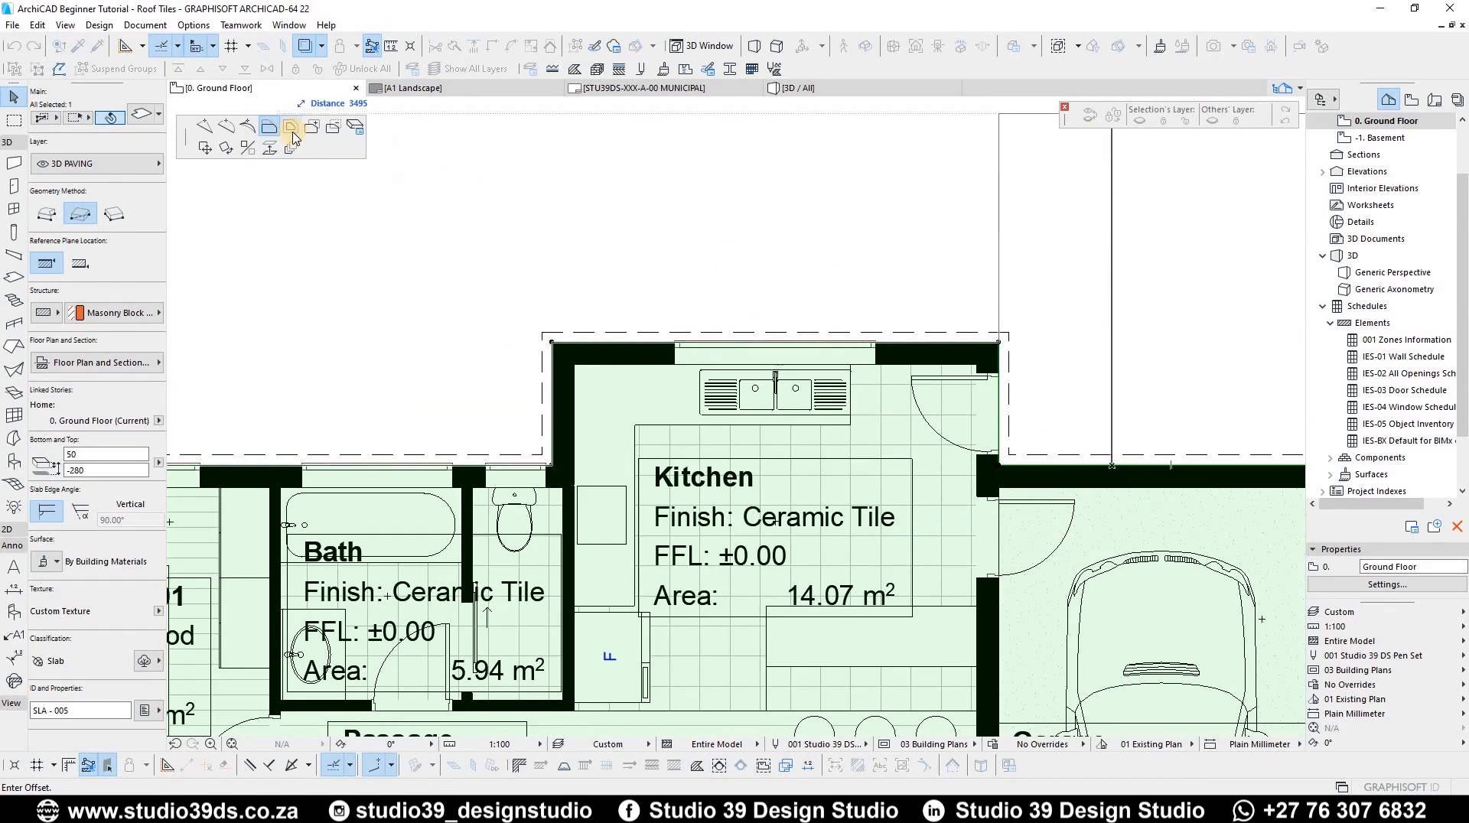
{"action": "left_click", "coordinate": [293, 134]}
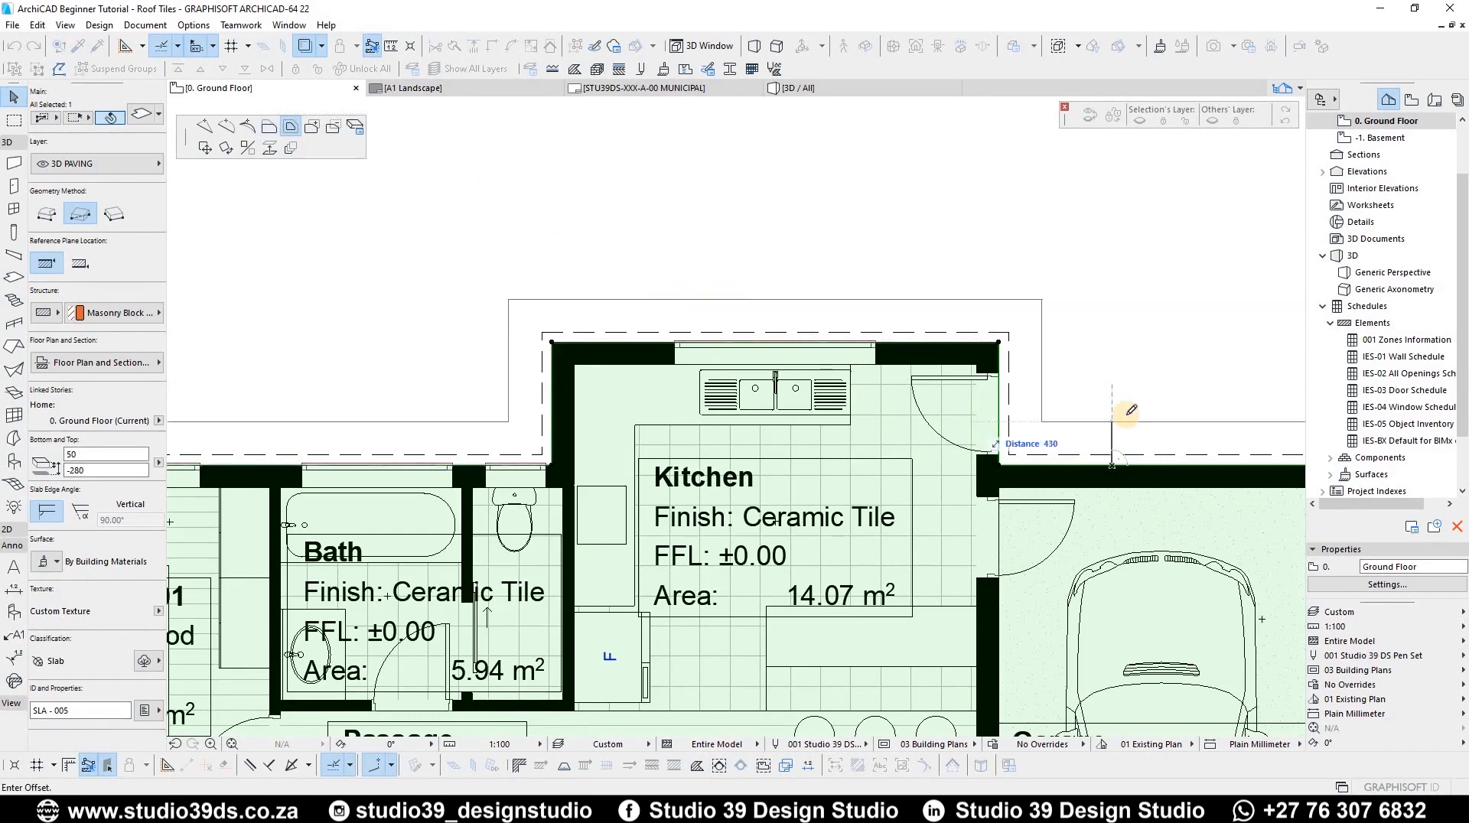
{"action": "type", "text": "500"}
{"action": "key", "text": "Return"}
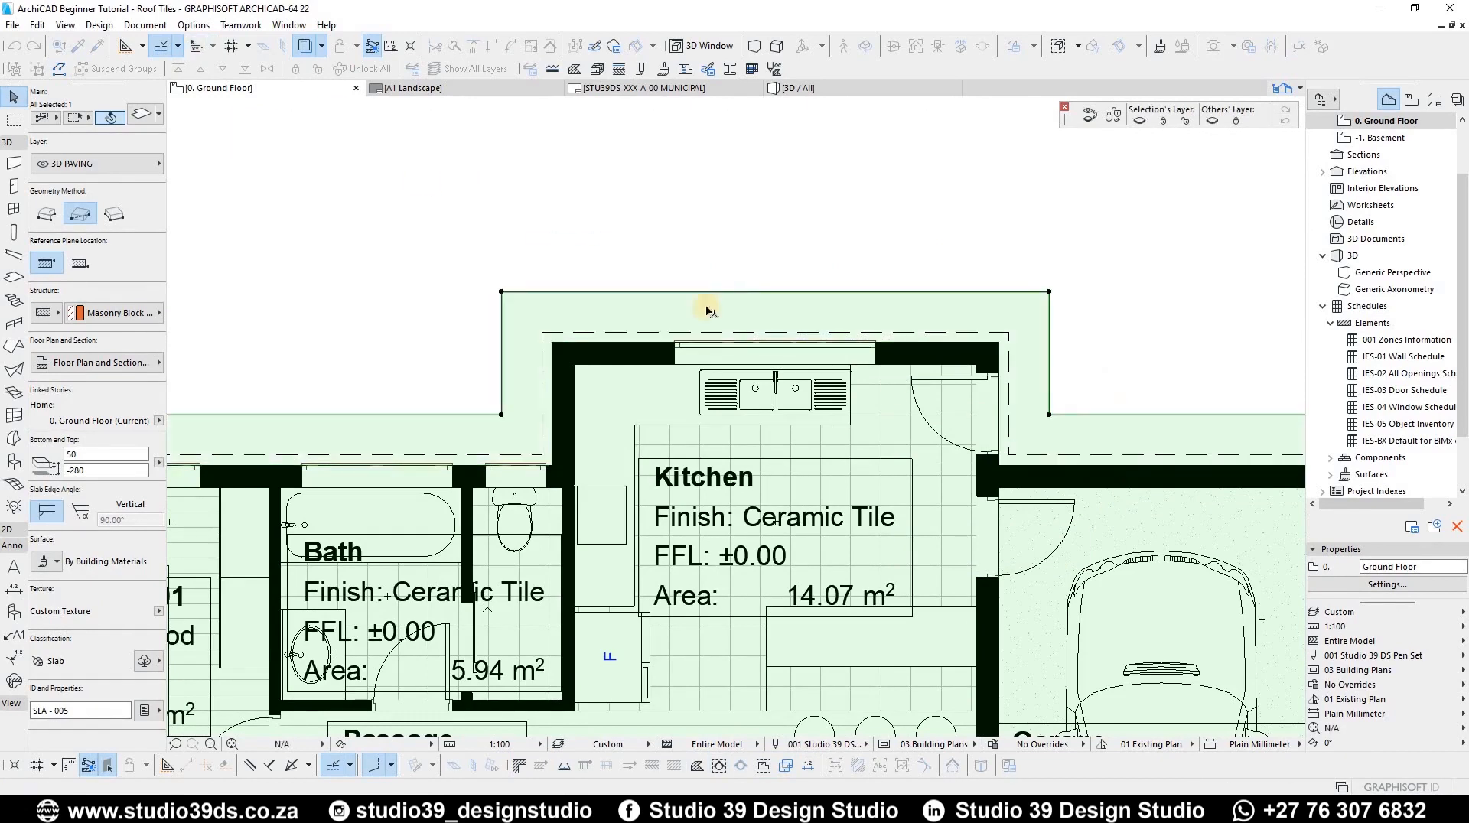
Step: Reshape the slab around the verandah with a rectangular polygon edit about 1500 deep
{"action": "scroll", "coordinate": [707, 306], "scroll_direction": "down", "scroll_amount": 5}
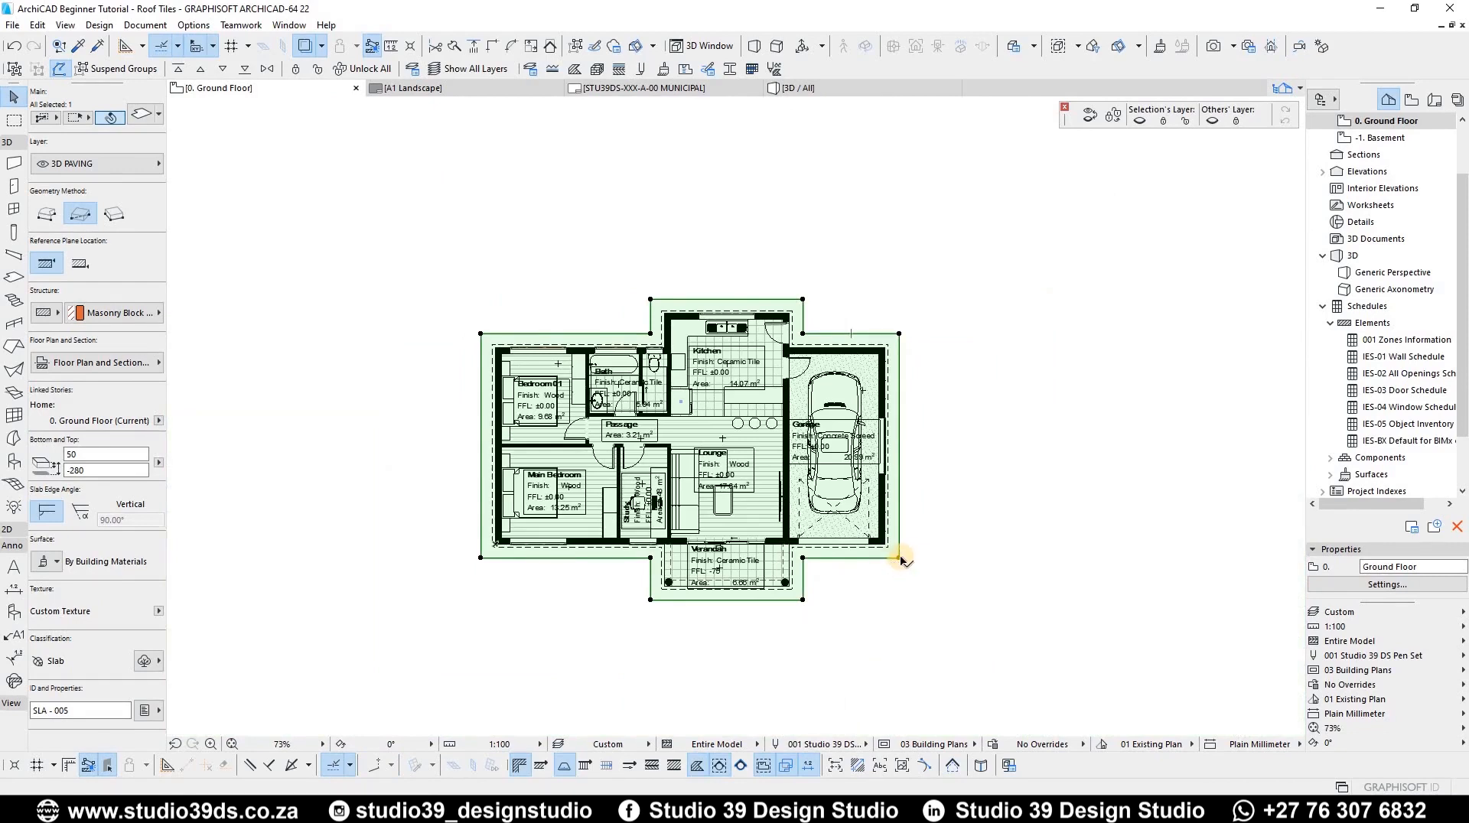
{"action": "left_click", "coordinate": [899, 557]}
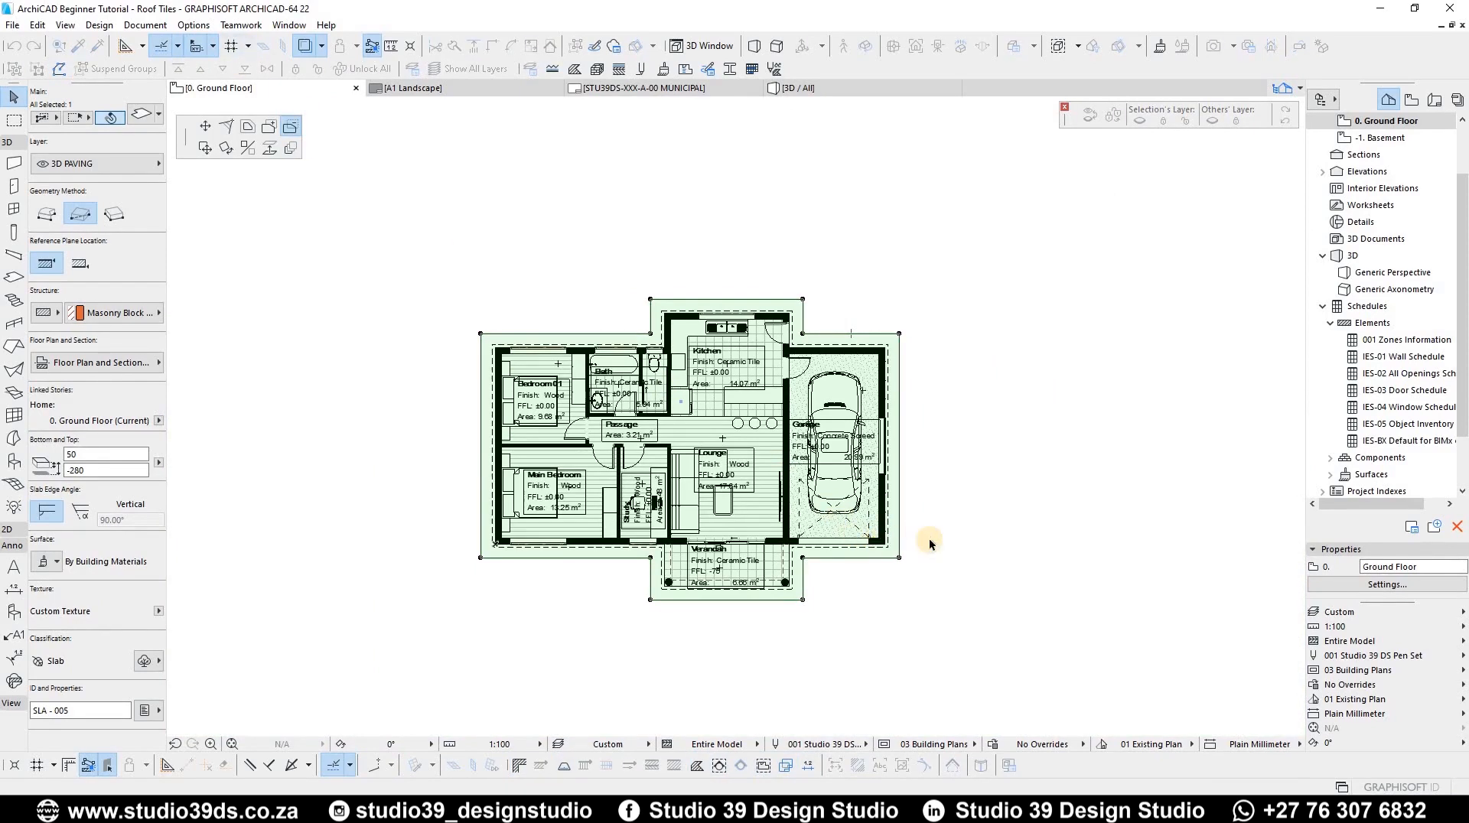
{"action": "scroll", "coordinate": [929, 539], "scroll_direction": "up", "scroll_amount": 4}
{"action": "scroll", "coordinate": [604, 337], "scroll_direction": "down", "scroll_amount": 3}
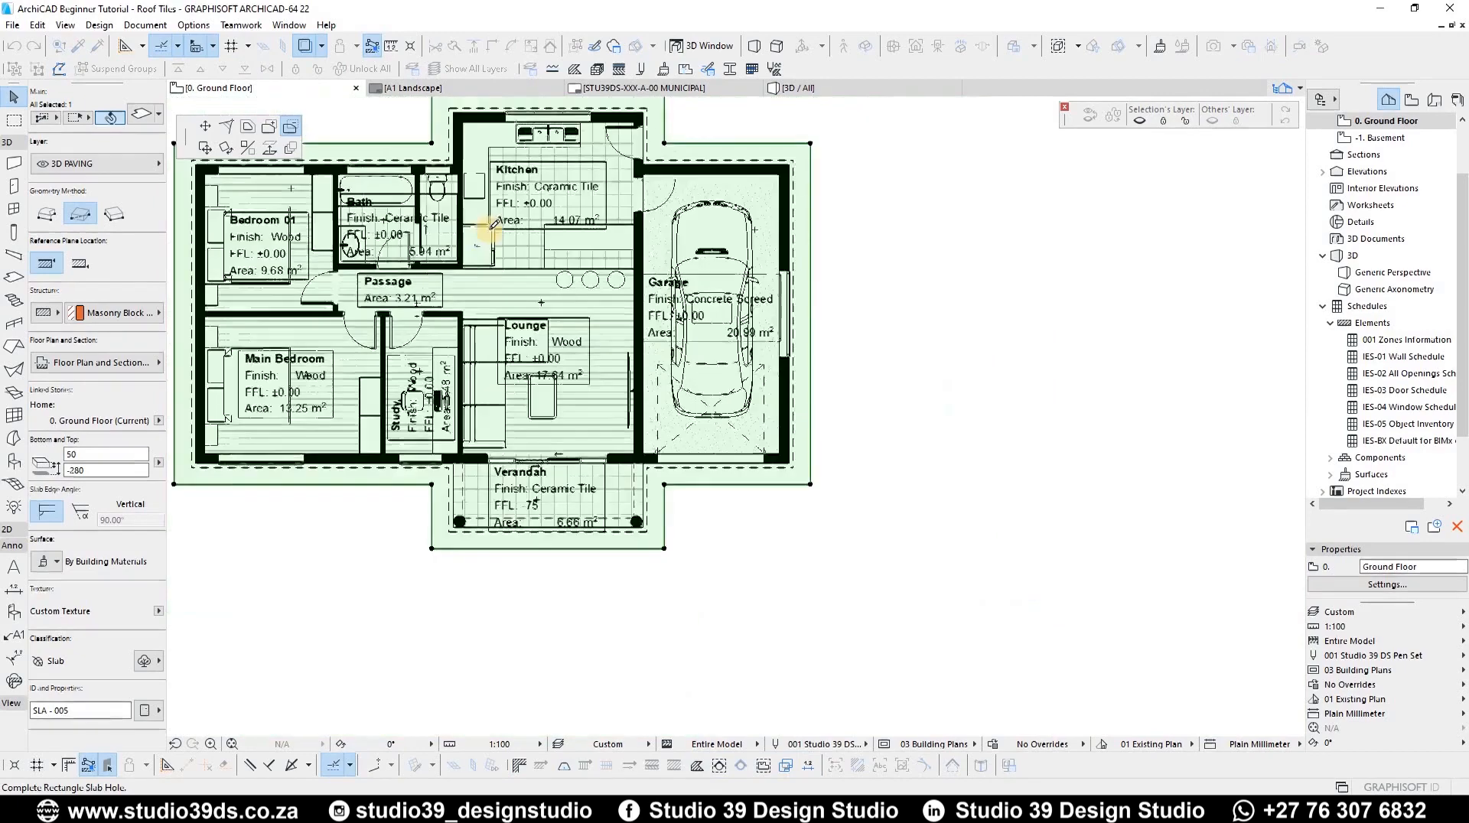
{"action": "scroll", "coordinate": [494, 224], "scroll_direction": "down", "scroll_amount": 2}
{"action": "scroll", "coordinate": [463, 268], "scroll_direction": "up", "scroll_amount": 5}
{"action": "left_click", "coordinate": [448, 272]}
{"action": "left_click", "coordinate": [742, 233]}
{"action": "left_click", "coordinate": [957, 172]}
{"action": "scroll", "coordinate": [843, 256], "scroll_direction": "down", "scroll_amount": 2}
{"action": "scroll", "coordinate": [847, 268], "scroll_direction": "up", "scroll_amount": 2}
{"action": "left_click", "coordinate": [849, 273]}
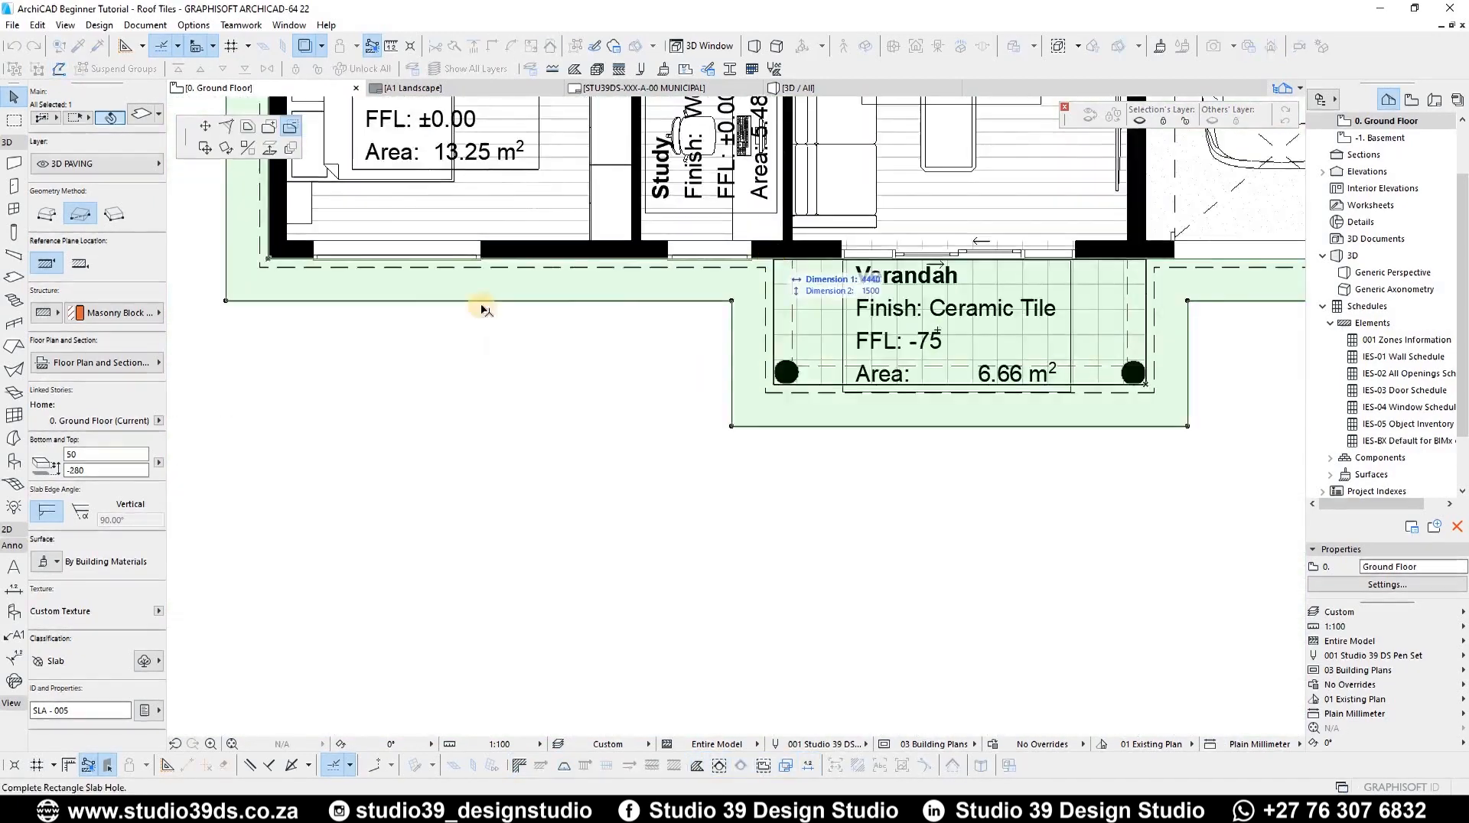
{"action": "left_click", "coordinate": [773, 258]}
Step: Select the paving slab in 3D and override all its surfaces with the Pavement - Brick Moss material
{"action": "scroll", "coordinate": [704, 329], "scroll_direction": "down", "scroll_amount": 5}
{"action": "key", "text": "F3"}
{"action": "middle_click_drag", "start_coordinate": [679, 485], "coordinate": [711, 655], "text": "shift"}
{"action": "scroll", "coordinate": [710, 651], "scroll_direction": "up", "scroll_amount": 5}
{"action": "middle_click_drag", "start_coordinate": [692, 480], "coordinate": [719, 534]}
{"action": "left_click", "coordinate": [719, 534]}
{"action": "left_click", "coordinate": [46, 561]}
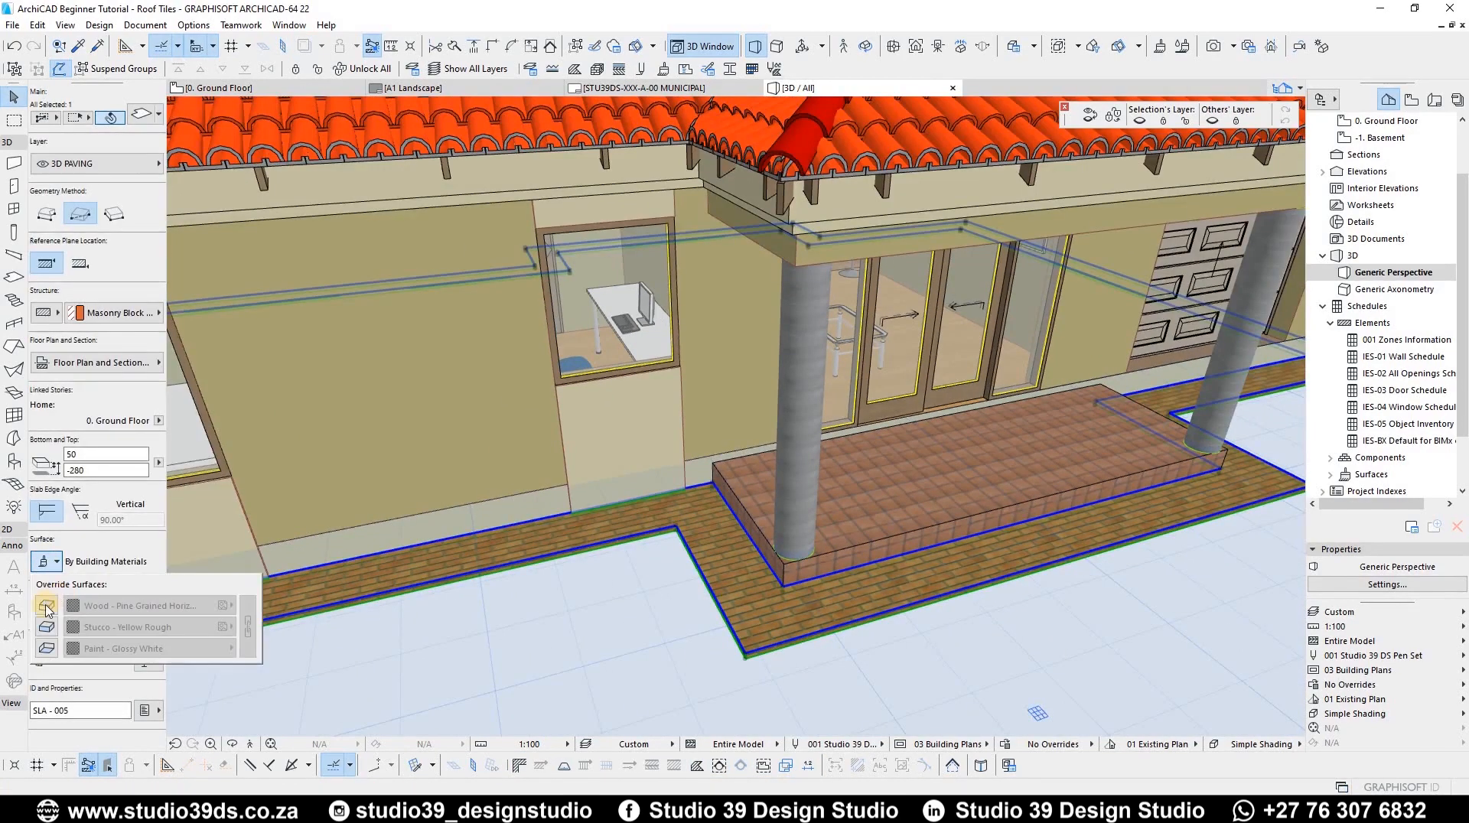
{"action": "left_click", "coordinate": [47, 606]}
{"action": "left_click", "coordinate": [46, 626]}
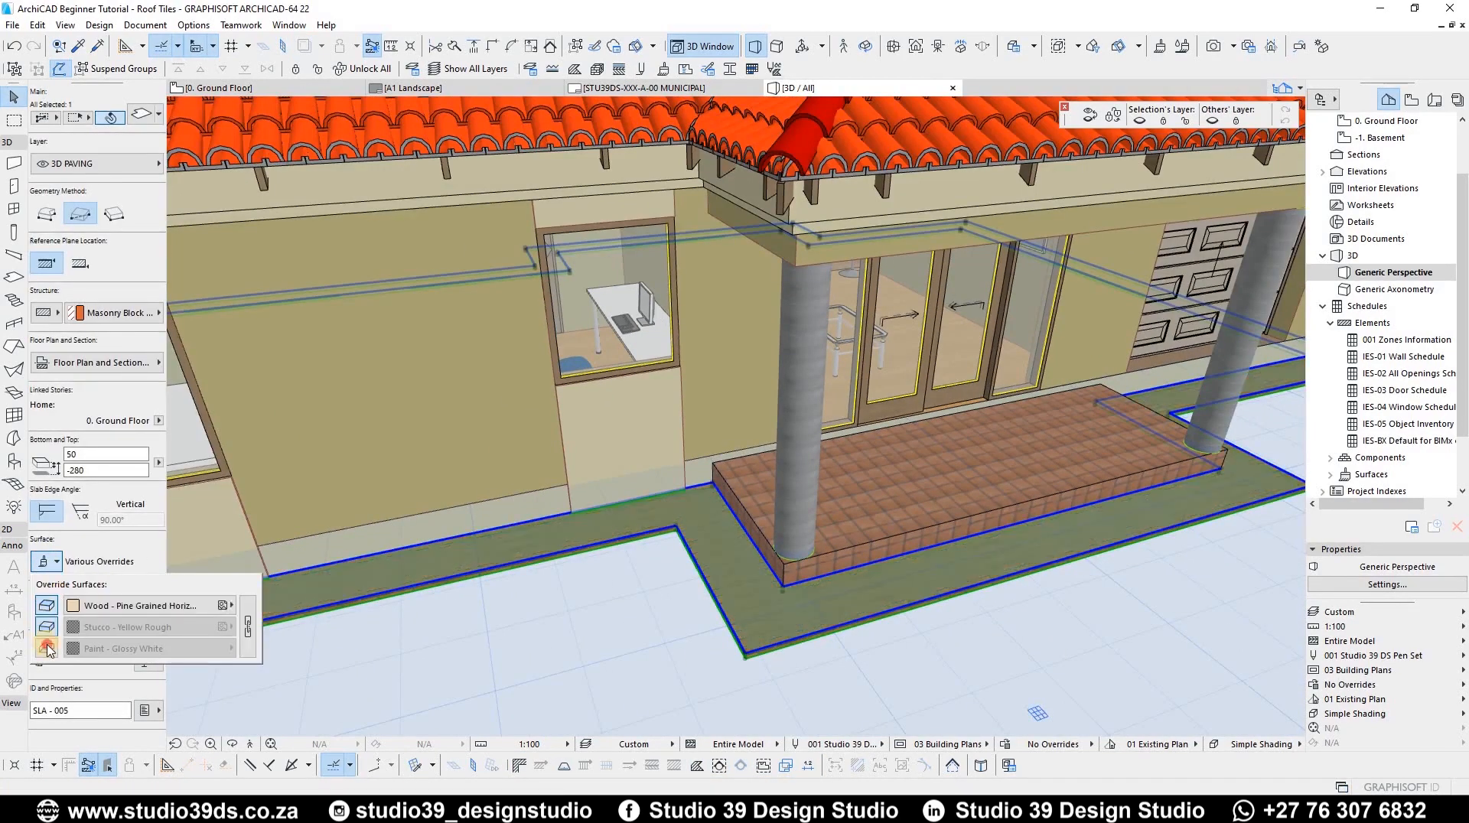
{"action": "left_click", "coordinate": [253, 649]}
{"action": "left_click", "coordinate": [191, 605]}
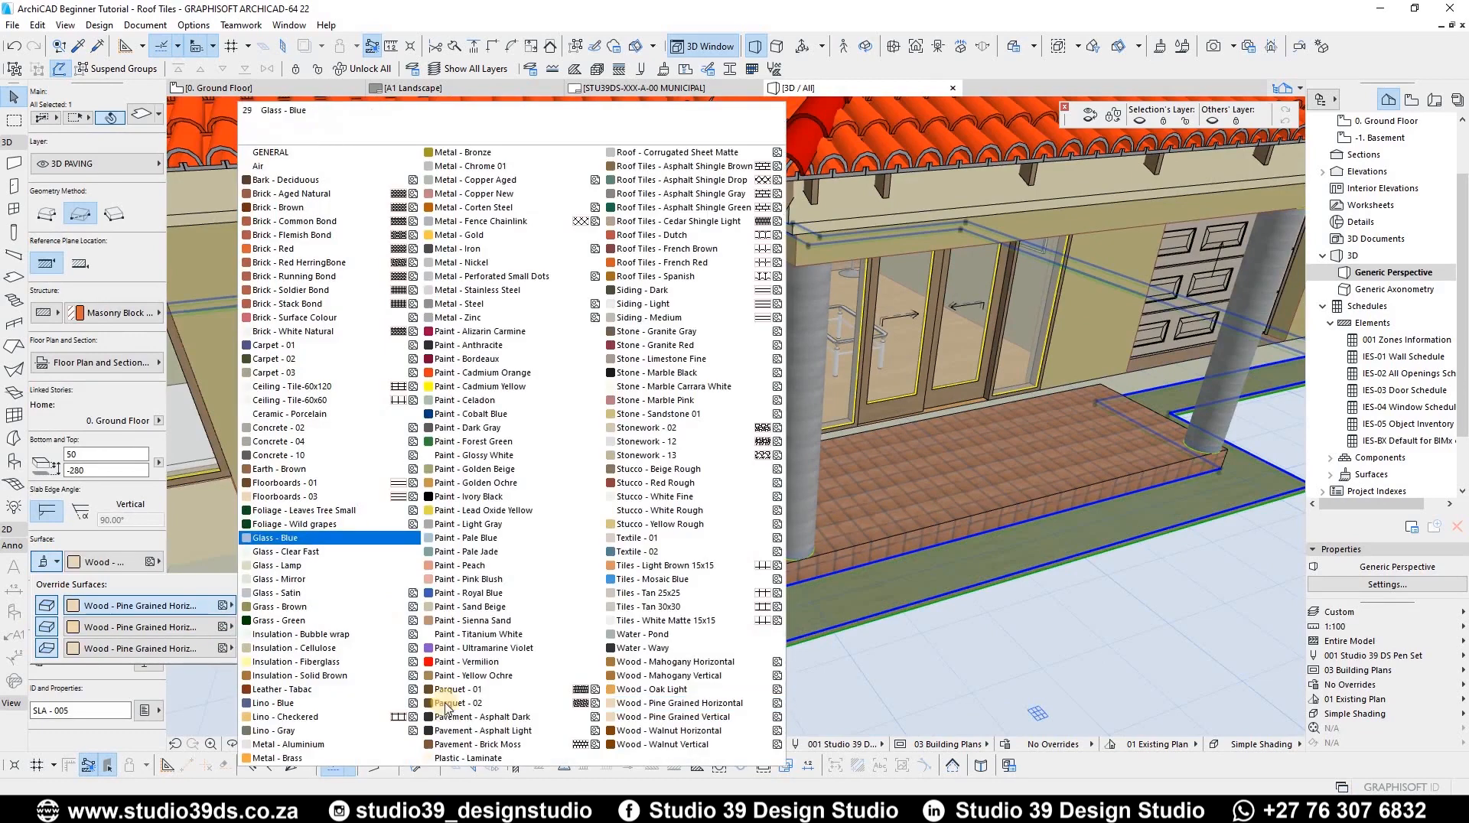
{"action": "left_click", "coordinate": [475, 749]}
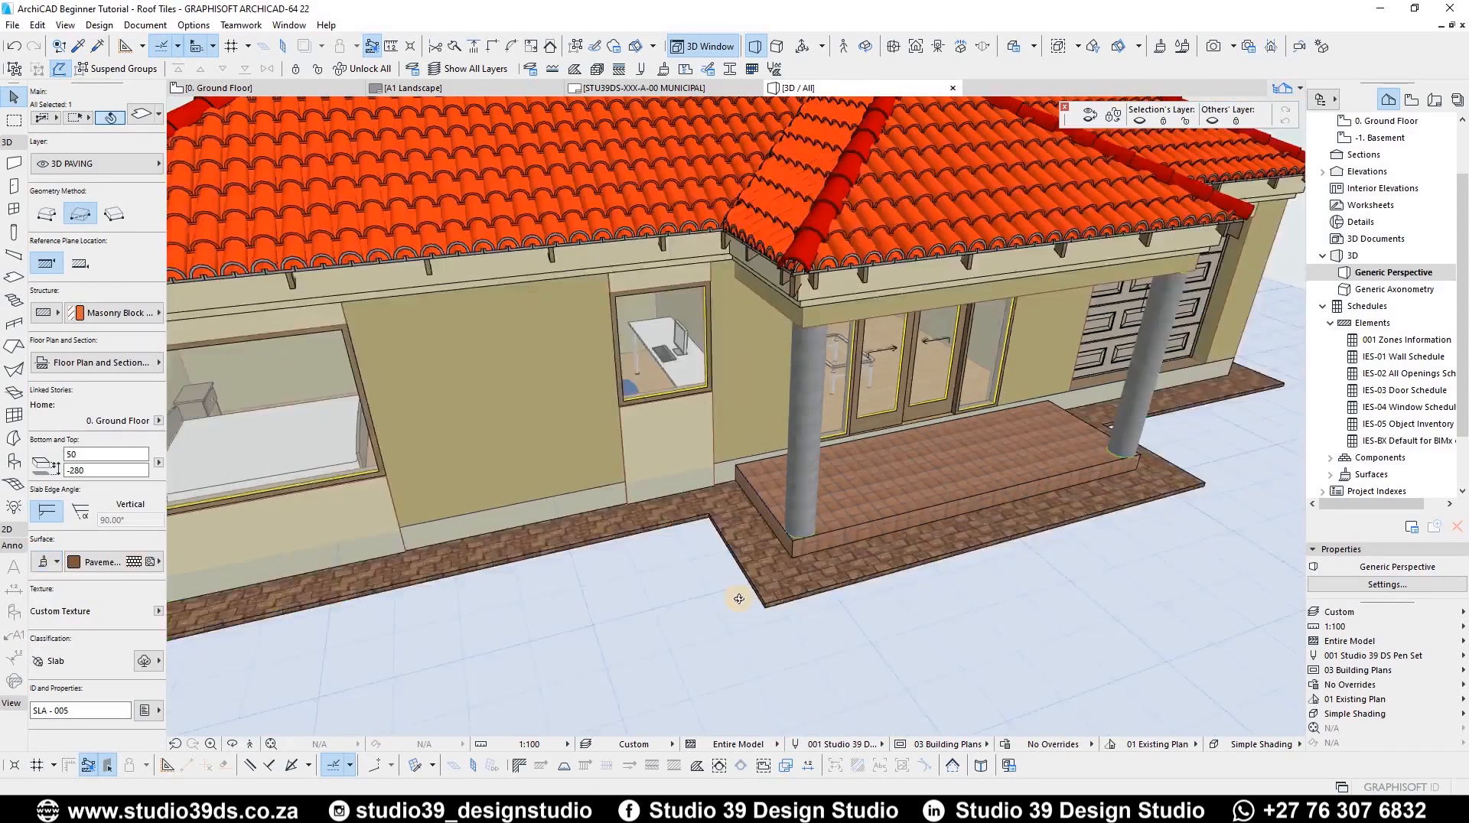
{"action": "middle_click_drag", "start_coordinate": [738, 600], "coordinate": [853, 448], "text": "shift"}
{"action": "key", "text": "Escape"}
Step: Orbit and zoom around the 3D model to inspect the paving and the roof eaves
{"action": "scroll", "coordinate": [771, 383], "scroll_direction": "down", "scroll_amount": 3}
{"action": "middle_click_drag", "start_coordinate": [771, 384], "coordinate": [641, 334], "text": "shift"}
{"action": "scroll", "coordinate": [641, 333], "scroll_direction": "up", "scroll_amount": 2}
{"action": "scroll", "coordinate": [649, 349], "scroll_direction": "down", "scroll_amount": 3}
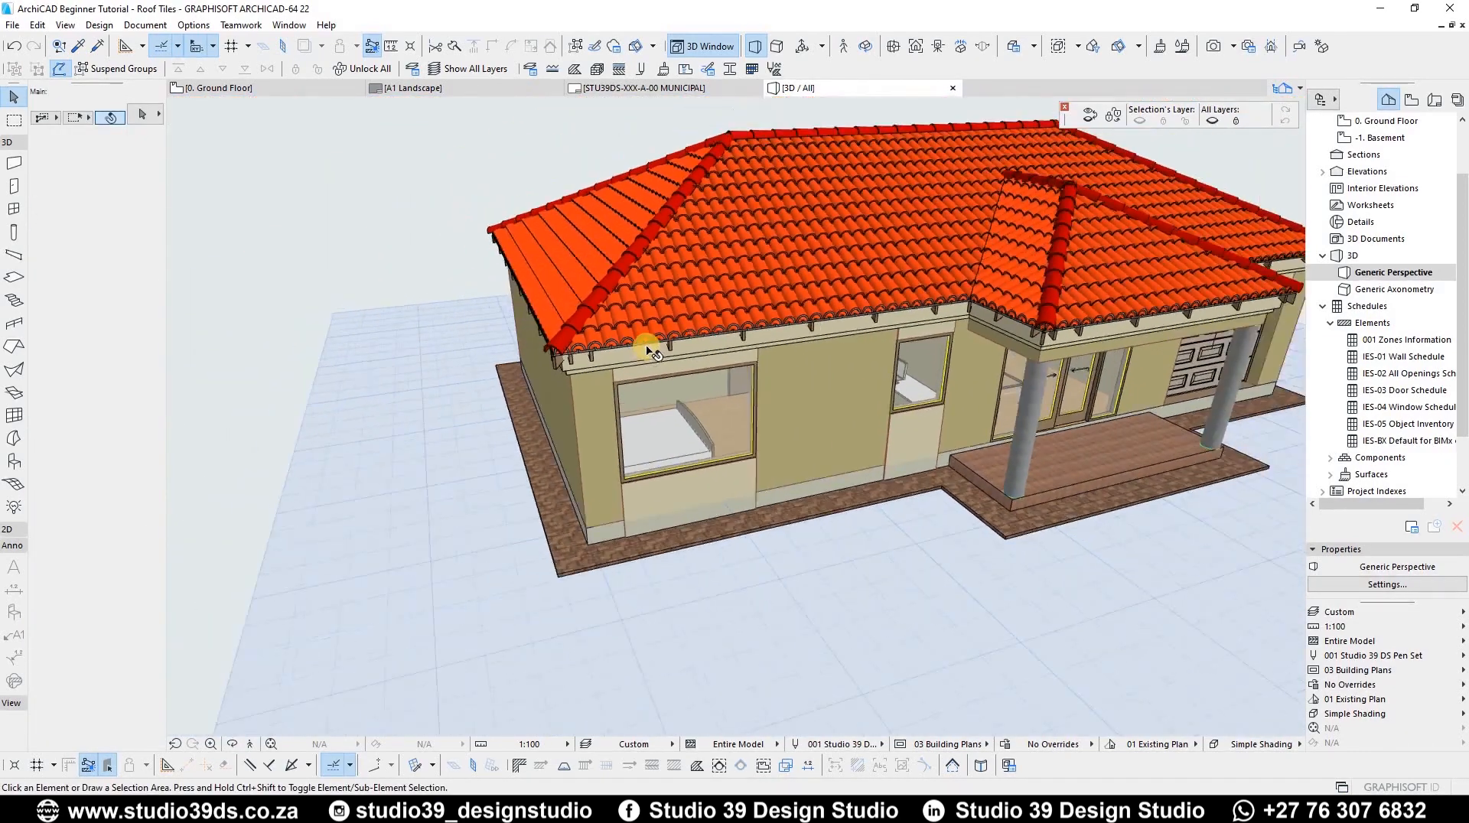
{"action": "scroll", "coordinate": [775, 299], "scroll_direction": "up", "scroll_amount": 3}
{"action": "middle_click_drag", "start_coordinate": [765, 278], "coordinate": [541, 291], "text": "shift"}
{"action": "scroll", "coordinate": [542, 291], "scroll_direction": "up", "scroll_amount": 3}
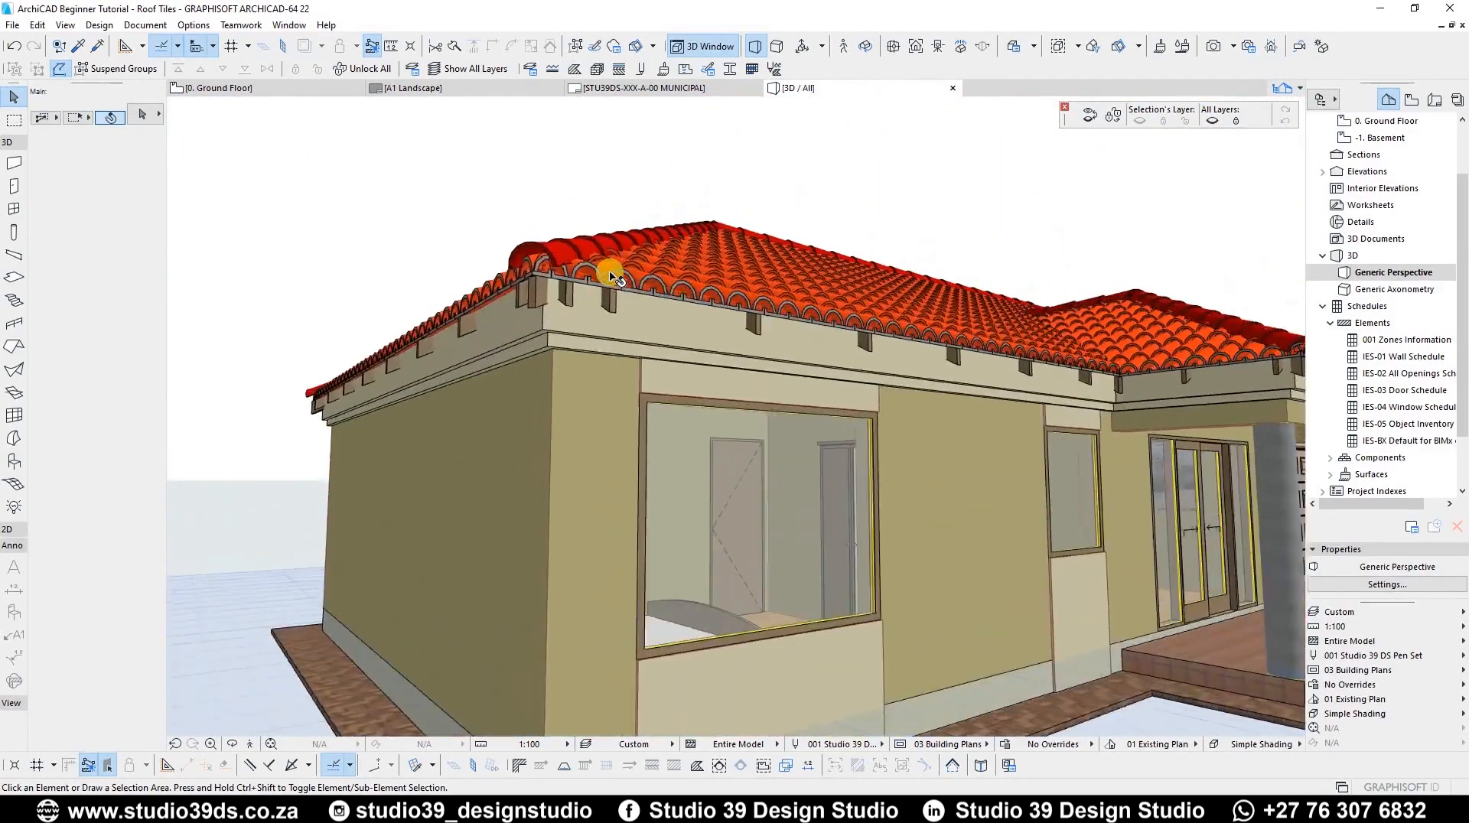
{"action": "scroll", "coordinate": [650, 321], "scroll_direction": "down", "scroll_amount": 3}
{"action": "mouse_move", "coordinate": [650, 321]}
{"action": "middle_mouse_down", "text": "shift"}
{"action": "mouse_move", "coordinate": [852, 335]}
{"action": "mouse_move", "coordinate": [695, 274]}
{"action": "mouse_move", "coordinate": [633, 344]}
{"action": "middle_mouse_up", "text": "shift"}
{"action": "scroll", "coordinate": [704, 343], "scroll_direction": "up", "scroll_amount": 2}
{"action": "scroll", "coordinate": [513, 341], "scroll_direction": "up", "scroll_amount": 2}
{"action": "scroll", "coordinate": [512, 342], "scroll_direction": "down", "scroll_amount": 2}
{"action": "scroll", "coordinate": [475, 322], "scroll_direction": "down", "scroll_amount": 2}
{"action": "scroll", "coordinate": [475, 323], "scroll_direction": "up", "scroll_amount": 1}
{"action": "scroll", "coordinate": [494, 346], "scroll_direction": "up", "scroll_amount": 1}
{"action": "mouse_move", "coordinate": [532, 342]}
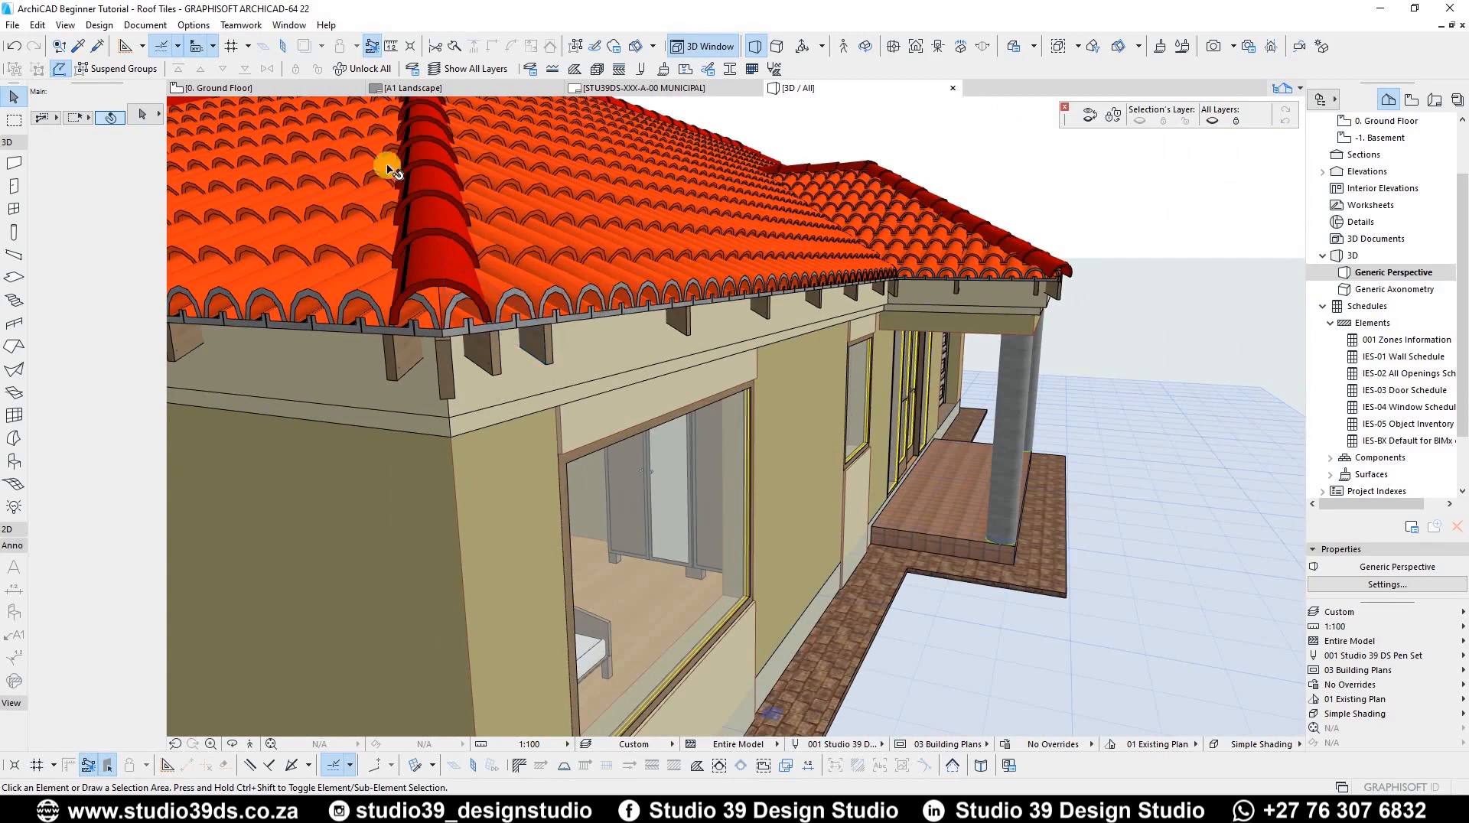
{"action": "mouse_move", "coordinate": [385, 192]}
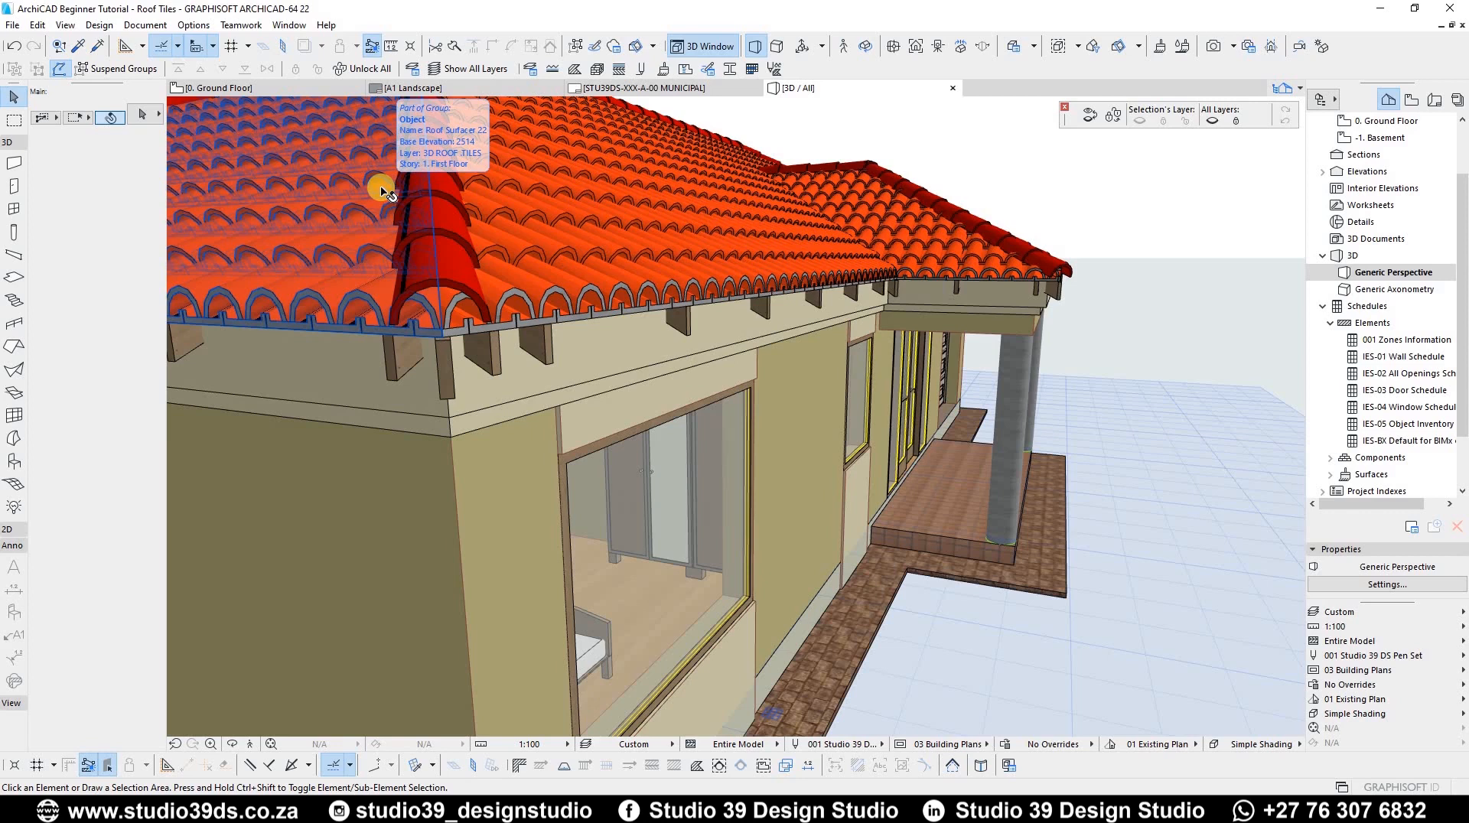
Step: Go to the First Floor plan, activate the Beam tool and create and assign a new 3D FASCIA layer
{"action": "key", "text": "F2"}
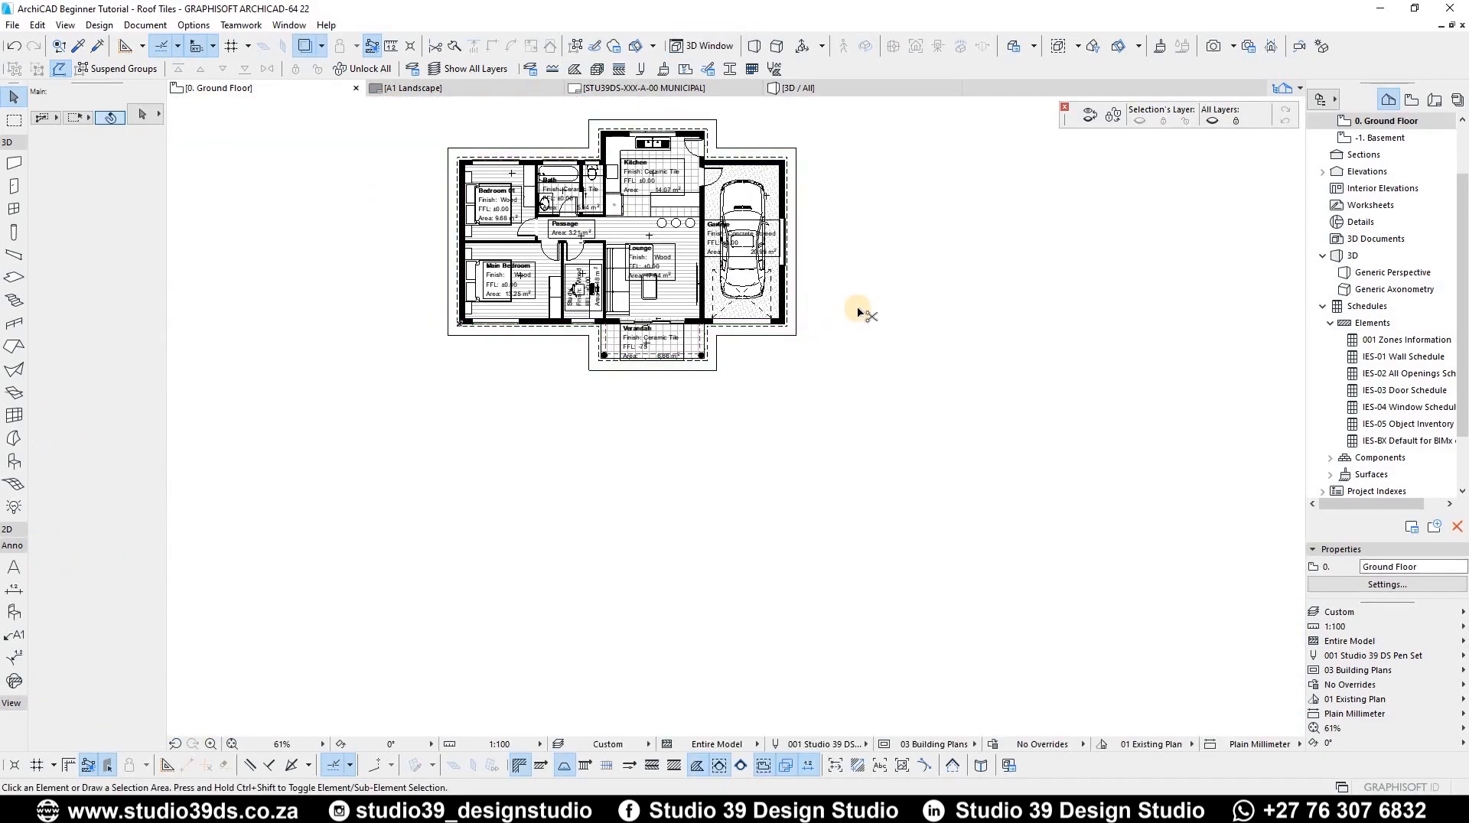
{"action": "key", "text": "ctrl+Up"}
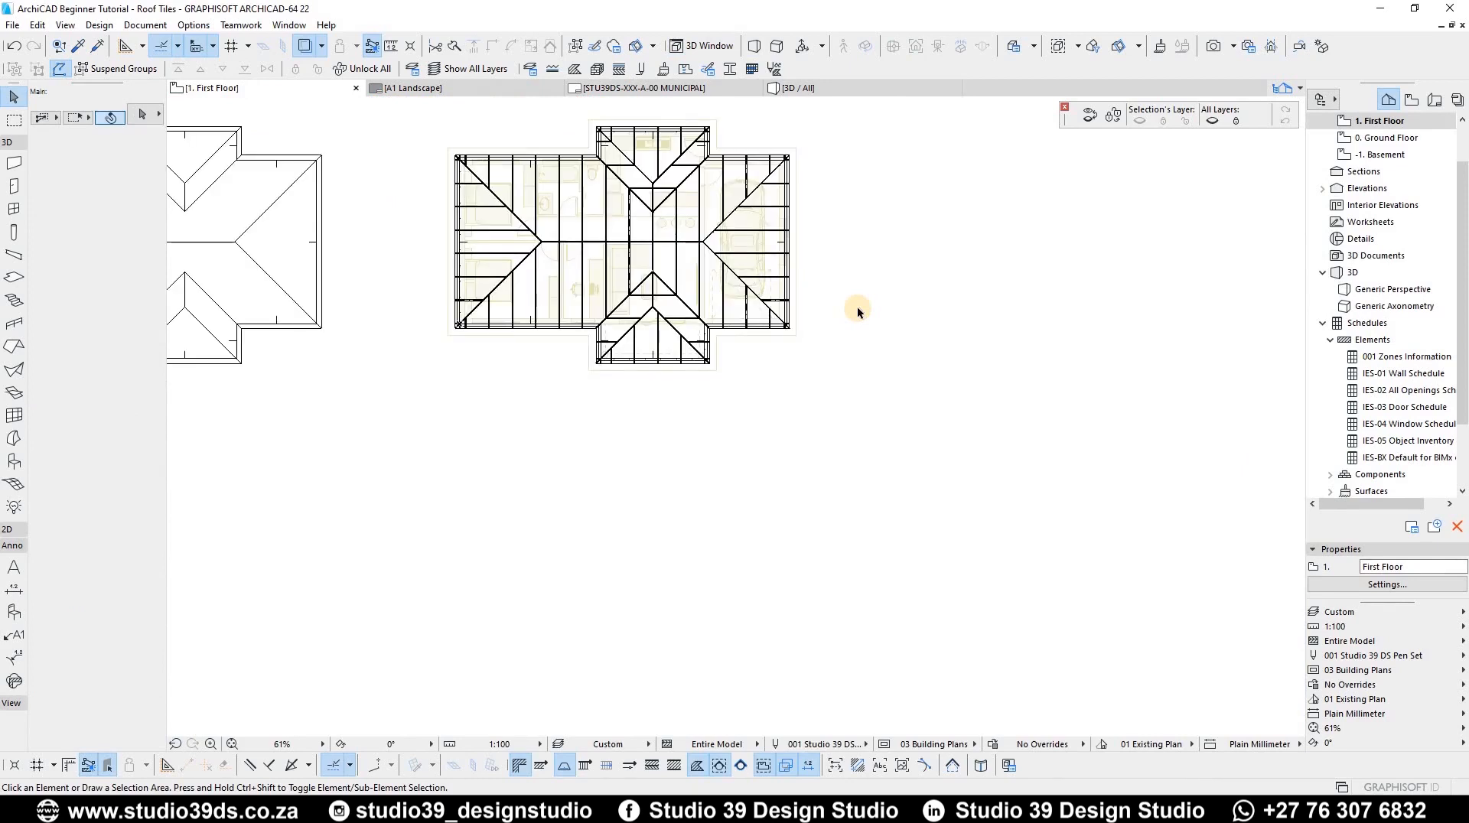
{"action": "scroll", "coordinate": [420, 214], "scroll_direction": "up", "scroll_amount": 5}
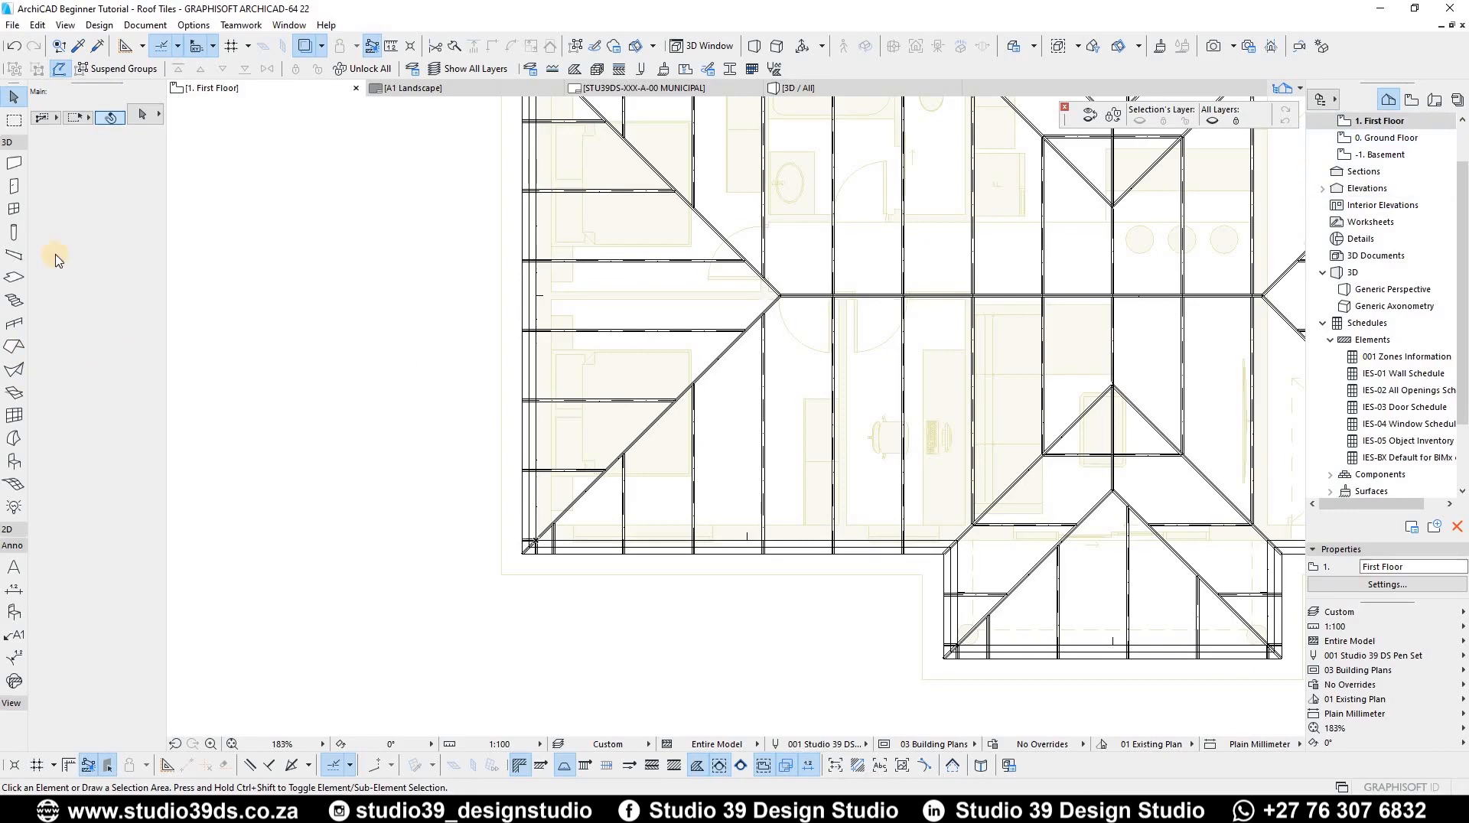
{"action": "left_click", "coordinate": [11, 254]}
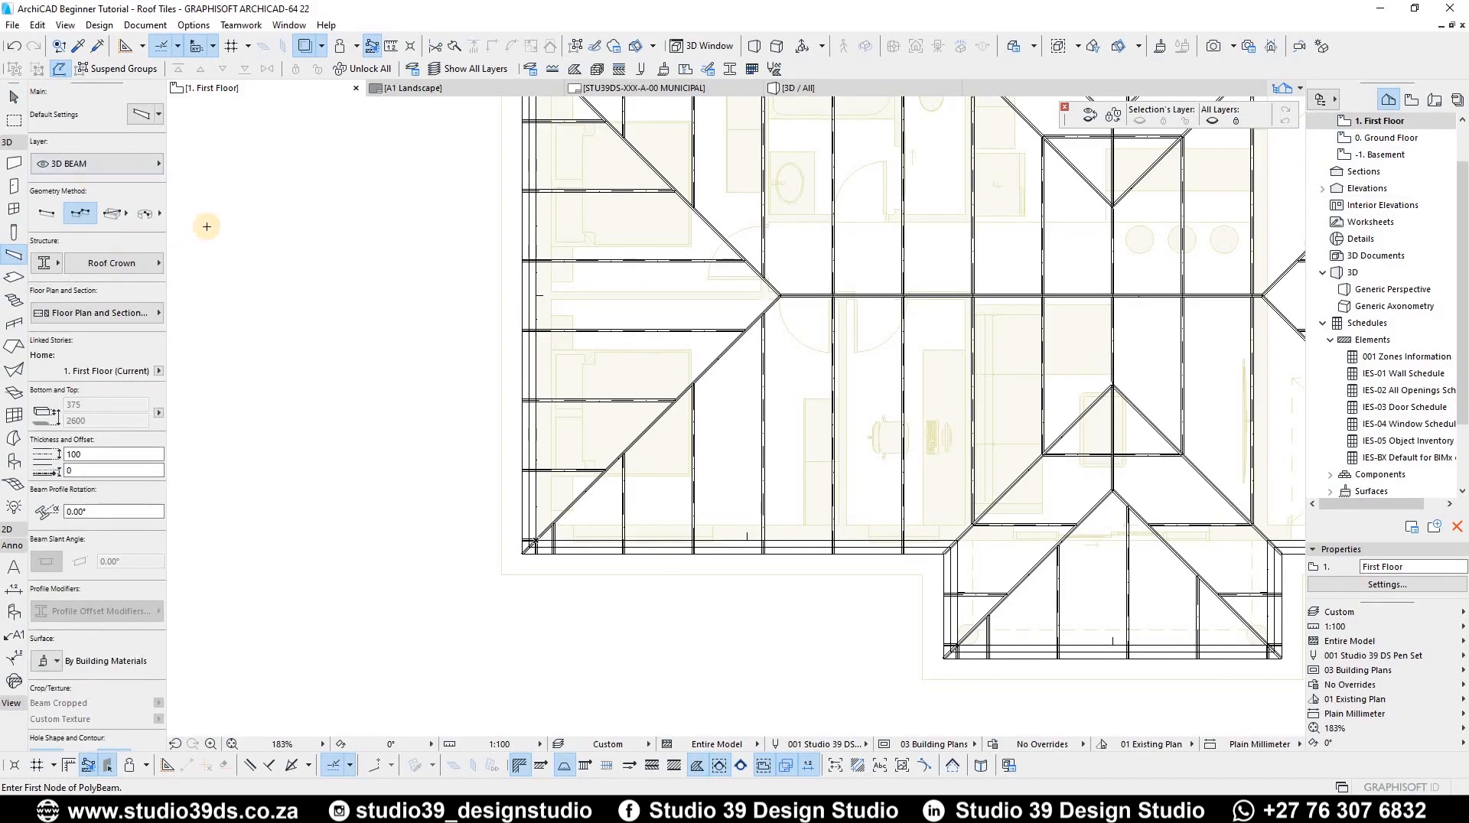
{"action": "key", "text": "ctrl+l"}
{"action": "left_click", "coordinate": [1144, 371]}
{"action": "type", "text": "3"}
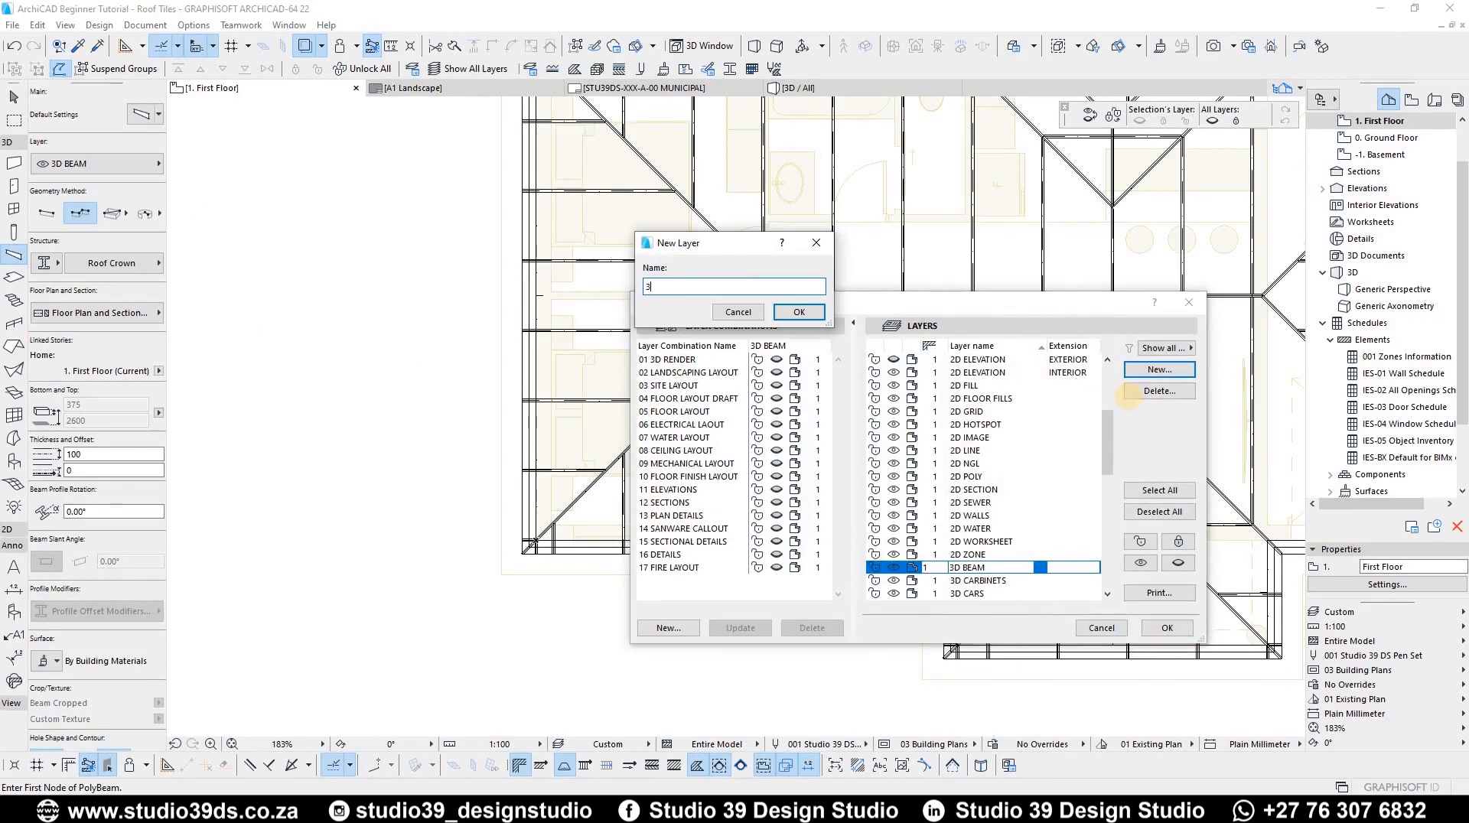
{"action": "key", "text": "Return"}
{"action": "key", "text": "Return"}
{"action": "left_click", "coordinate": [114, 164]}
{"action": "left_click", "coordinate": [268, 516]}
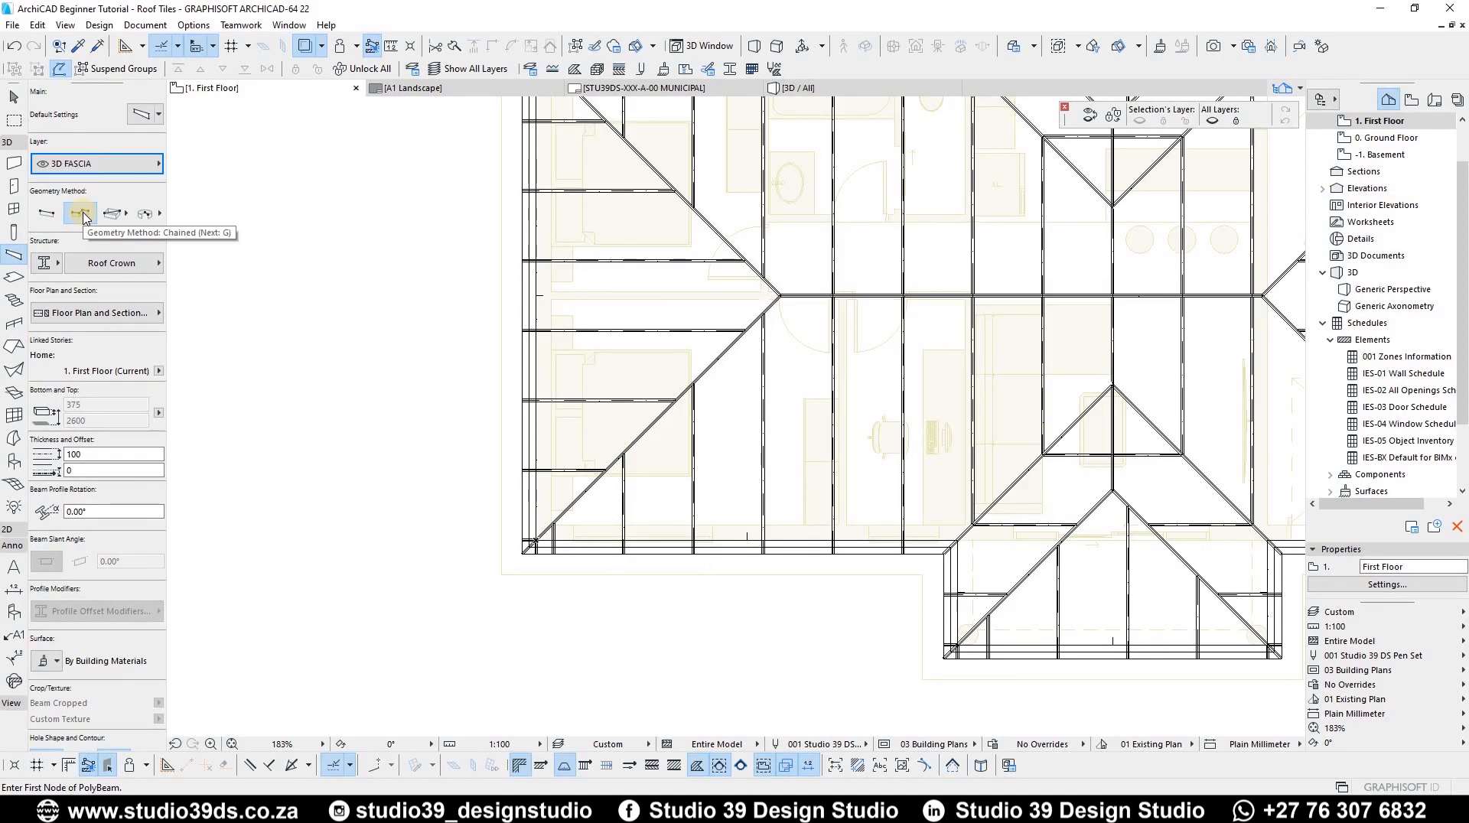
Step: Set the beam to a basic rectangular structure with 200 and 2600 bottom and top, thickness 6 and offset 3
{"action": "left_click", "coordinate": [58, 262]}
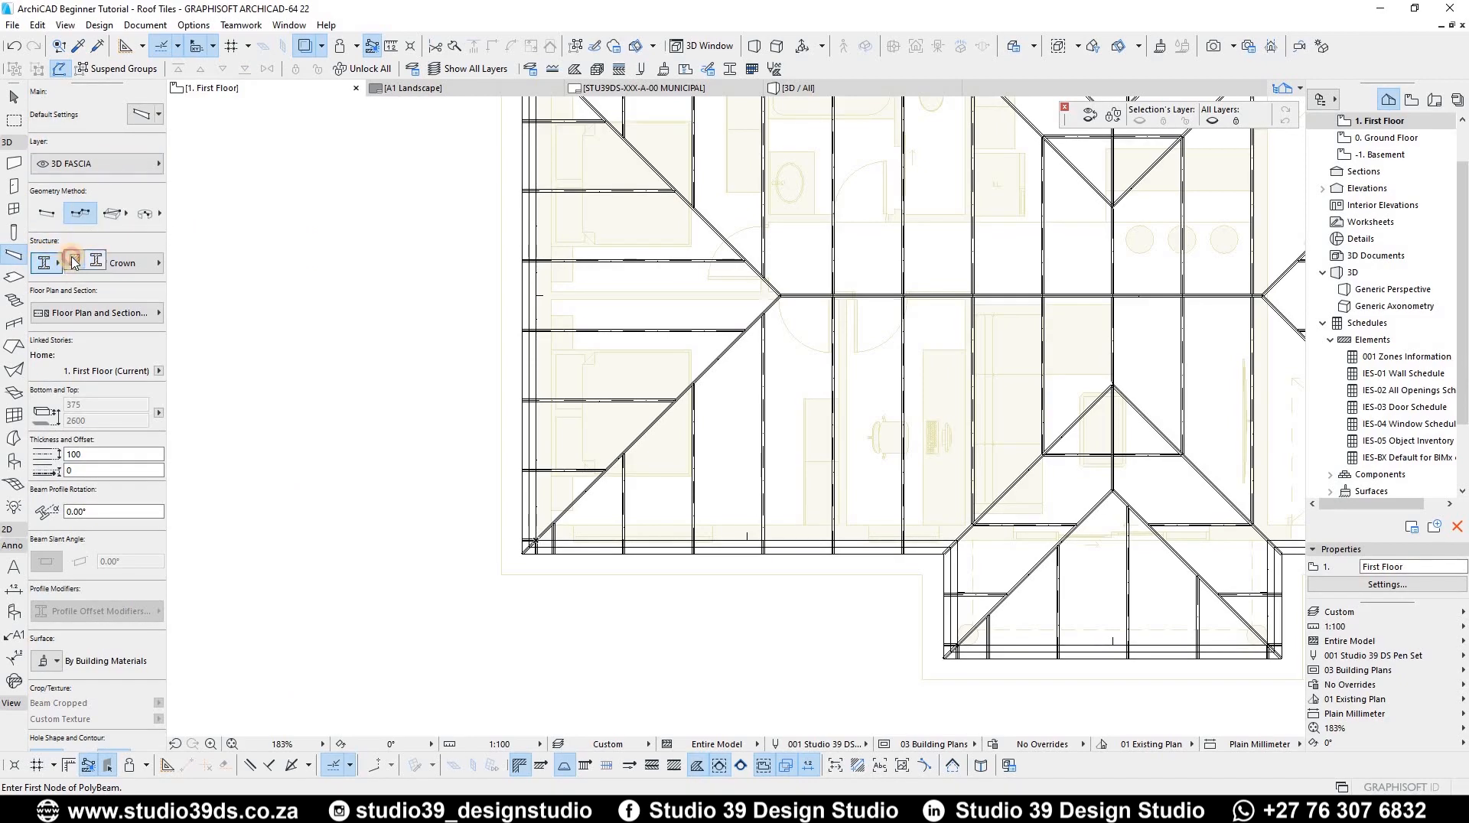
{"action": "left_click", "coordinate": [74, 261]}
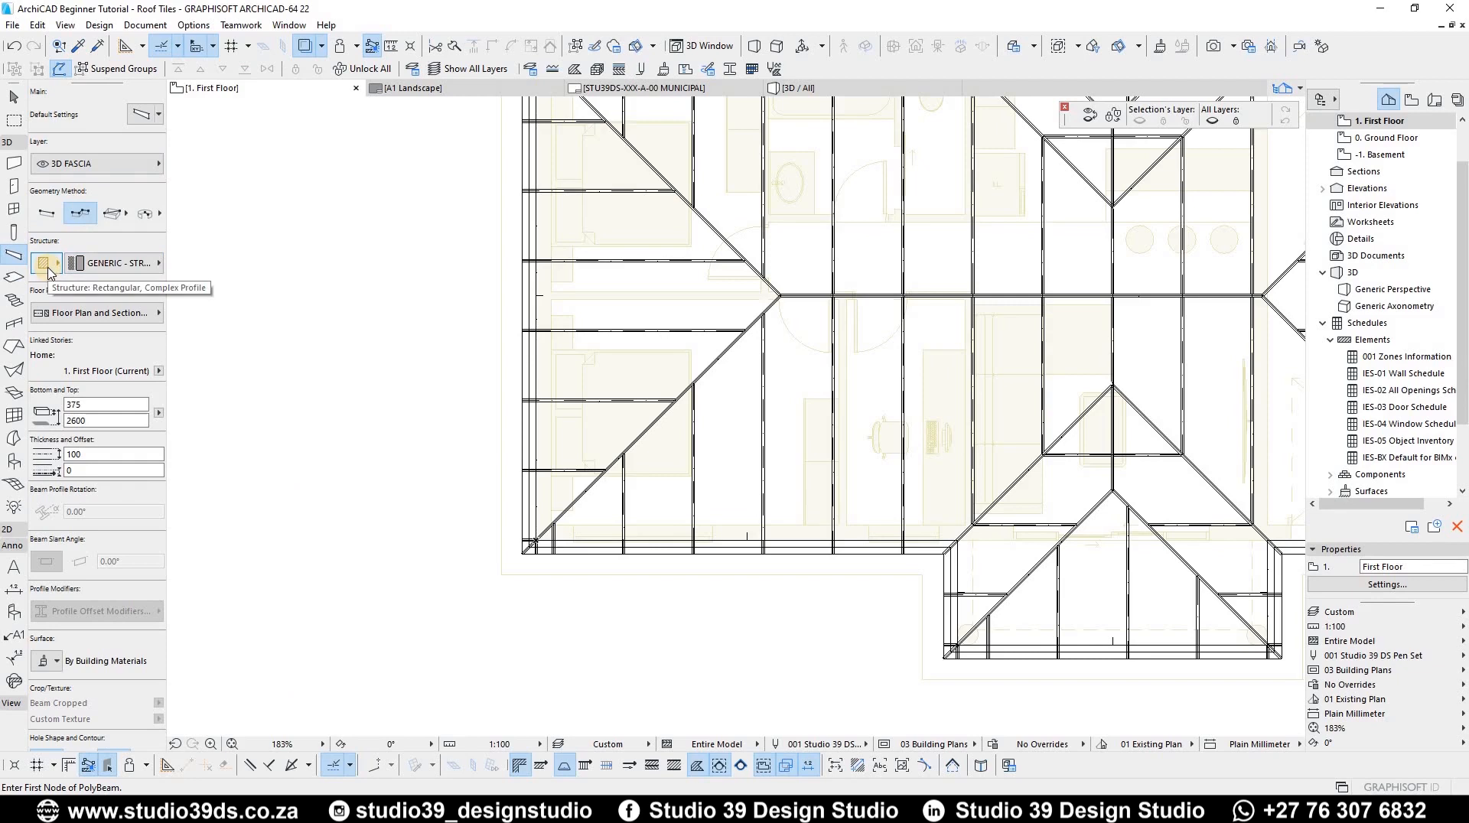
{"action": "left_click", "coordinate": [49, 268]}
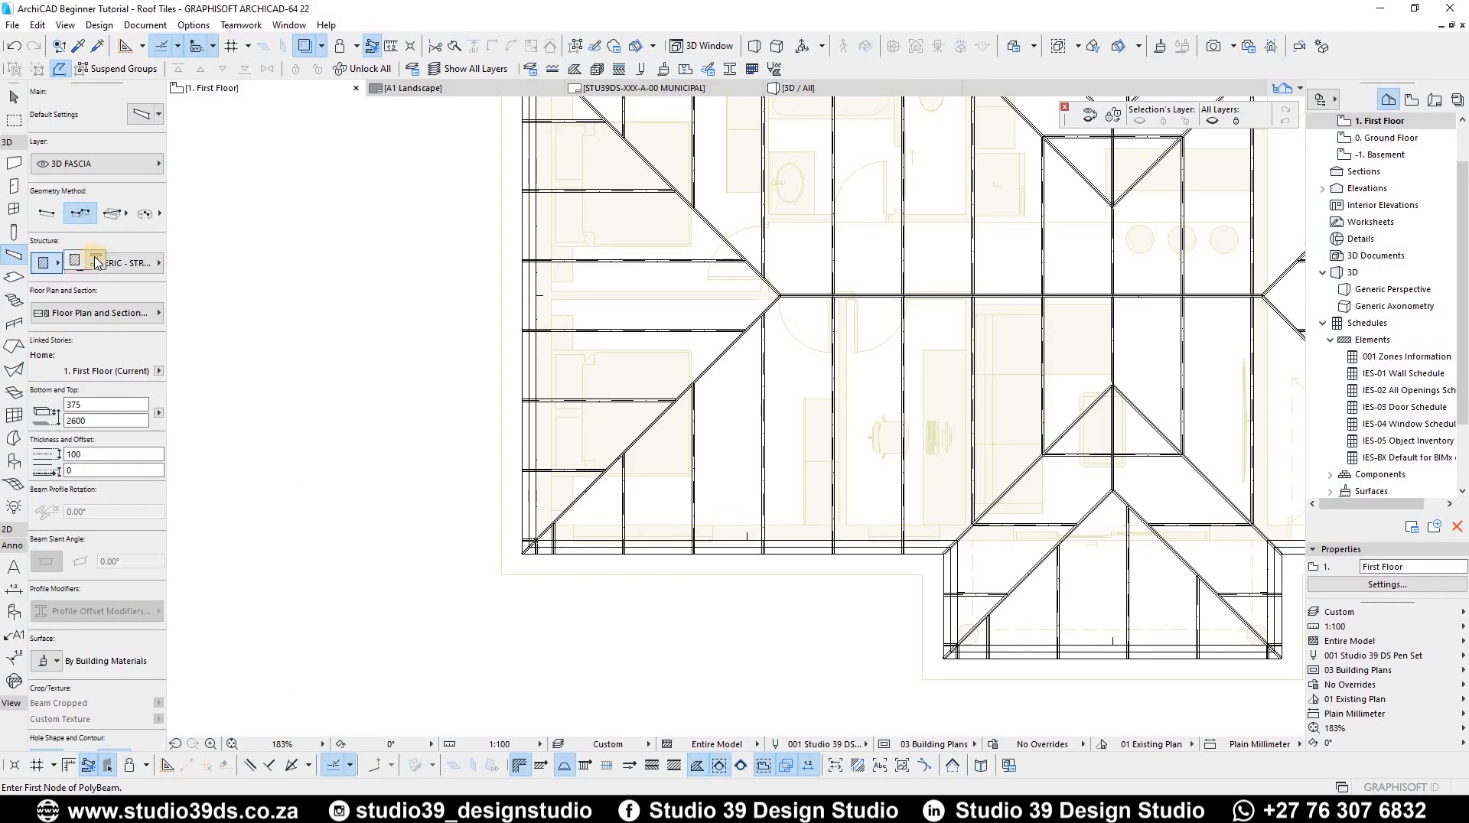
{"action": "left_click", "coordinate": [74, 262]}
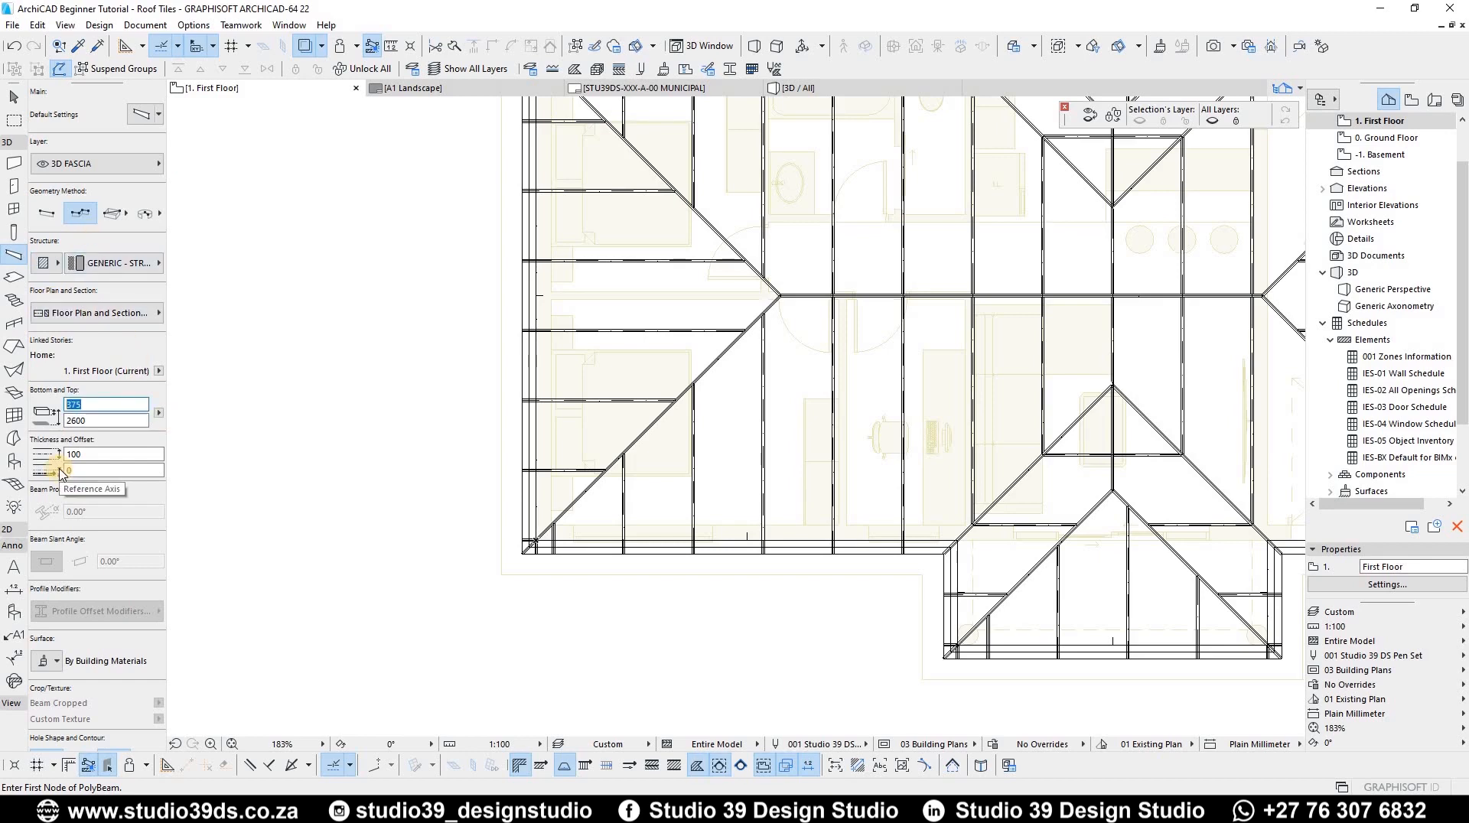
{"action": "left_click_drag", "start_coordinate": [91, 452], "coordinate": [44, 461]}
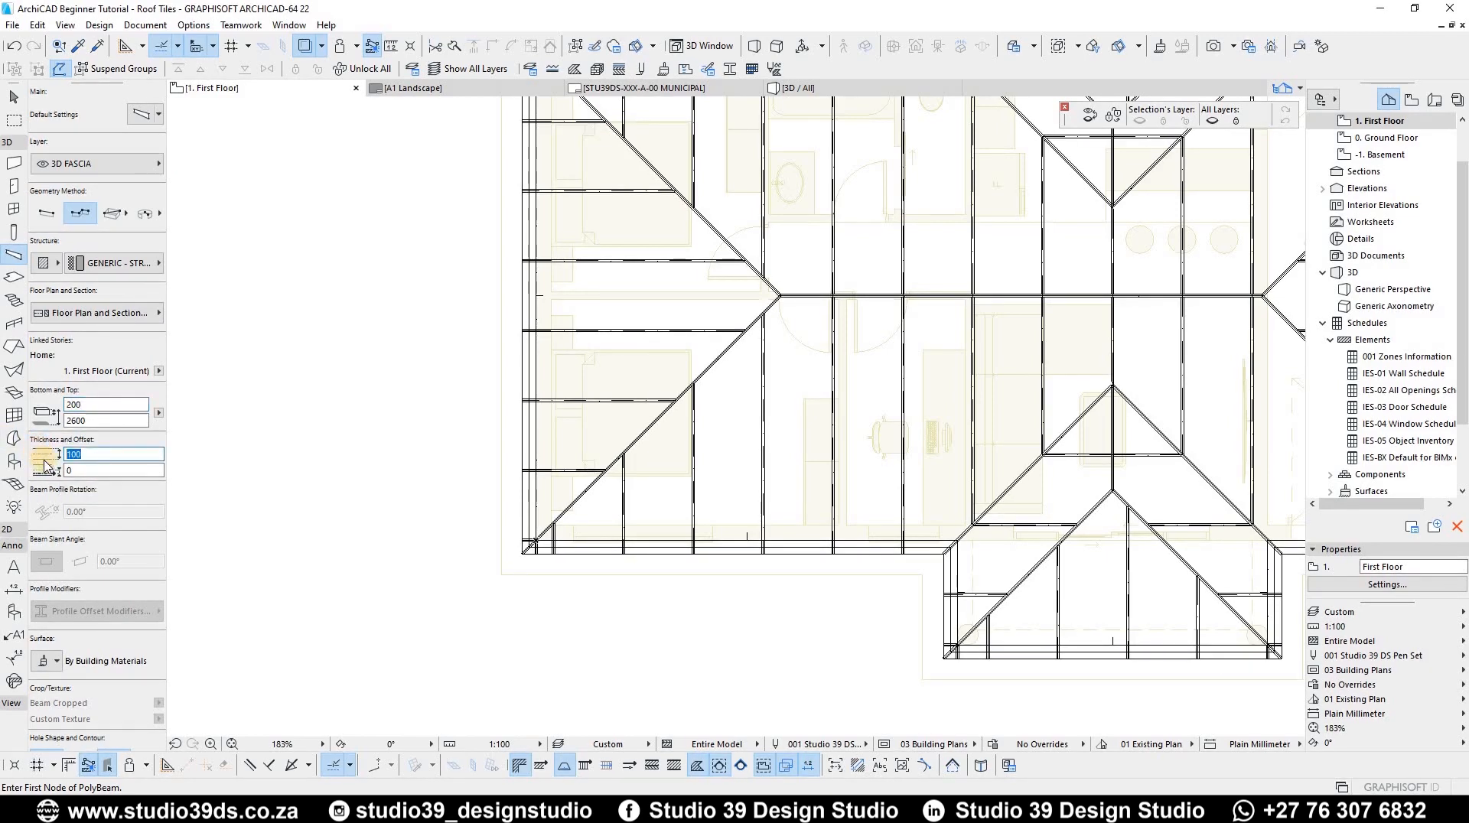
{"action": "right_click", "coordinate": [42, 460]}
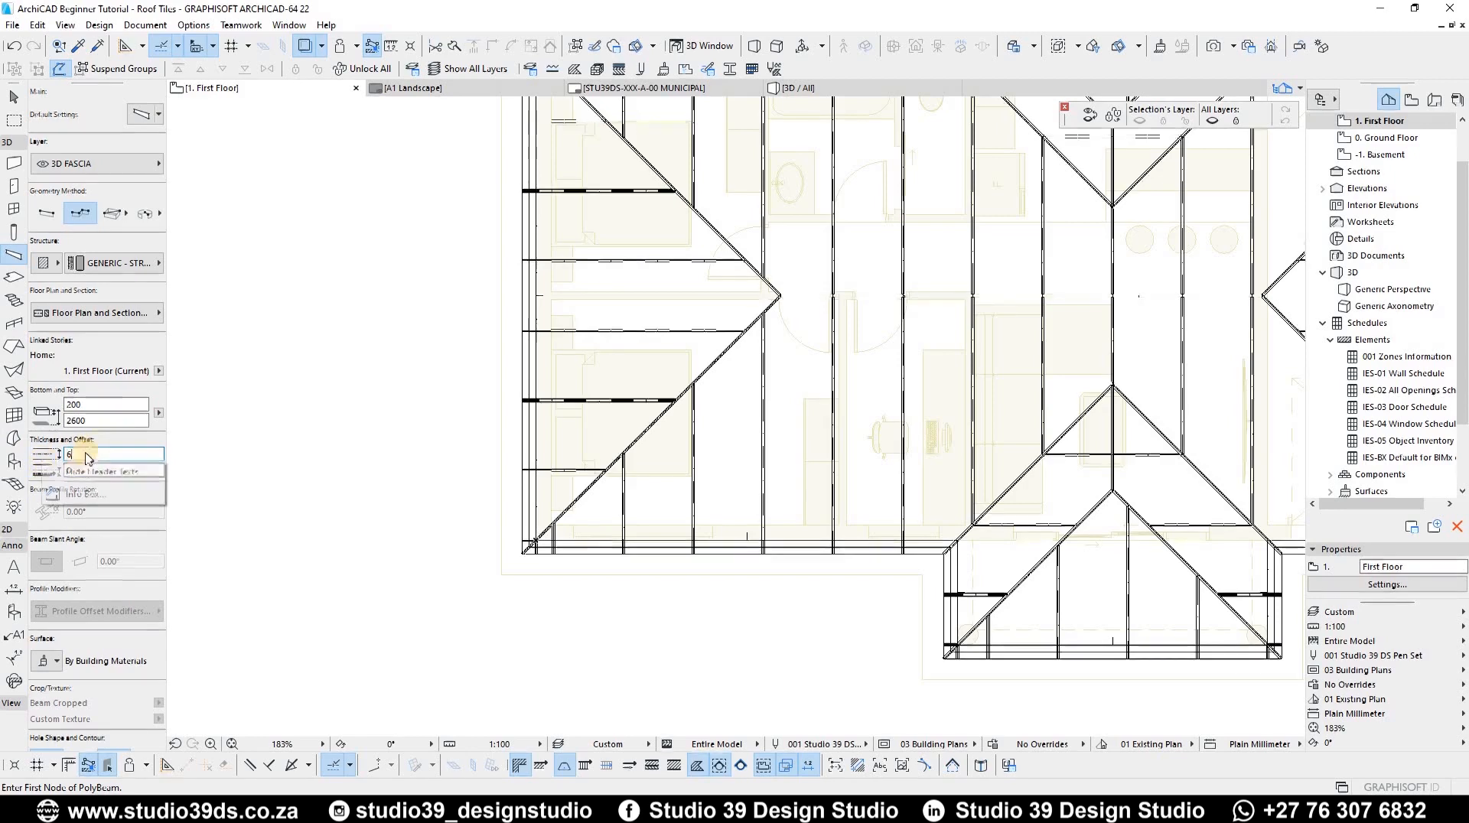
{"action": "left_click", "coordinate": [88, 437]}
{"action": "type", "text": "3"}
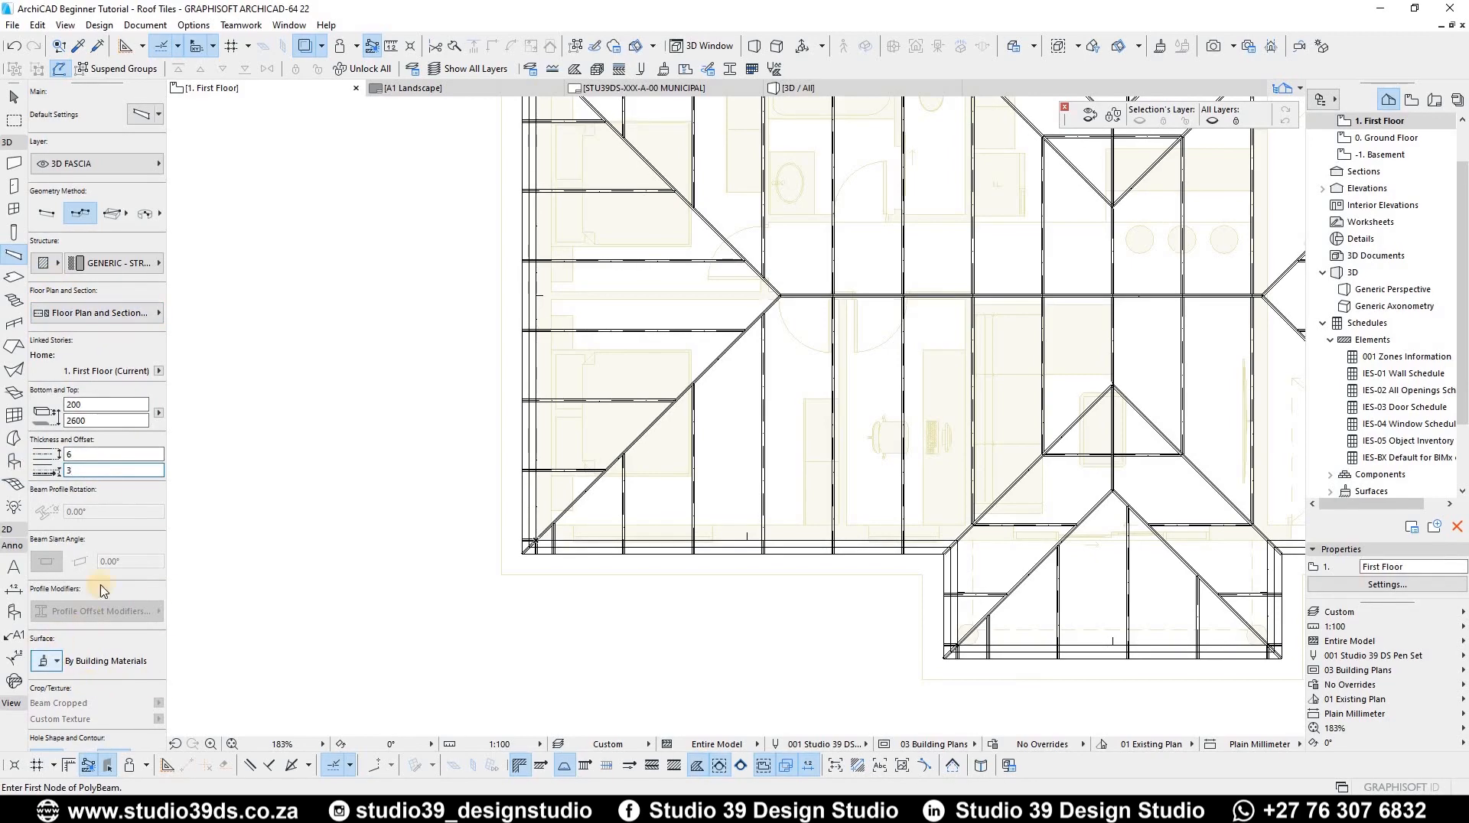
Step: Set the beam's building material to IF-02 Gypsum Plasterboard
{"action": "scroll", "coordinate": [107, 459], "scroll_direction": "down", "scroll_amount": 1}
{"action": "scroll", "coordinate": [108, 429], "scroll_direction": "down", "scroll_amount": 8}
{"action": "scroll", "coordinate": [109, 391], "scroll_direction": "up", "scroll_amount": 9}
{"action": "left_click", "coordinate": [104, 263]}
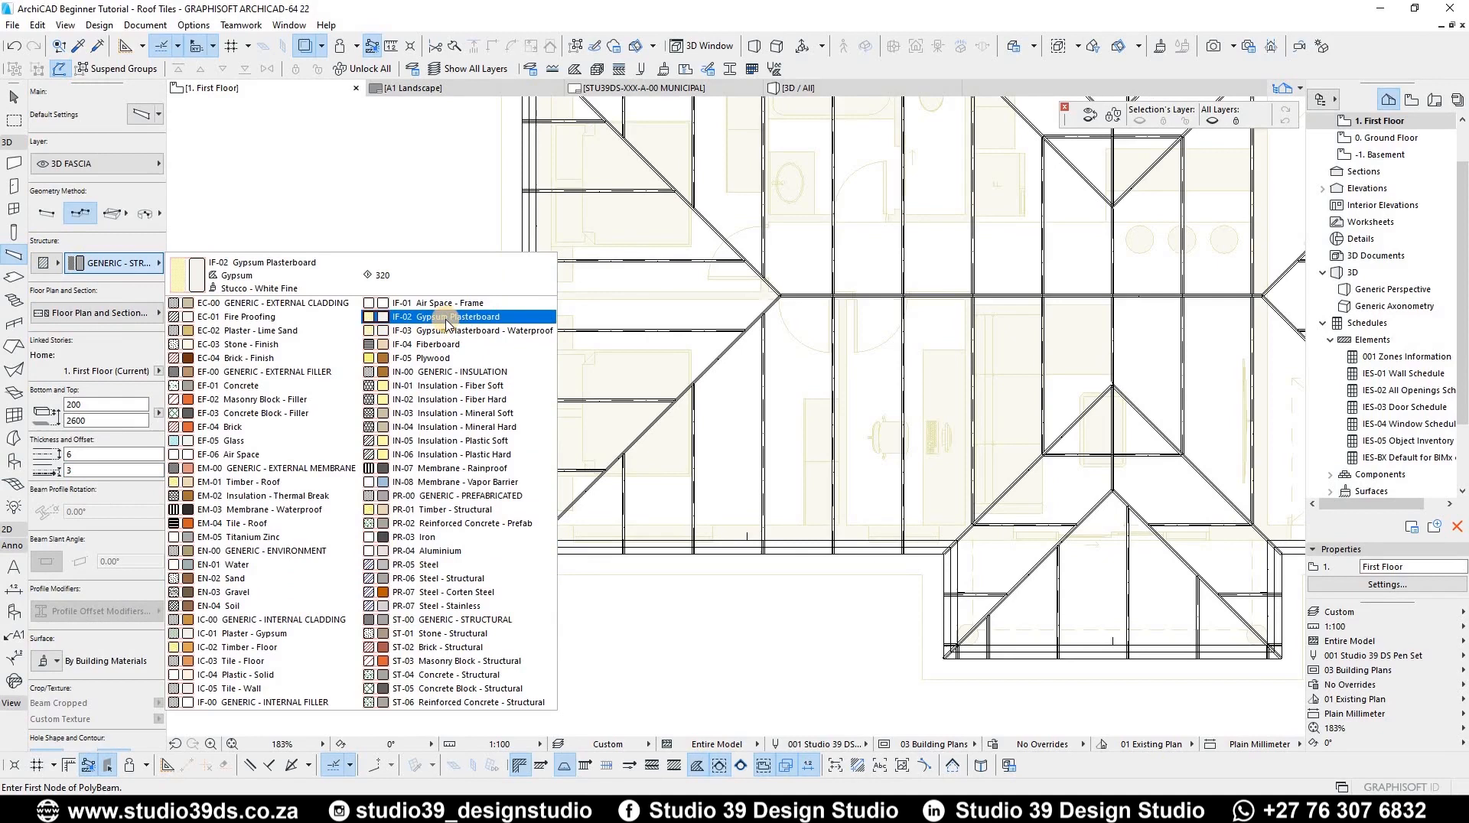
{"action": "left_click", "coordinate": [470, 317]}
Step: Draw a chained fascia beam along the roof's eaves corners on the First Floor plan
{"action": "scroll", "coordinate": [525, 541], "scroll_direction": "up", "scroll_amount": 5}
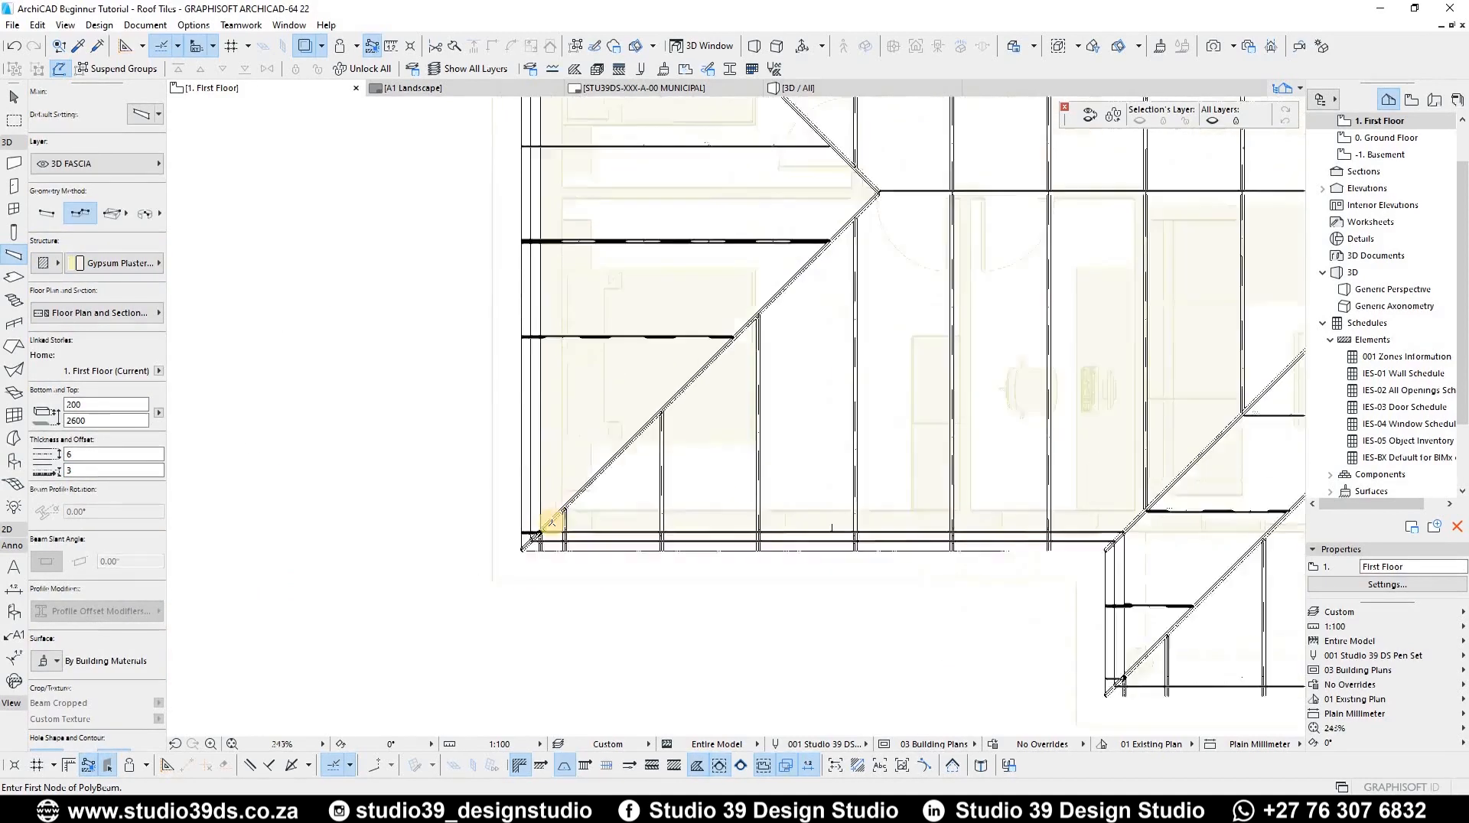
{"action": "scroll", "coordinate": [364, 535], "scroll_direction": "up", "scroll_amount": 4}
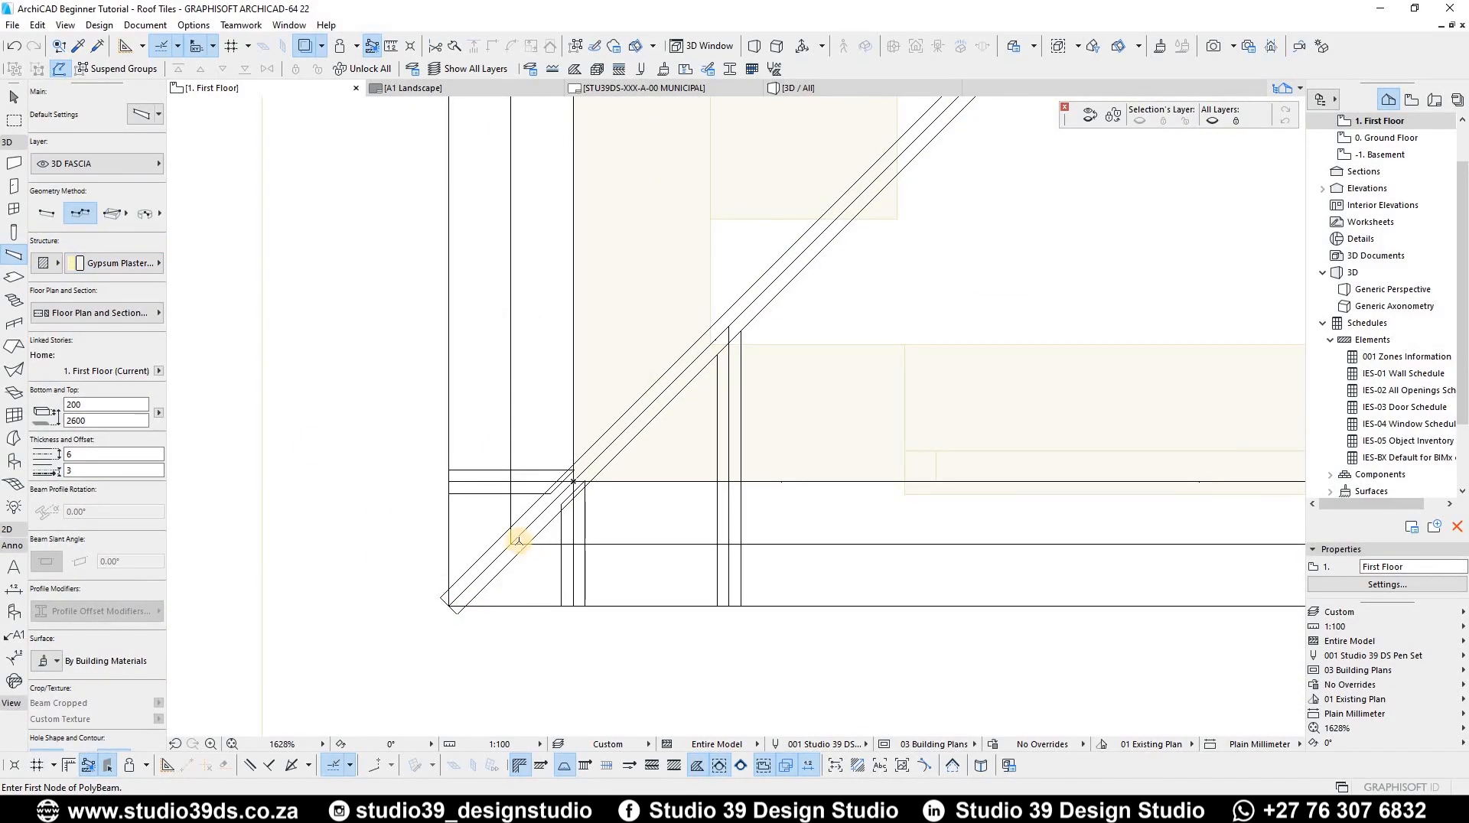
{"action": "scroll", "coordinate": [514, 519], "scroll_direction": "down", "scroll_amount": 8}
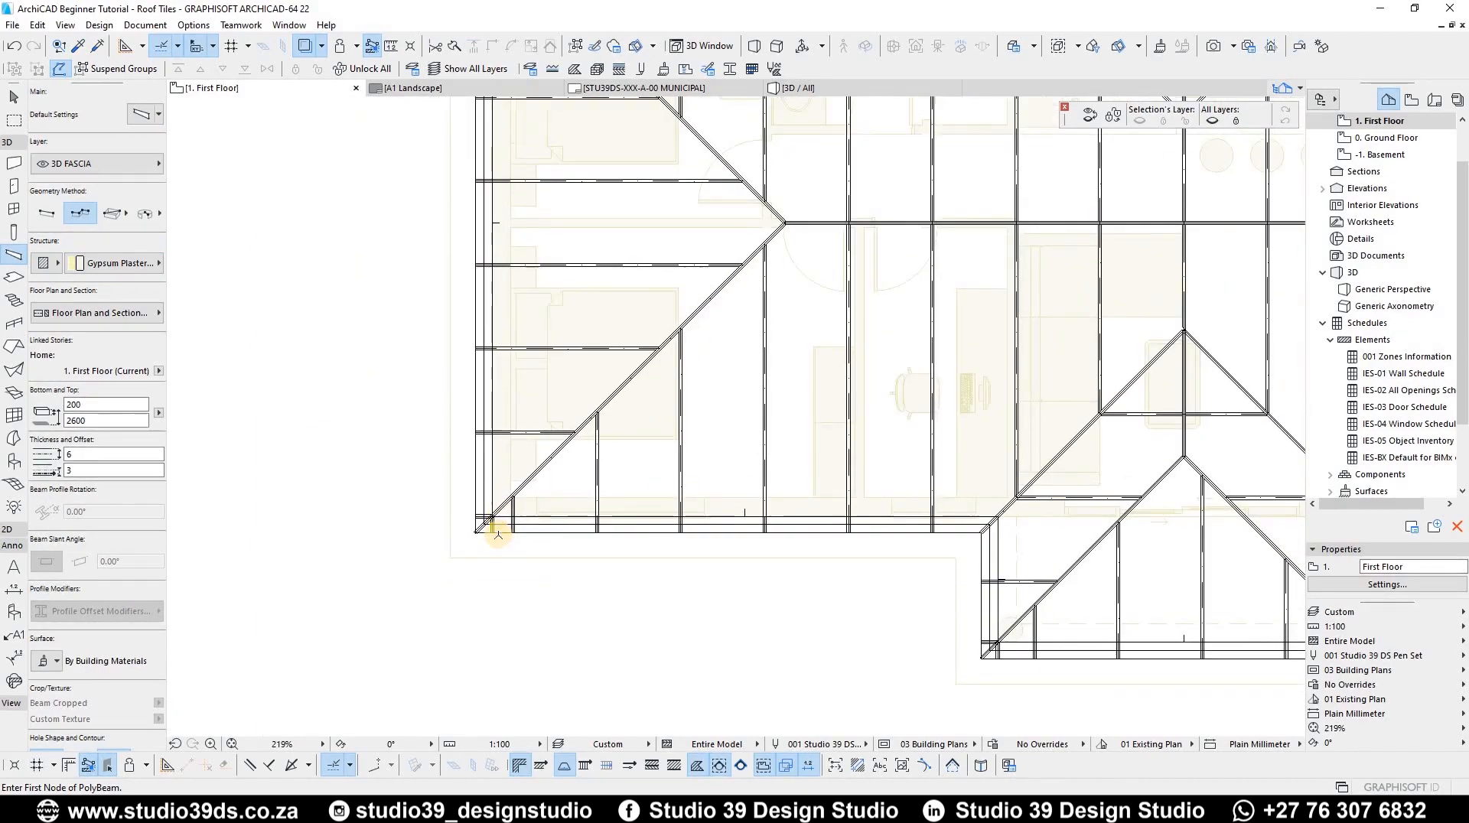
{"action": "scroll", "coordinate": [491, 557], "scroll_direction": "up", "scroll_amount": 10}
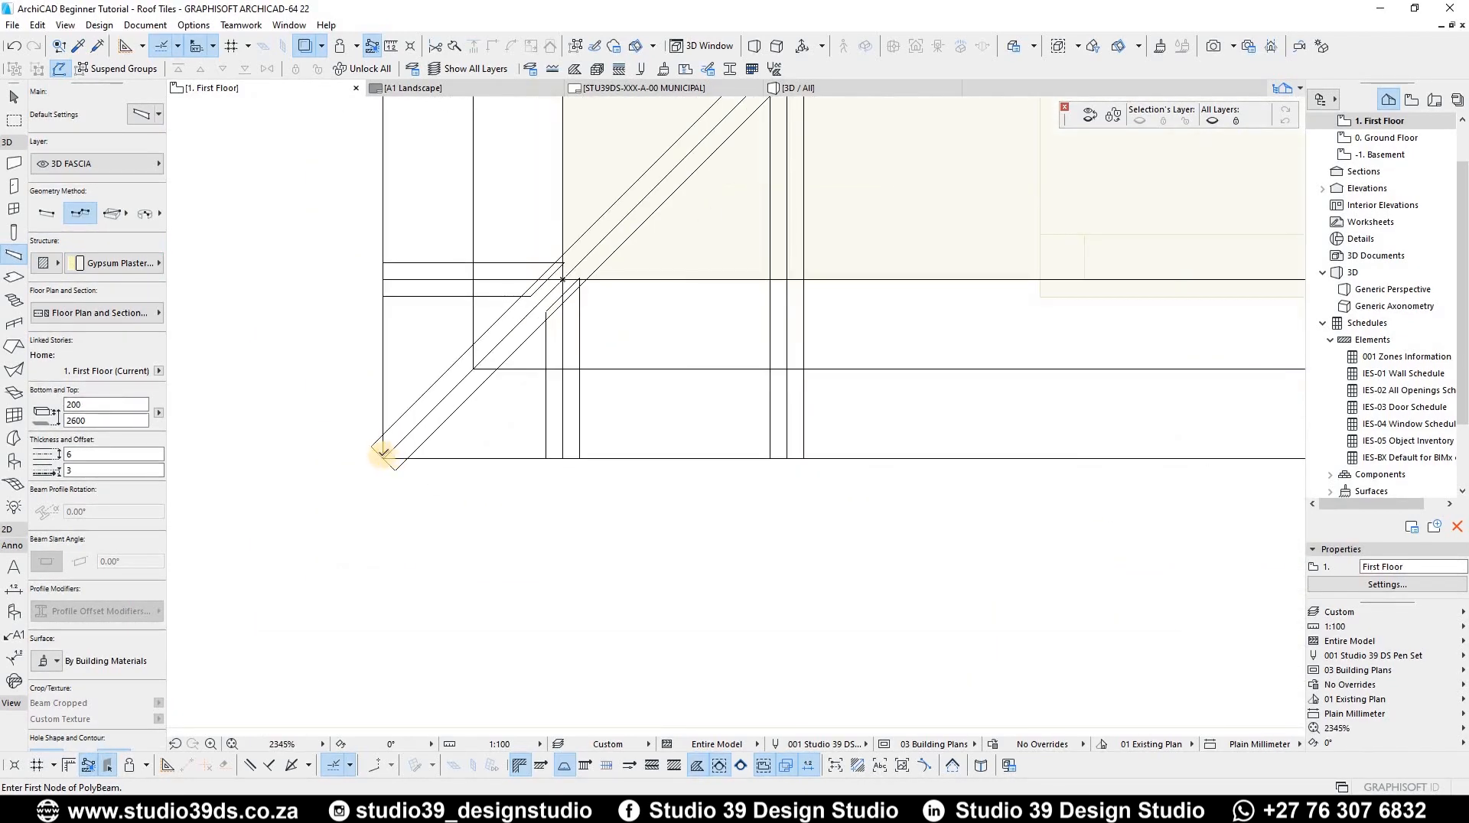
{"action": "left_click", "coordinate": [377, 334]}
{"action": "scroll", "coordinate": [337, 306], "scroll_direction": "down", "scroll_amount": 8}
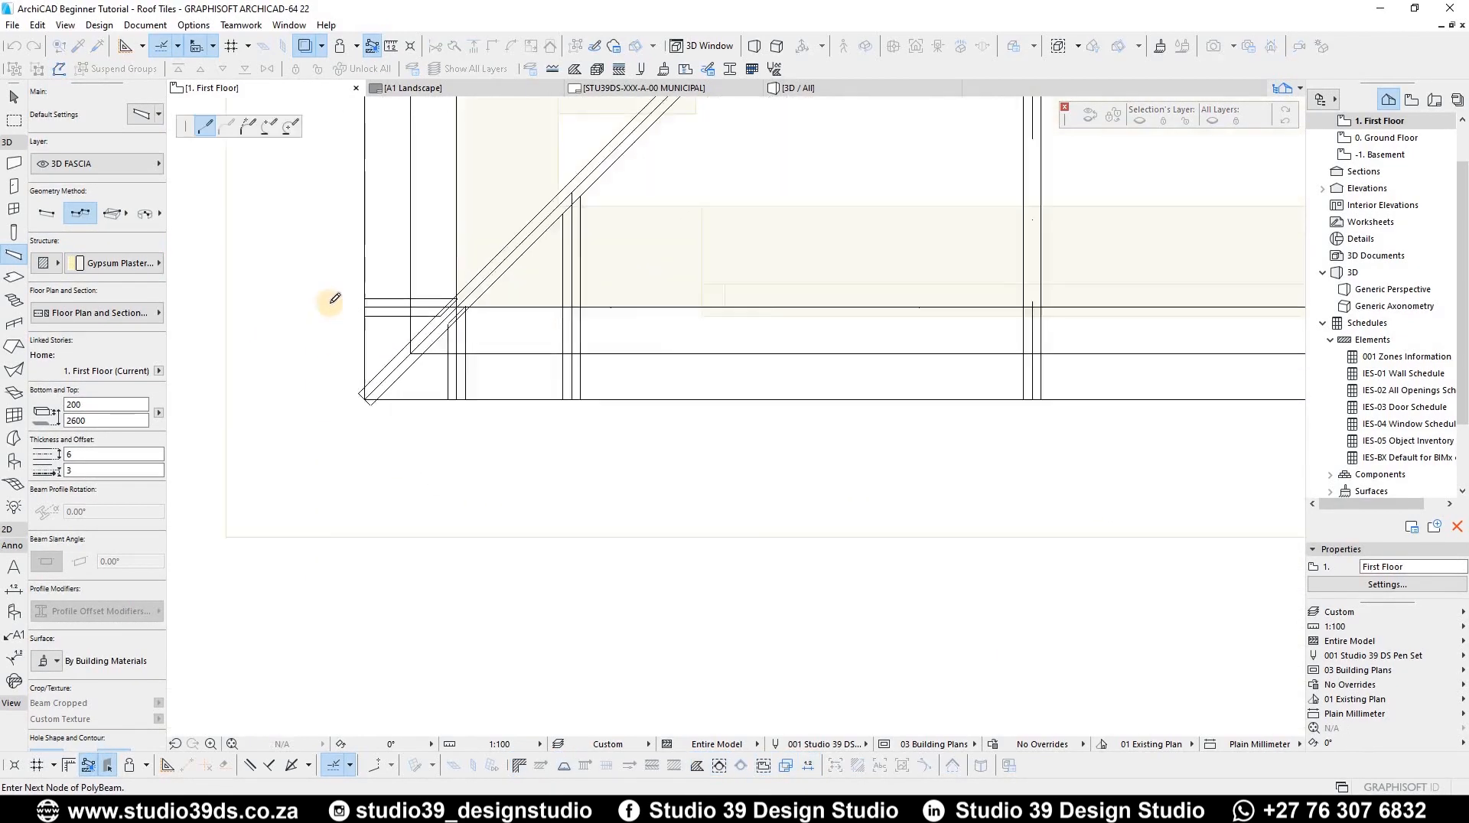
{"action": "scroll", "coordinate": [337, 283], "scroll_direction": "down", "scroll_amount": 3}
{"action": "scroll", "coordinate": [342, 291], "scroll_direction": "up", "scroll_amount": 10}
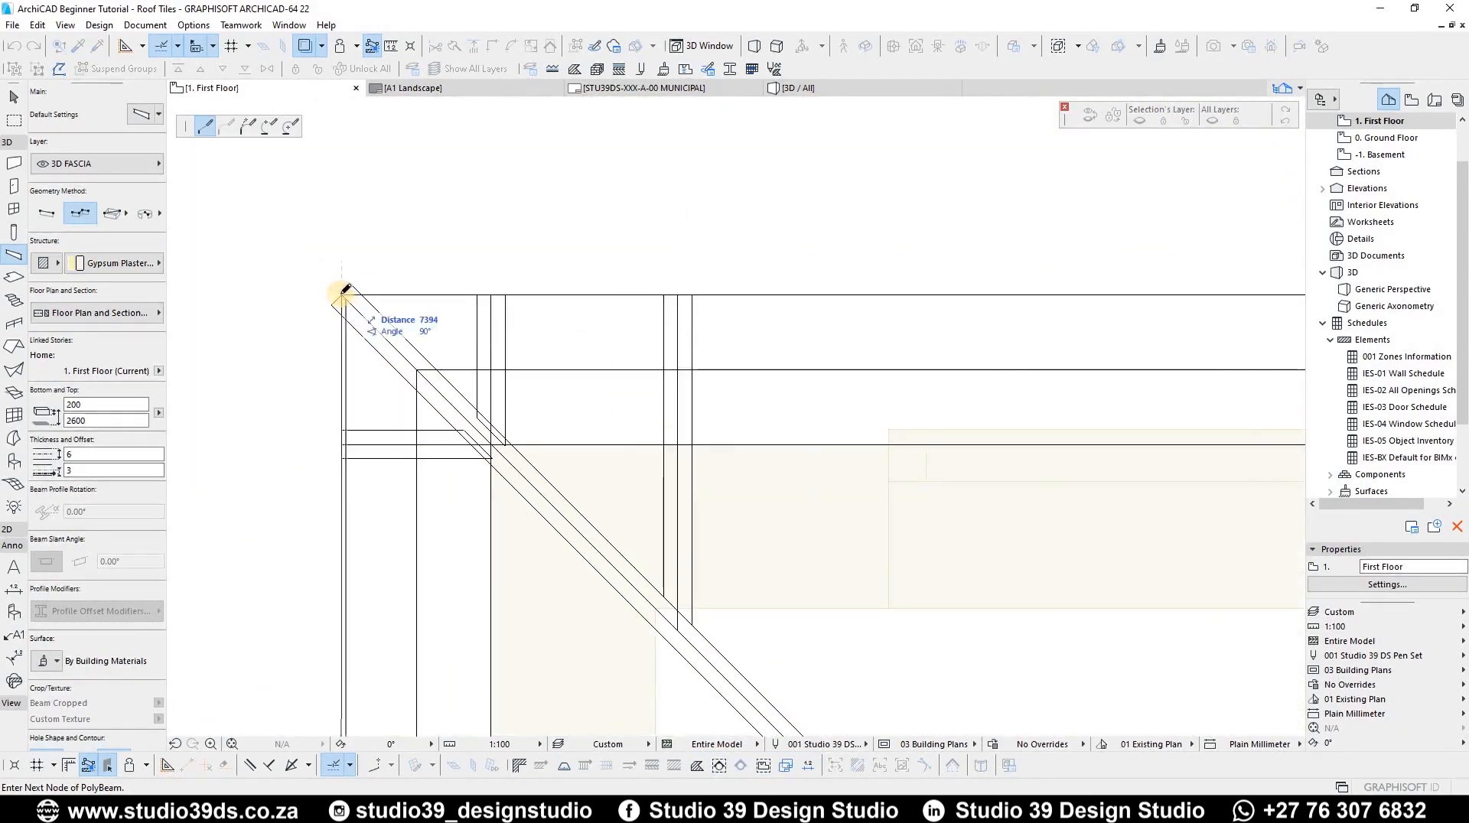
{"action": "left_click", "coordinate": [772, 196]}
{"action": "scroll", "coordinate": [772, 196], "scroll_direction": "down", "scroll_amount": 8}
{"action": "scroll", "coordinate": [444, 321], "scroll_direction": "up", "scroll_amount": 6}
{"action": "scroll", "coordinate": [618, 363], "scroll_direction": "down", "scroll_amount": 5}
{"action": "scroll", "coordinate": [819, 557], "scroll_direction": "up", "scroll_amount": 6}
{"action": "left_click", "coordinate": [820, 558]}
{"action": "scroll", "coordinate": [819, 558], "scroll_direction": "down", "scroll_amount": 7}
{"action": "scroll", "coordinate": [709, 422], "scroll_direction": "up", "scroll_amount": 5}
{"action": "scroll", "coordinate": [708, 423], "scroll_direction": "down", "scroll_amount": 3}
{"action": "scroll", "coordinate": [429, 262], "scroll_direction": "up", "scroll_amount": 6}
{"action": "left_click", "coordinate": [387, 380]}
{"action": "scroll", "coordinate": [387, 380], "scroll_direction": "down", "scroll_amount": 6}
{"action": "scroll", "coordinate": [533, 315], "scroll_direction": "up", "scroll_amount": 6}
{"action": "left_click", "coordinate": [532, 317]}
{"action": "key", "text": "Escape"}
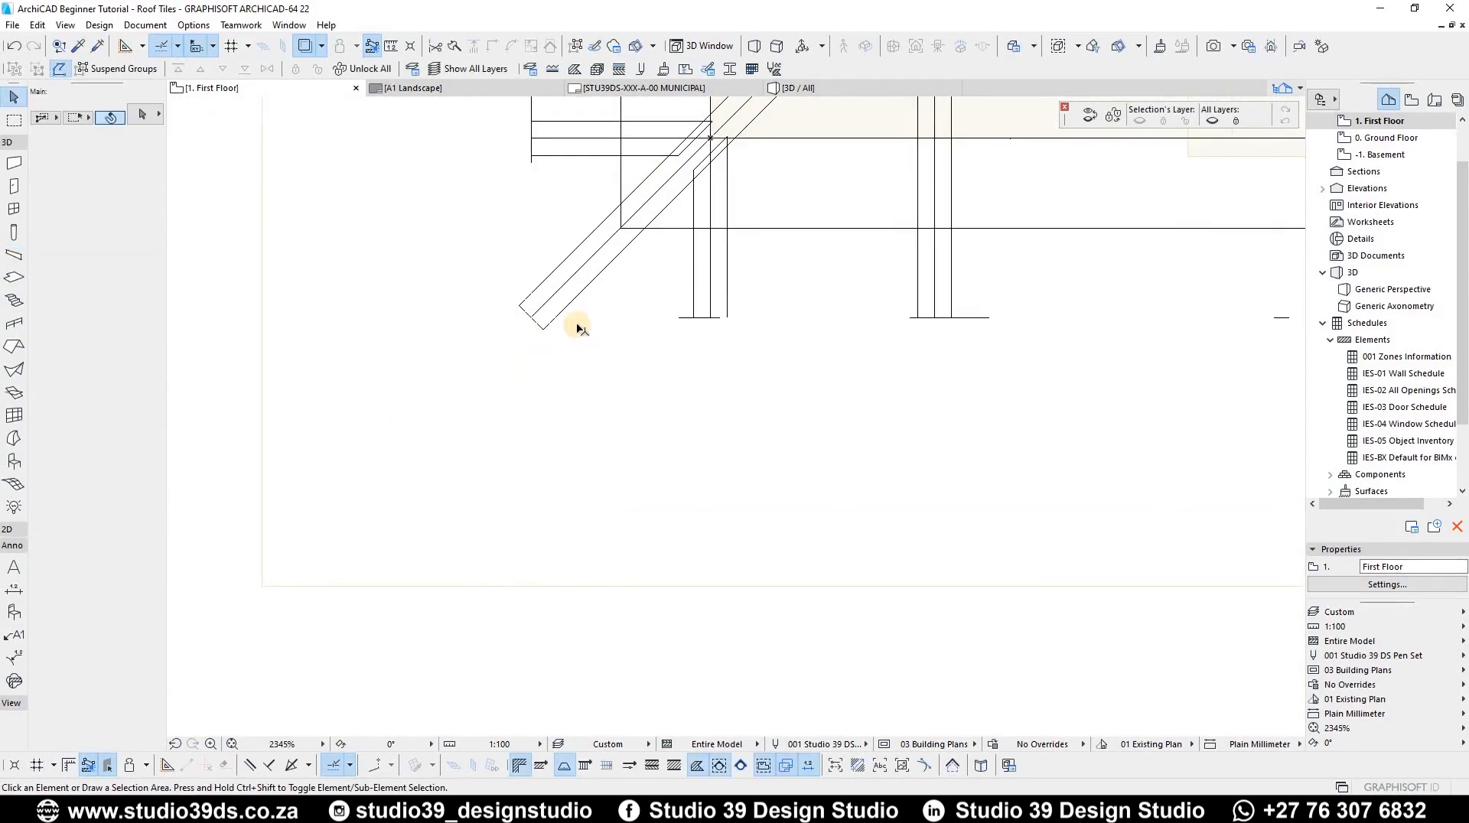
Step: Switch to the 3D view and show all layers so the fascia beams appear
{"action": "key", "text": "F3"}
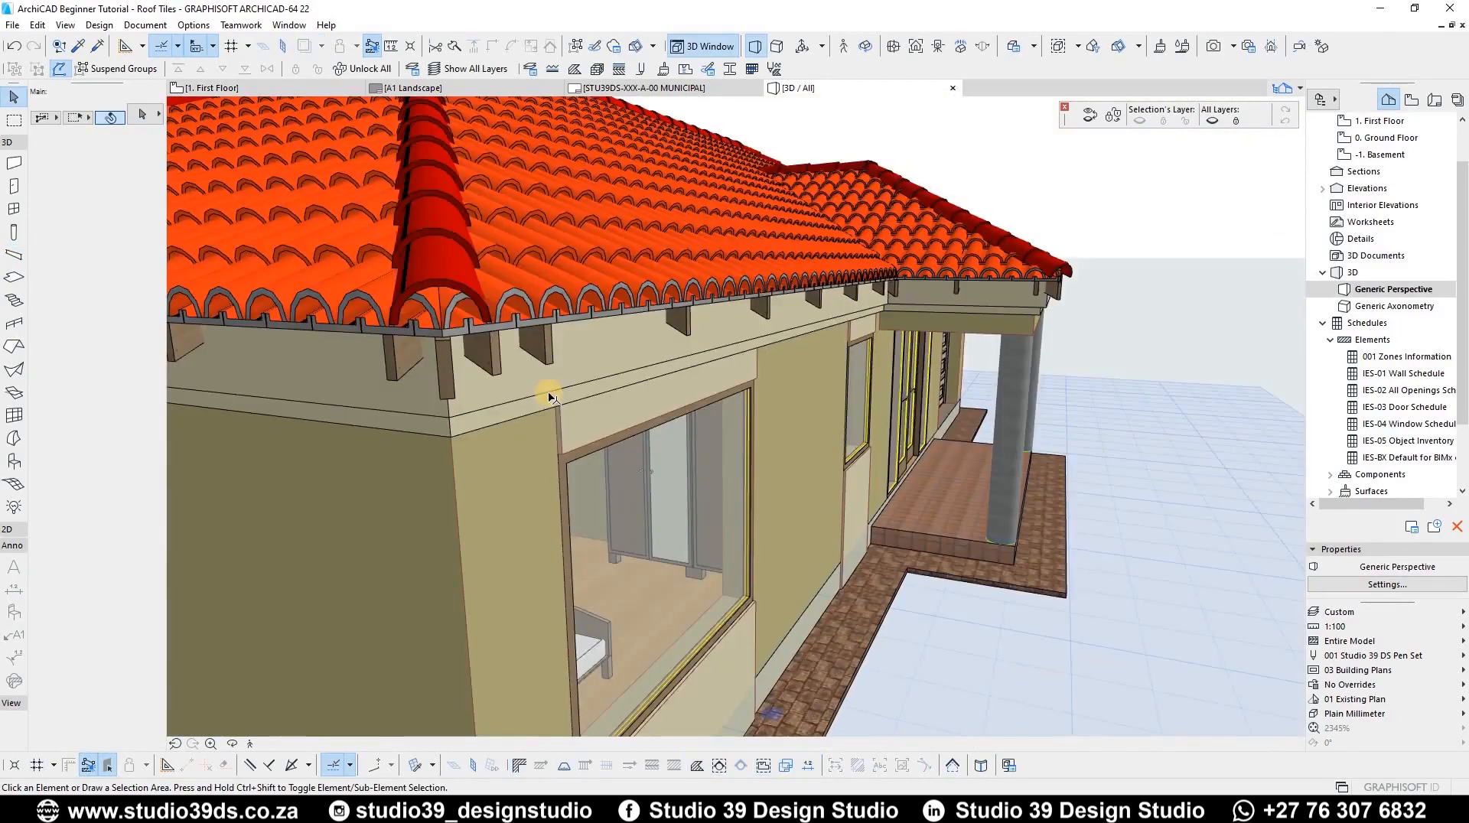
{"action": "scroll", "coordinate": [492, 346], "scroll_direction": "down", "scroll_amount": 10}
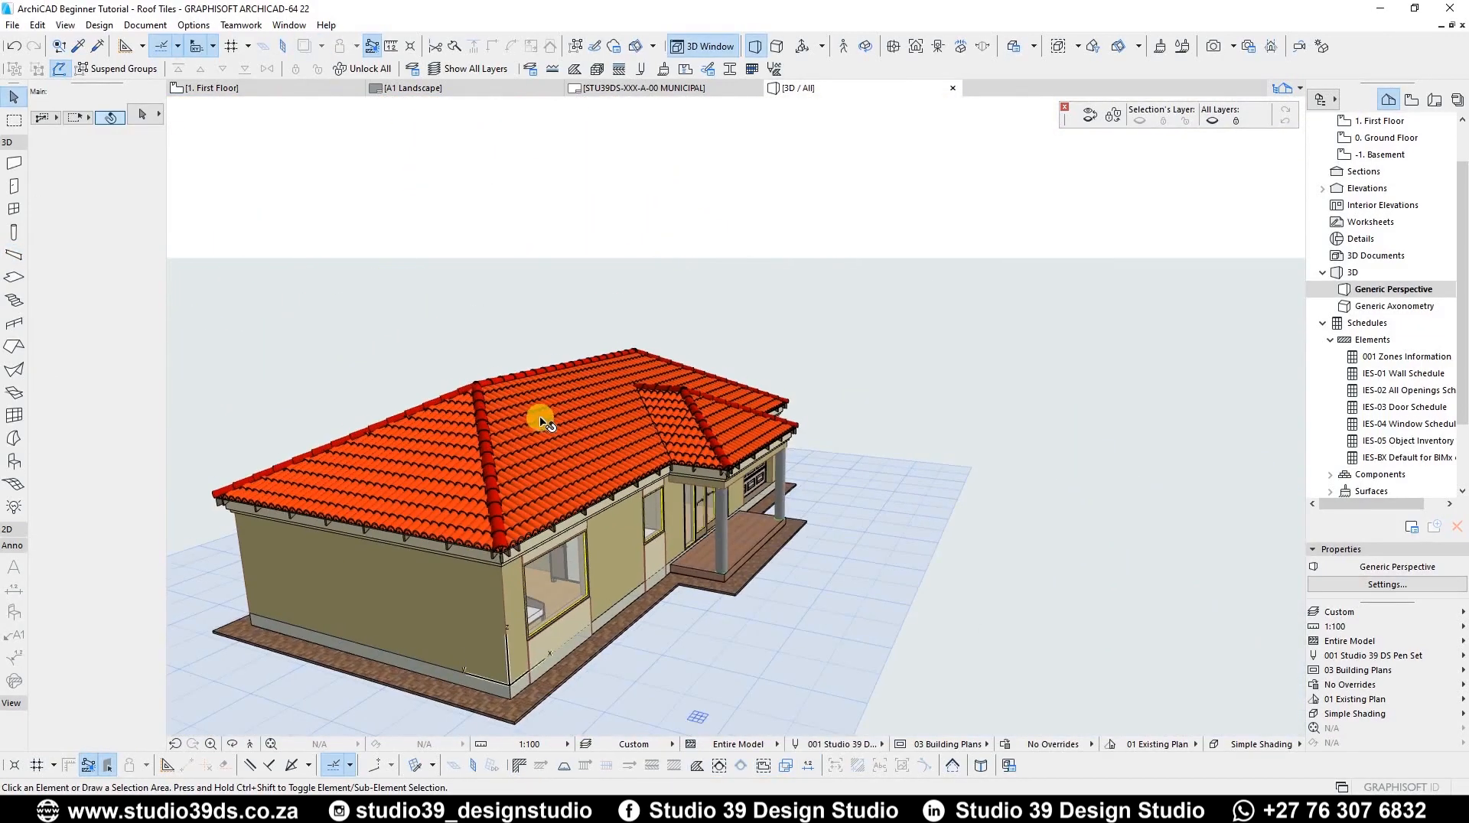
{"action": "middle_click_drag", "start_coordinate": [541, 360], "coordinate": [620, 108], "text": "shift"}
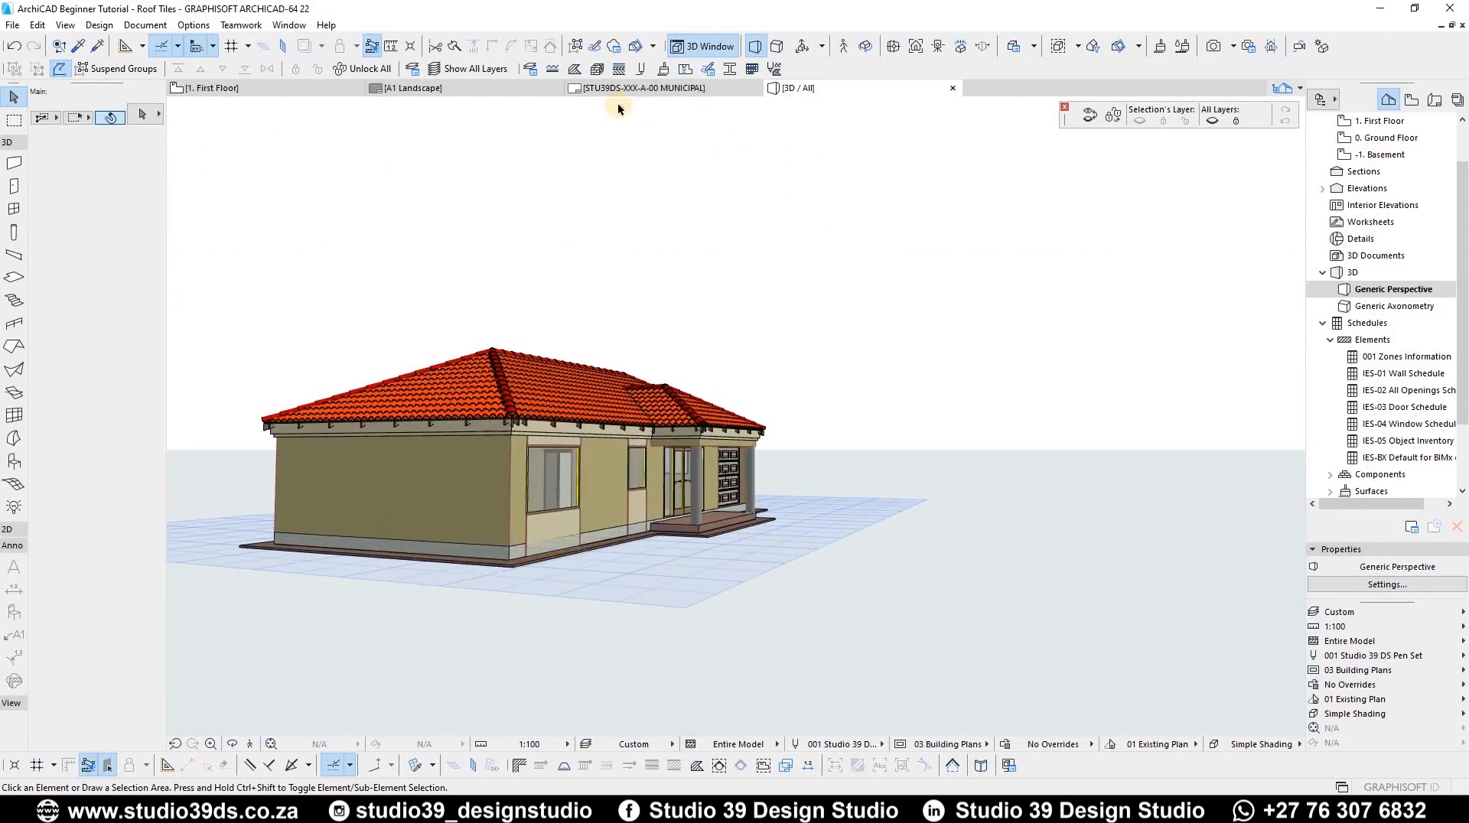
{"action": "left_click", "coordinate": [452, 69]}
{"action": "scroll", "coordinate": [278, 345], "scroll_direction": "up", "scroll_amount": 2}
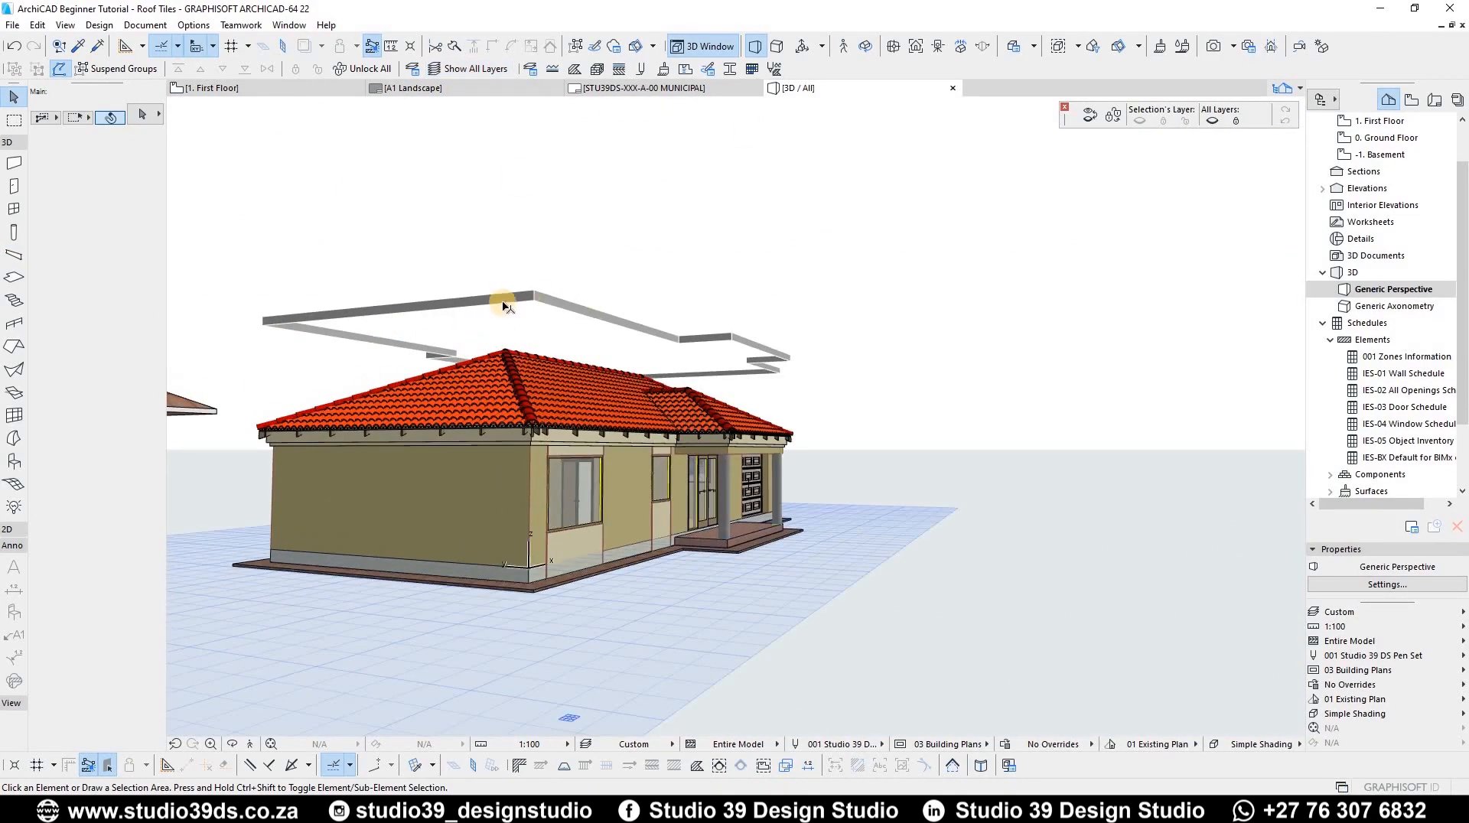
Step: Select the fascia beams and move them down to the roof eaves, setting their top to about 44
{"action": "left_click", "coordinate": [429, 321]}
{"action": "scroll", "coordinate": [638, 312], "scroll_direction": "up", "scroll_amount": 3}
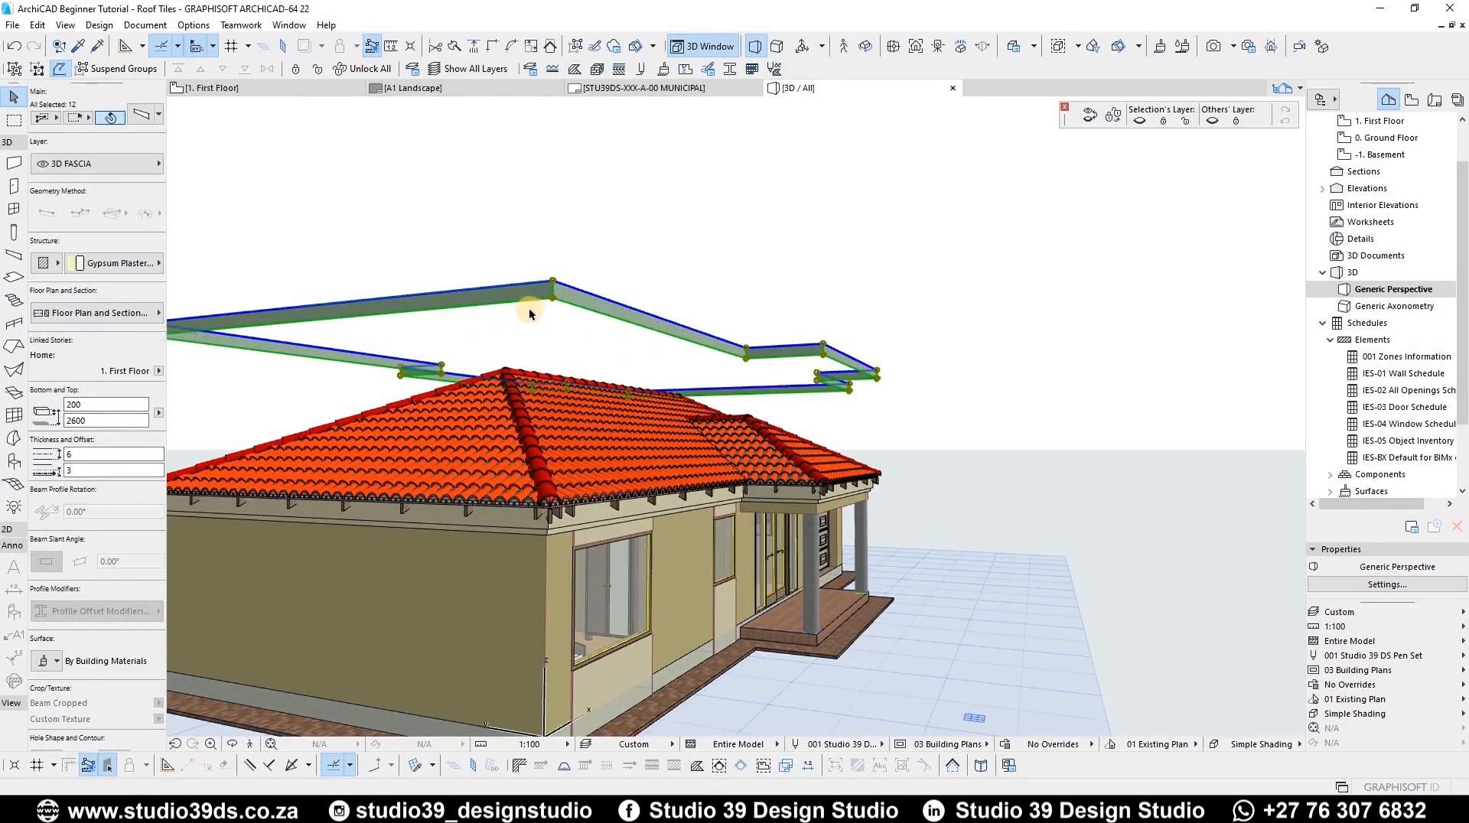
{"action": "middle_click_drag", "start_coordinate": [532, 312], "coordinate": [557, 305], "text": "shift"}
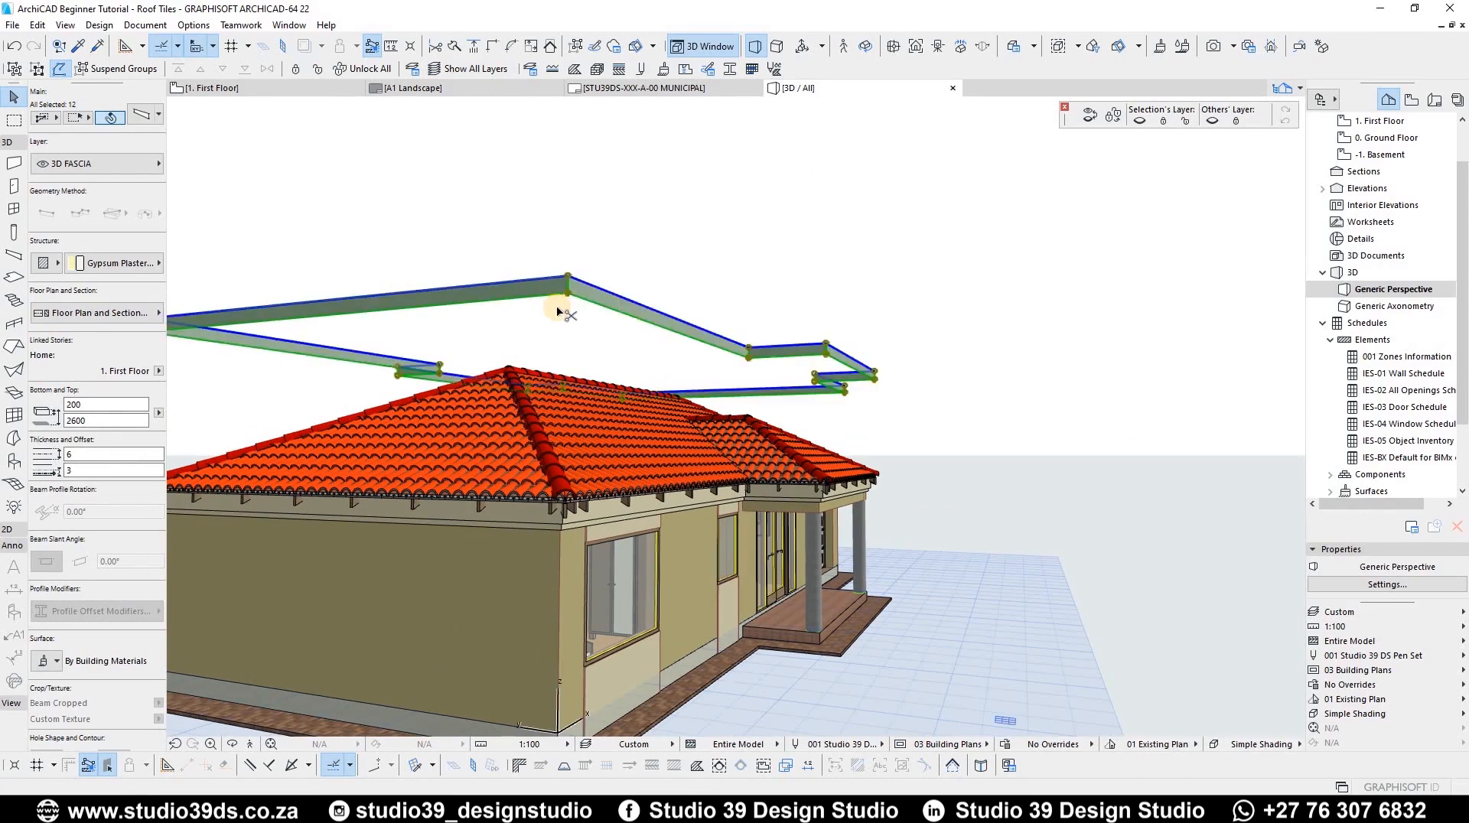
{"action": "scroll", "coordinate": [566, 282], "scroll_direction": "up", "scroll_amount": 3}
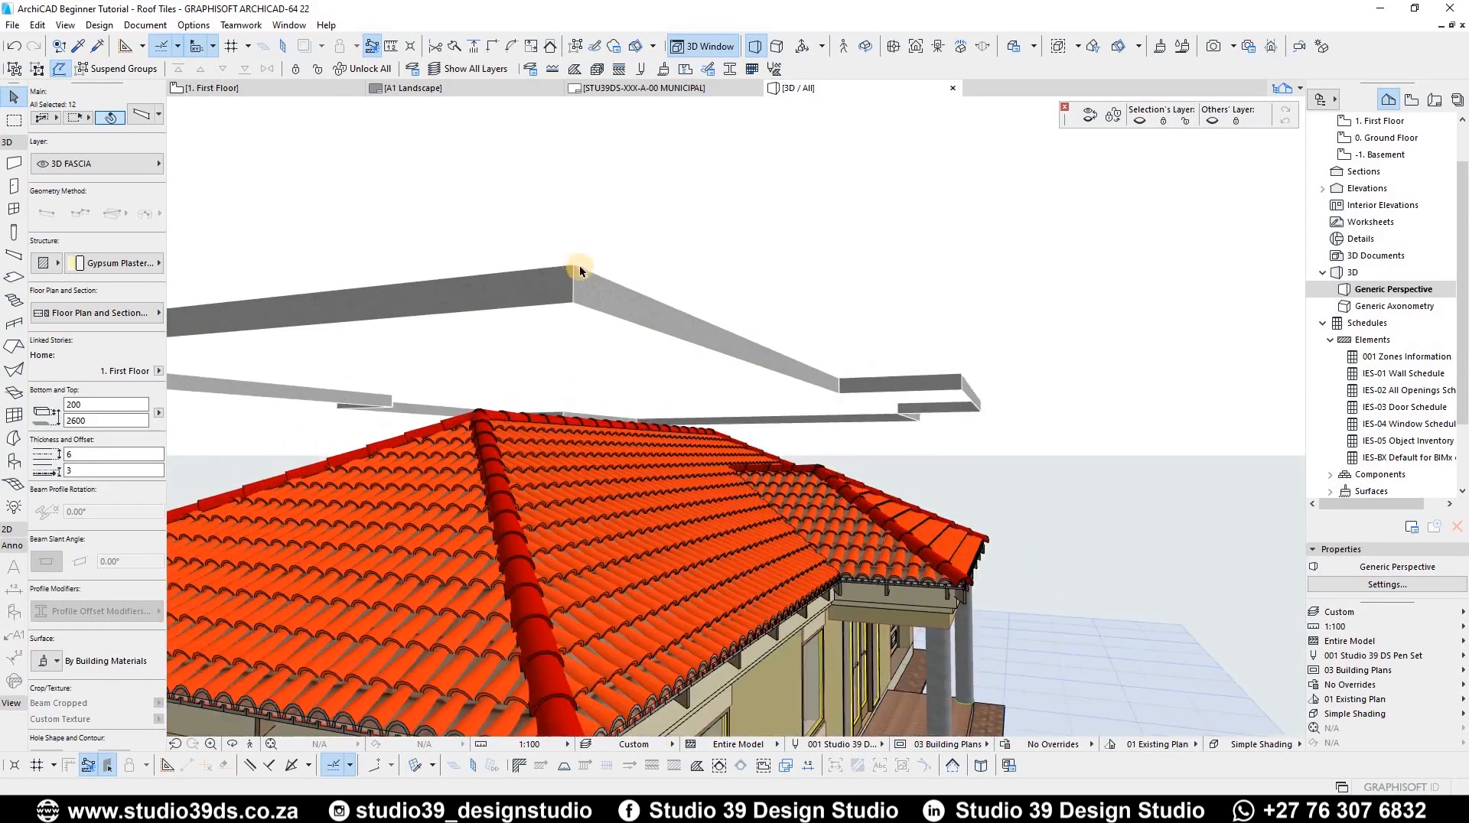
{"action": "left_click", "coordinate": [573, 266]}
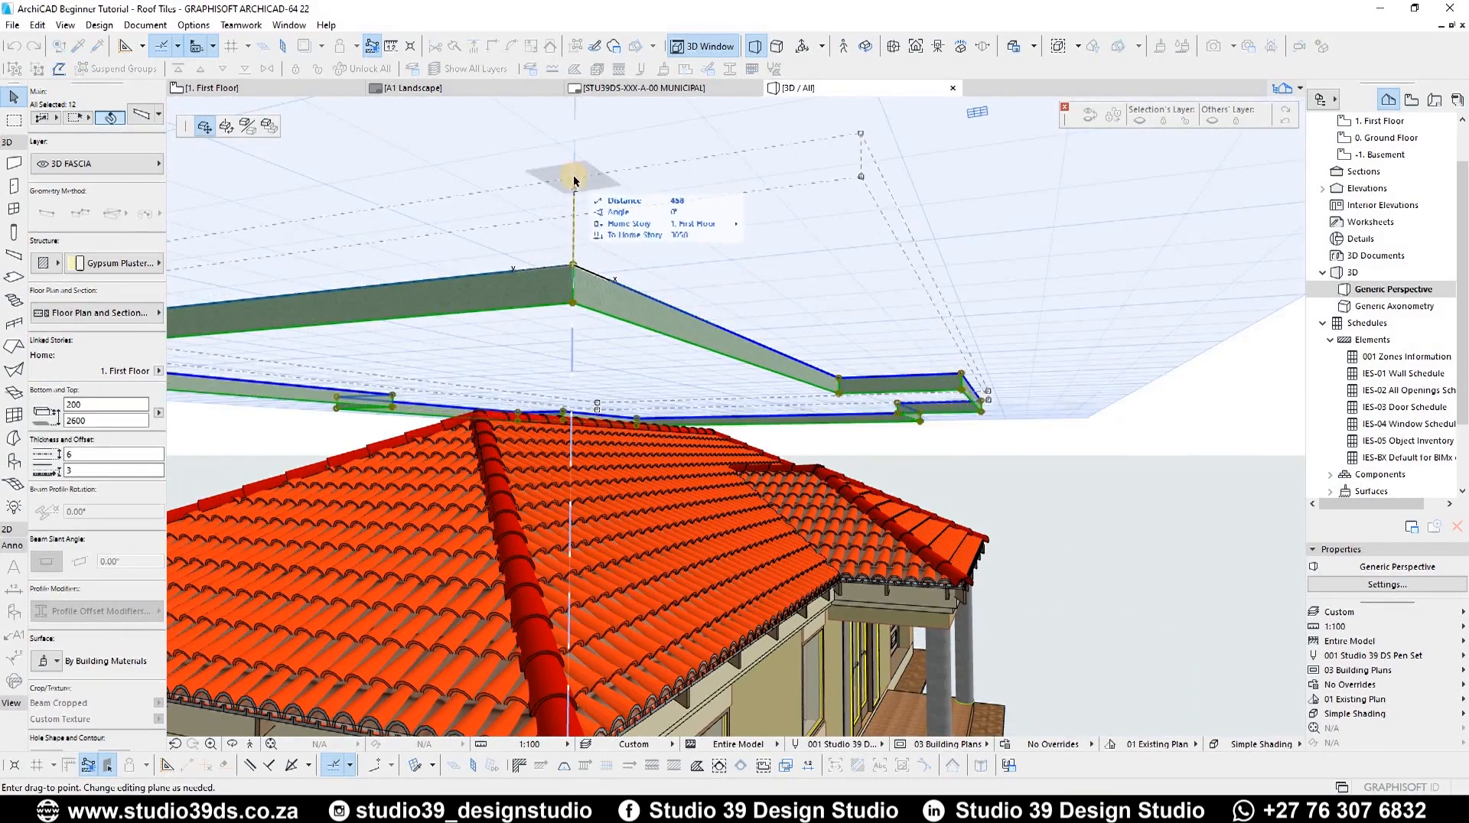
{"action": "scroll", "coordinate": [558, 285], "scroll_direction": "down", "scroll_amount": 5}
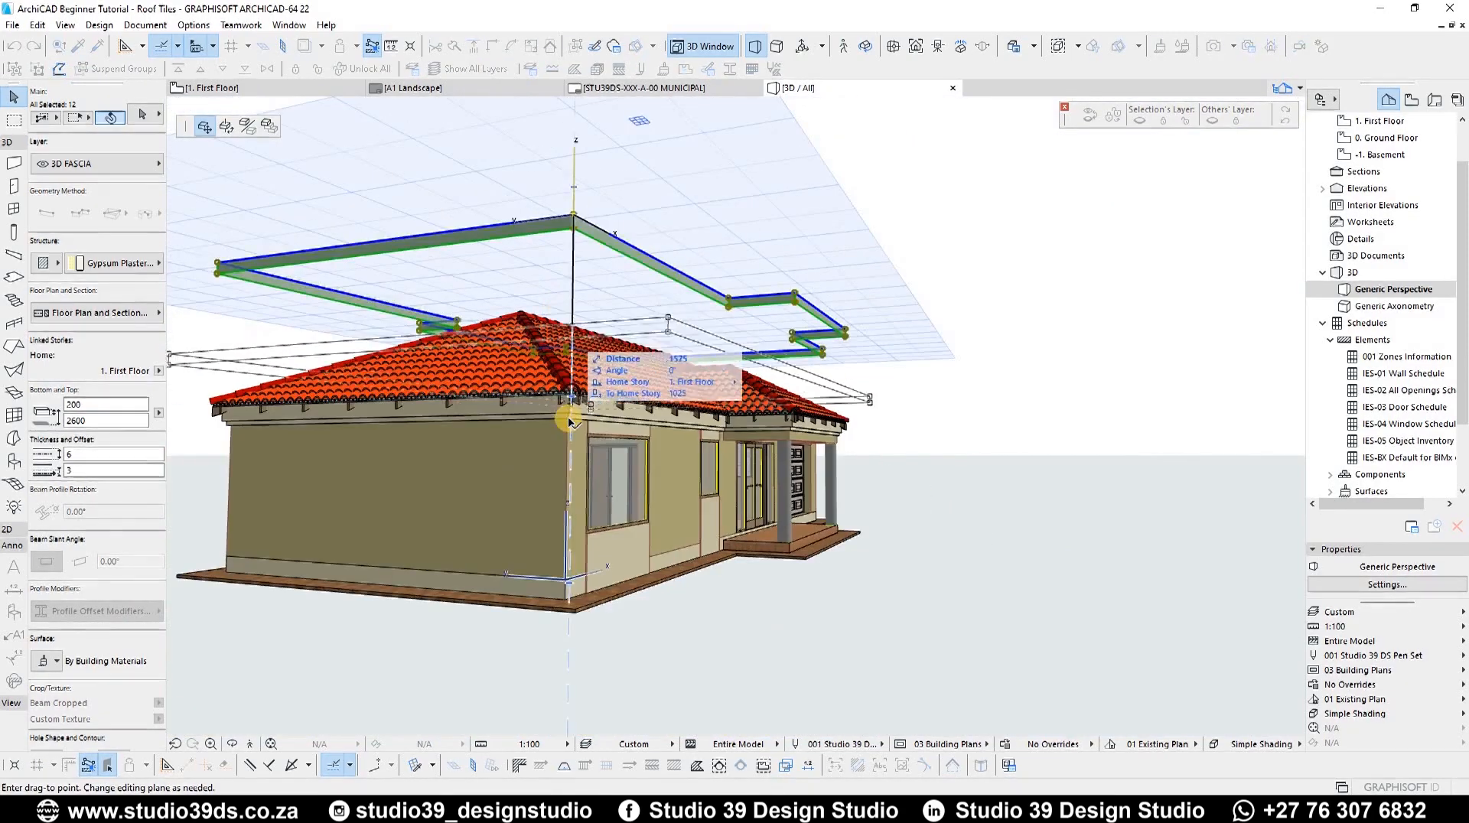
{"action": "scroll", "coordinate": [580, 339], "scroll_direction": "up", "scroll_amount": 5}
{"action": "middle_click_drag", "start_coordinate": [584, 331], "coordinate": [643, 335], "text": "shift"}
{"action": "scroll", "coordinate": [652, 337], "scroll_direction": "up", "scroll_amount": 3}
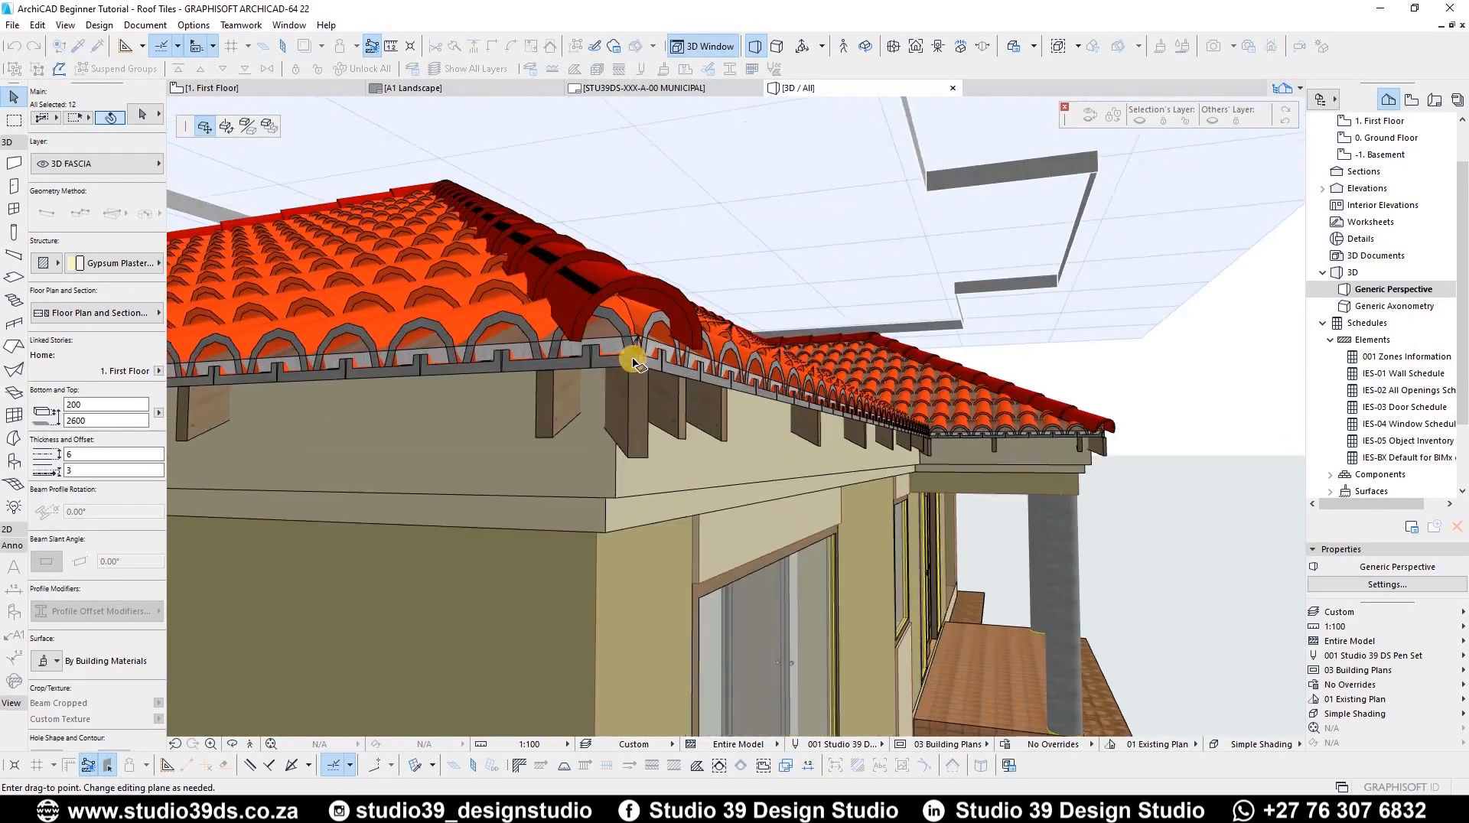
{"action": "left_click", "coordinate": [530, 416]}
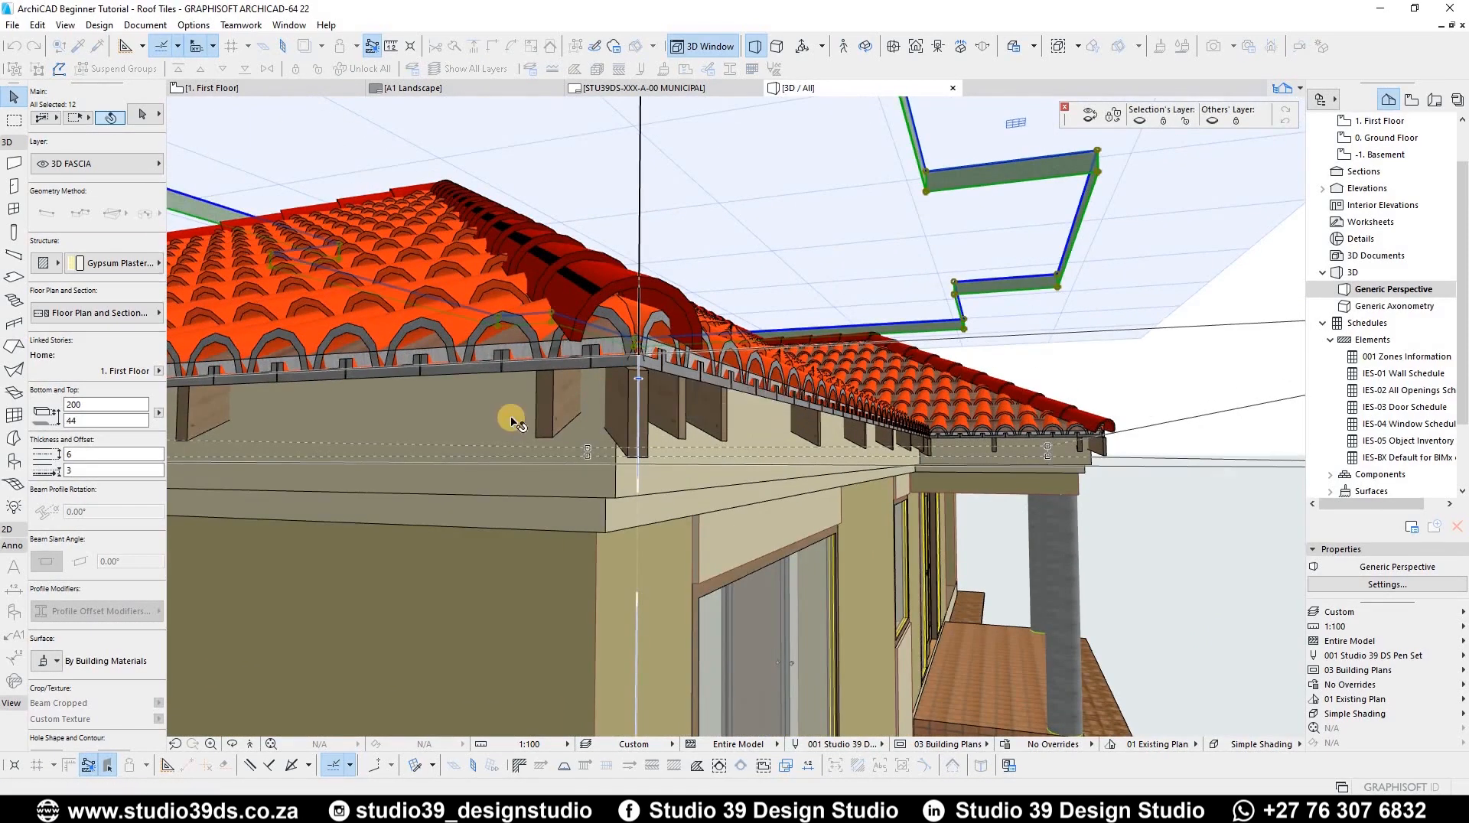
Step: Inspect the fascia along the eaves close up from several angles in 3D
{"action": "scroll", "coordinate": [672, 449], "scroll_direction": "down", "scroll_amount": 3}
{"action": "middle_click_drag", "start_coordinate": [673, 449], "coordinate": [712, 475], "text": "shift"}
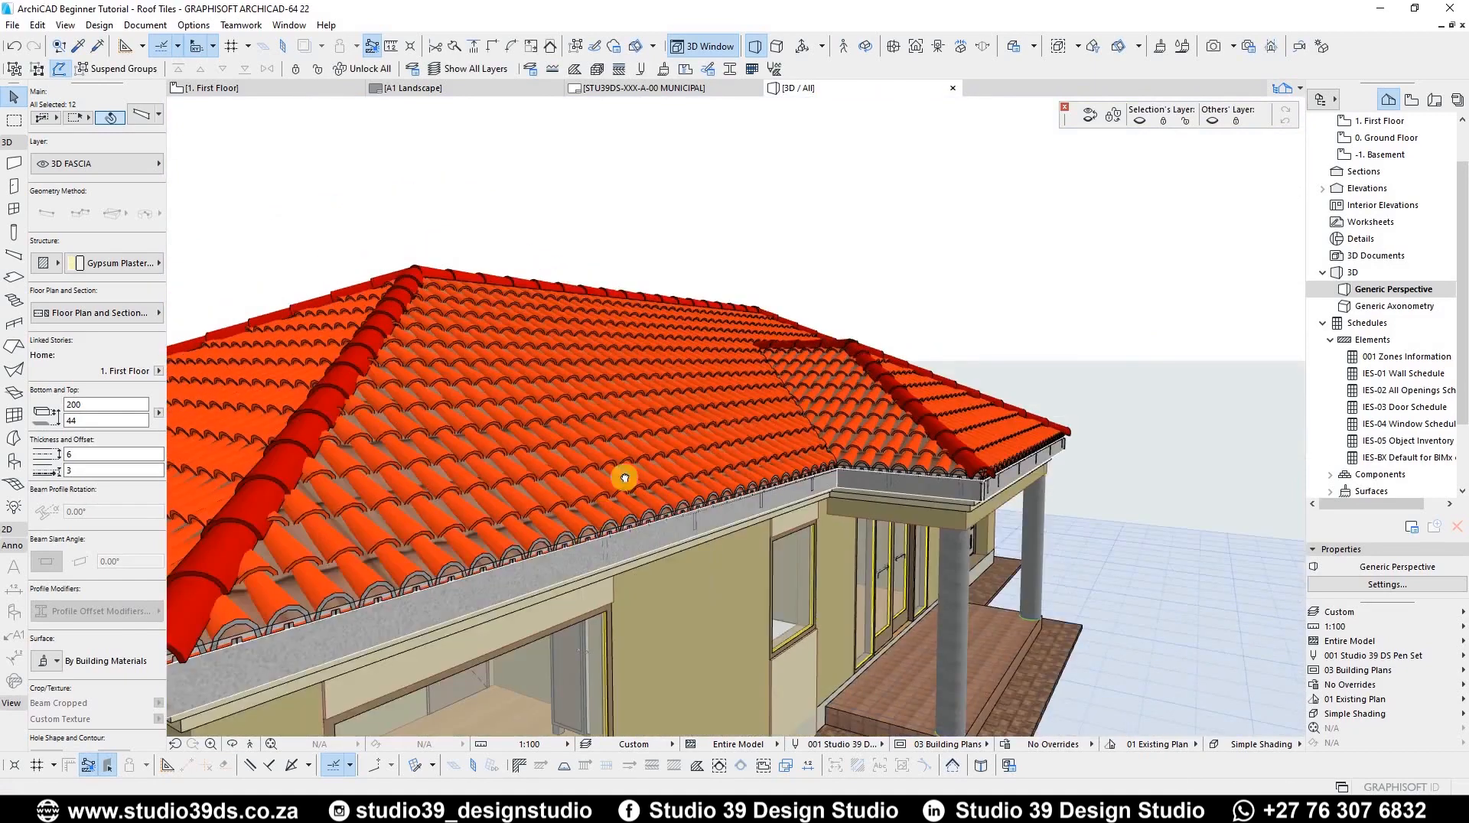
{"action": "scroll", "coordinate": [820, 480], "scroll_direction": "up", "scroll_amount": 3}
{"action": "scroll", "coordinate": [673, 403], "scroll_direction": "up", "scroll_amount": 10}
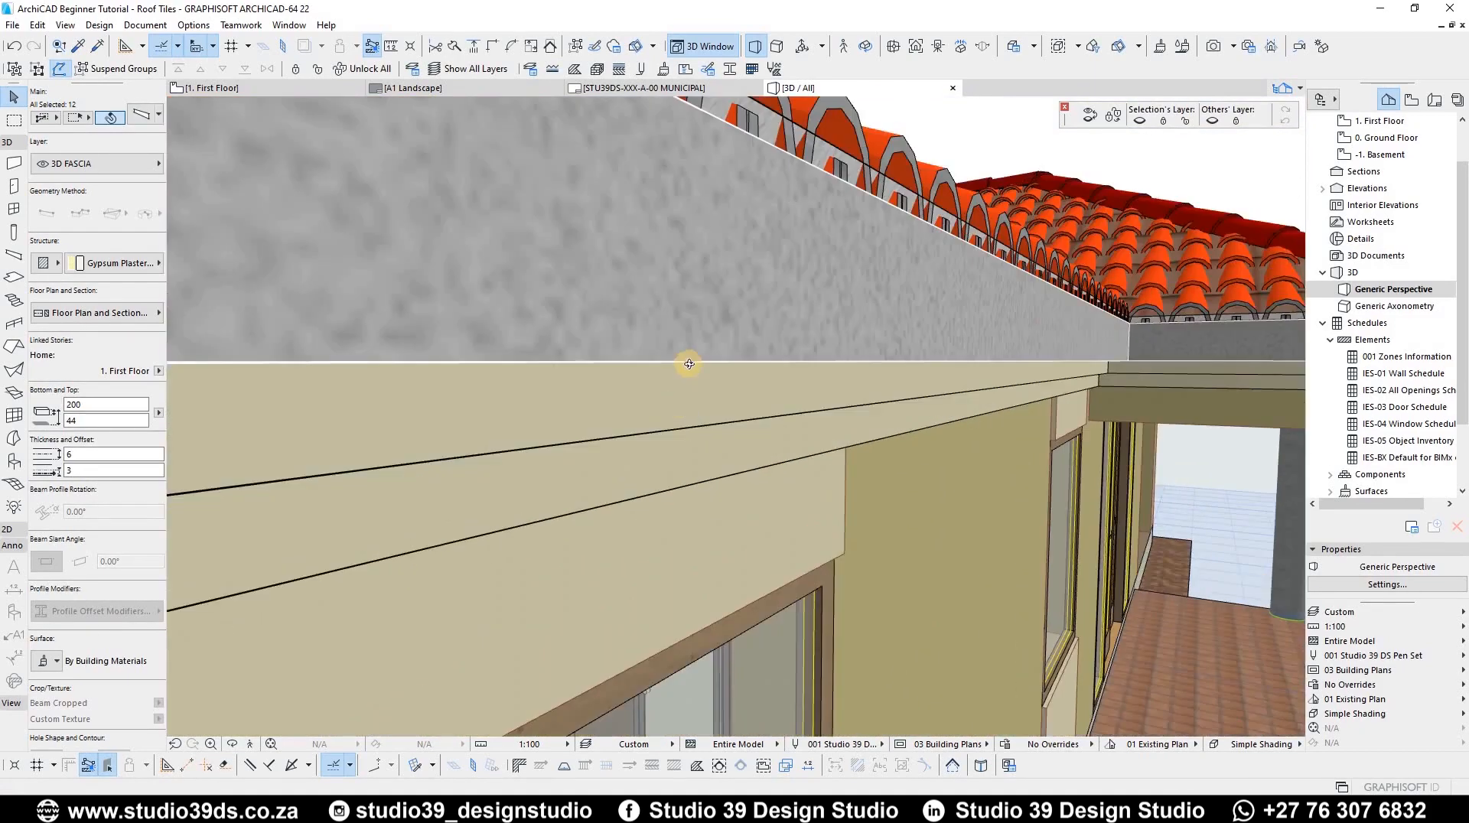
{"action": "scroll", "coordinate": [659, 411], "scroll_direction": "down", "scroll_amount": 10}
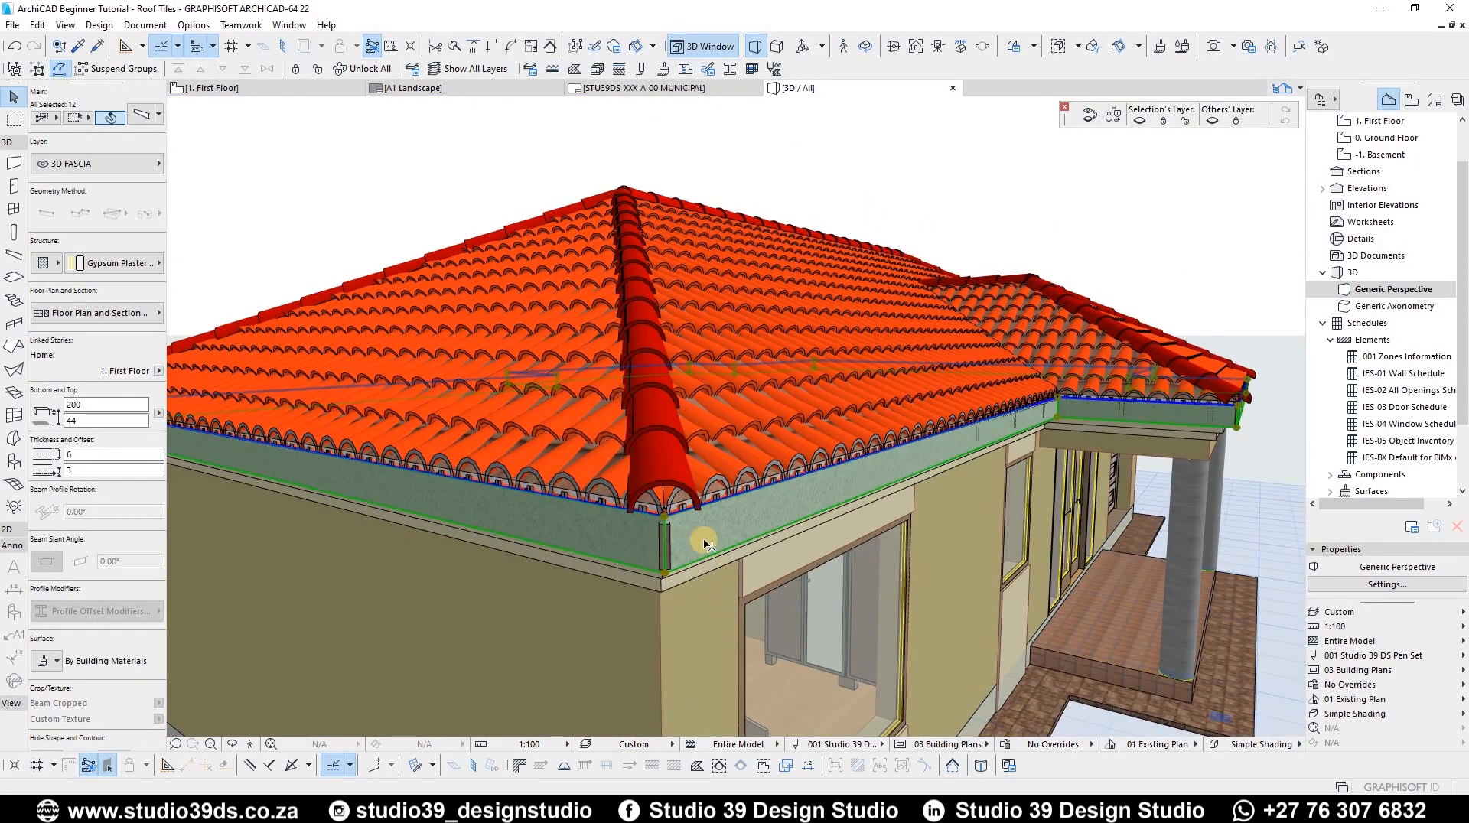
{"action": "scroll", "coordinate": [659, 570], "scroll_direction": "up", "scroll_amount": 10}
{"action": "scroll", "coordinate": [653, 548], "scroll_direction": "down", "scroll_amount": 8}
{"action": "scroll", "coordinate": [612, 541], "scroll_direction": "up", "scroll_amount": 5}
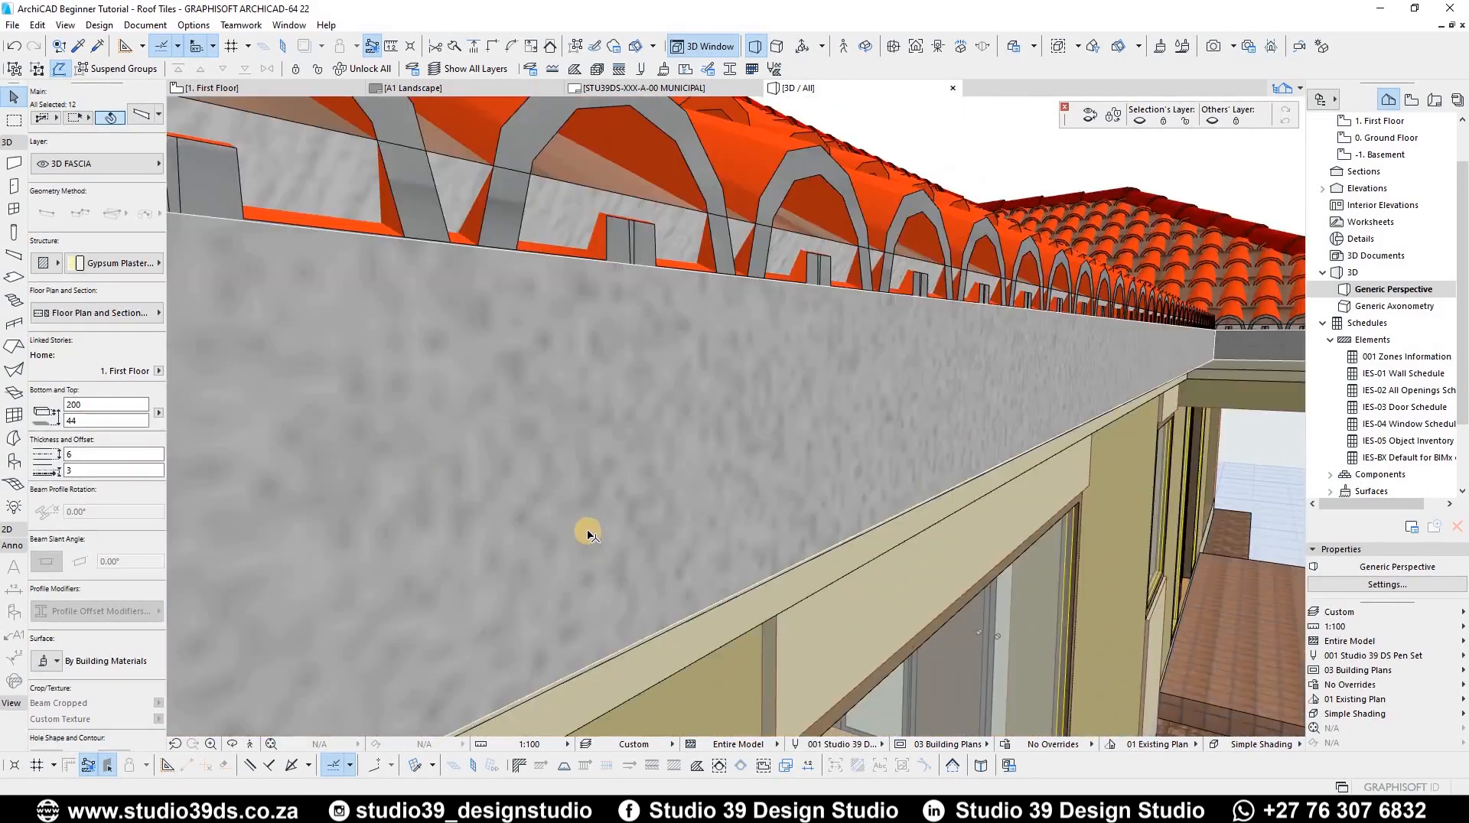
{"action": "scroll", "coordinate": [584, 531], "scroll_direction": "down", "scroll_amount": 5}
{"action": "scroll", "coordinate": [585, 464], "scroll_direction": "up", "scroll_amount": 2}
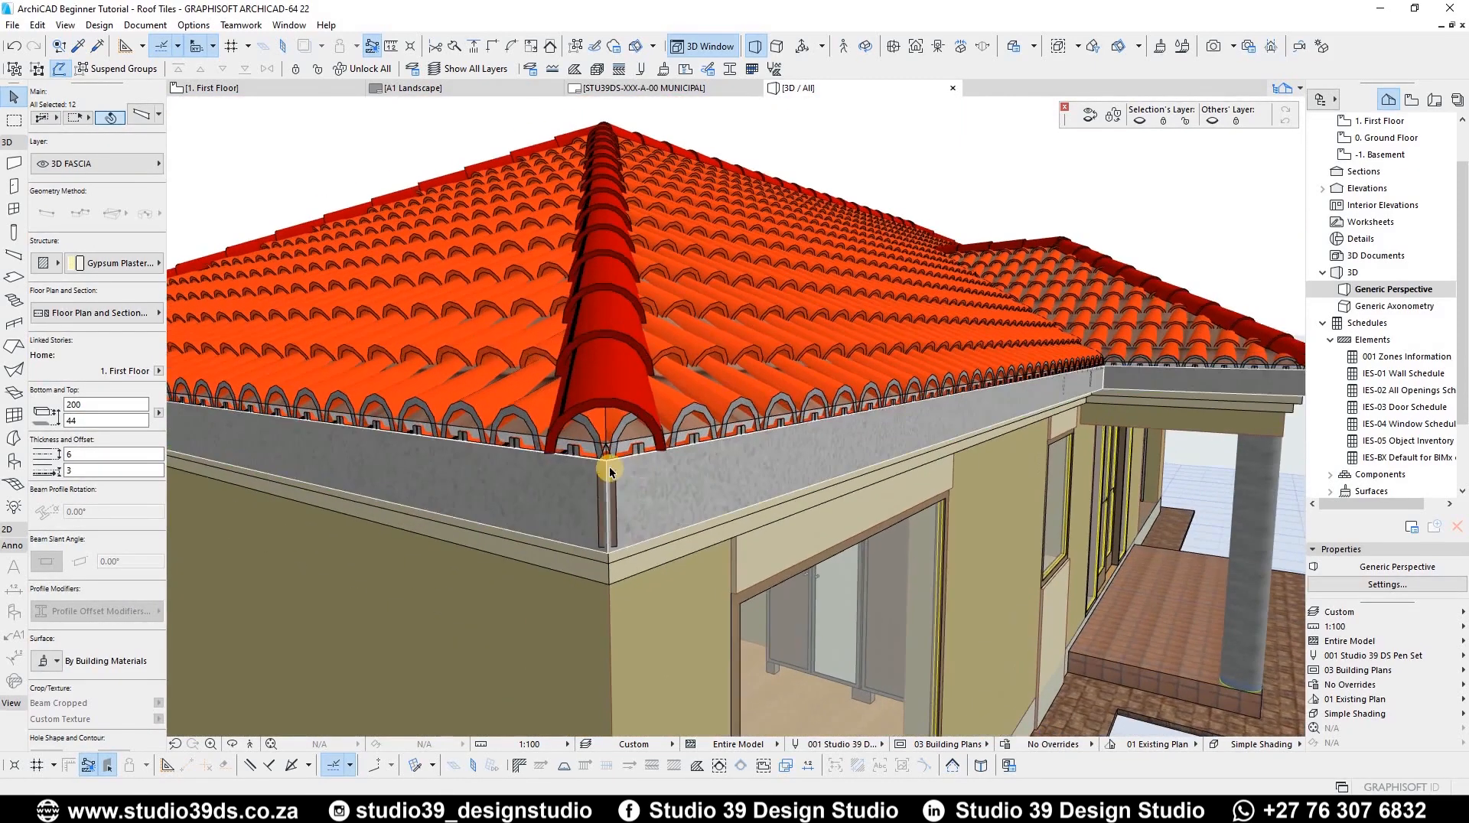
Step: Set the selected beams' cut line pen and uncut line pen to pen 1 (0.10 mm)
{"action": "left_click", "coordinate": [157, 313]}
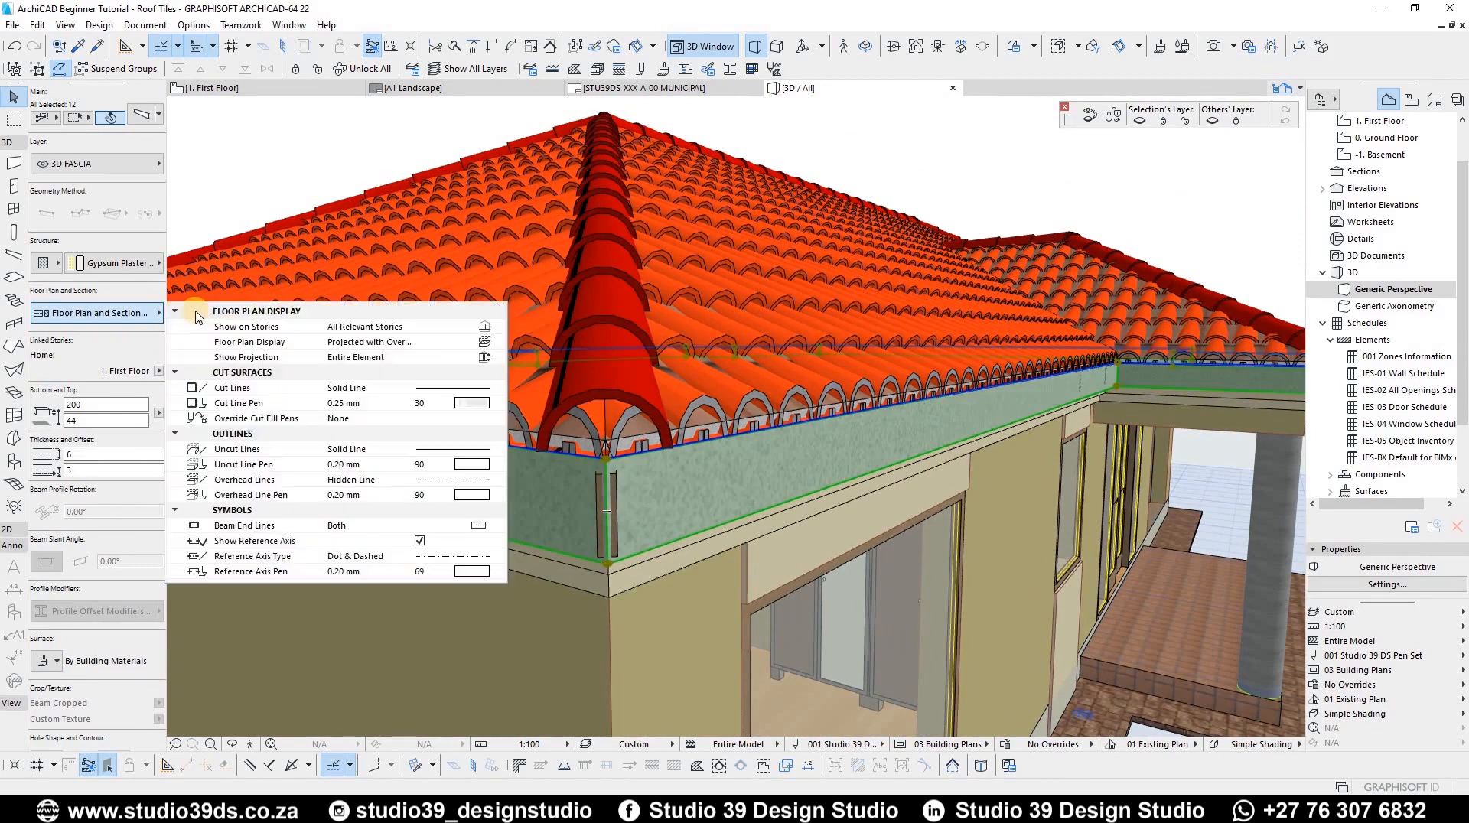
{"action": "left_click", "coordinate": [498, 404]}
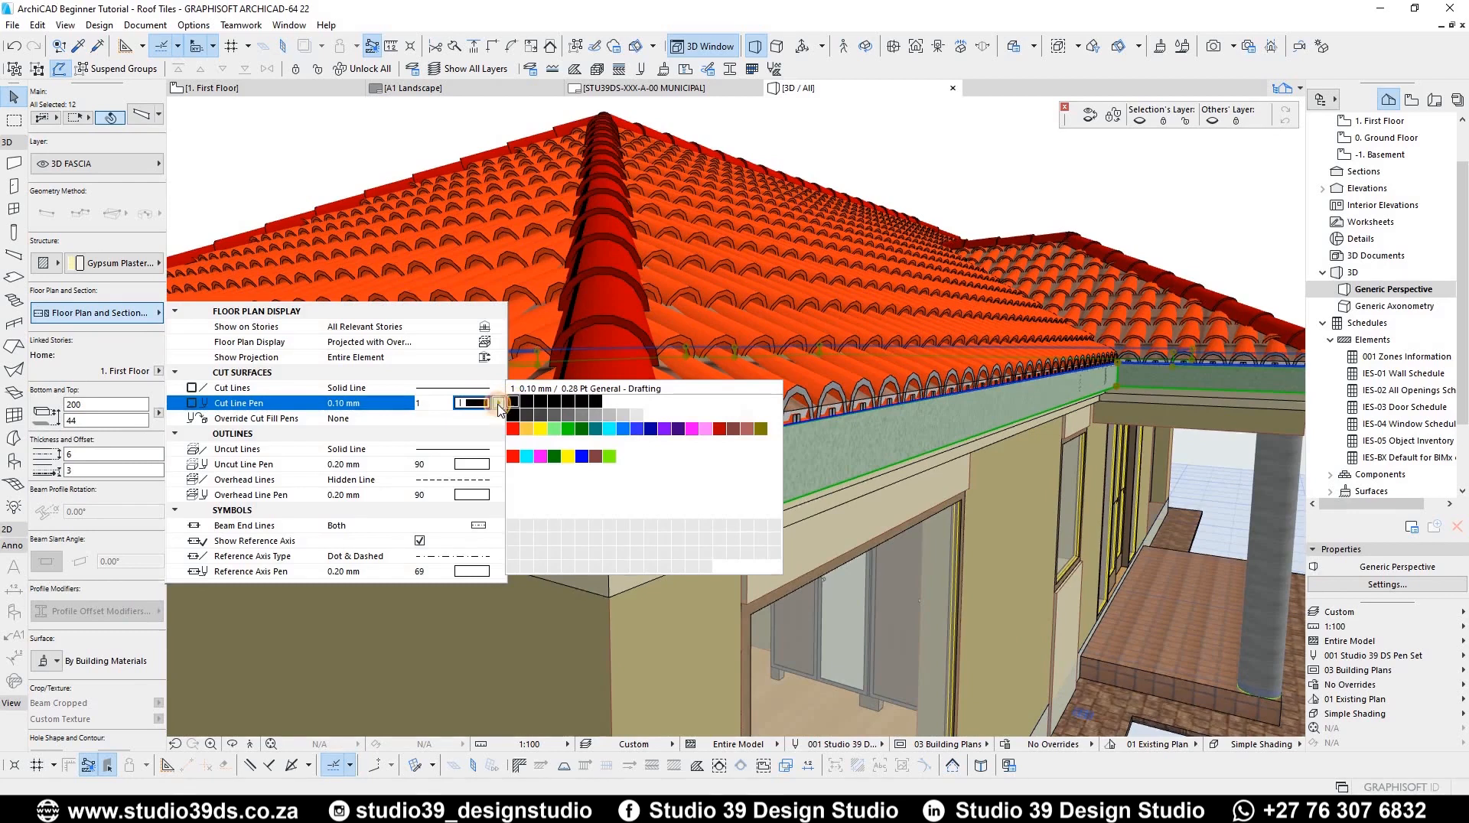
{"action": "left_click", "coordinate": [498, 404]}
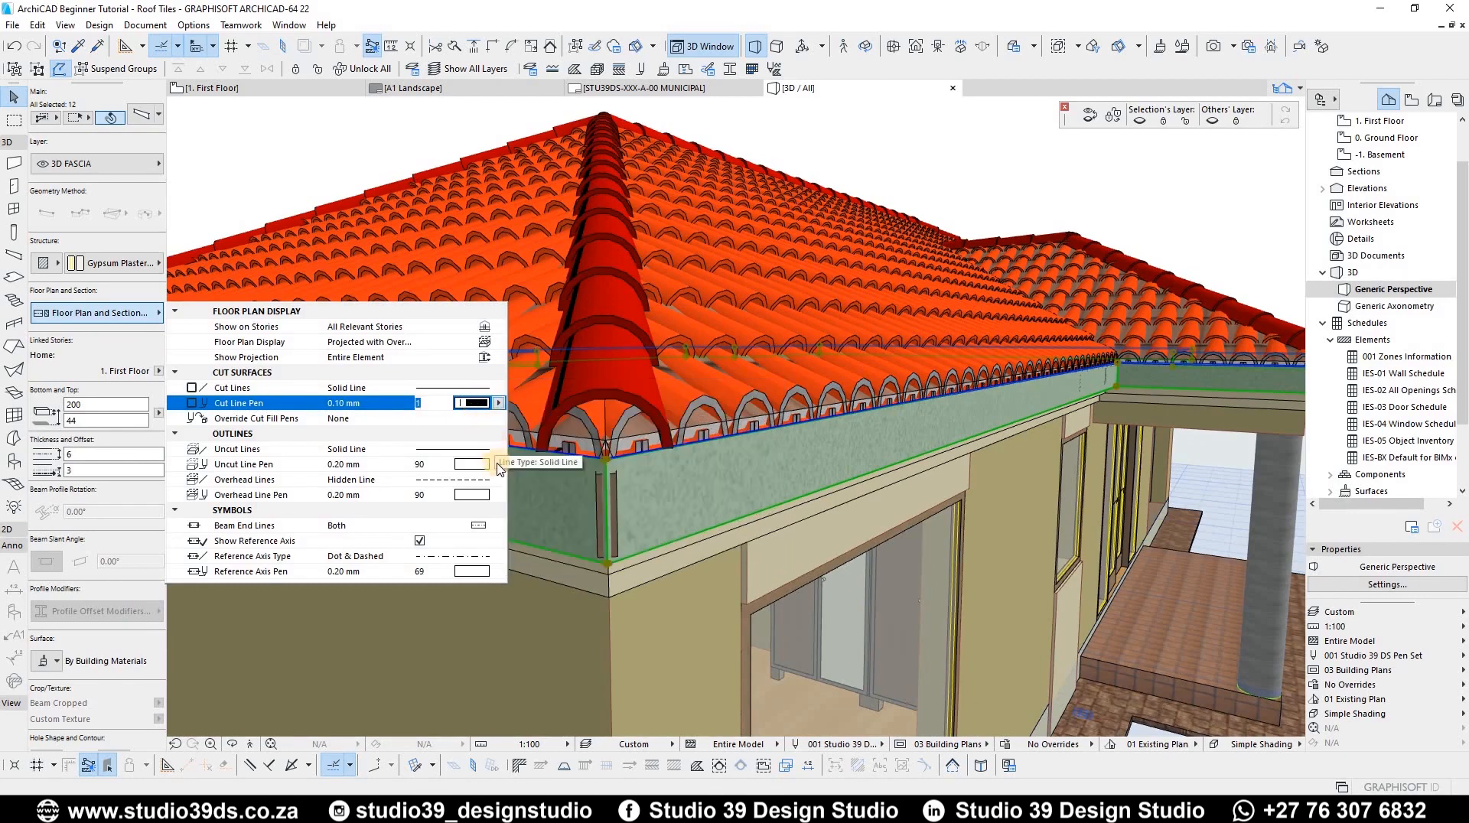
{"action": "left_click", "coordinate": [498, 469]}
{"action": "left_click", "coordinate": [493, 453]}
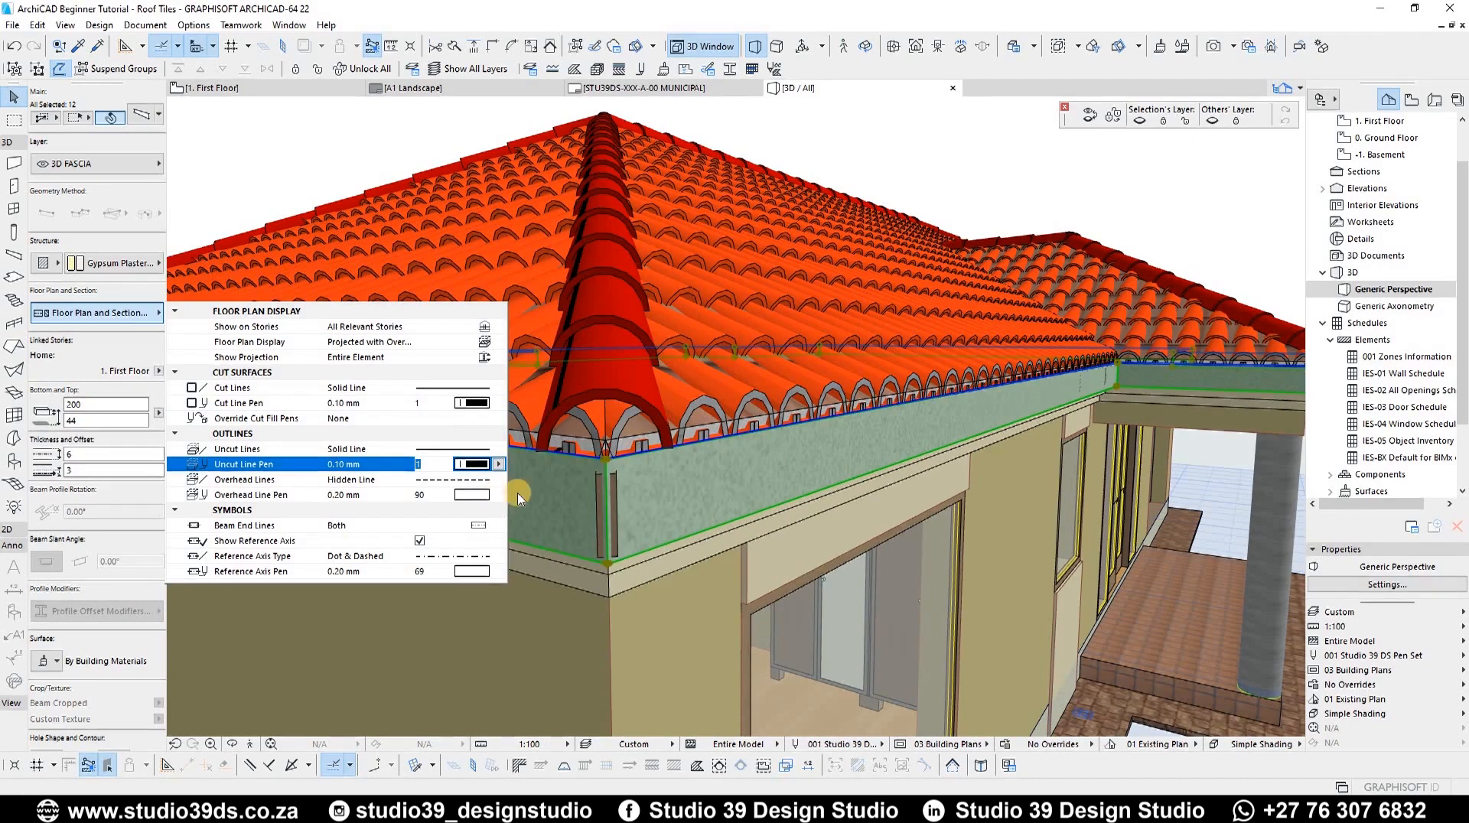
Step: Set the overhead line pen to 26 and the reference axis pen to a 0.25 mm pen
{"action": "left_click", "coordinate": [497, 496]}
{"action": "left_click", "coordinate": [601, 505]}
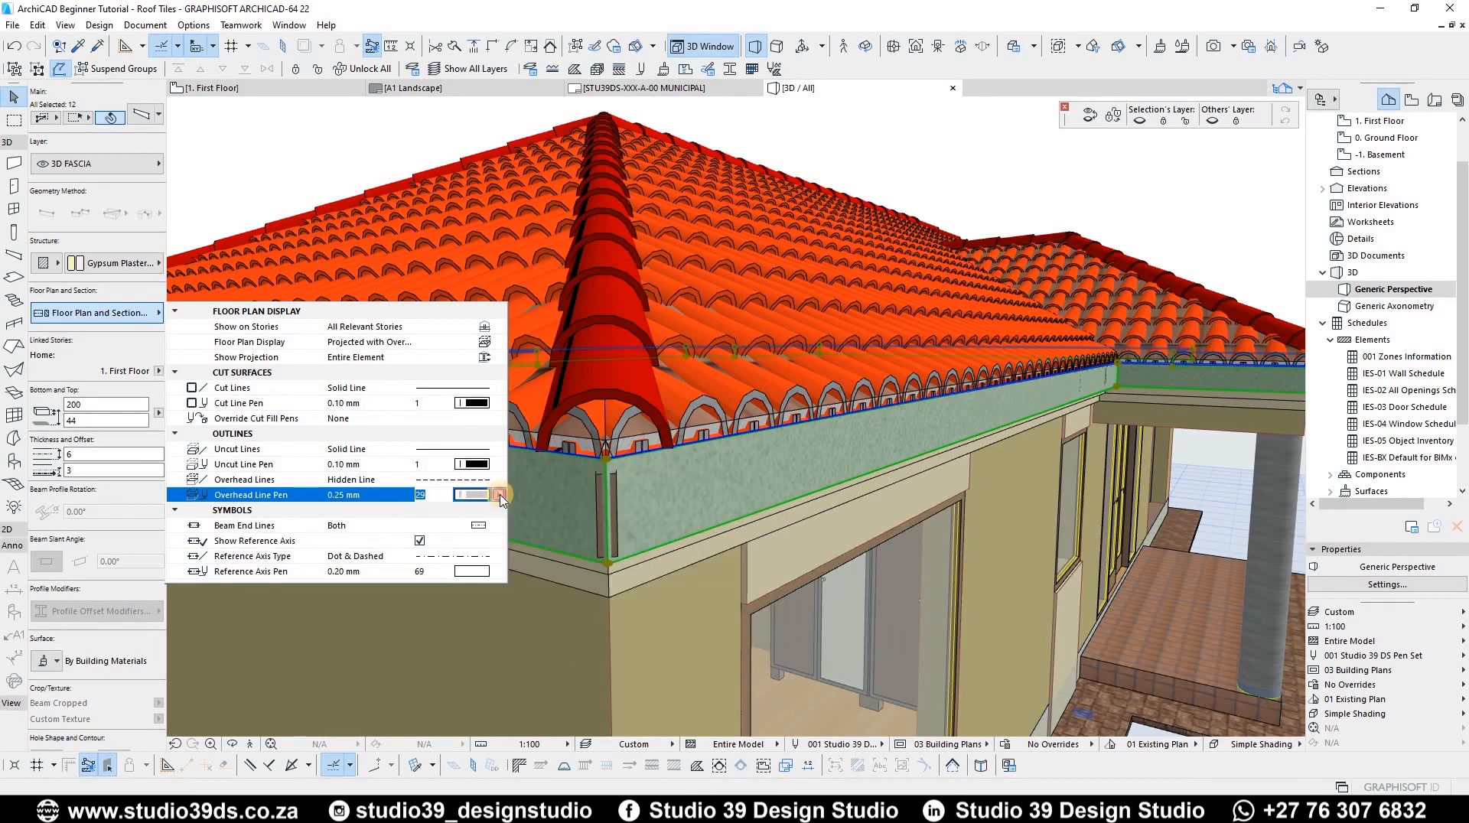
{"action": "left_click", "coordinate": [499, 496]}
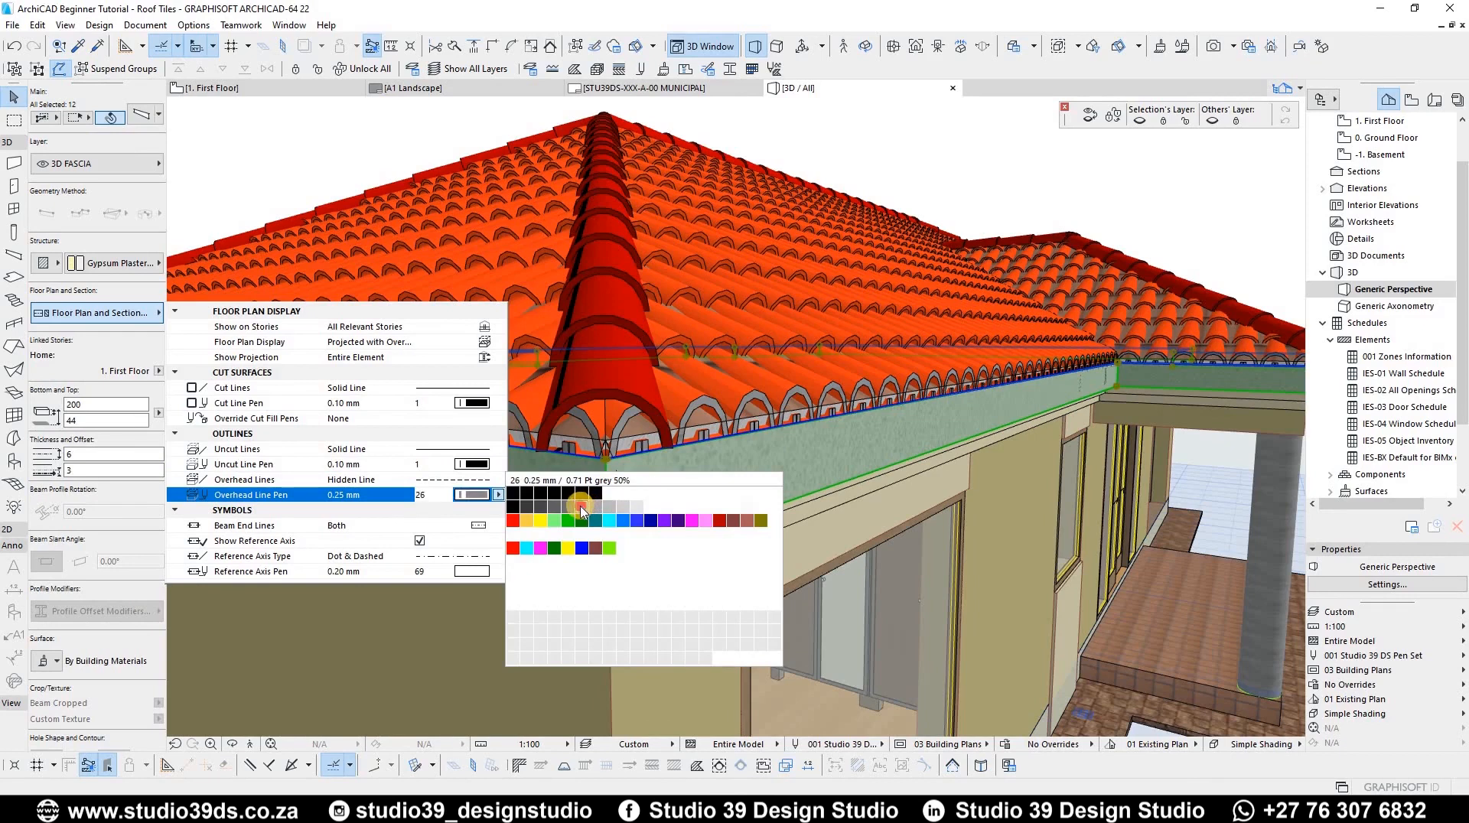
{"action": "left_click", "coordinate": [581, 509]}
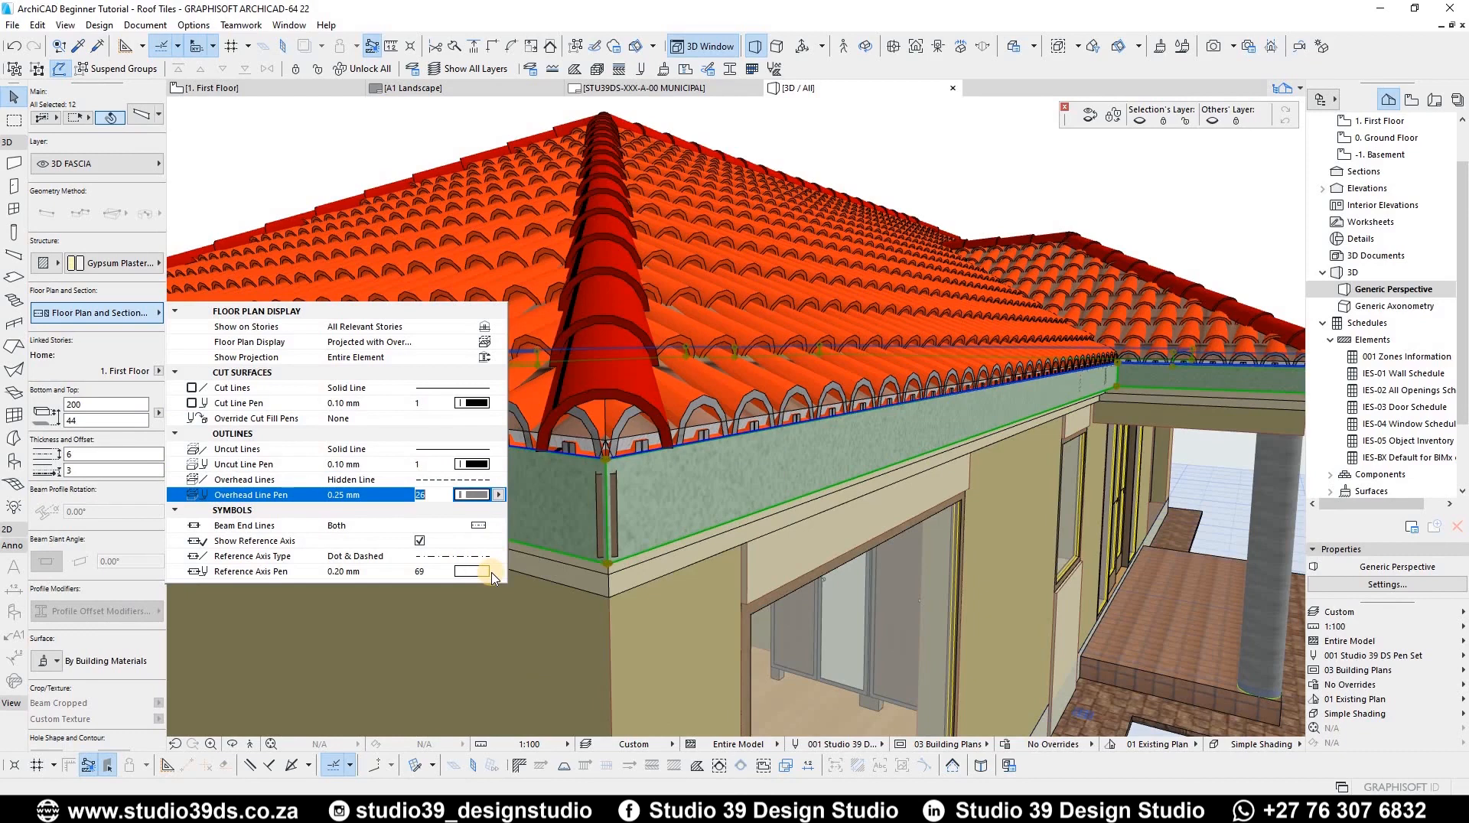
{"action": "left_click", "coordinate": [497, 572]}
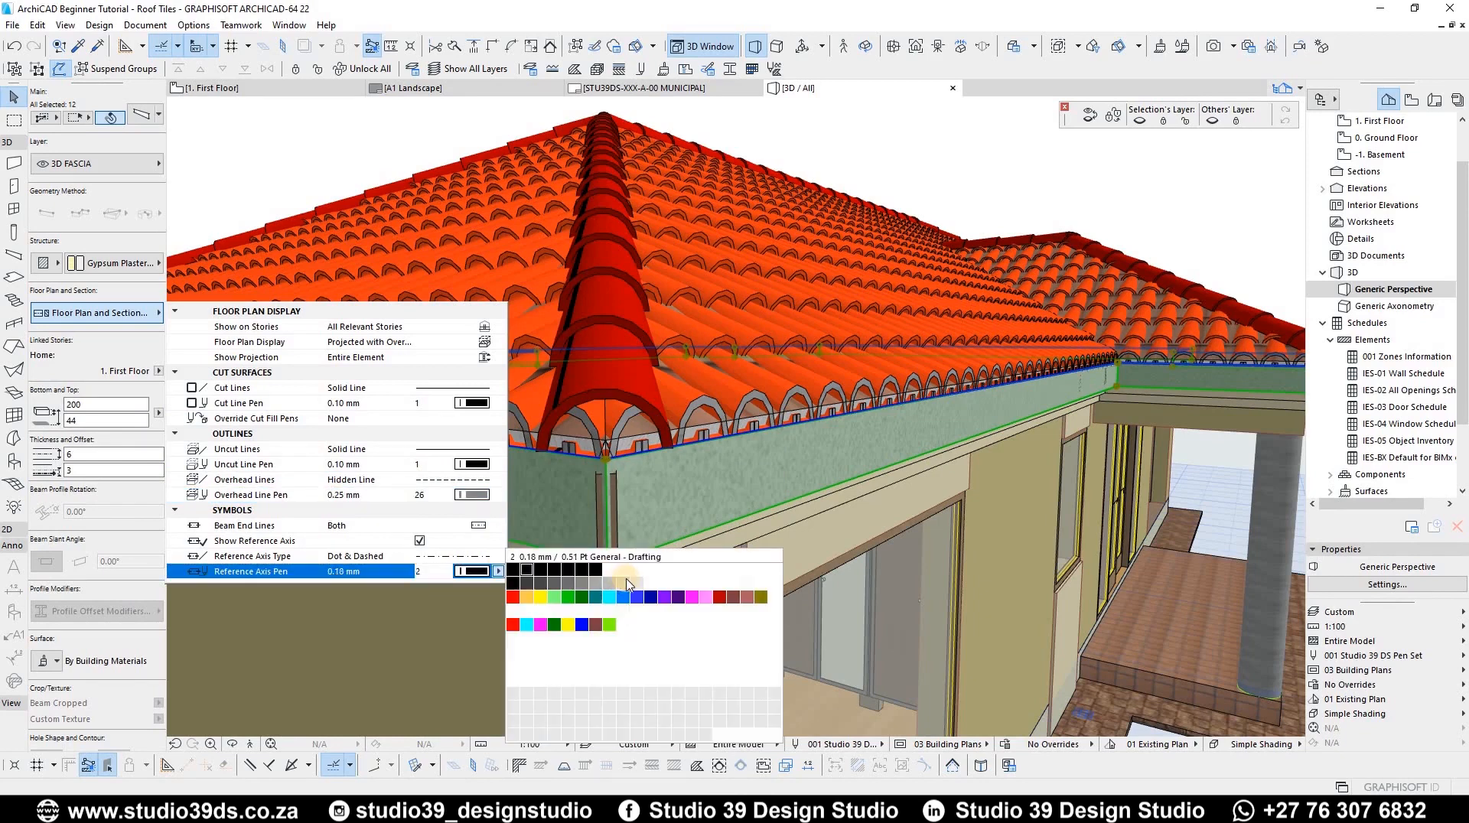
{"action": "left_click", "coordinate": [641, 589]}
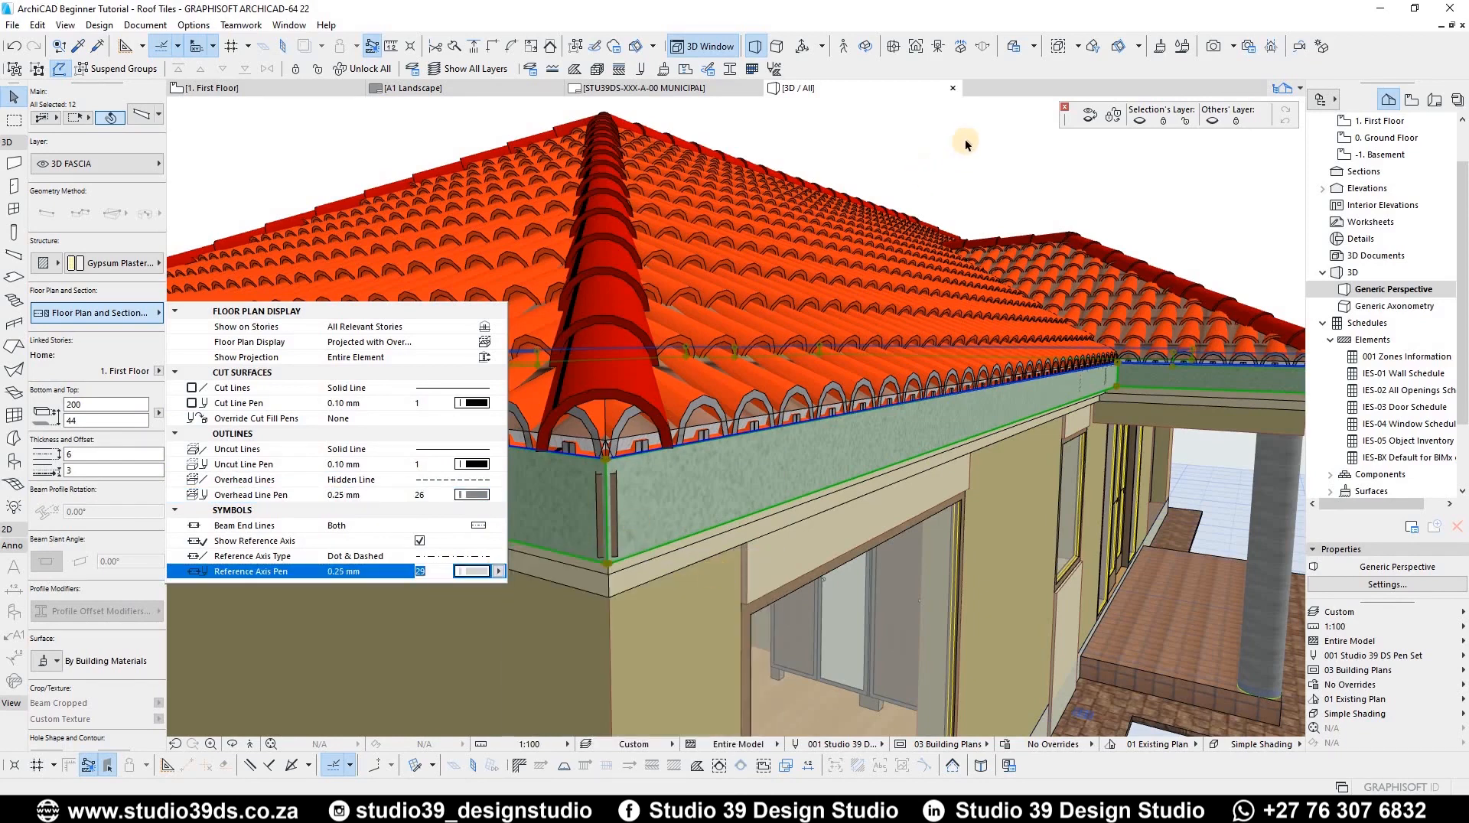
Step: Review the finished fascia around the roof in 3D and deselect the beams
{"action": "left_click", "coordinate": [473, 450]}
{"action": "middle_click_drag", "start_coordinate": [473, 450], "coordinate": [408, 318], "text": "shift"}
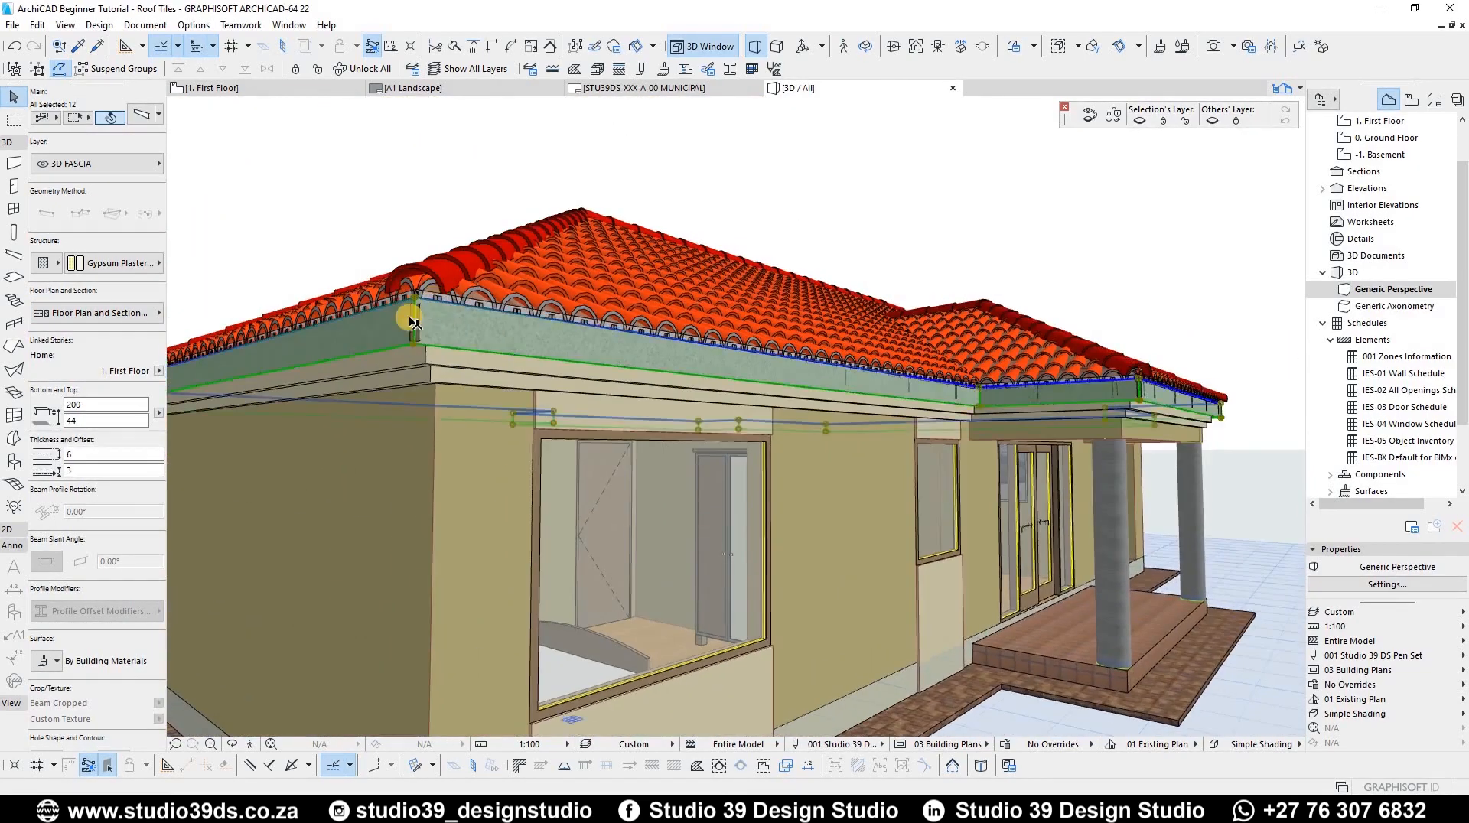
{"action": "scroll", "coordinate": [433, 345], "scroll_direction": "up", "scroll_amount": 7}
{"action": "scroll", "coordinate": [562, 394], "scroll_direction": "down", "scroll_amount": 7}
{"action": "middle_click_drag", "start_coordinate": [548, 434], "coordinate": [512, 574], "text": "shift"}
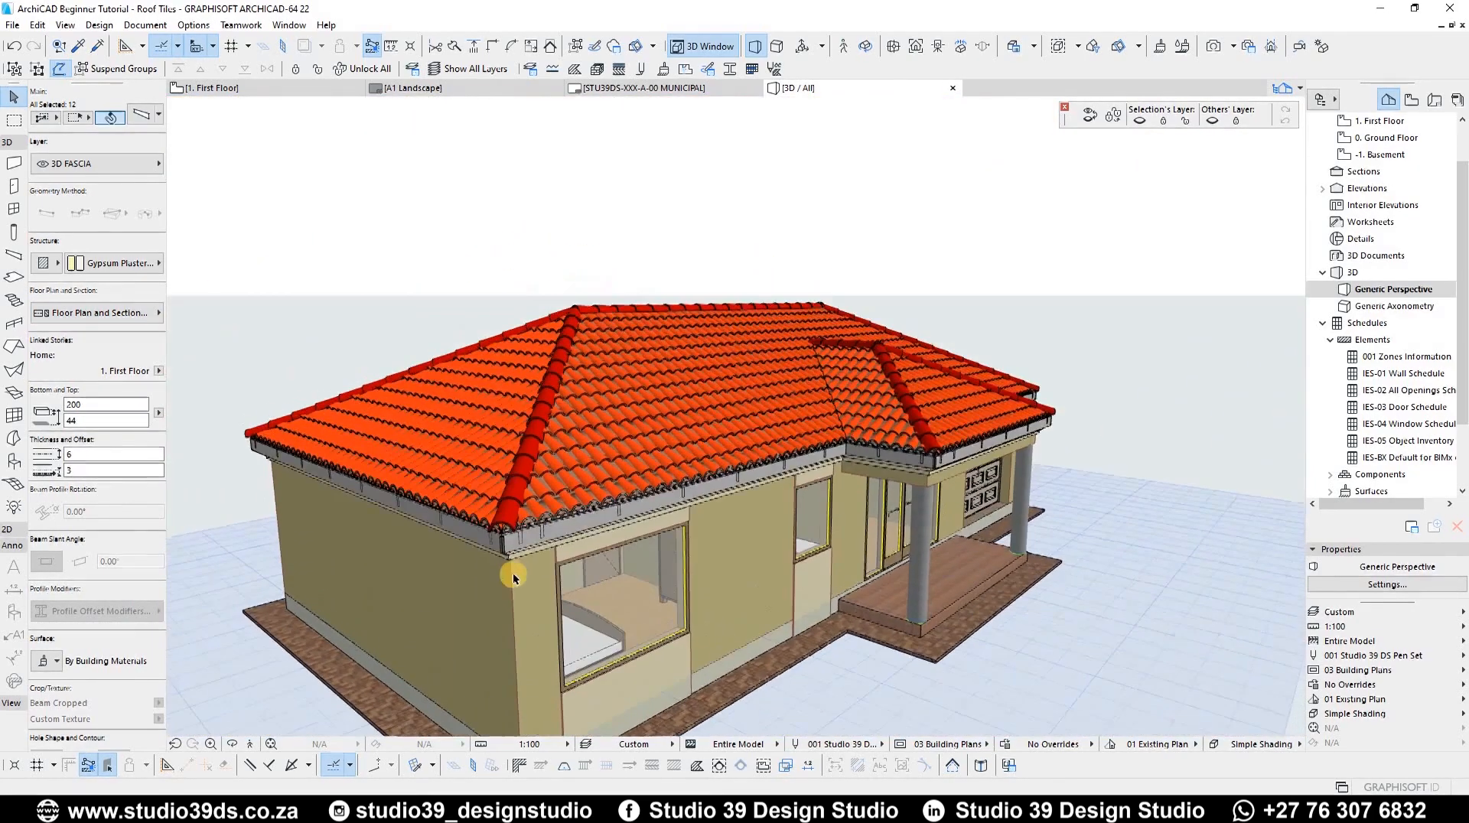
{"action": "scroll", "coordinate": [509, 528], "scroll_direction": "up", "scroll_amount": 4}
{"action": "scroll", "coordinate": [525, 522], "scroll_direction": "up", "scroll_amount": 2}
{"action": "key", "text": "Escape"}
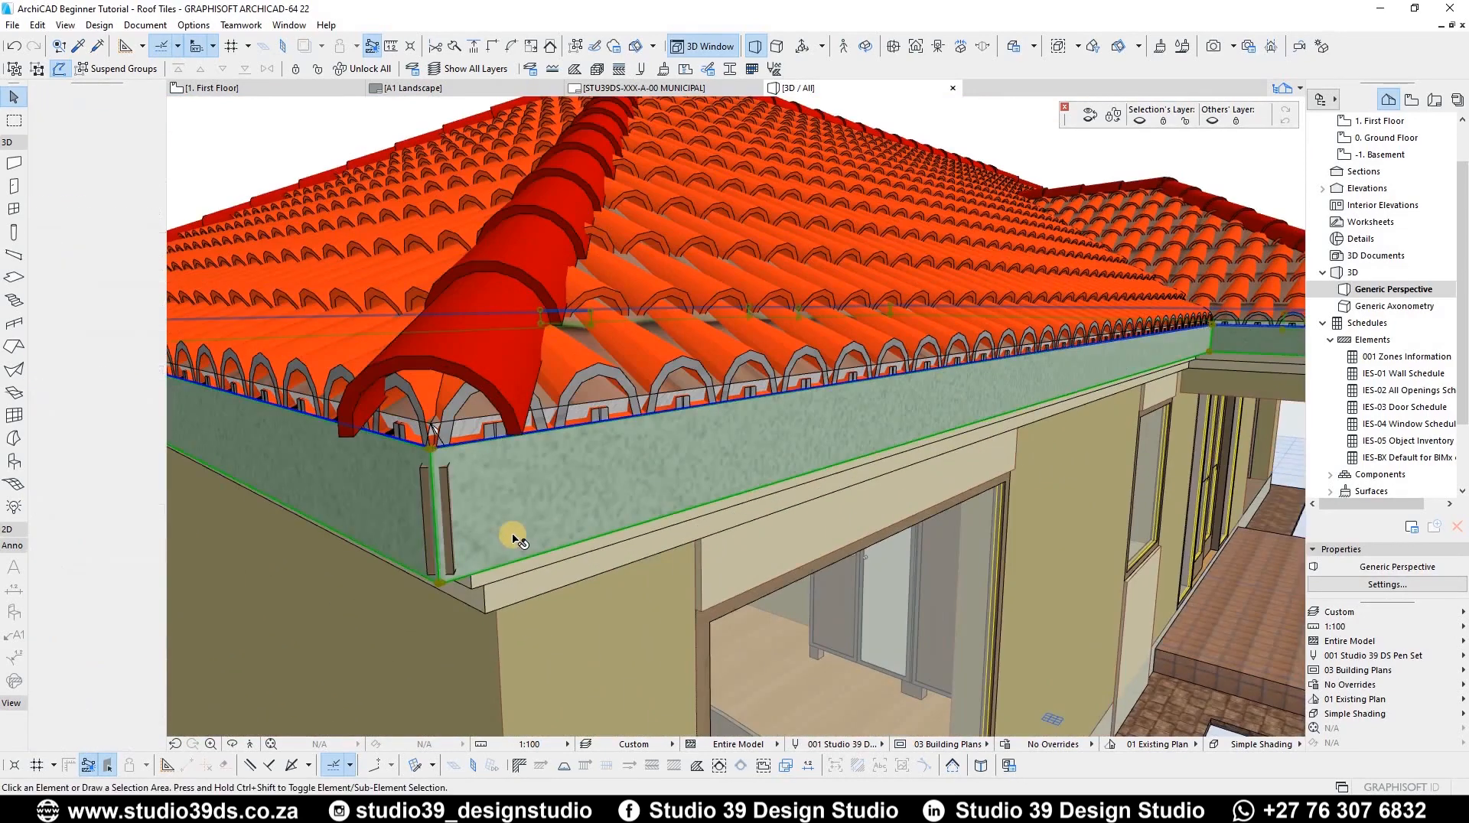
{"action": "scroll", "coordinate": [466, 386], "scroll_direction": "down", "scroll_amount": 8}
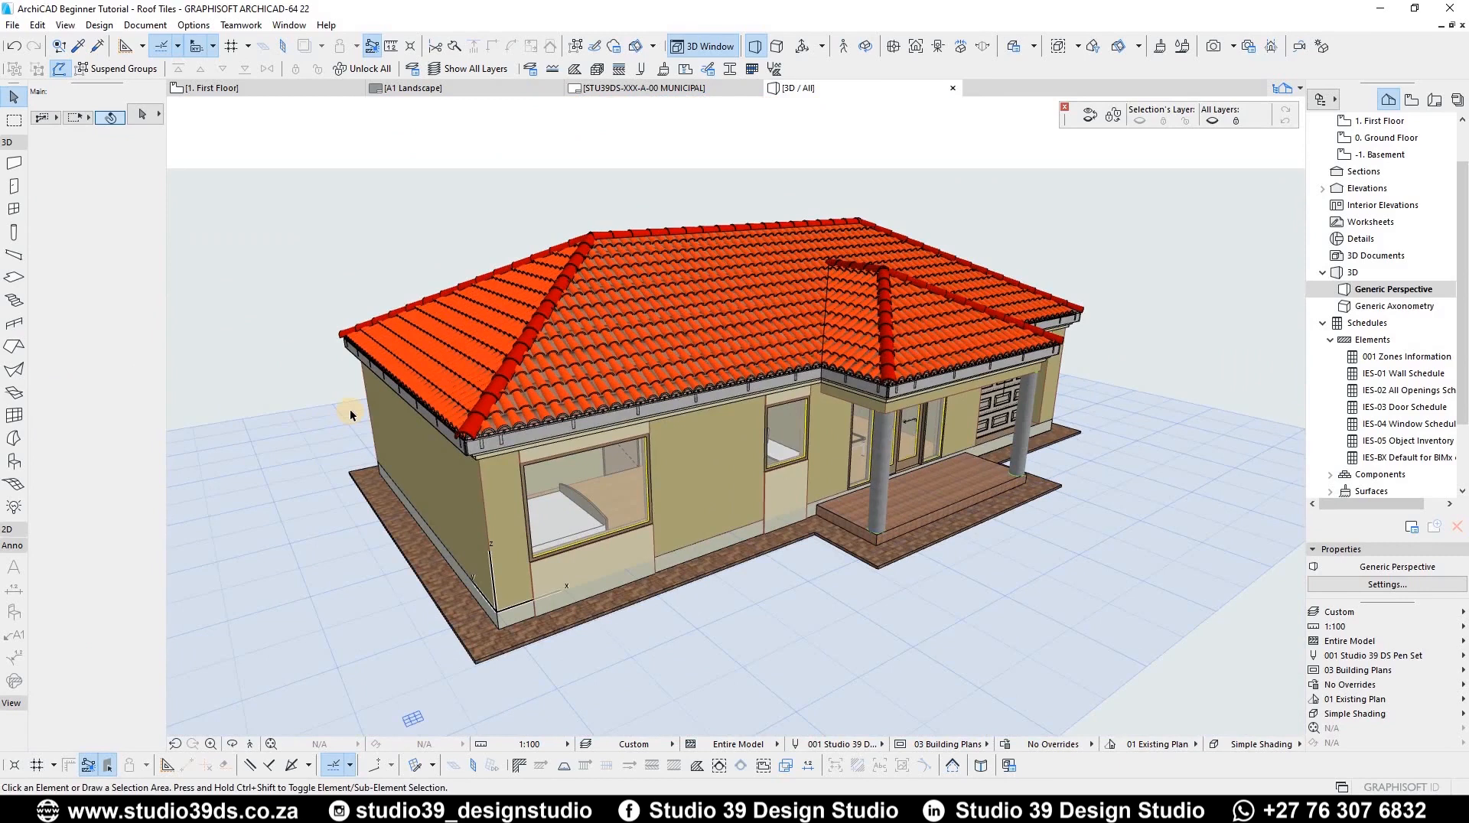
Step: Activate the Object tool and create a new layer named 3D GUTTER in the layer settings
{"action": "left_click", "coordinate": [12, 462]}
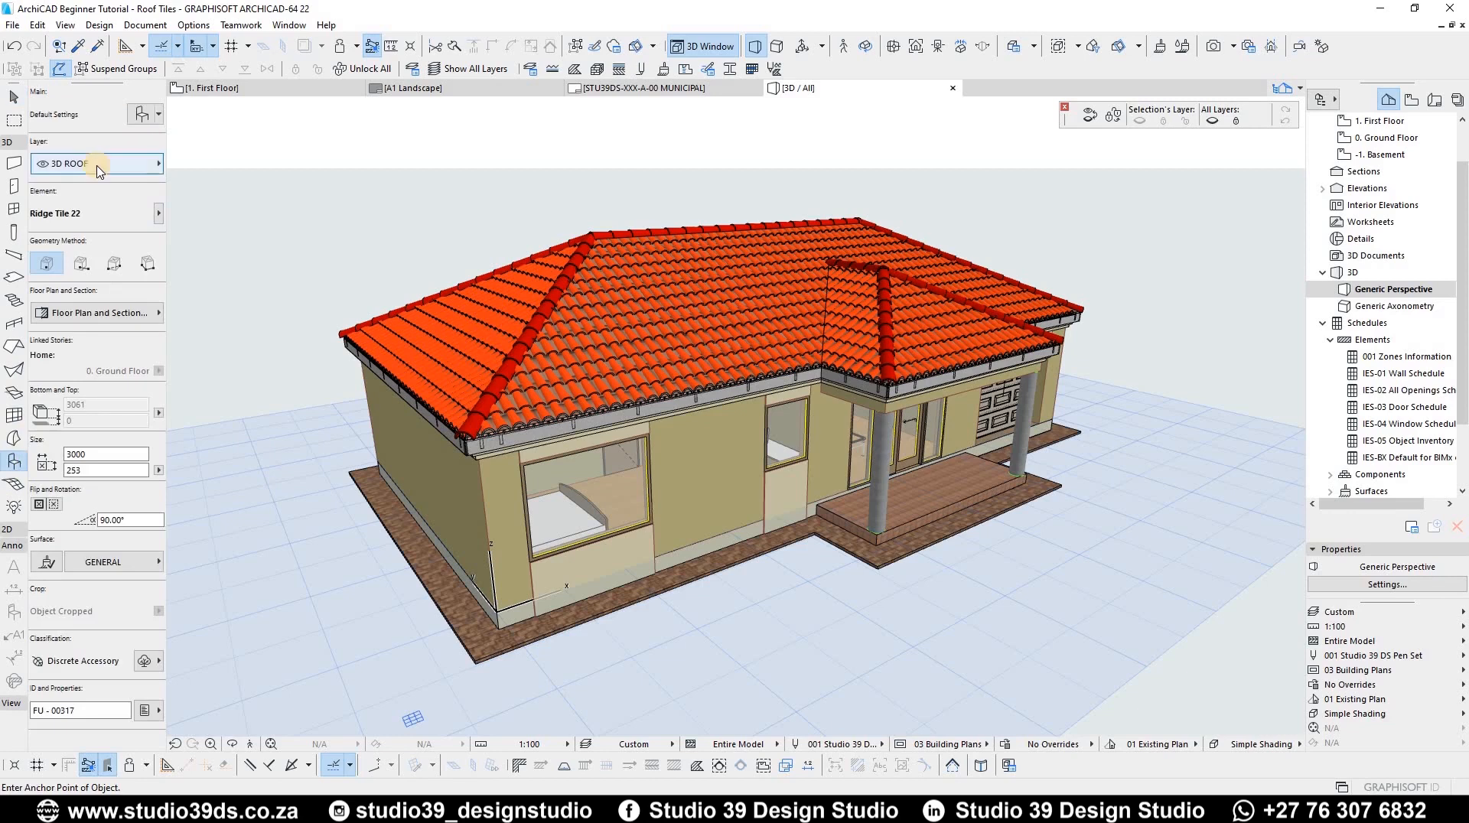
{"action": "left_click", "coordinate": [97, 164]}
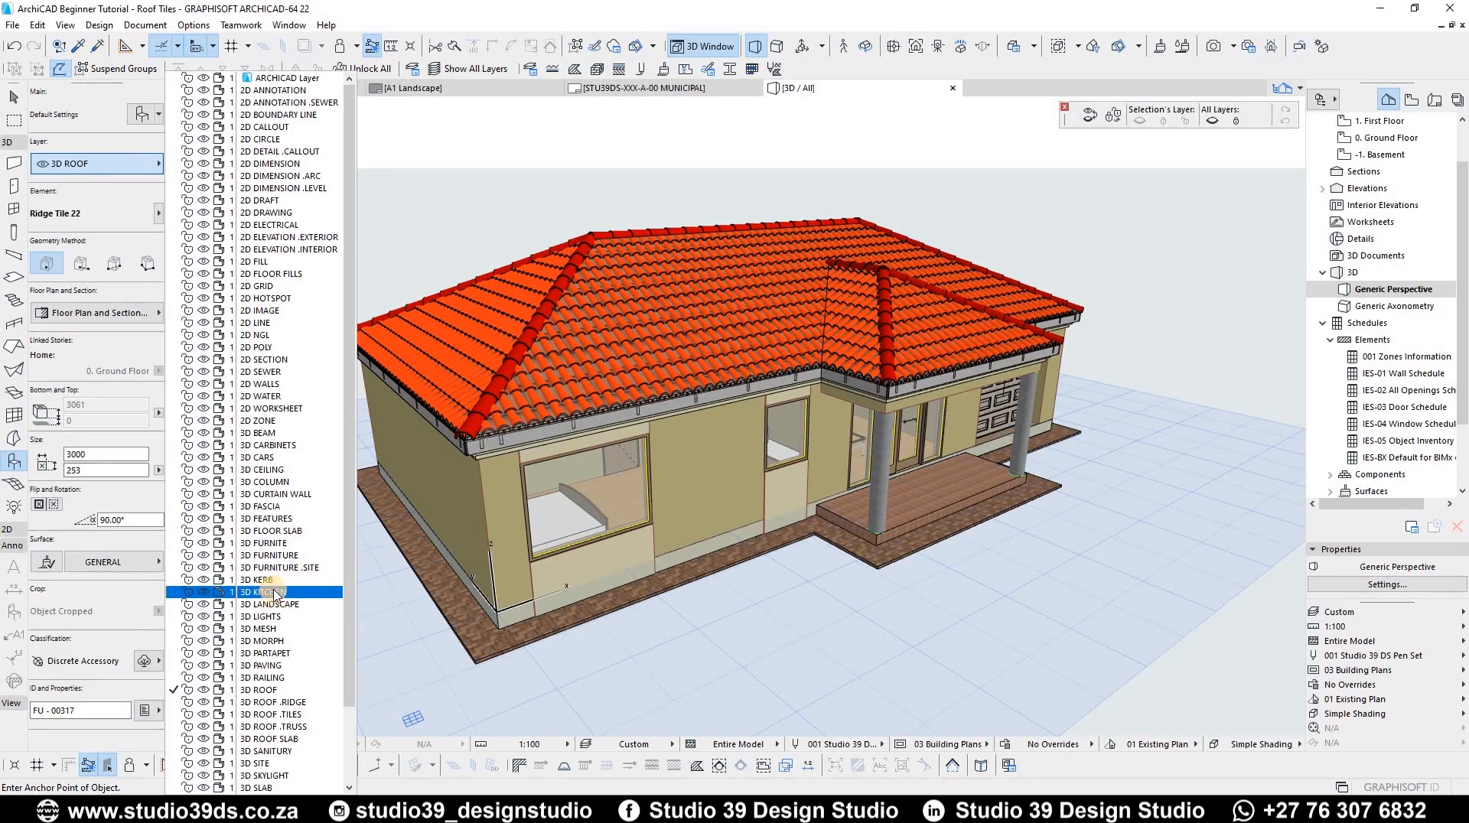
{"action": "left_click", "coordinate": [564, 568]}
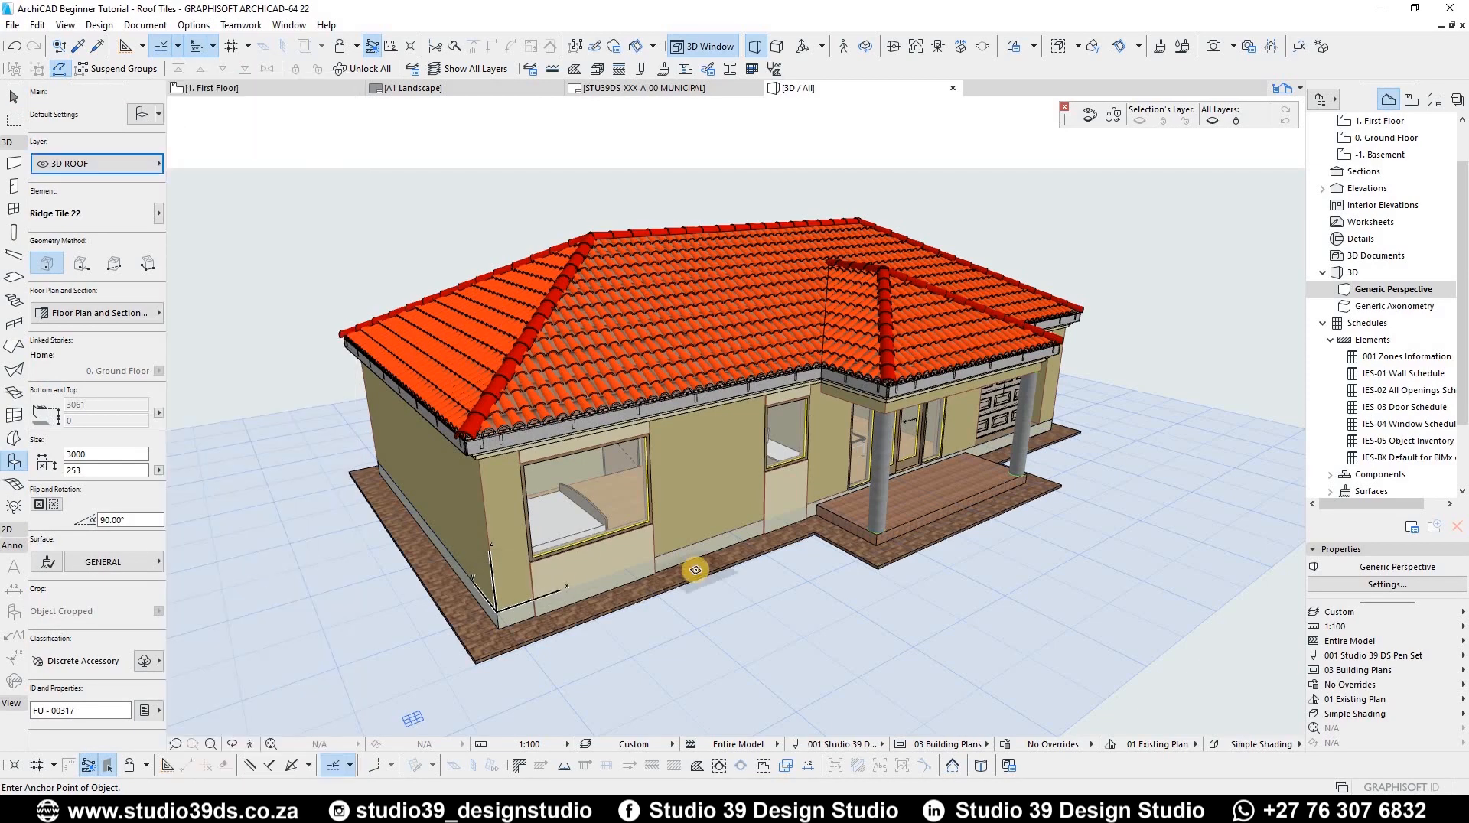
{"action": "left_click", "coordinate": [696, 573]}
{"action": "key", "text": "ctrl+l"}
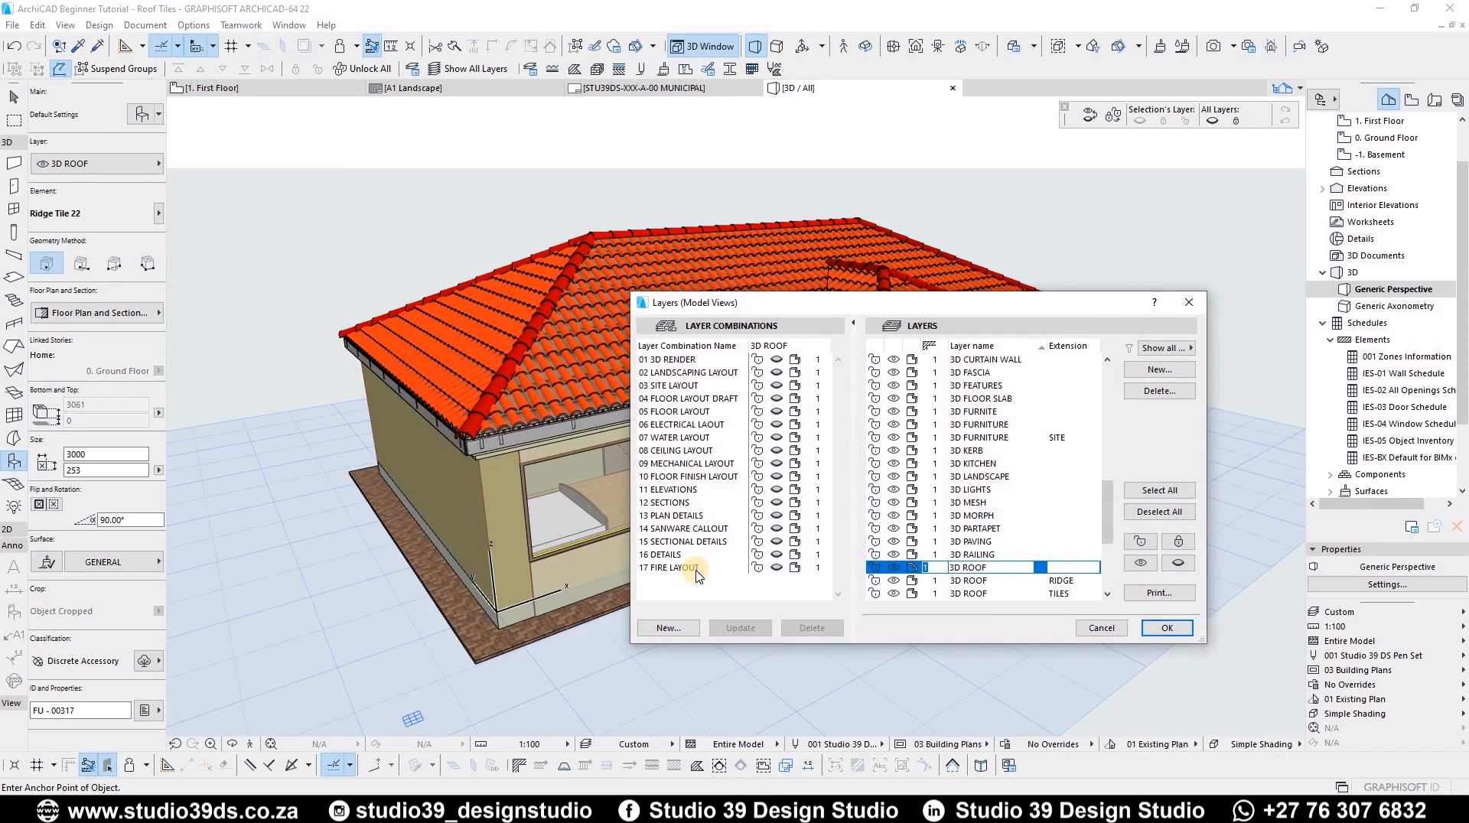
{"action": "left_click", "coordinate": [1160, 371]}
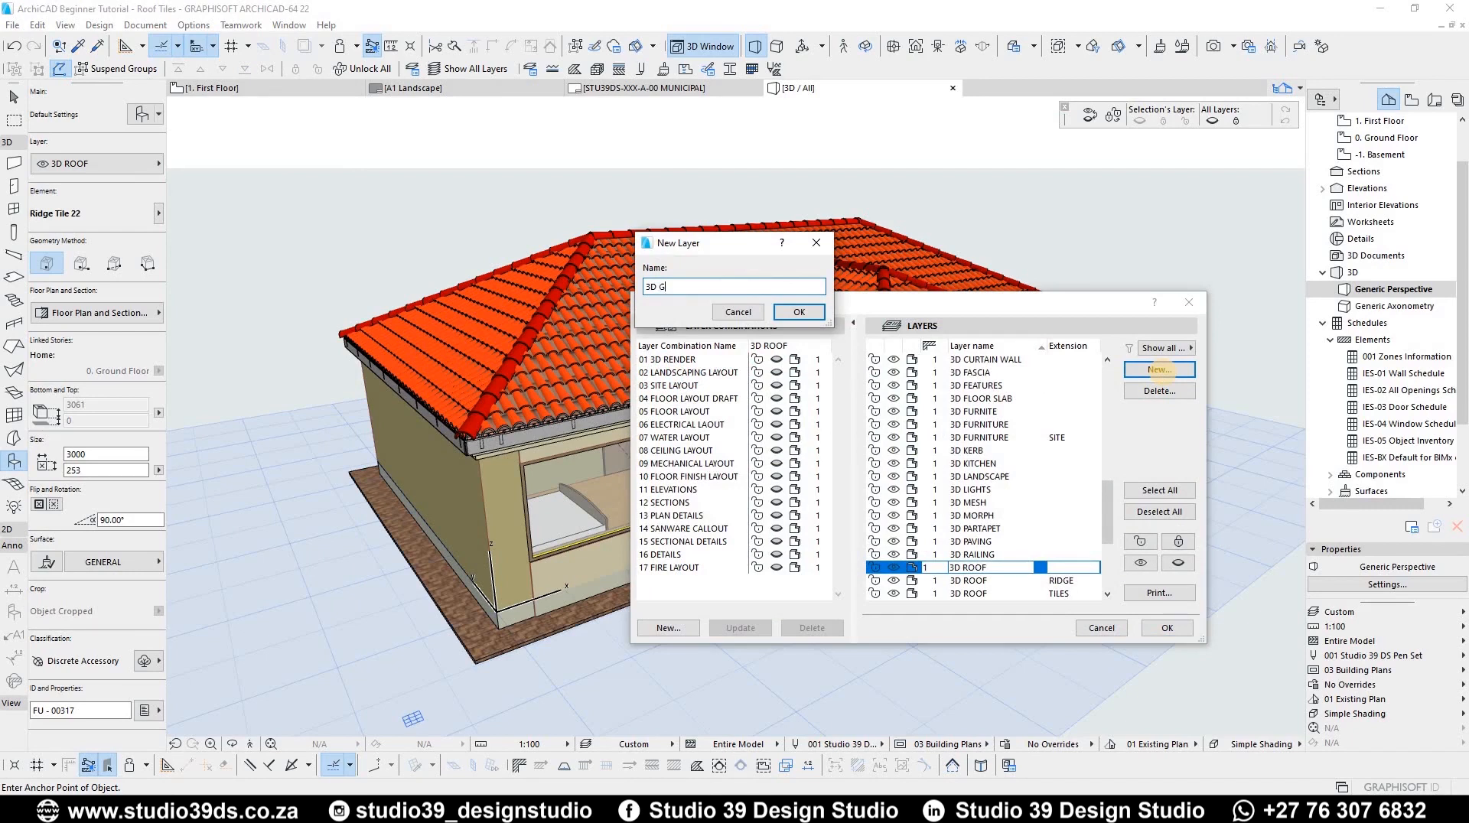
{"action": "key", "text": "Return"}
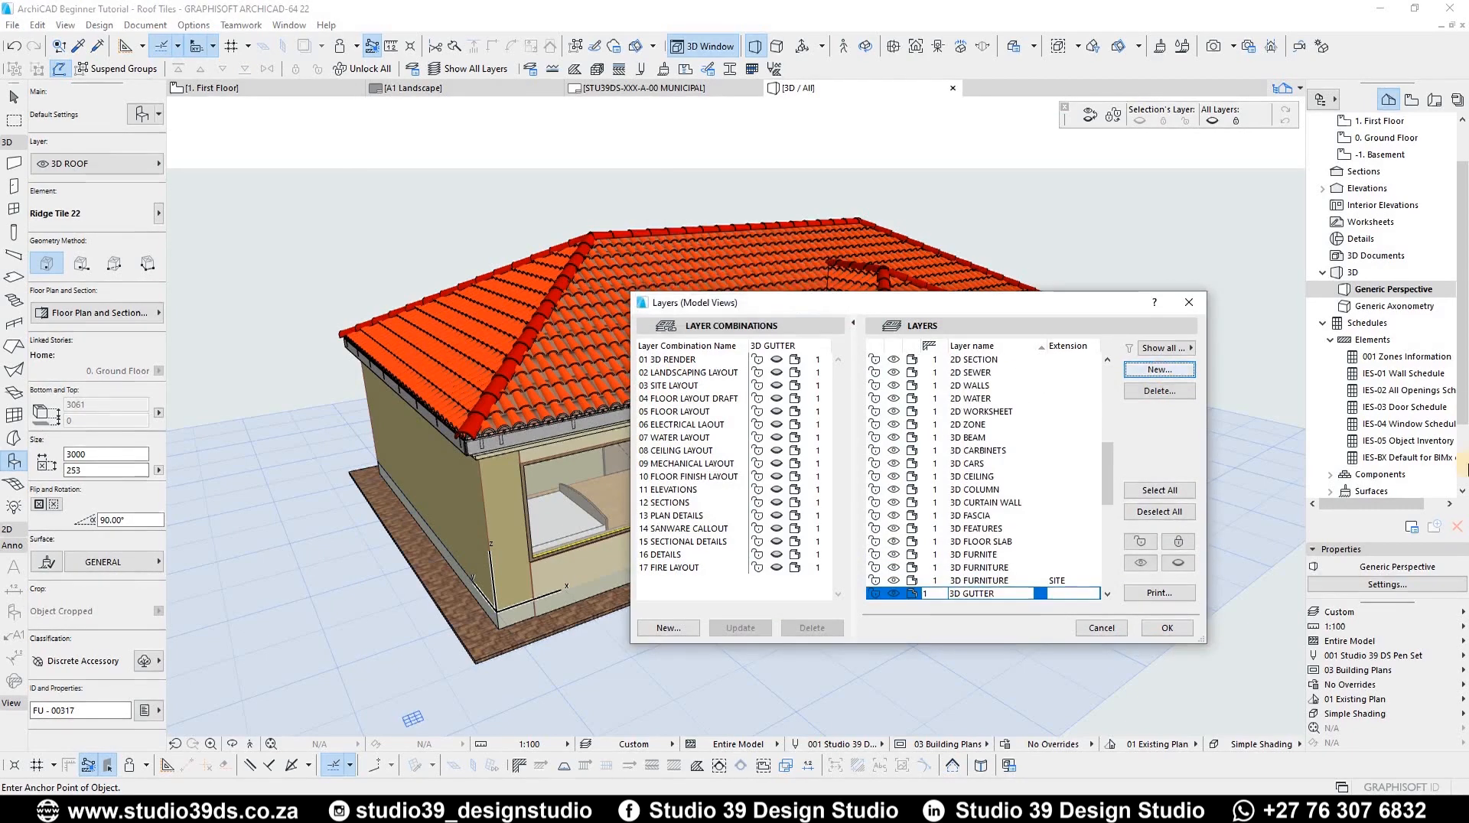
Step: Confirm the layer settings and assign the 3D GUTTER layer to the Object tool
{"action": "left_click", "coordinate": [1167, 628]}
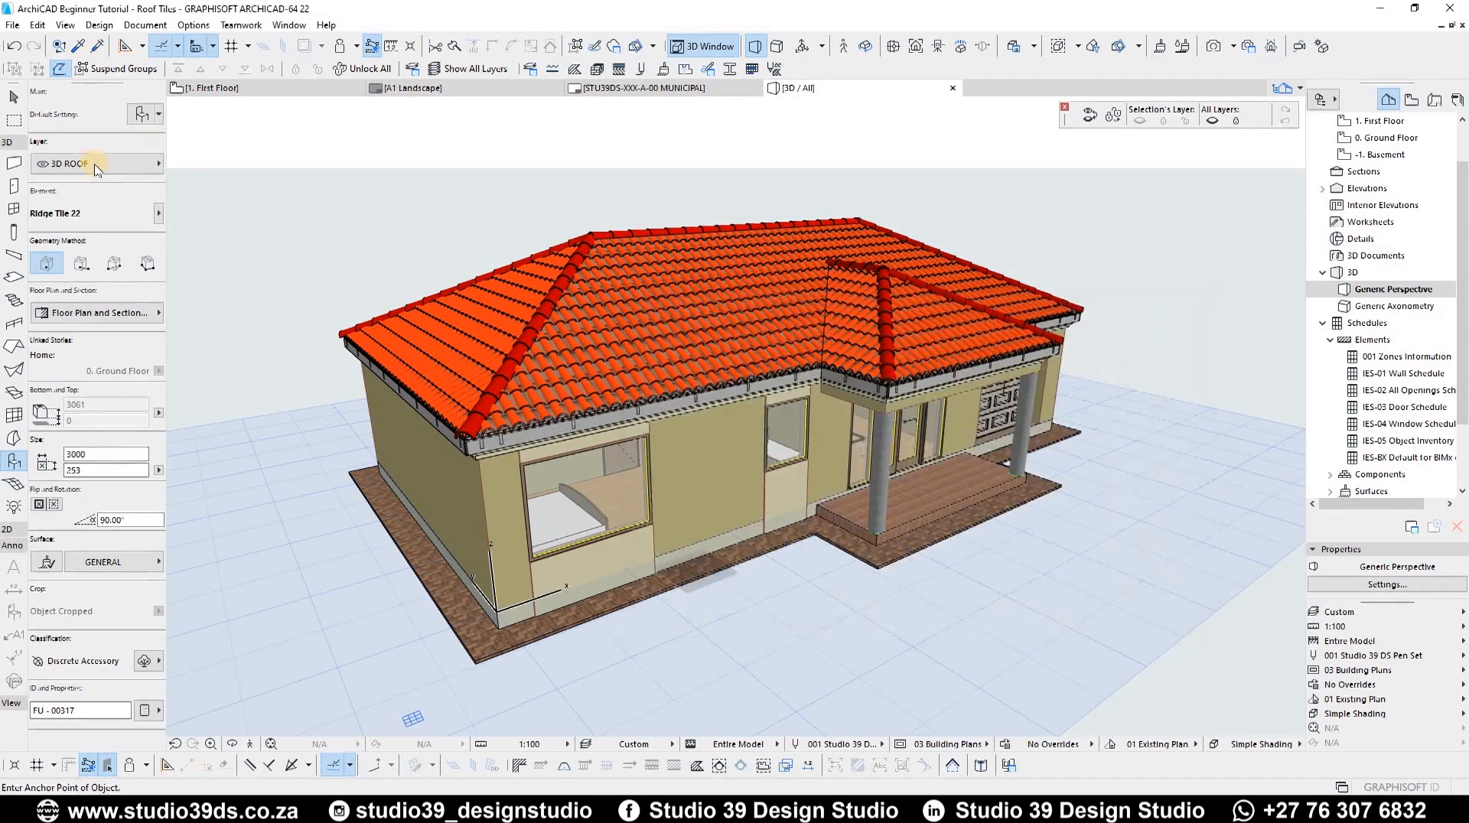
{"action": "left_click", "coordinate": [100, 163]}
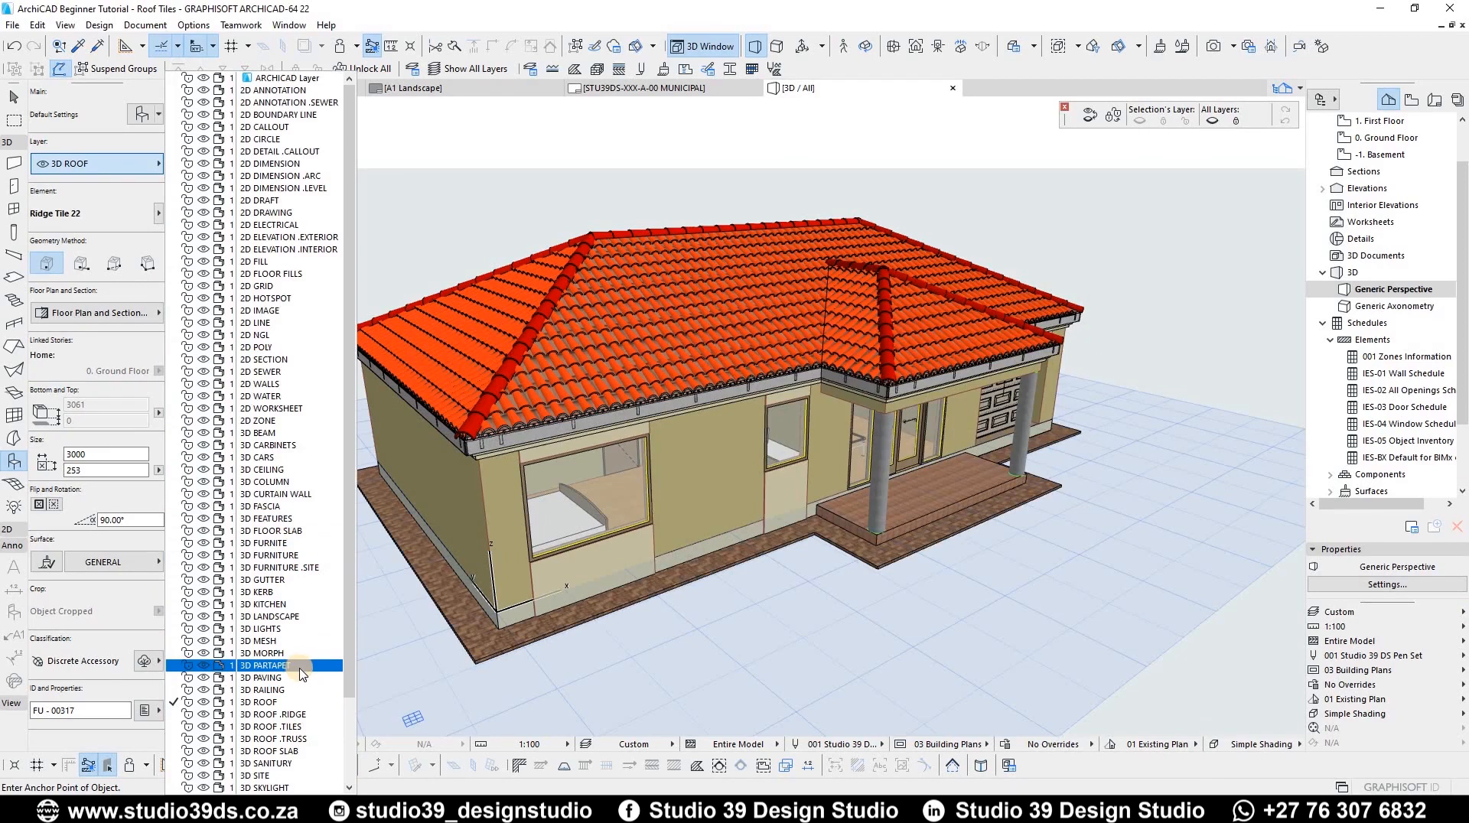
{"action": "left_click", "coordinate": [264, 581]}
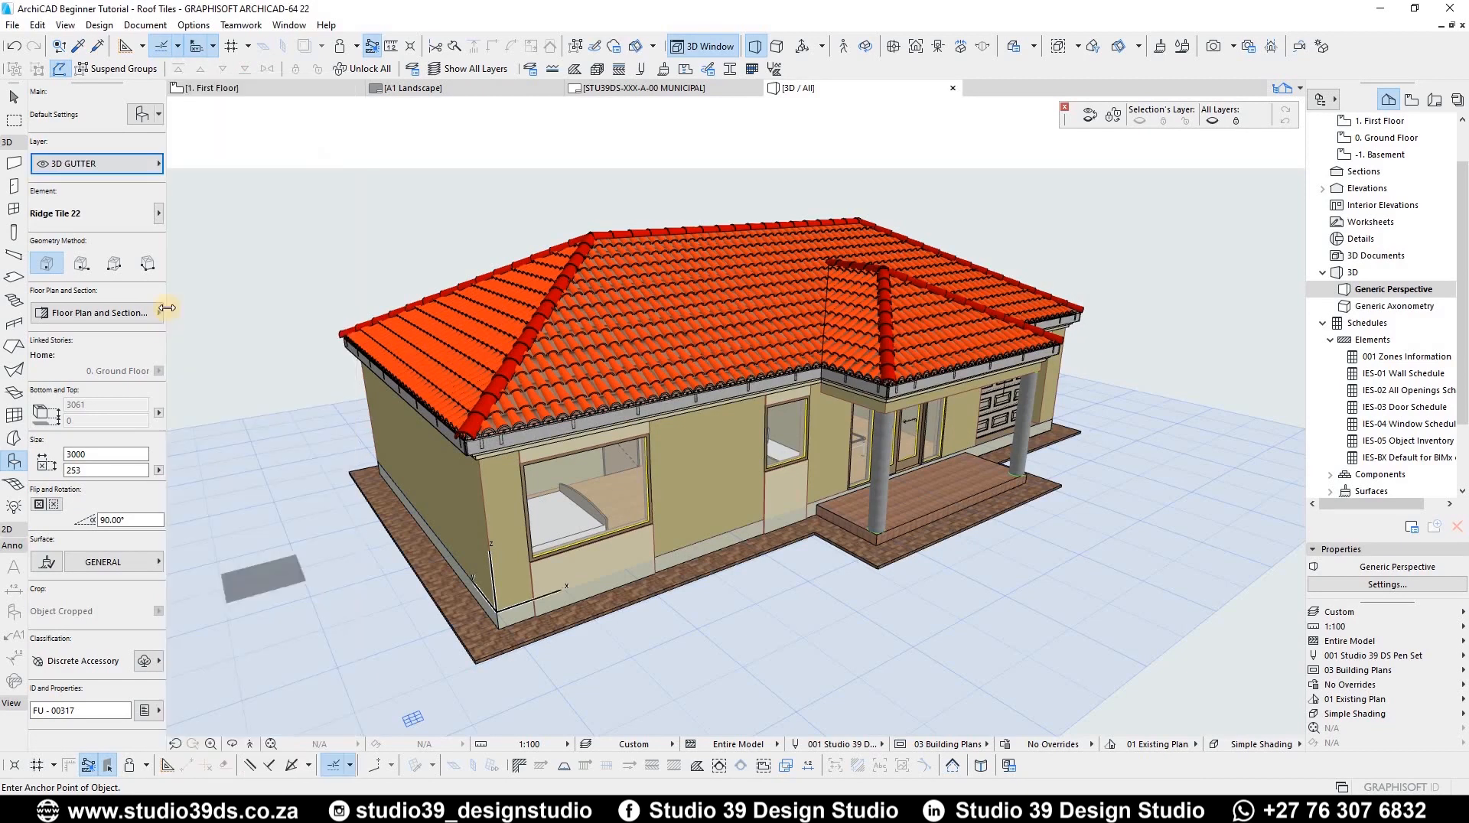
Step: Open the object default settings and choose the Gutter 22 object from the Accessory Elements library folder
{"action": "left_click", "coordinate": [141, 117]}
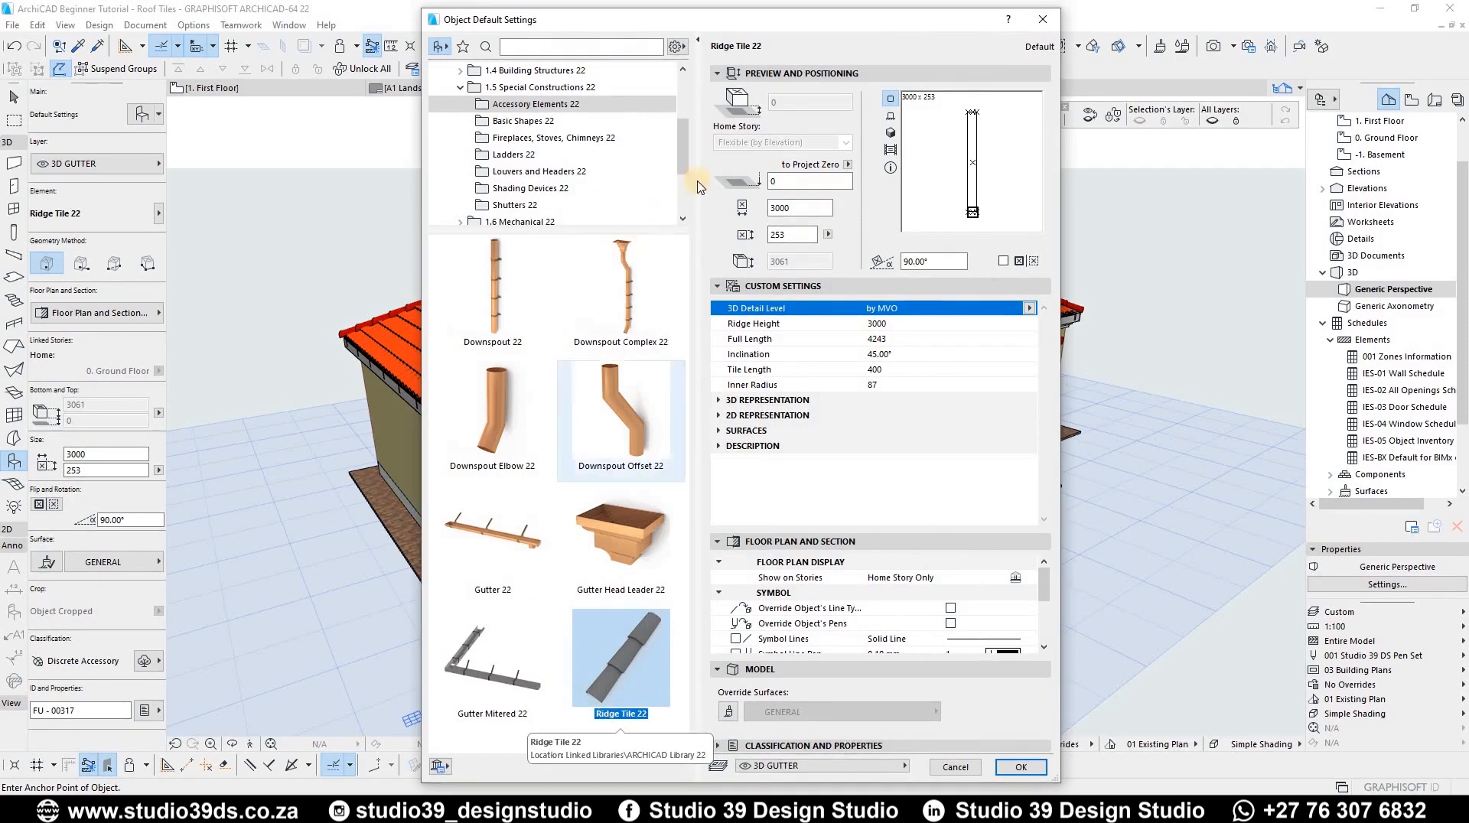
{"action": "scroll", "coordinate": [683, 119], "scroll_direction": "up", "scroll_amount": 3}
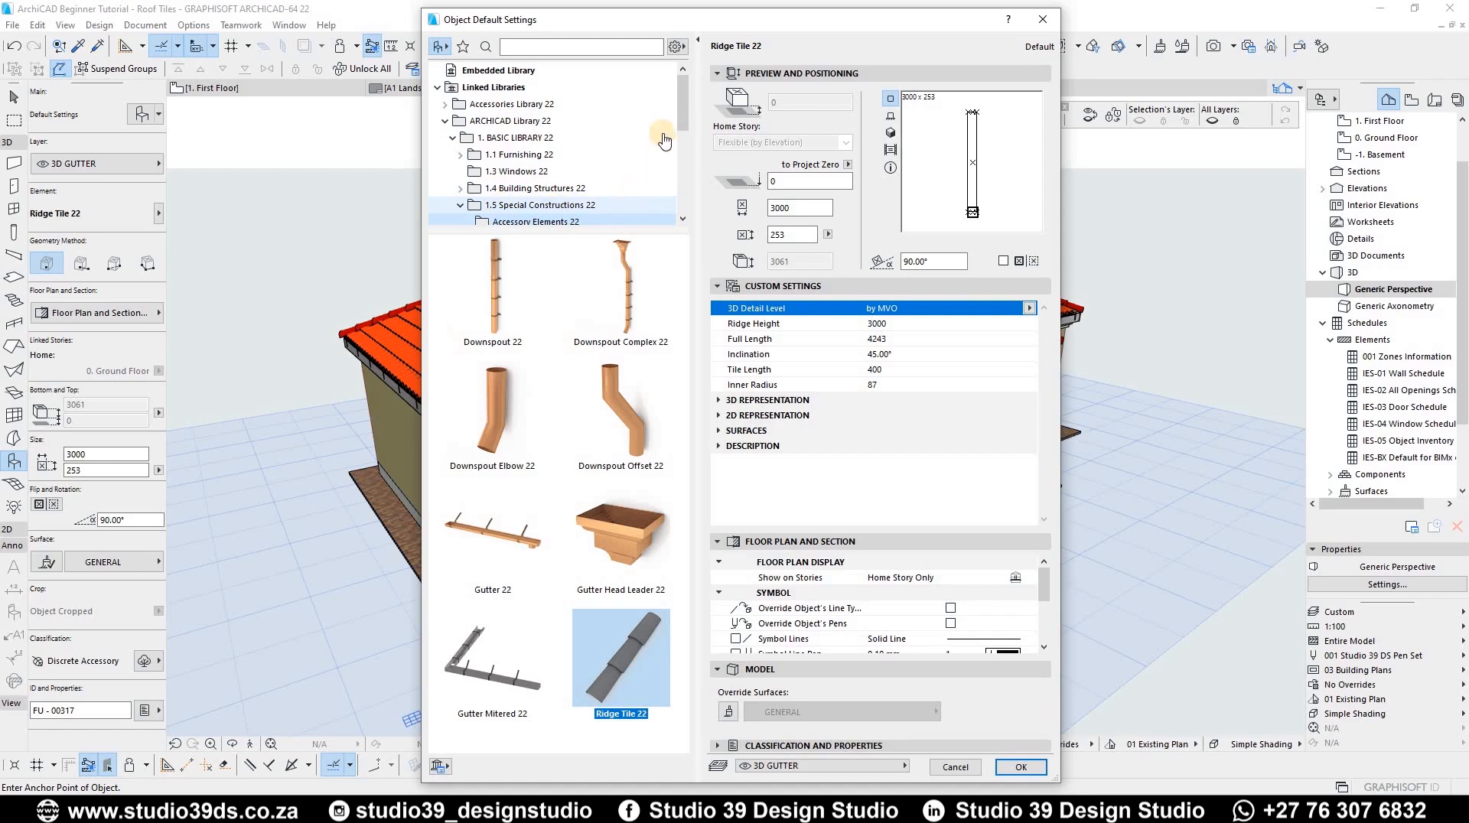
{"action": "scroll", "coordinate": [546, 205], "scroll_direction": "down", "scroll_amount": 2}
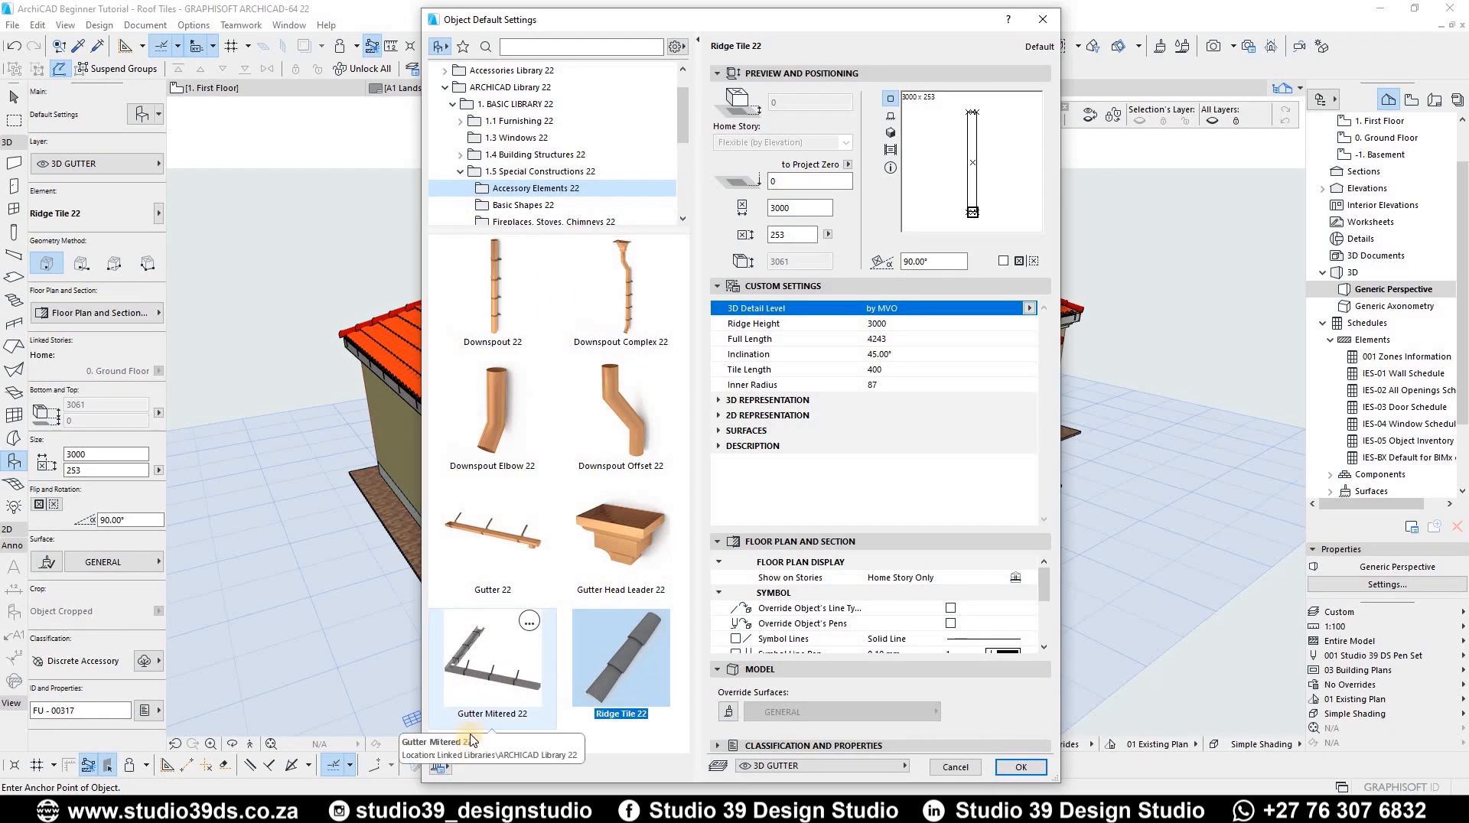
{"action": "left_click", "coordinate": [489, 689]}
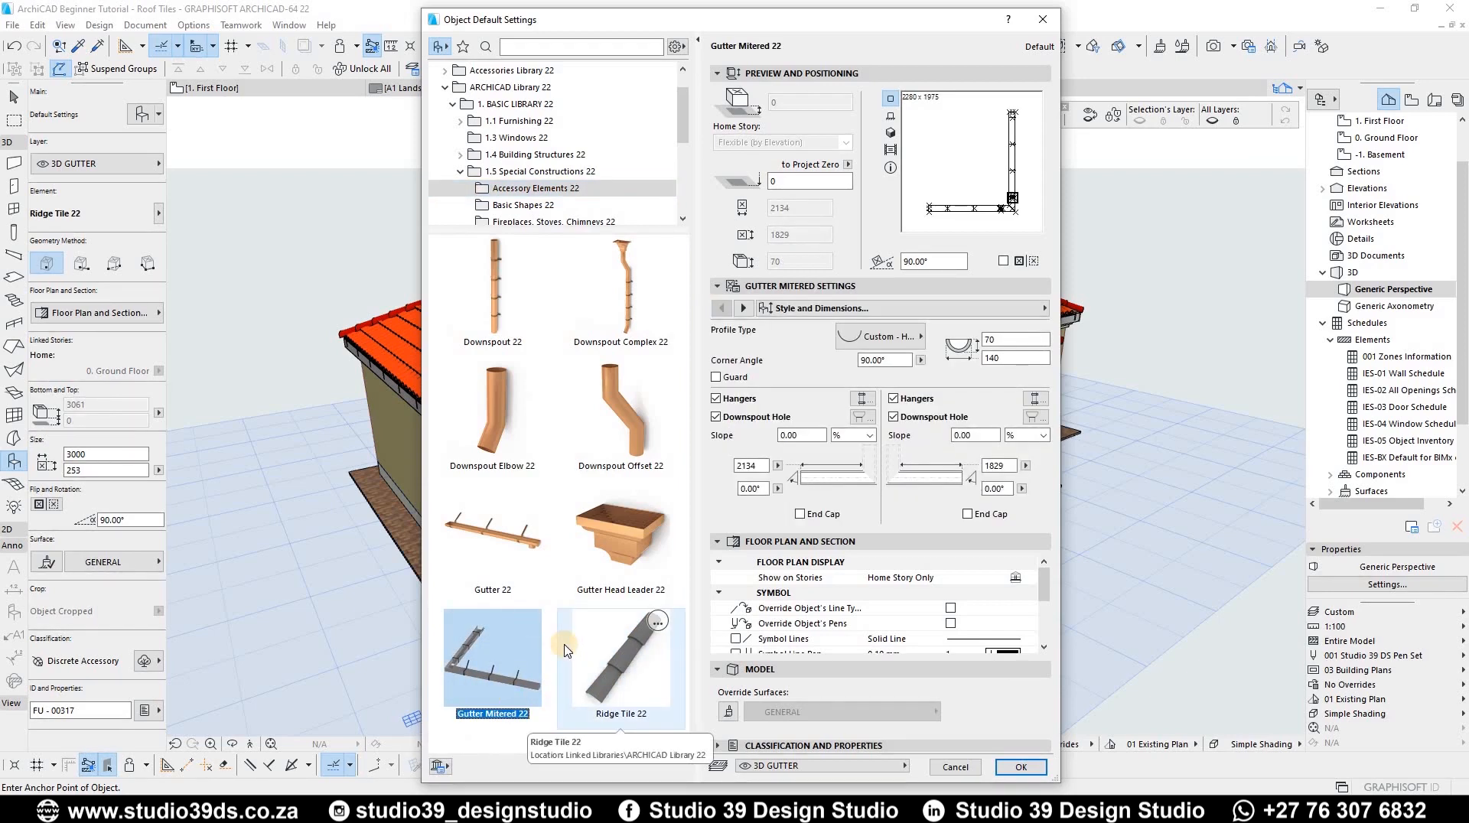
{"action": "left_click", "coordinate": [483, 554]}
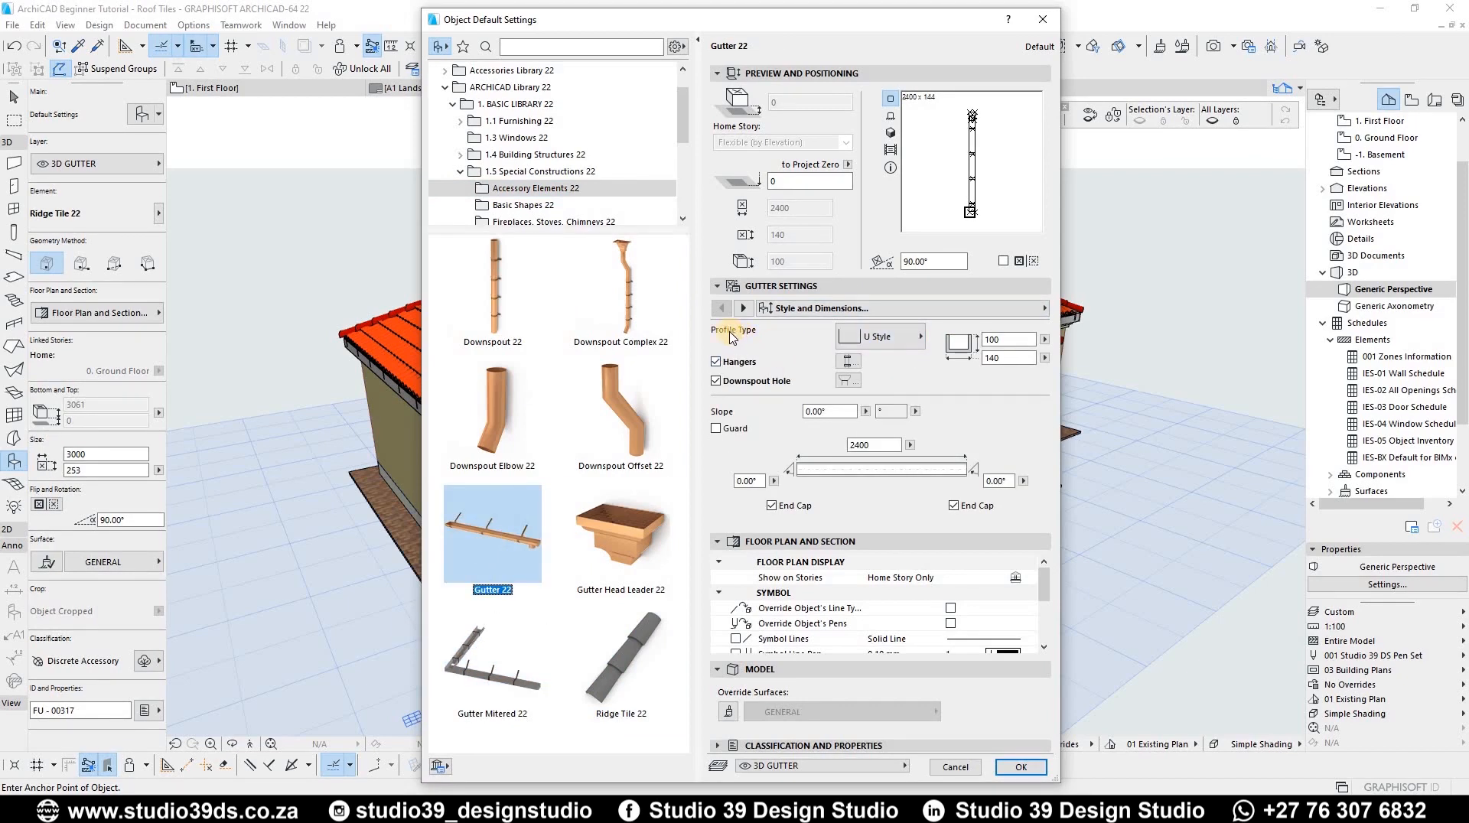
Step: Keep the U Style gutter profile, set its width to 75 and confirm the settings
{"action": "left_click", "coordinate": [878, 340]}
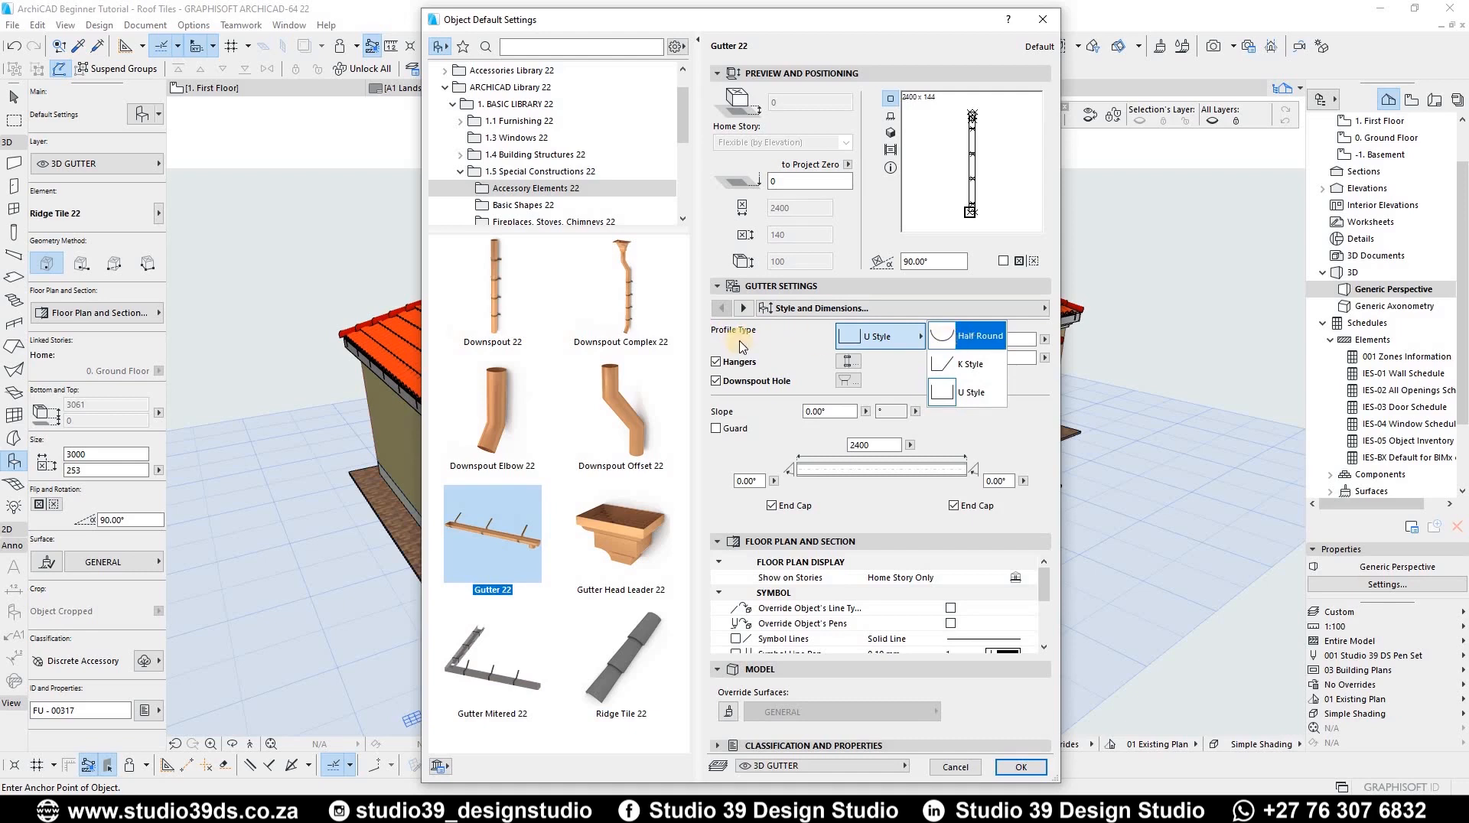
{"action": "left_click", "coordinate": [759, 361]}
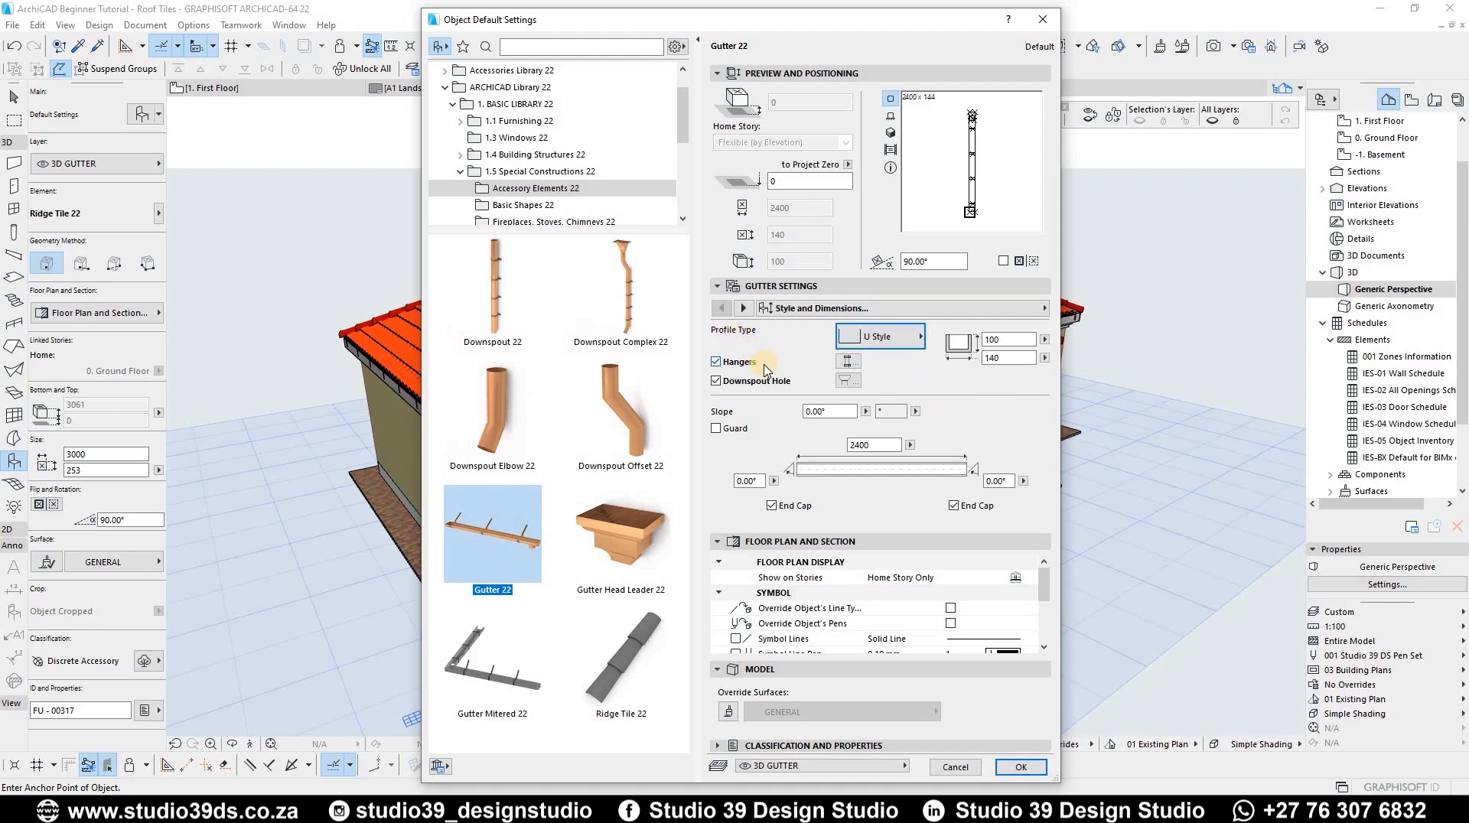
{"action": "left_click", "coordinate": [1010, 337]}
{"action": "left_click_drag", "start_coordinate": [1010, 337], "coordinate": [920, 370]}
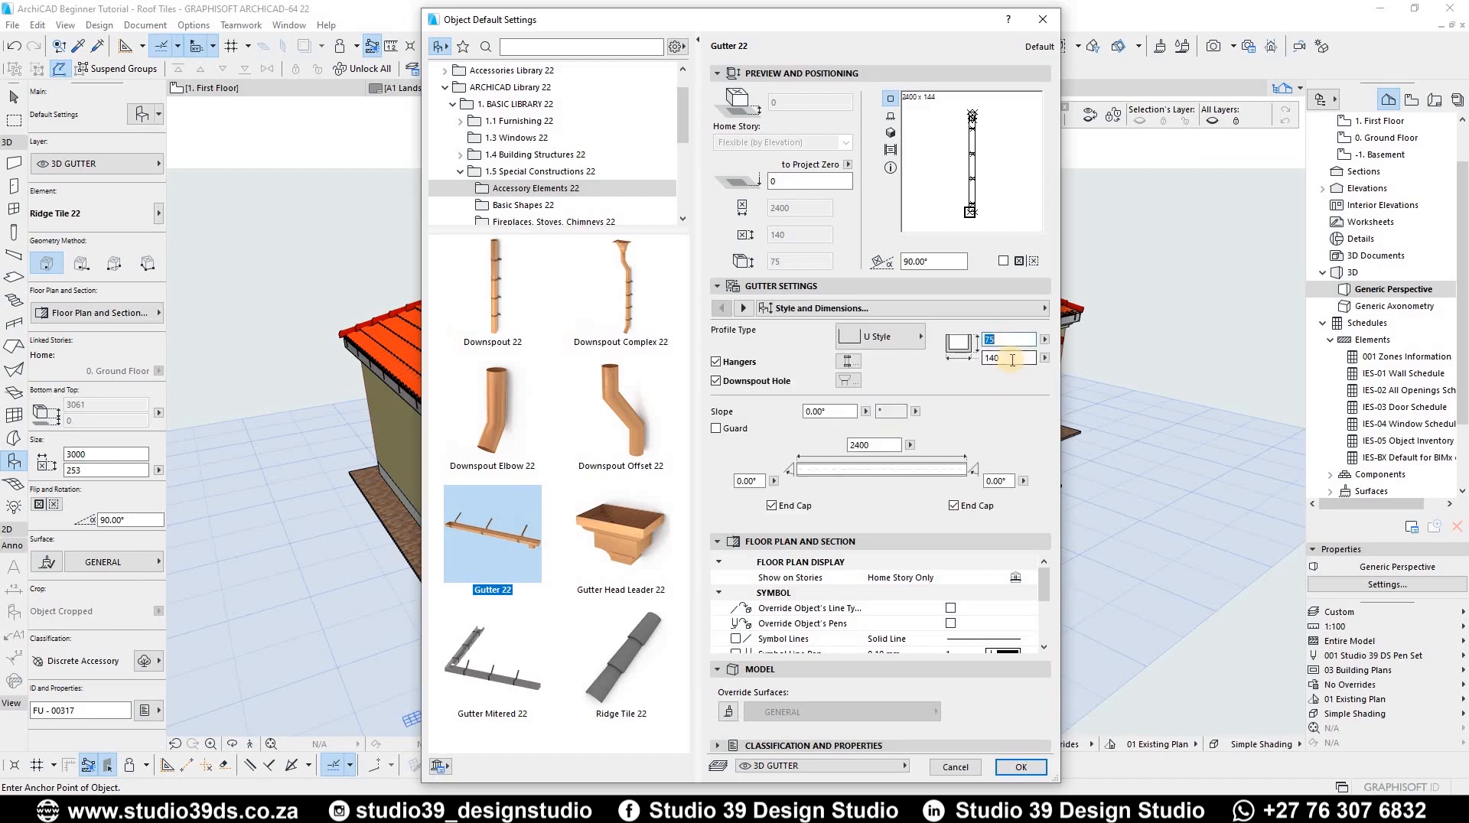
{"action": "key", "text": "Tab"}
{"action": "left_click", "coordinate": [1021, 766]}
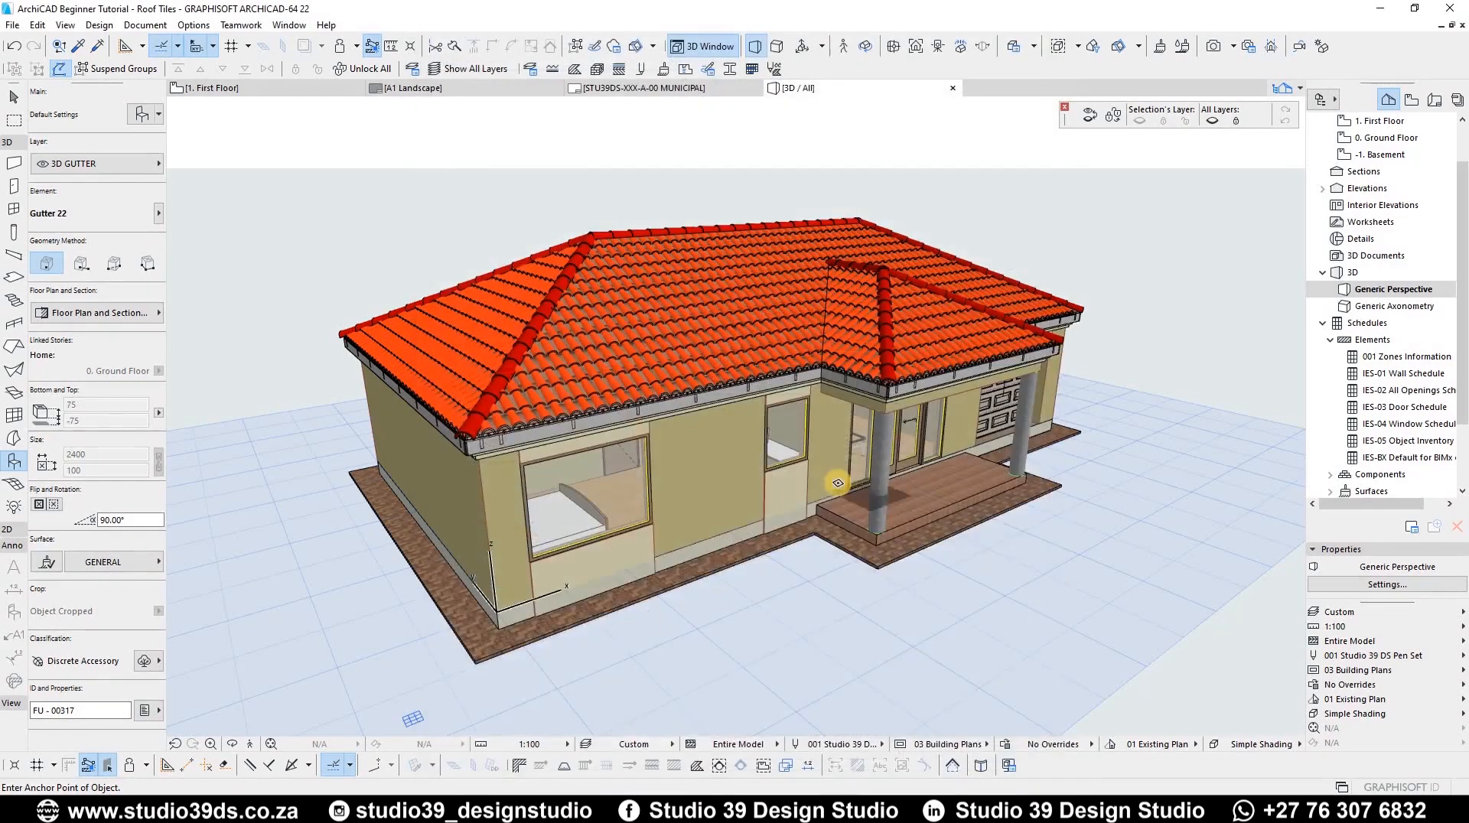
Step: In the floor plan, place a gutter near the roof's lower-left corner, keeping the 3D GUTTER layer
{"action": "key", "text": "F2"}
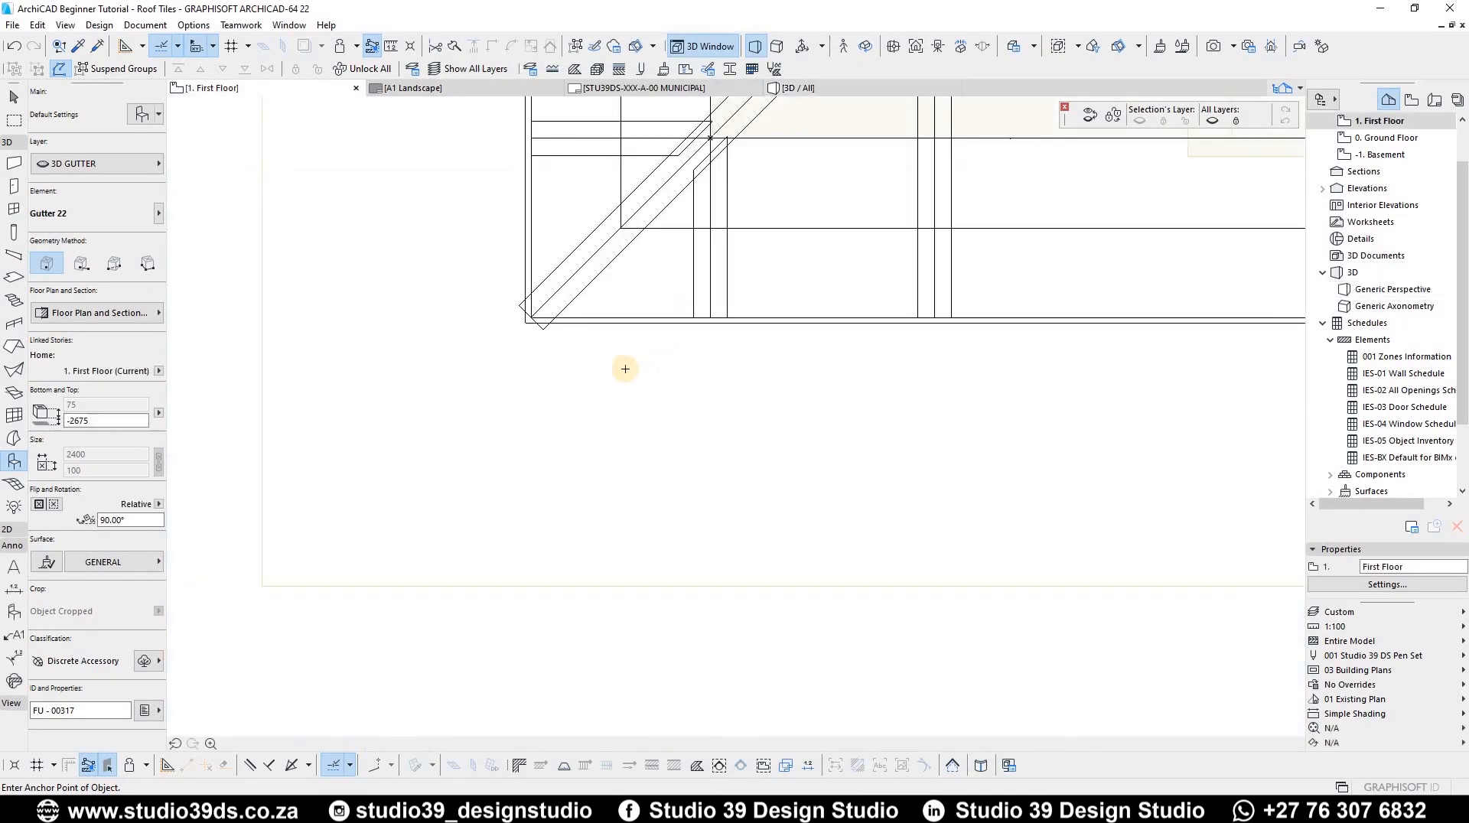
{"action": "scroll", "coordinate": [662, 296], "scroll_direction": "down", "scroll_amount": 10}
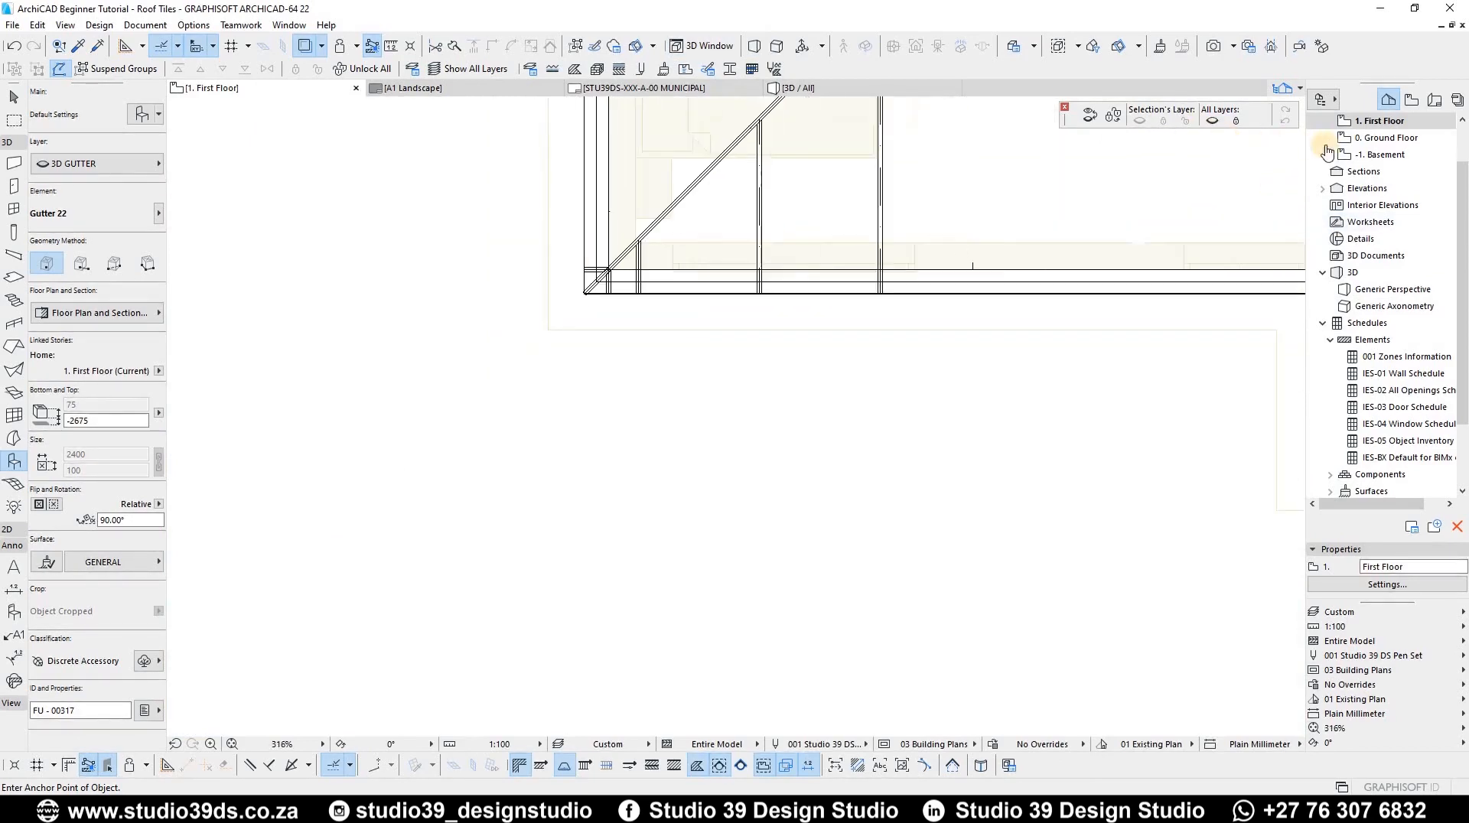
{"action": "left_click", "coordinate": [602, 361]}
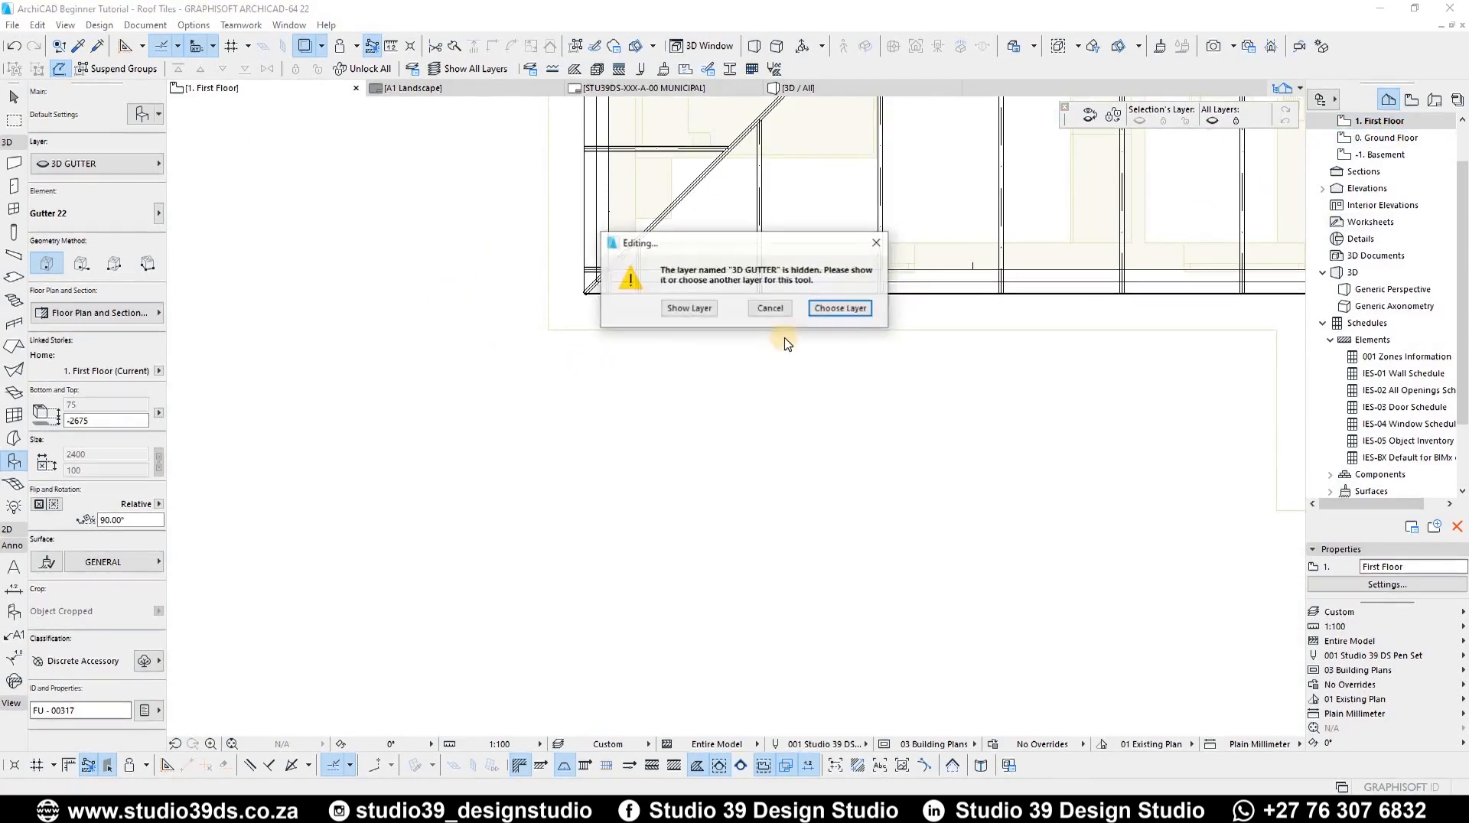
{"action": "left_click", "coordinate": [842, 309]}
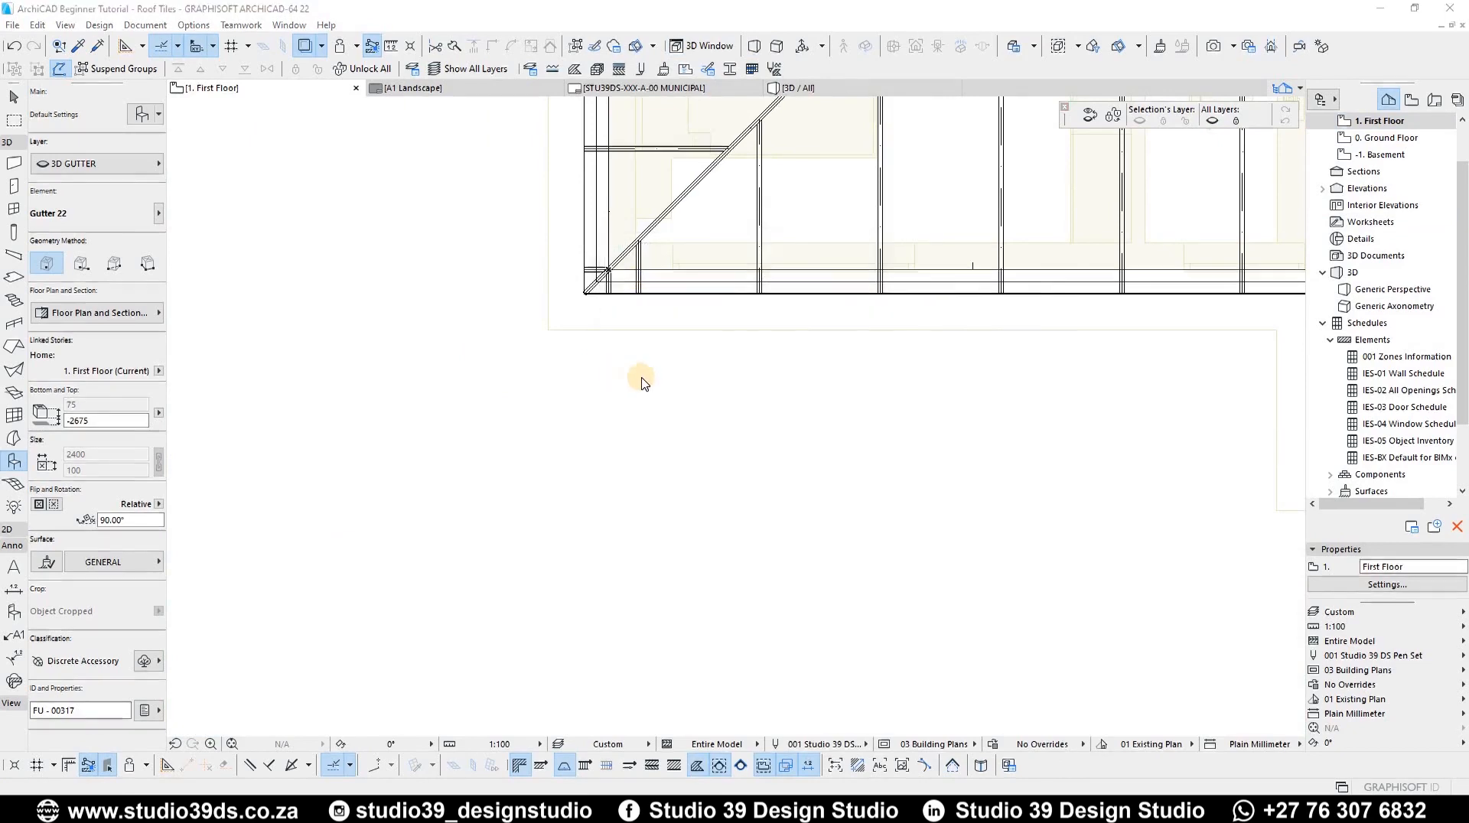
{"action": "left_click", "coordinate": [1020, 768]}
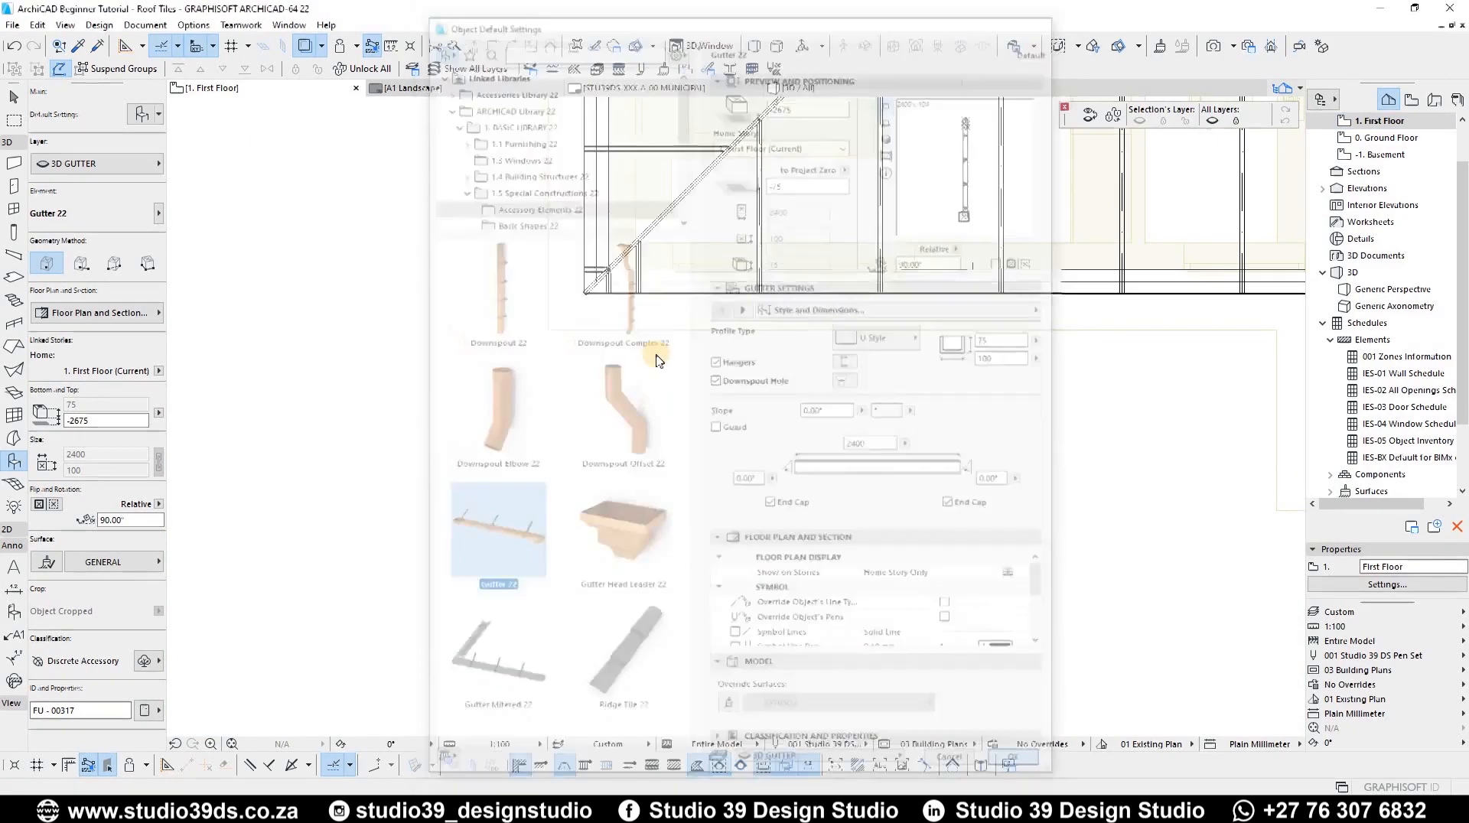
{"action": "left_click", "coordinate": [690, 308]}
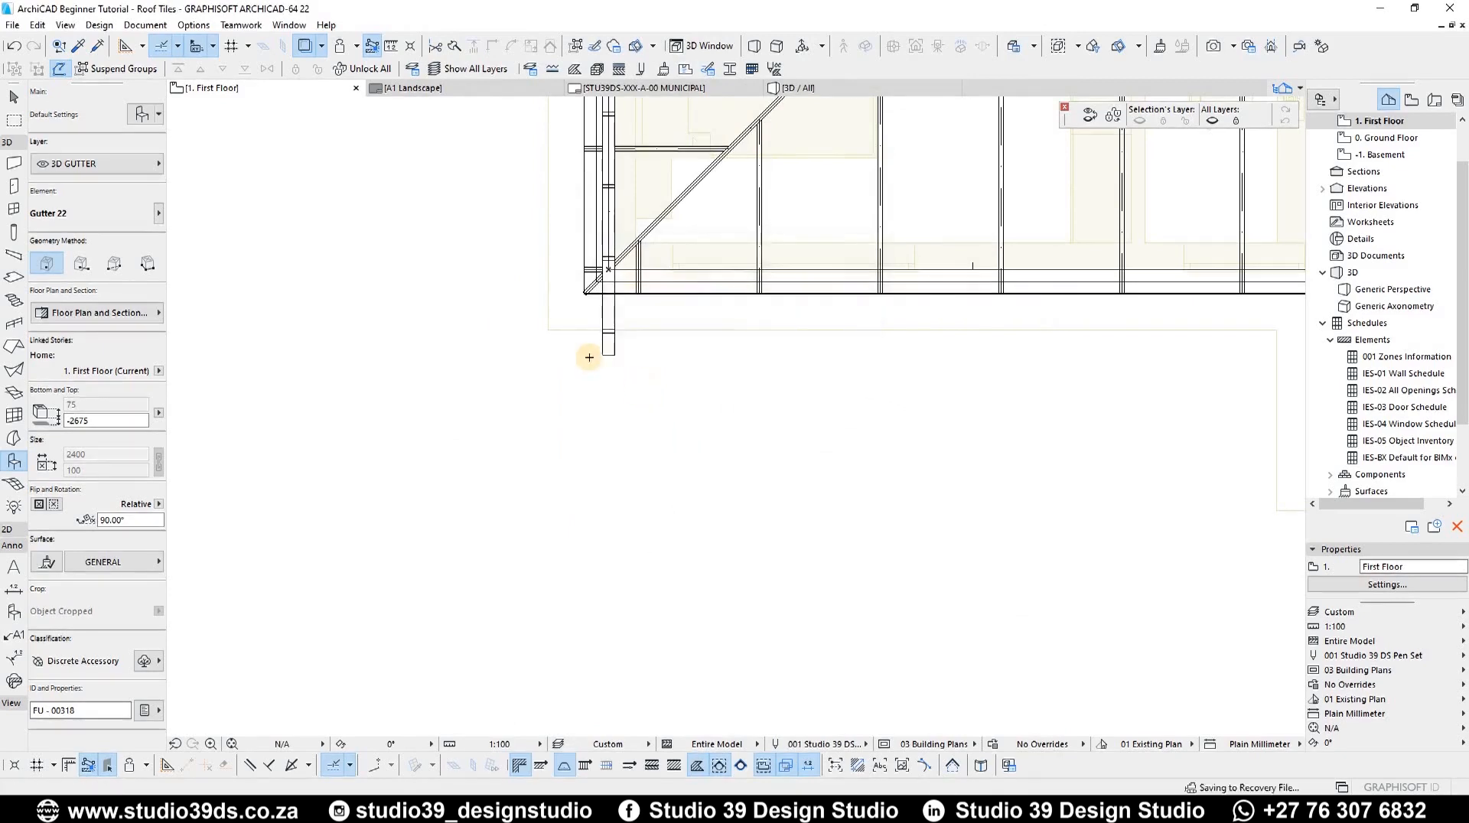
Step: Select the gutter and drag it towards the roof's lower-left eave corner
{"action": "key", "text": "Escape"}
{"action": "left_click", "coordinate": [612, 356]}
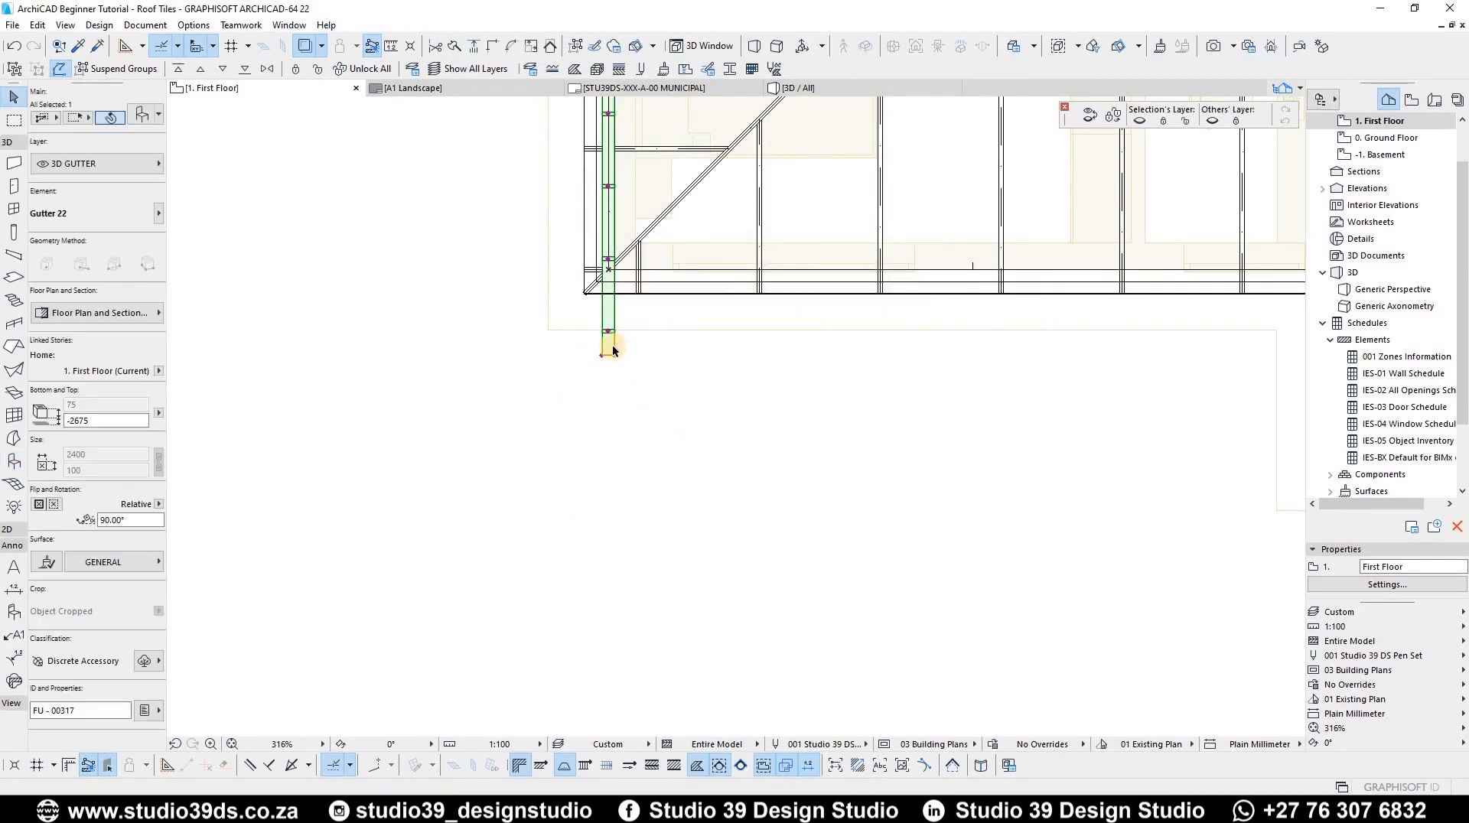
{"action": "key", "text": "ctrl+e"}
{"action": "scroll", "coordinate": [590, 341], "scroll_direction": "down", "scroll_amount": 4}
{"action": "scroll", "coordinate": [593, 253], "scroll_direction": "up", "scroll_amount": 6}
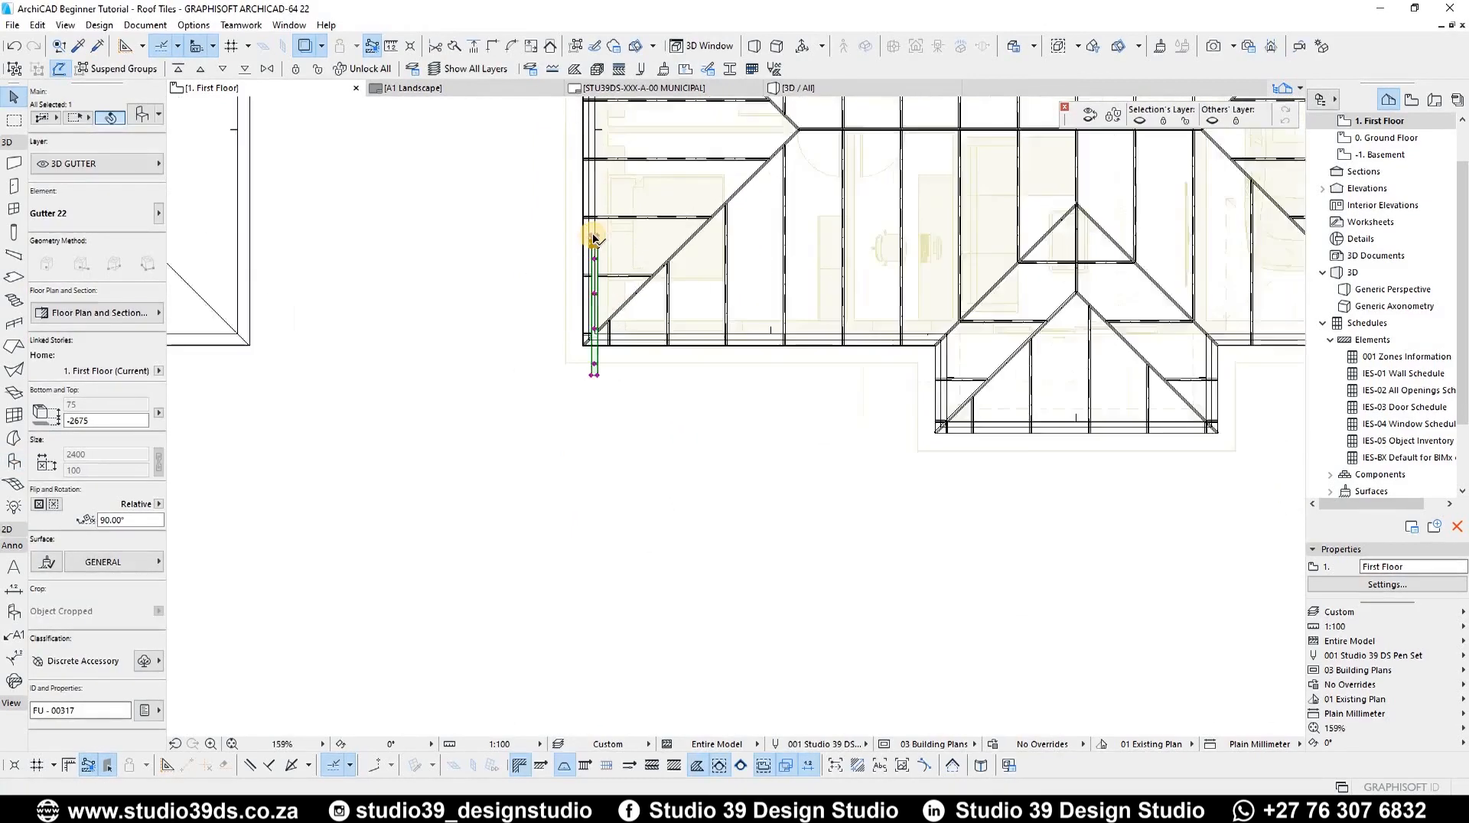
{"action": "key", "text": "ctrl+d"}
{"action": "left_click", "coordinate": [586, 205]}
{"action": "scroll", "coordinate": [581, 201], "scroll_direction": "down", "scroll_amount": 5}
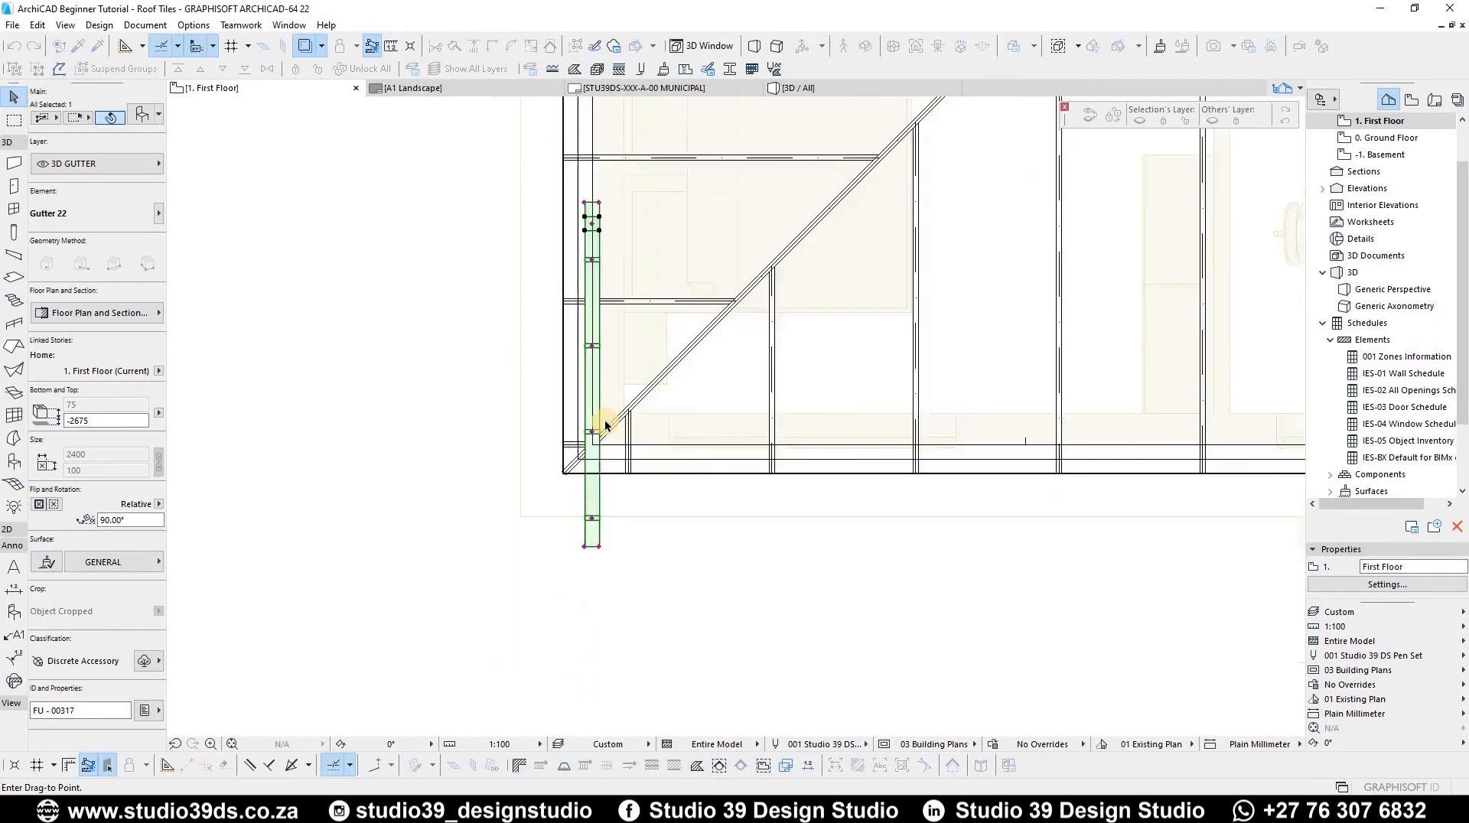
{"action": "left_click", "coordinate": [597, 411]}
Step: Rotate the gutter 90° about its end so it runs horizontally along the eaves
{"action": "scroll", "coordinate": [581, 413], "scroll_direction": "up", "scroll_amount": 3}
{"action": "scroll", "coordinate": [636, 394], "scroll_direction": "up", "scroll_amount": 1}
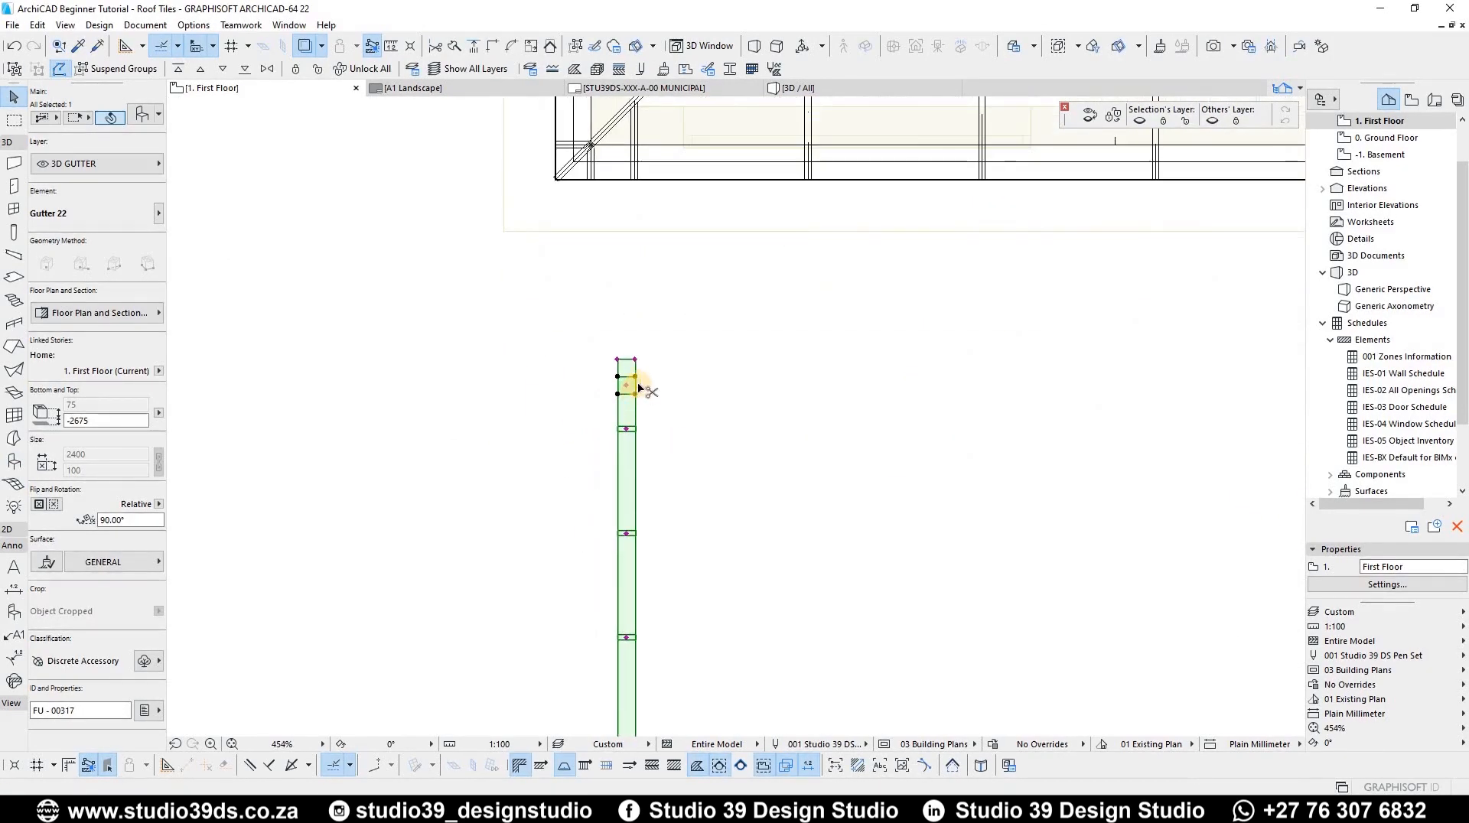
{"action": "key", "text": "ctrl+e"}
{"action": "left_click", "coordinate": [636, 358]}
{"action": "left_click", "coordinate": [635, 470]}
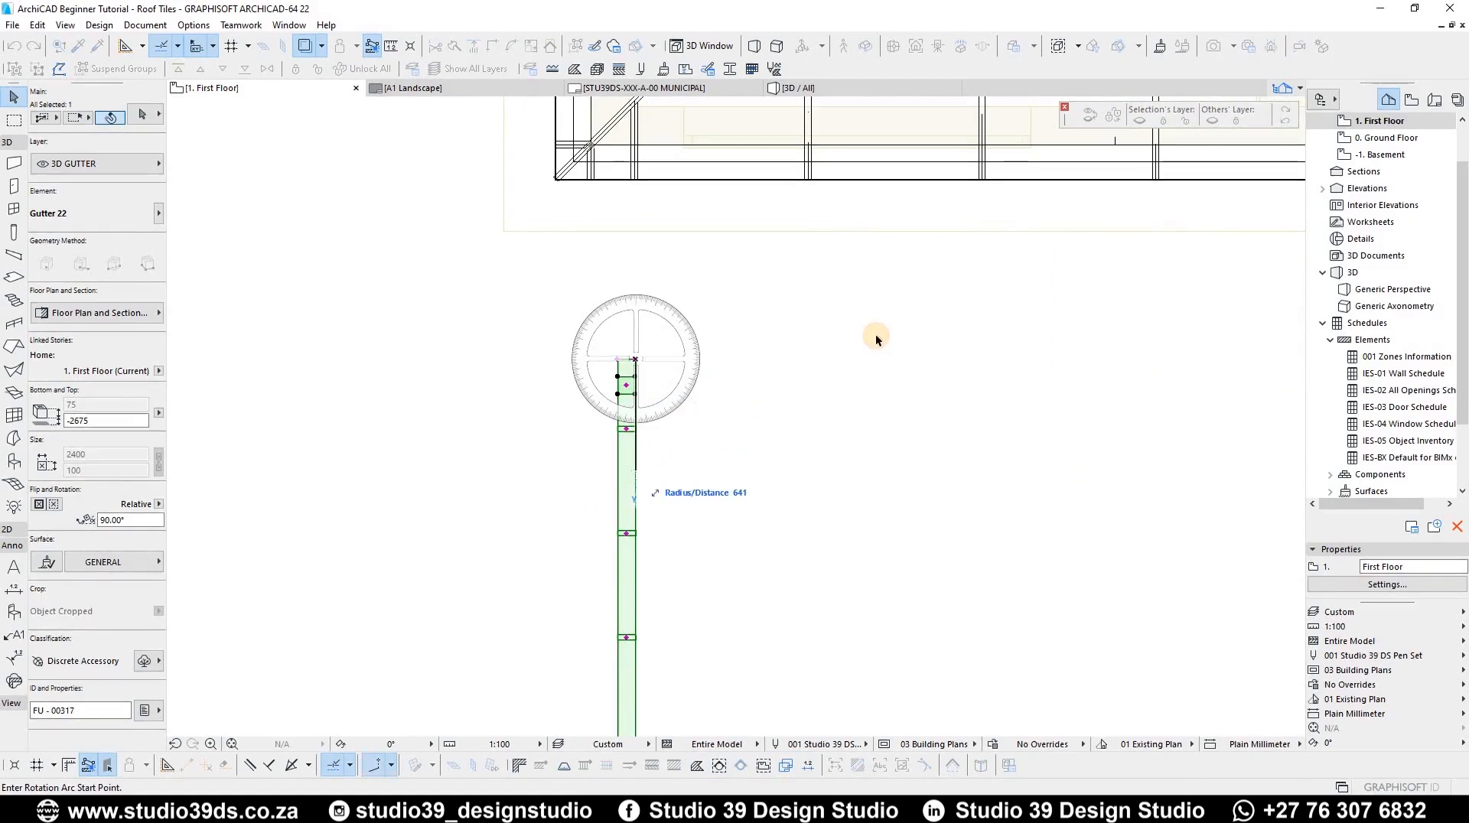
{"action": "left_click", "coordinate": [843, 358]}
Step: Drag the rotated gutter to sit just below the eaves line at the corner
{"action": "key", "text": "ctrl+d"}
{"action": "left_click", "coordinate": [686, 361]}
{"action": "scroll", "coordinate": [617, 199], "scroll_direction": "up", "scroll_amount": 5}
{"action": "middle_click_drag", "start_coordinate": [617, 201], "coordinate": [600, 301]}
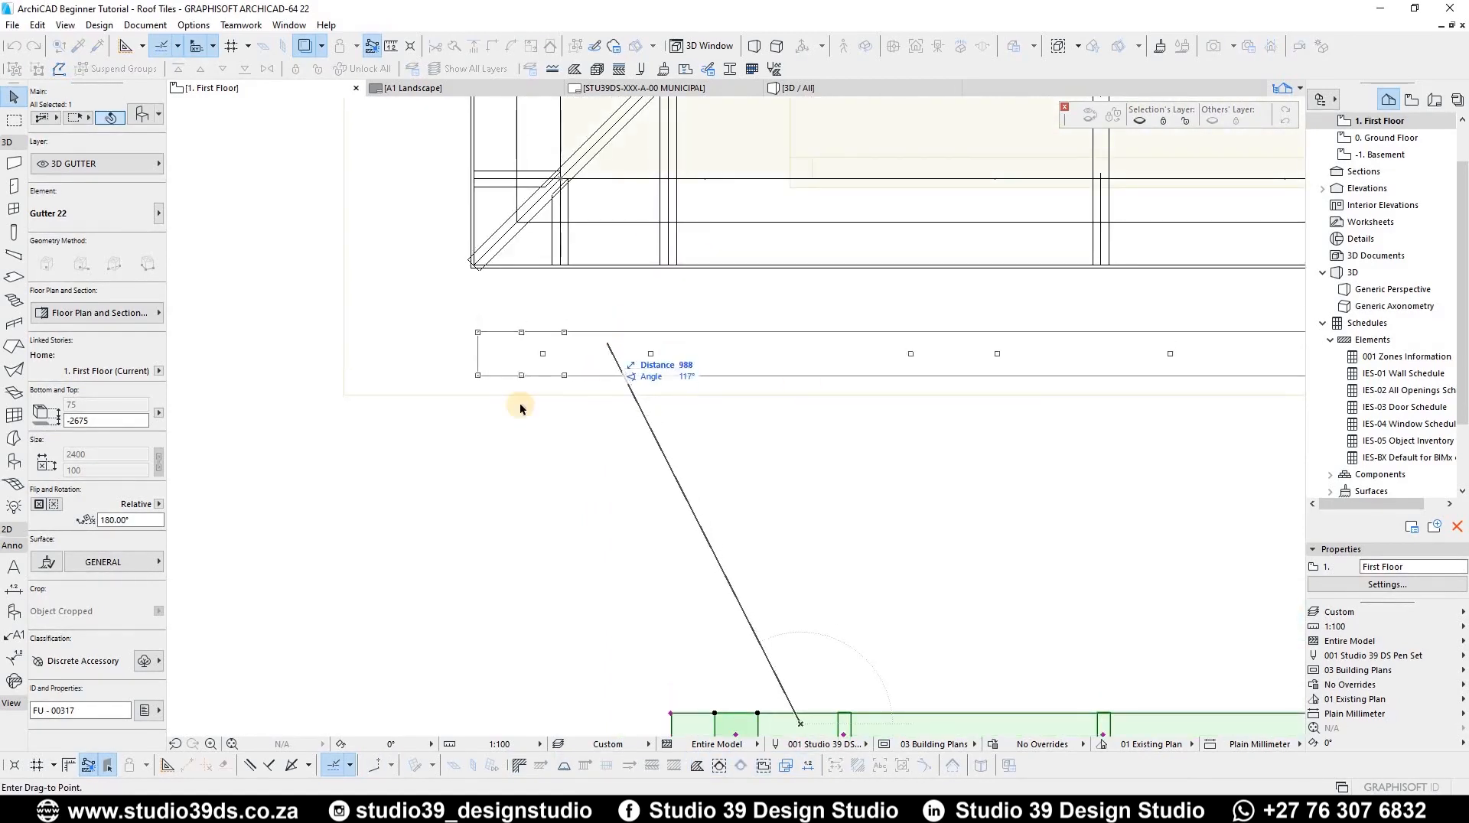
{"action": "left_click", "coordinate": [525, 380]}
{"action": "scroll", "coordinate": [525, 383], "scroll_direction": "down", "scroll_amount": 5}
{"action": "scroll", "coordinate": [692, 379], "scroll_direction": "up", "scroll_amount": 3}
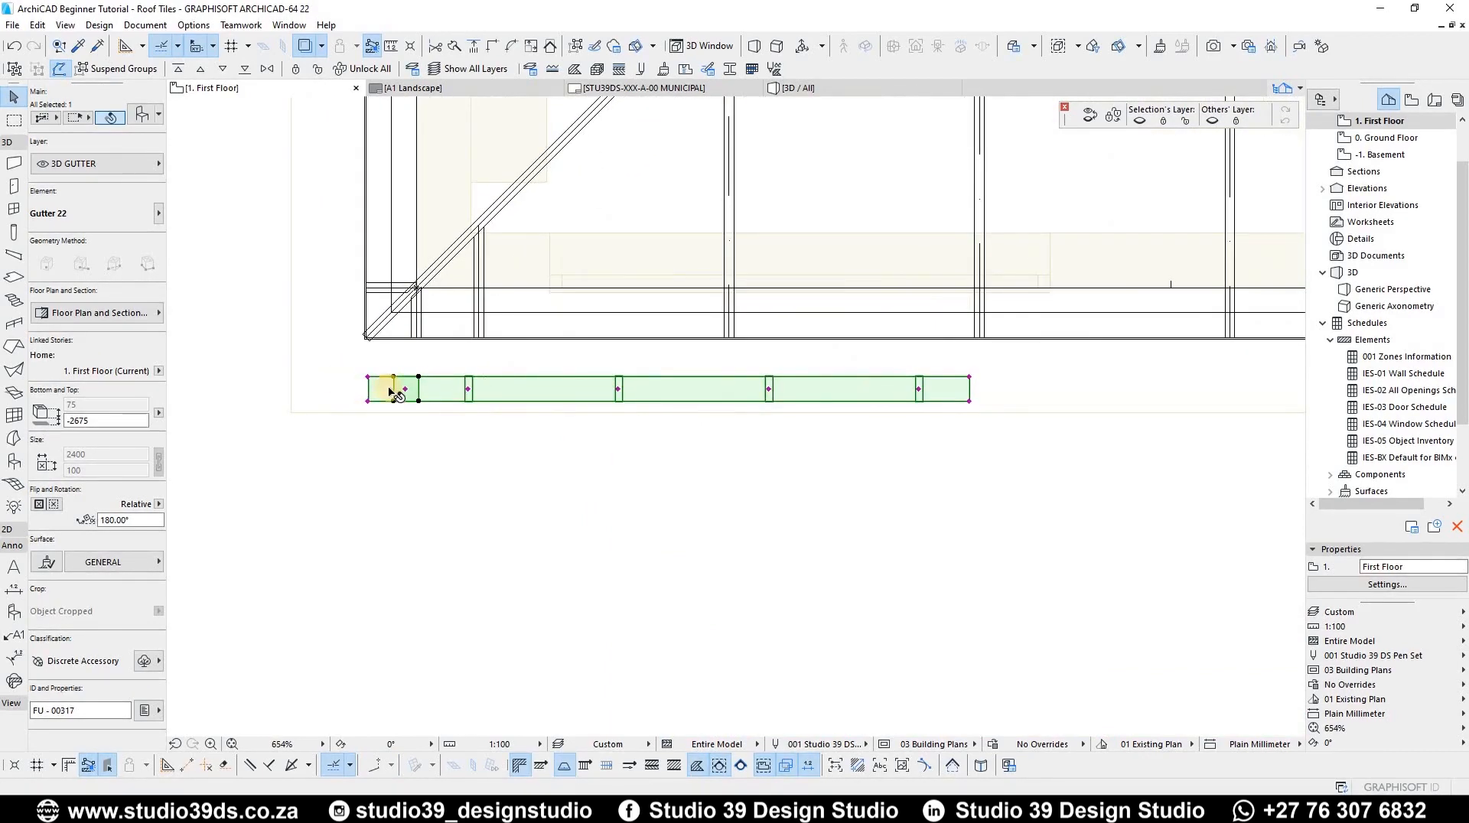
{"action": "key", "text": "Escape"}
Step: In the 3D view, raise the gutter up to the fascia beneath the roof eaves
{"action": "key", "text": "F3"}
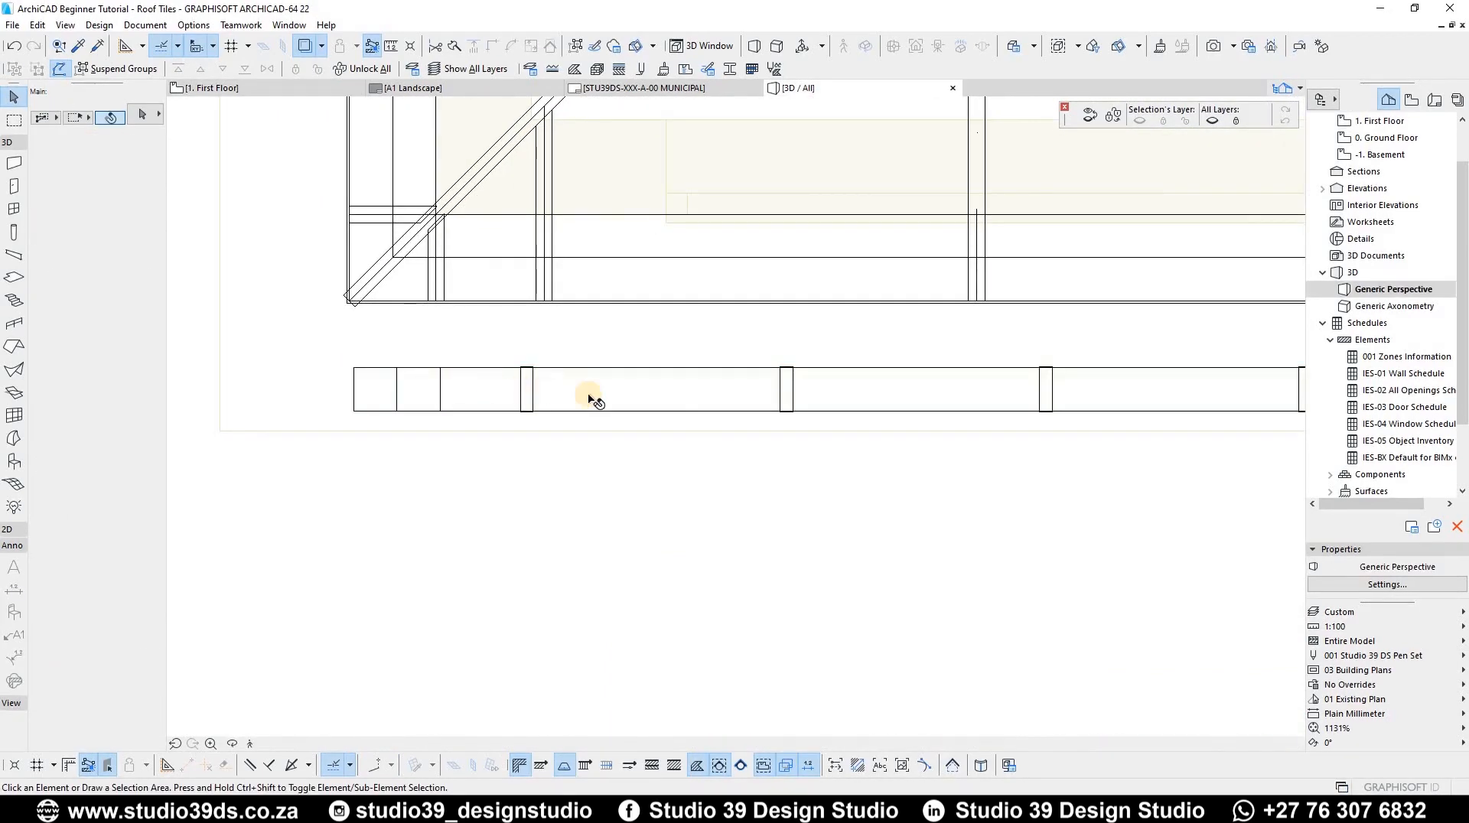
{"action": "scroll", "coordinate": [563, 626], "scroll_direction": "up", "scroll_amount": 5}
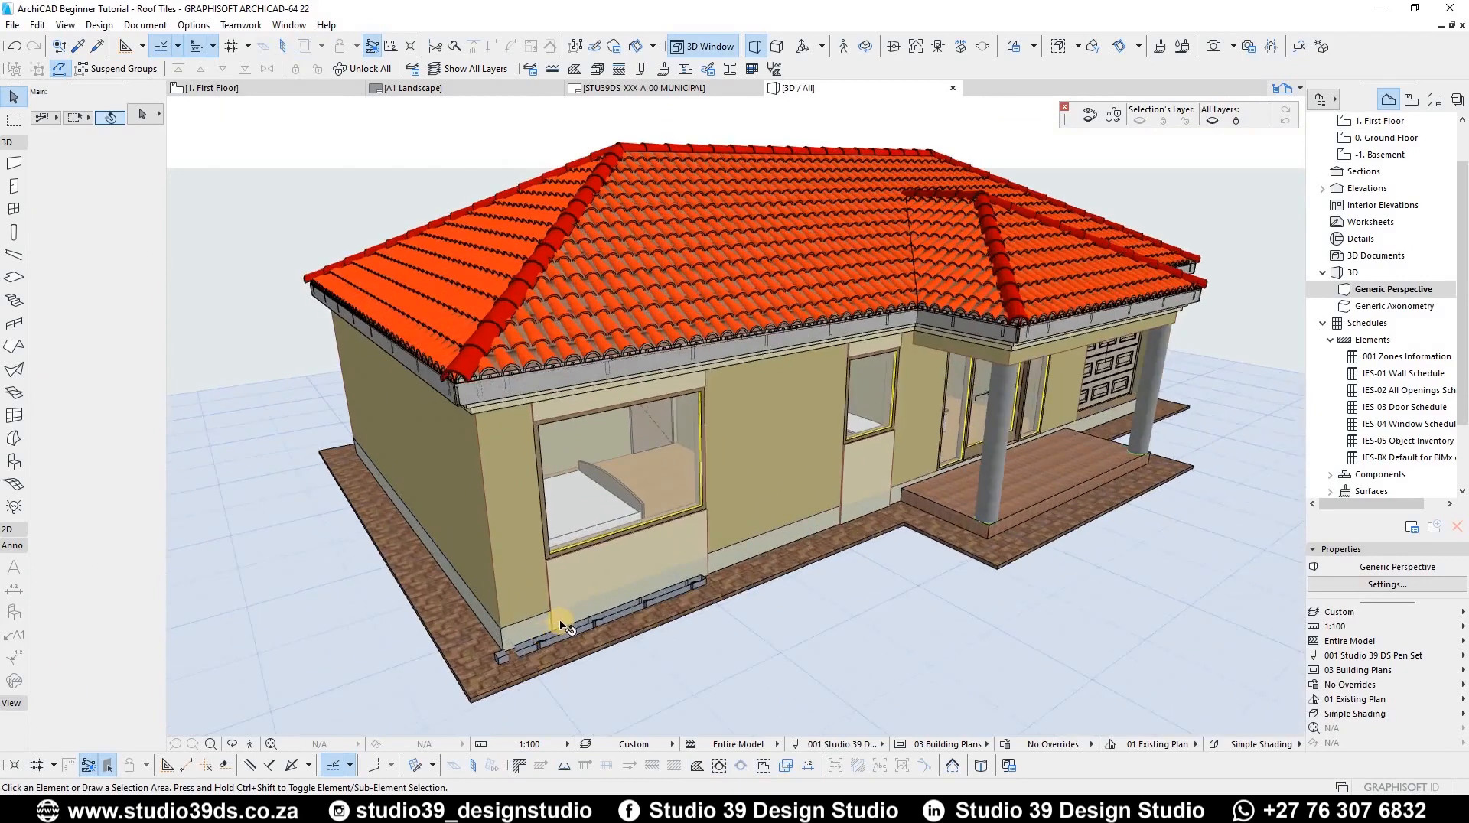
{"action": "left_click", "coordinate": [563, 626]}
{"action": "left_click", "coordinate": [557, 625]}
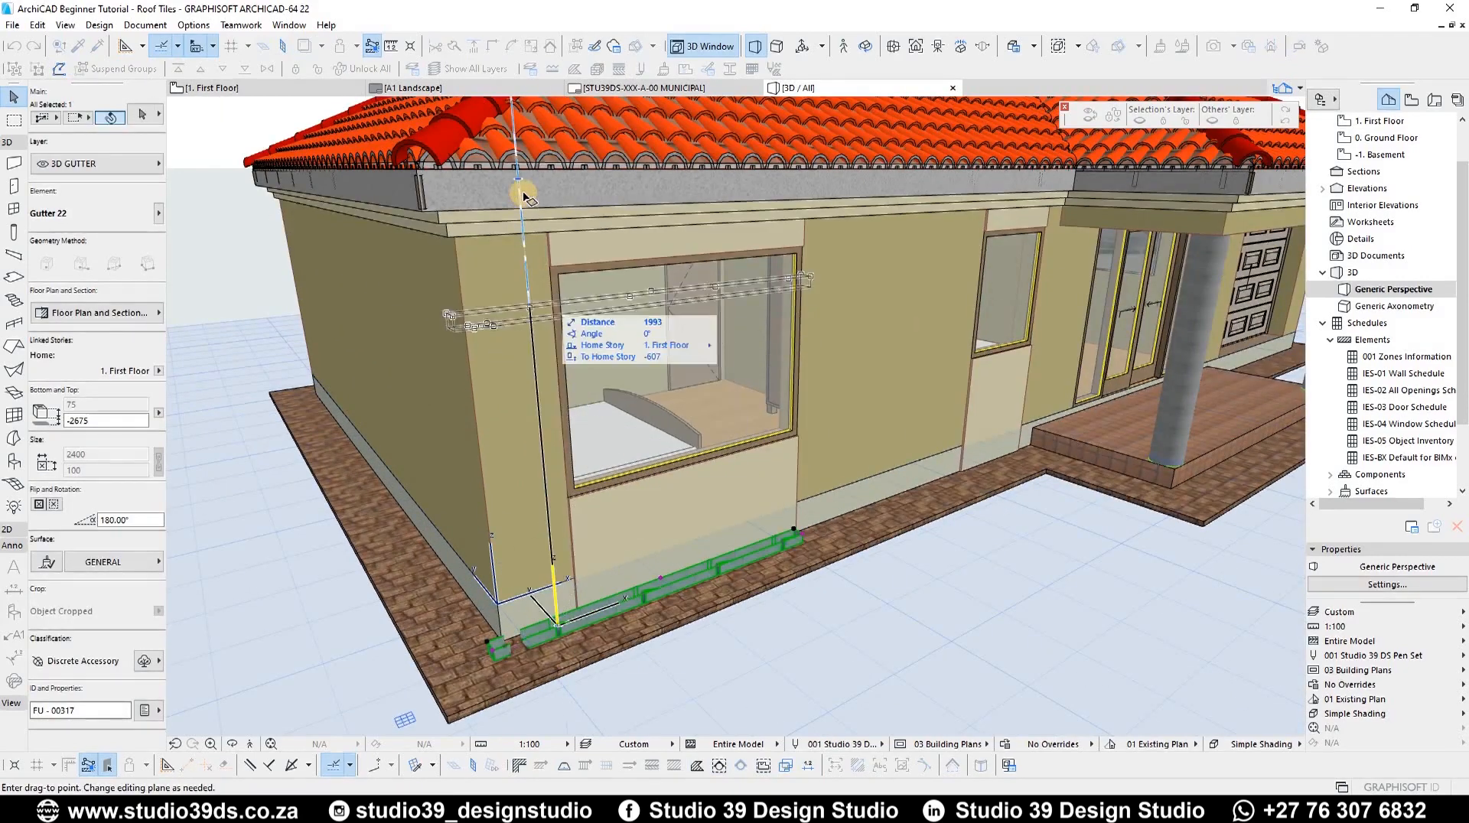
{"action": "left_click", "coordinate": [430, 184]}
{"action": "middle_click_drag", "start_coordinate": [472, 258], "coordinate": [657, 175], "text": "shift"}
{"action": "scroll", "coordinate": [623, 242], "scroll_direction": "up", "scroll_amount": 2}
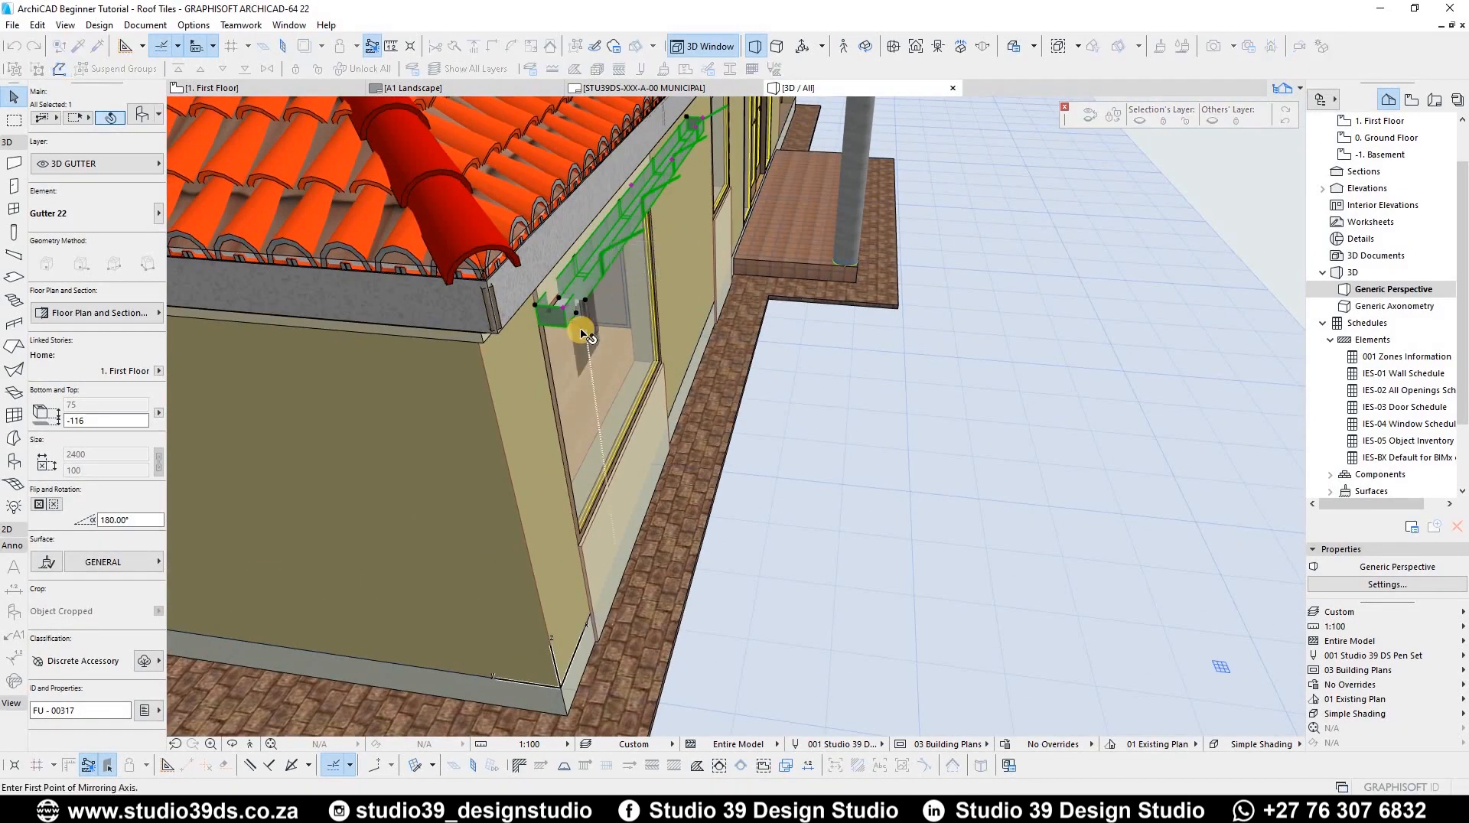
{"action": "key", "text": "Escape"}
Step: In the floor plan, mirror the gutter about a horizontal axis along its length
{"action": "key", "text": "F2"}
{"action": "left_click", "coordinate": [362, 391]}
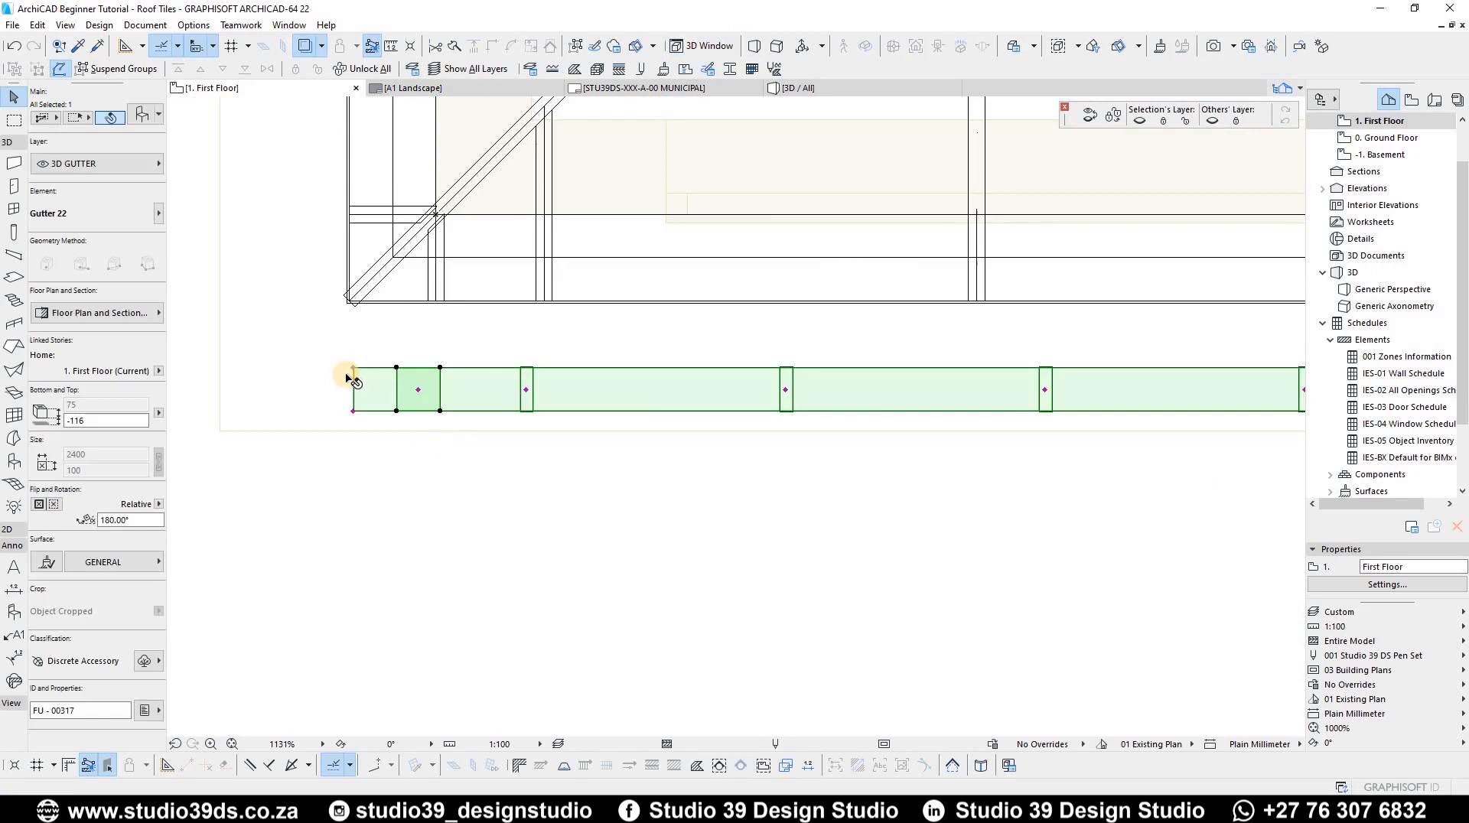
{"action": "scroll", "coordinate": [344, 383], "scroll_direction": "down", "scroll_amount": 3}
{"action": "key", "text": "ctrl+m"}
{"action": "left_click", "coordinate": [381, 381]}
{"action": "left_click", "coordinate": [512, 381]}
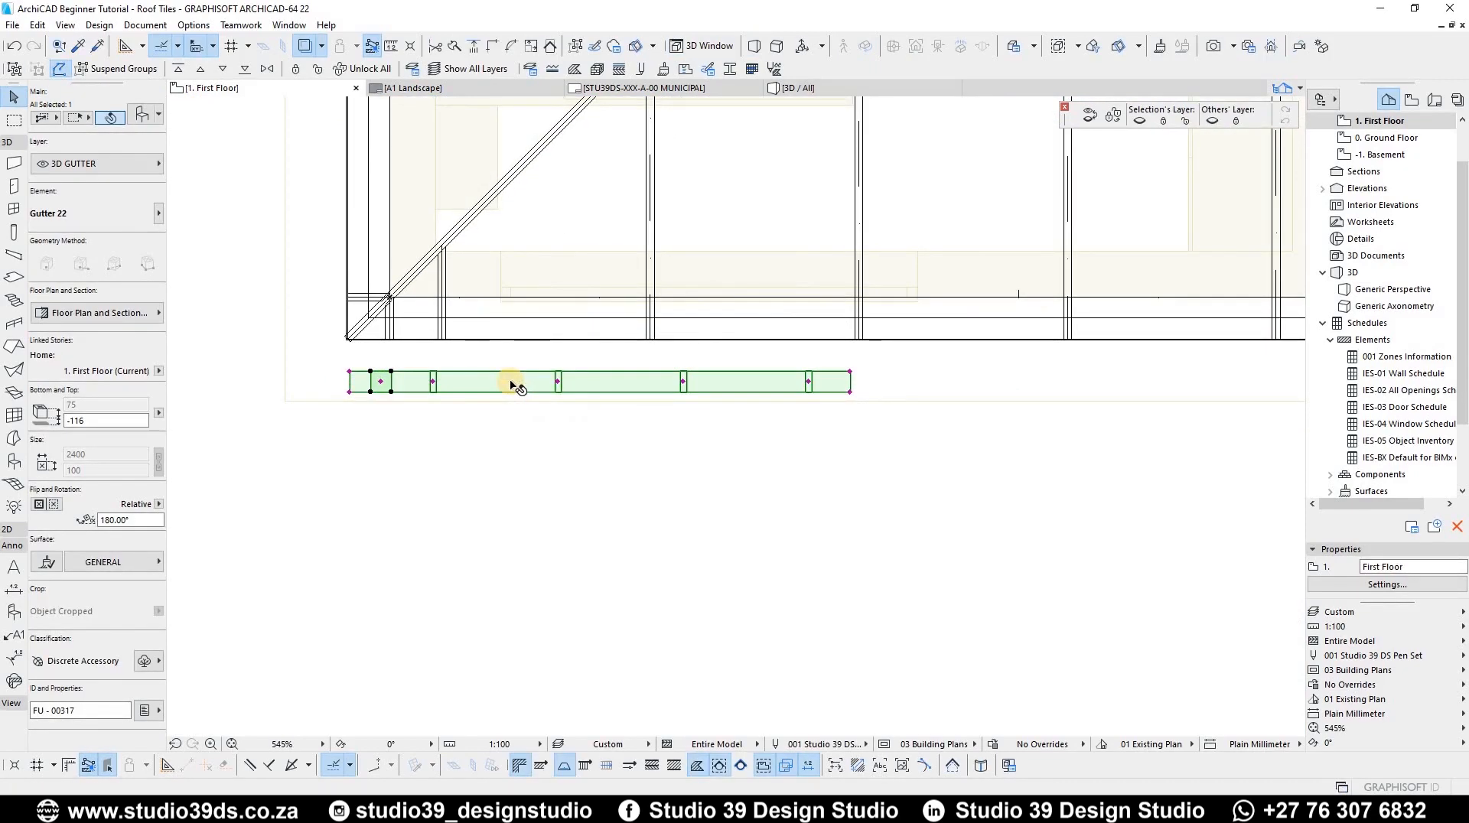
Step: Rotate the gutter 180° about its left end and return to the 3D view
{"action": "key", "text": "ctrl+e"}
{"action": "left_click", "coordinate": [381, 381]}
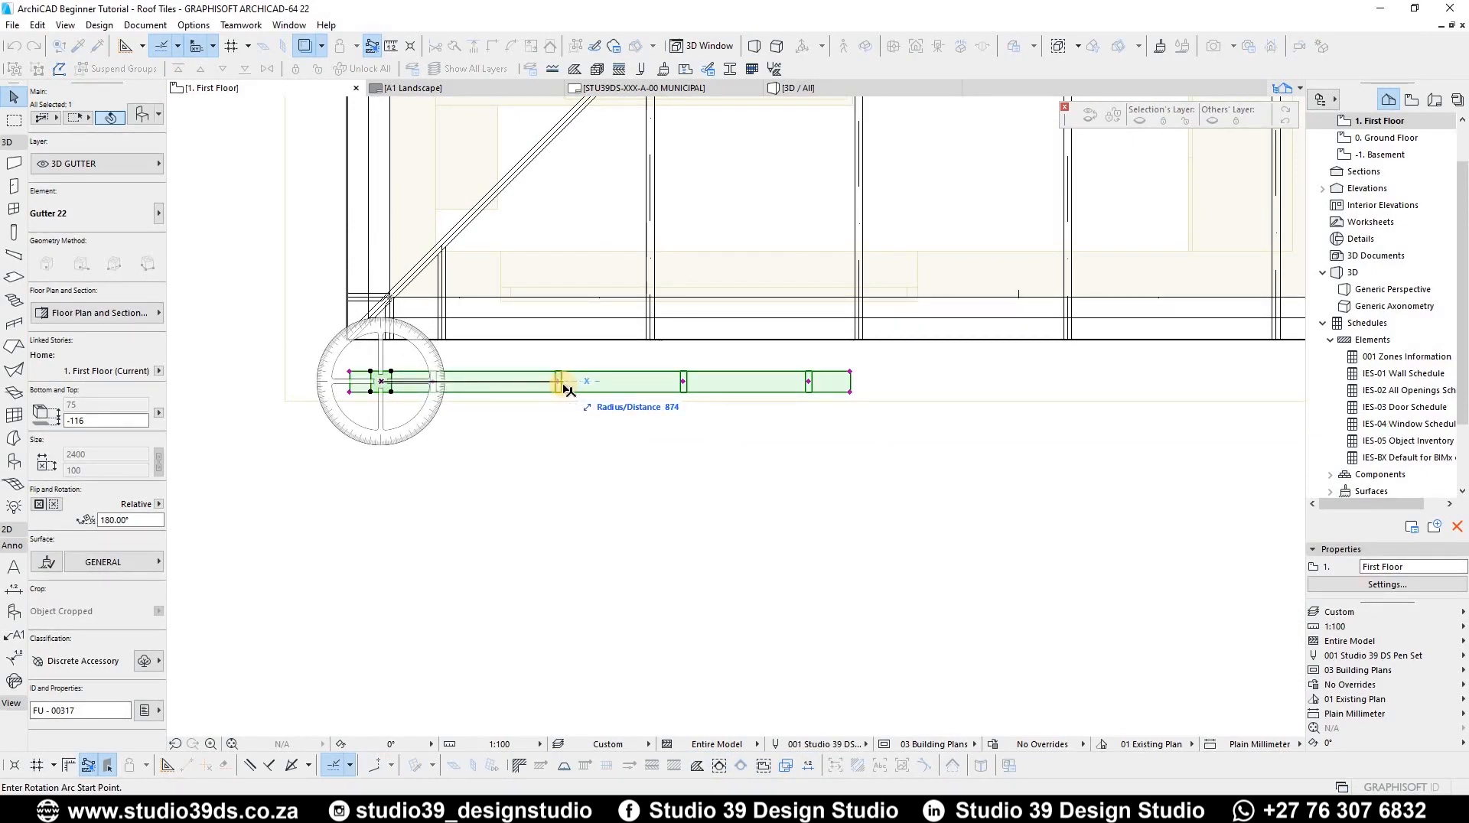
{"action": "left_click", "coordinate": [566, 388]}
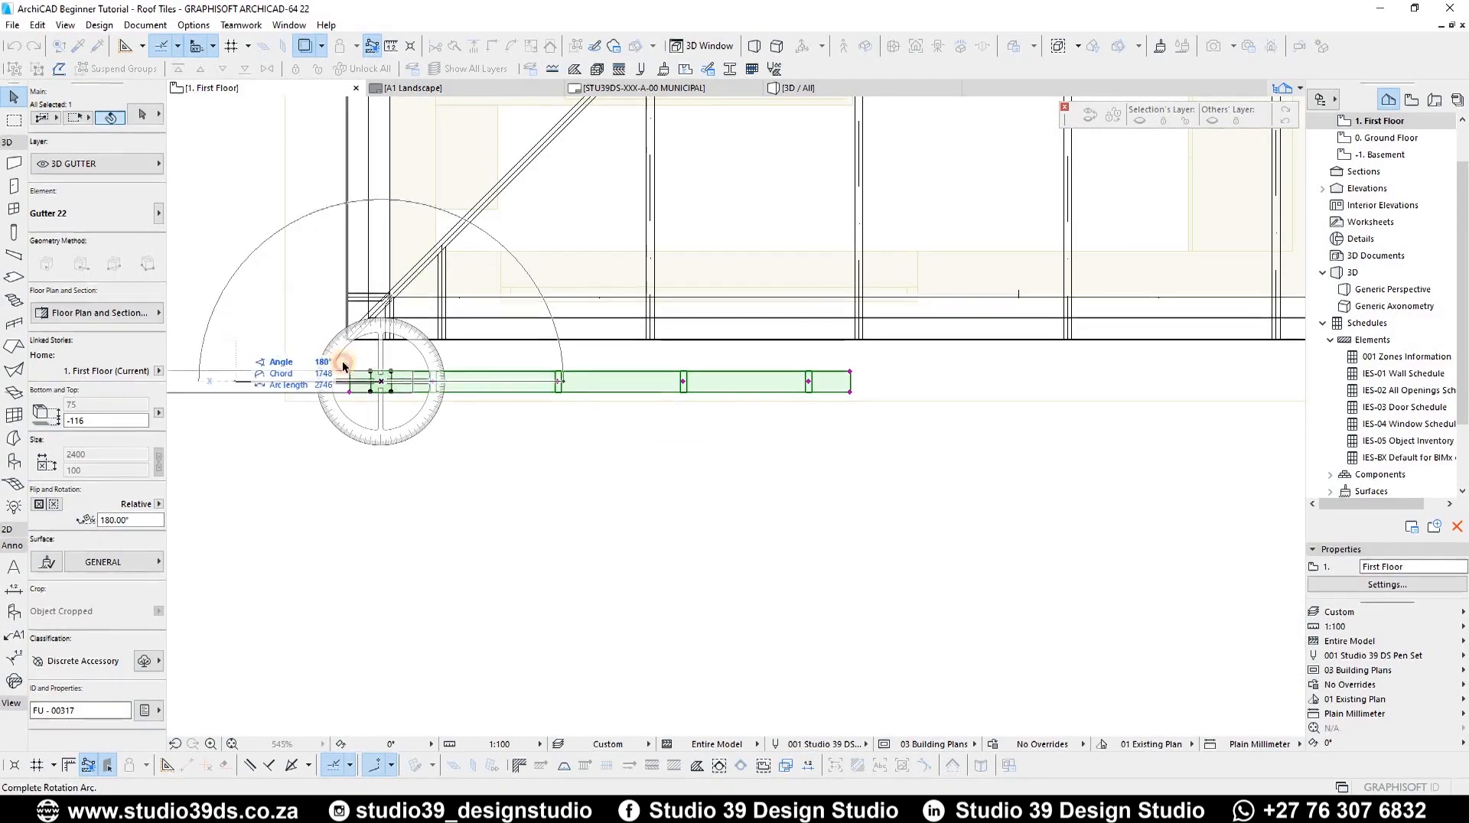
{"action": "left_click", "coordinate": [230, 381]}
{"action": "scroll", "coordinate": [544, 383], "scroll_direction": "down", "scroll_amount": 3}
{"action": "scroll", "coordinate": [535, 379], "scroll_direction": "up", "scroll_amount": 5}
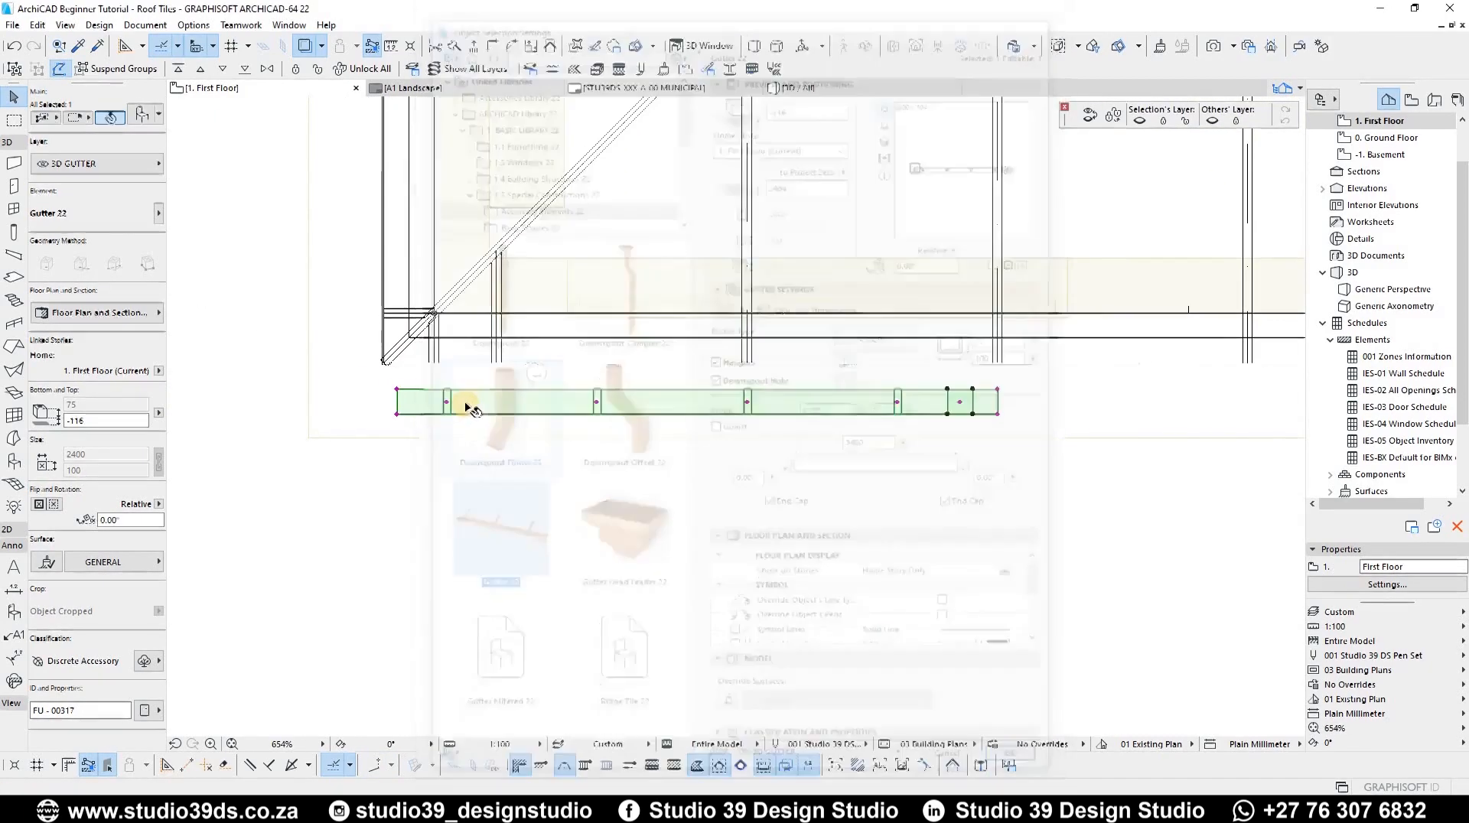
{"action": "key", "text": "F3"}
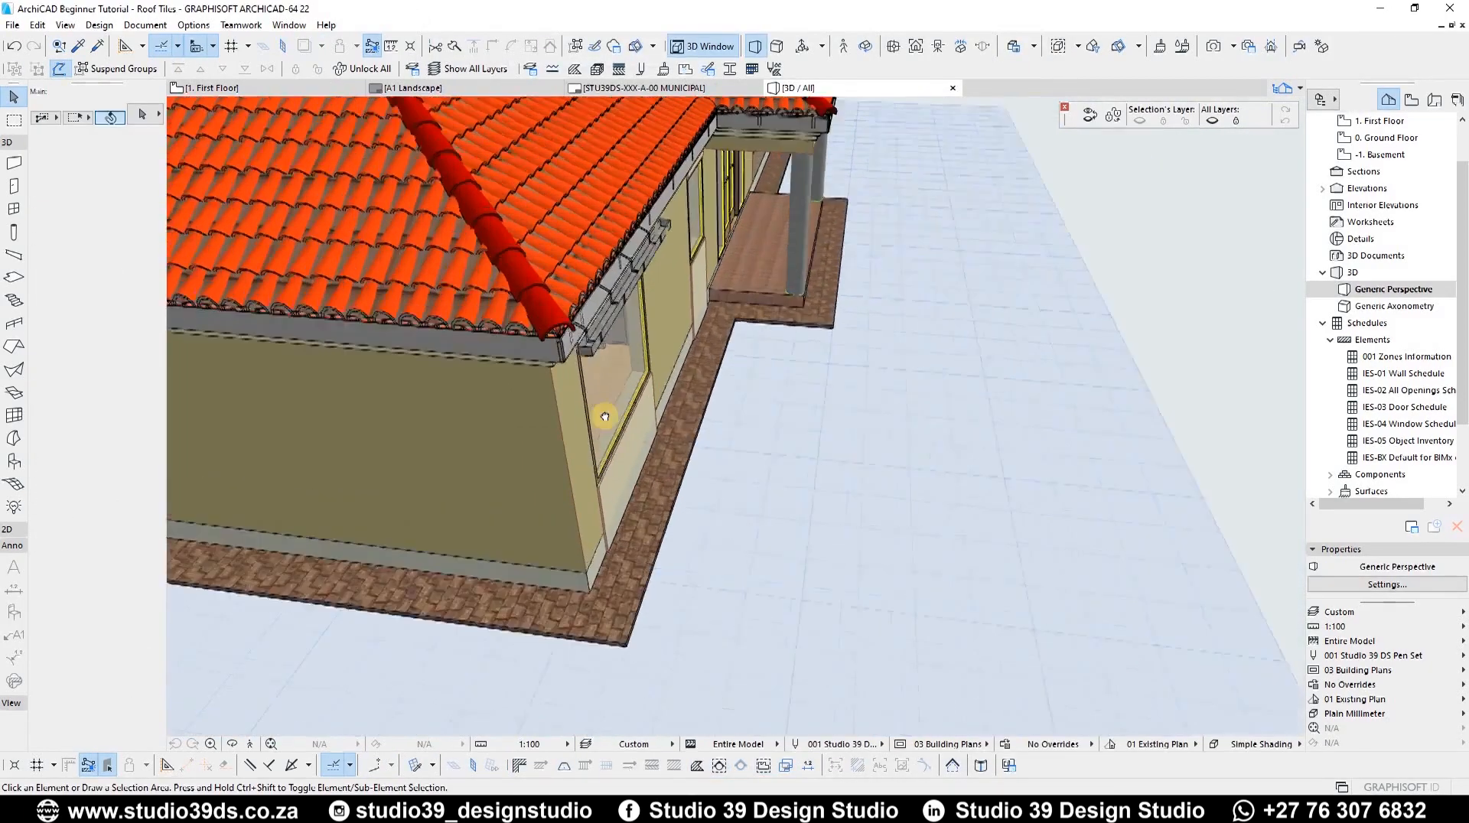
Step: Select the gutter below the eaves at the corner and switch off its end caps in its settings
{"action": "scroll", "coordinate": [597, 398], "scroll_direction": "up", "scroll_amount": 5}
{"action": "scroll", "coordinate": [590, 384], "scroll_direction": "down", "scroll_amount": 5}
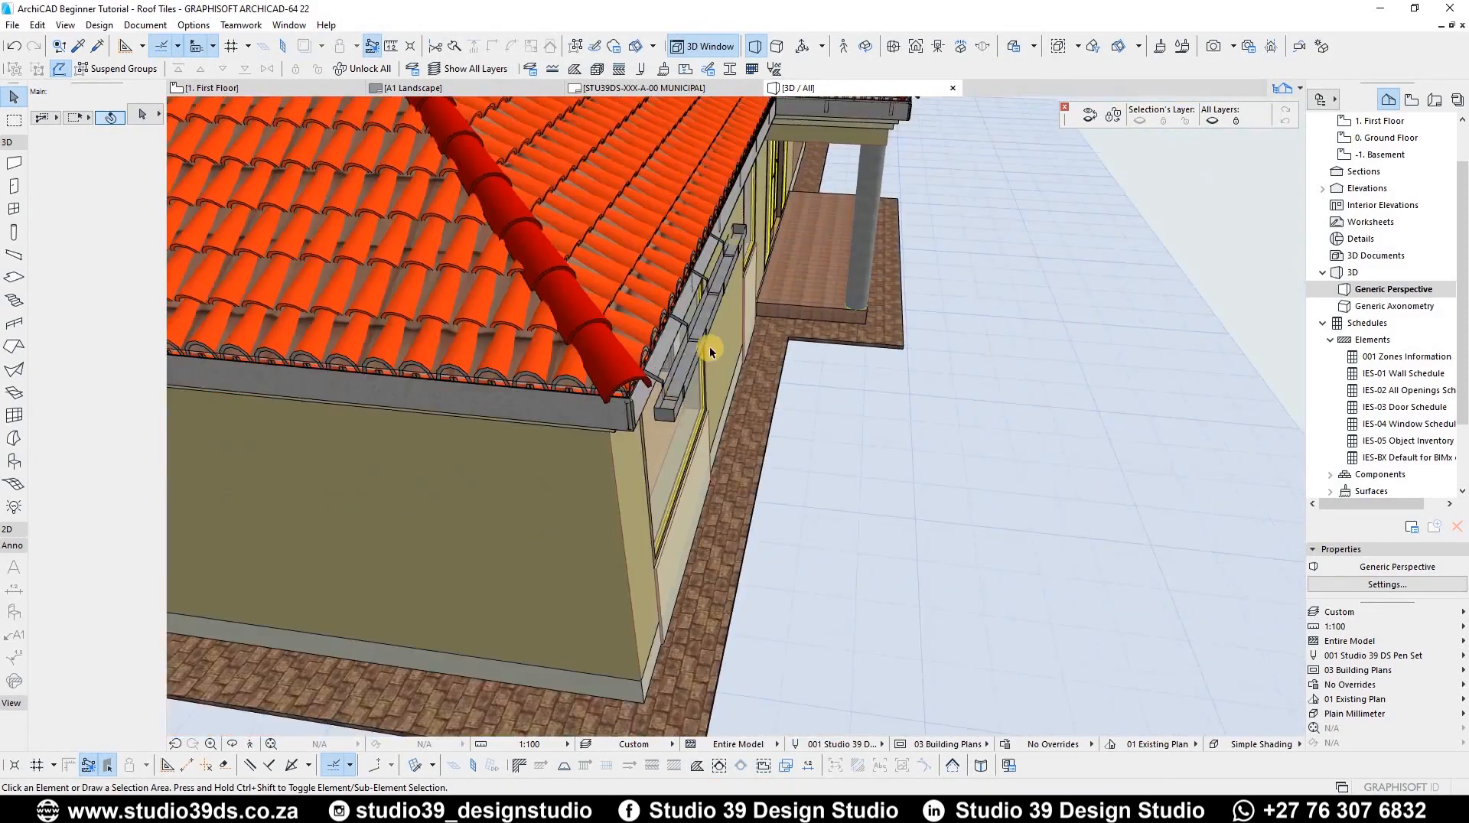
{"action": "scroll", "coordinate": [624, 322], "scroll_direction": "up", "scroll_amount": 2}
{"action": "middle_click_drag", "start_coordinate": [677, 344], "coordinate": [658, 380]}
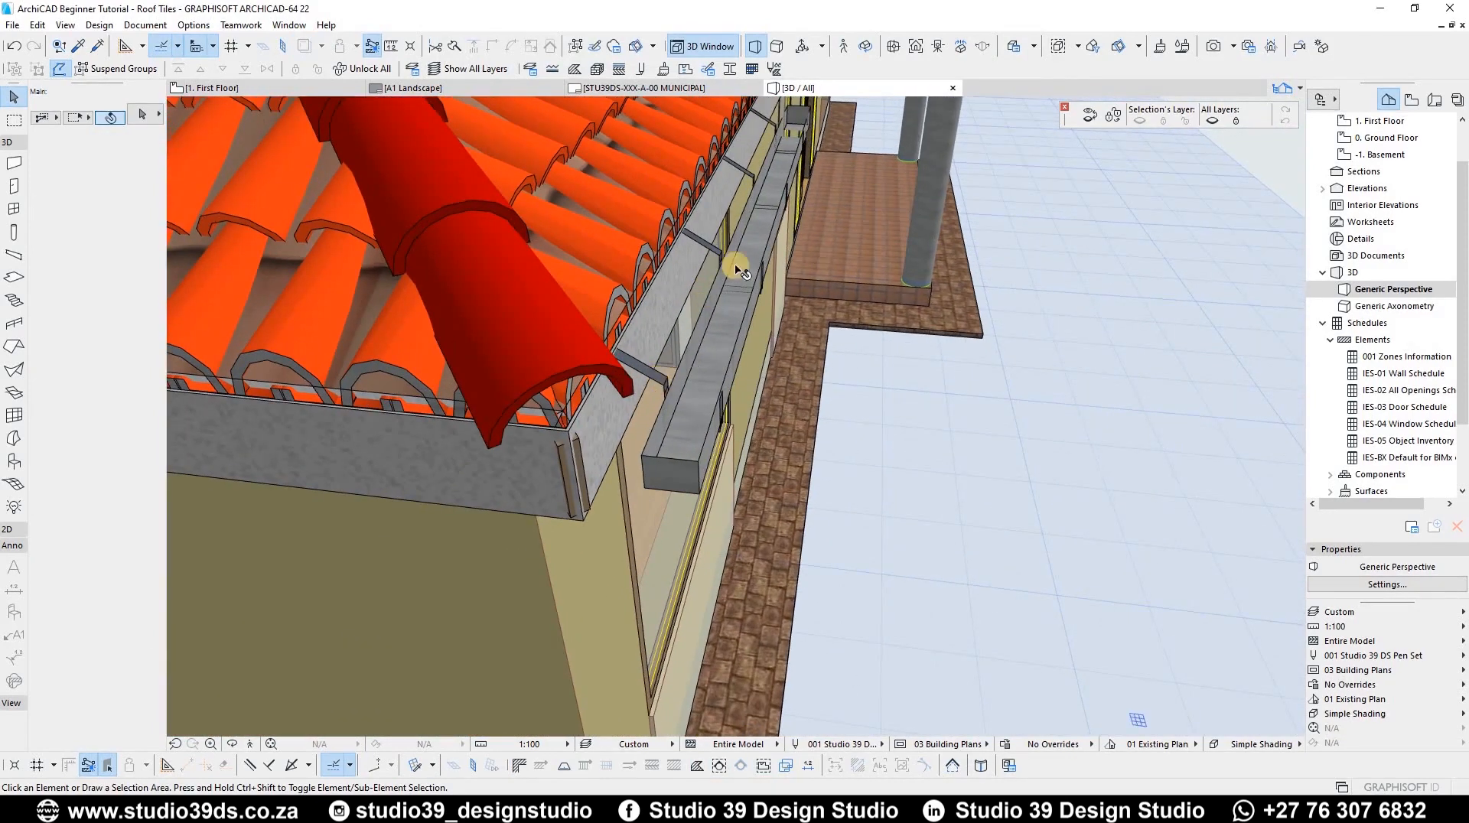
{"action": "middle_click_drag", "start_coordinate": [701, 275], "coordinate": [692, 237], "text": "shift"}
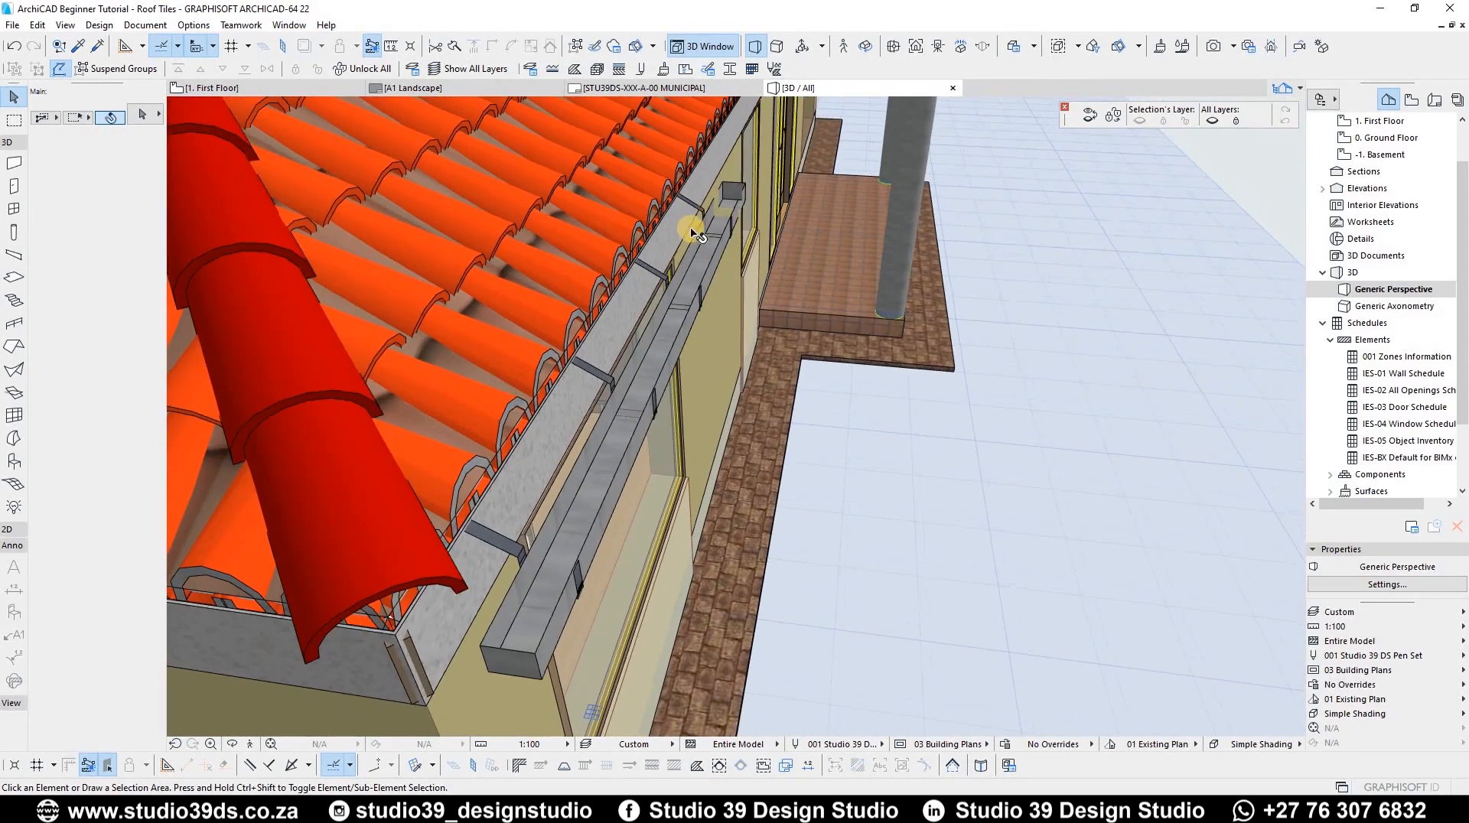
{"action": "left_click", "coordinate": [695, 280]}
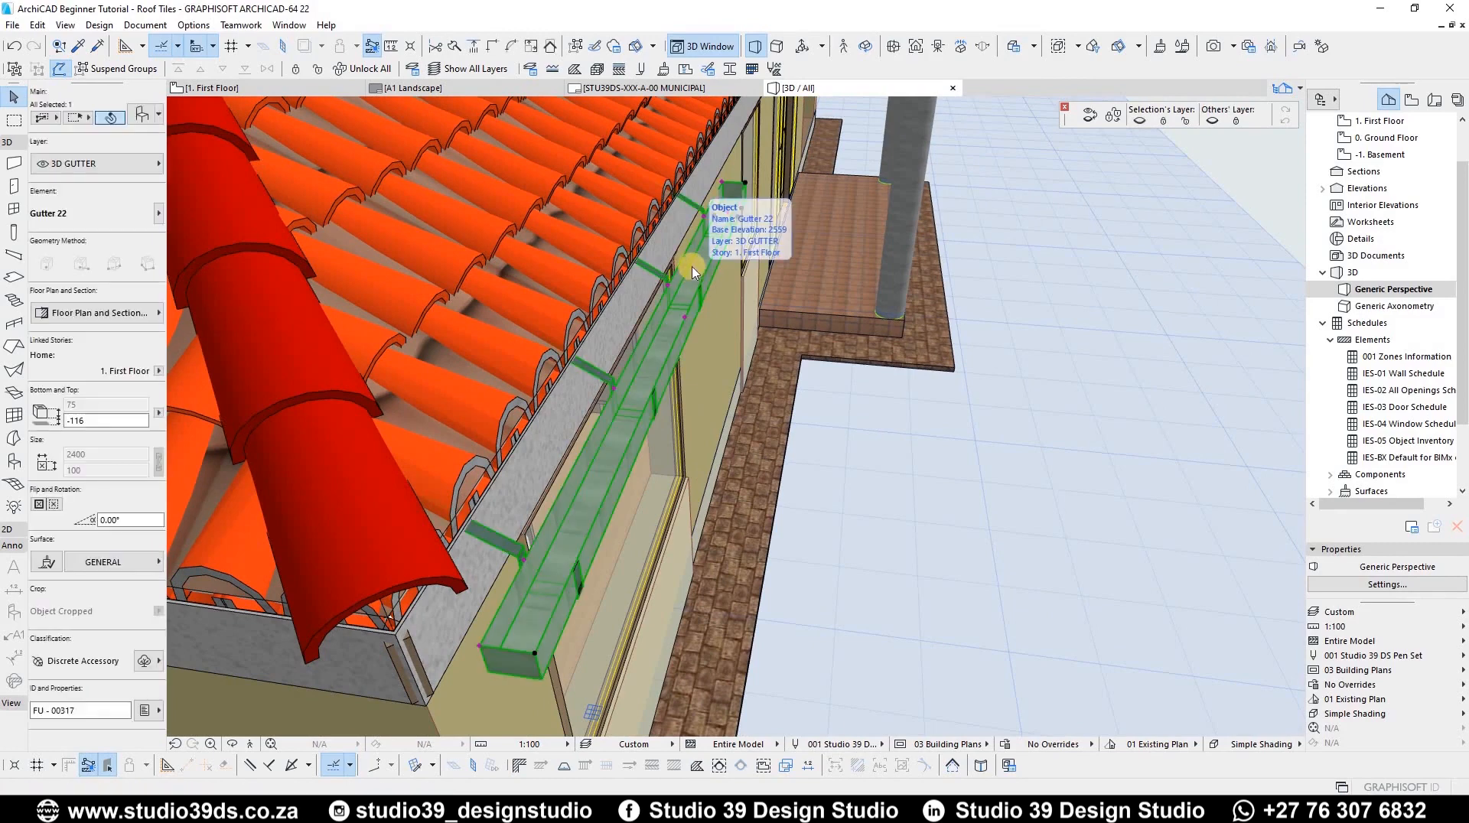
{"action": "scroll", "coordinate": [608, 300], "scroll_direction": "up", "scroll_amount": 10}
{"action": "scroll", "coordinate": [669, 315], "scroll_direction": "down", "scroll_amount": 6}
{"action": "scroll", "coordinate": [607, 288], "scroll_direction": "up", "scroll_amount": 5}
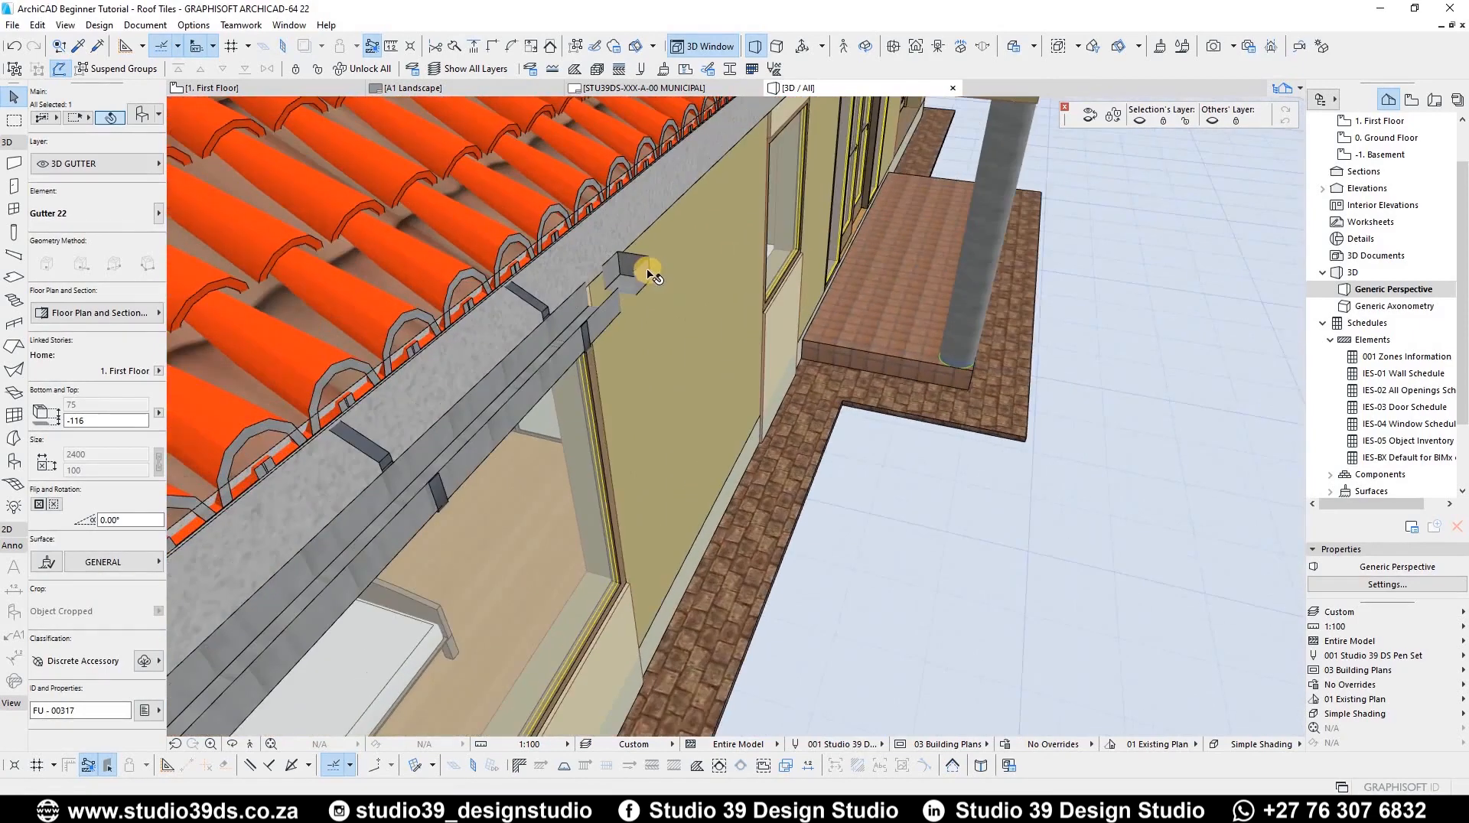
{"action": "scroll", "coordinate": [647, 274], "scroll_direction": "up", "scroll_amount": 2}
{"action": "scroll", "coordinate": [639, 276], "scroll_direction": "up", "scroll_amount": 2}
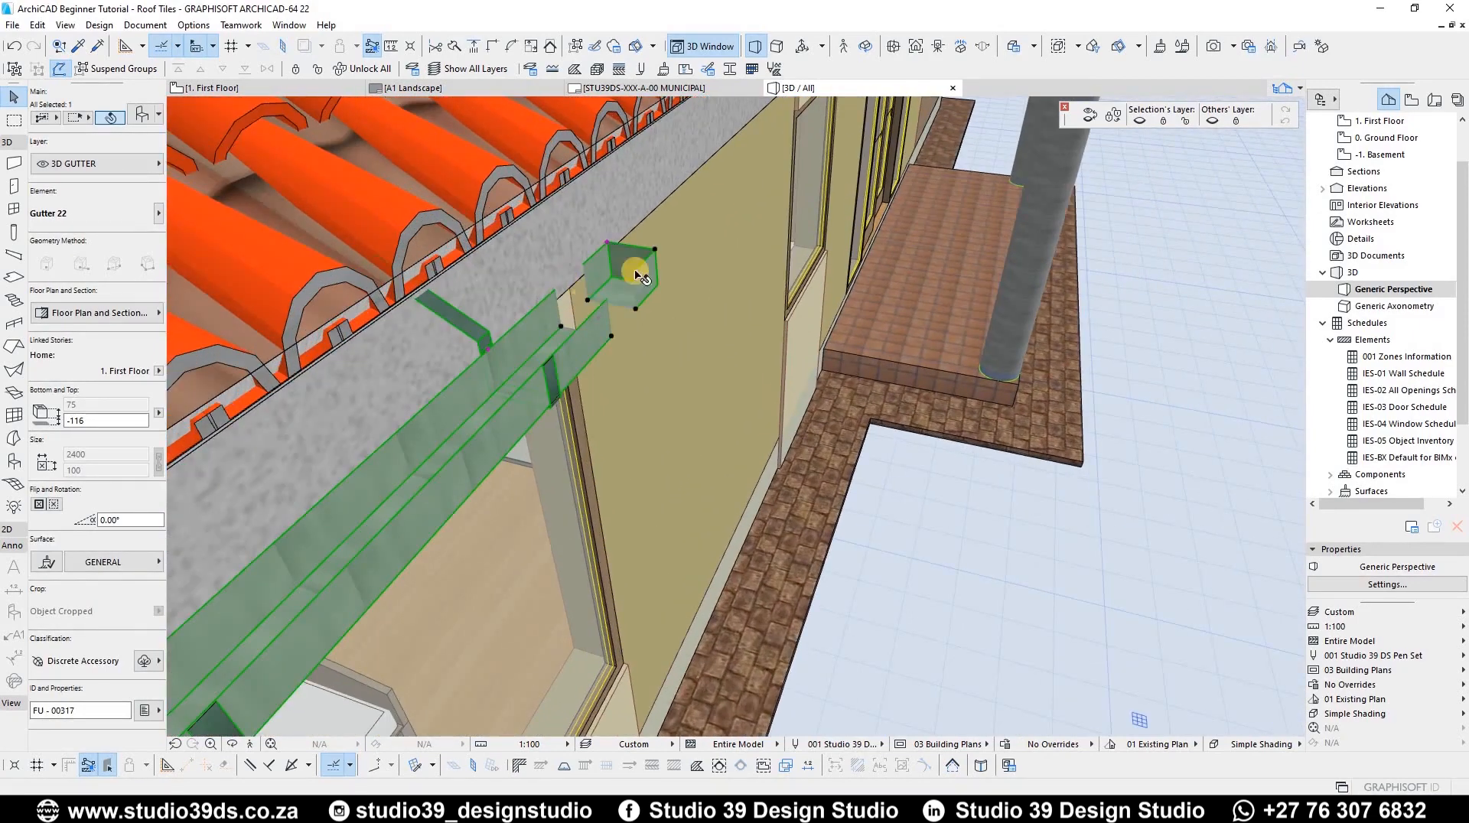
{"action": "scroll", "coordinate": [625, 248], "scroll_direction": "up", "scroll_amount": 4}
{"action": "scroll", "coordinate": [635, 264], "scroll_direction": "down", "scroll_amount": 3}
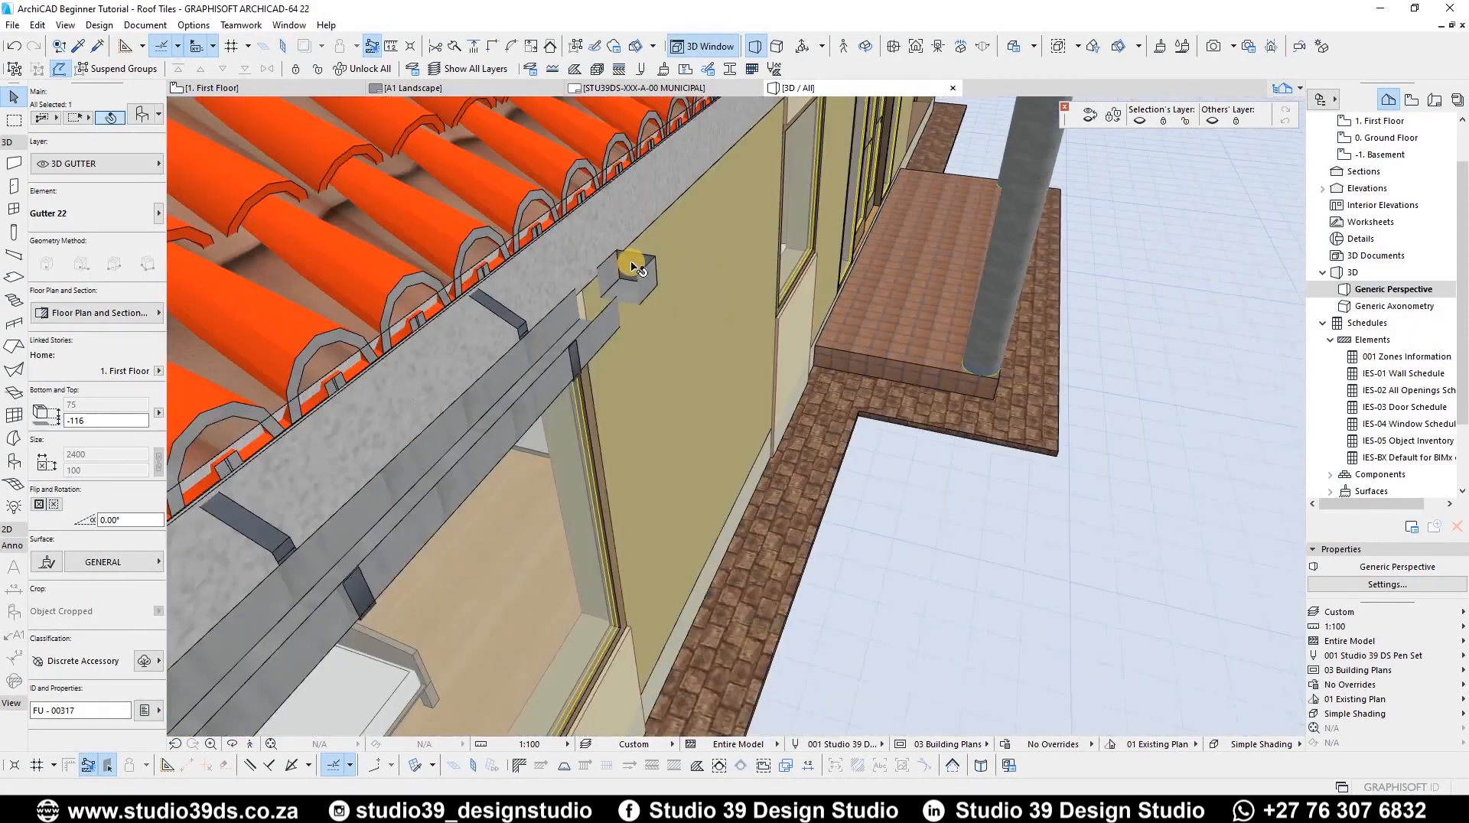
{"action": "scroll", "coordinate": [603, 269], "scroll_direction": "down", "scroll_amount": 5}
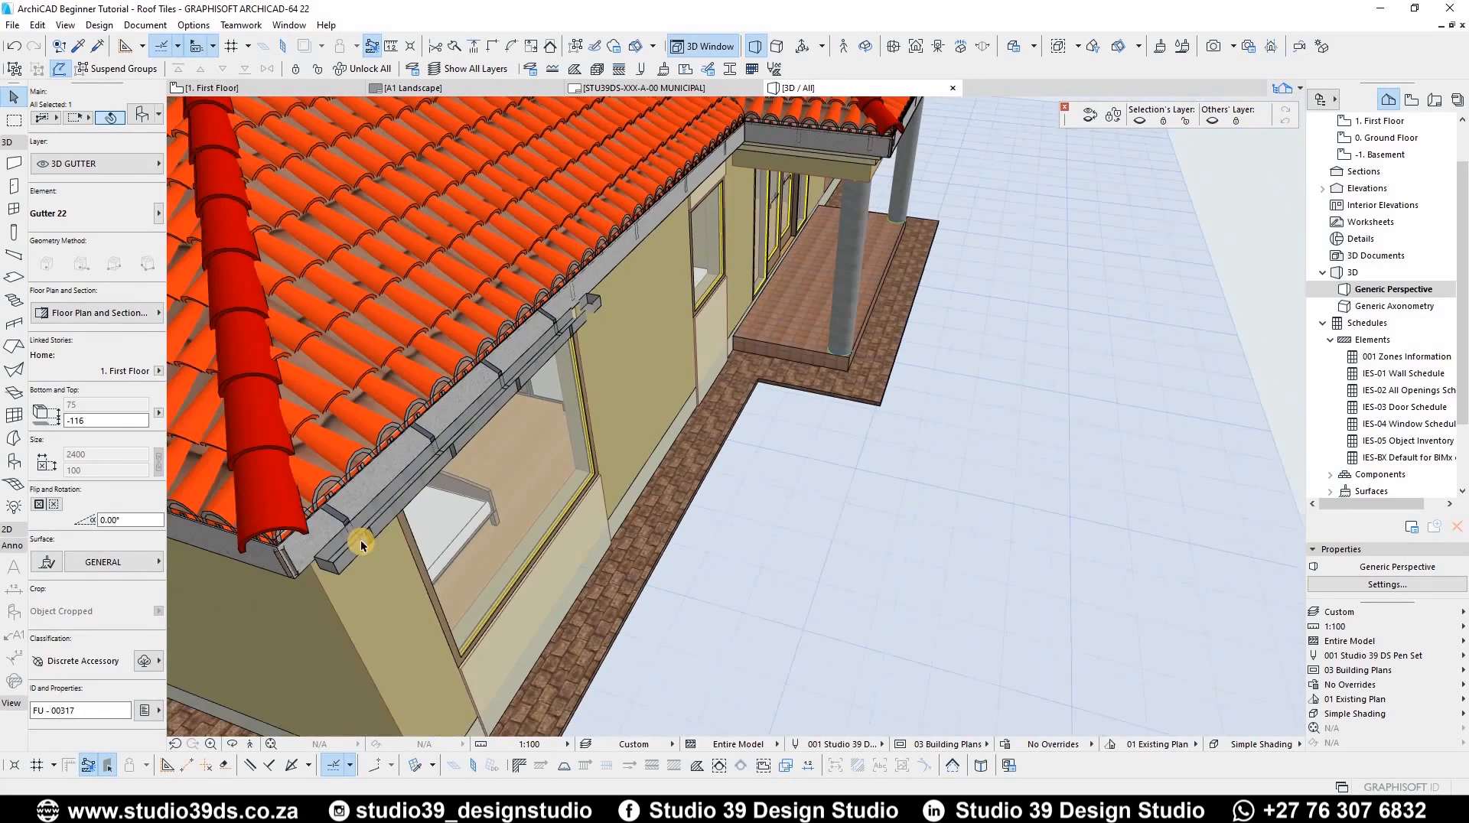
{"action": "scroll", "coordinate": [370, 541], "scroll_direction": "up", "scroll_amount": 2}
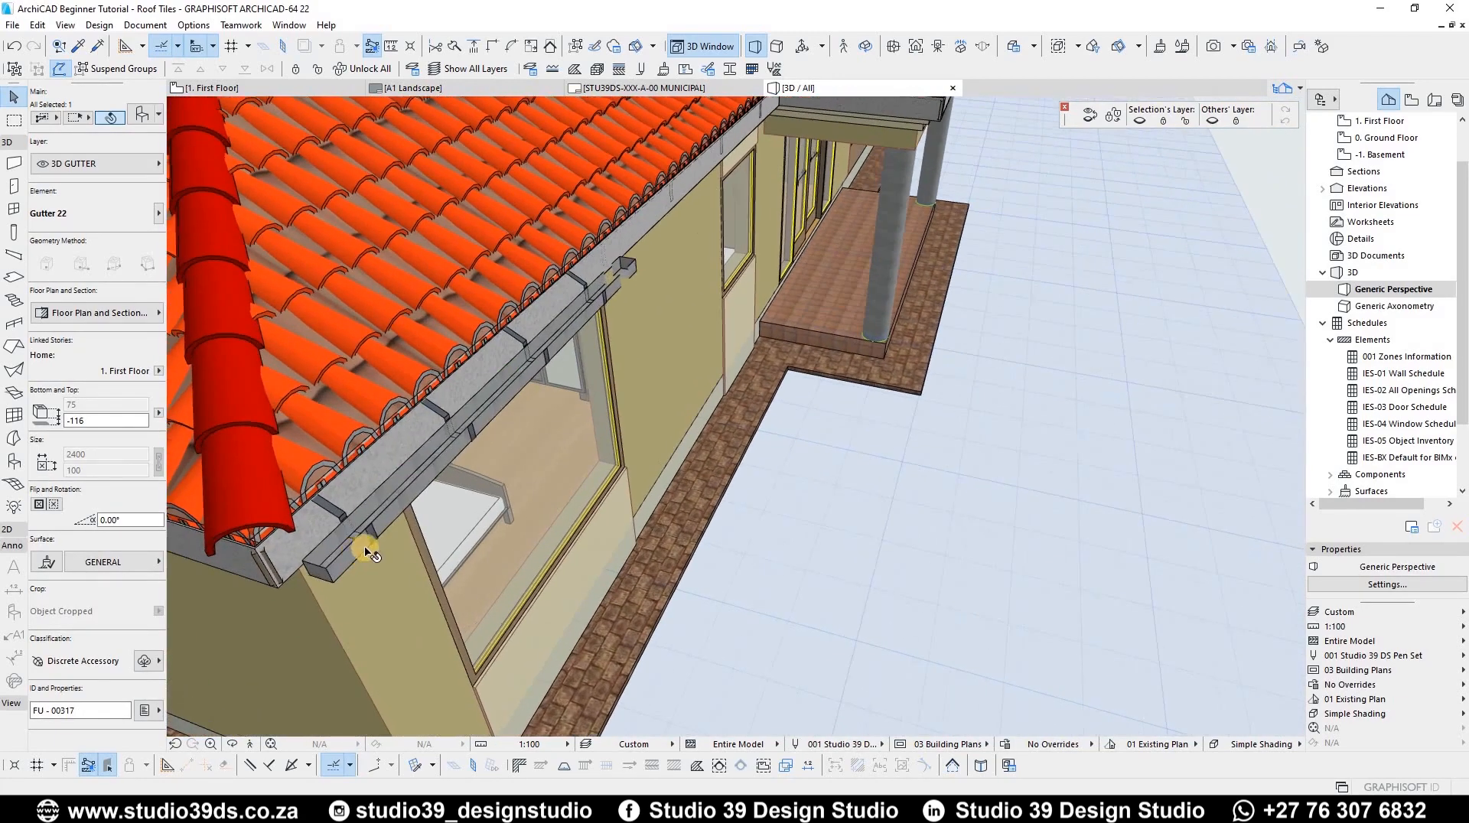
{"action": "double_click", "coordinate": [409, 517]}
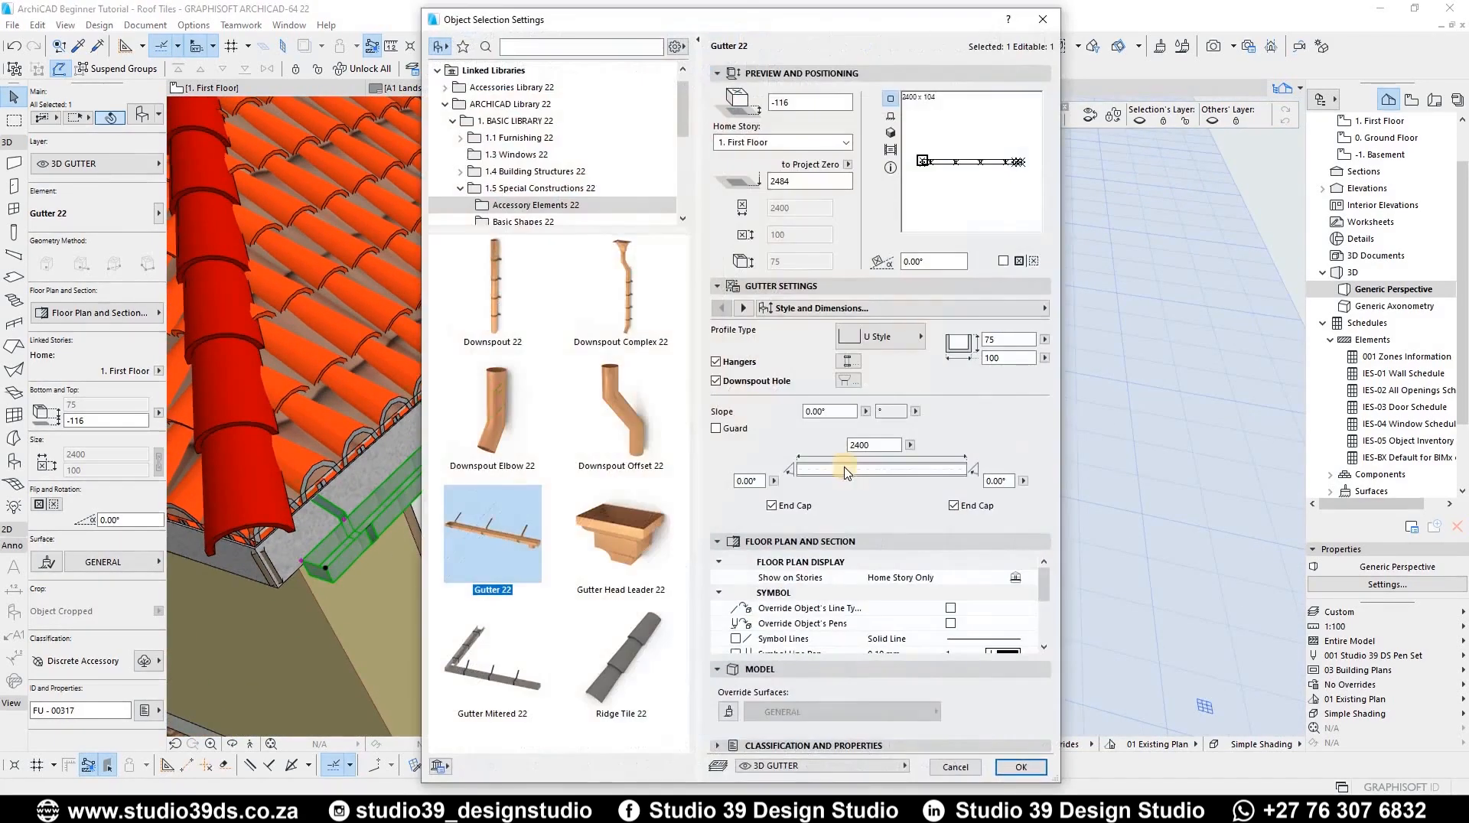
{"action": "left_click", "coordinate": [771, 506]}
{"action": "left_click", "coordinate": [1021, 767]}
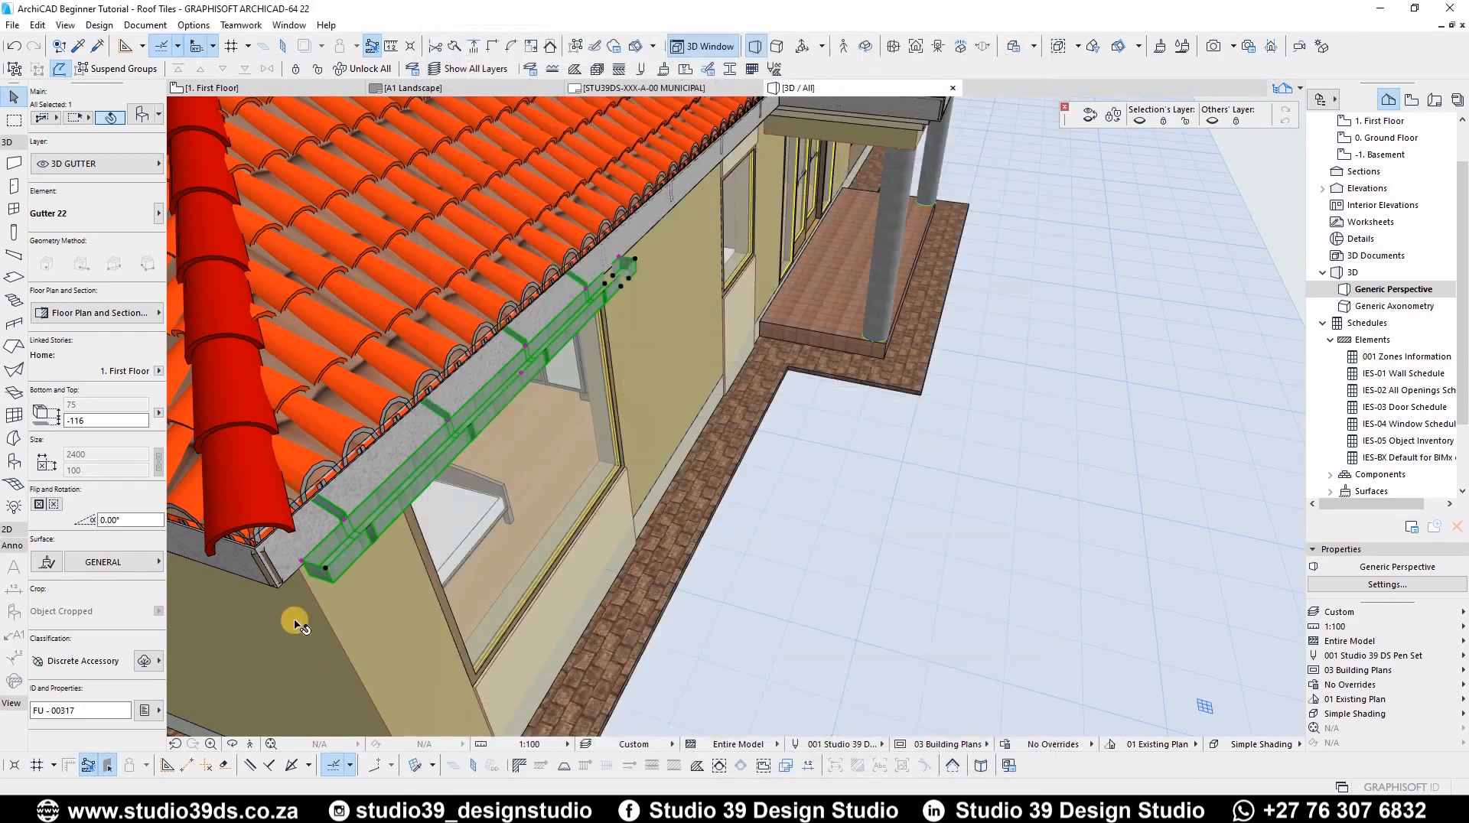
Step: Set the gutter's downspout hole size to 75 by 75 in the gutter settings
{"action": "scroll", "coordinate": [322, 534], "scroll_direction": "up", "scroll_amount": 2}
{"action": "scroll", "coordinate": [337, 562], "scroll_direction": "up", "scroll_amount": 1}
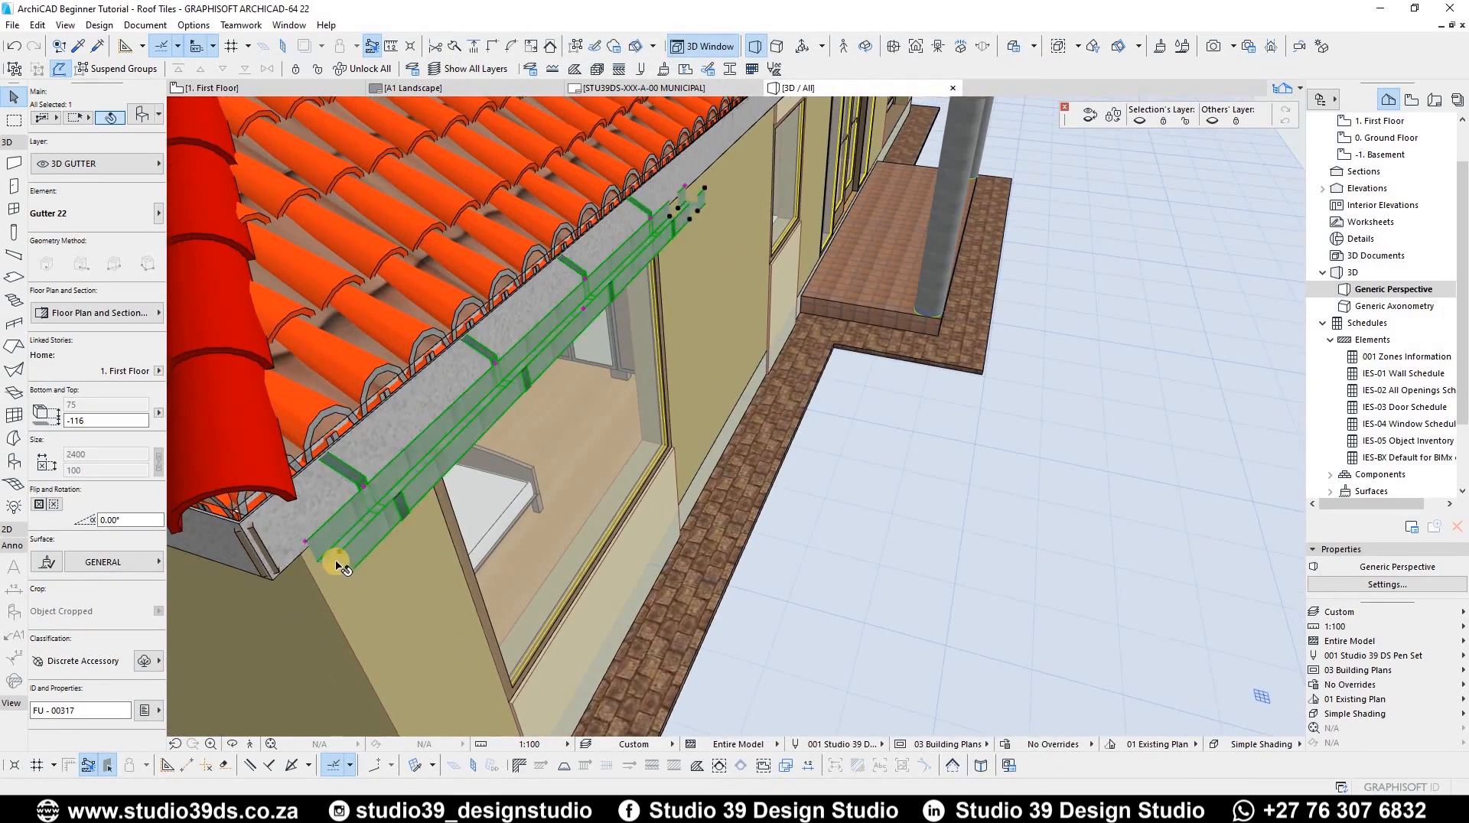
{"action": "key", "text": "ctrl+t"}
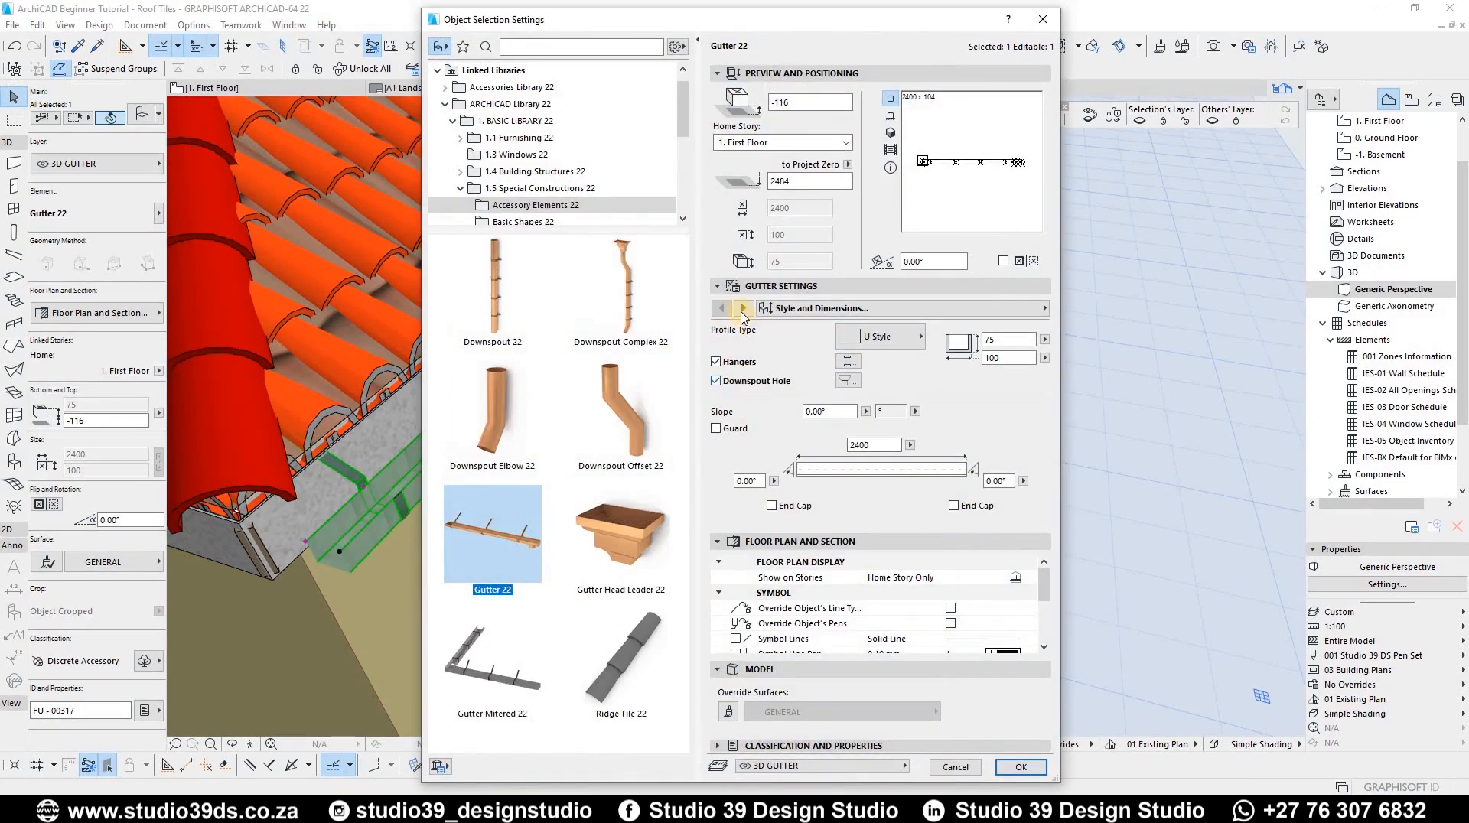
{"action": "left_click", "coordinate": [788, 286]}
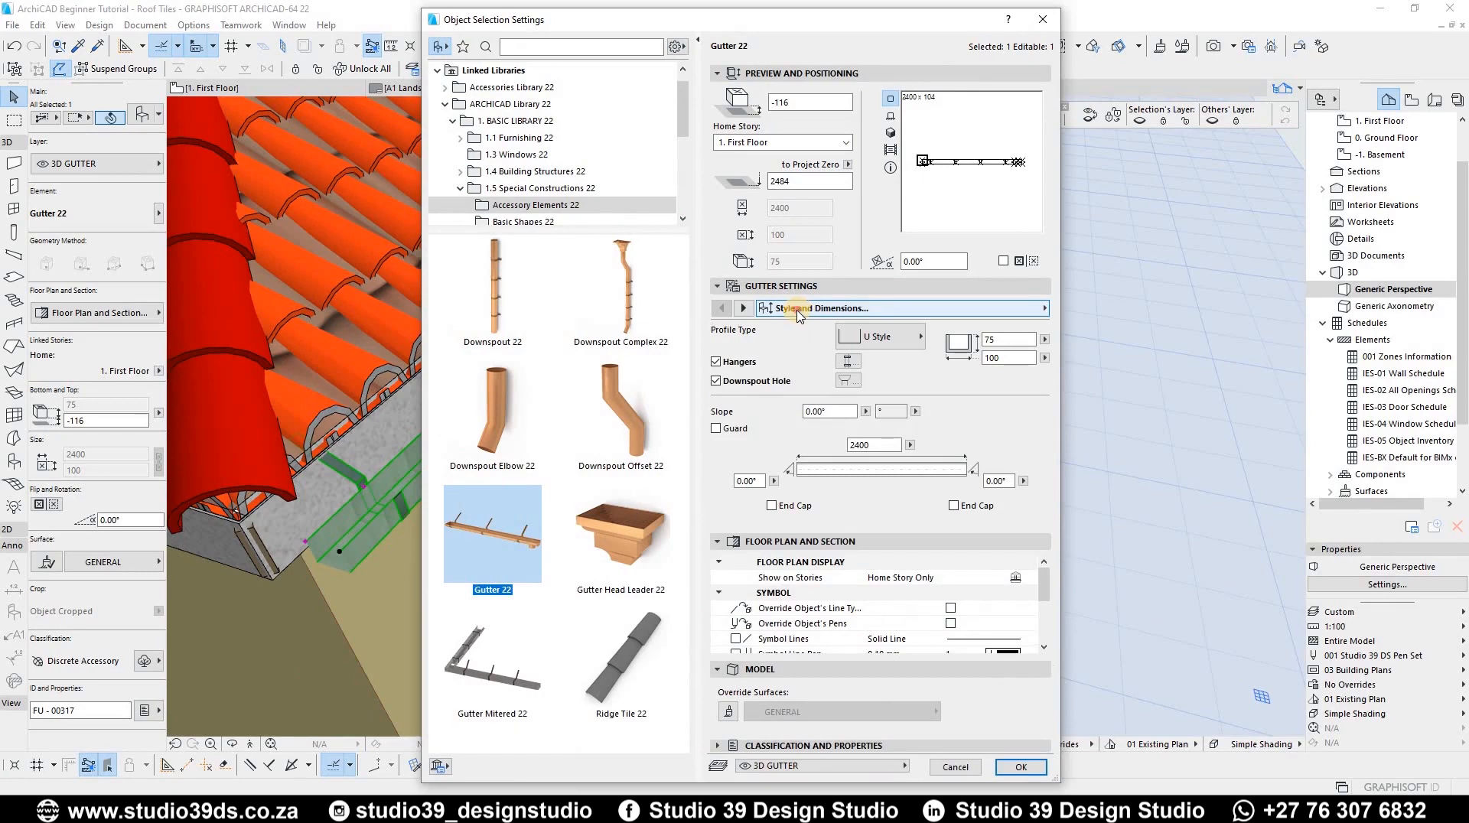
{"action": "left_click", "coordinate": [798, 311]}
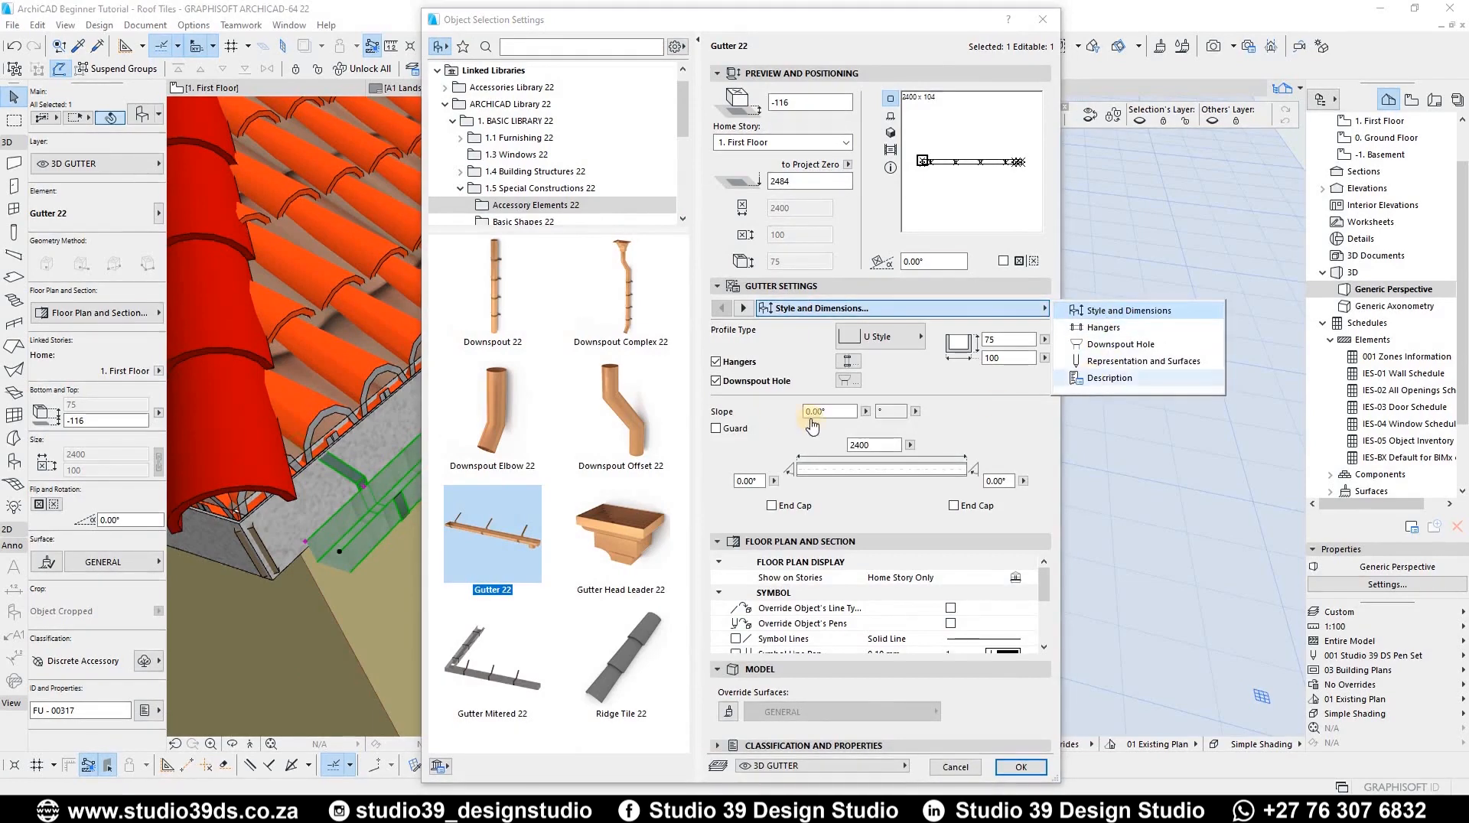
{"action": "left_click", "coordinate": [785, 337]}
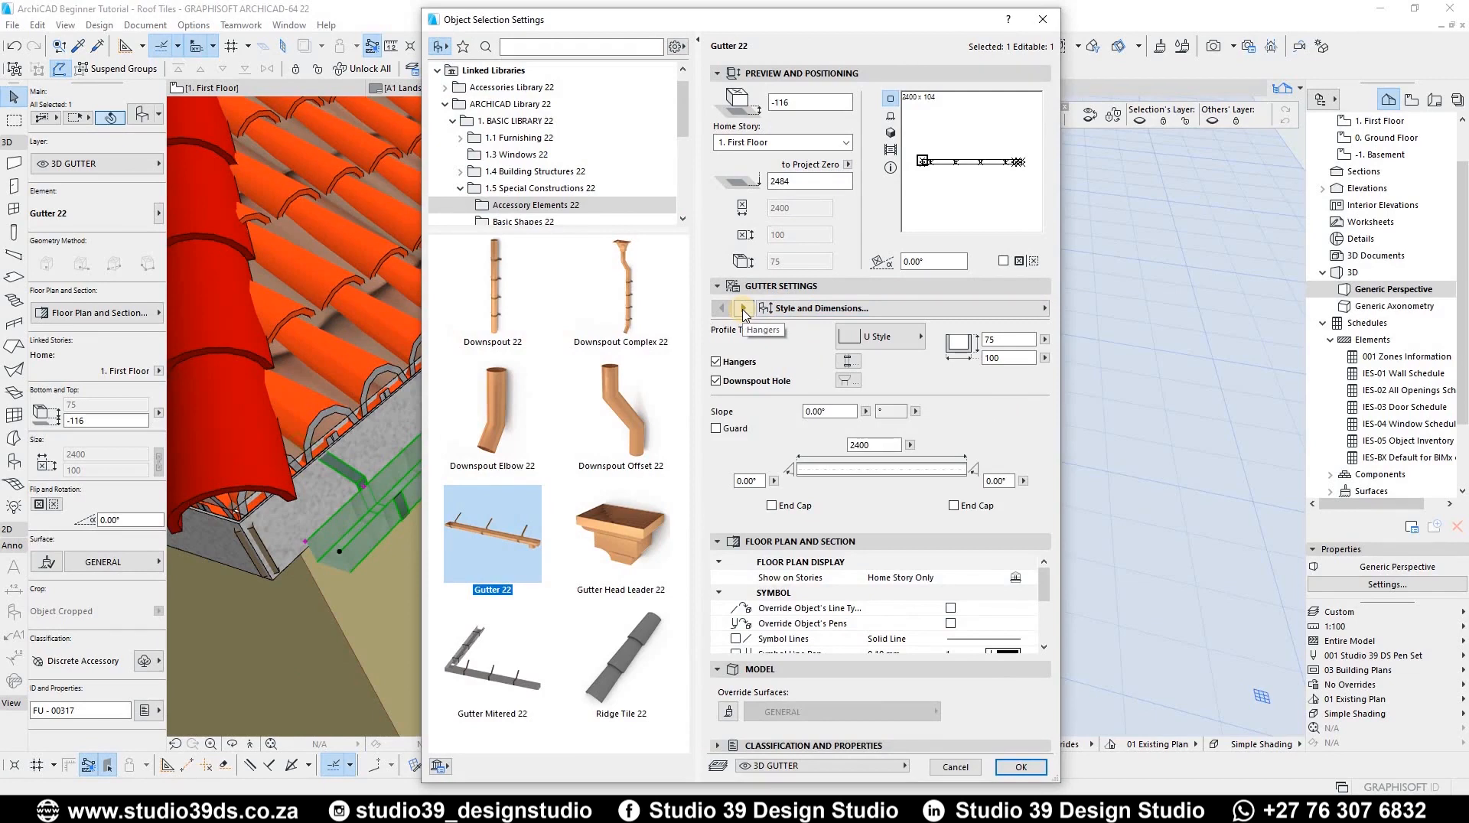
{"action": "left_click", "coordinate": [743, 309]}
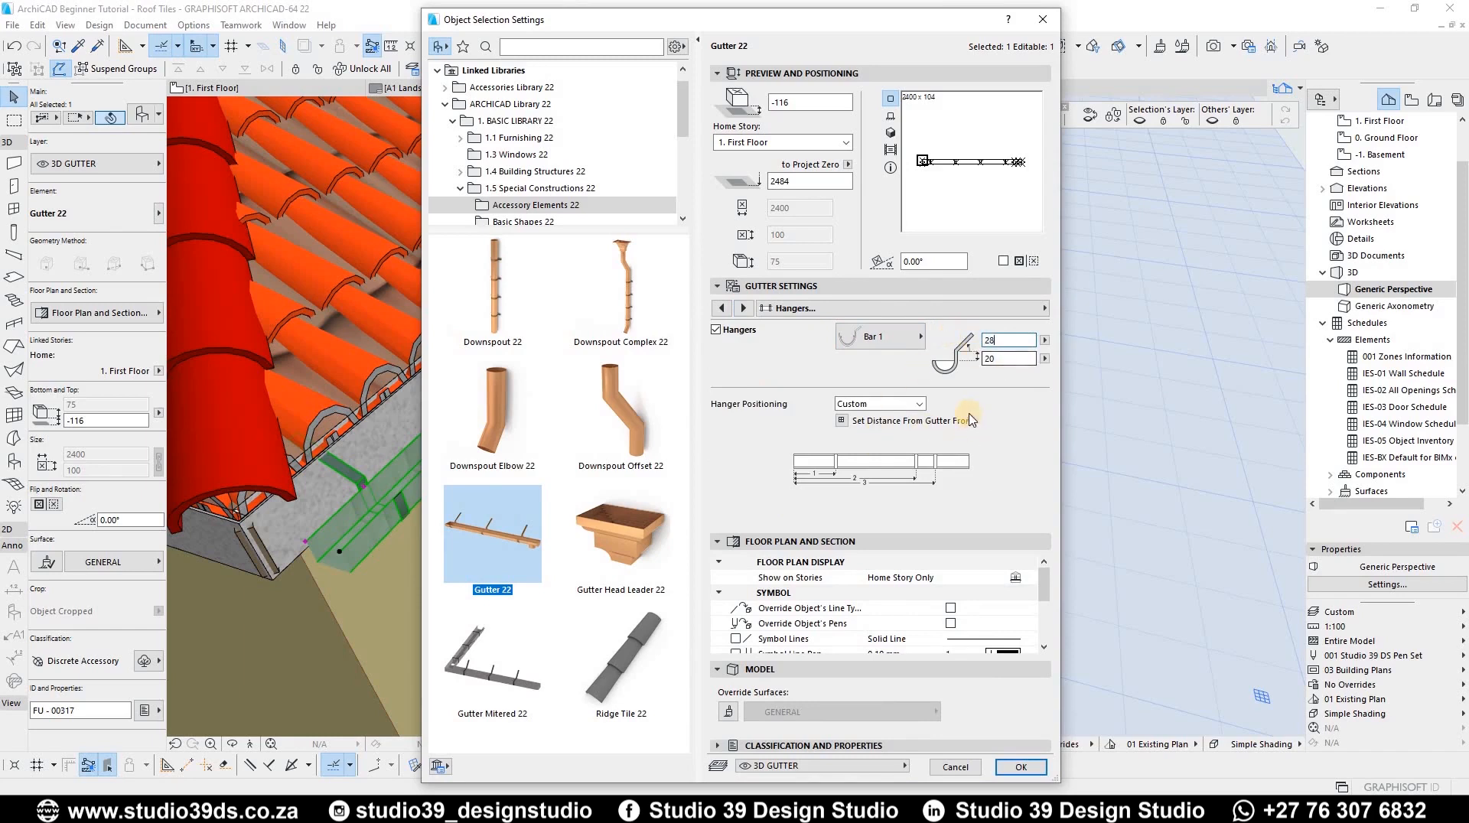
{"action": "left_click", "coordinate": [739, 308]}
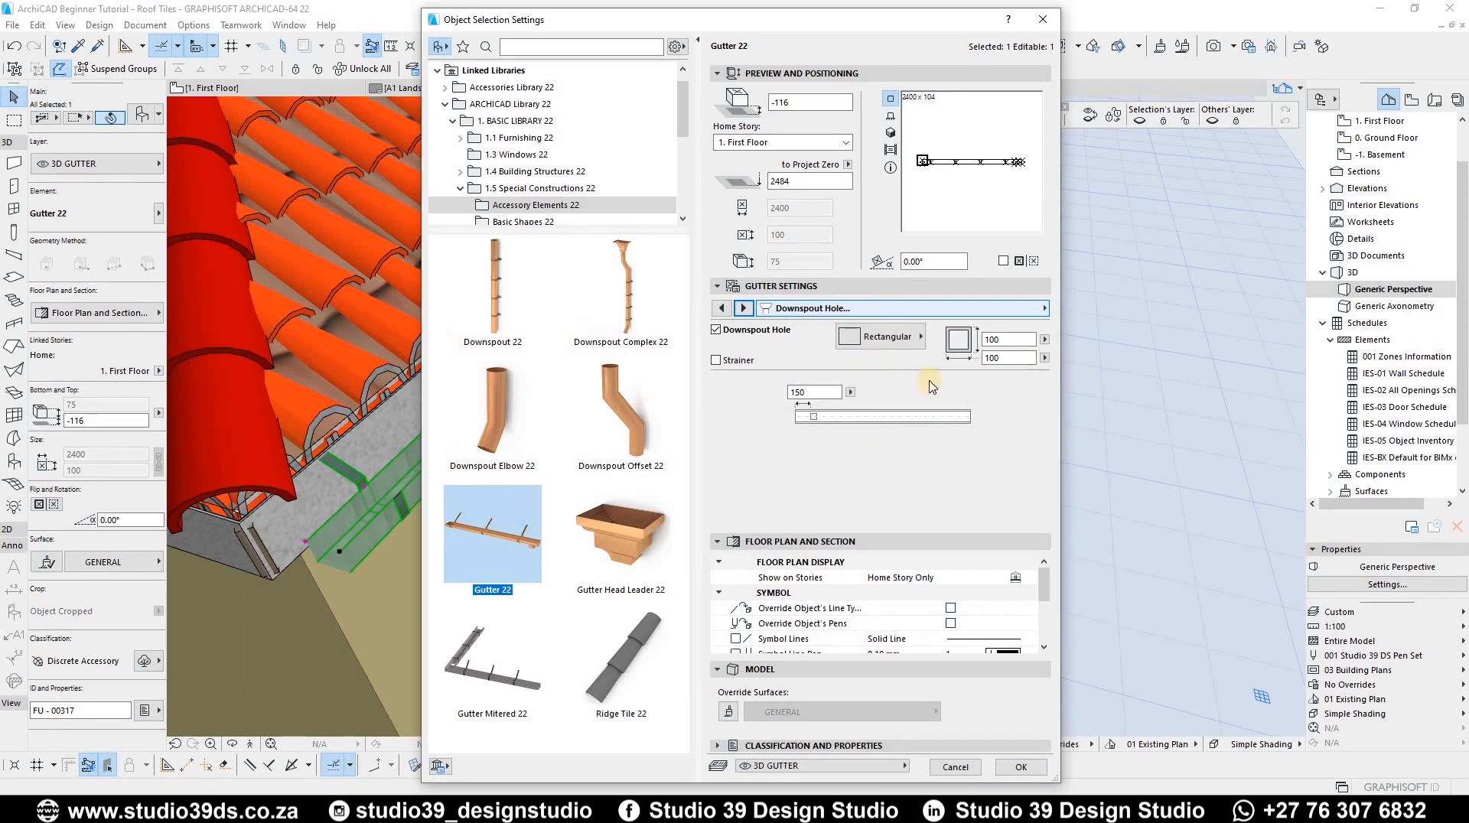
{"action": "left_click", "coordinate": [1010, 339]}
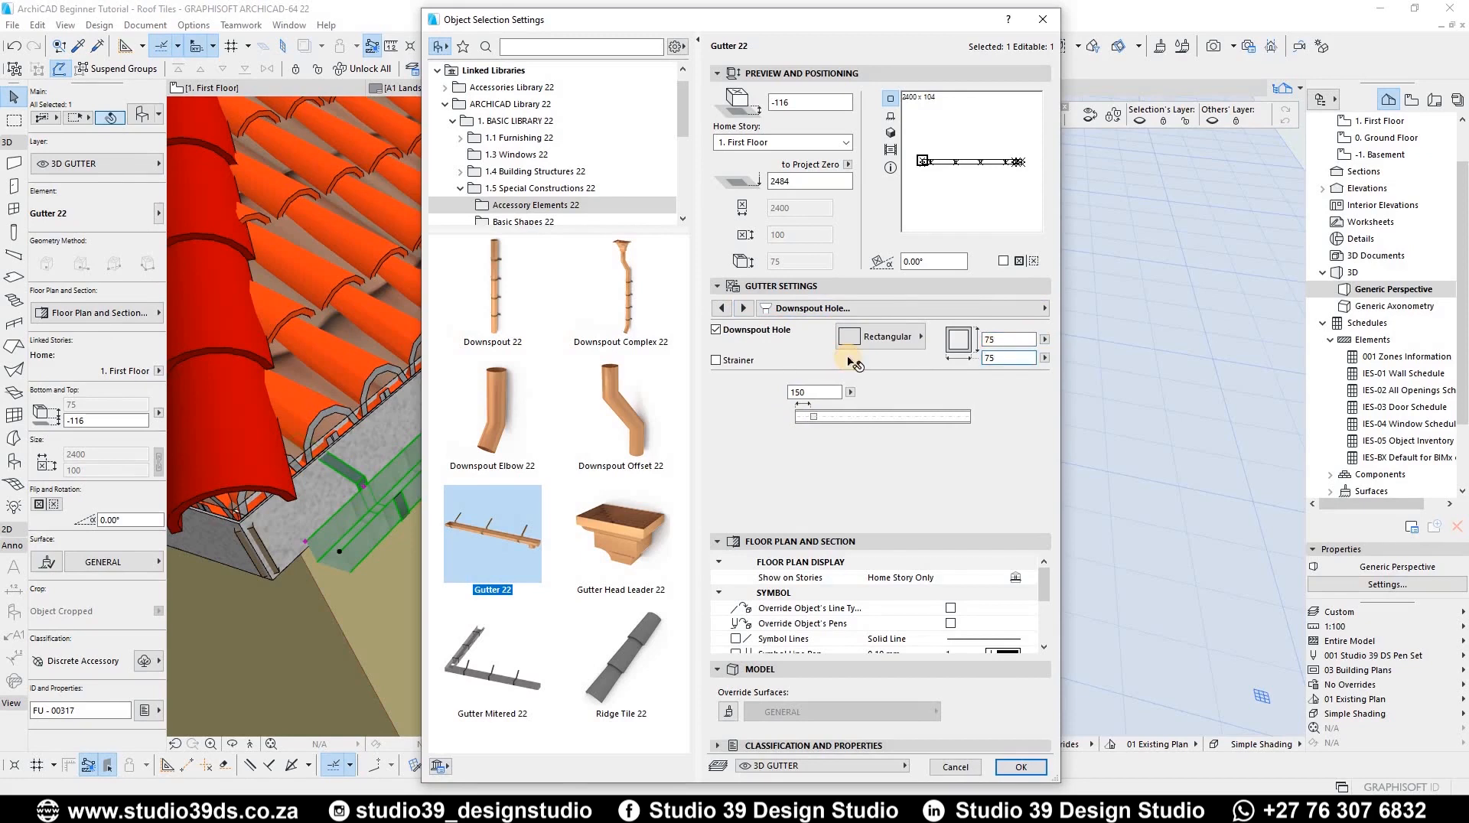
{"action": "key", "text": "Return"}
Step: Examine the gutter's downspout end along the eaves in the 3D view
{"action": "scroll", "coordinate": [701, 227], "scroll_direction": "up", "scroll_amount": 3}
{"action": "scroll", "coordinate": [768, 333], "scroll_direction": "up", "scroll_amount": 3}
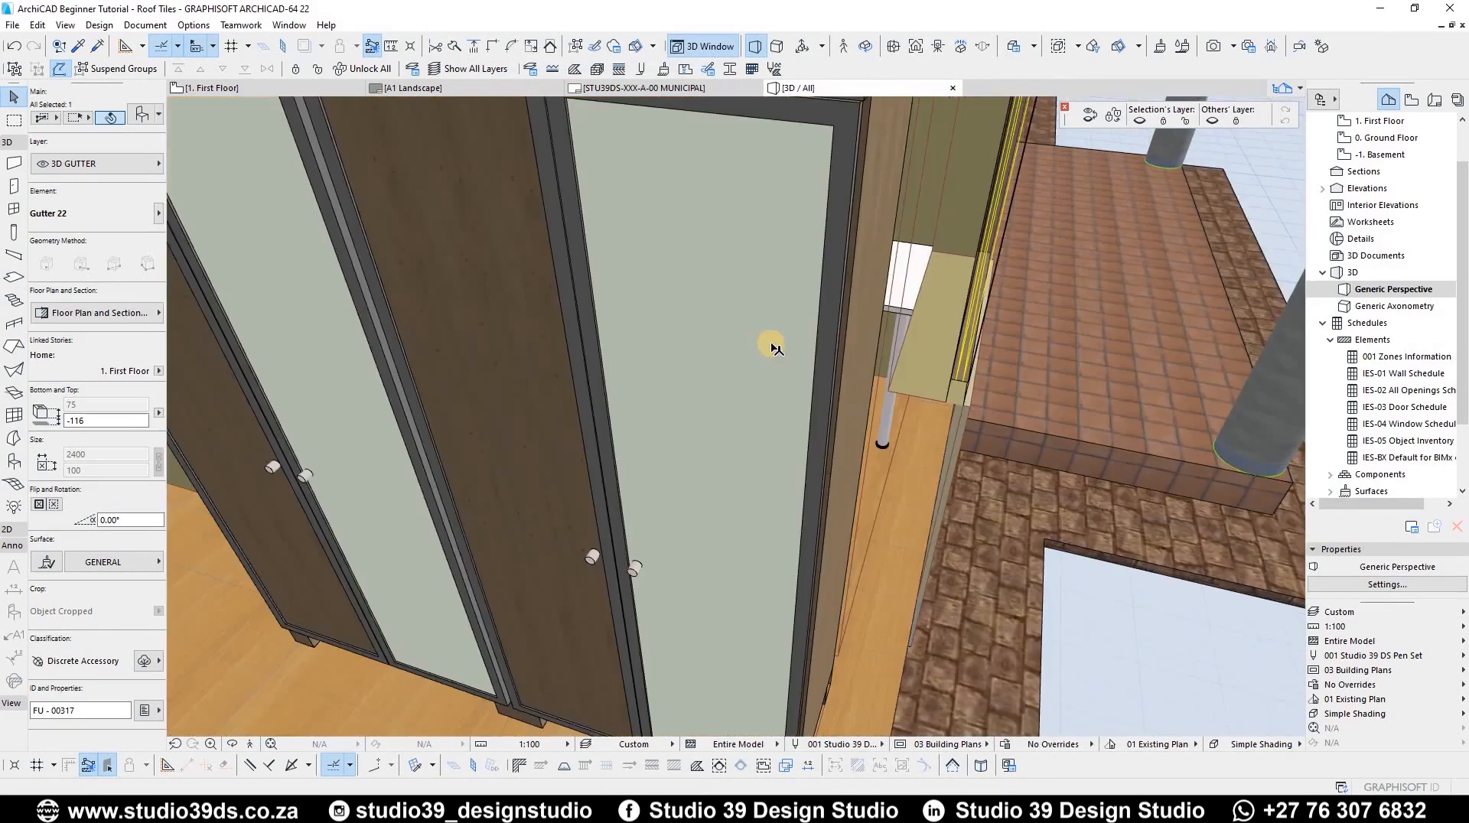
{"action": "scroll", "coordinate": [523, 356], "scroll_direction": "down", "scroll_amount": 2}
{"action": "scroll", "coordinate": [643, 429], "scroll_direction": "down", "scroll_amount": 3}
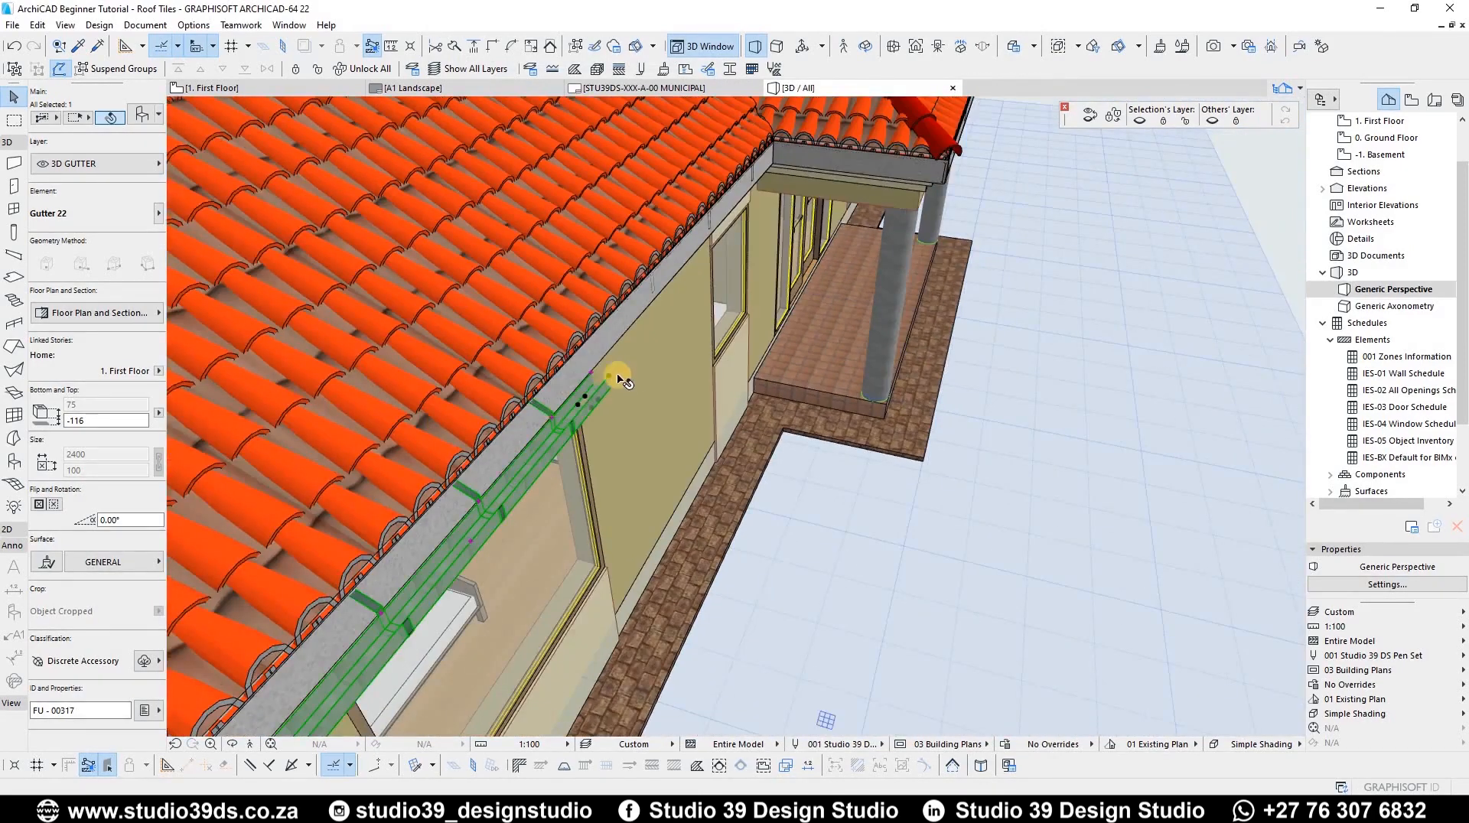
{"action": "scroll", "coordinate": [535, 502], "scroll_direction": "up", "scroll_amount": 4}
{"action": "scroll", "coordinate": [510, 513], "scroll_direction": "down", "scroll_amount": 5}
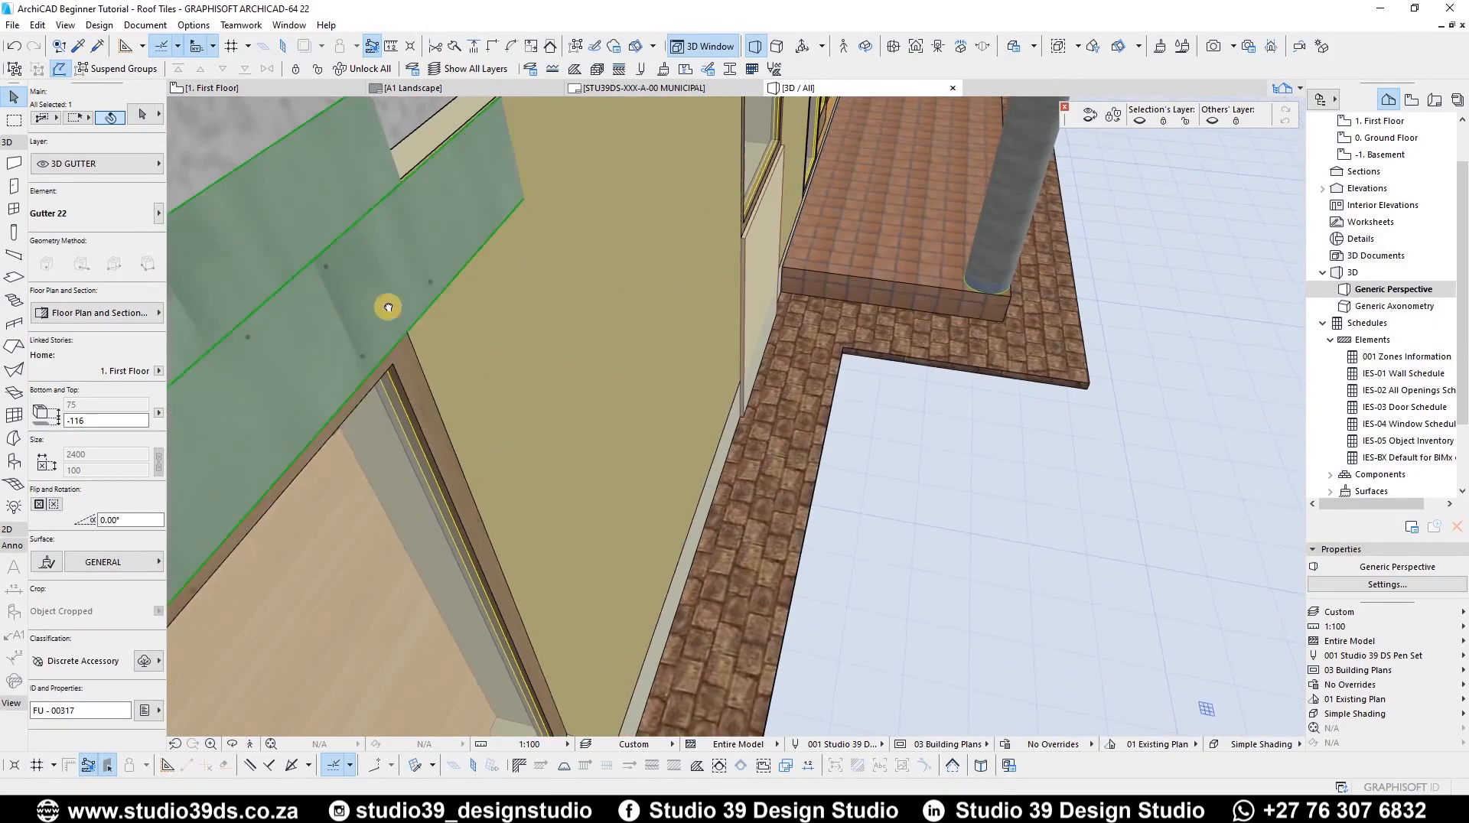
{"action": "scroll", "coordinate": [533, 377], "scroll_direction": "up", "scroll_amount": 1}
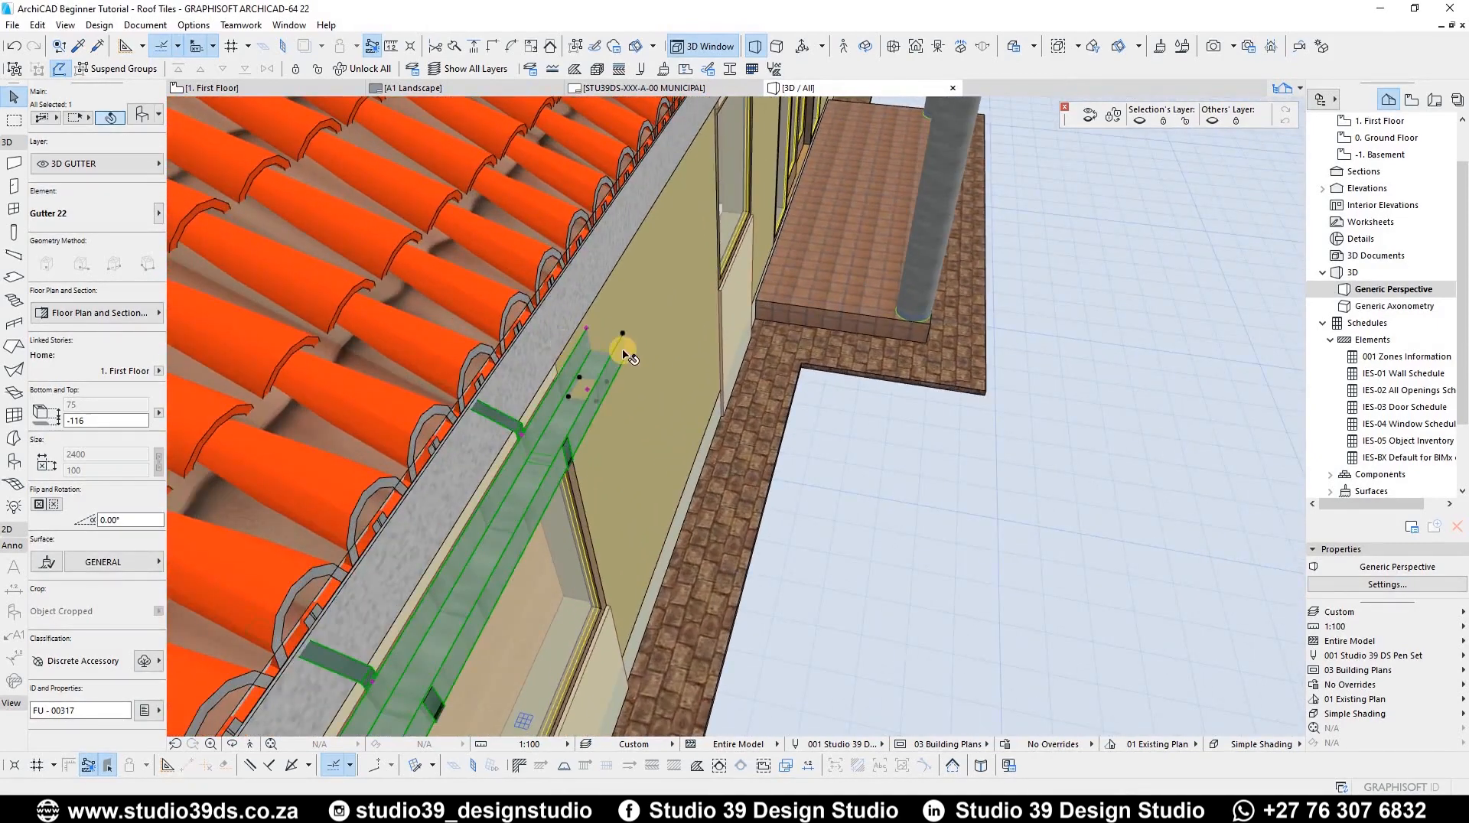
{"action": "scroll", "coordinate": [571, 377], "scroll_direction": "up", "scroll_amount": 4}
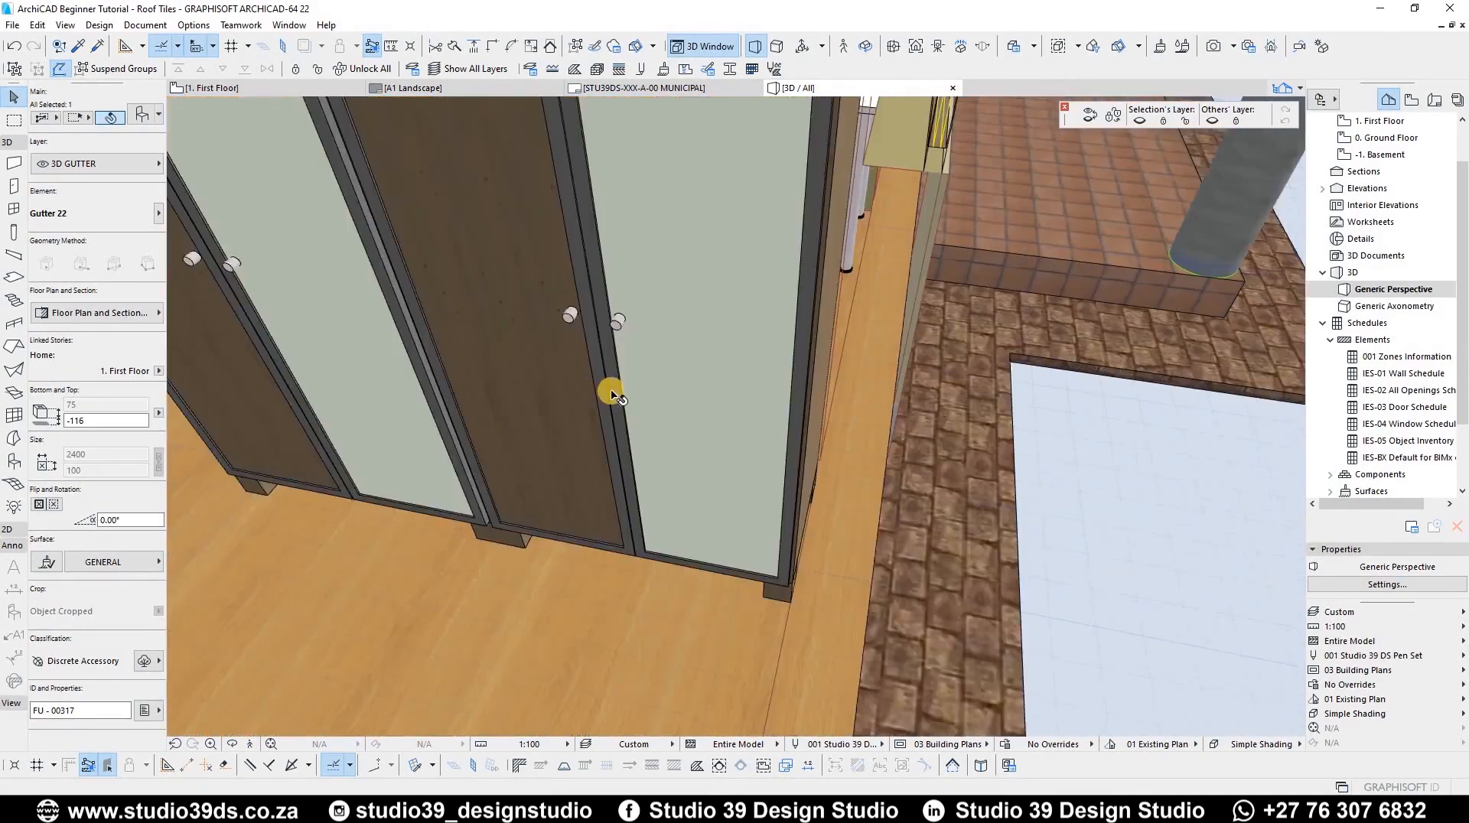
{"action": "scroll", "coordinate": [594, 381], "scroll_direction": "down", "scroll_amount": 5}
{"action": "scroll", "coordinate": [593, 380], "scroll_direction": "up", "scroll_amount": 3}
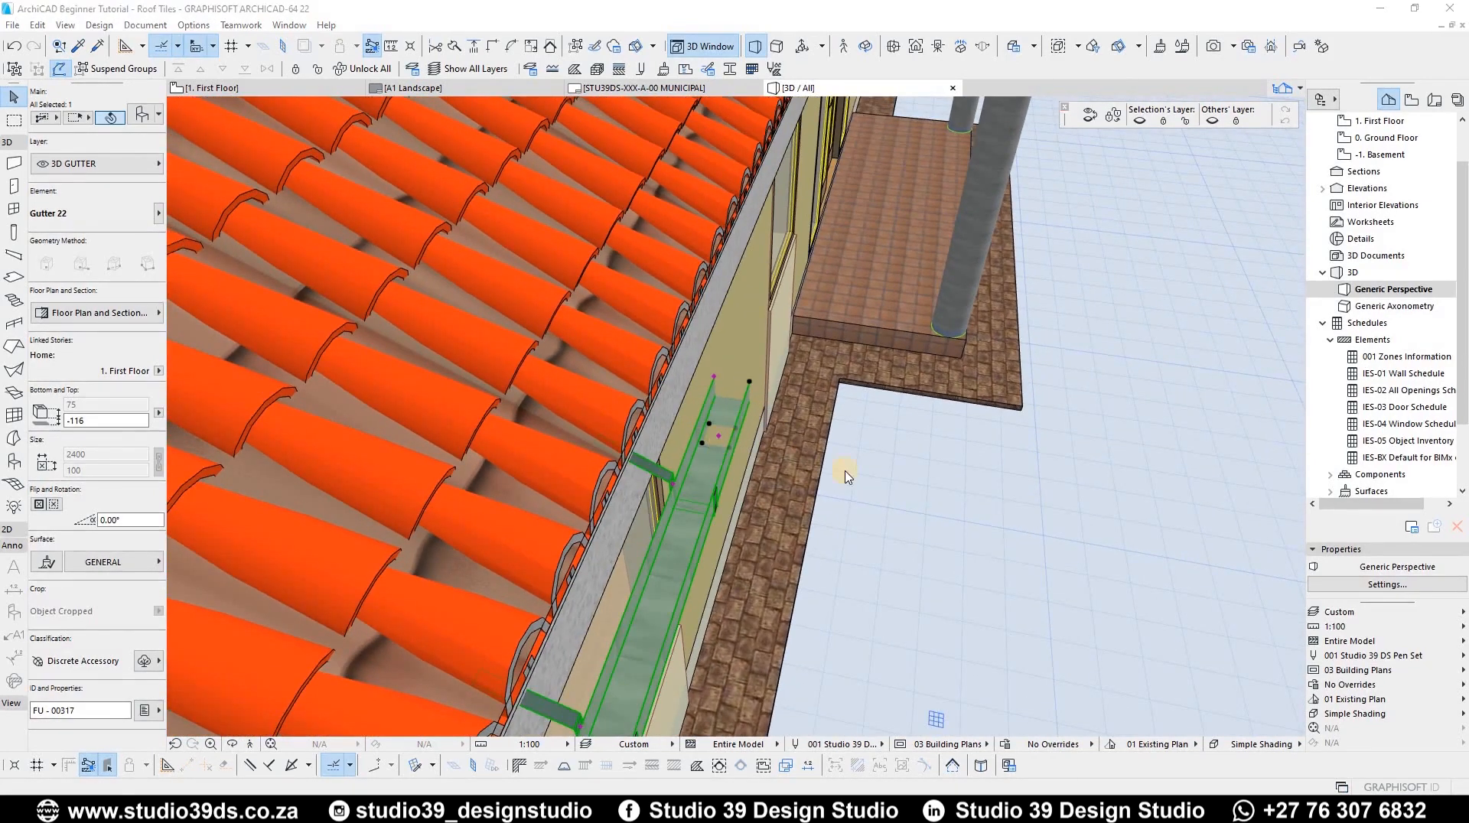
Step: Open the gutter's representation and surfaces settings and review the 3D detail level options
{"action": "key", "text": "ctrl+t"}
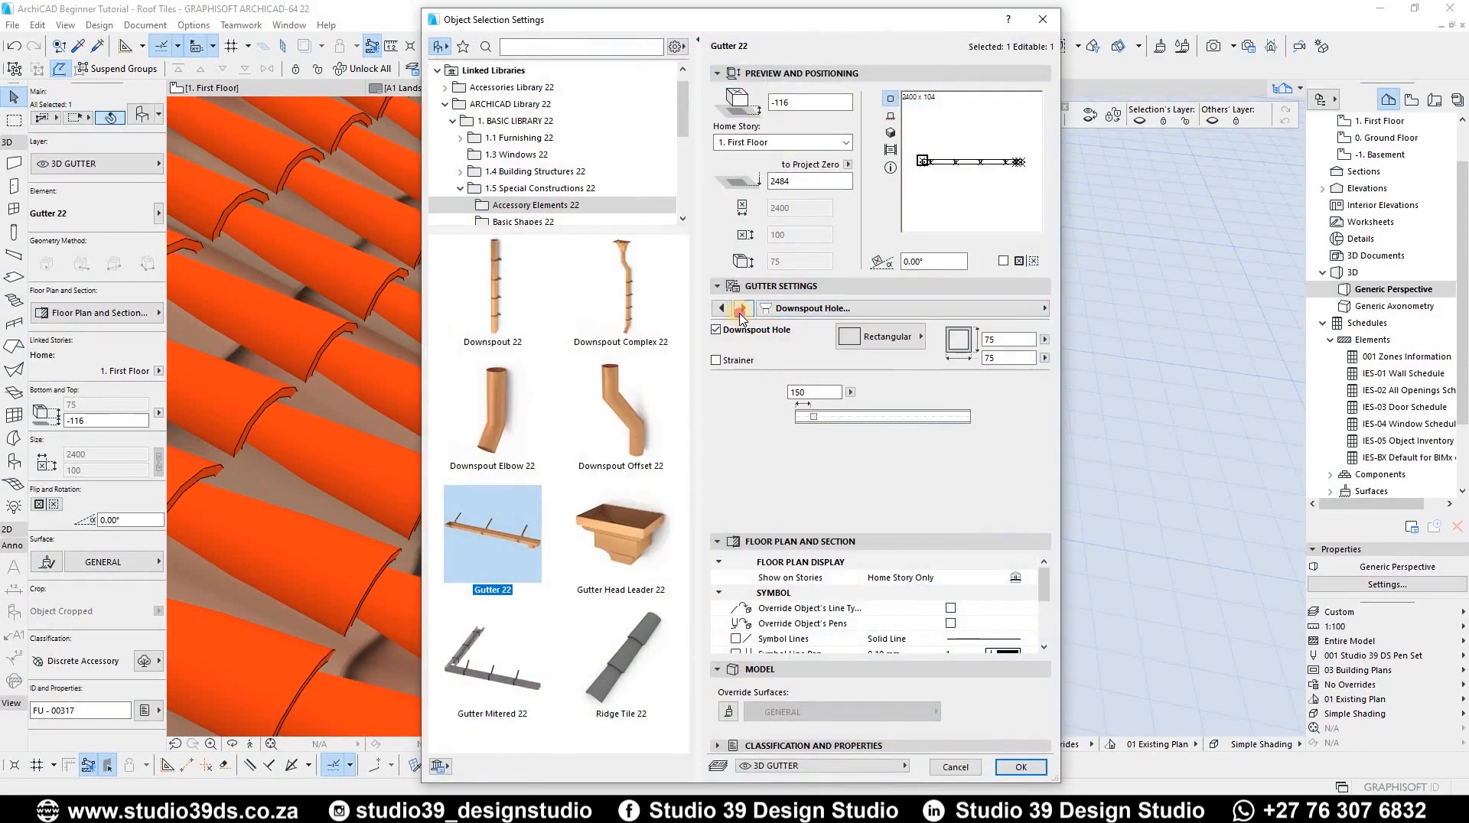
{"action": "left_click", "coordinate": [741, 310]}
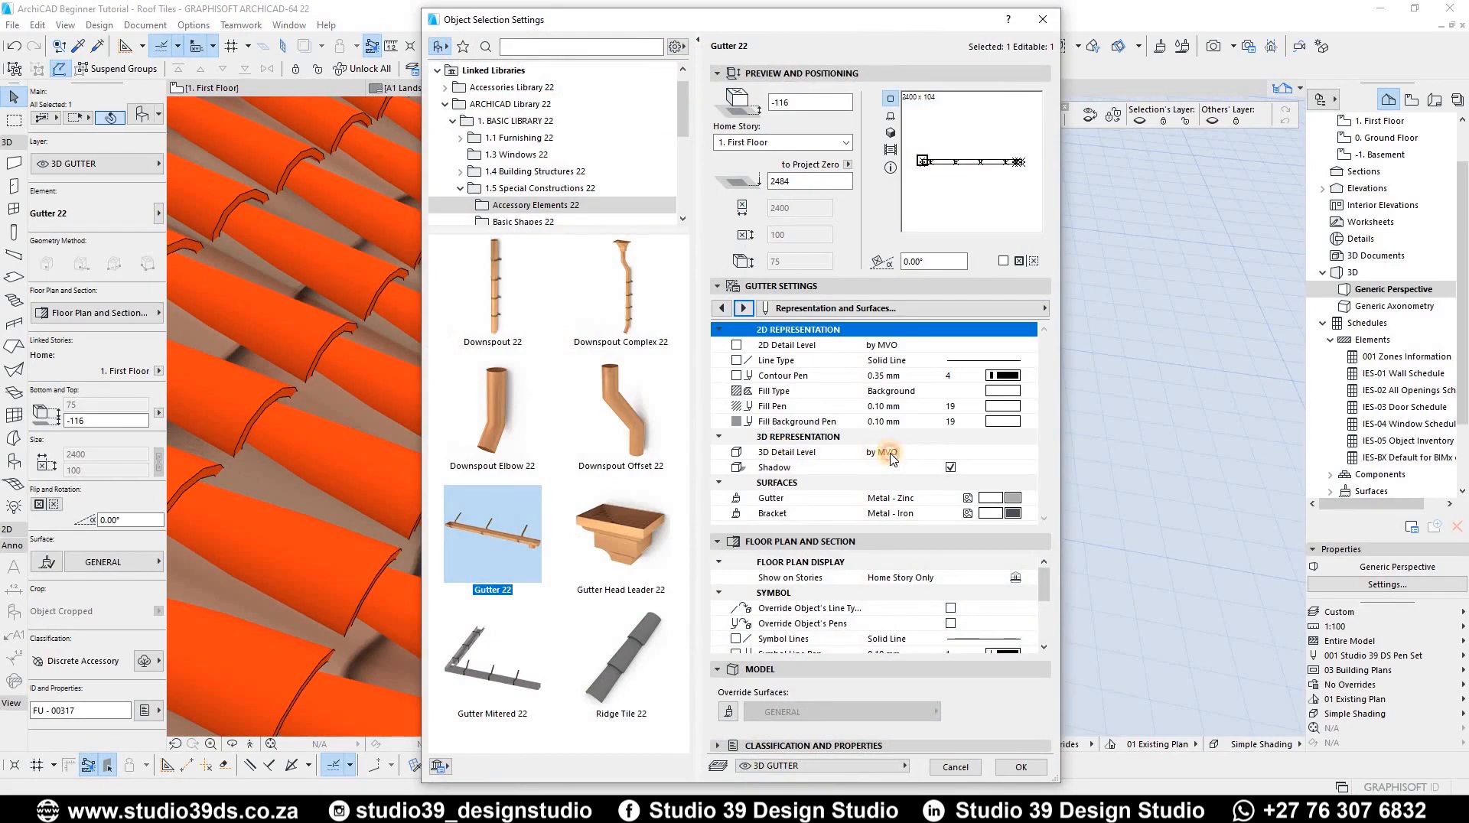
{"action": "left_click", "coordinate": [1026, 454]}
{"action": "left_click", "coordinate": [1030, 452]}
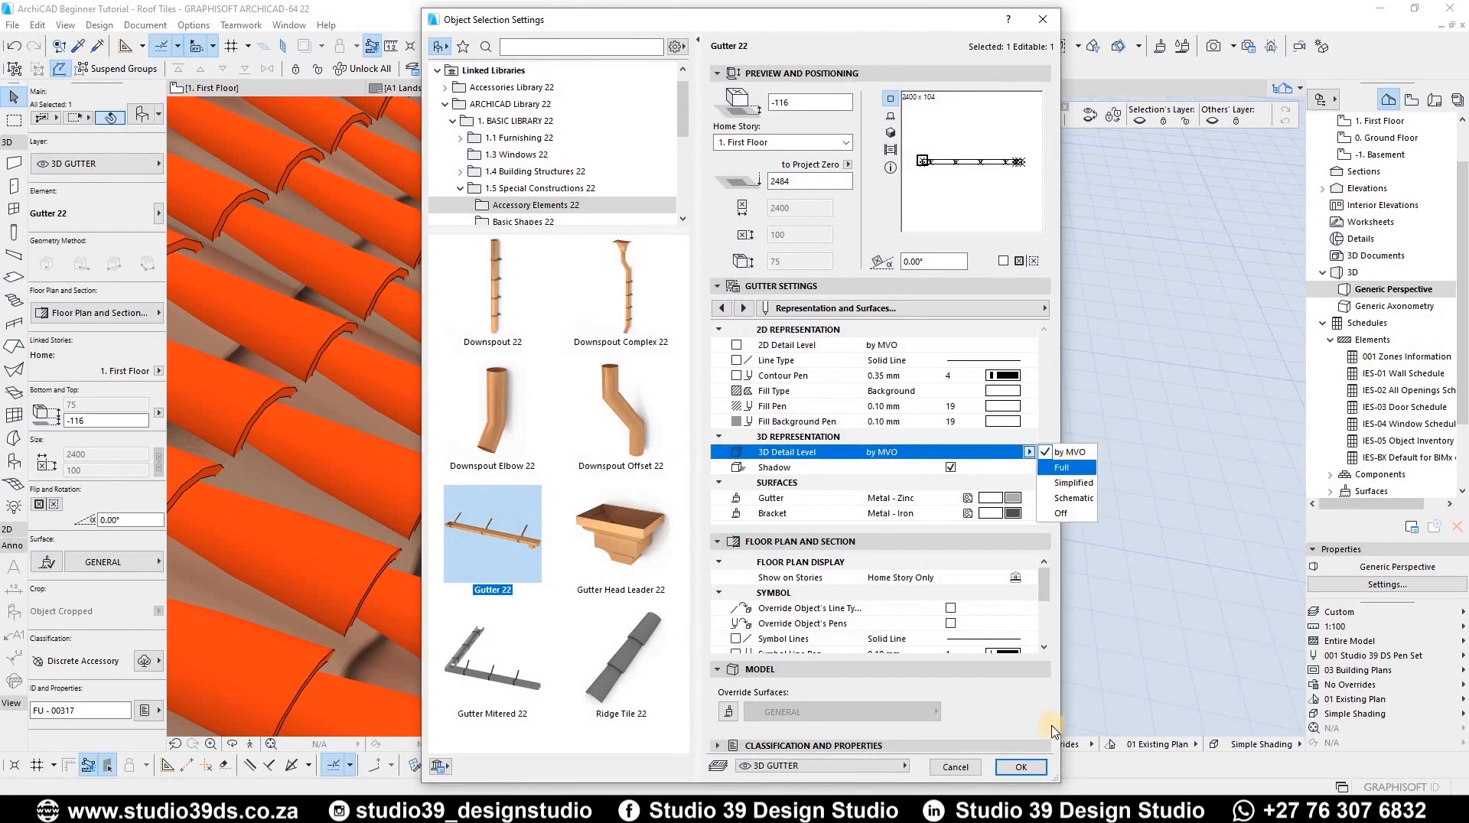
{"action": "left_click", "coordinate": [1021, 767]}
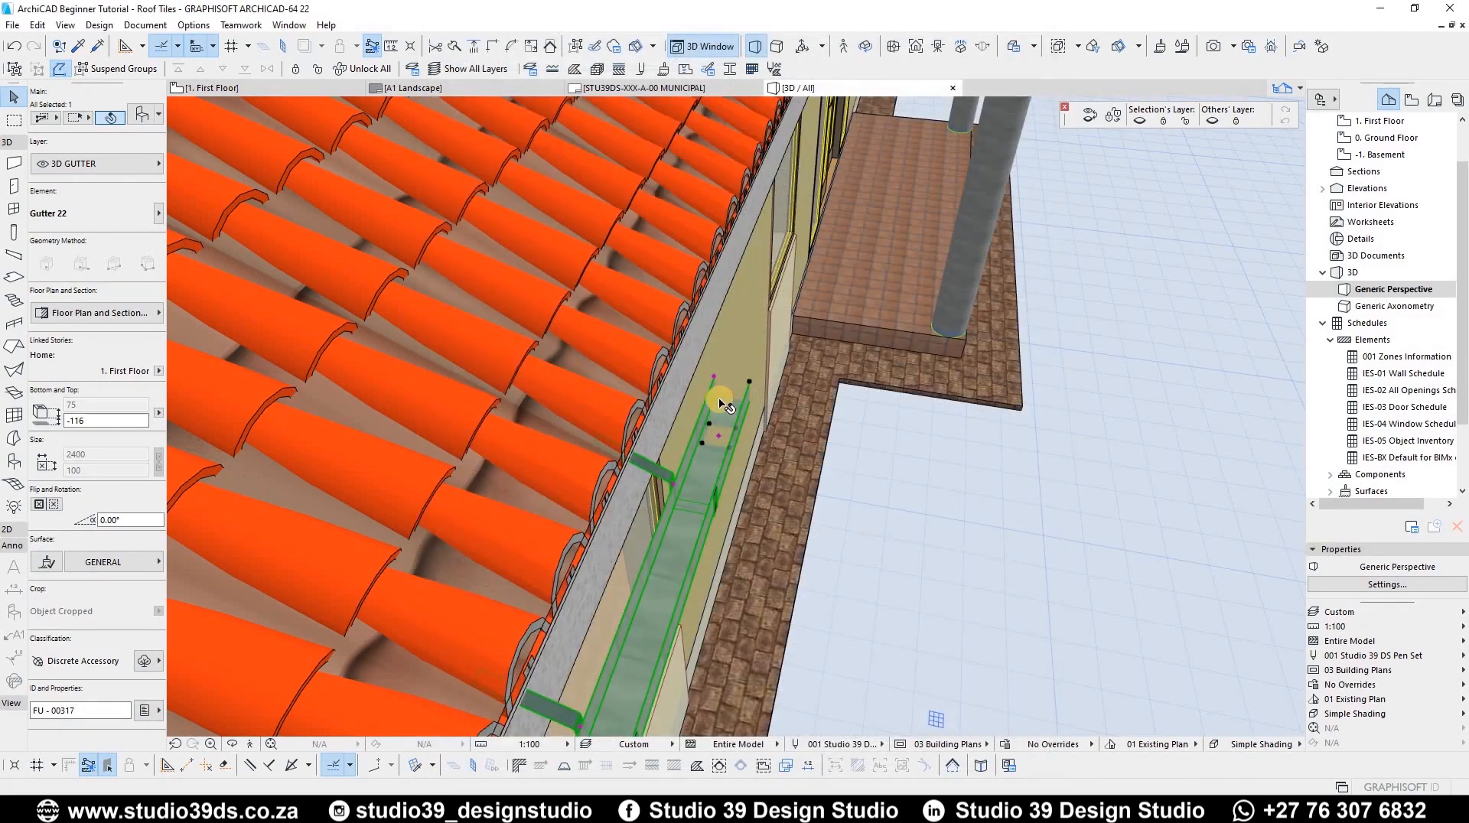
{"action": "scroll", "coordinate": [719, 403], "scroll_direction": "up", "scroll_amount": 5}
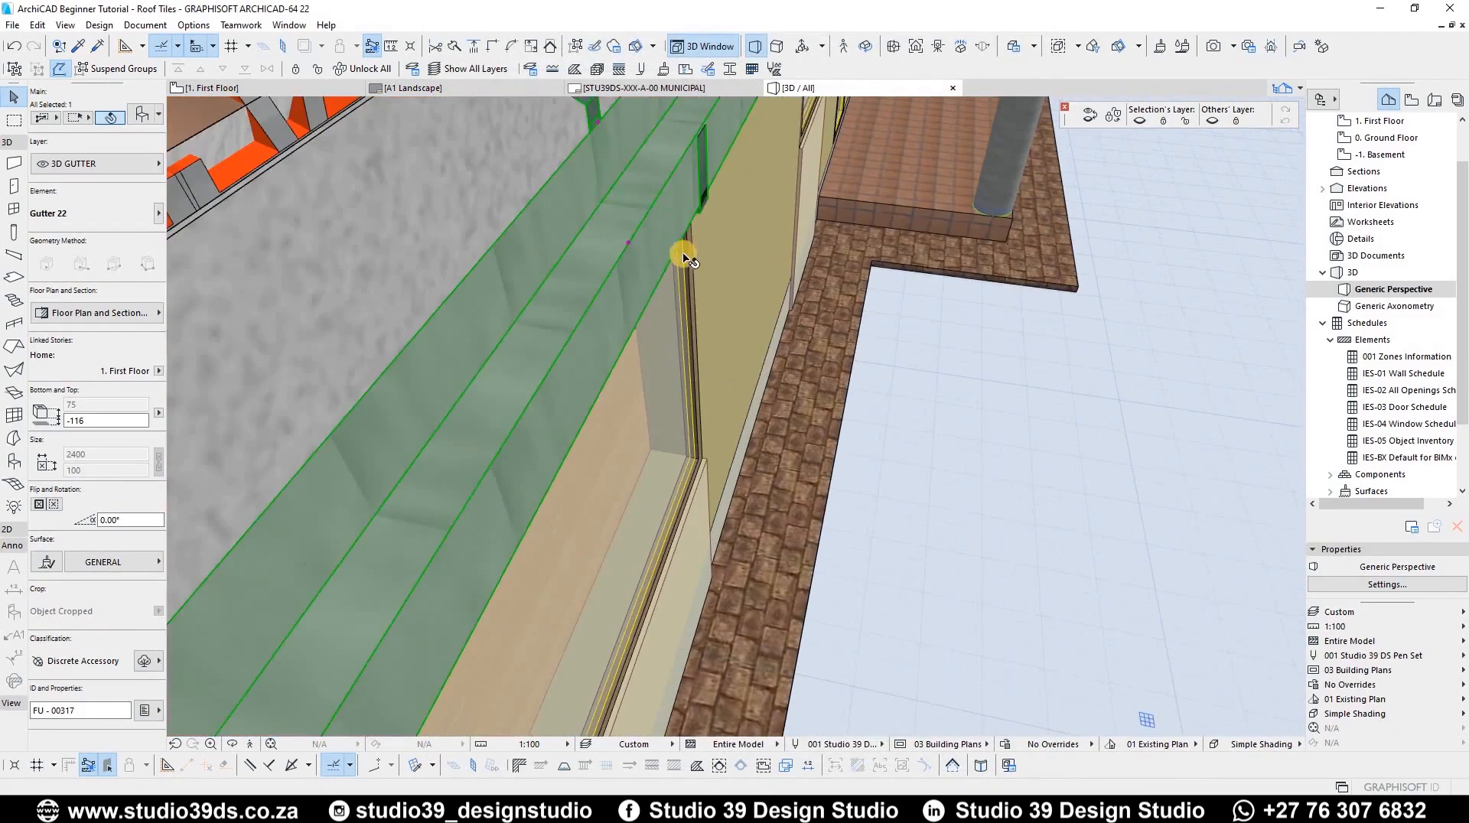
{"action": "scroll", "coordinate": [687, 258], "scroll_direction": "down", "scroll_amount": 3}
{"action": "scroll", "coordinate": [618, 353], "scroll_direction": "up", "scroll_amount": 3}
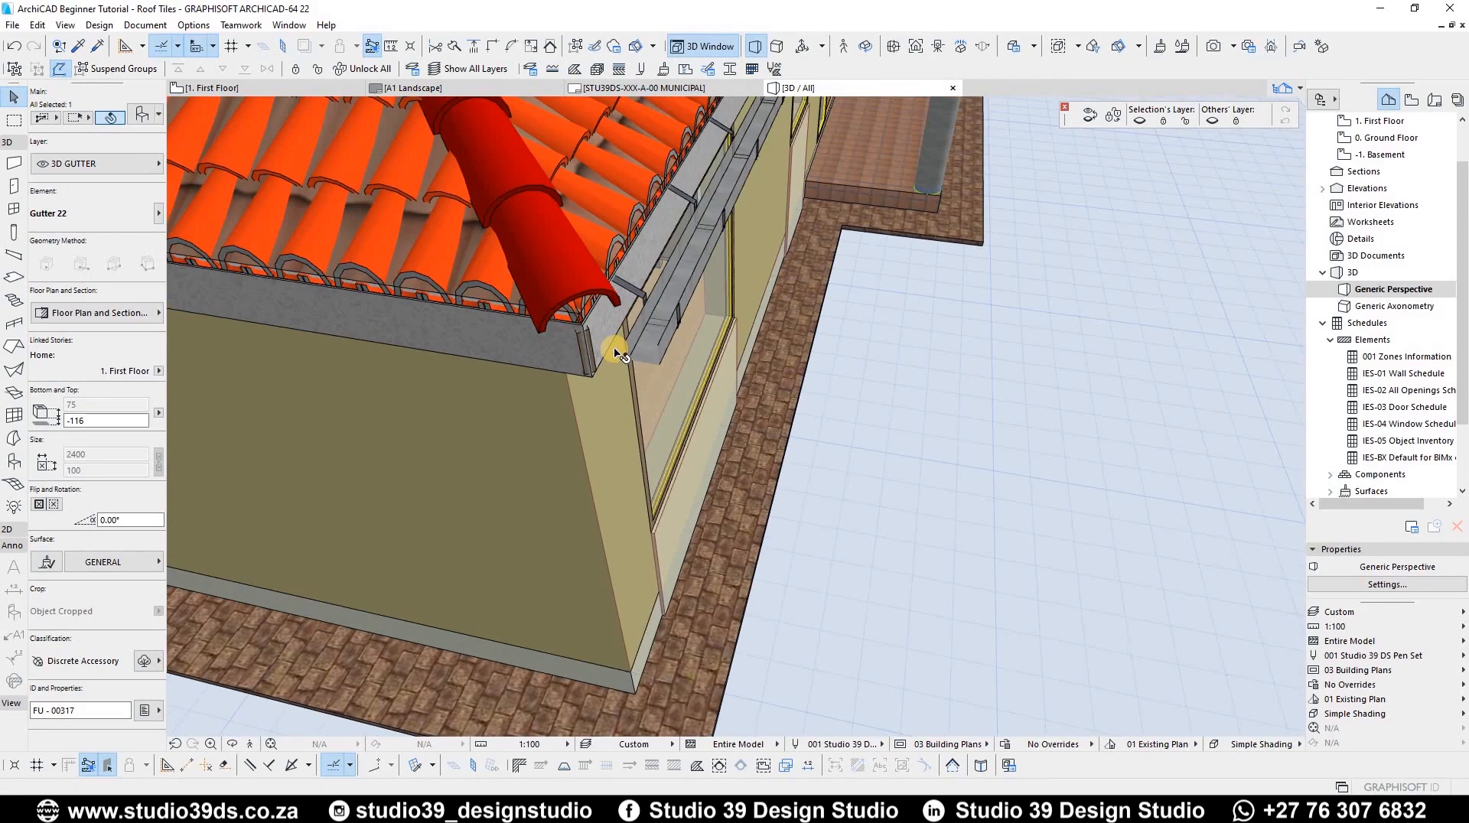
Step: In the floor plan, move the gutter so its end aligns with the eaves corner
{"action": "key", "text": "F2"}
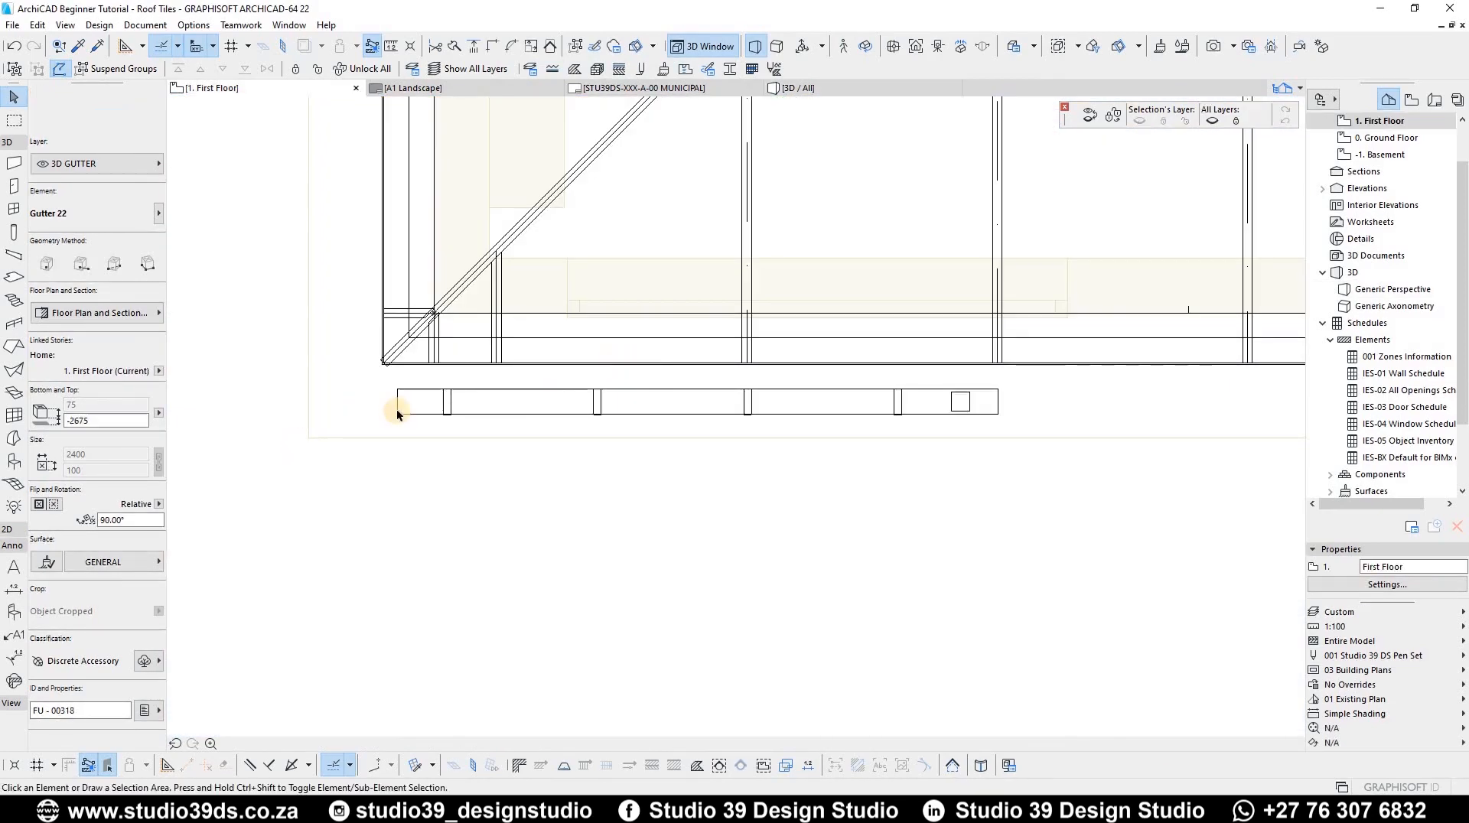
{"action": "scroll", "coordinate": [467, 390], "scroll_direction": "down", "scroll_amount": 2}
{"action": "scroll", "coordinate": [539, 396], "scroll_direction": "up", "scroll_amount": 3}
{"action": "scroll", "coordinate": [272, 384], "scroll_direction": "up", "scroll_amount": 8}
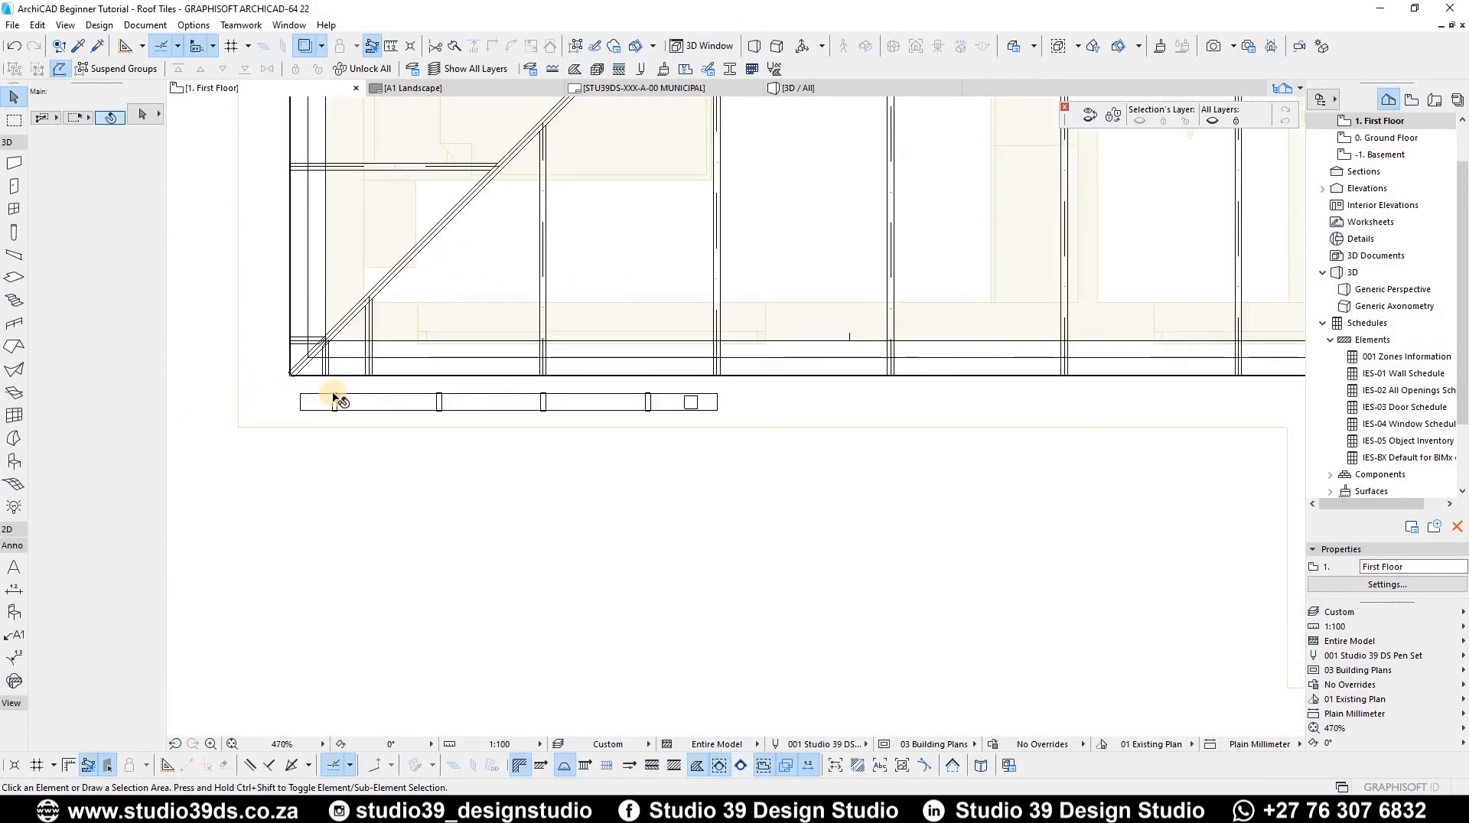
{"action": "left_click", "coordinate": [489, 477]}
{"action": "key", "text": "ctrl+d"}
{"action": "left_click", "coordinate": [488, 477]}
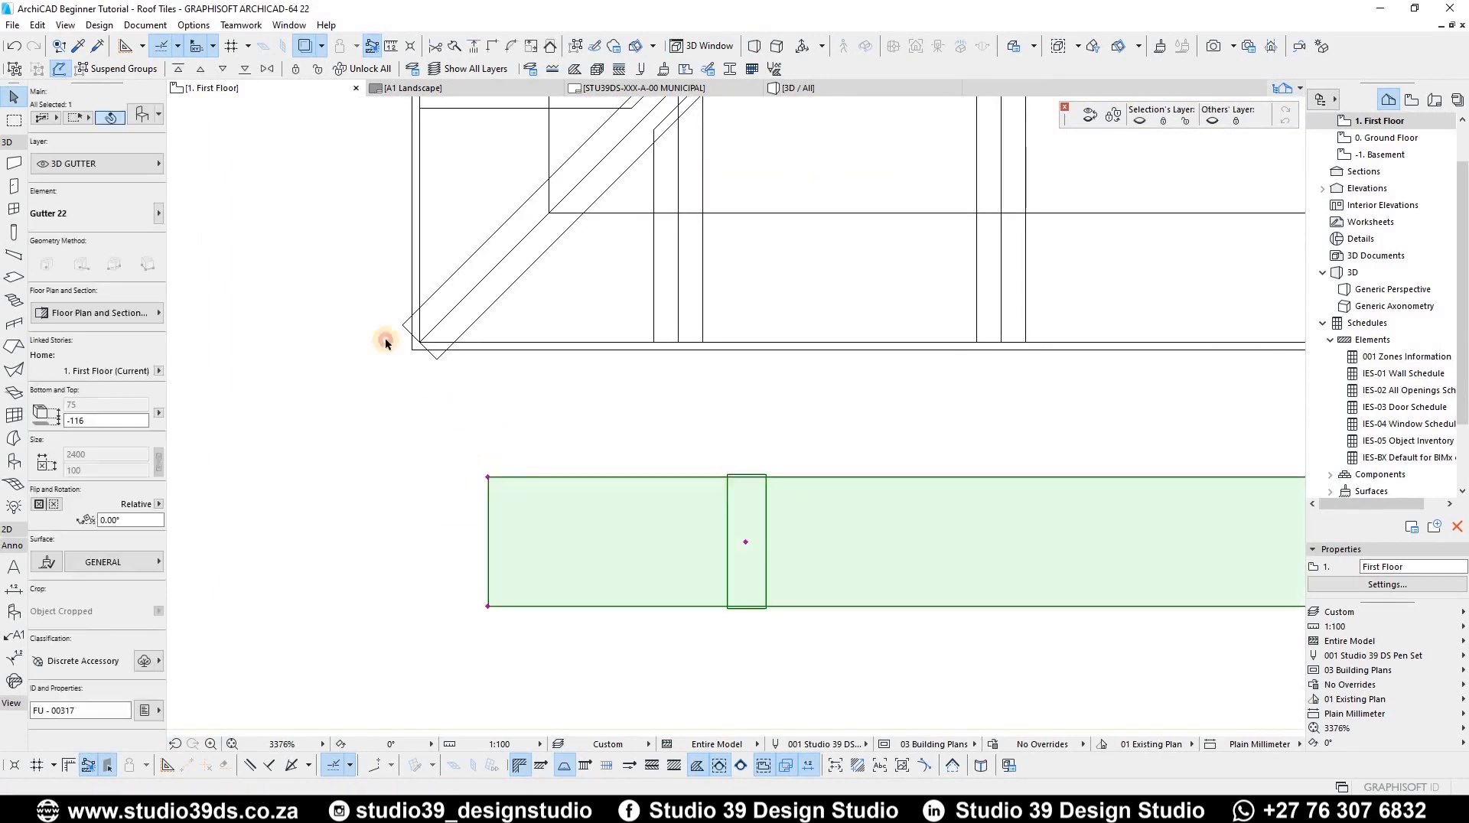
{"action": "scroll", "coordinate": [413, 419], "scroll_direction": "up", "scroll_amount": 4}
{"action": "left_click", "coordinate": [482, 417]}
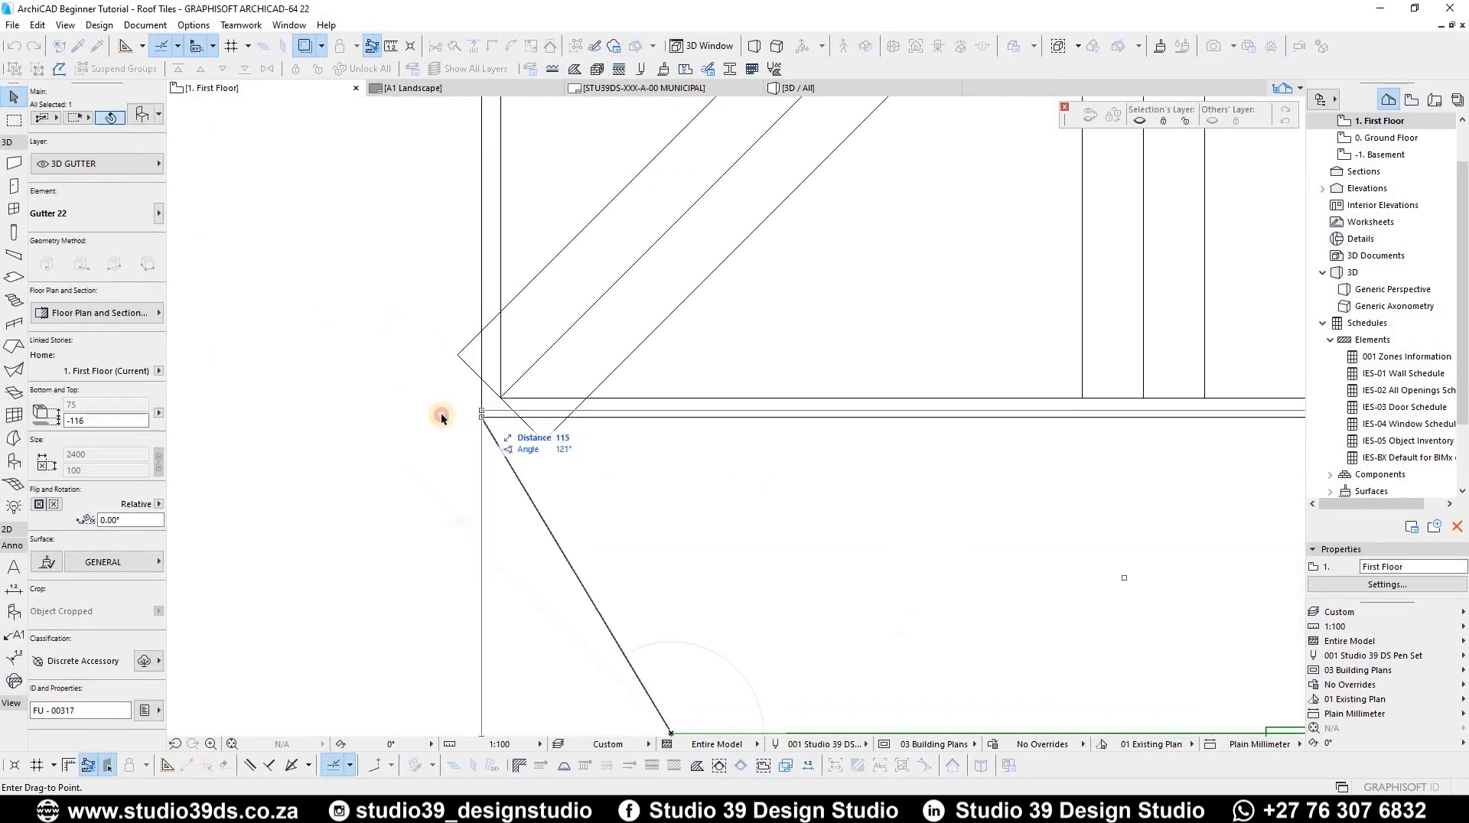
{"action": "scroll", "coordinate": [340, 375], "scroll_direction": "down", "scroll_amount": 8}
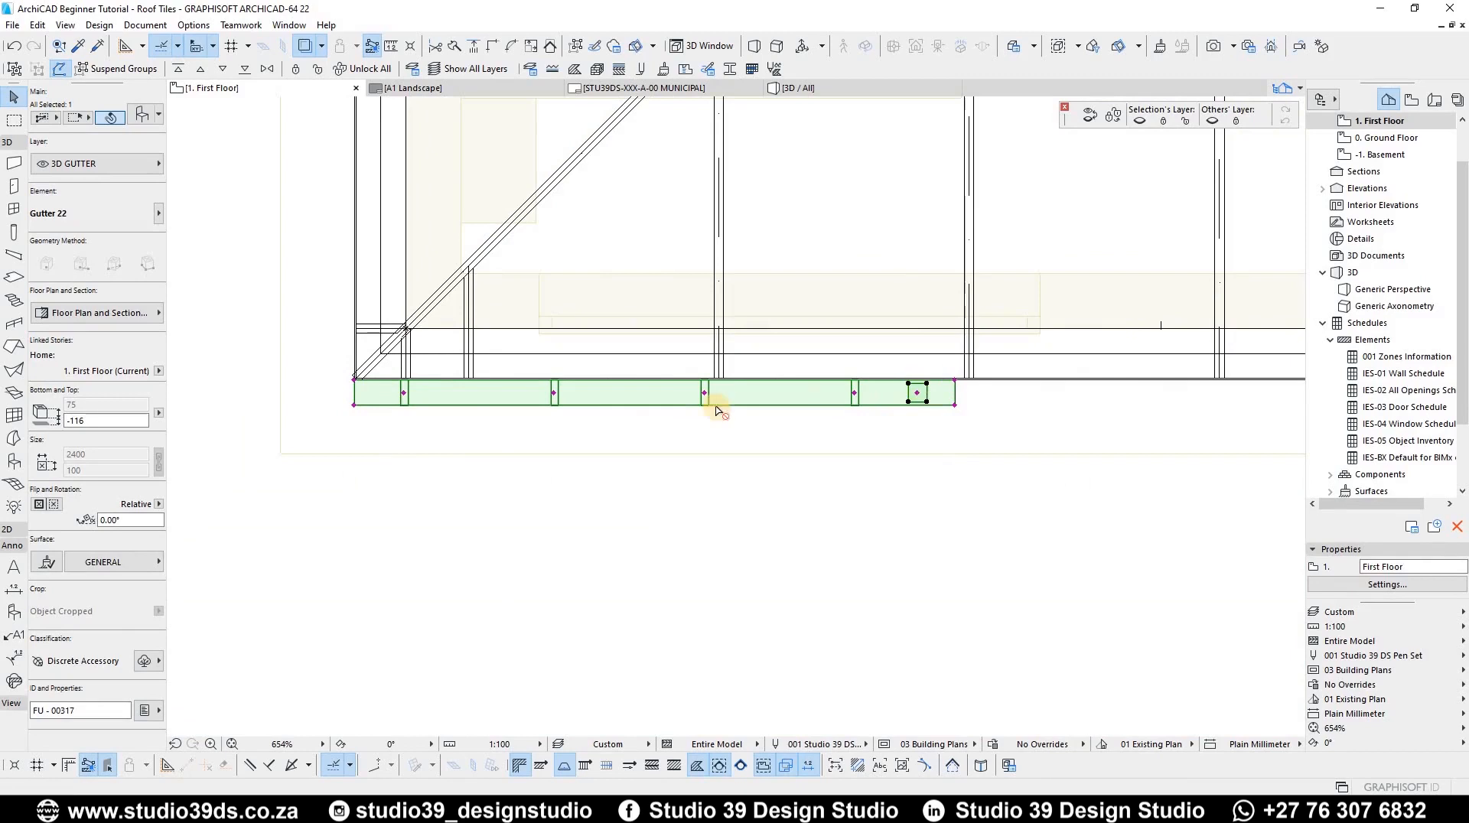
{"action": "key", "text": "ctrl+shift+d"}
{"action": "scroll", "coordinate": [367, 383], "scroll_direction": "down", "scroll_amount": 1}
{"action": "scroll", "coordinate": [459, 410], "scroll_direction": "up", "scroll_amount": 3}
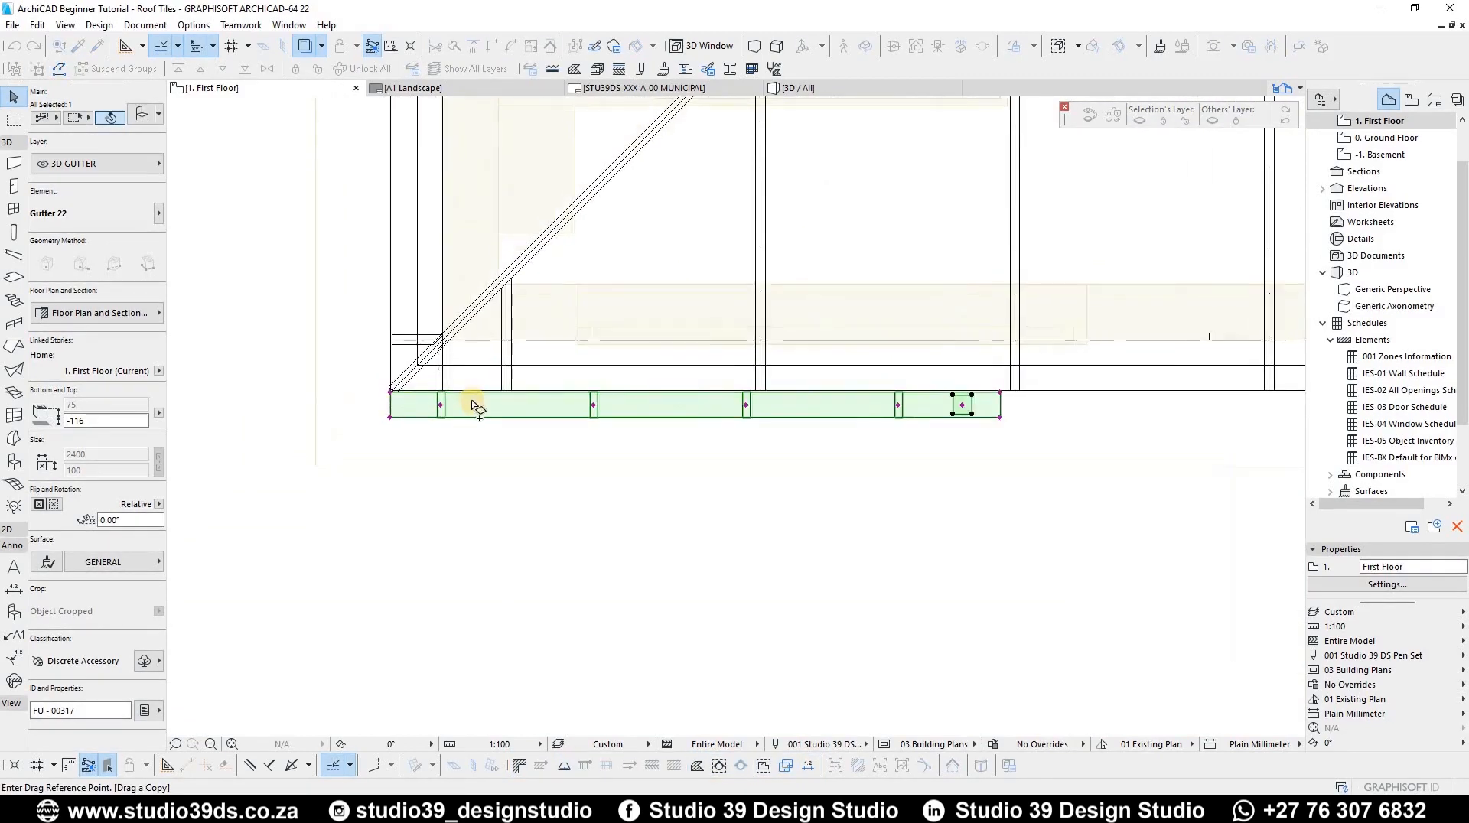
{"action": "key", "text": "Escape"}
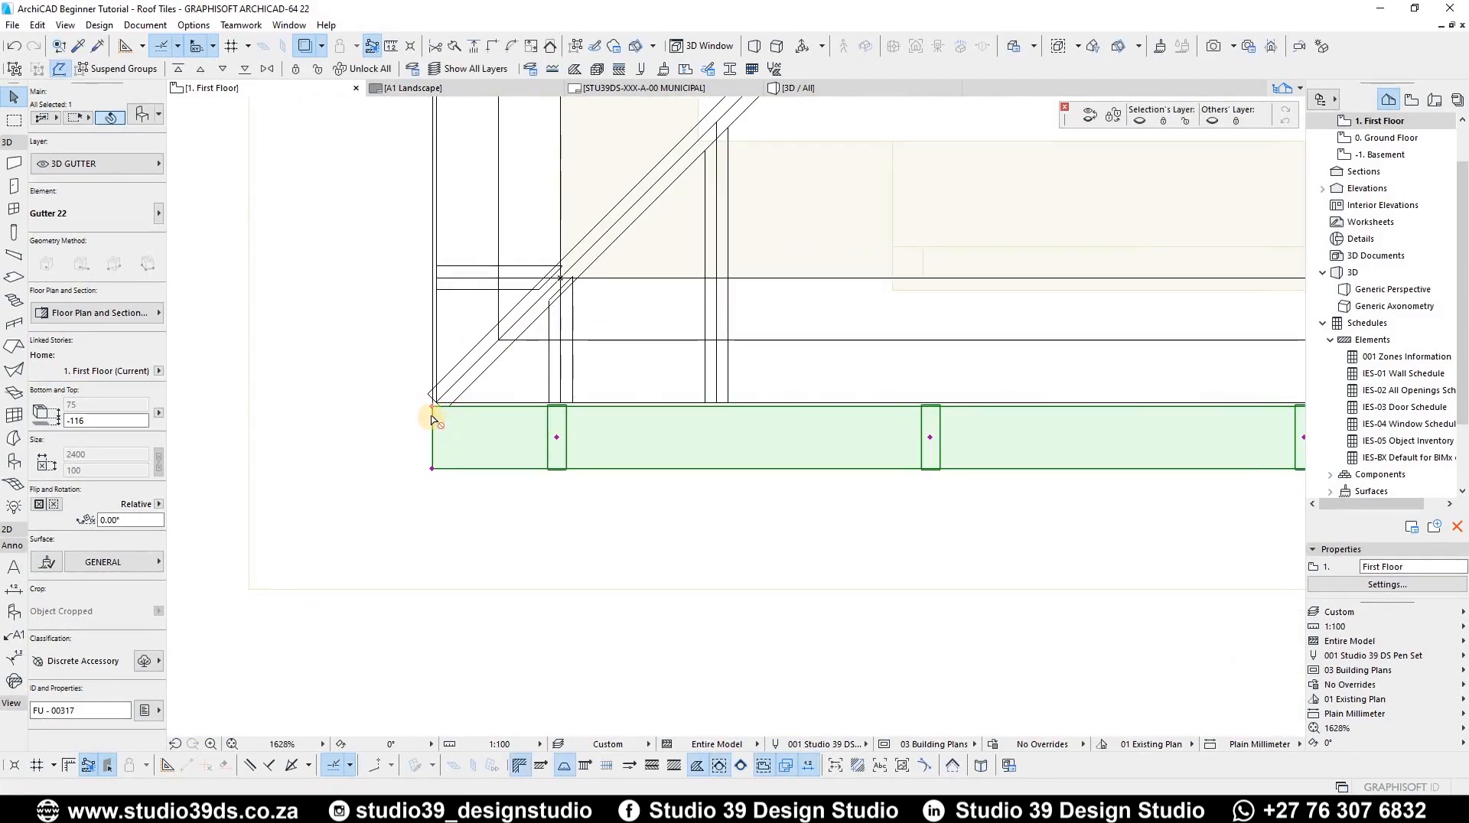
{"action": "key", "text": "ctrl+alt+m"}
{"action": "key", "text": "Escape"}
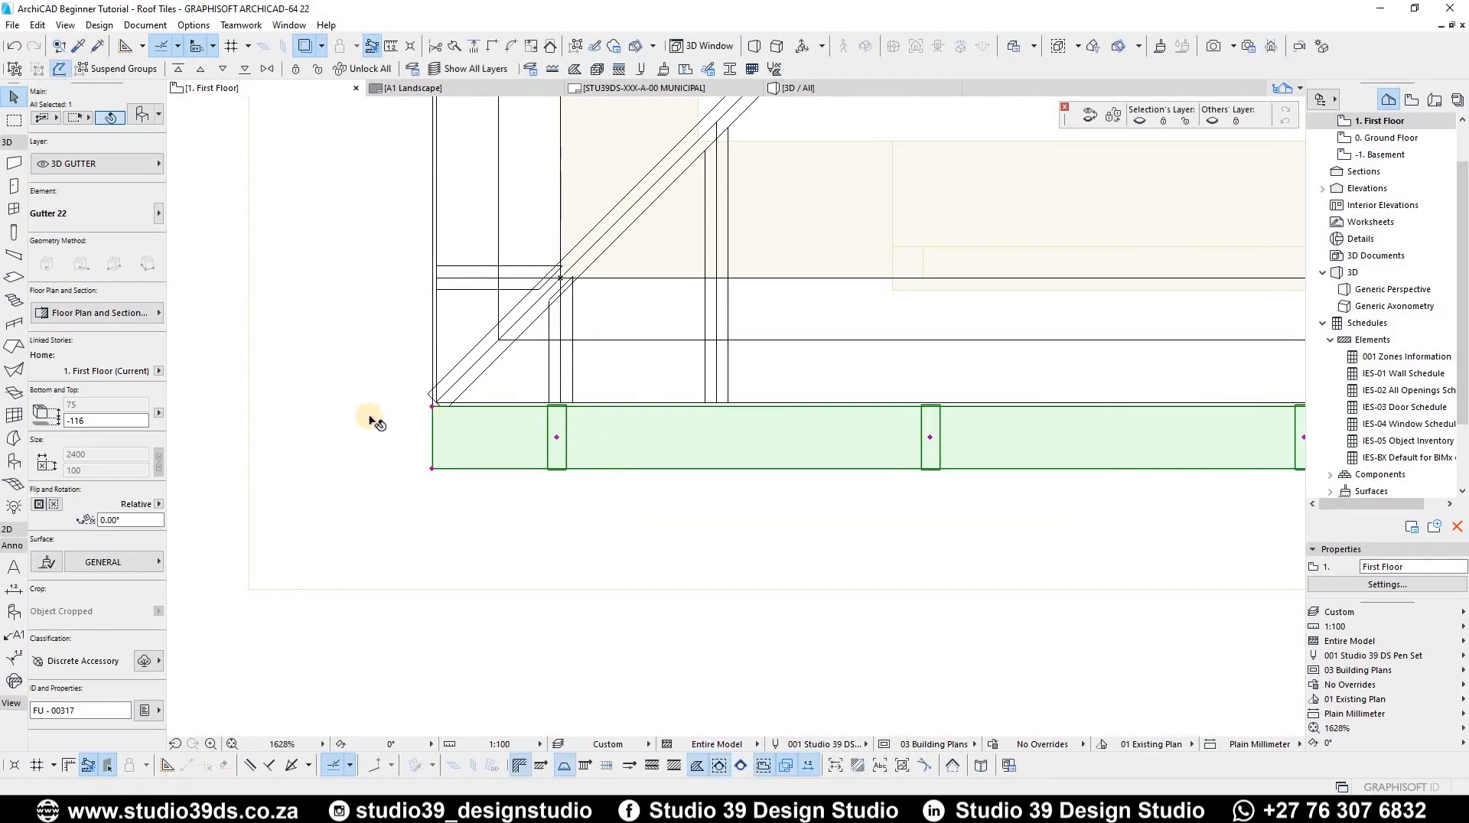
Step: Set the gutter's end cut angle to 45° in its style and dimensions settings
{"action": "scroll", "coordinate": [459, 419], "scroll_direction": "down", "scroll_amount": 4}
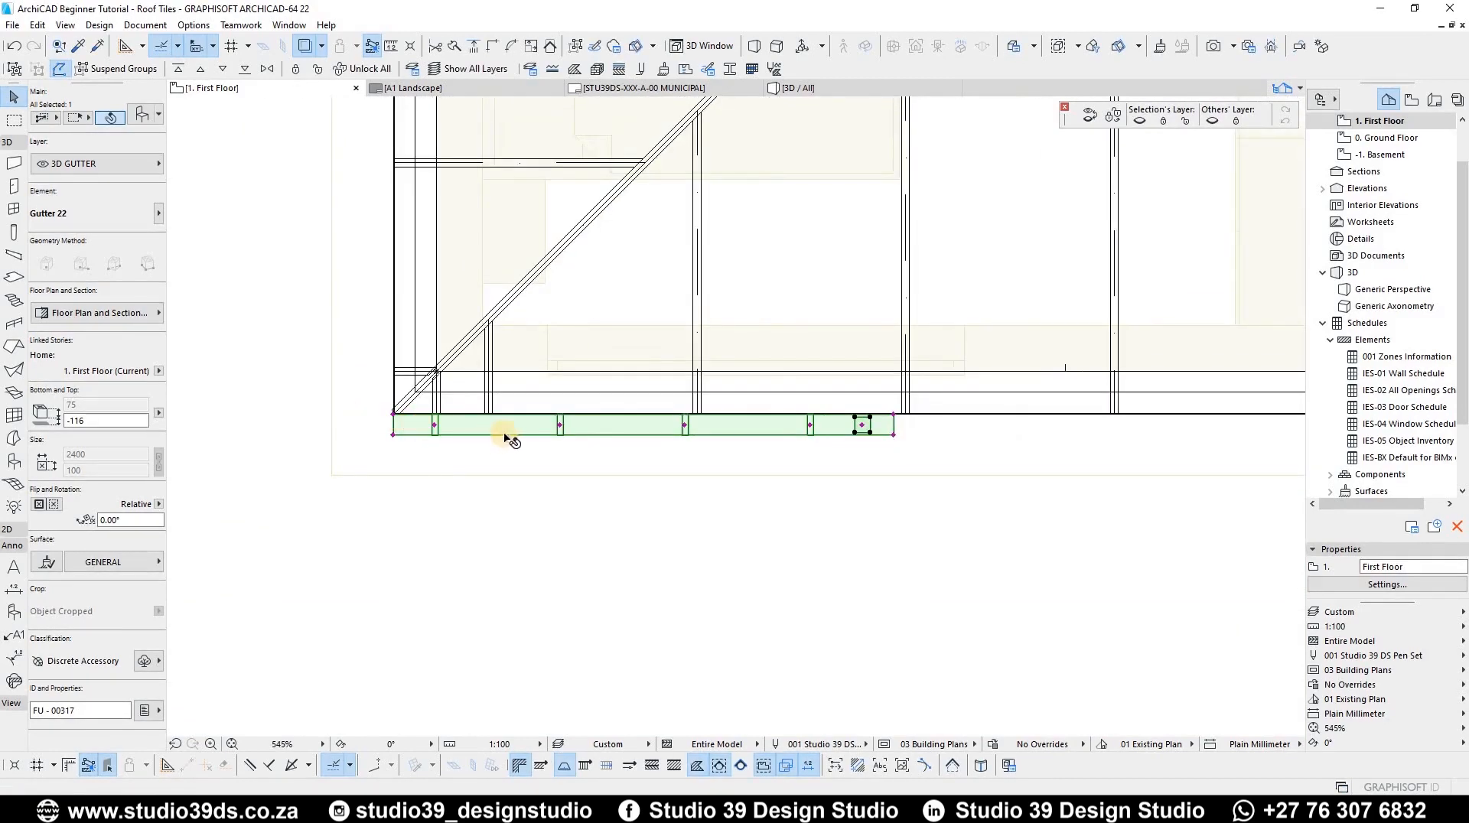
{"action": "key", "text": "ctrl+t"}
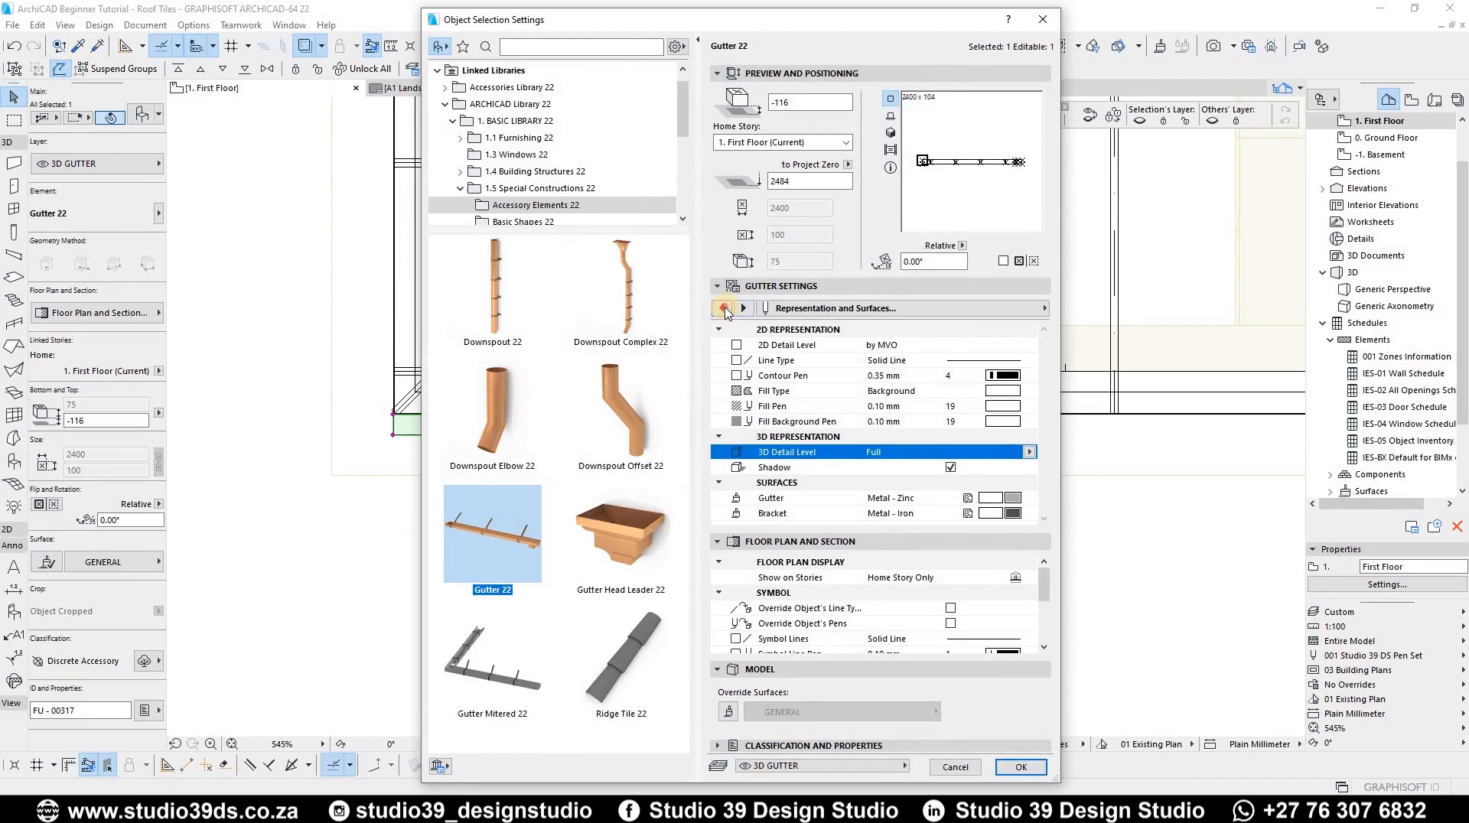
{"action": "left_click", "coordinate": [723, 306]}
{"action": "left_click", "coordinate": [723, 306]}
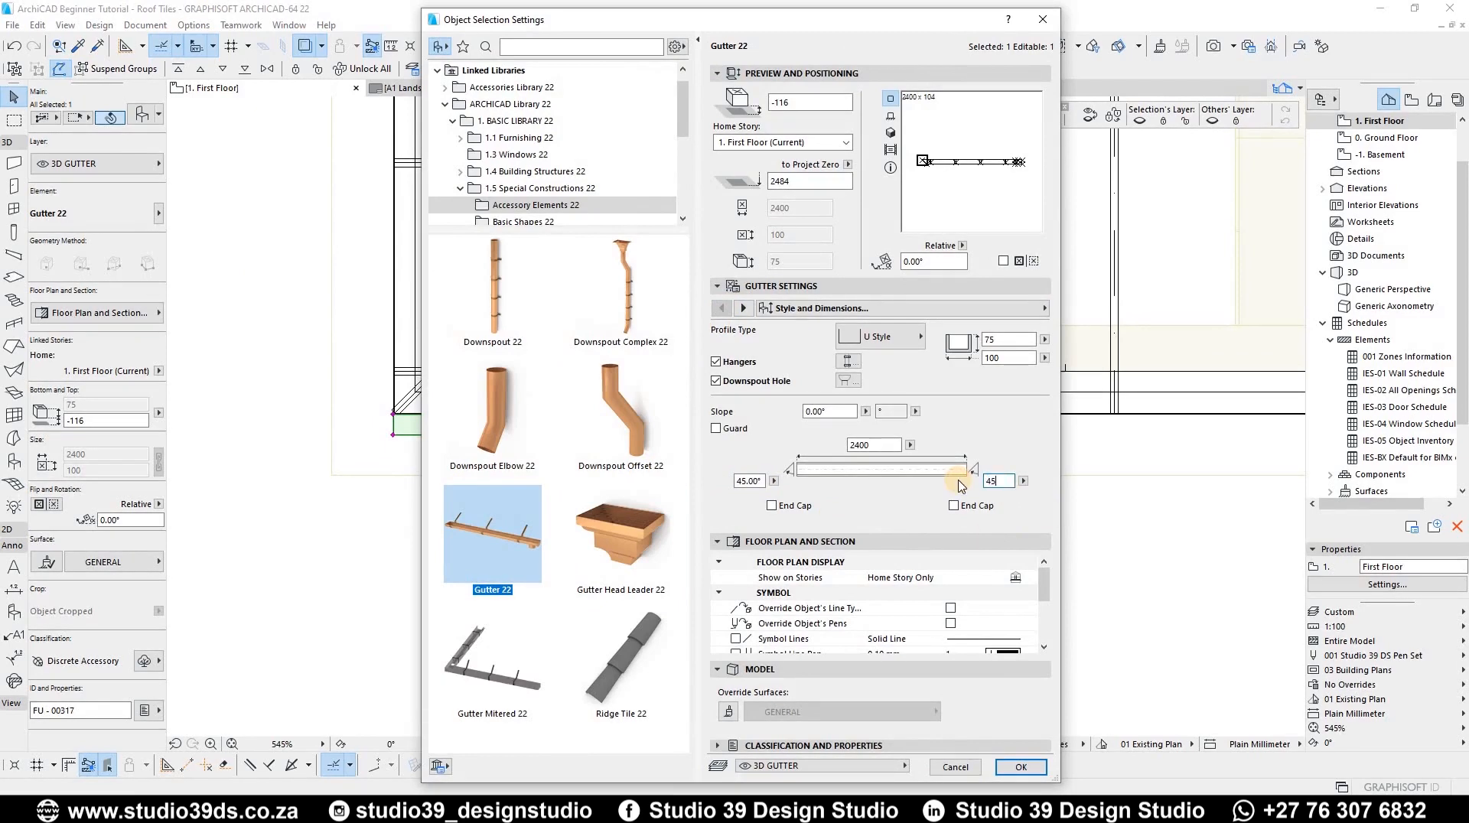
{"action": "key", "text": "Return"}
Step: Set the gutter's other end cut angle to -45° so both ends are mitred
{"action": "scroll", "coordinate": [470, 415], "scroll_direction": "up", "scroll_amount": 2}
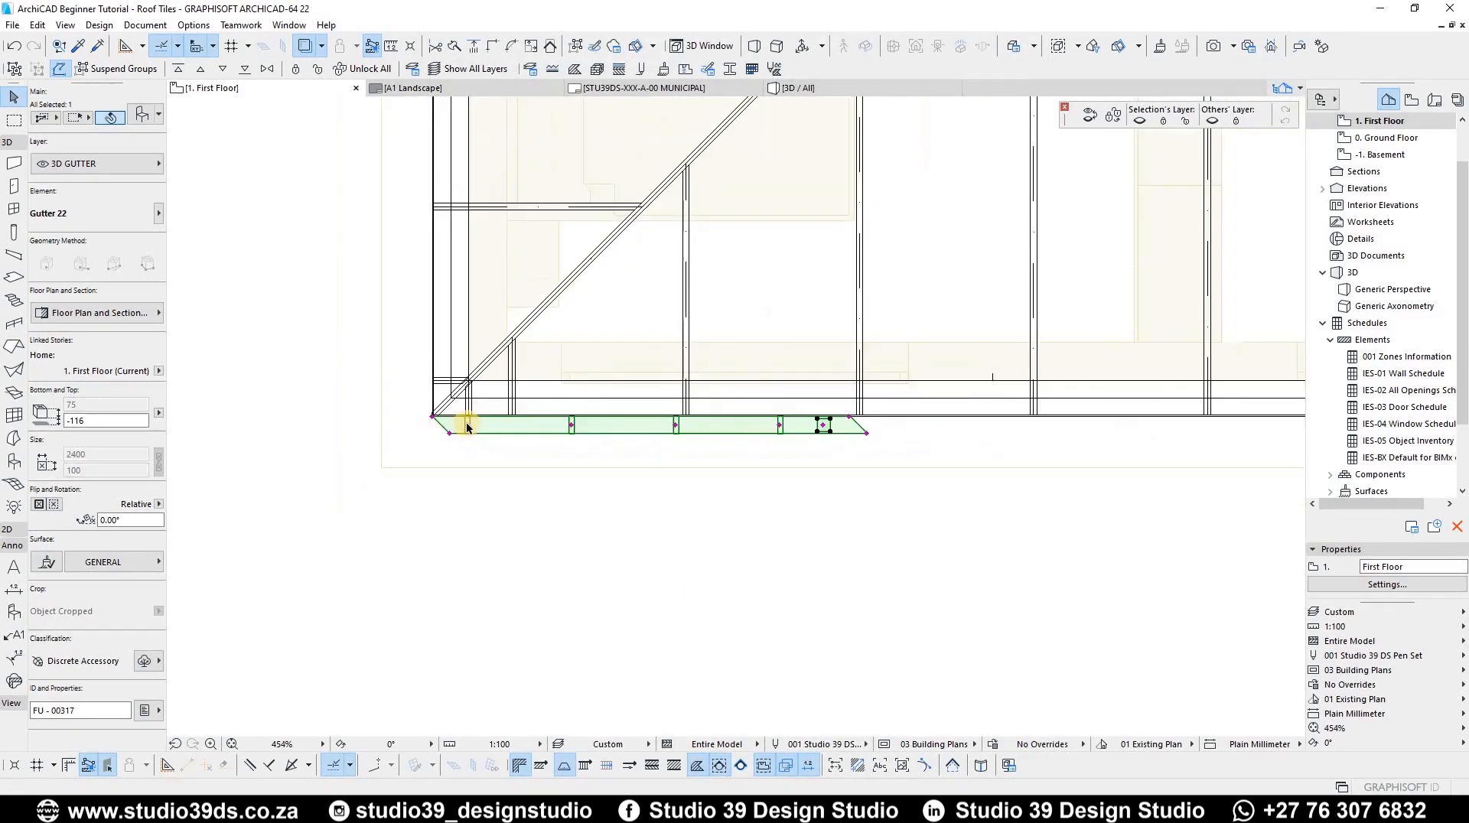
{"action": "key", "text": "ctrl+t"}
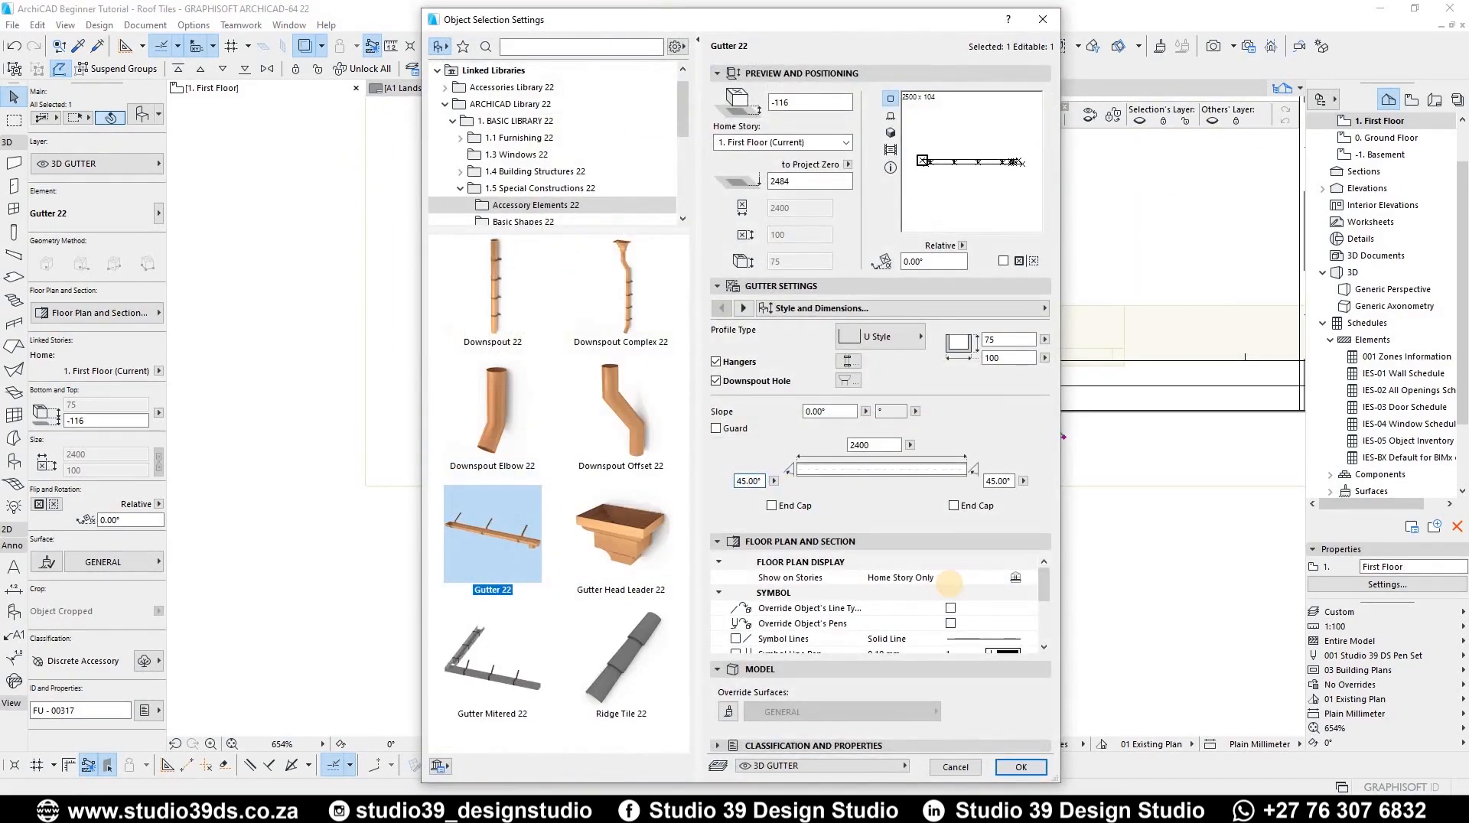
{"action": "left_click", "coordinate": [987, 480]}
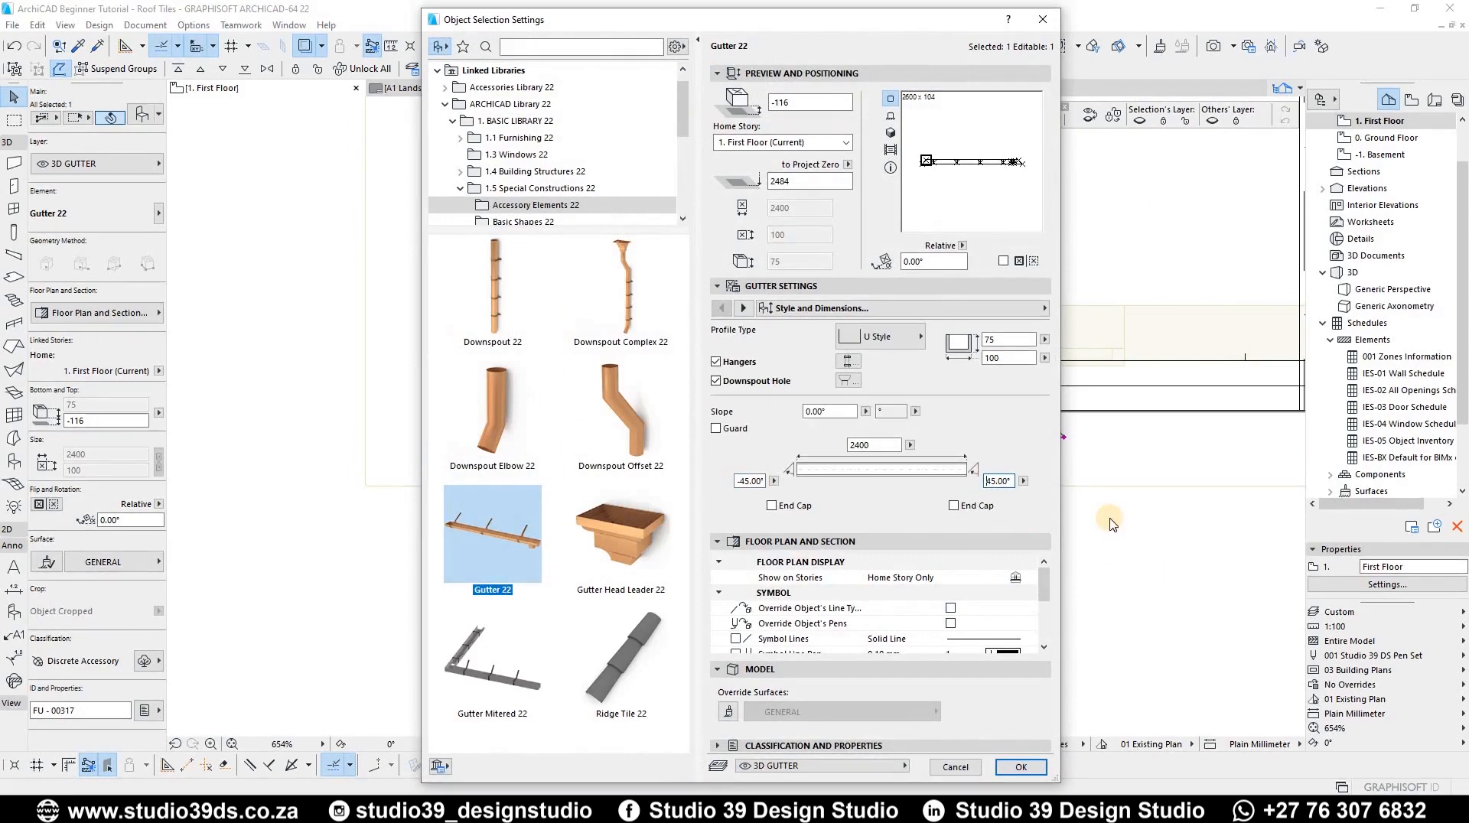
{"action": "key", "text": "Return"}
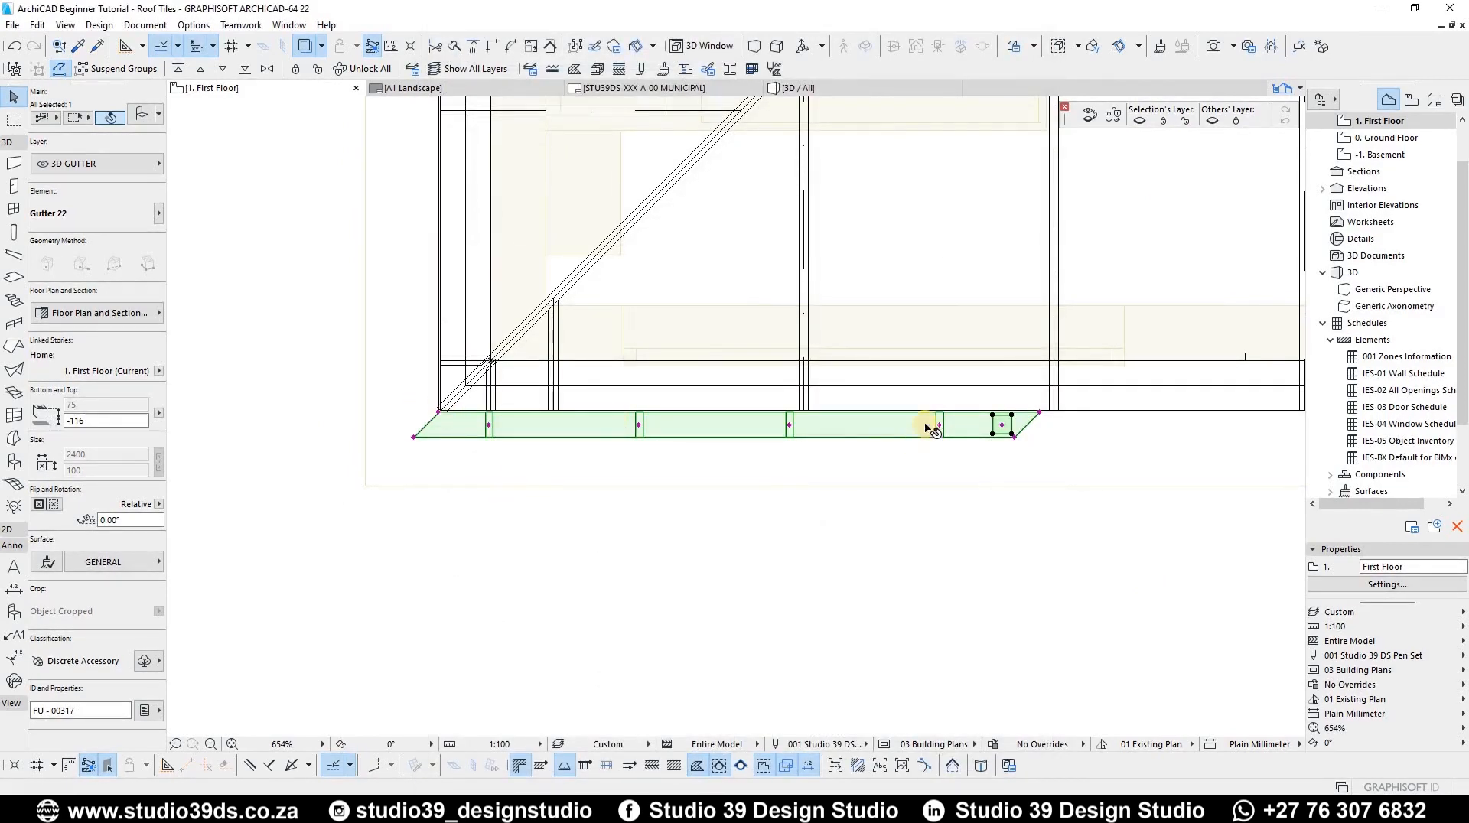
Step: Stretch the gutter's mitred end to the outer eaves corner
{"action": "left_click", "coordinate": [1039, 414]}
{"action": "scroll", "coordinate": [618, 453], "scroll_direction": "down", "scroll_amount": 4}
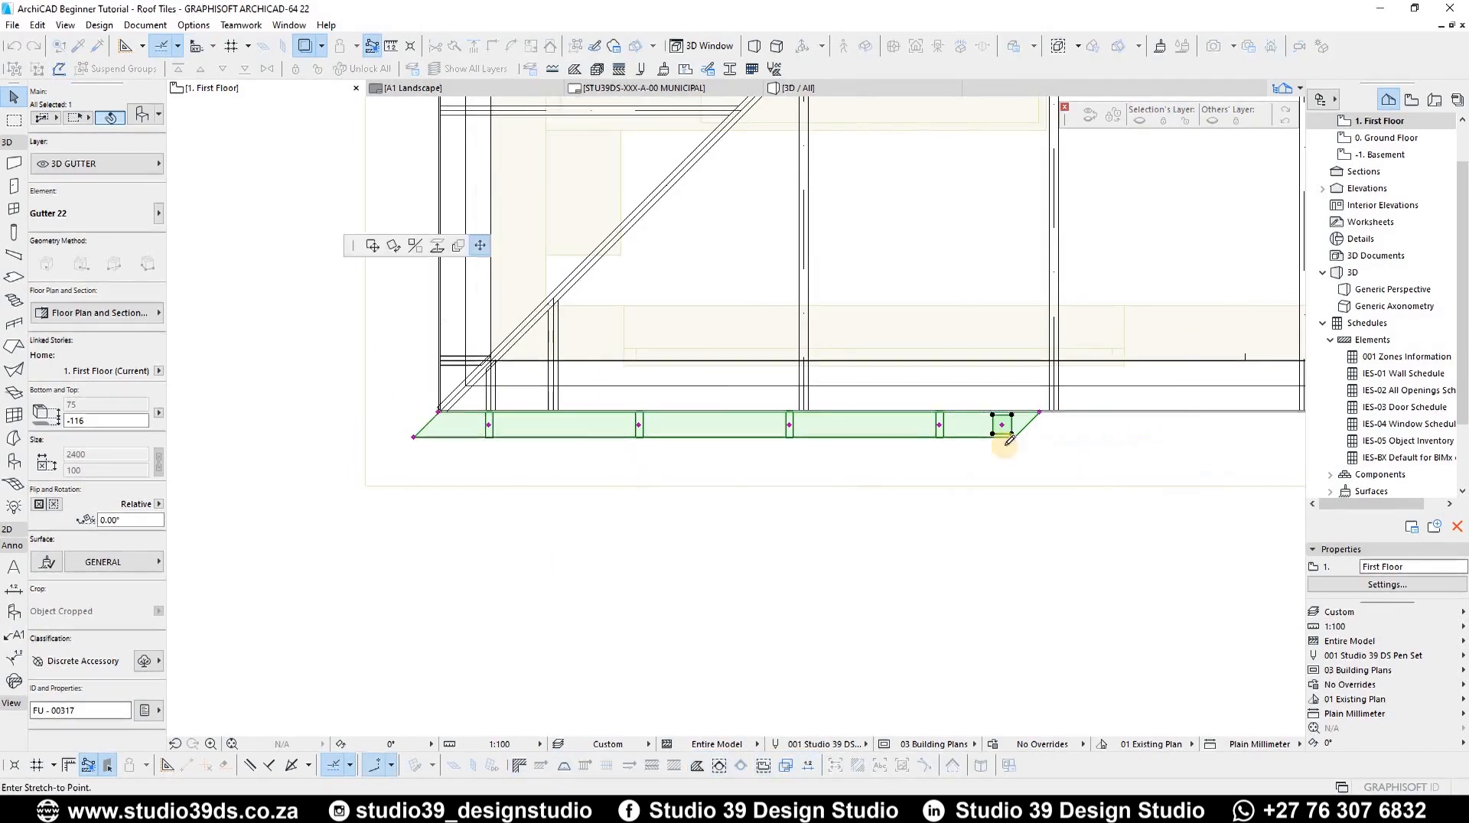
{"action": "scroll", "coordinate": [1166, 443], "scroll_direction": "up", "scroll_amount": 1}
{"action": "scroll", "coordinate": [972, 479], "scroll_direction": "up", "scroll_amount": 4}
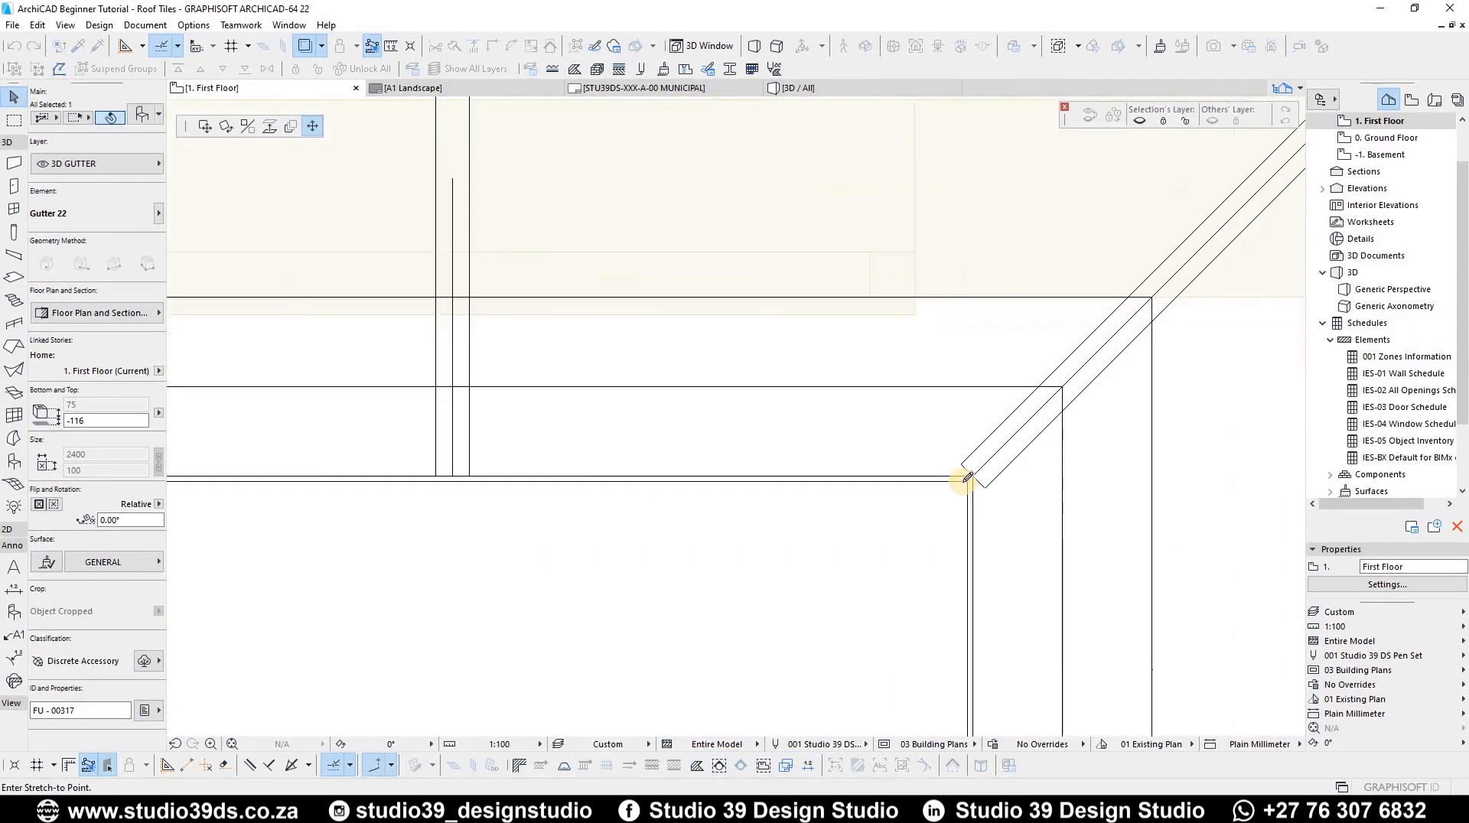
{"action": "left_click", "coordinate": [968, 499]}
Step: Mirror a copy of the gutter about the 45° hip line onto the side eaves
{"action": "scroll", "coordinate": [880, 440], "scroll_direction": "down", "scroll_amount": 4}
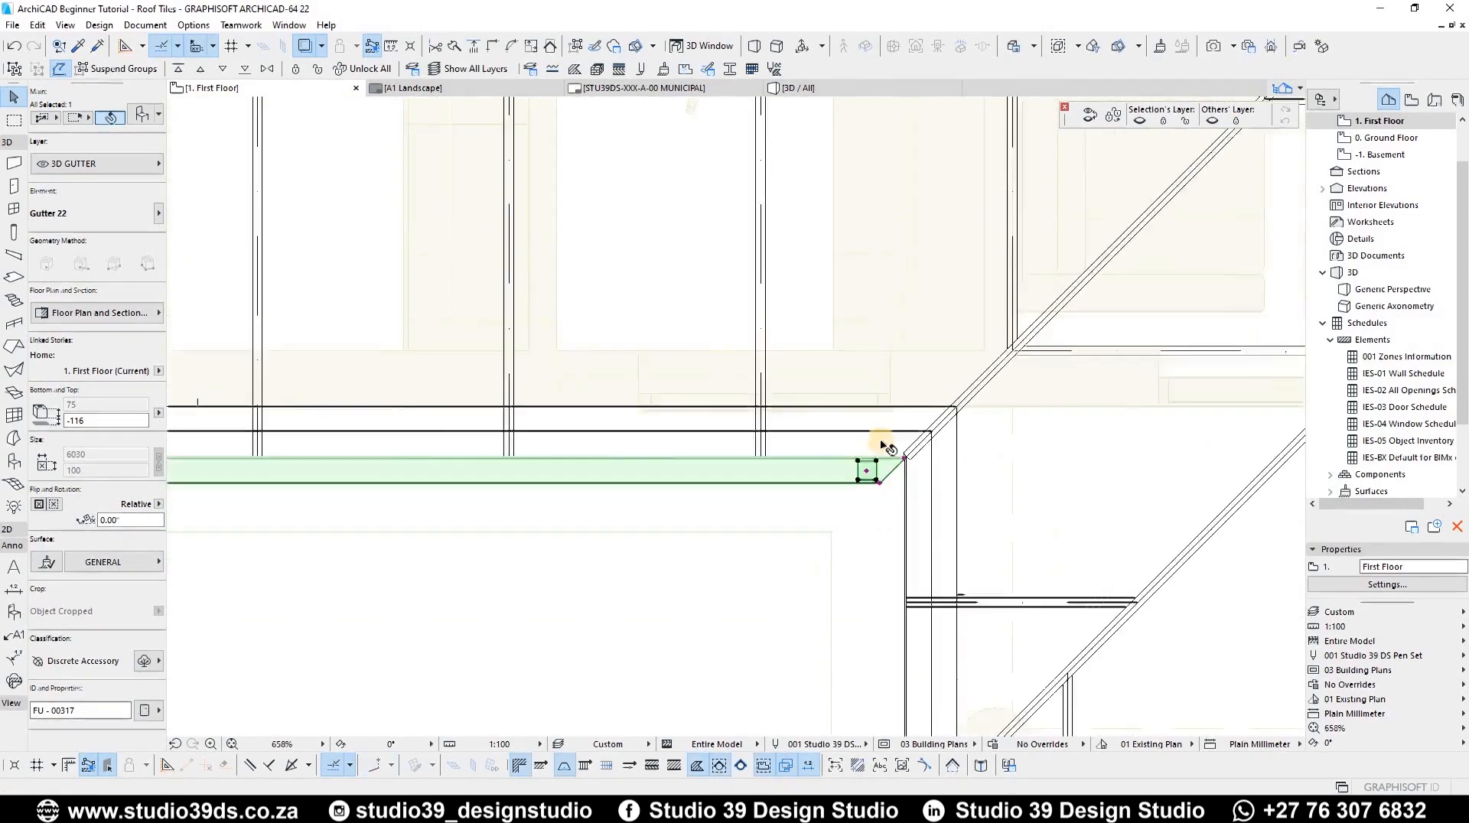
{"action": "key", "text": "ctrl+shift+m"}
{"action": "scroll", "coordinate": [903, 453], "scroll_direction": "up", "scroll_amount": 3}
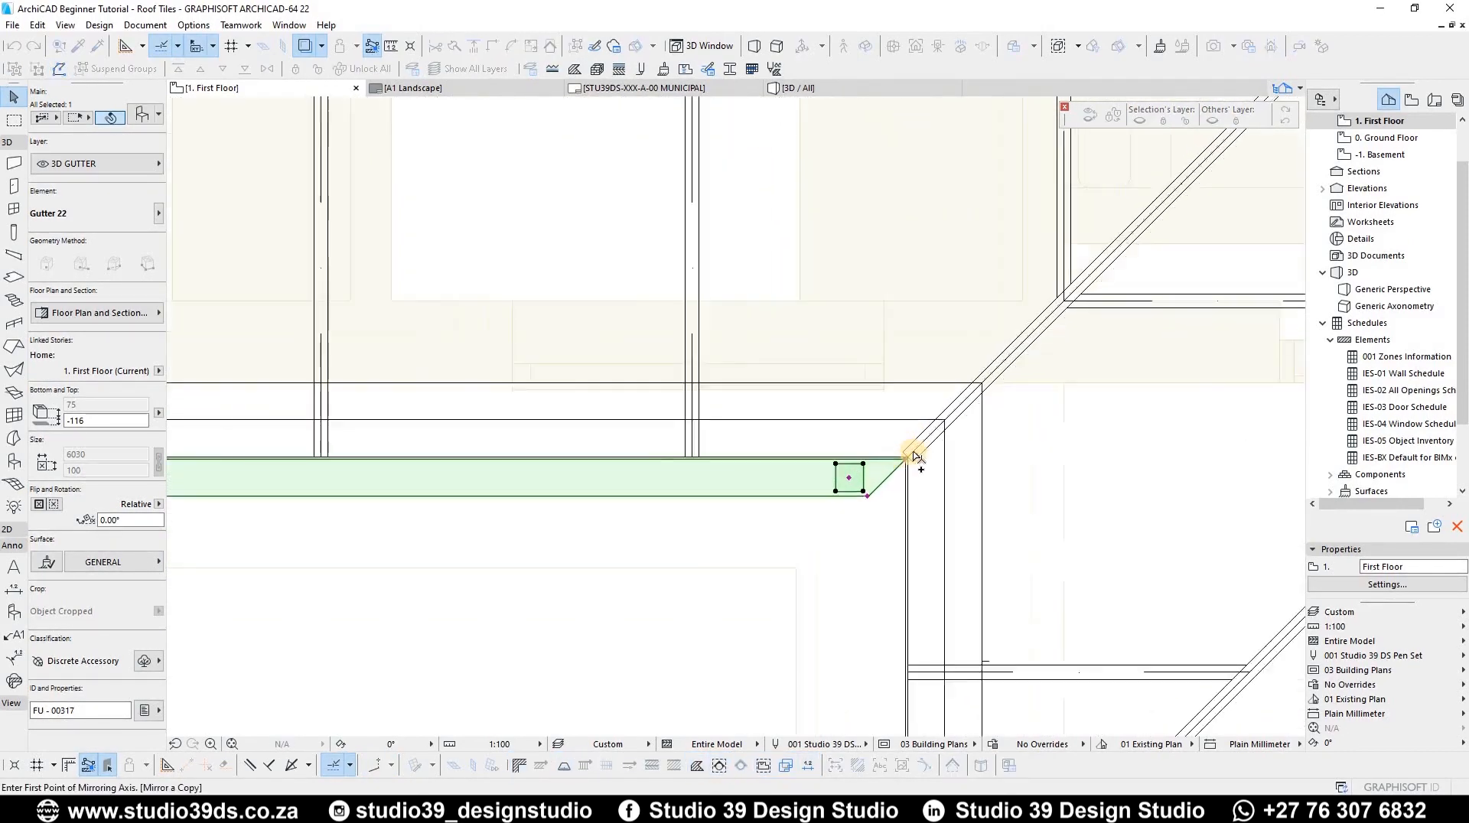
{"action": "left_click", "coordinate": [957, 406]}
Step: Stretch the side gutter's end to the eaves corner, about 1500 long
{"action": "scroll", "coordinate": [948, 482], "scroll_direction": "down", "scroll_amount": 5}
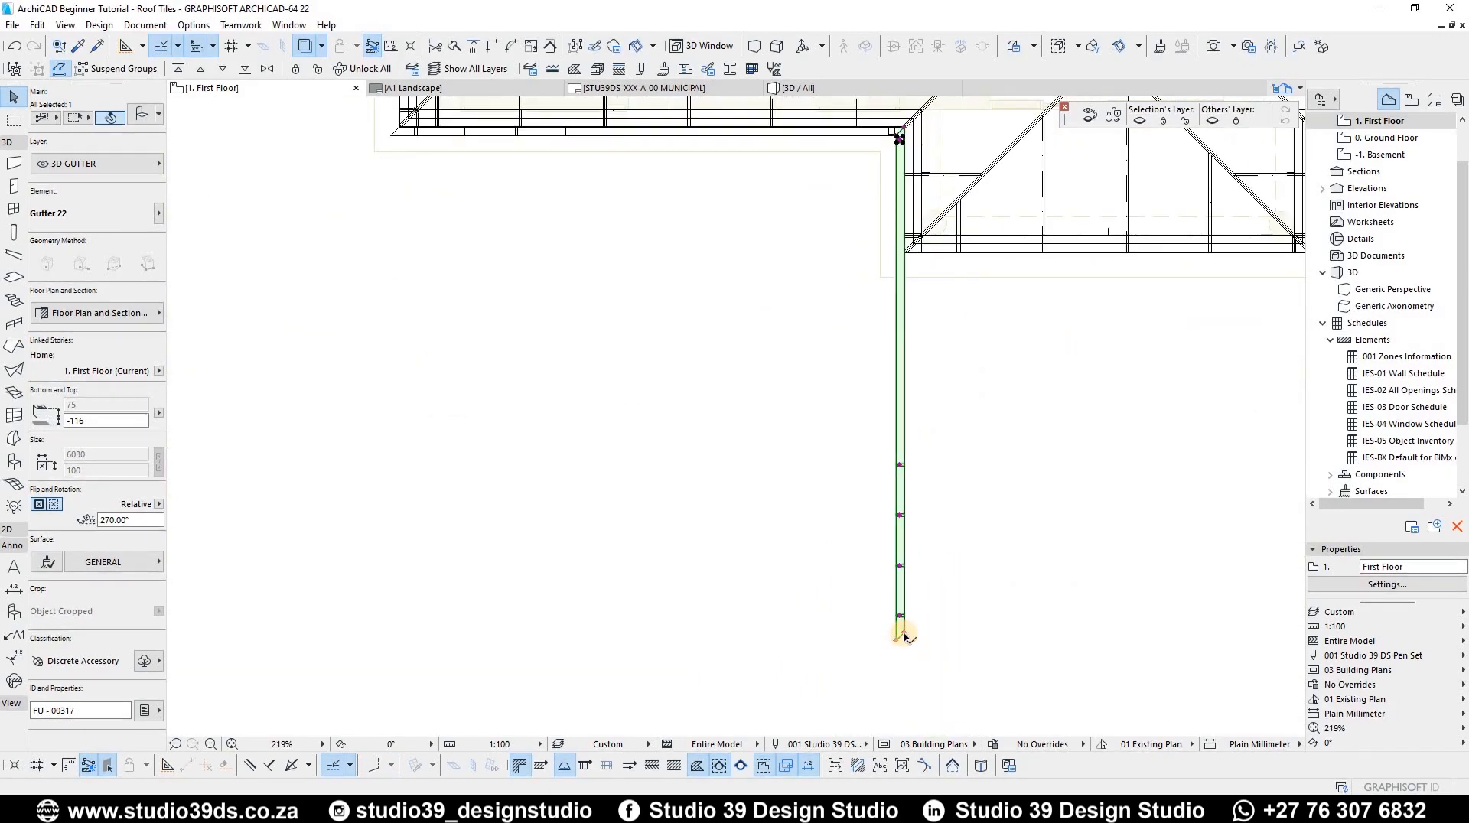
{"action": "left_click", "coordinate": [904, 618]}
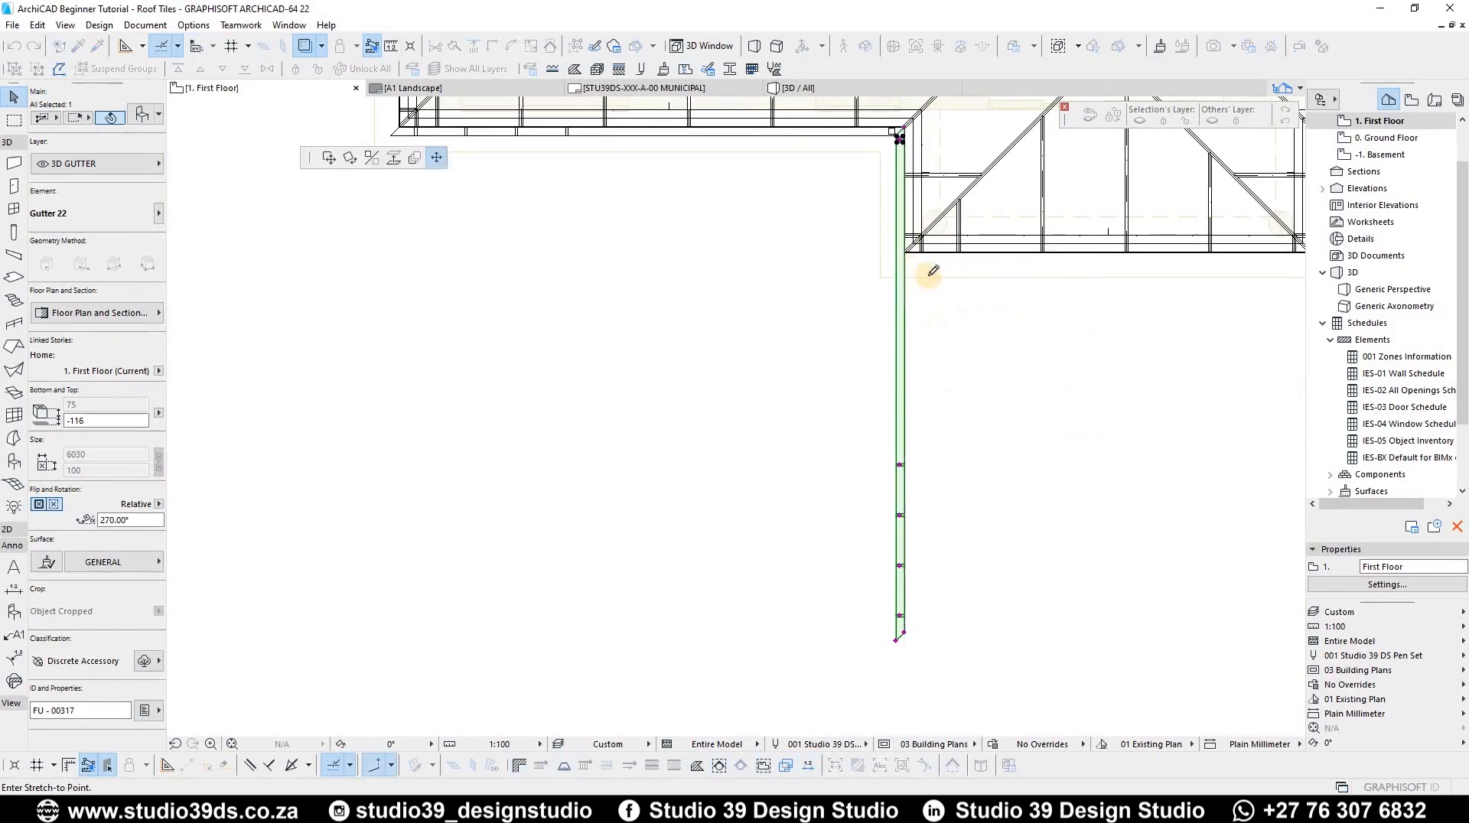
{"action": "scroll", "coordinate": [907, 257], "scroll_direction": "up", "scroll_amount": 5}
{"action": "scroll", "coordinate": [922, 331], "scroll_direction": "up", "scroll_amount": 3}
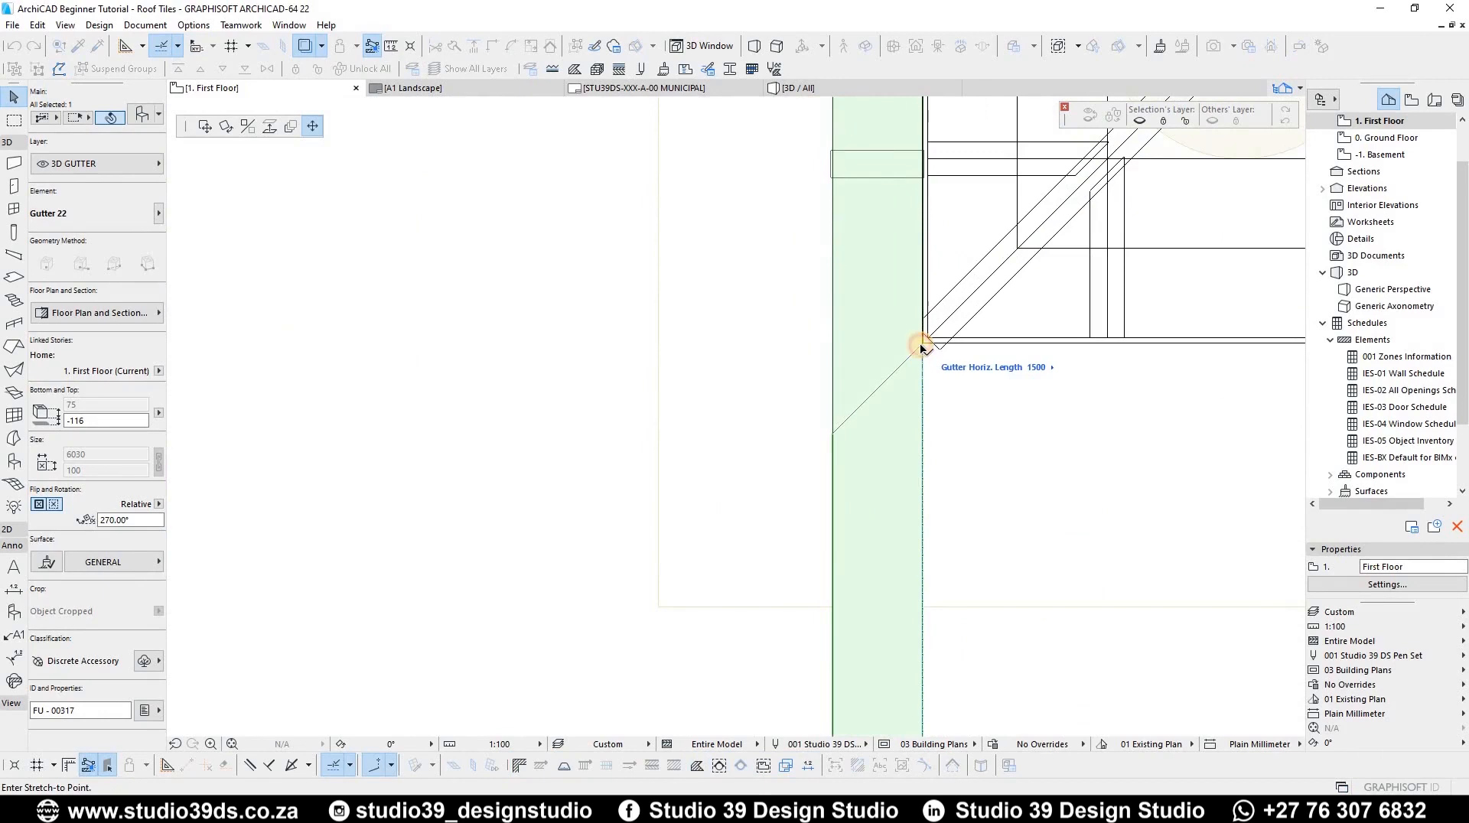
{"action": "left_click", "coordinate": [922, 348]}
Step: Mirror a copy of the side gutter about the hip line onto the next front eaves
{"action": "key", "text": "ctrl+alt+m"}
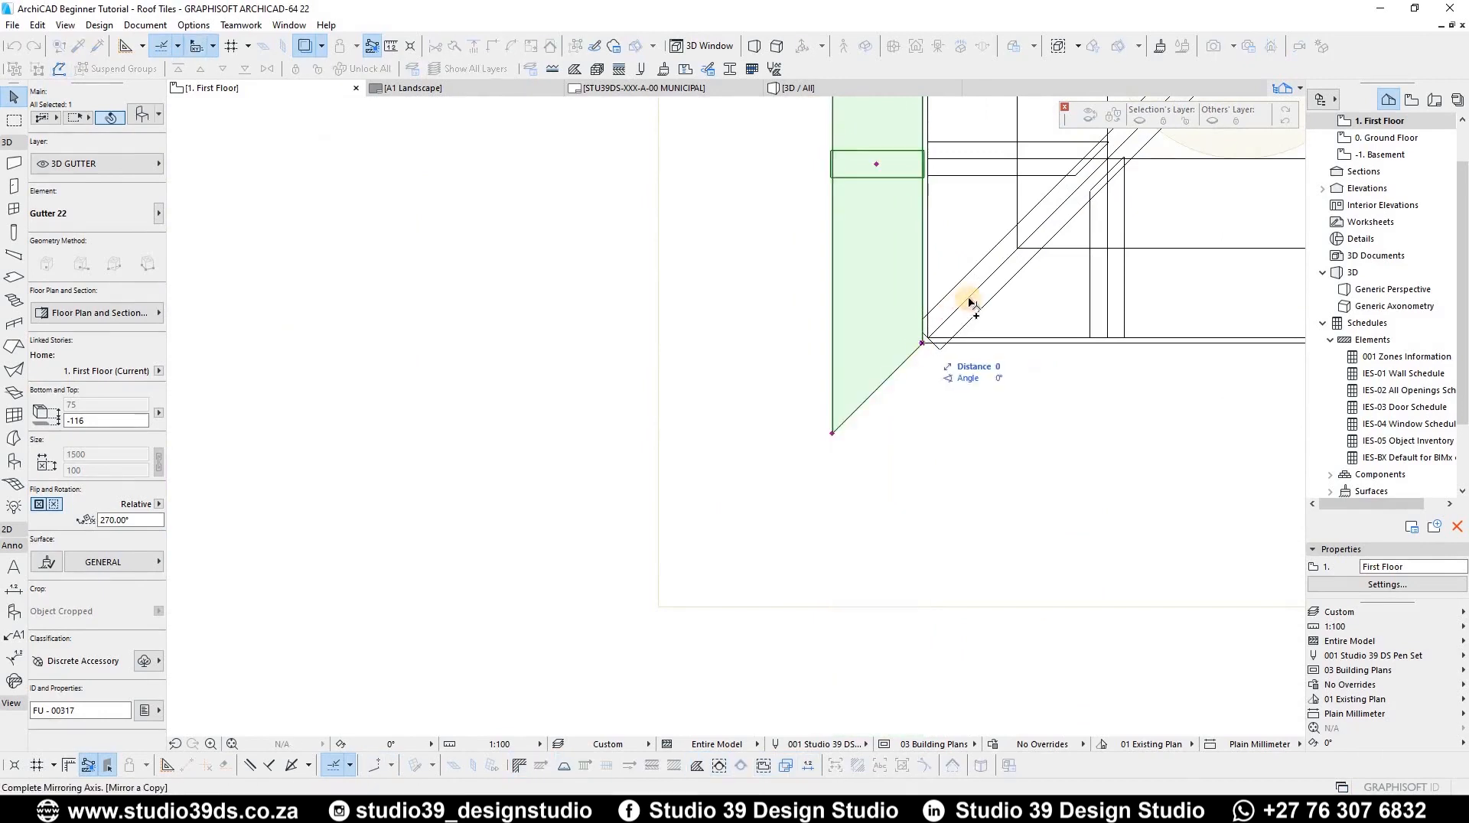
{"action": "left_click", "coordinate": [969, 299]}
{"action": "scroll", "coordinate": [485, 503], "scroll_direction": "down", "scroll_amount": 5}
{"action": "middle_click_drag", "start_coordinate": [788, 473], "coordinate": [599, 483]}
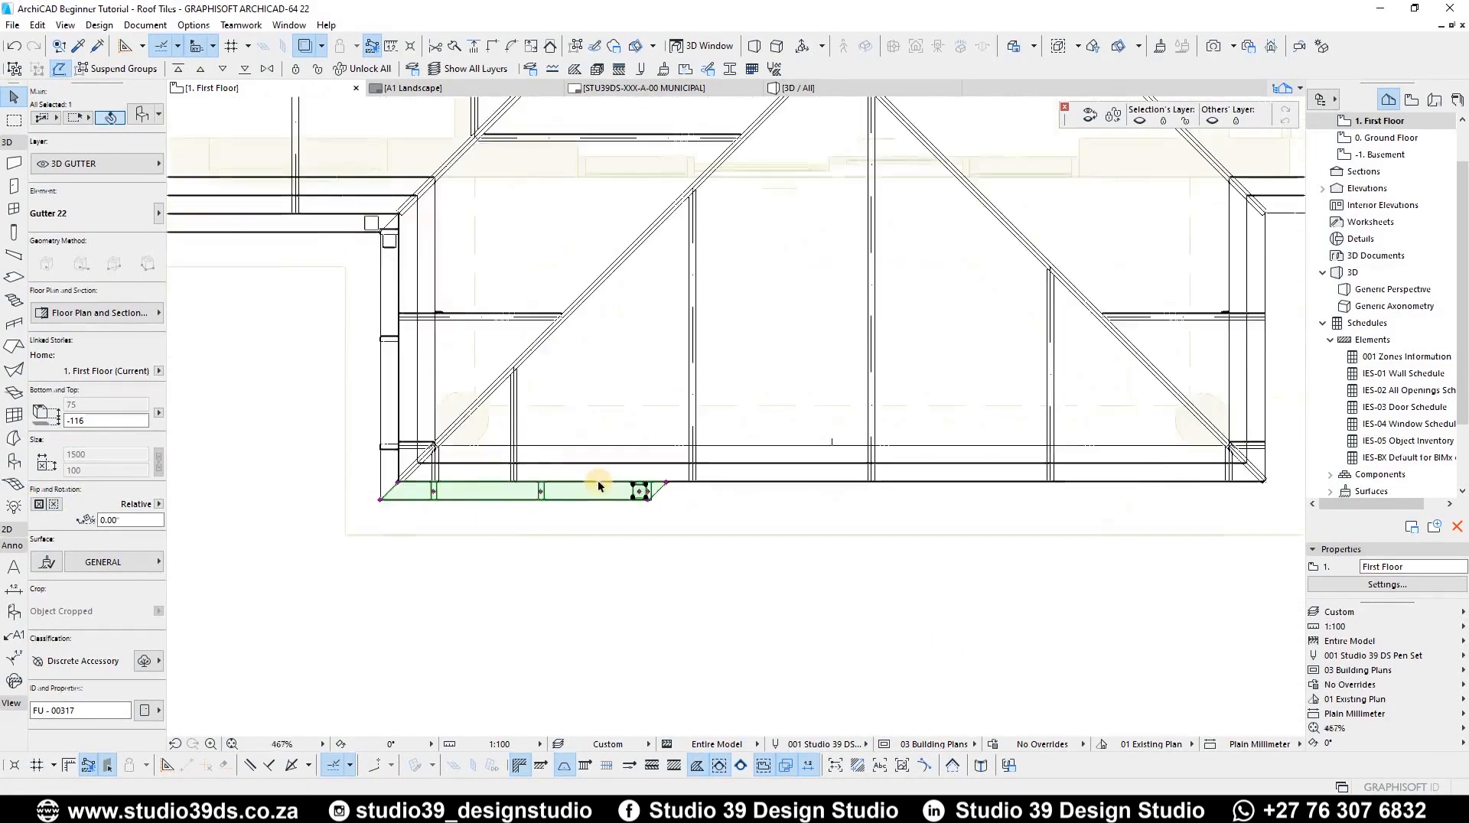
Step: Stretch the copied front gutter to the far eaves corner, about 4852 long, and reapply its settings
{"action": "scroll", "coordinate": [598, 486], "scroll_direction": "up", "scroll_amount": 4}
{"action": "left_click", "coordinate": [615, 473]}
{"action": "scroll", "coordinate": [1017, 508], "scroll_direction": "down", "scroll_amount": 3}
{"action": "middle_click_drag", "start_coordinate": [1003, 508], "coordinate": [375, 512]}
{"action": "scroll", "coordinate": [623, 504], "scroll_direction": "up", "scroll_amount": 7}
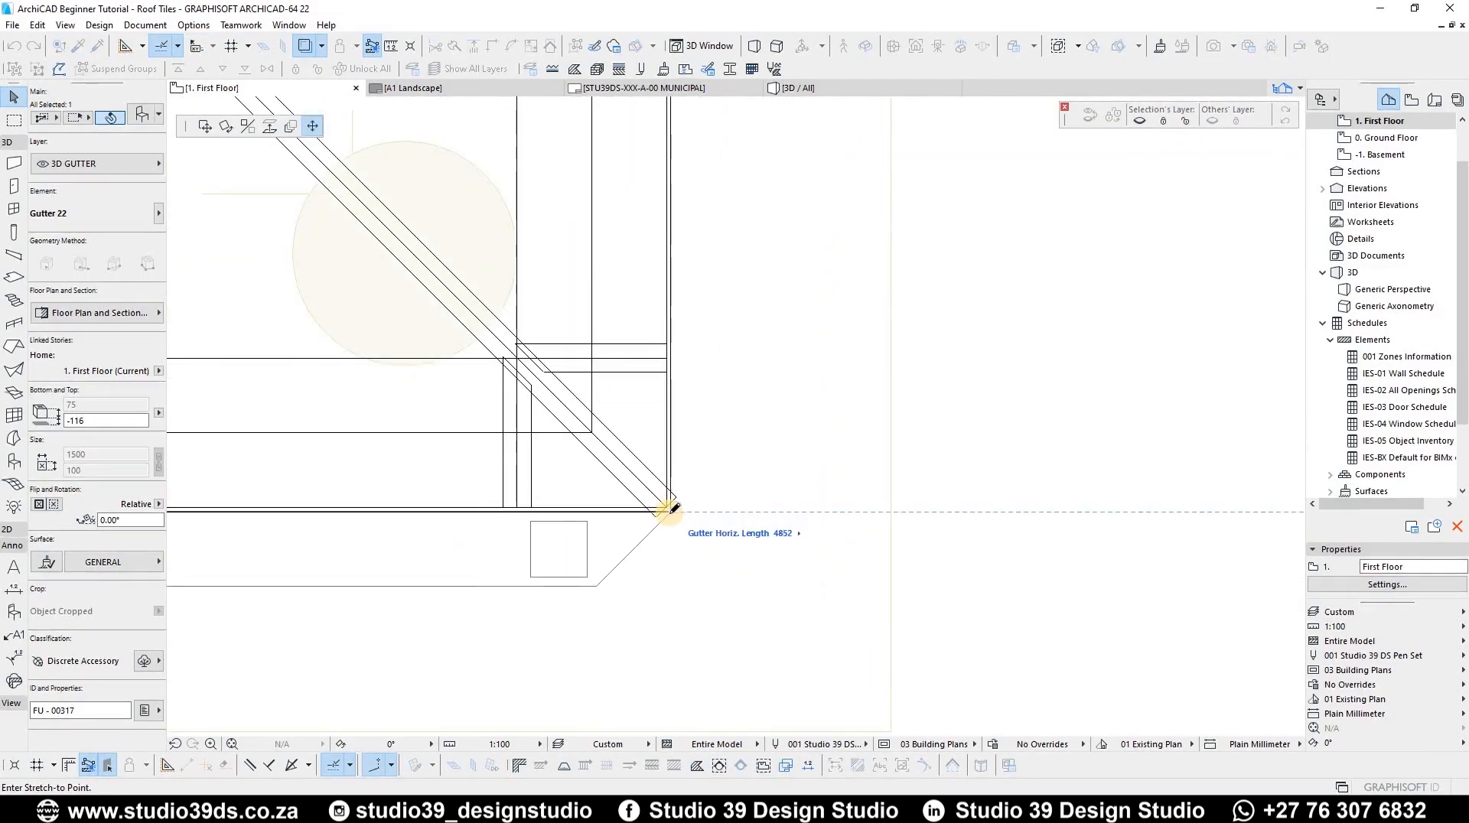
{"action": "left_click", "coordinate": [670, 518]}
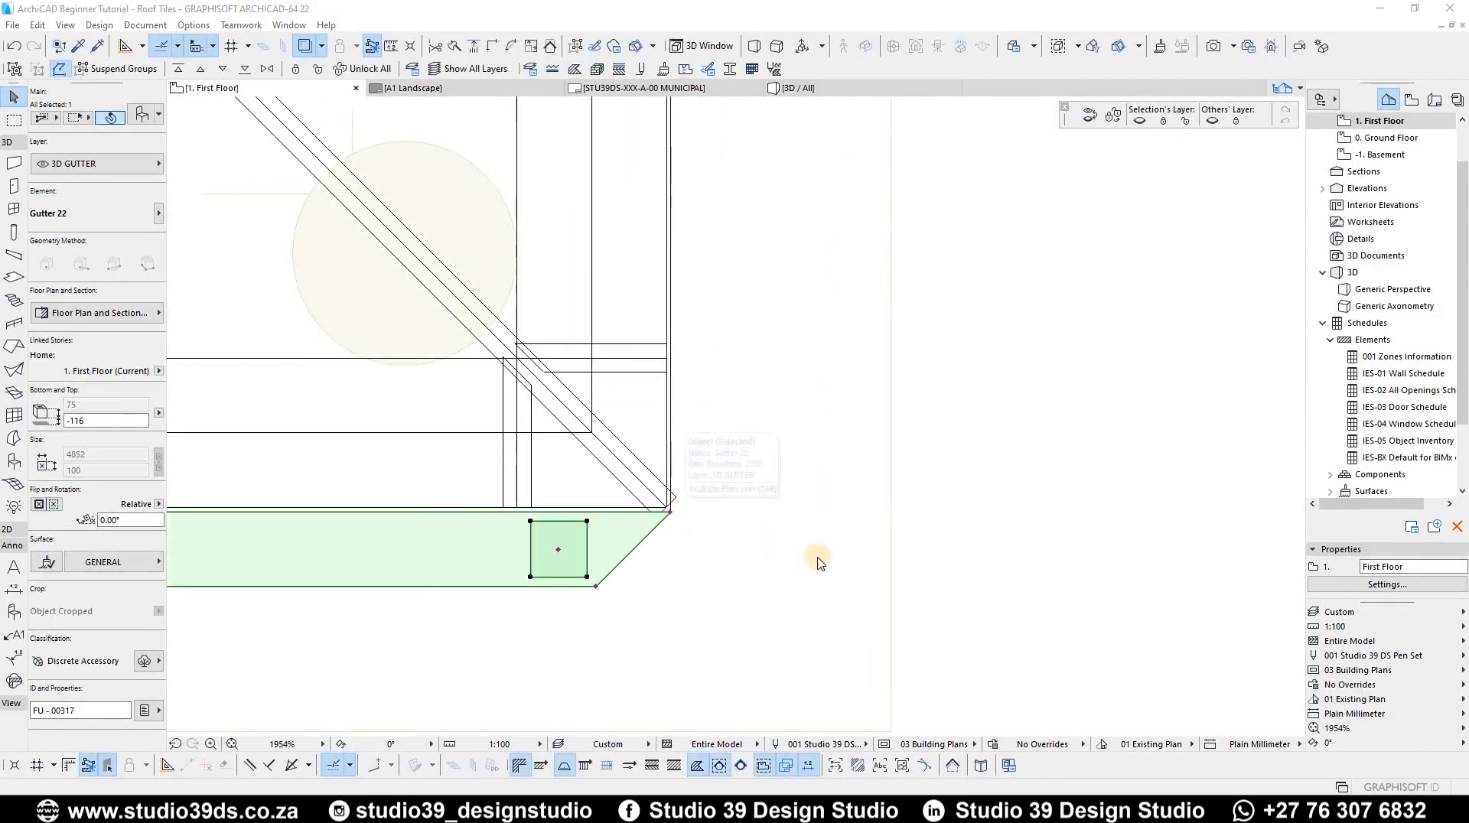
{"action": "key", "text": "ctrl+t"}
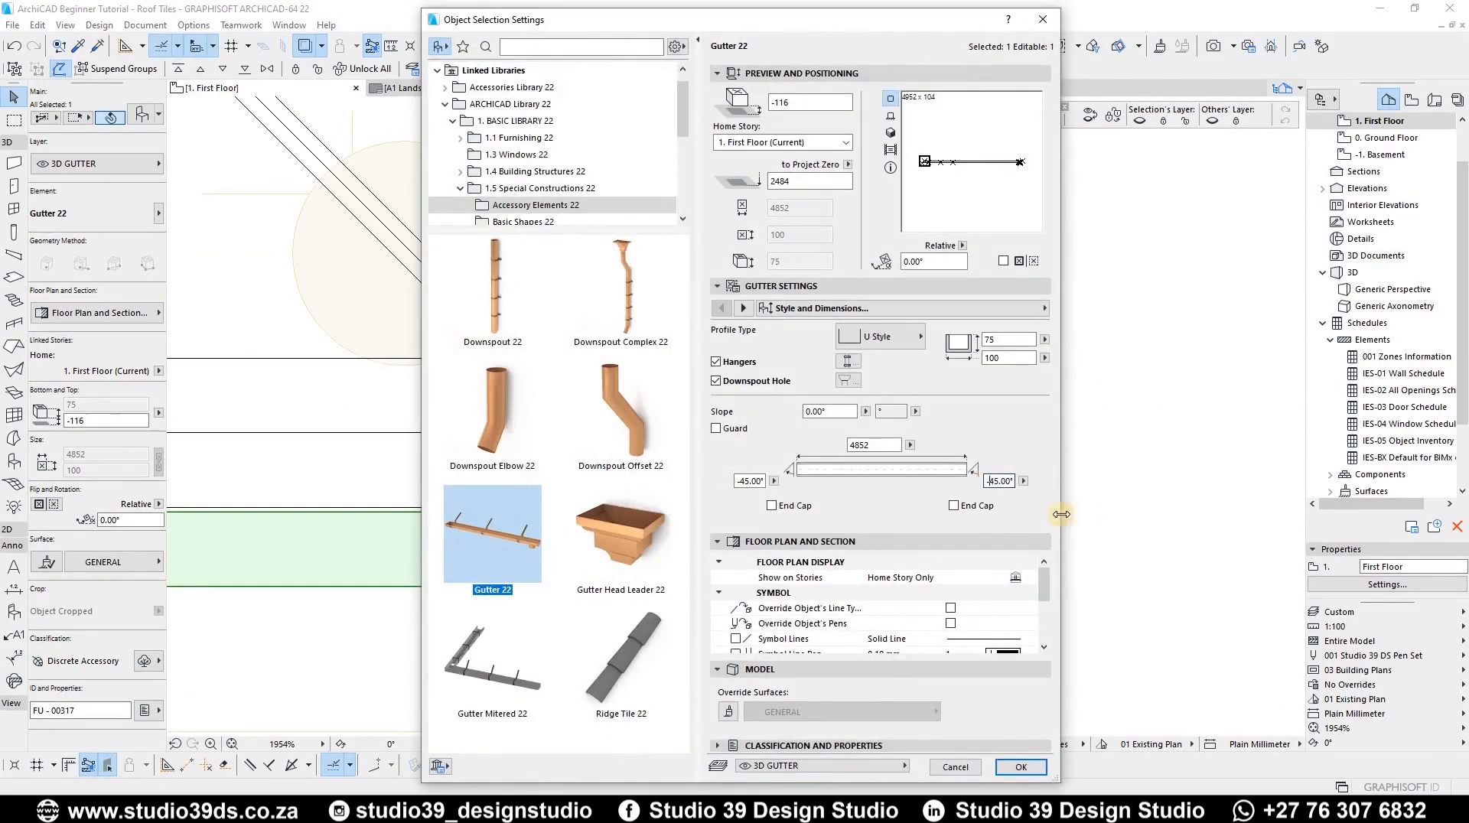
{"action": "key", "text": "Return"}
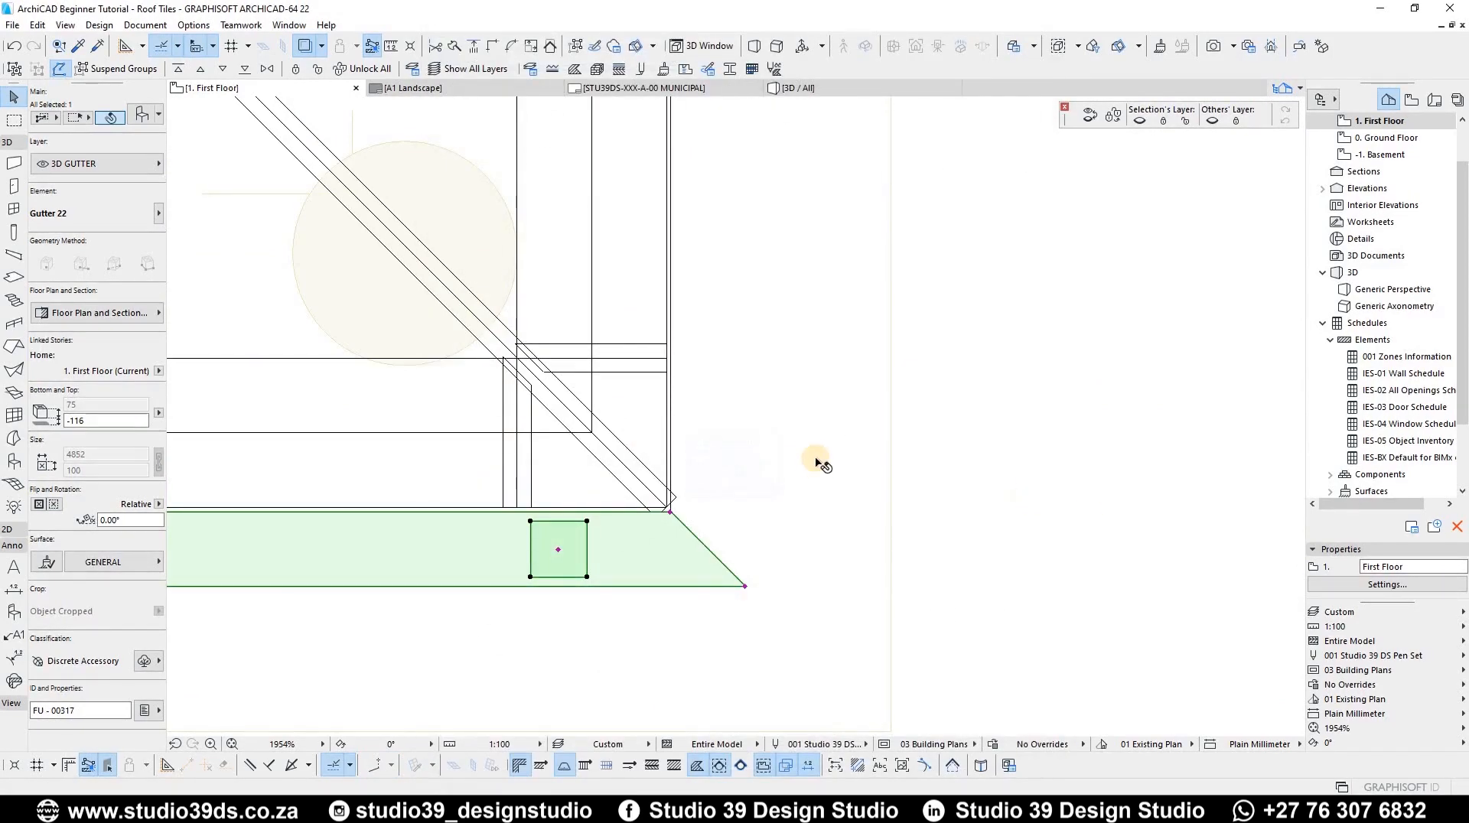
Step: Mirror a copy of the side gutter for the opposite side of the projecting bay
{"action": "scroll", "coordinate": [818, 462], "scroll_direction": "down", "scroll_amount": 3}
{"action": "scroll", "coordinate": [656, 453], "scroll_direction": "down", "scroll_amount": 5}
{"action": "scroll", "coordinate": [653, 489], "scroll_direction": "up", "scroll_amount": 4}
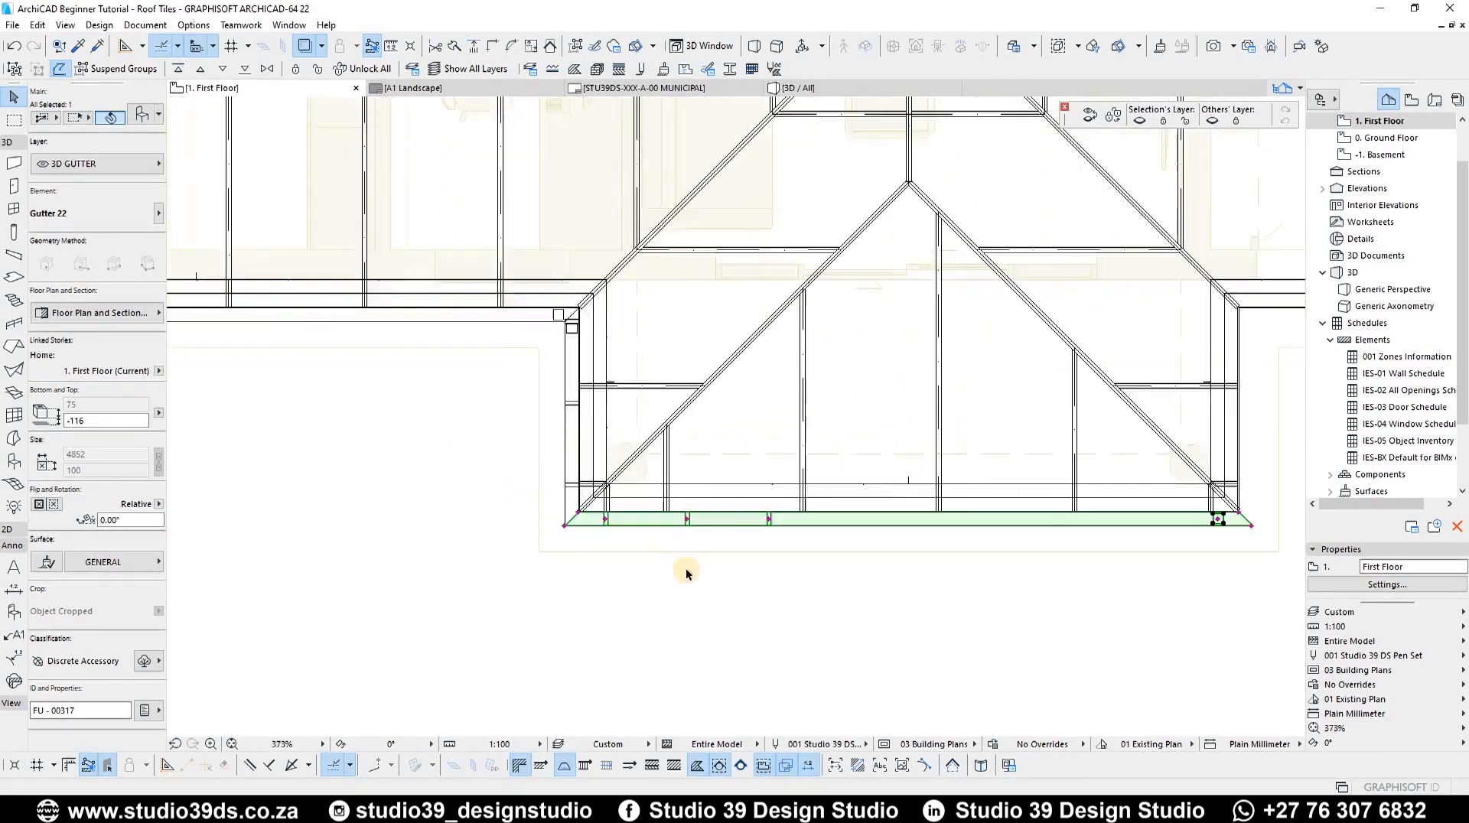
{"action": "left_click", "coordinate": [687, 607]}
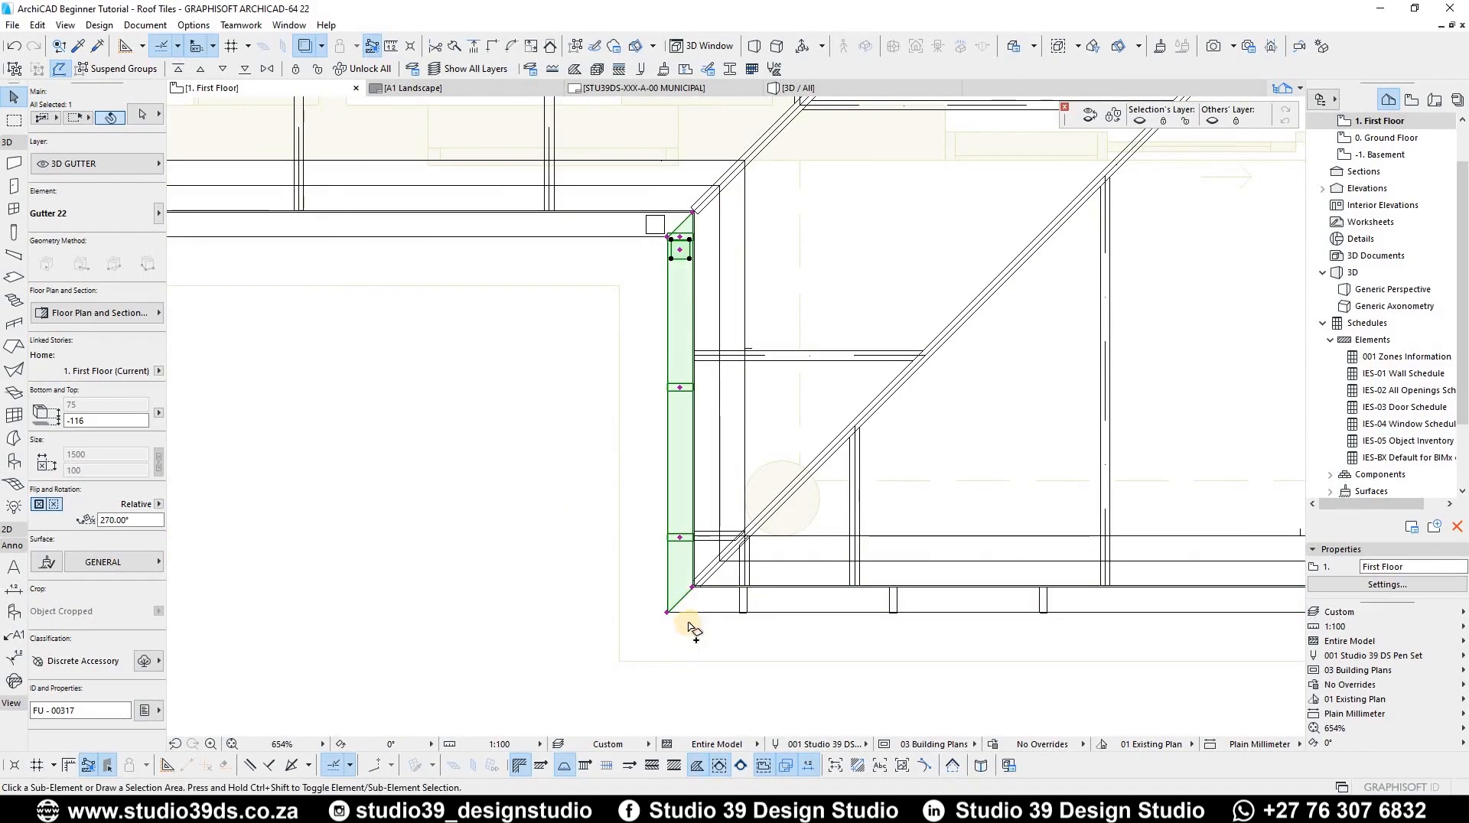
{"action": "key", "text": "ctrl+alt+m"}
{"action": "scroll", "coordinate": [694, 629], "scroll_direction": "up", "scroll_amount": 4}
{"action": "left_click", "coordinate": [688, 566], "text": "shift"}
Step: Move the copied side gutter so its end meets the opposite eaves corner
{"action": "key", "text": "ctrl+d"}
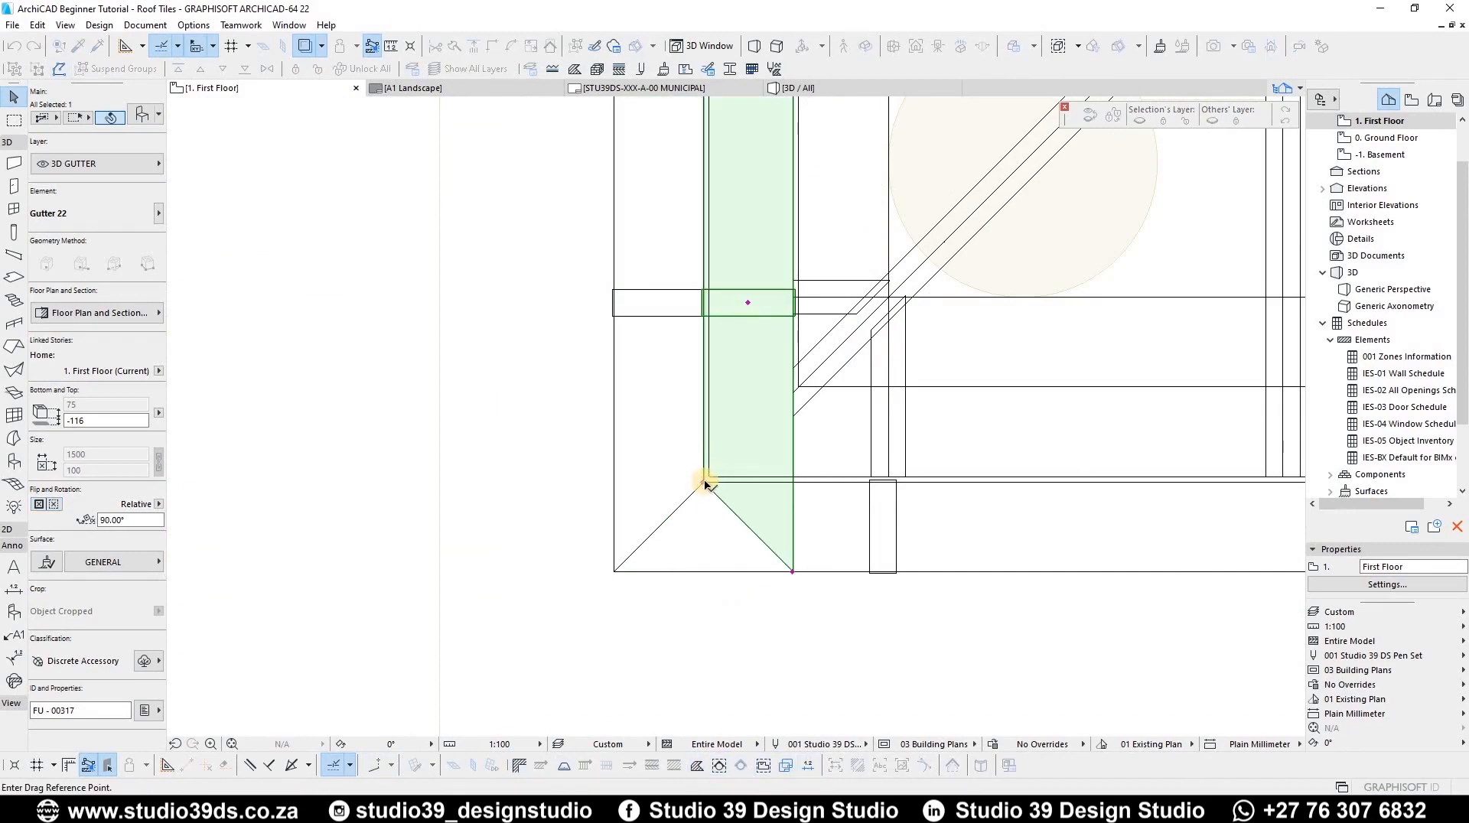
{"action": "left_click", "coordinate": [600, 514]}
{"action": "scroll", "coordinate": [594, 515], "scroll_direction": "down", "scroll_amount": 3}
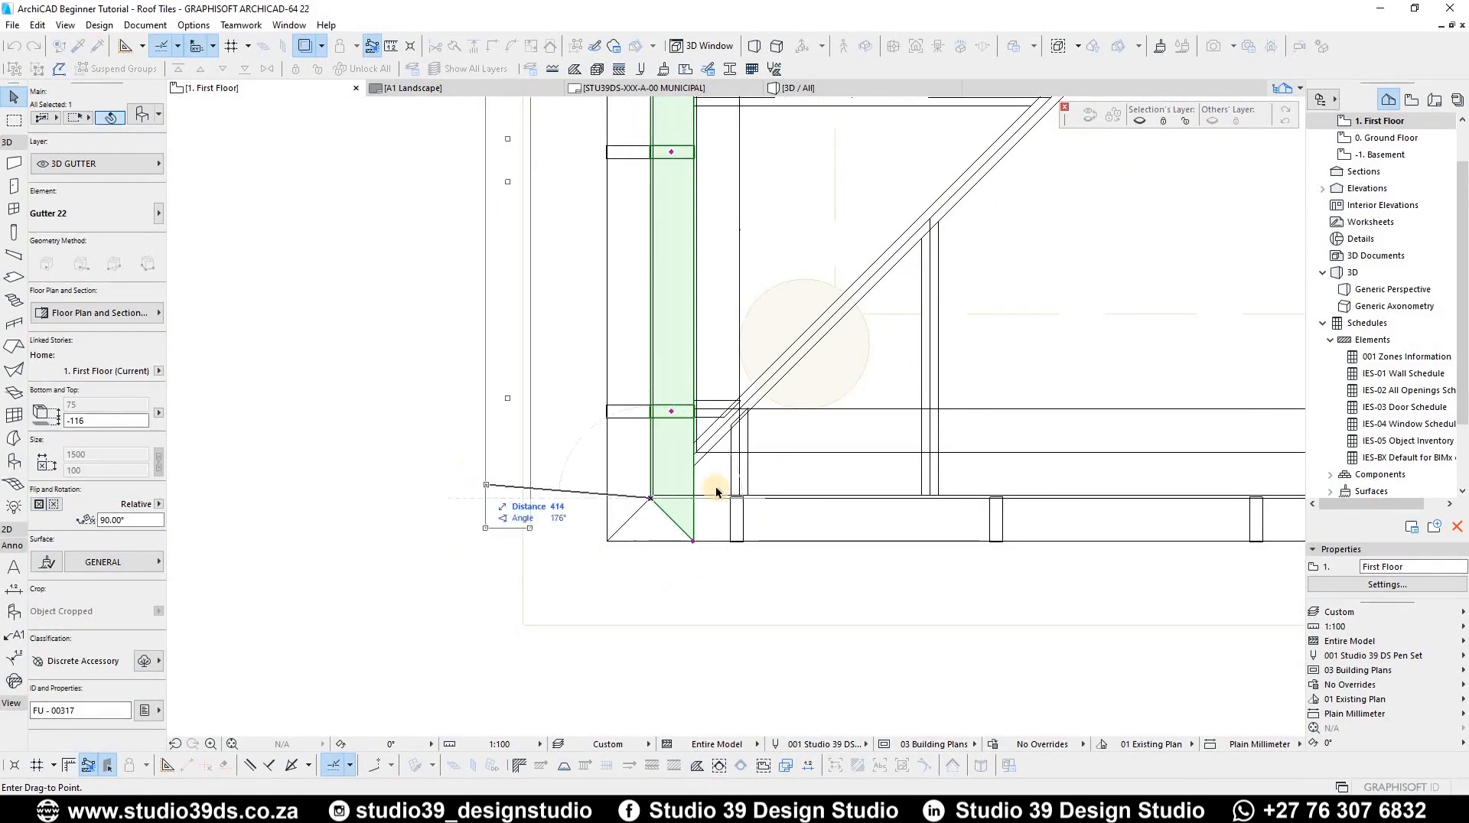
{"action": "scroll", "coordinate": [620, 499], "scroll_direction": "down", "scroll_amount": 3}
{"action": "scroll", "coordinate": [822, 455], "scroll_direction": "up", "scroll_amount": 8}
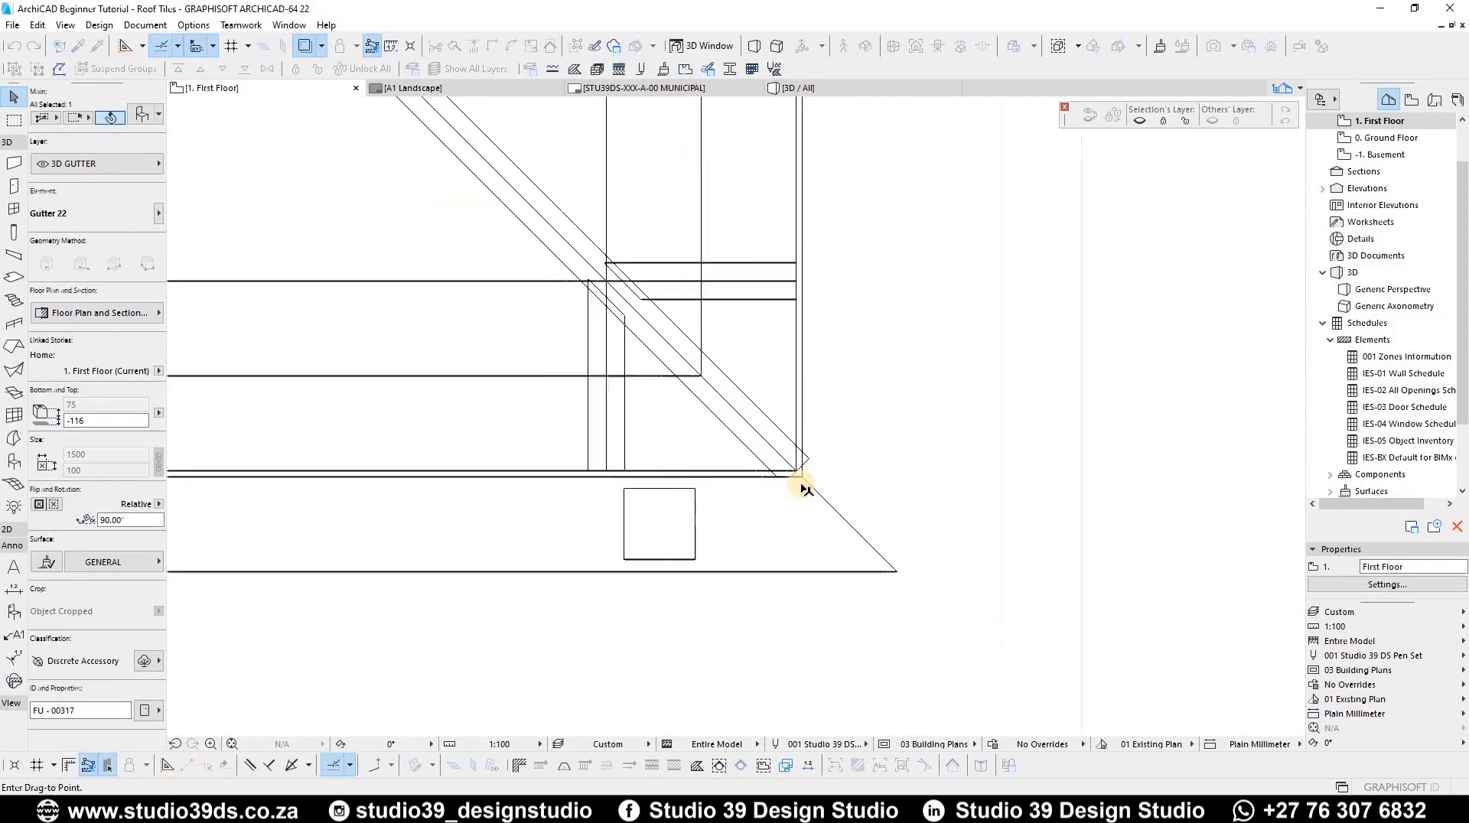
{"action": "left_click", "coordinate": [794, 484]}
Step: Mirror the moved side gutter to flip it into place along the eaves
{"action": "scroll", "coordinate": [457, 475], "scroll_direction": "down", "scroll_amount": 5}
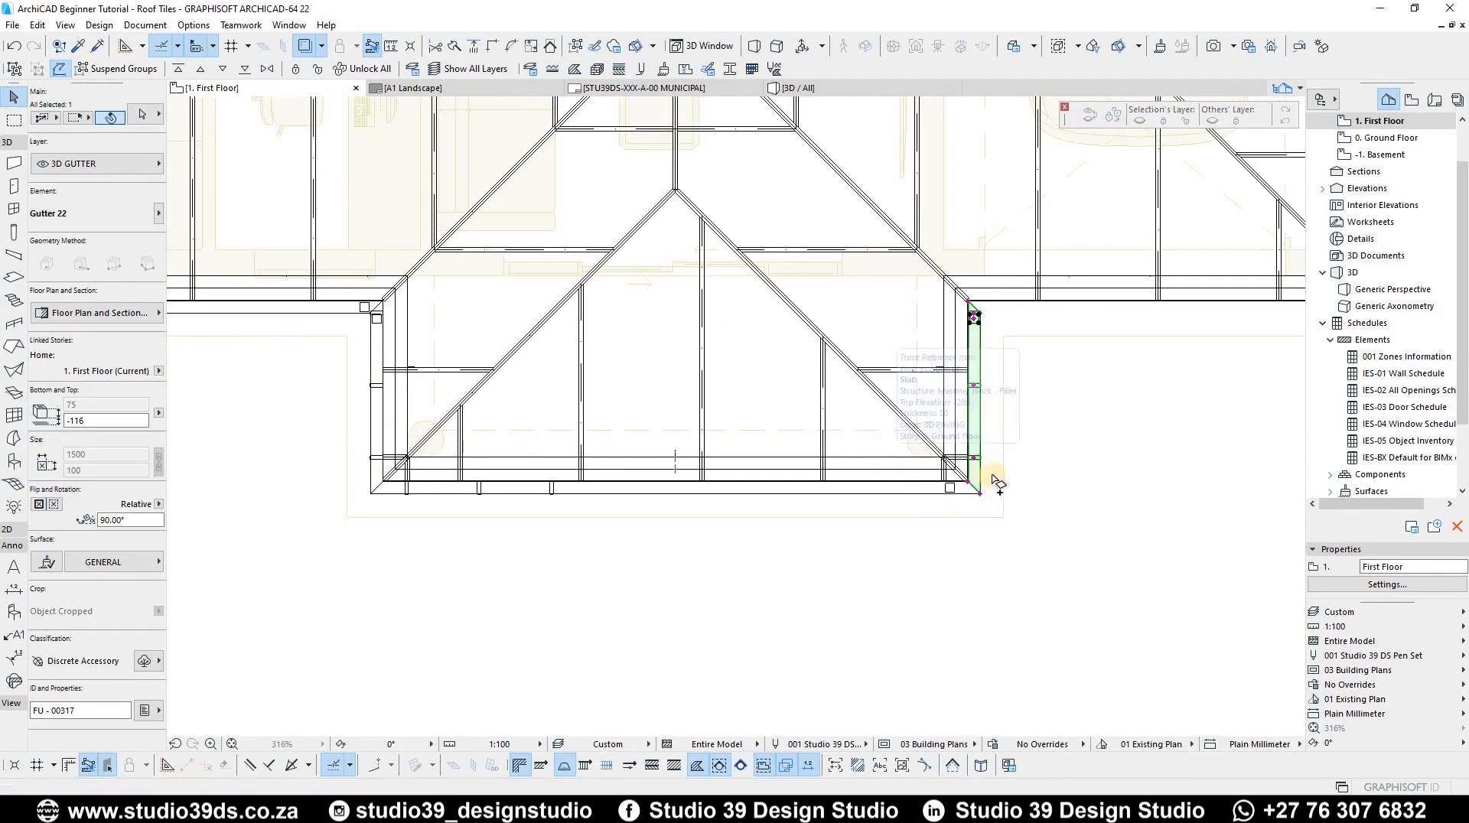
{"action": "key", "text": "ctrl+alt+m"}
{"action": "left_click", "coordinate": [1106, 476]}
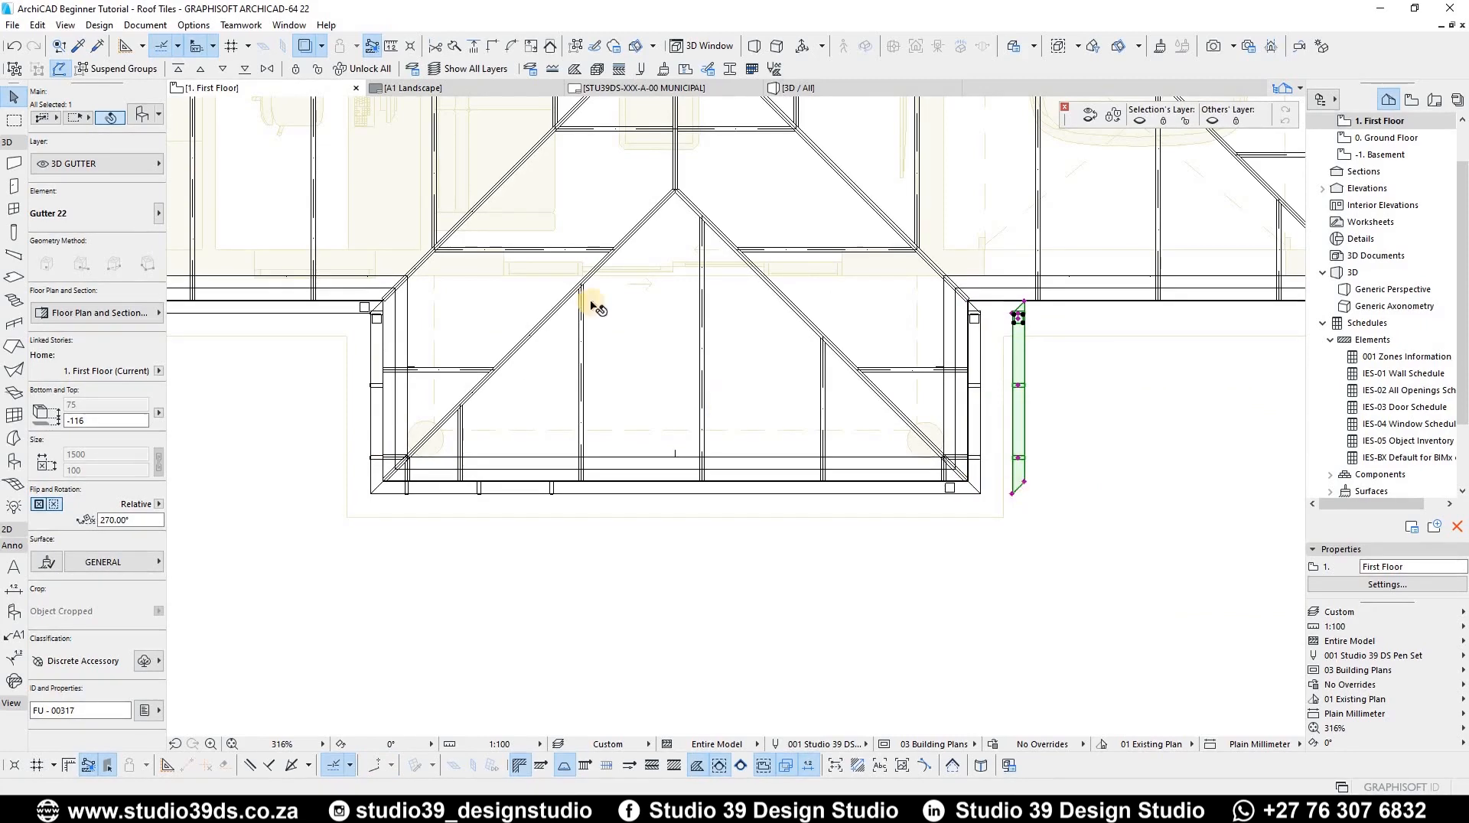
Step: Undo the last mirror and mirror a copy of the long front eaves gutter across the corner
{"action": "key", "text": "ctrl+z"}
{"action": "scroll", "coordinate": [414, 318], "scroll_direction": "up", "scroll_amount": 8}
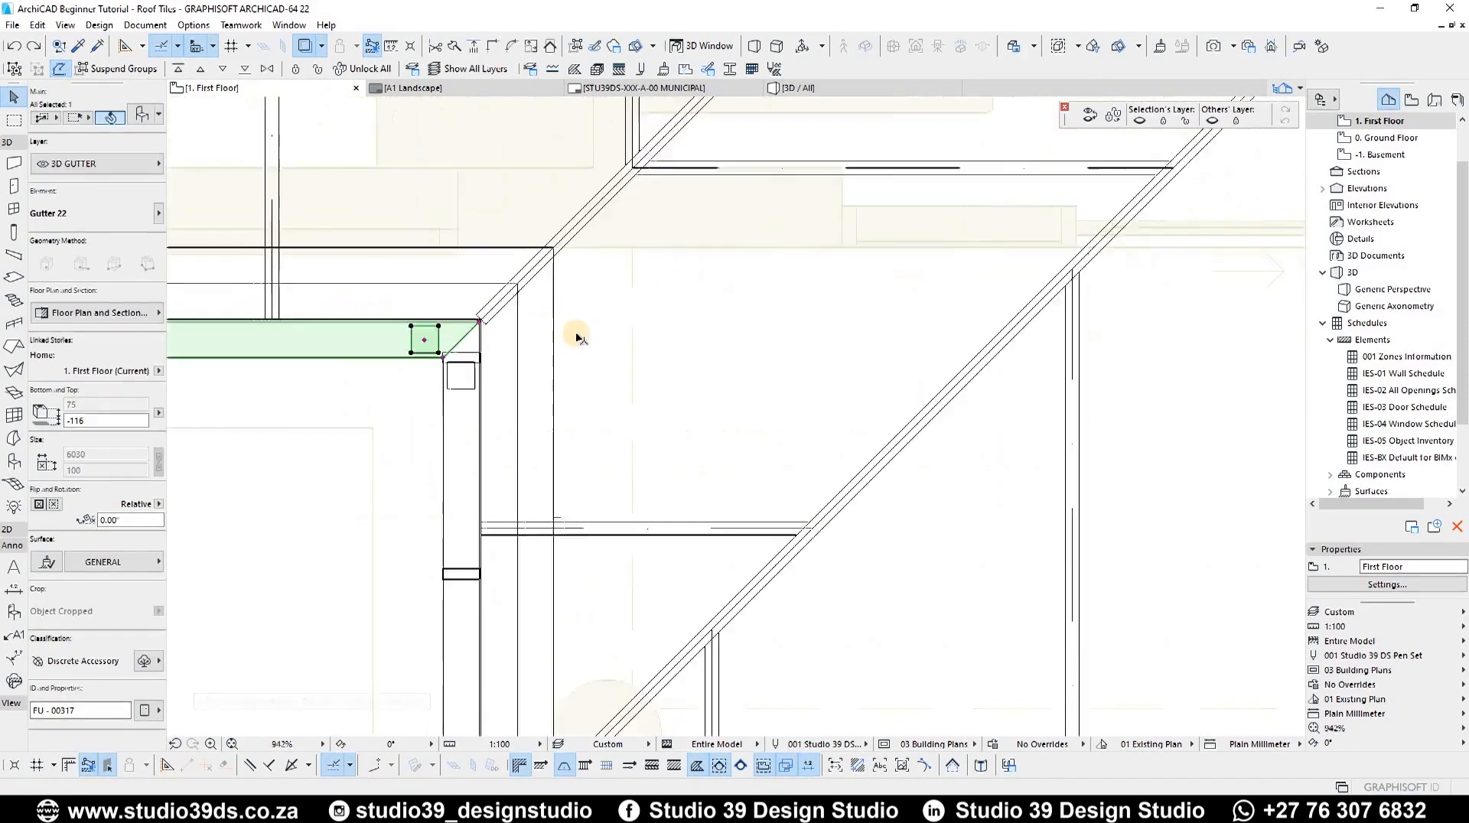
{"action": "key", "text": "ctrl+alt+m"}
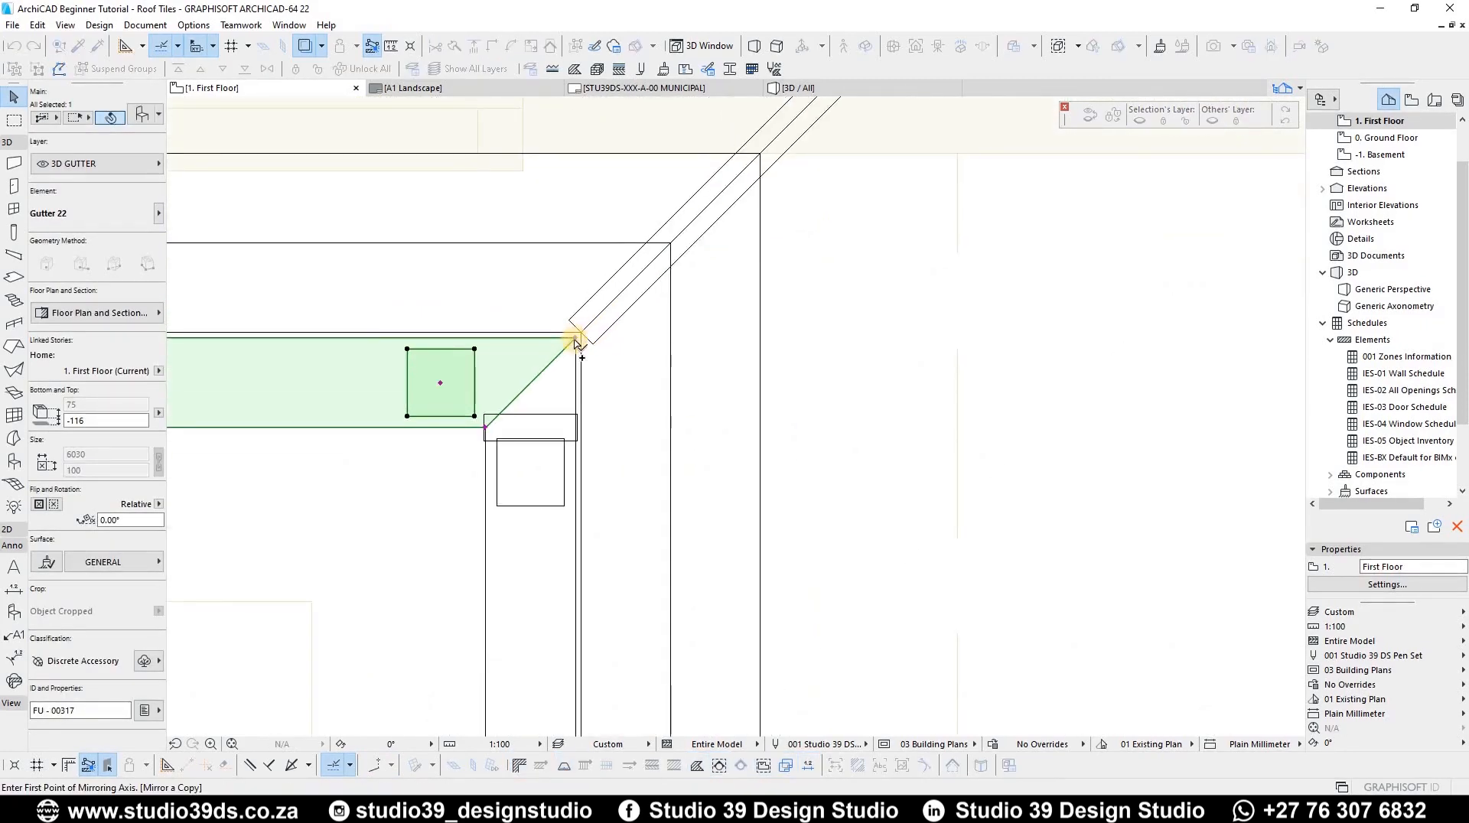
{"action": "left_click", "coordinate": [584, 265]}
{"action": "left_click", "coordinate": [575, 336]}
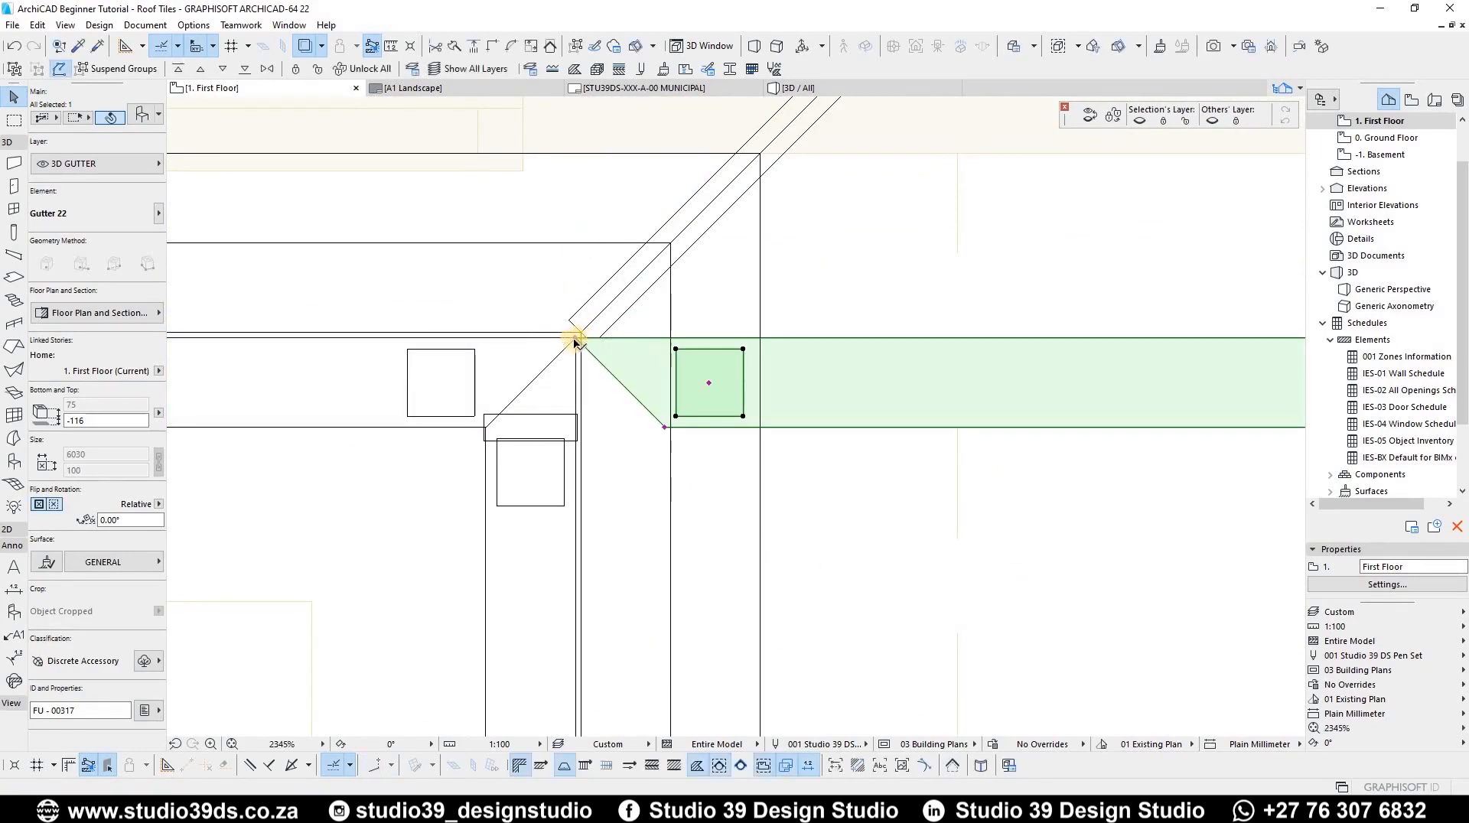
Step: Move the mirrored gutter copy so its mitred end sits on the eaves corner
{"action": "left_click", "coordinate": [576, 337]}
{"action": "scroll", "coordinate": [796, 338], "scroll_direction": "down", "scroll_amount": 8}
{"action": "scroll", "coordinate": [1033, 338], "scroll_direction": "up", "scroll_amount": 8}
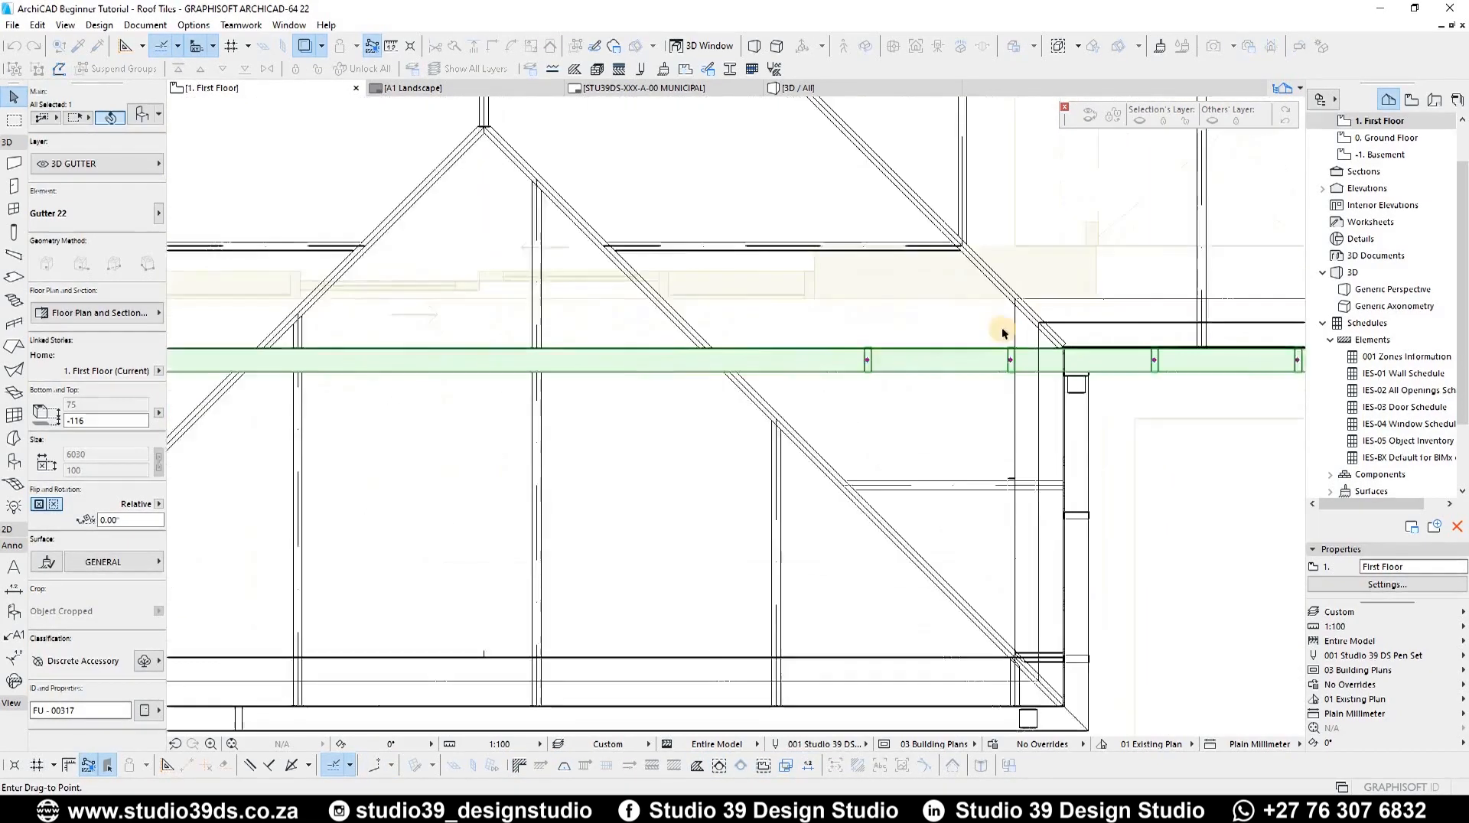
{"action": "left_click", "coordinate": [1099, 374]}
{"action": "scroll", "coordinate": [1099, 374], "scroll_direction": "up", "scroll_amount": 3}
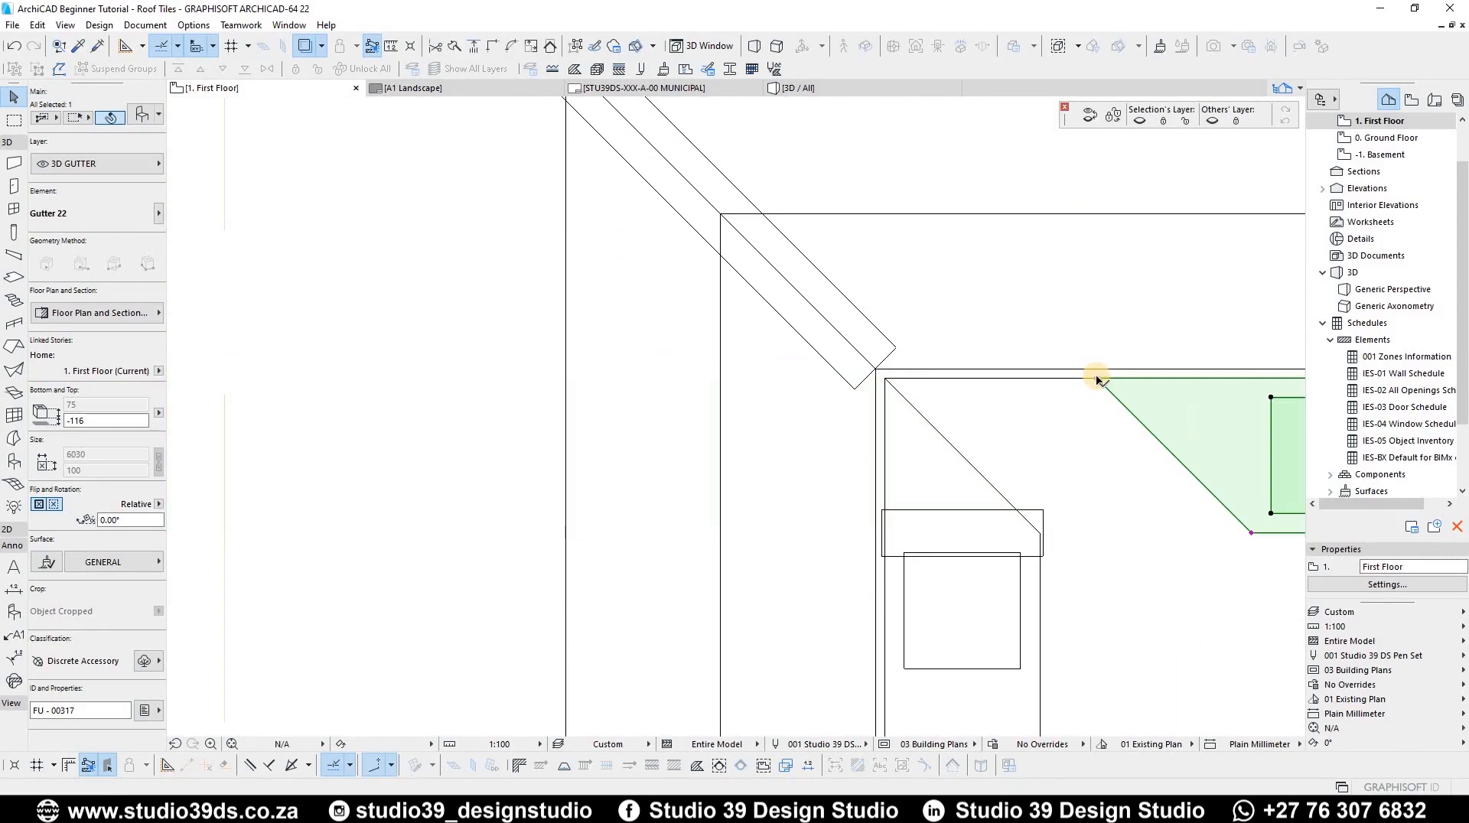
{"action": "key", "text": "ctrl+d"}
{"action": "left_click", "coordinate": [880, 376]}
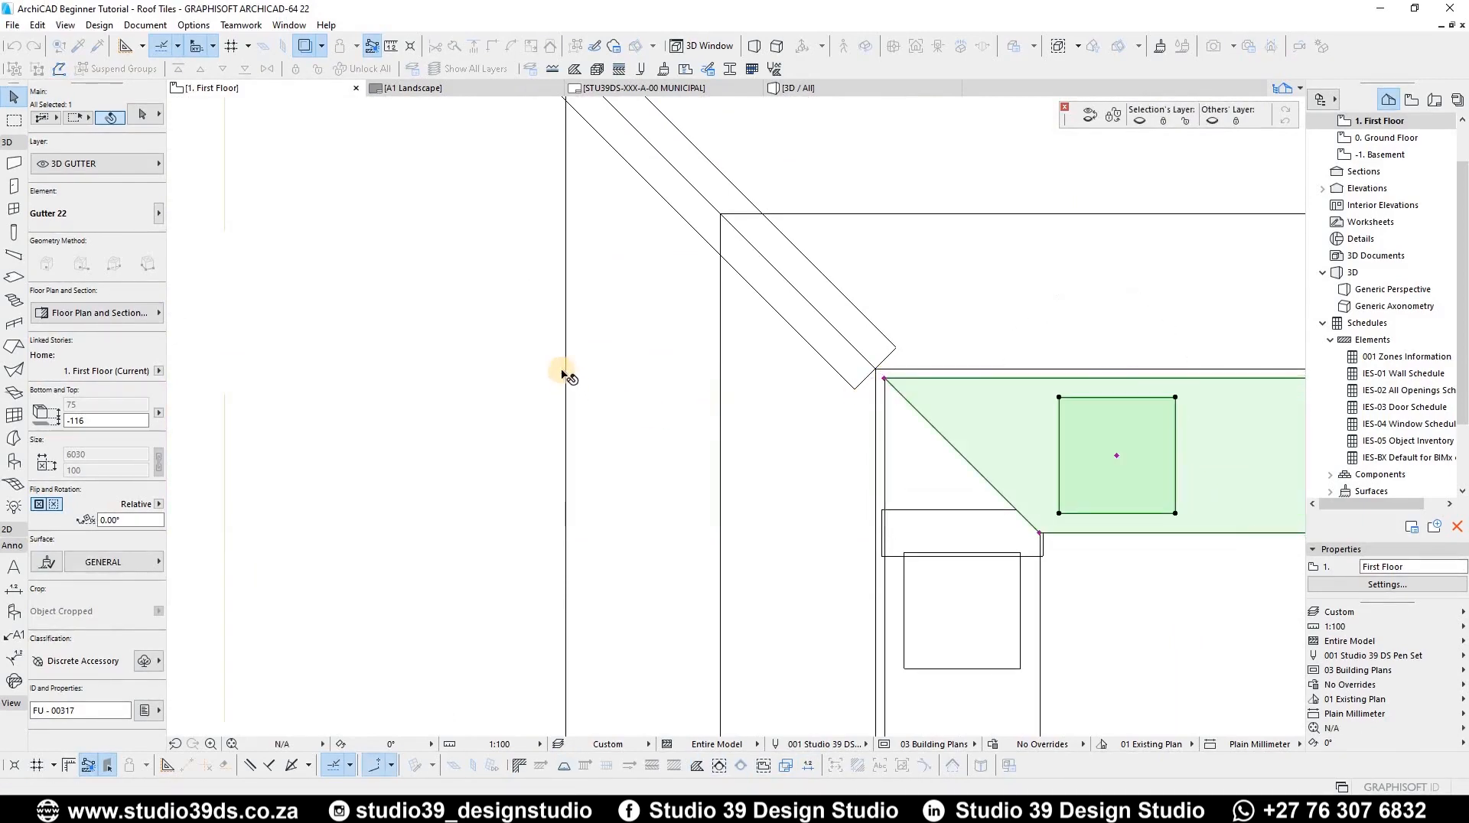
Step: Stretch the copied gutter's far end back to the eaves corner, about 3420 long
{"action": "scroll", "coordinate": [967, 377], "scroll_direction": "down", "scroll_amount": 4}
{"action": "middle_click_drag", "start_coordinate": [1088, 391], "coordinate": [970, 396]}
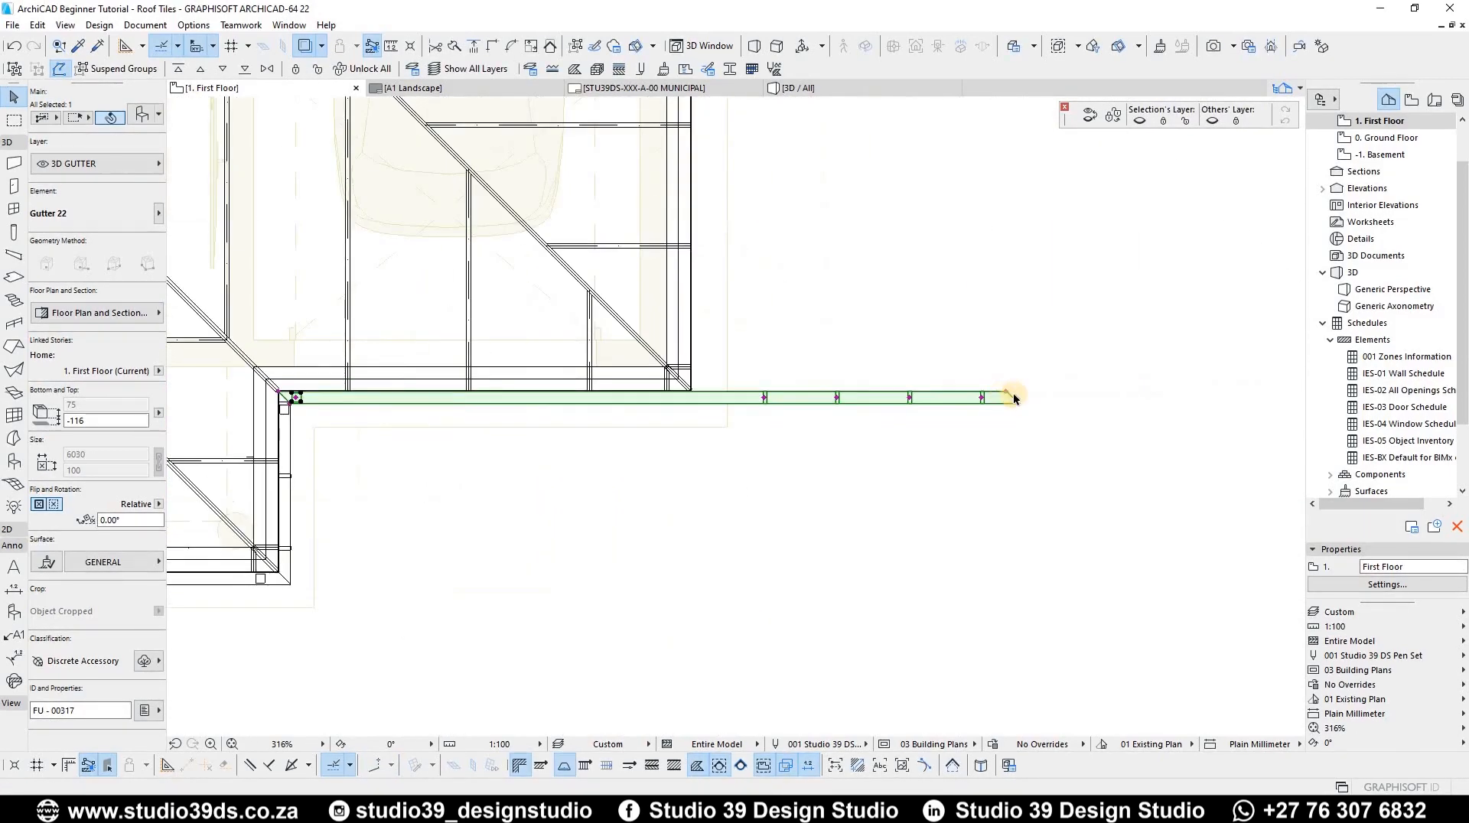
{"action": "left_click", "coordinate": [1008, 395]}
{"action": "scroll", "coordinate": [765, 398], "scroll_direction": "up", "scroll_amount": 5}
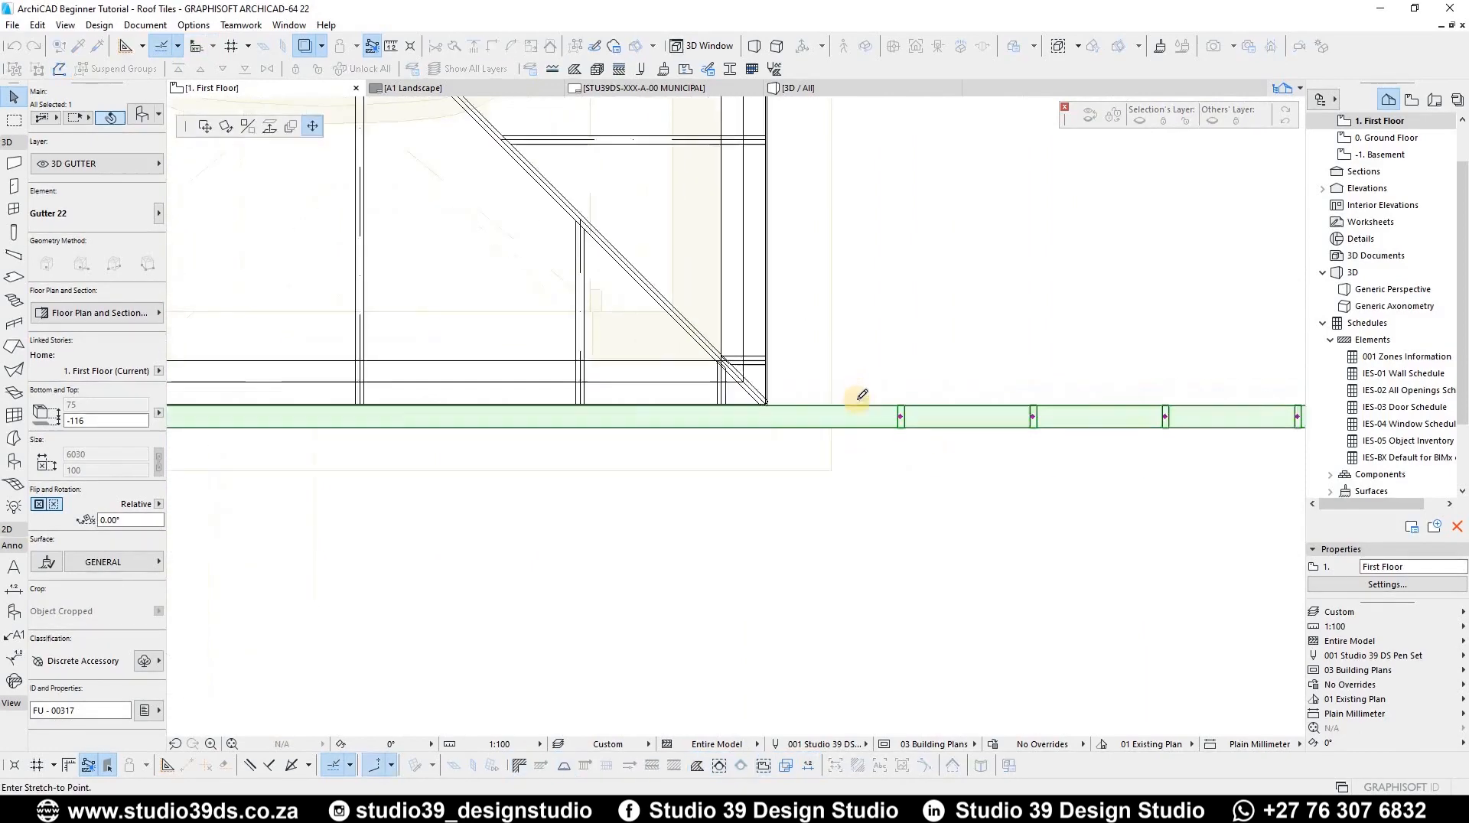
{"action": "left_click", "coordinate": [863, 400]}
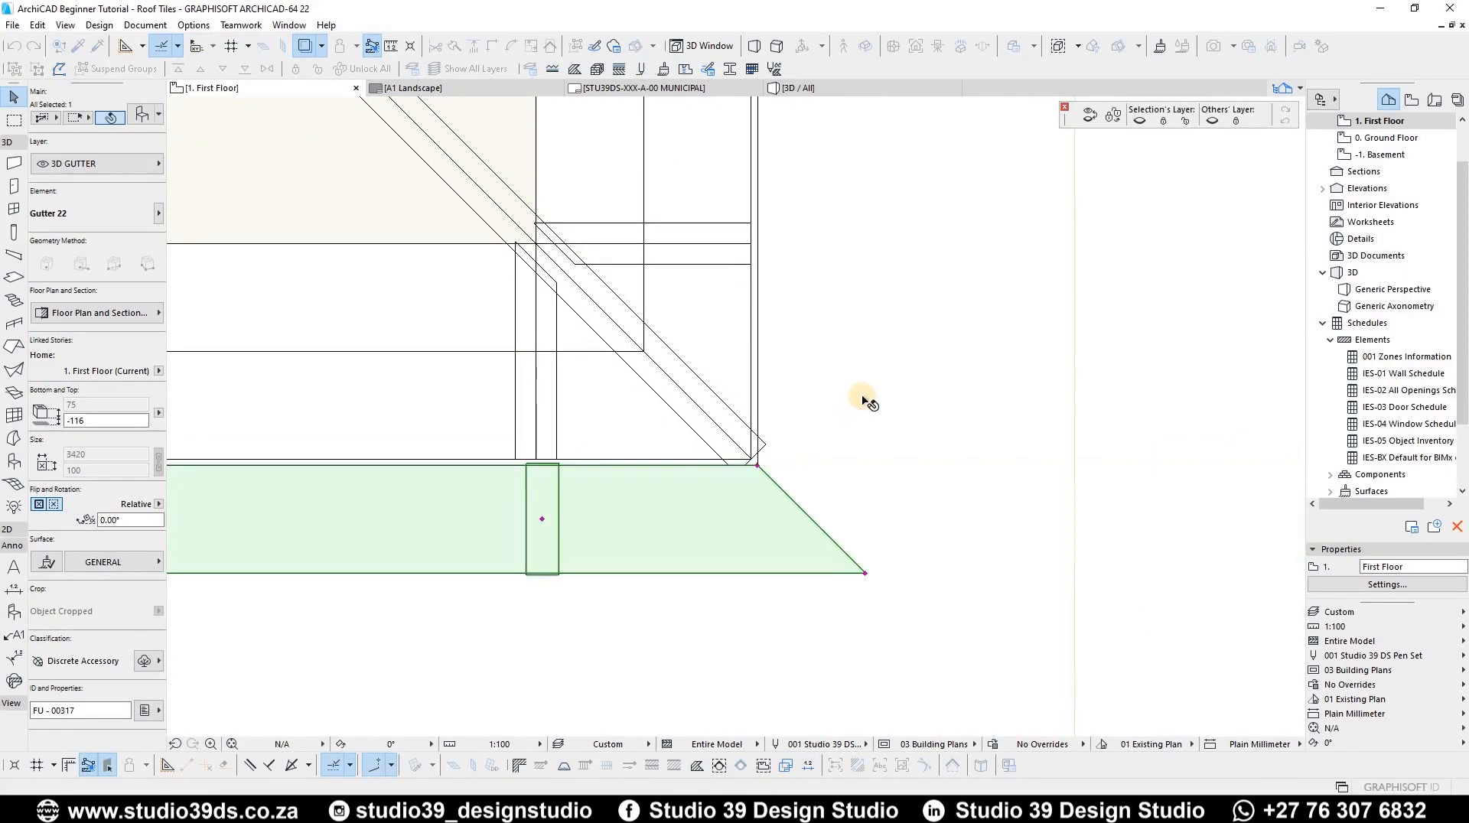
Step: Mirror a copy of the 3420 gutter about the eaves corner so it runs along the side eaves
{"action": "scroll", "coordinate": [673, 394], "scroll_direction": "down", "scroll_amount": 6}
{"action": "middle_click_drag", "start_coordinate": [756, 430], "coordinate": [953, 427]}
{"action": "scroll", "coordinate": [777, 436], "scroll_direction": "up", "scroll_amount": 10}
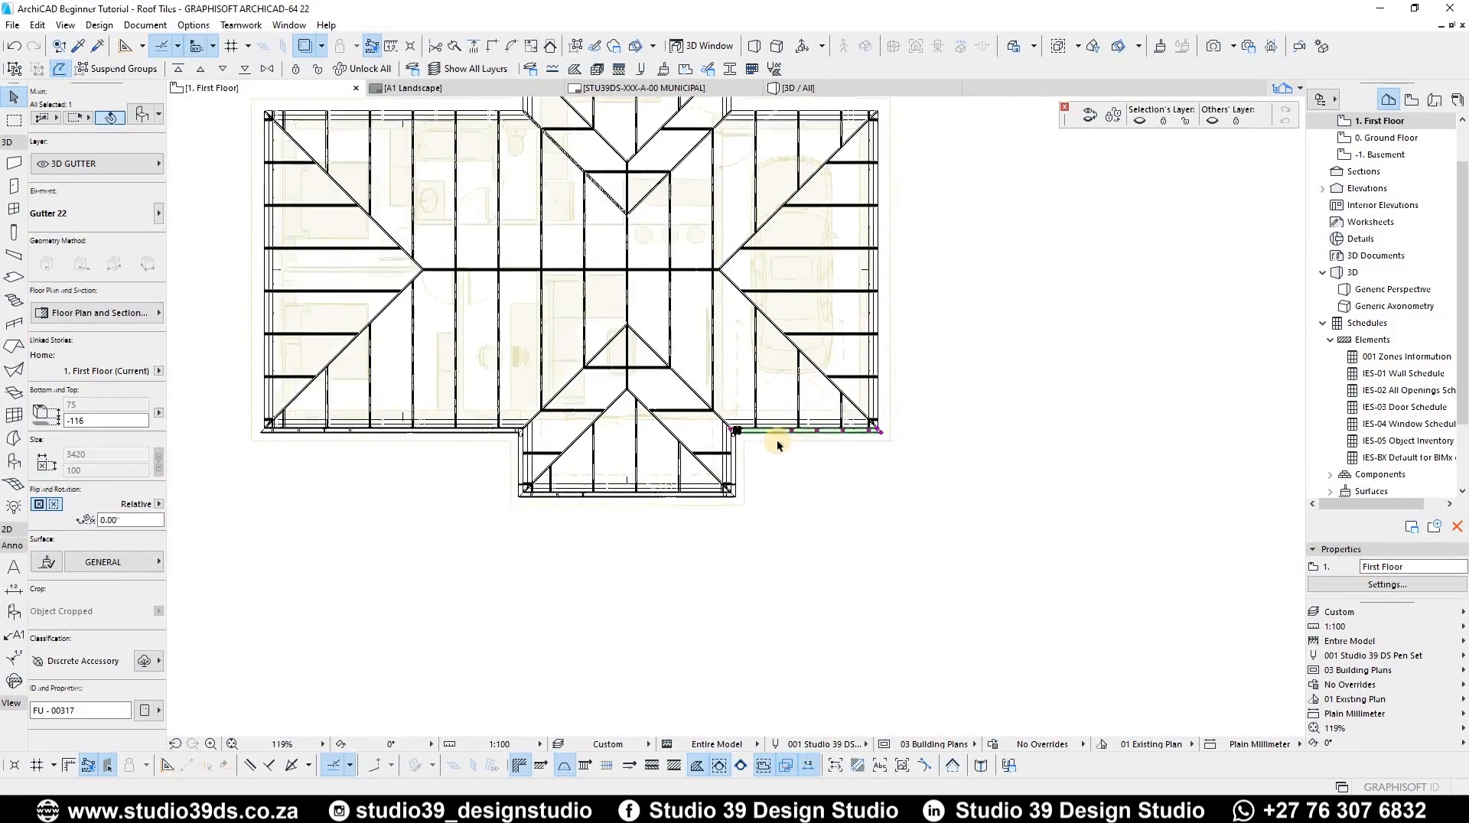
{"action": "key", "text": "ctrl+alt+m"}
{"action": "scroll", "coordinate": [542, 404], "scroll_direction": "up", "scroll_amount": 4}
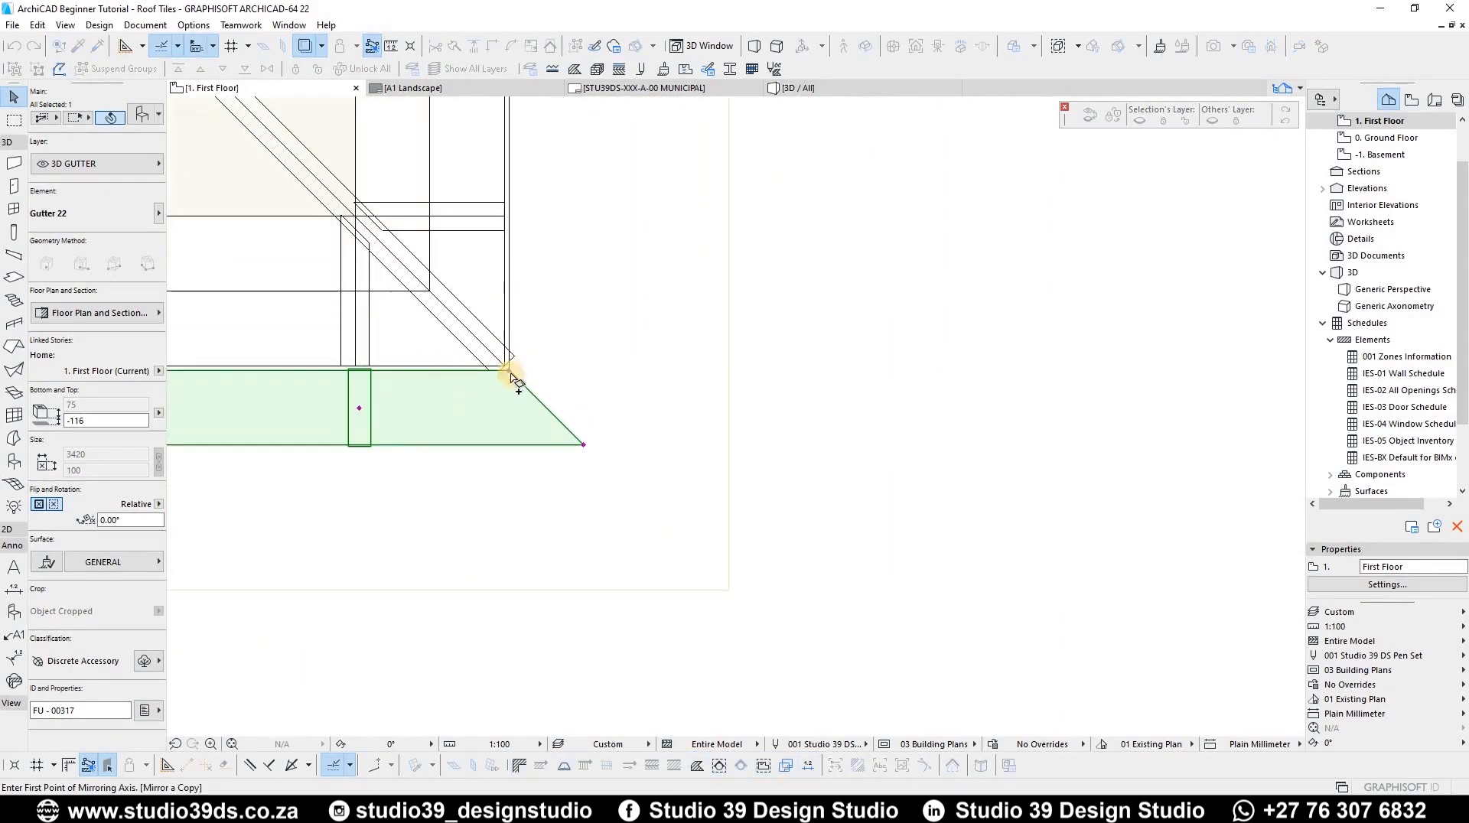
{"action": "left_click", "coordinate": [650, 524]}
{"action": "scroll", "coordinate": [650, 460], "scroll_direction": "down", "scroll_amount": 10}
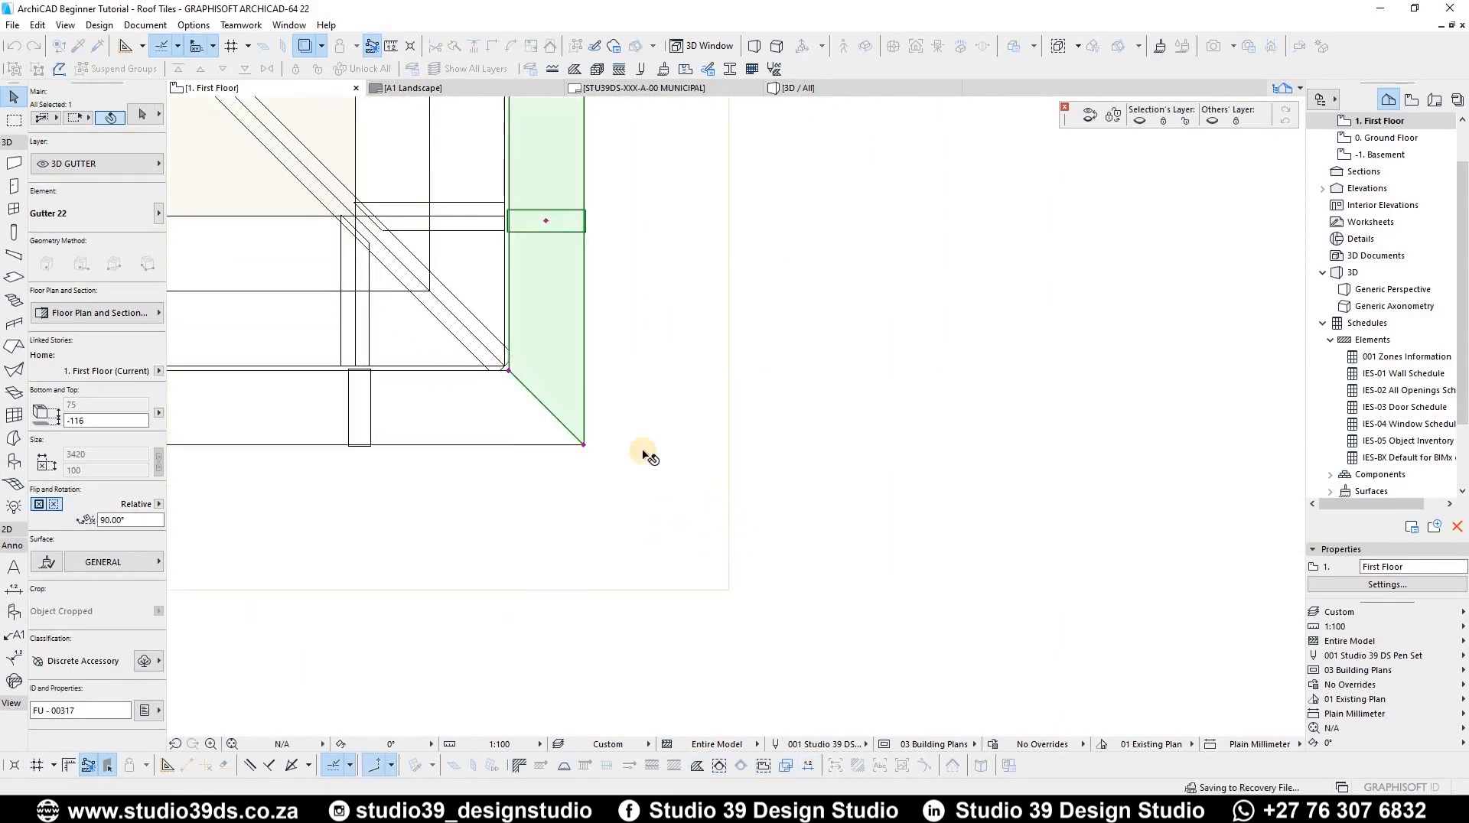
{"action": "scroll", "coordinate": [654, 308], "scroll_direction": "up", "scroll_amount": 10}
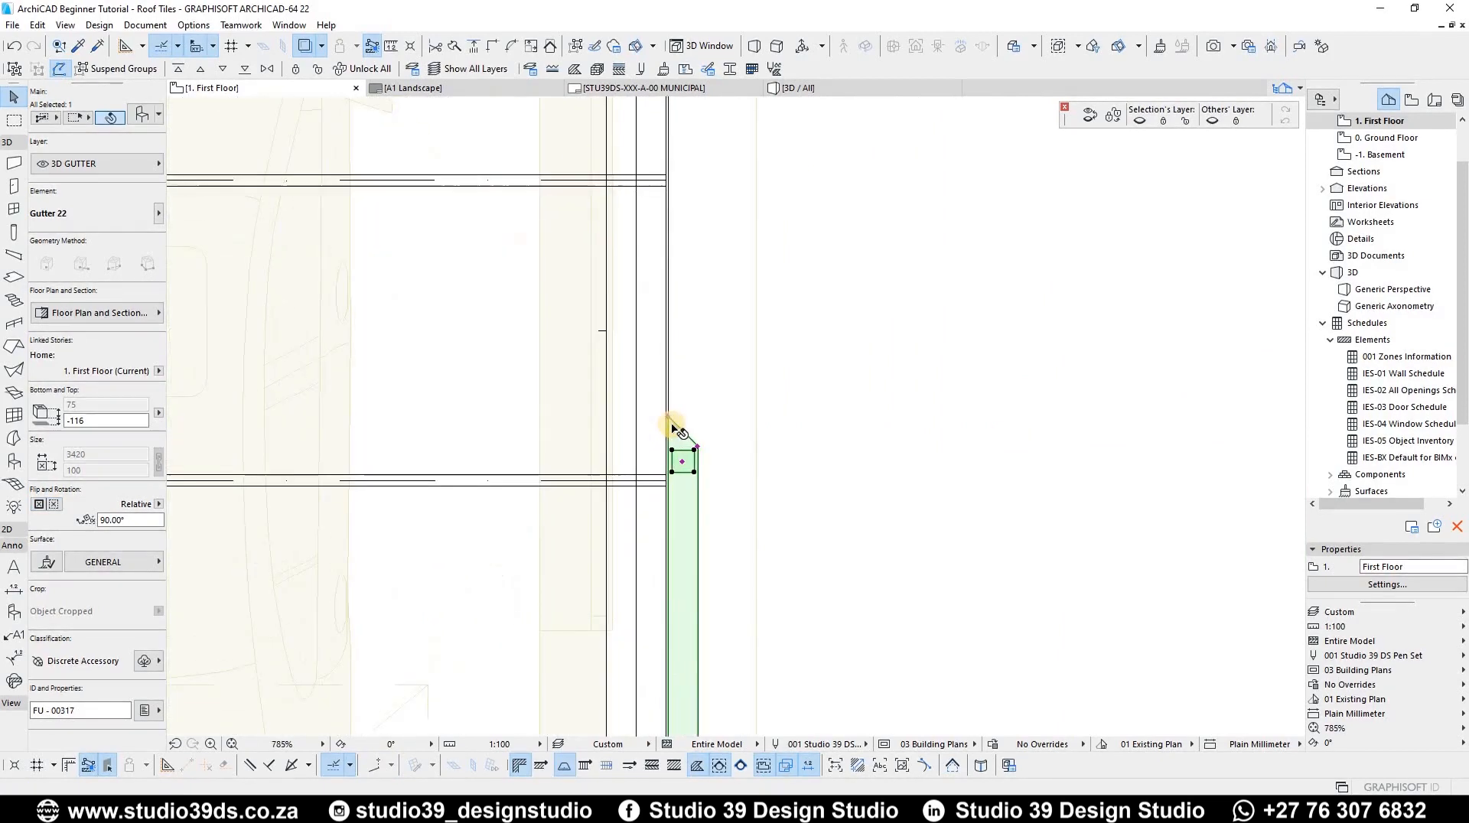
Step: Reapply the side gutter's settings with -45° mitres at both ends
{"action": "double_click", "coordinate": [703, 446]}
{"action": "left_click", "coordinate": [994, 489]}
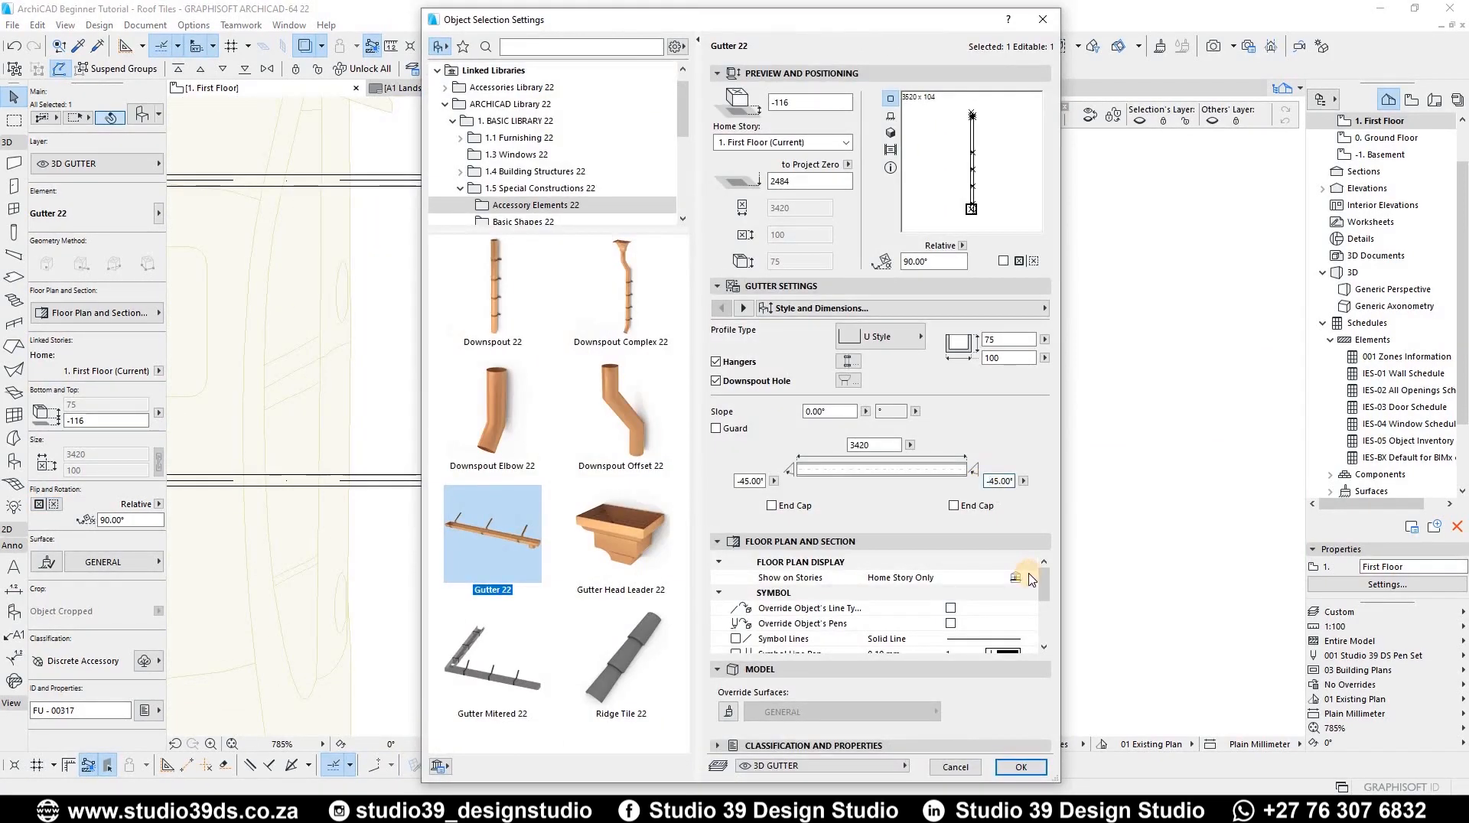
{"action": "key", "text": "Return"}
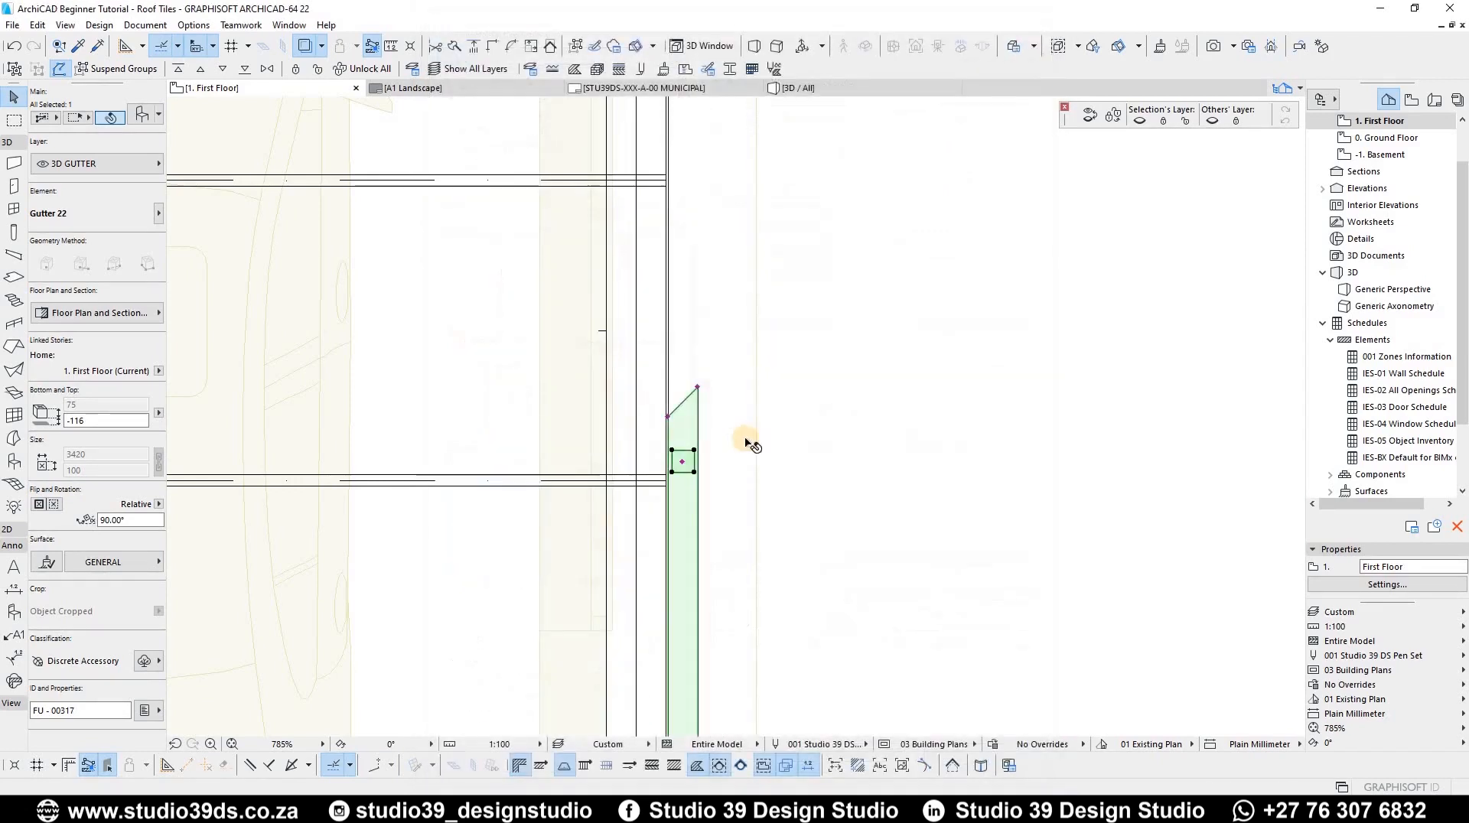
Step: Stretch the side gutter's top end up to the roof's eaves corner
{"action": "left_click", "coordinate": [668, 417]}
{"action": "scroll", "coordinate": [704, 415], "scroll_direction": "down", "scroll_amount": 5}
{"action": "middle_click_drag", "start_coordinate": [691, 142], "coordinate": [671, 395]}
{"action": "scroll", "coordinate": [675, 402], "scroll_direction": "up", "scroll_amount": 9}
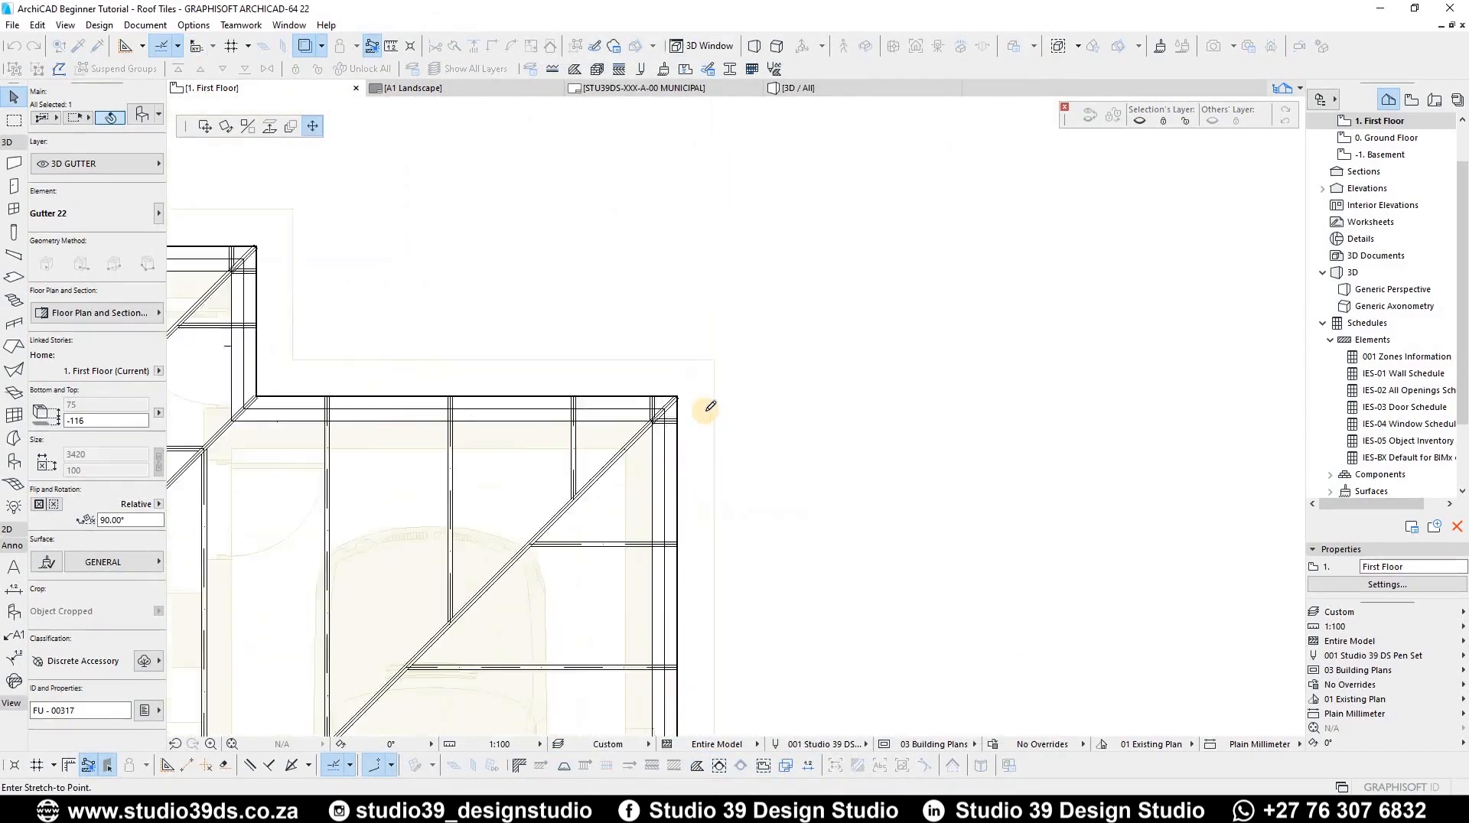
{"action": "scroll", "coordinate": [677, 406], "scroll_direction": "up", "scroll_amount": 4}
{"action": "left_click", "coordinate": [666, 394]}
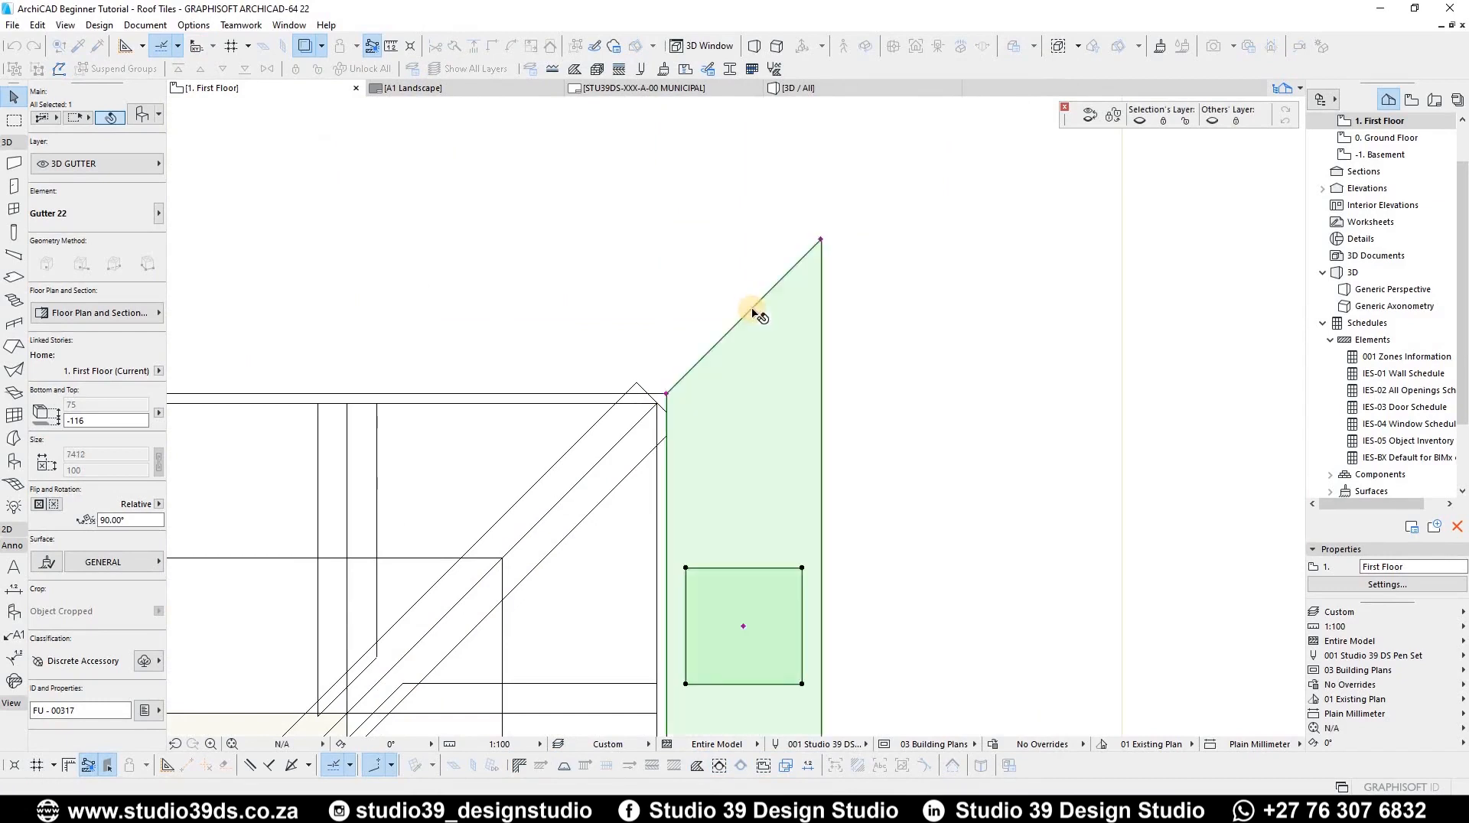
{"action": "scroll", "coordinate": [757, 314], "scroll_direction": "down", "scroll_amount": 7}
{"action": "scroll", "coordinate": [741, 360], "scroll_direction": "down", "scroll_amount": 6}
{"action": "scroll", "coordinate": [800, 471], "scroll_direction": "up", "scroll_amount": 5}
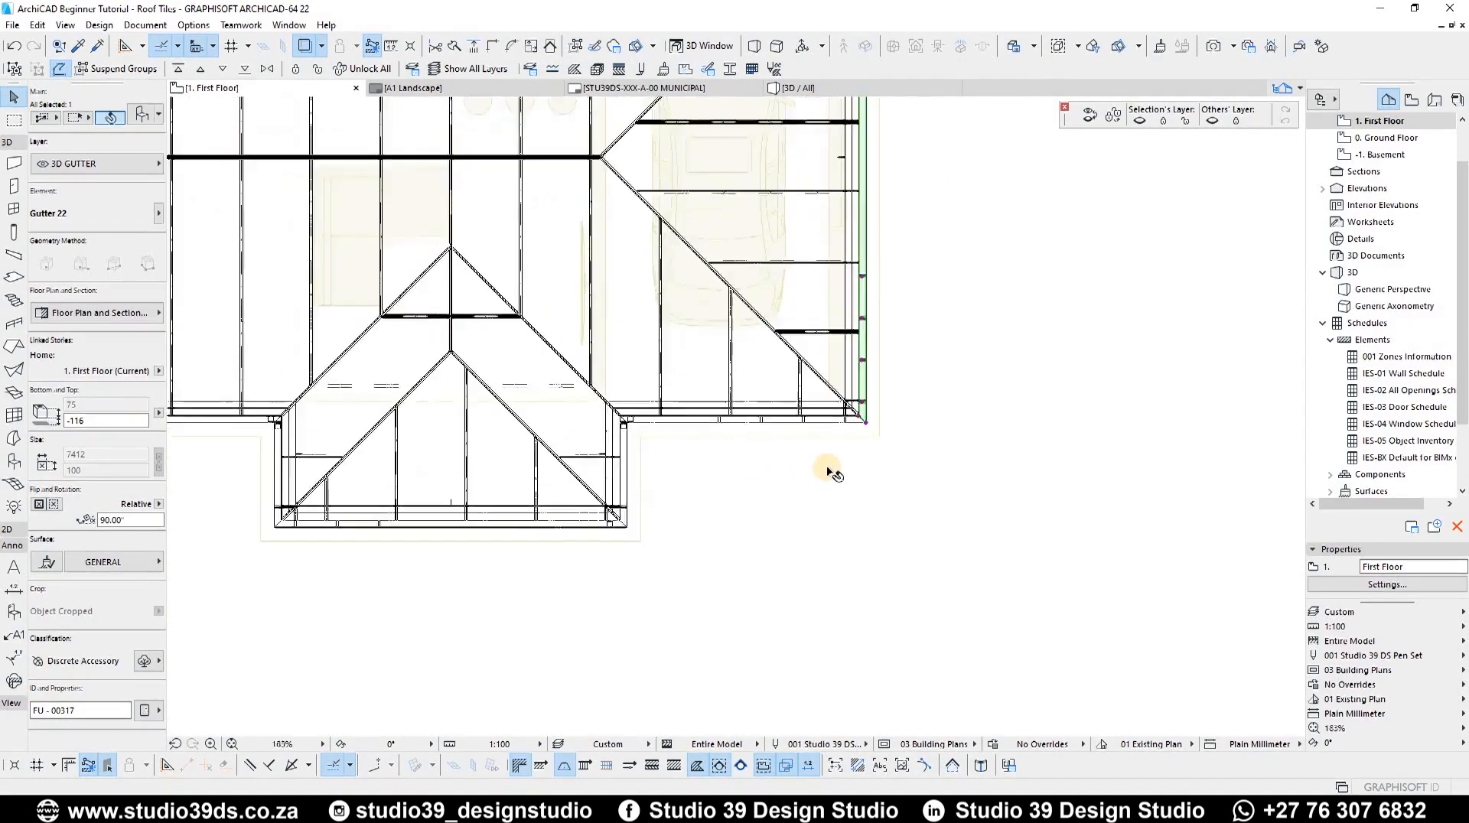
Step: Mirror a copy of the five projecting-bay gutters about the front eaves line
{"action": "left_click", "coordinate": [801, 462]}
{"action": "left_click", "coordinate": [514, 677], "text": "shift"}
{"action": "scroll", "coordinate": [604, 584], "scroll_direction": "down", "scroll_amount": 6}
{"action": "middle_click_drag", "start_coordinate": [417, 580], "coordinate": [692, 587]}
{"action": "scroll", "coordinate": [563, 579], "scroll_direction": "up", "scroll_amount": 5}
{"action": "left_click", "coordinate": [686, 557], "text": "shift"}
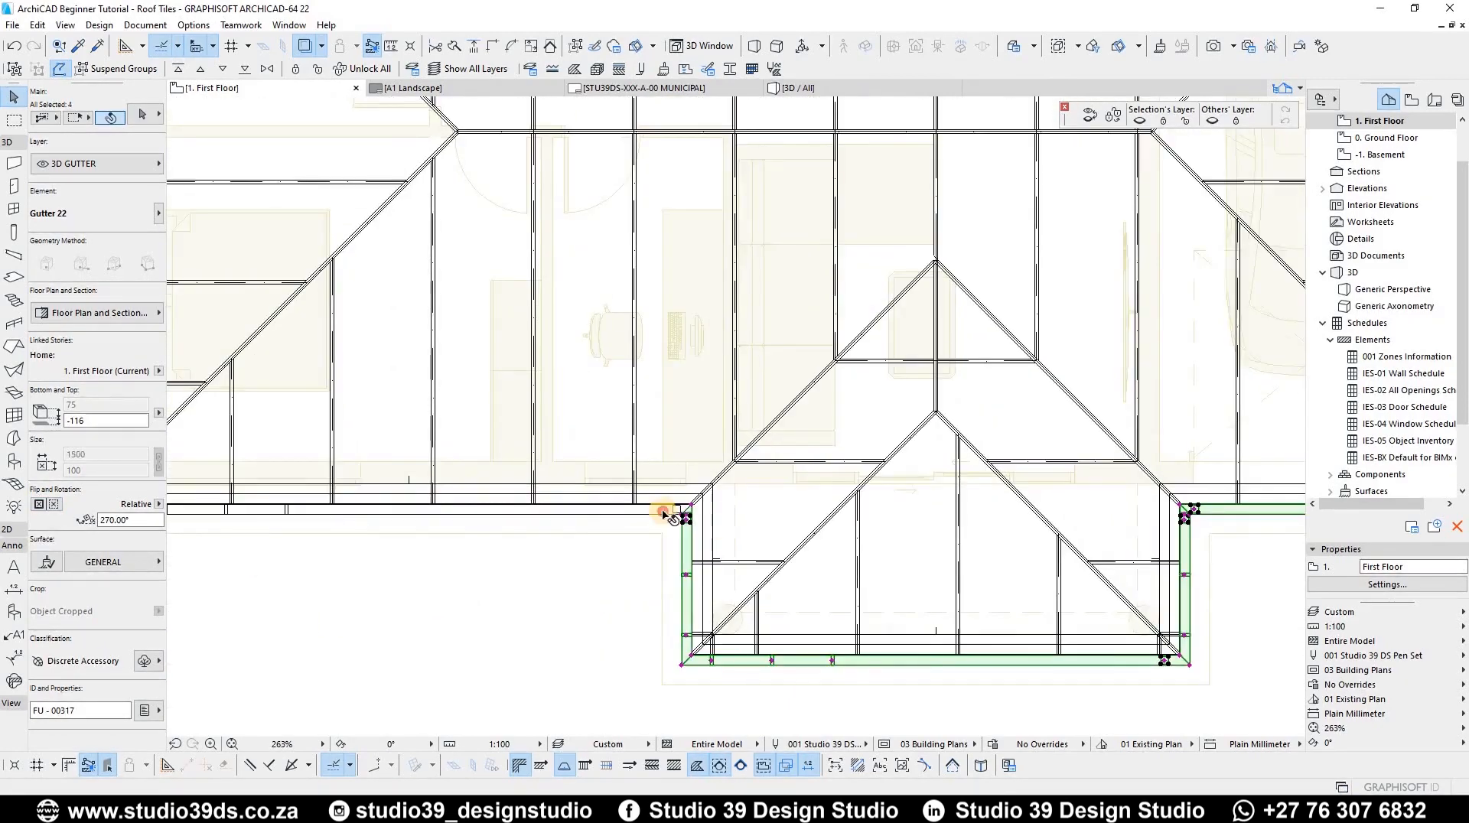
{"action": "left_click", "coordinate": [666, 511], "text": "shift"}
{"action": "scroll", "coordinate": [665, 512], "scroll_direction": "up", "scroll_amount": 4}
{"action": "key", "text": "ctrl+alt+m"}
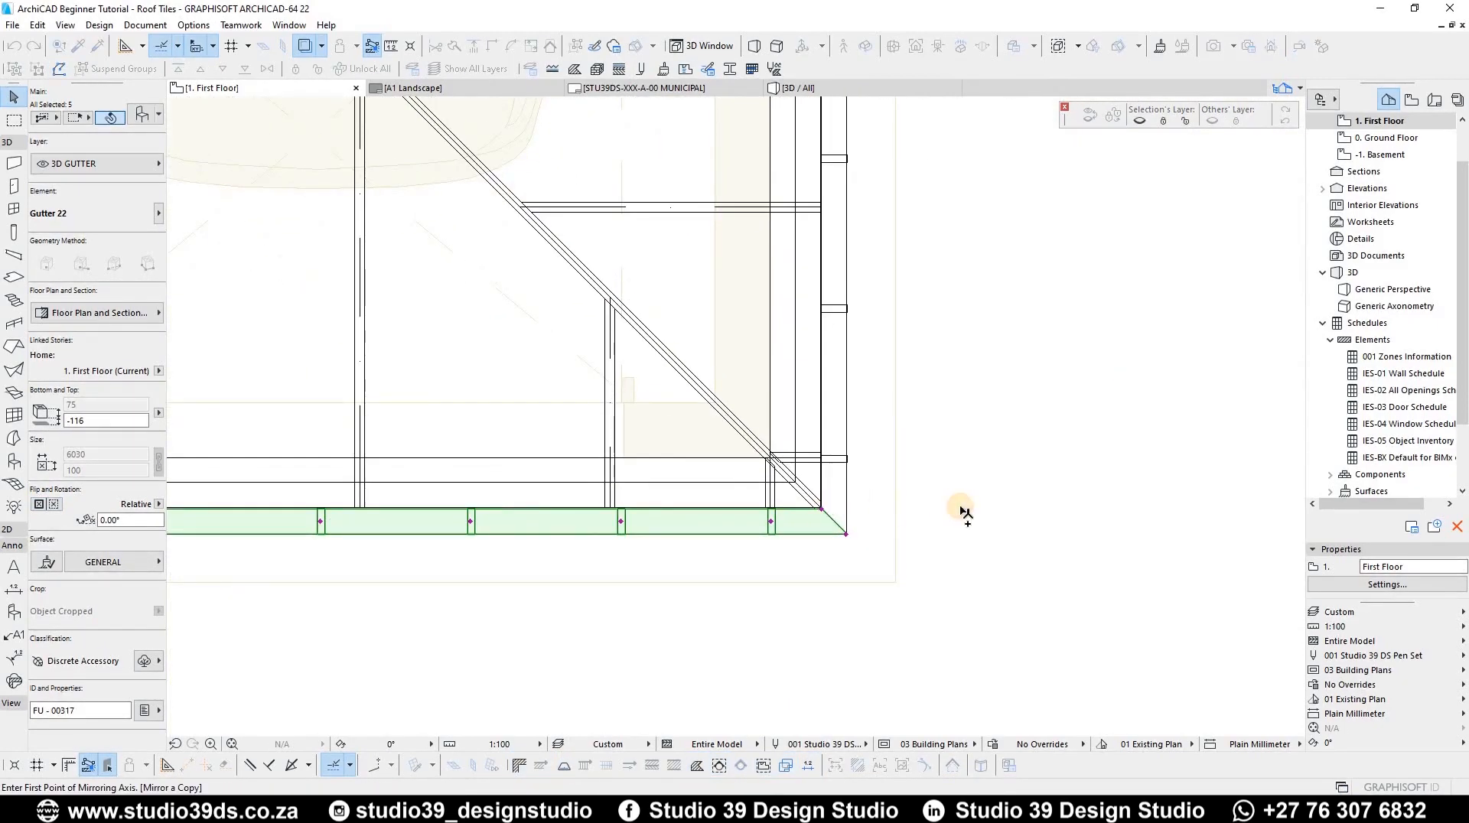
{"action": "left_click", "coordinate": [960, 508]}
{"action": "left_click", "coordinate": [788, 507]}
{"action": "scroll", "coordinate": [788, 506], "scroll_direction": "up", "scroll_amount": 5}
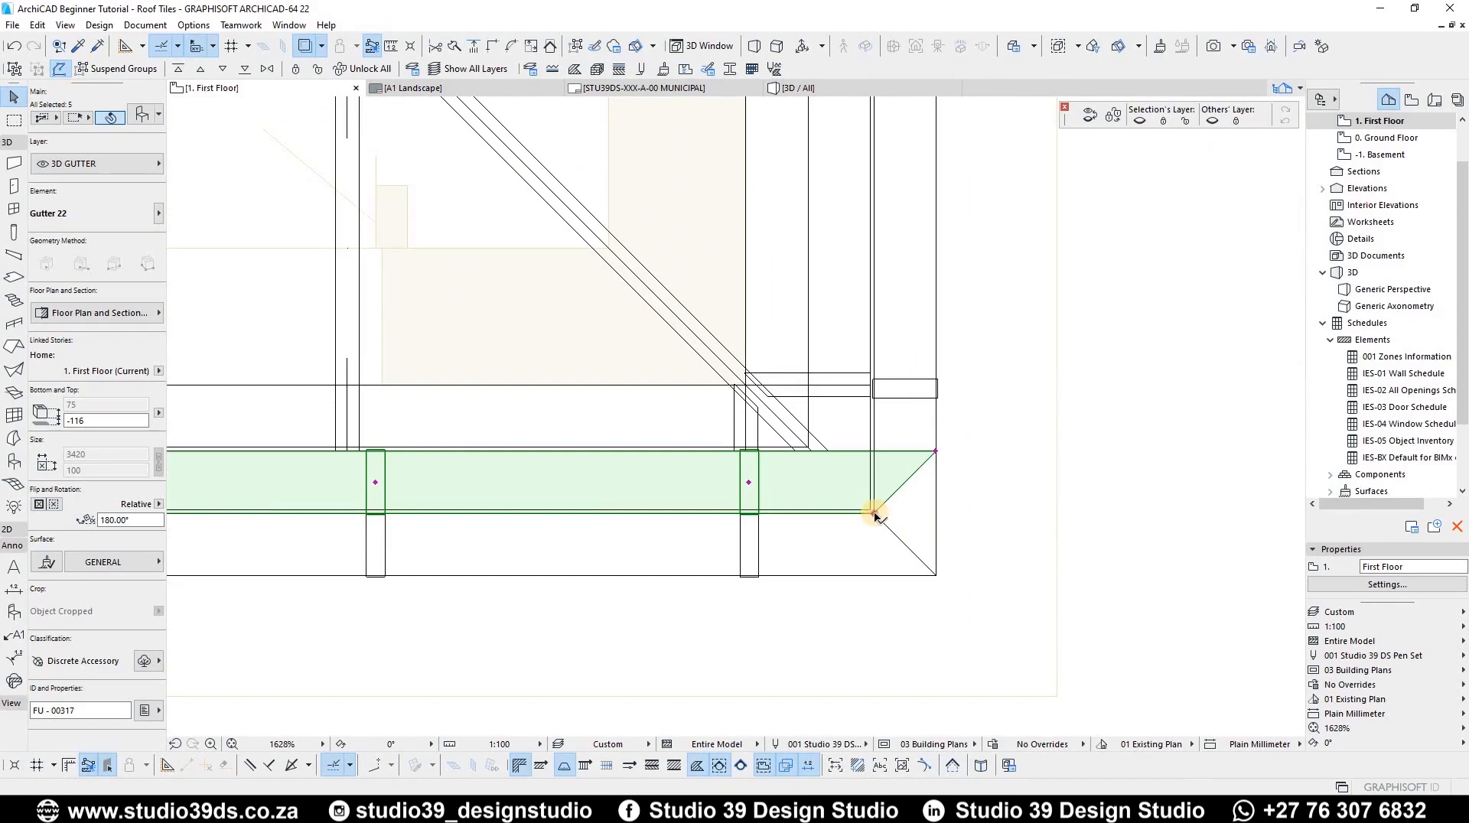
{"action": "left_click", "coordinate": [874, 513]}
{"action": "scroll", "coordinate": [862, 528], "scroll_direction": "down", "scroll_amount": 5}
{"action": "key", "text": "Escape"}
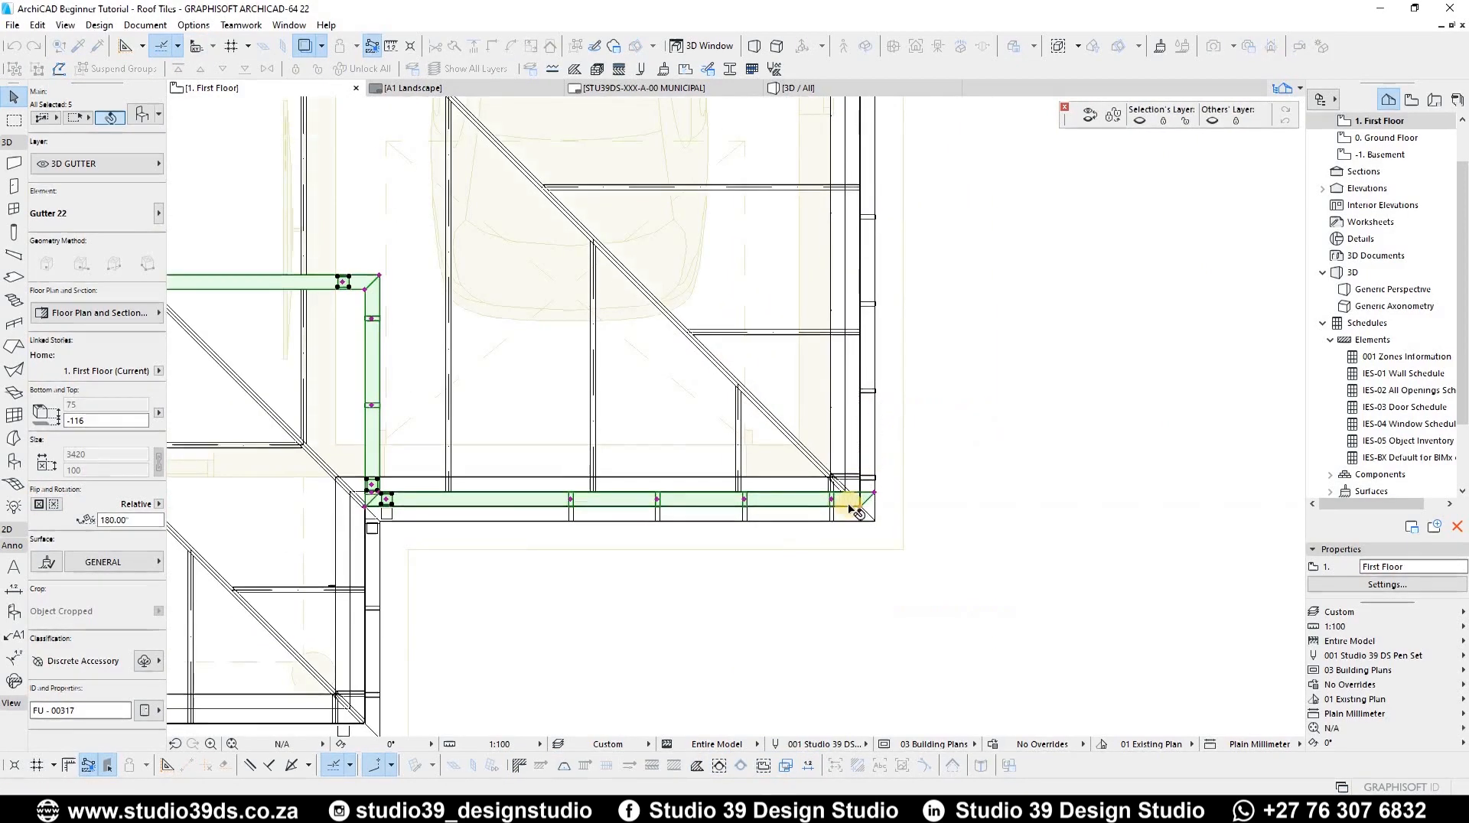
Step: Move the mirrored bay gutters into place at the rear eaves corner
{"action": "scroll", "coordinate": [849, 507], "scroll_direction": "up", "scroll_amount": 4}
{"action": "scroll", "coordinate": [857, 513], "scroll_direction": "up", "scroll_amount": 5}
{"action": "key", "text": "ctrl+d"}
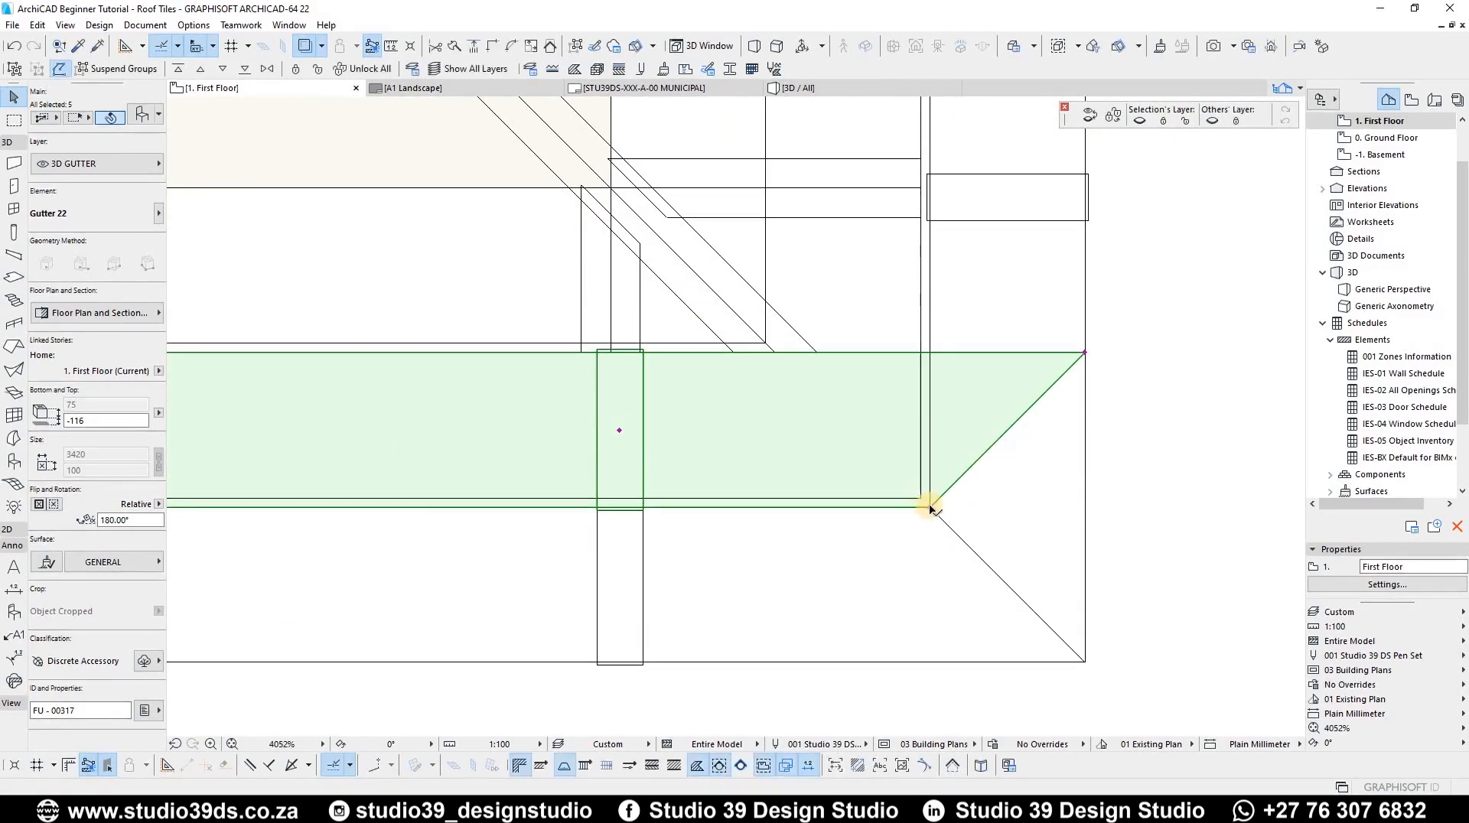
{"action": "scroll", "coordinate": [928, 262], "scroll_direction": "down", "scroll_amount": 6}
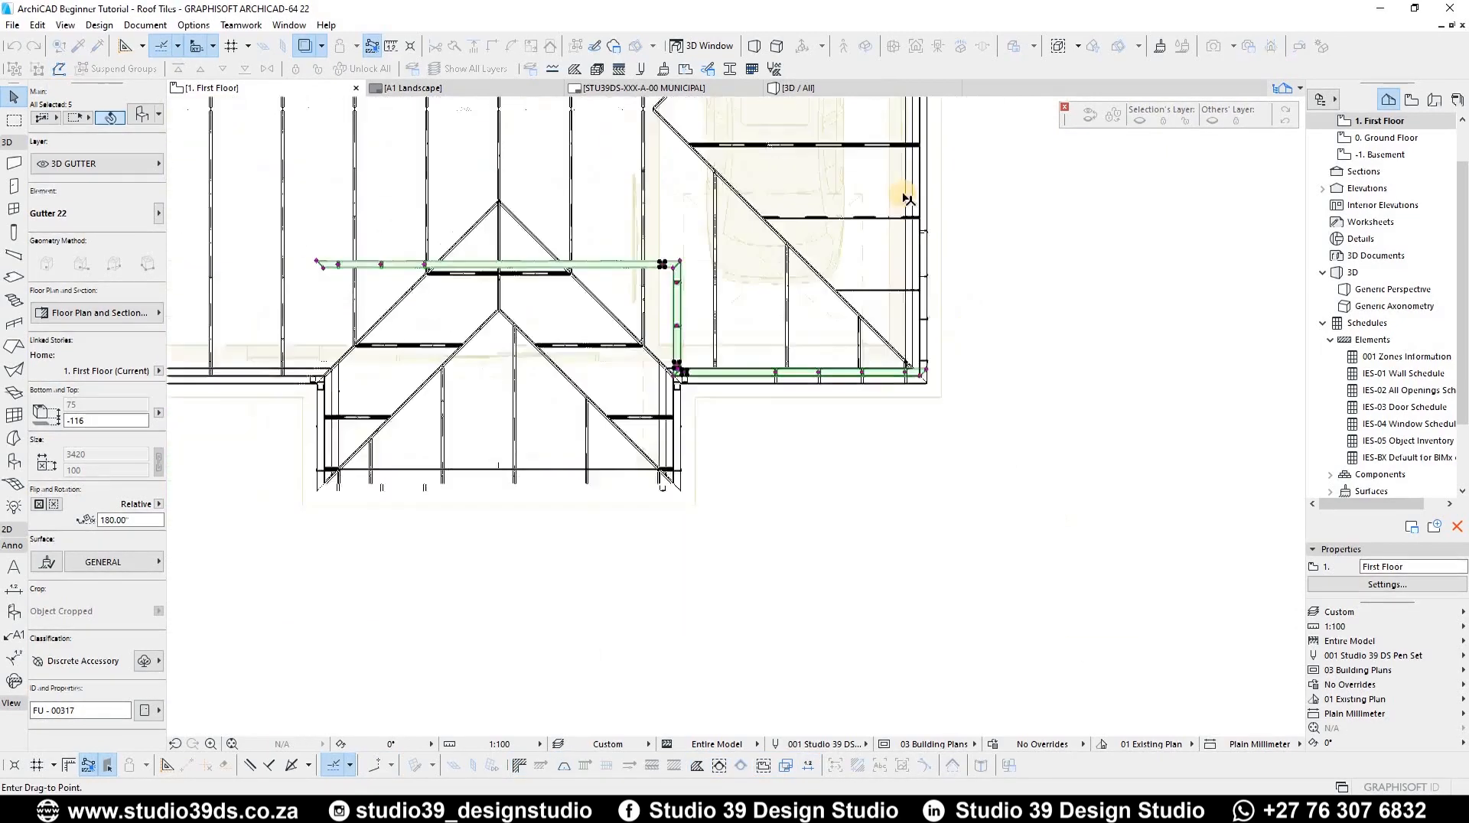
{"action": "scroll", "coordinate": [859, 426], "scroll_direction": "up", "scroll_amount": 6}
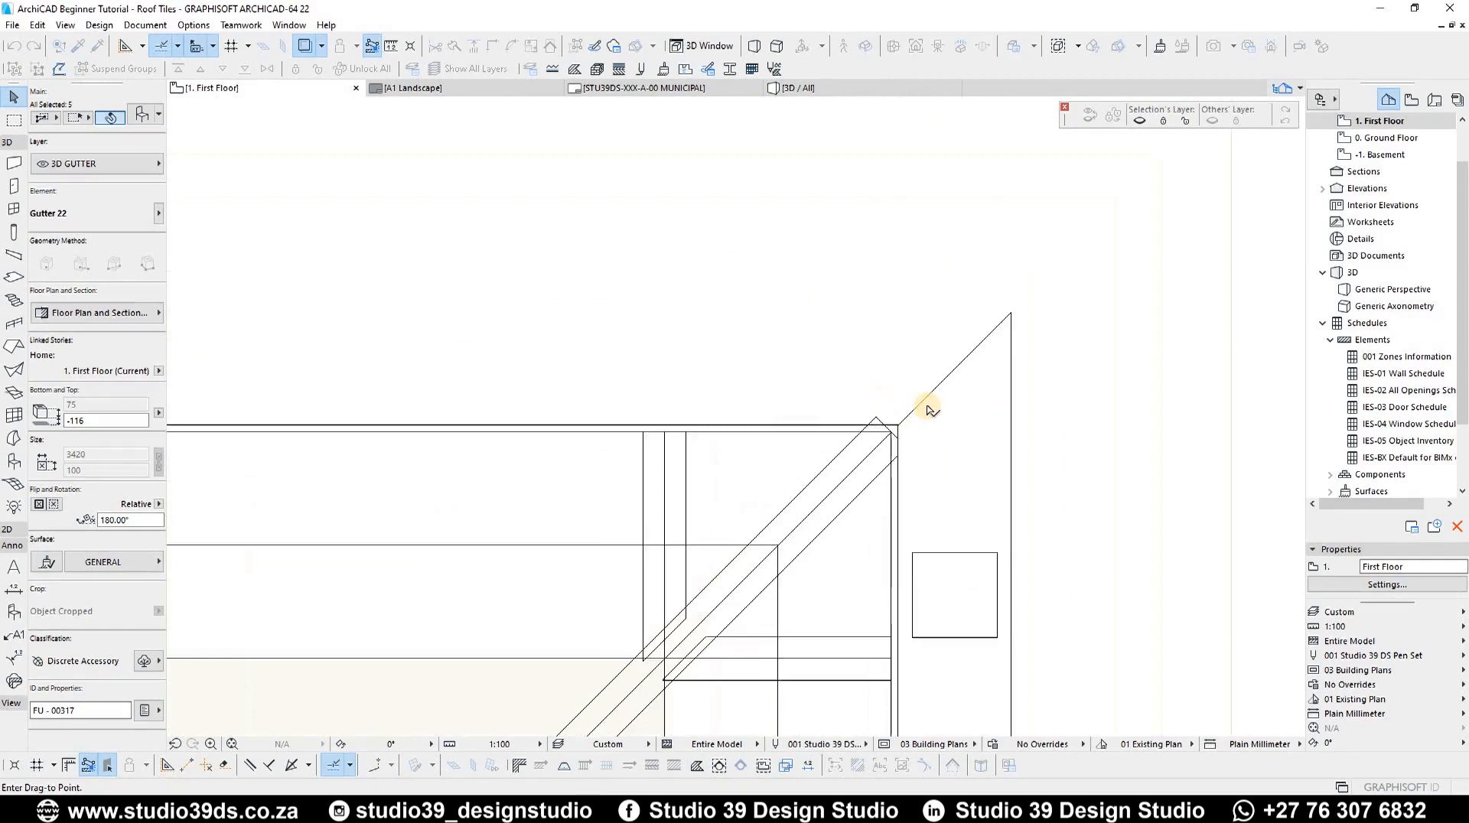
{"action": "left_click", "coordinate": [923, 467]}
{"action": "scroll", "coordinate": [930, 434], "scroll_direction": "down", "scroll_amount": 10}
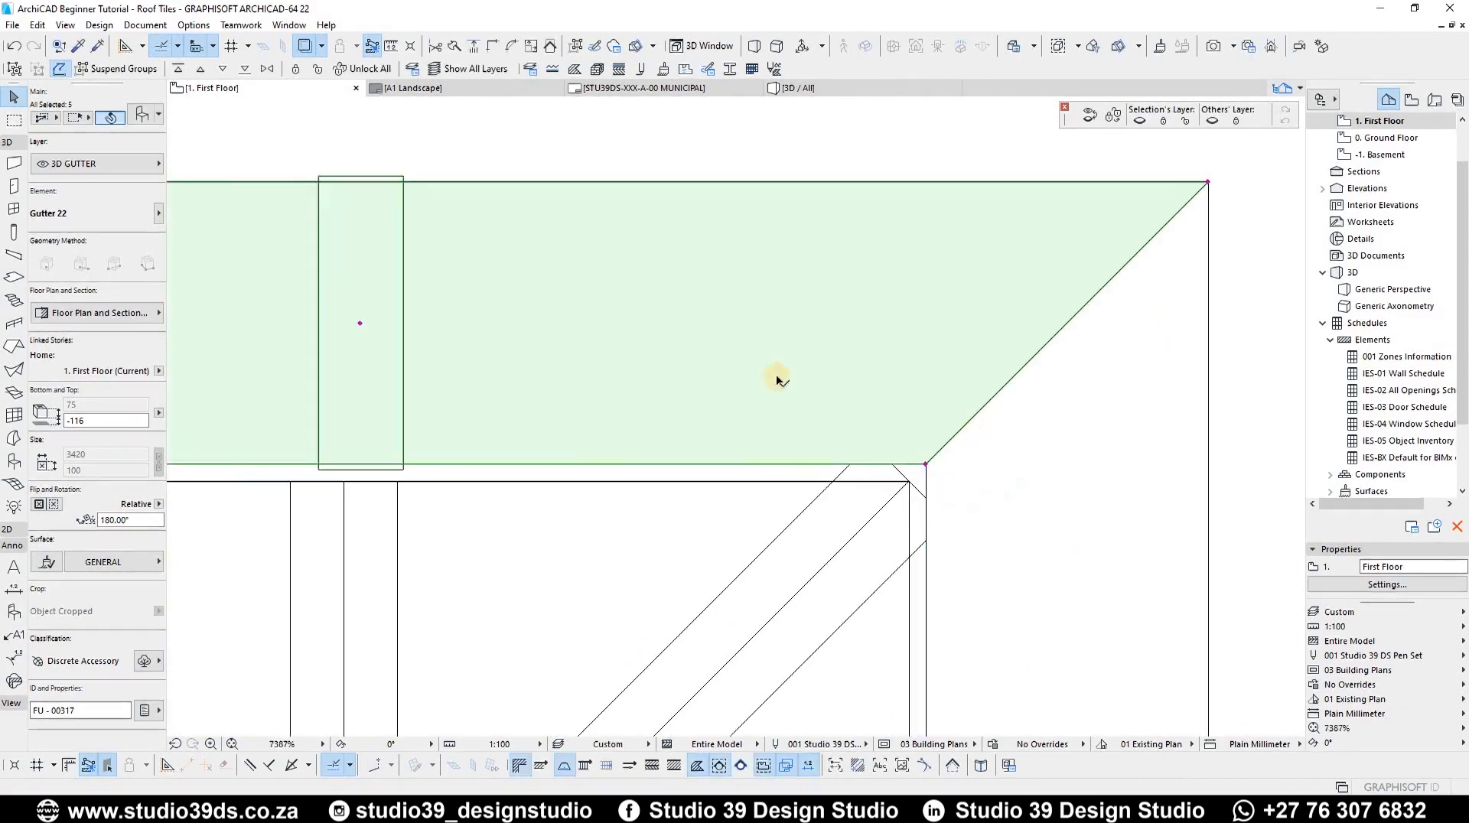
{"action": "middle_click_drag", "start_coordinate": [511, 264], "coordinate": [914, 305]}
{"action": "scroll", "coordinate": [903, 291], "scroll_direction": "up", "scroll_amount": 6}
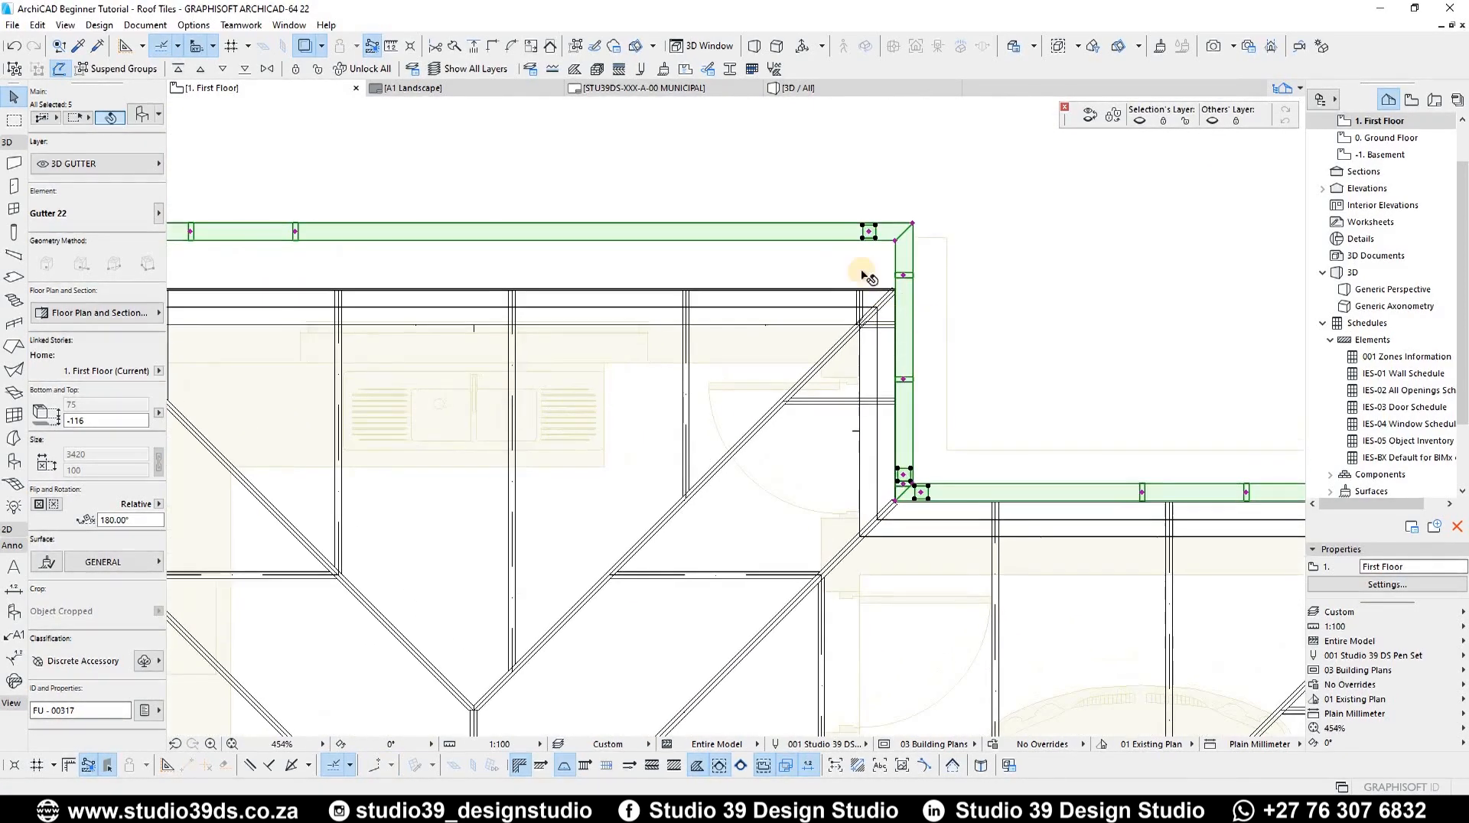
Step: Stretch the short right-hand corner gutter to about 1220 long
{"action": "key", "text": "Escape"}
{"action": "scroll", "coordinate": [880, 261], "scroll_direction": "up", "scroll_amount": 5}
{"action": "left_click", "coordinate": [879, 256]}
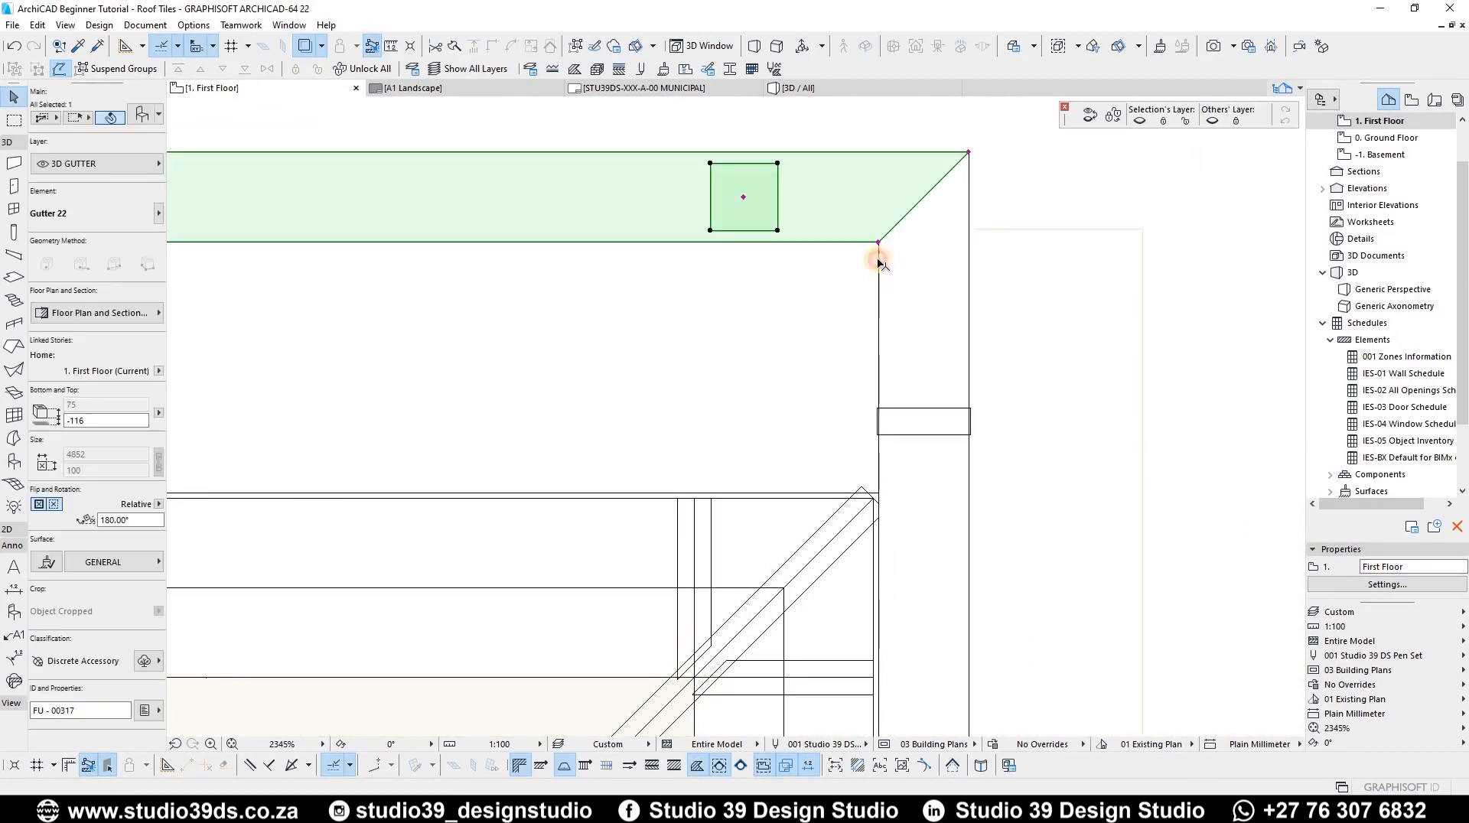
{"action": "left_click", "coordinate": [878, 494]}
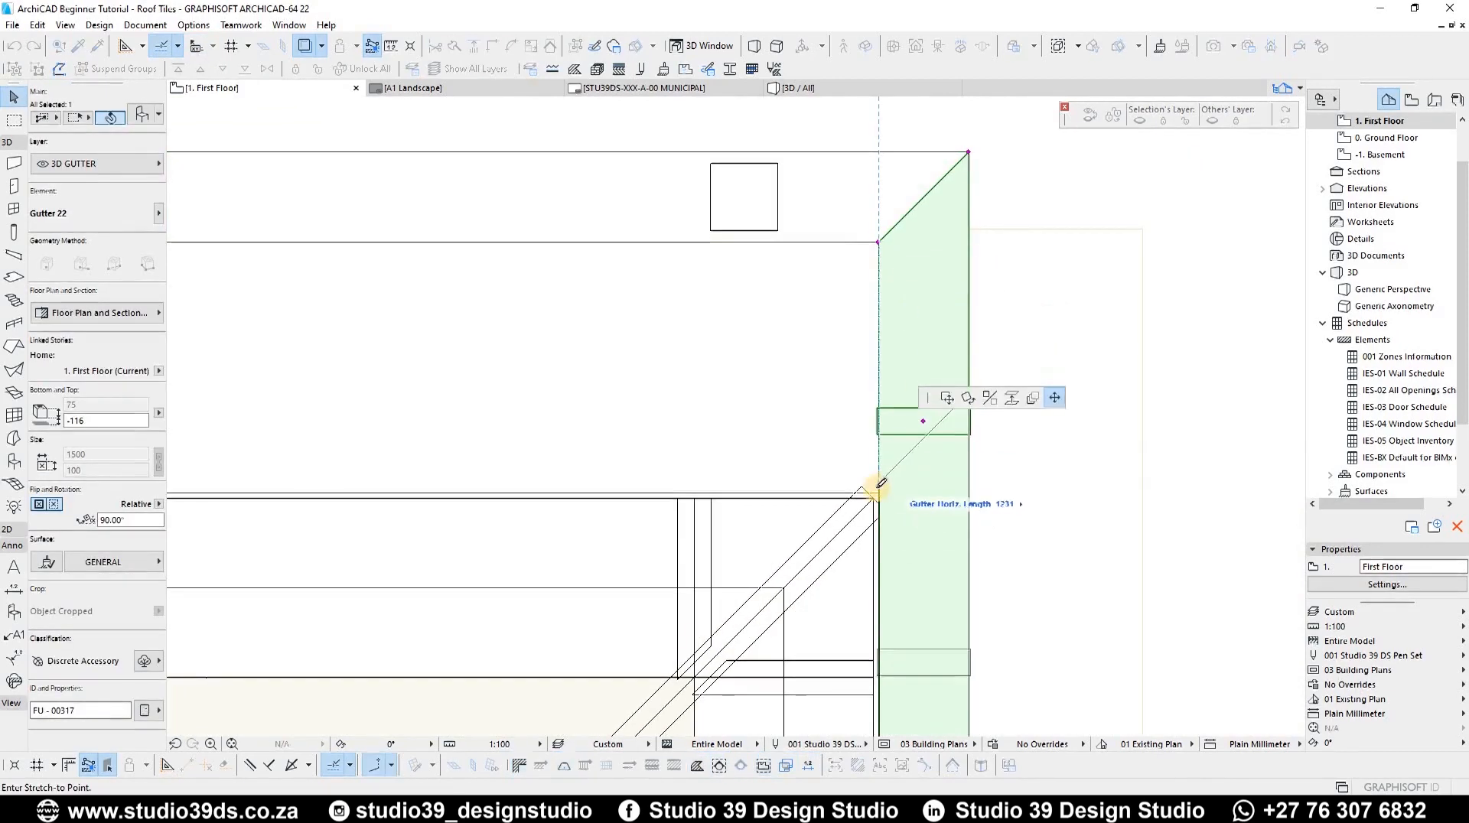
{"action": "scroll", "coordinate": [876, 495], "scroll_direction": "up", "scroll_amount": 4}
{"action": "left_click", "coordinate": [870, 501]}
{"action": "scroll", "coordinate": [762, 397], "scroll_direction": "down", "scroll_amount": 20}
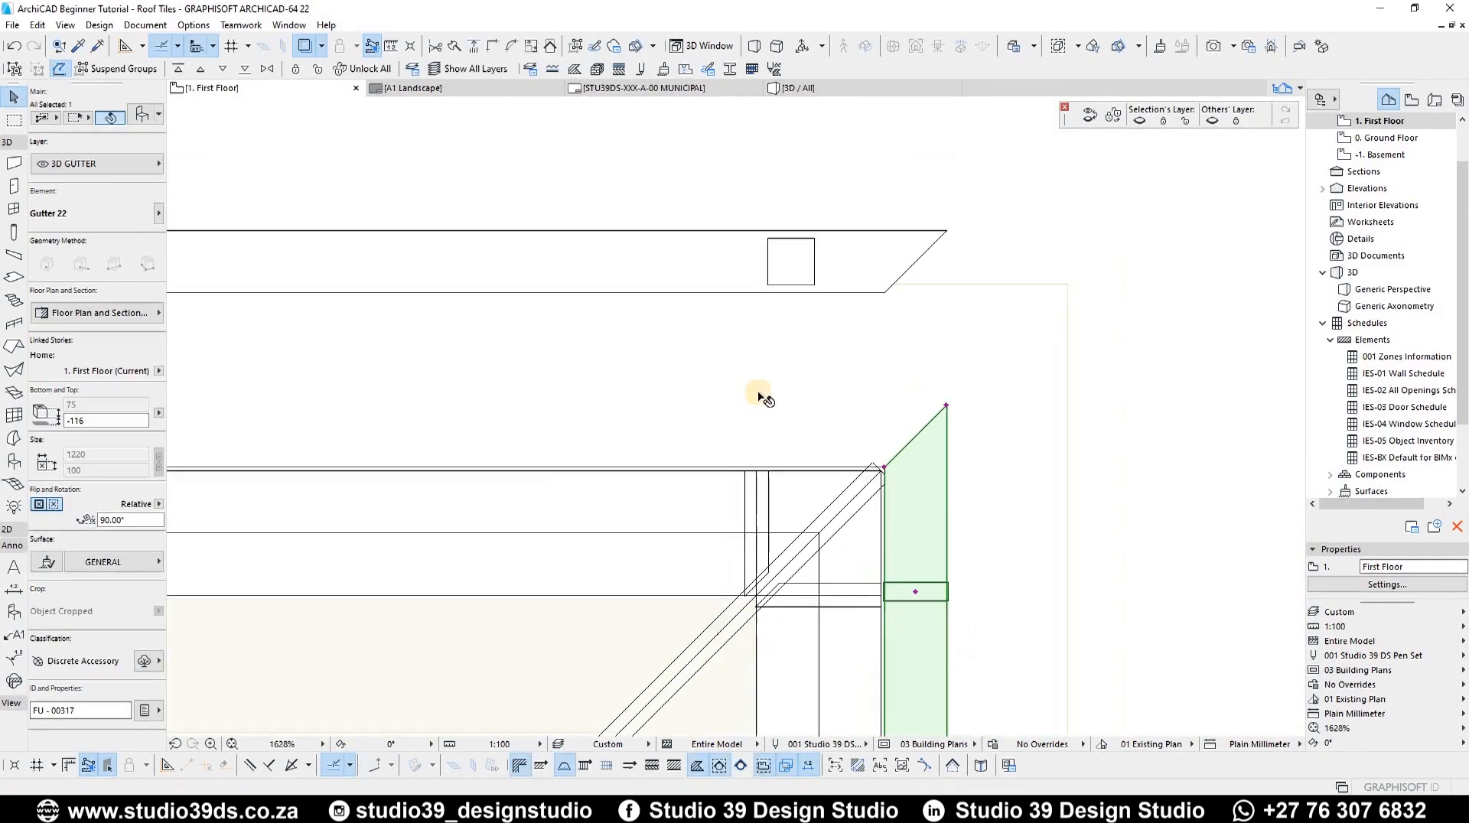
Step: Stretch the short left-hand corner gutter to about 1220 long
{"action": "scroll", "coordinate": [442, 370], "scroll_direction": "up", "scroll_amount": 6}
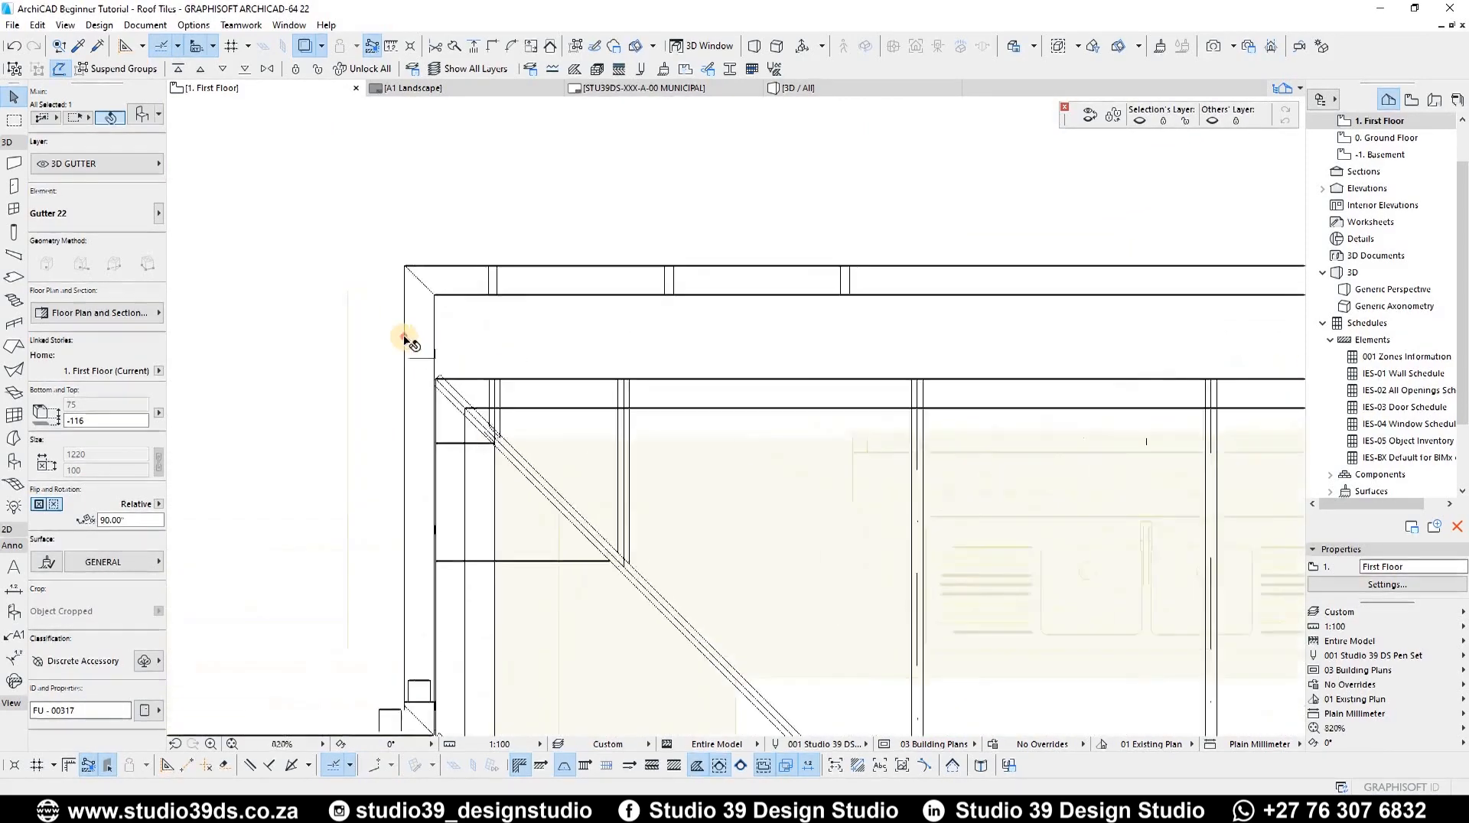
{"action": "left_click", "coordinate": [427, 262]}
{"action": "left_click", "coordinate": [407, 392]}
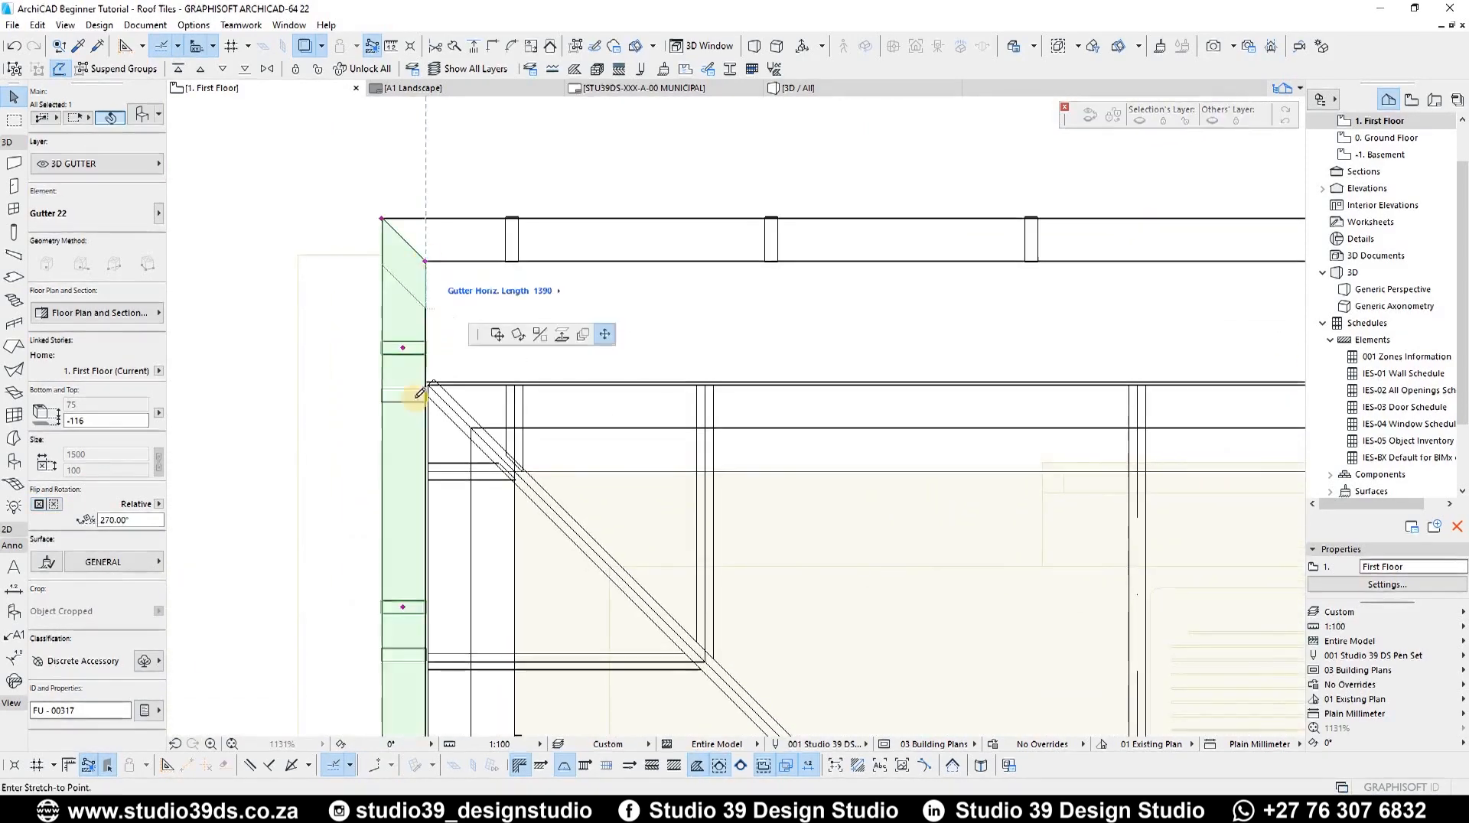
{"action": "scroll", "coordinate": [369, 528], "scroll_direction": "up", "scroll_amount": 5}
{"action": "left_click", "coordinate": [370, 544]}
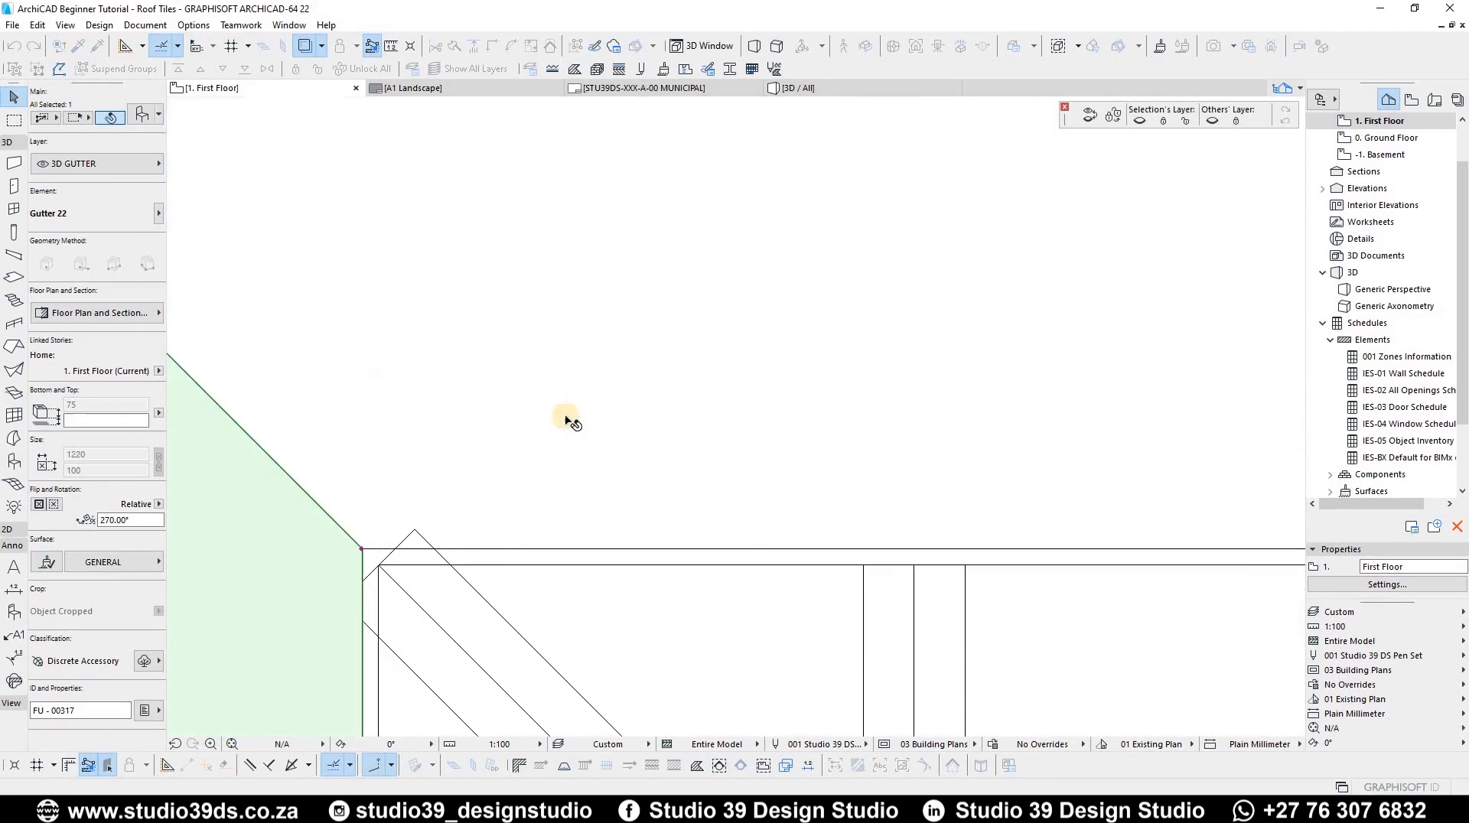
{"action": "scroll", "coordinate": [509, 319], "scroll_direction": "down", "scroll_amount": 3}
{"action": "key", "text": "Escape"}
{"action": "left_click", "coordinate": [521, 333]}
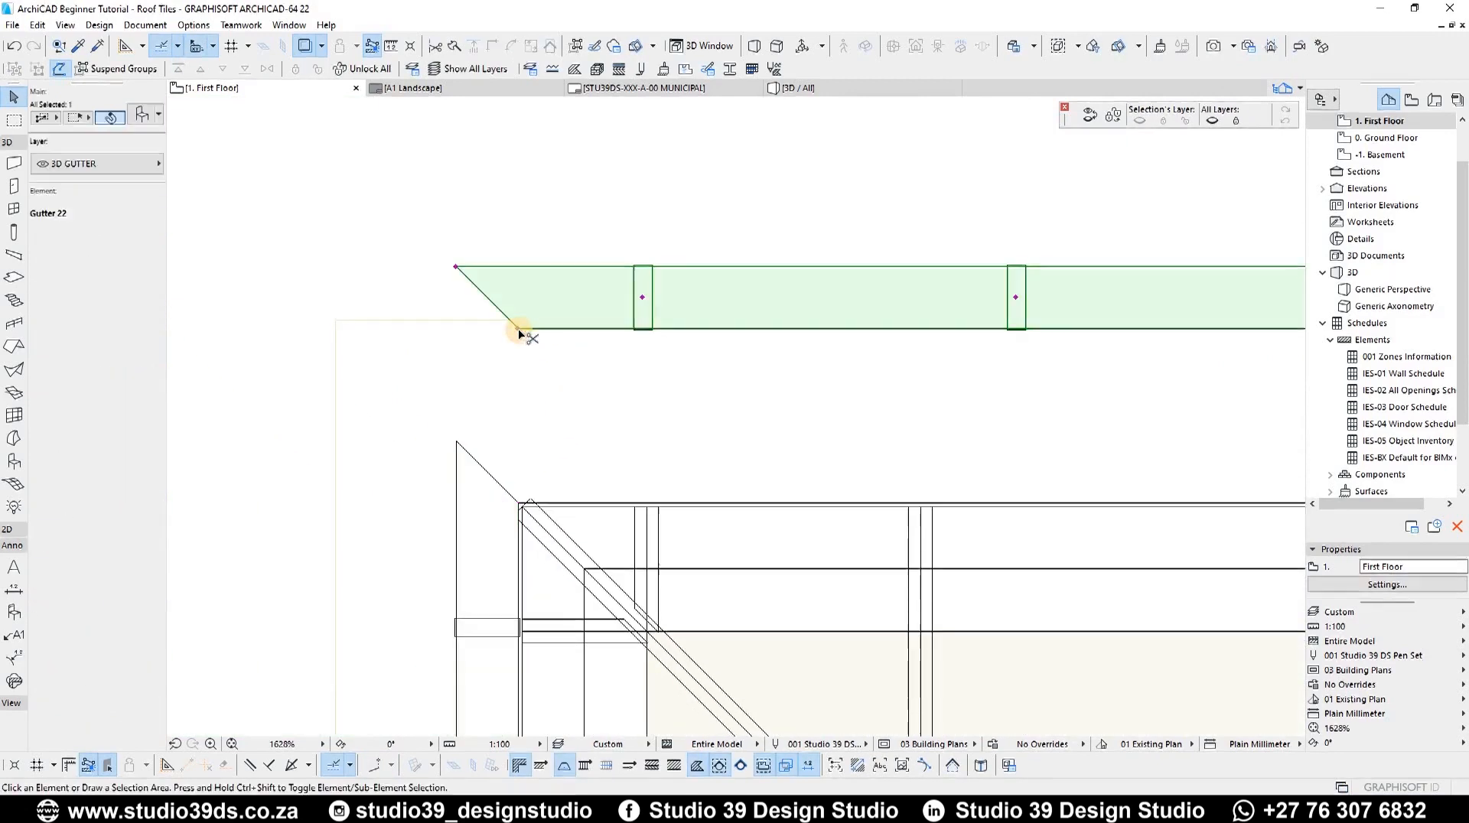
{"action": "left_click", "coordinate": [519, 330]}
{"action": "scroll", "coordinate": [584, 507], "scroll_direction": "up", "scroll_amount": 5}
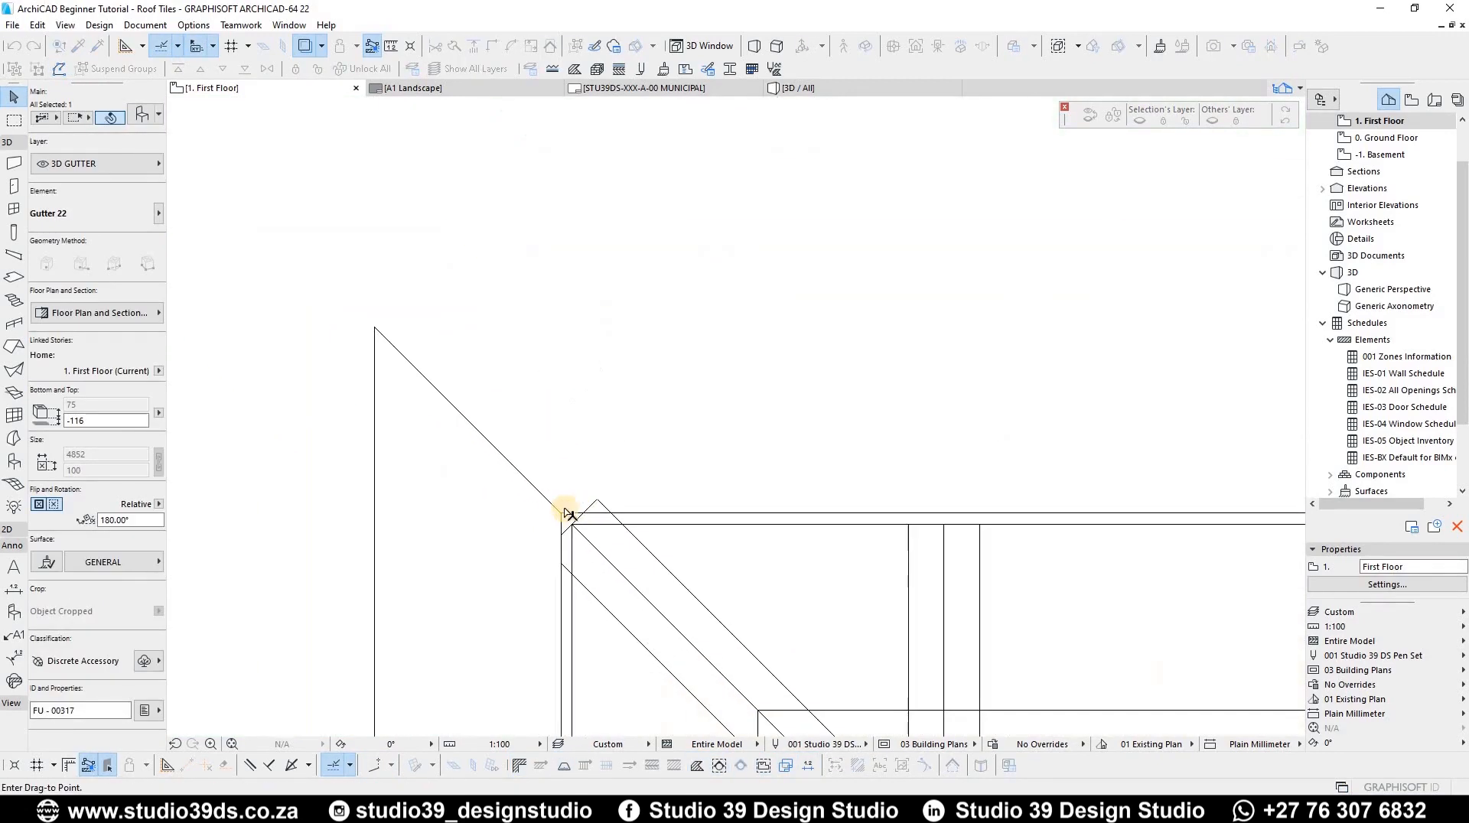
{"action": "left_click", "coordinate": [564, 508]}
{"action": "scroll", "coordinate": [629, 297], "scroll_direction": "down", "scroll_amount": 15}
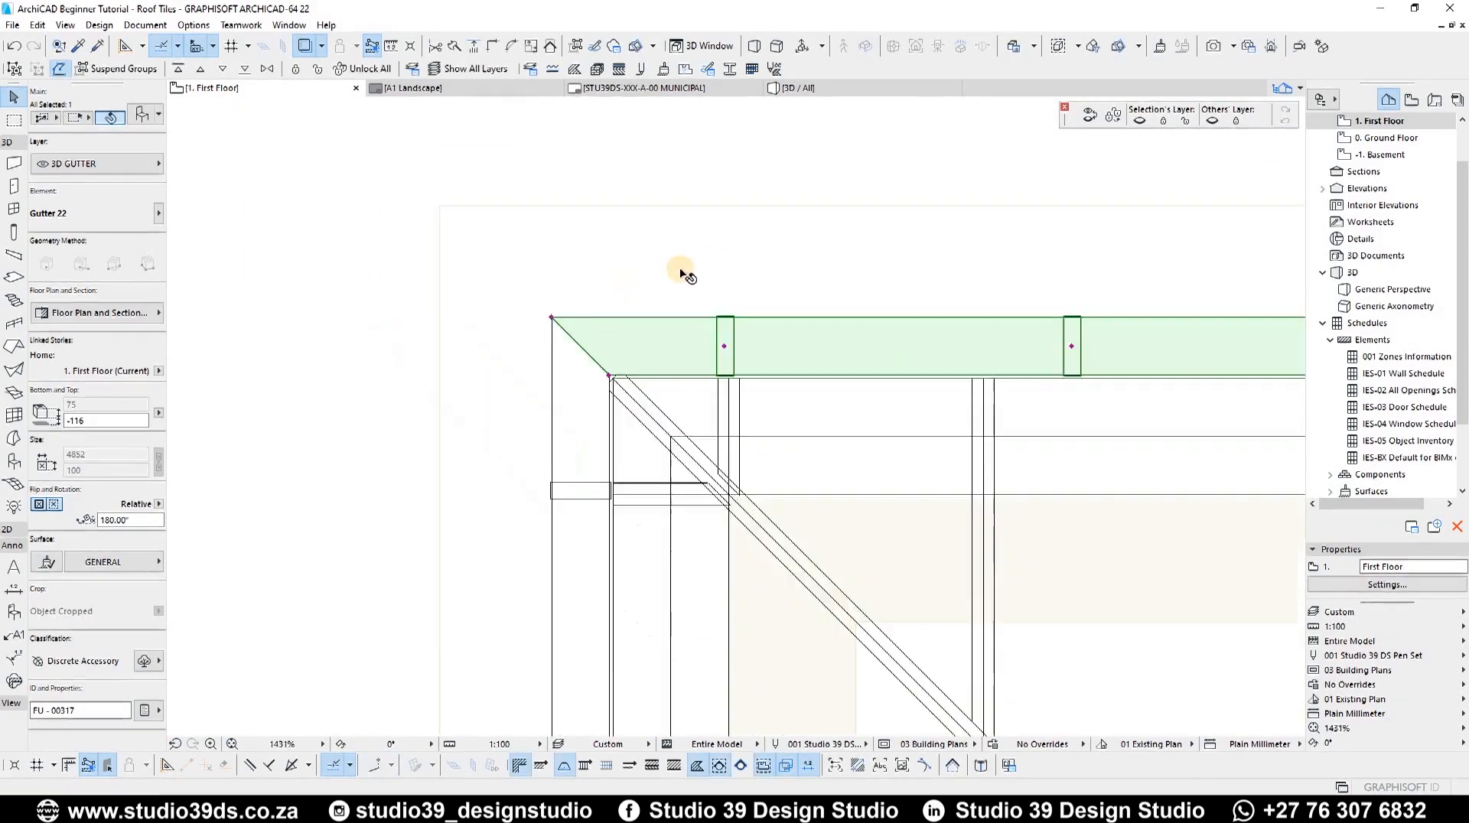
Step: Mirror a copy of the right-hand end gutter about its inner mitred corner
{"action": "scroll", "coordinate": [811, 379], "scroll_direction": "up", "scroll_amount": 3}
{"action": "scroll", "coordinate": [888, 513], "scroll_direction": "up", "scroll_amount": 12}
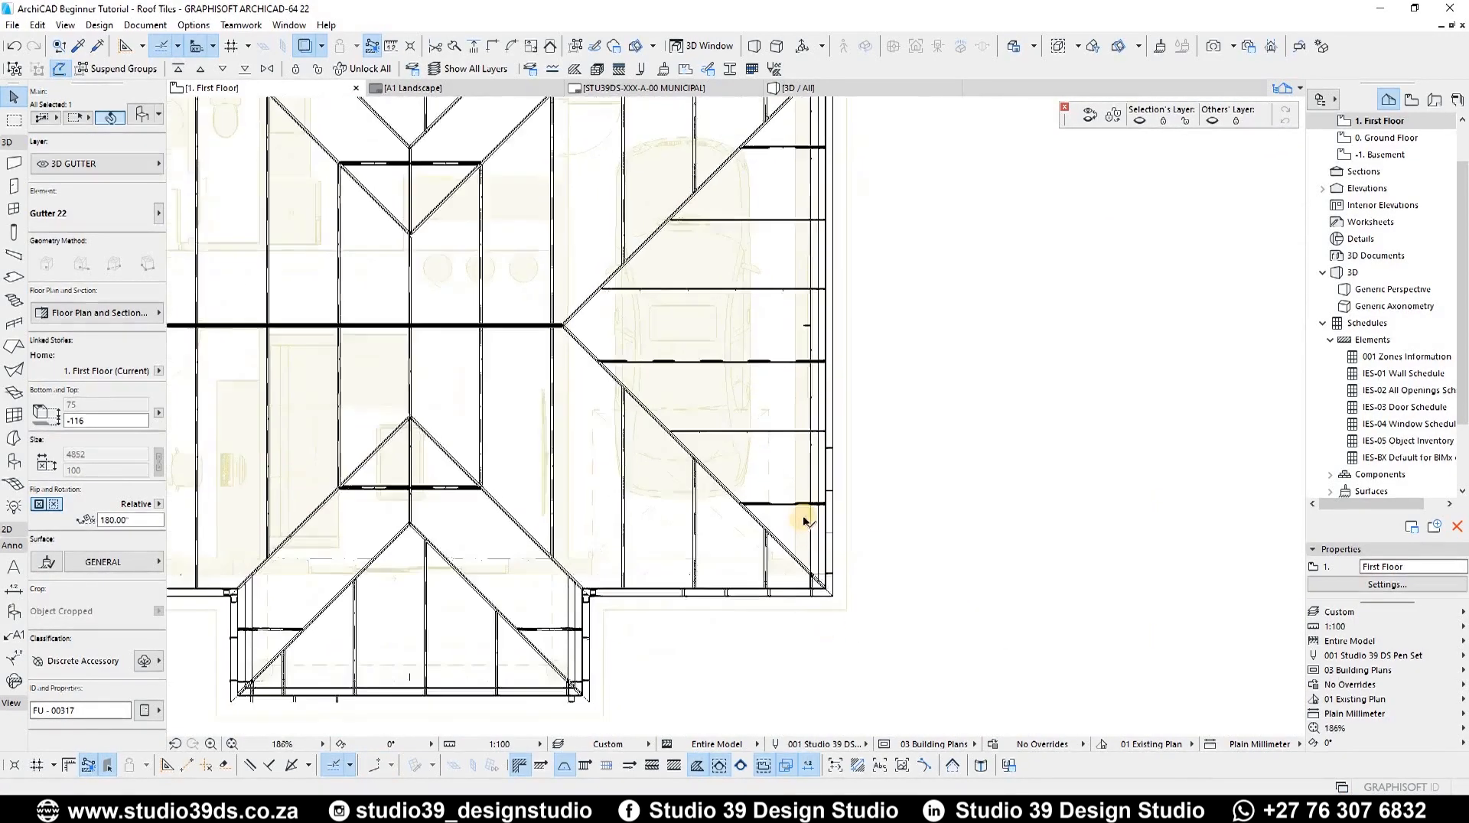
{"action": "left_click", "coordinate": [842, 397]}
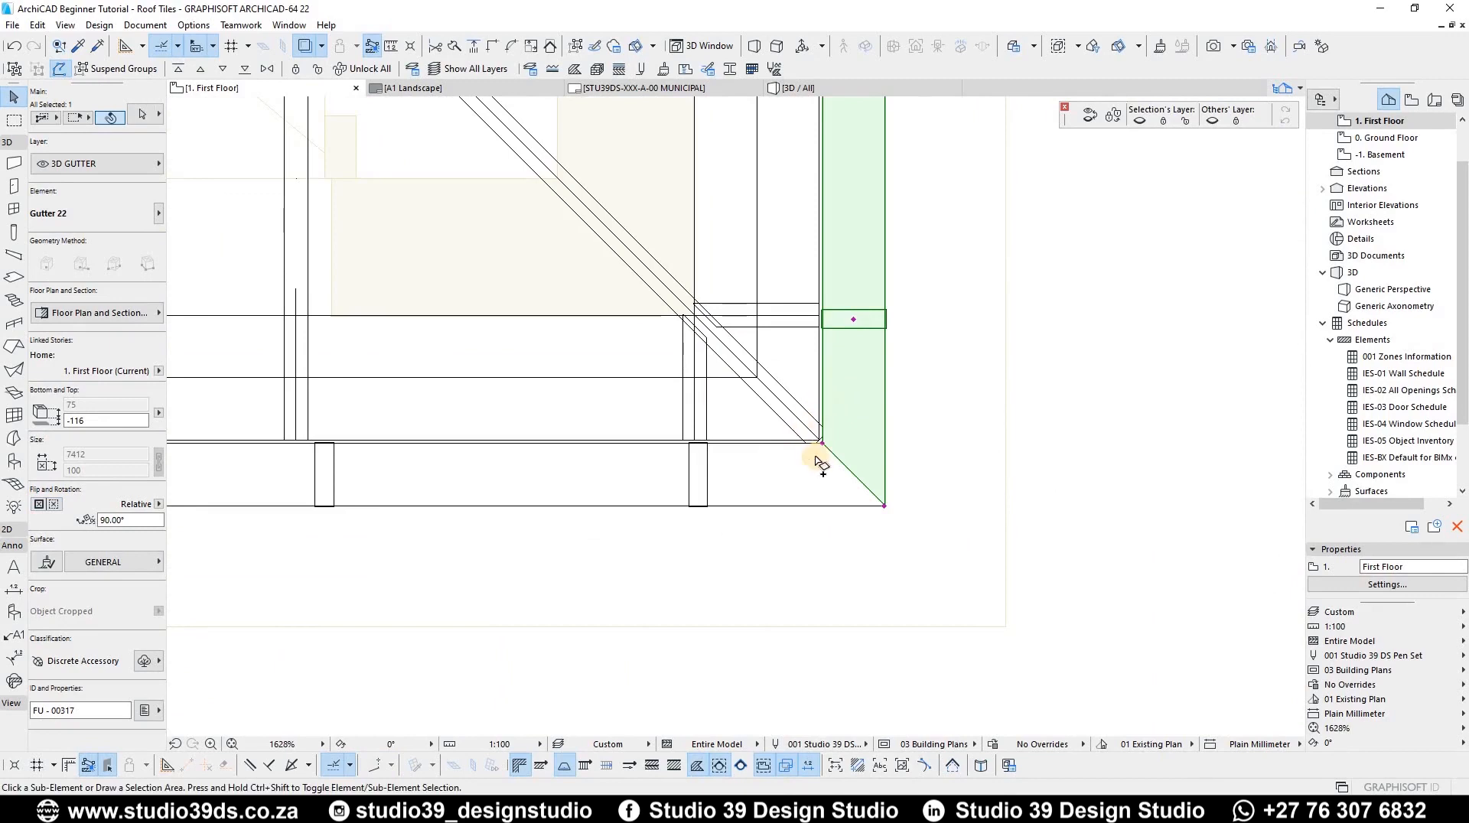
{"action": "key", "text": "ctrl+alt+m"}
{"action": "left_click", "coordinate": [821, 490]}
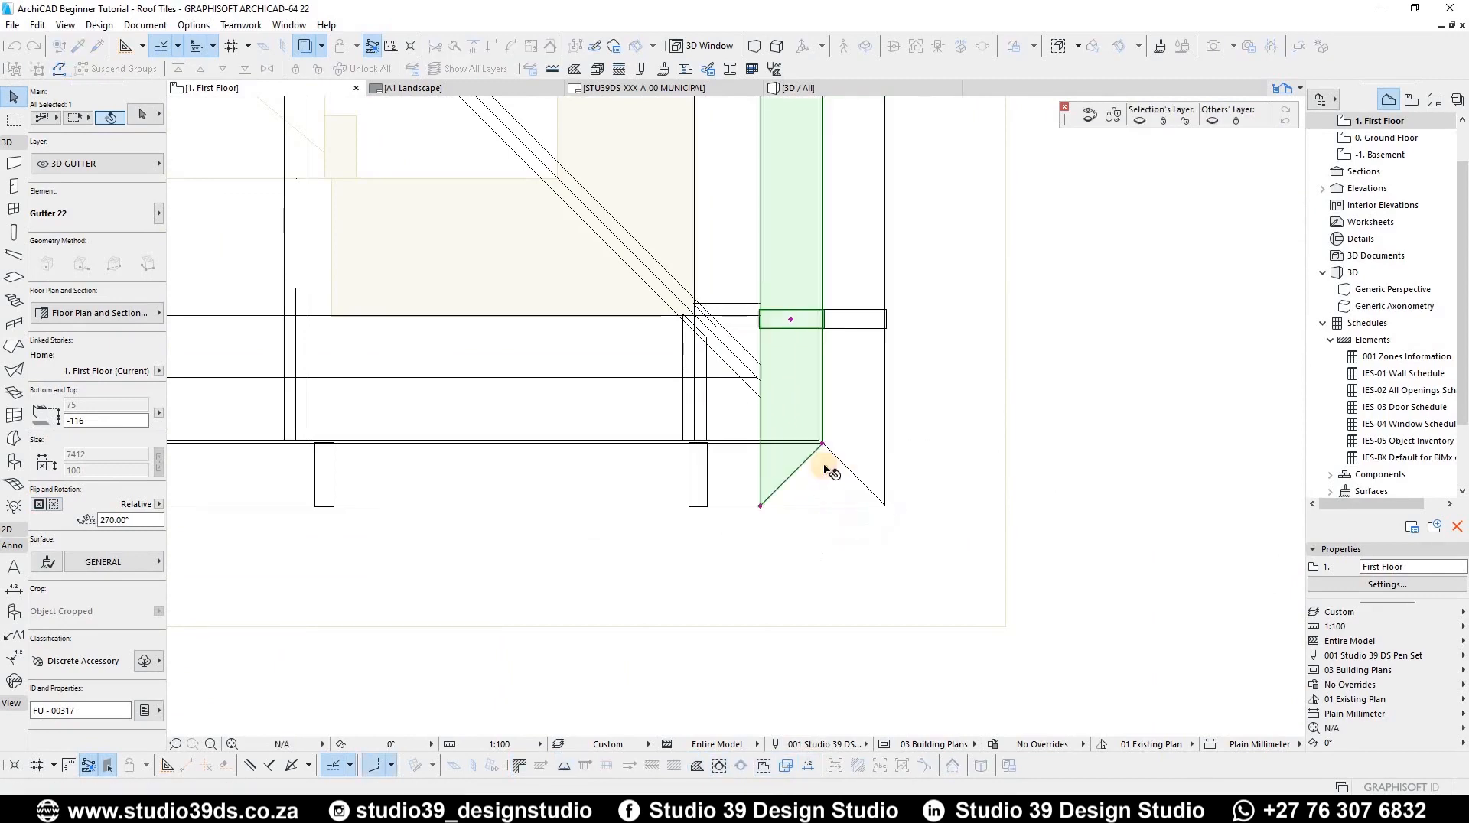
Step: Move the mirrored gutter 14302 along the eaves to the opposite left-hand corner
{"action": "key", "text": "ctrl+d"}
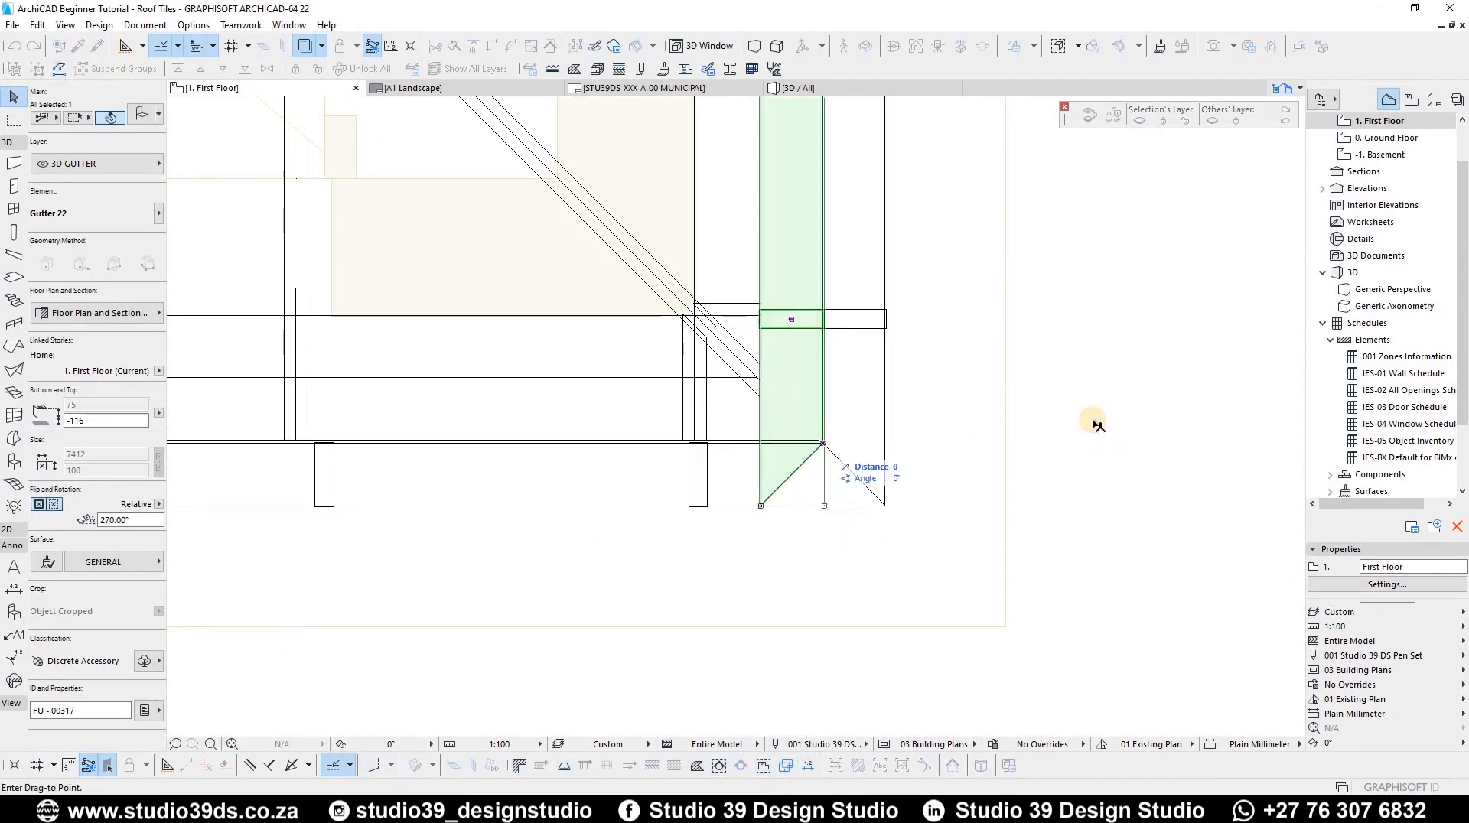
{"action": "scroll", "coordinate": [1097, 425], "scroll_direction": "down", "scroll_amount": 10}
{"action": "scroll", "coordinate": [1099, 430], "scroll_direction": "up", "scroll_amount": 8}
{"action": "scroll", "coordinate": [1043, 446], "scroll_direction": "up", "scroll_amount": 5}
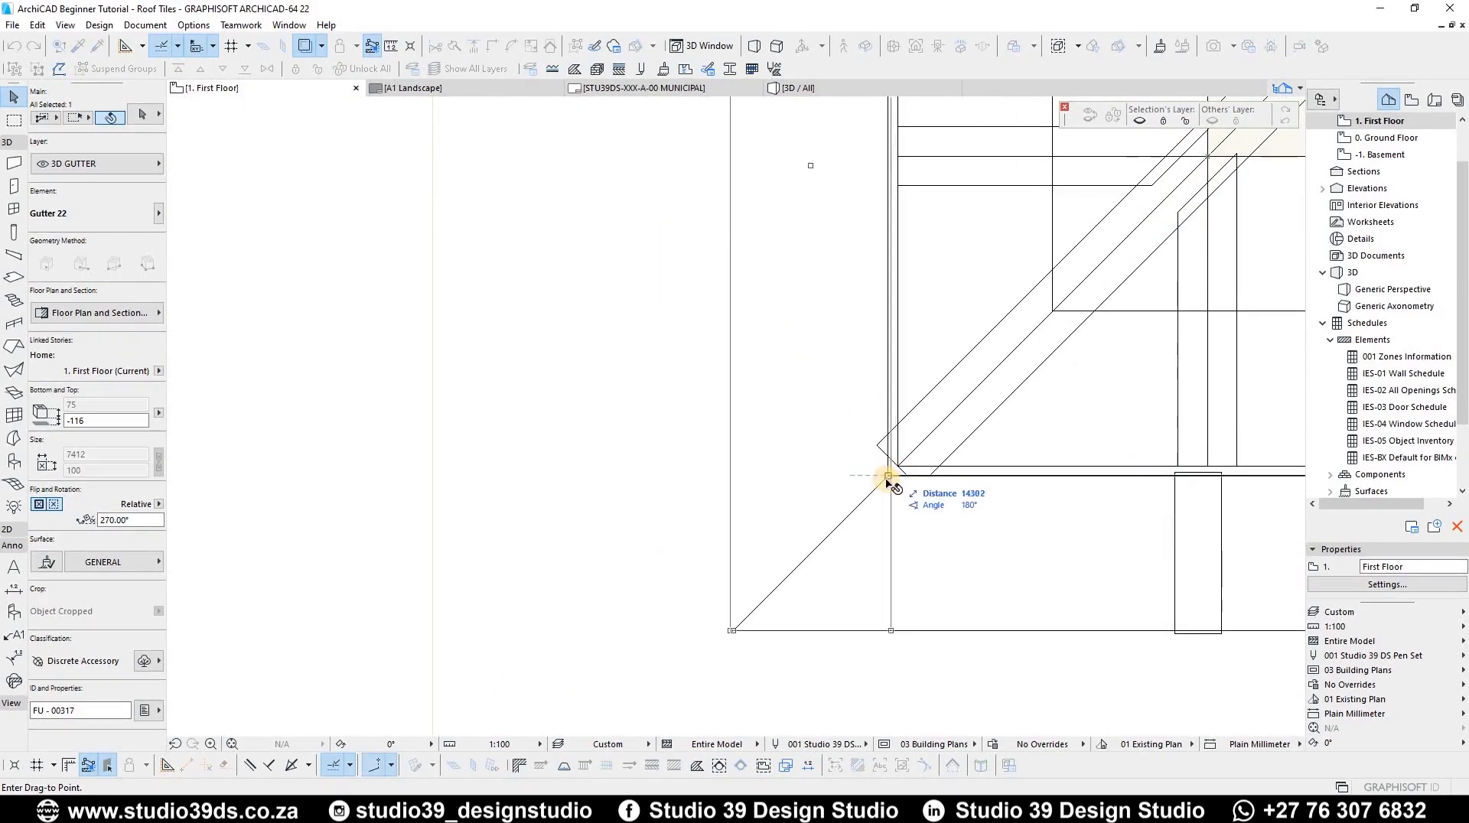
{"action": "left_click", "coordinate": [888, 478]}
{"action": "scroll", "coordinate": [886, 482], "scroll_direction": "up", "scroll_amount": 4}
{"action": "scroll", "coordinate": [718, 384], "scroll_direction": "down", "scroll_amount": 9}
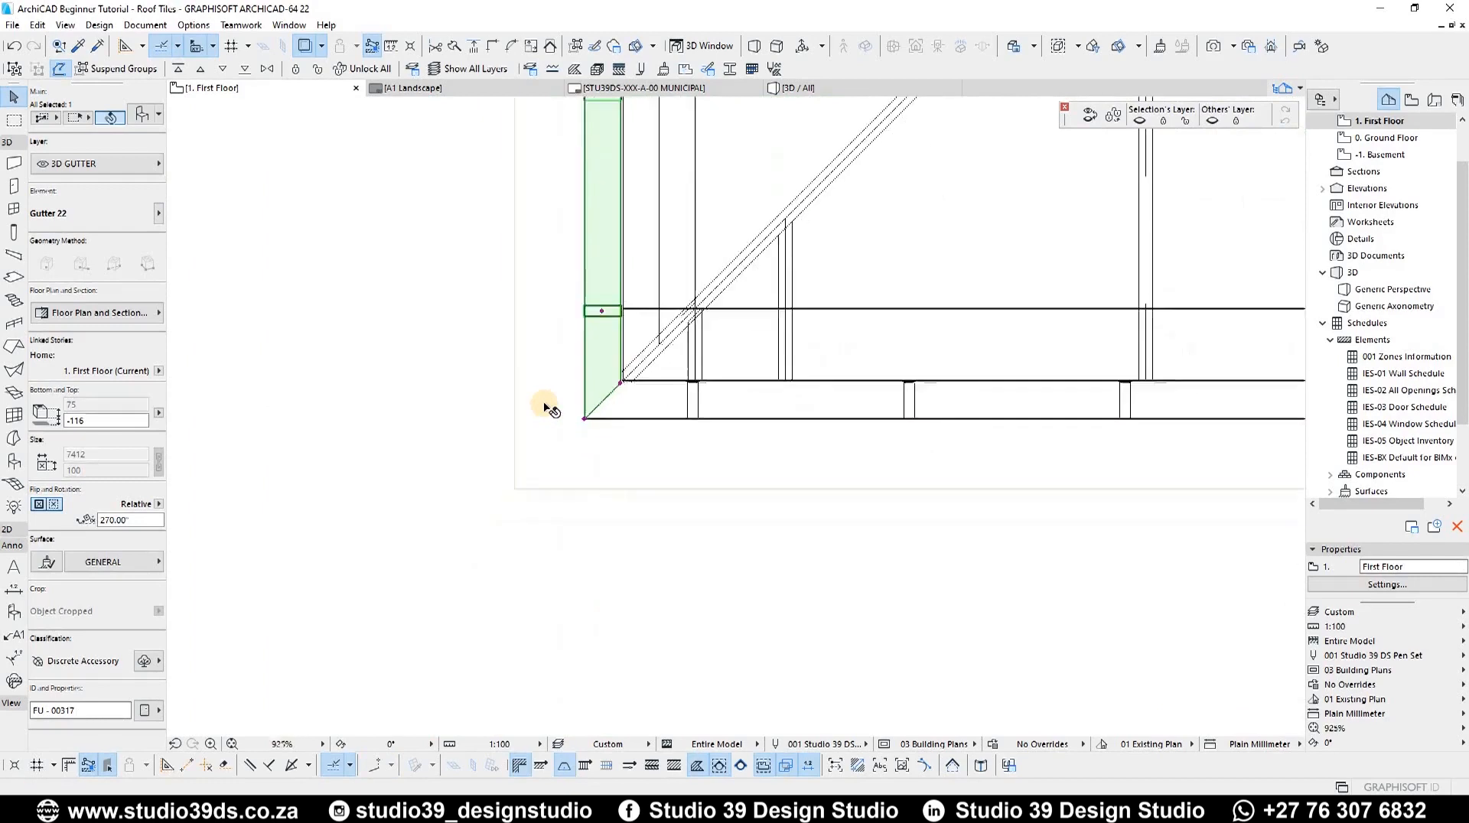
{"action": "scroll", "coordinate": [544, 406], "scroll_direction": "down", "scroll_amount": 5}
Step: Inspect the new corner gutter along the side eaves in the 3D view
{"action": "key", "text": "Escape"}
{"action": "key", "text": "F3"}
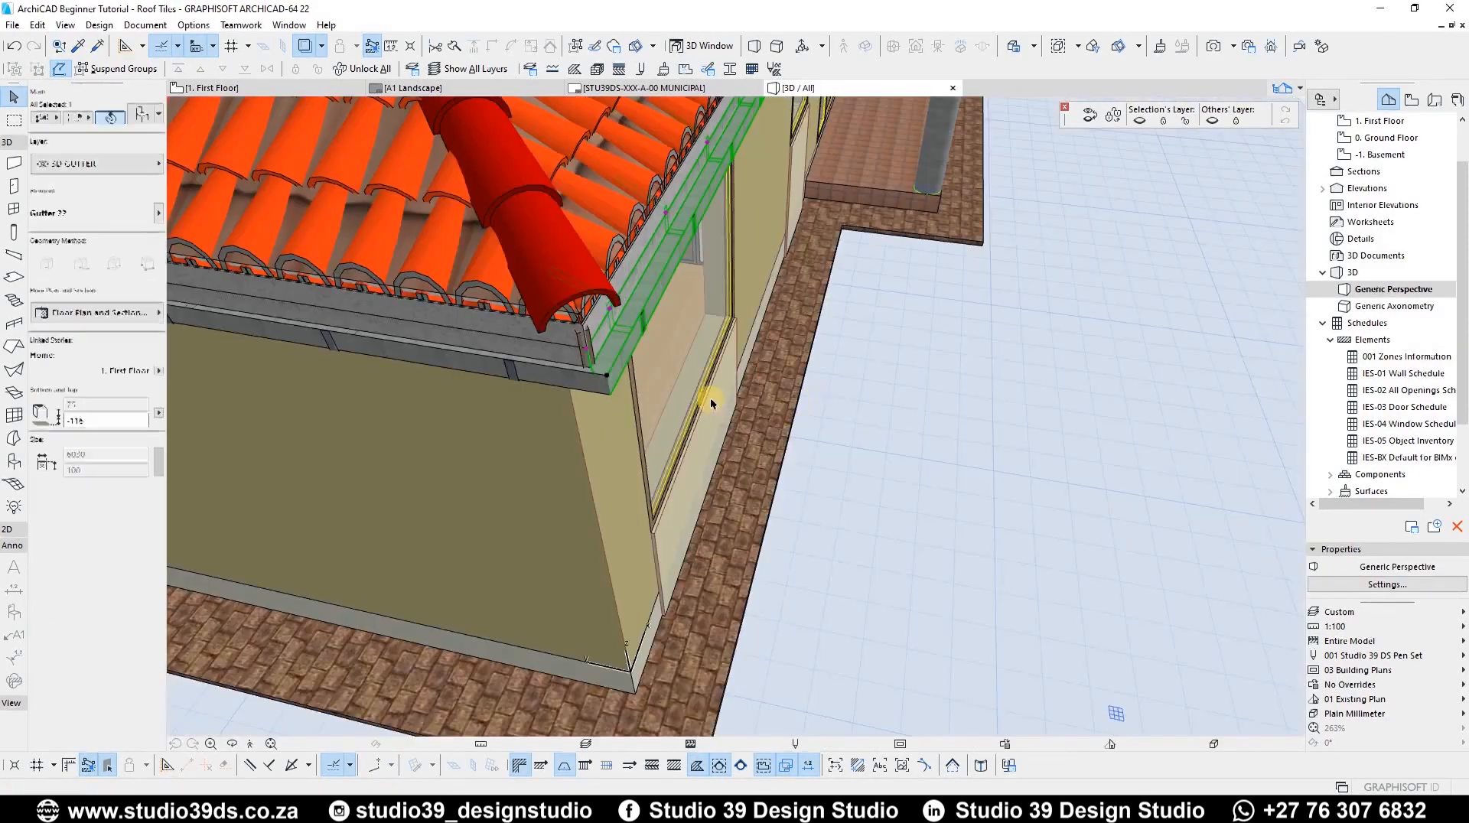
{"action": "scroll", "coordinate": [710, 397], "scroll_direction": "down", "scroll_amount": 4}
{"action": "scroll", "coordinate": [608, 344], "scroll_direction": "up", "scroll_amount": 8}
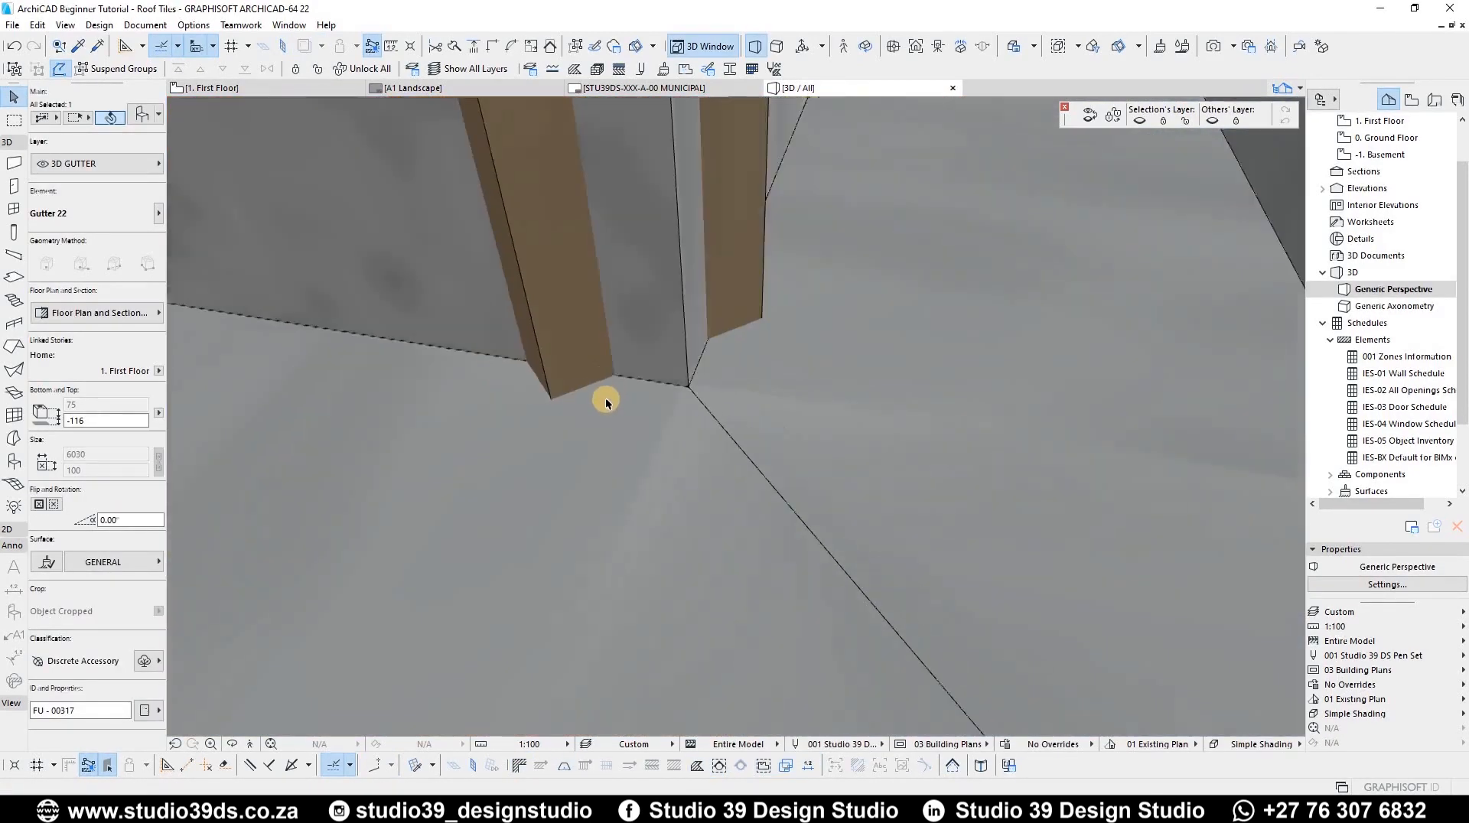
{"action": "scroll", "coordinate": [624, 417], "scroll_direction": "down", "scroll_amount": 5}
{"action": "middle_click_drag", "start_coordinate": [600, 318], "coordinate": [603, 387], "text": "shift"}
{"action": "scroll", "coordinate": [603, 387], "scroll_direction": "down", "scroll_amount": 8}
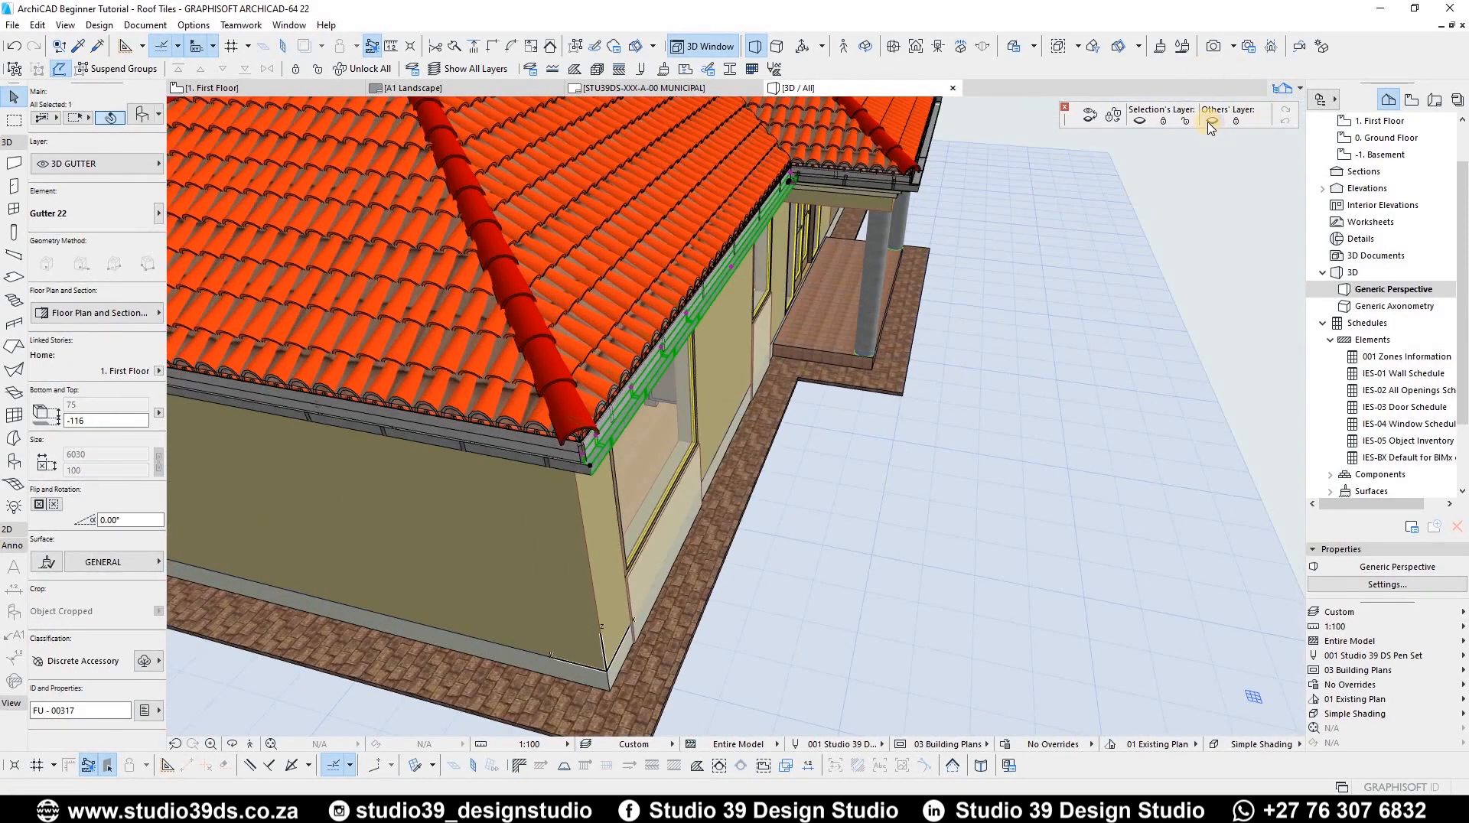
{"action": "scroll", "coordinate": [459, 485], "scroll_direction": "down", "scroll_amount": 2}
{"action": "key", "text": "F2"}
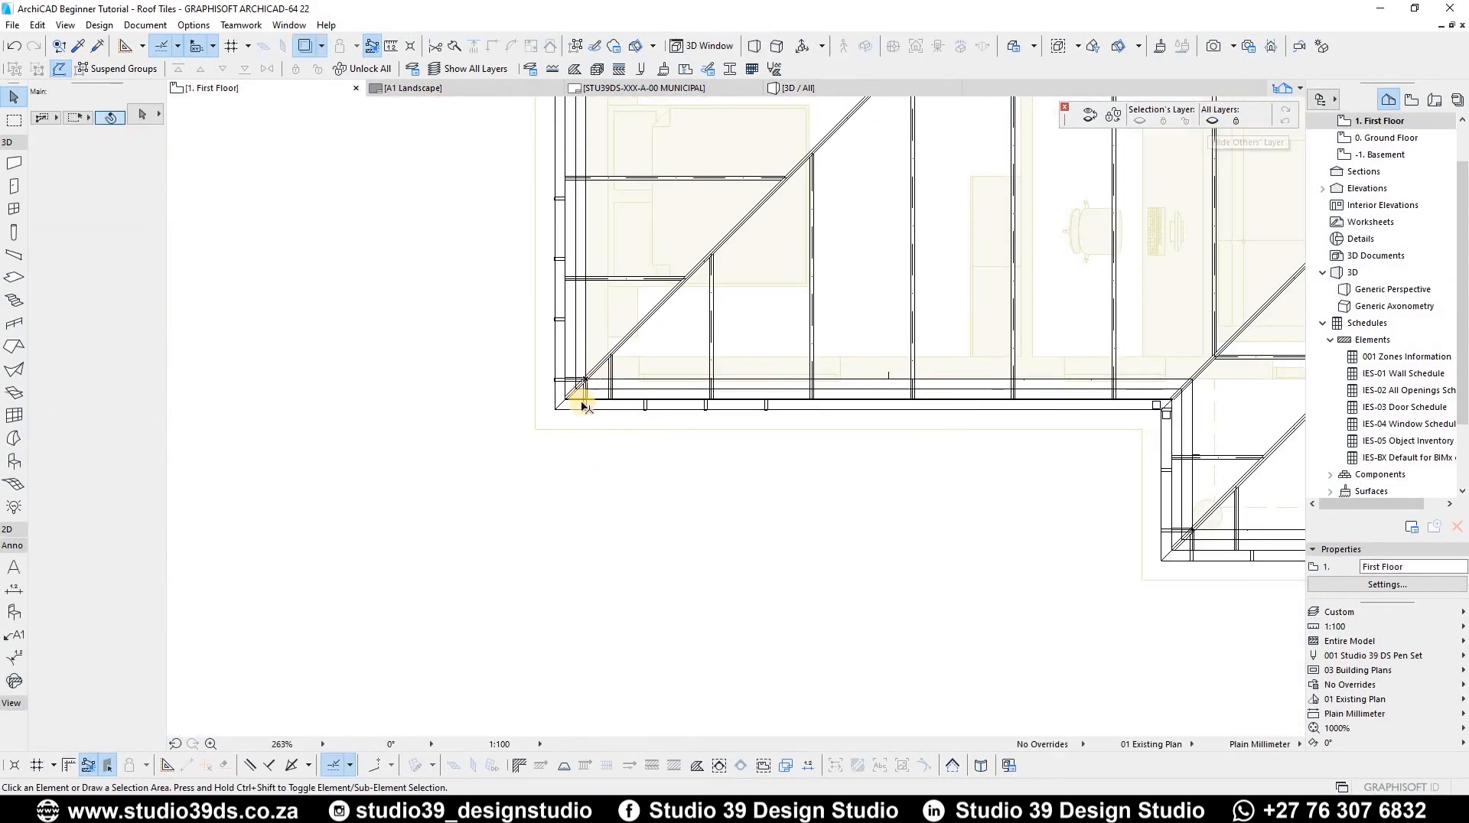
Step: Move the front eaves gutter's downspout hole toward its left-hand end
{"action": "scroll", "coordinate": [583, 406], "scroll_direction": "up", "scroll_amount": 4}
{"action": "left_click", "coordinate": [489, 427]}
{"action": "scroll", "coordinate": [1303, 447], "scroll_direction": "up", "scroll_amount": 2}
{"action": "scroll", "coordinate": [623, 377], "scroll_direction": "down", "scroll_amount": 5}
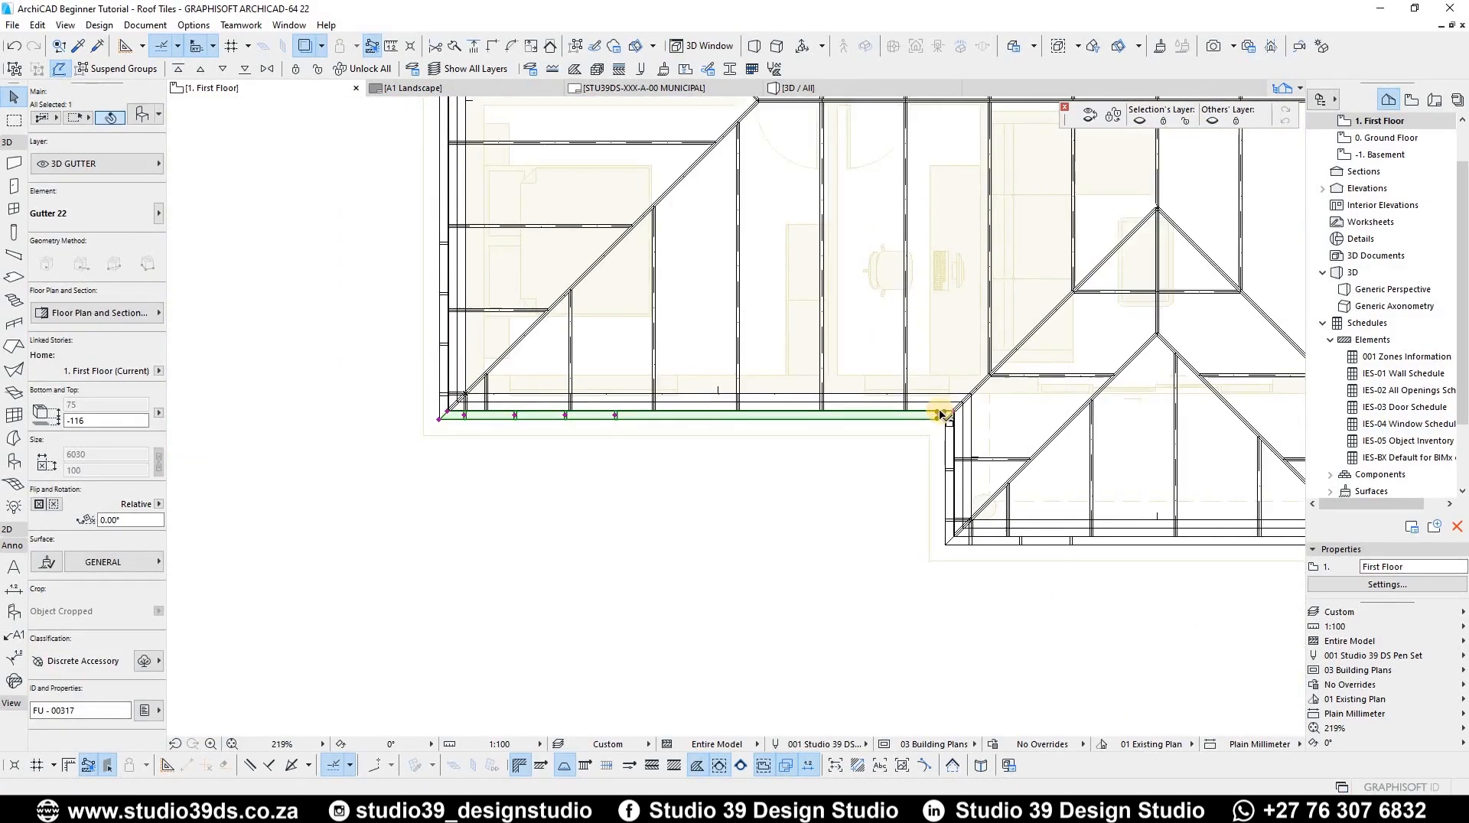
{"action": "scroll", "coordinate": [940, 414], "scroll_direction": "up", "scroll_amount": 10}
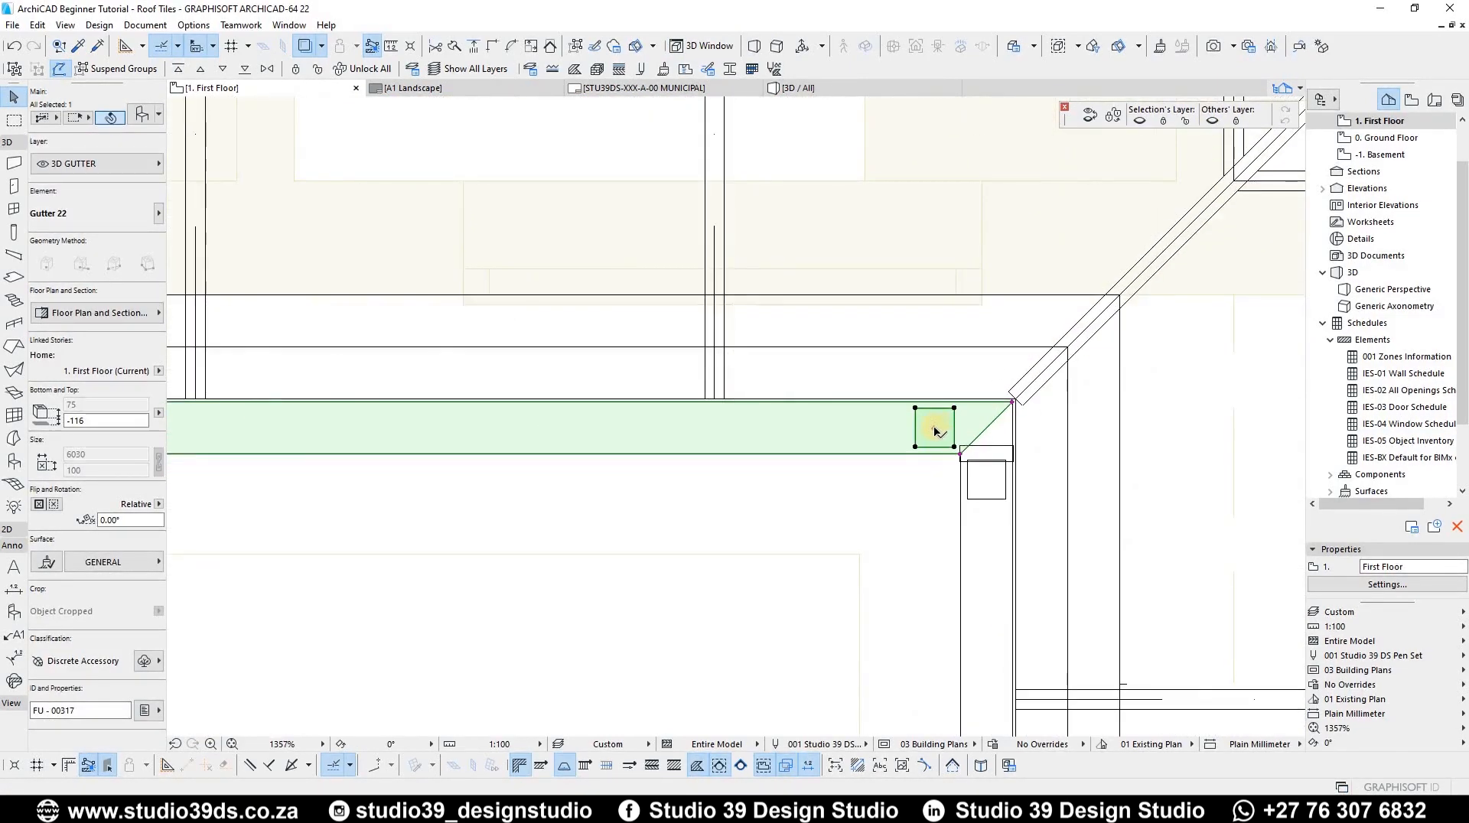
{"action": "scroll", "coordinate": [933, 431], "scroll_direction": "up", "scroll_amount": 6}
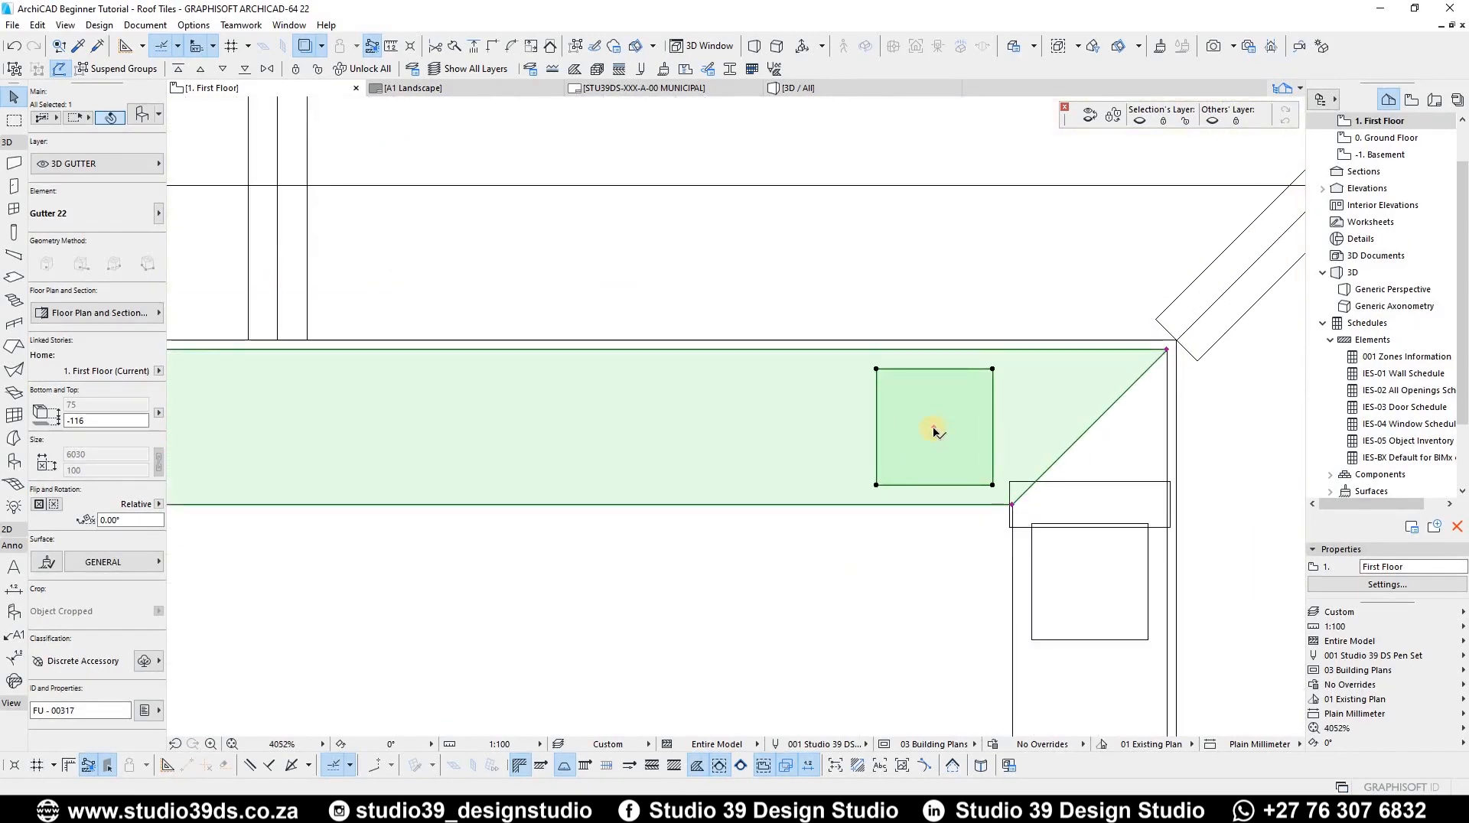
{"action": "left_click", "coordinate": [934, 427]}
{"action": "scroll", "coordinate": [995, 436], "scroll_direction": "down", "scroll_amount": 3}
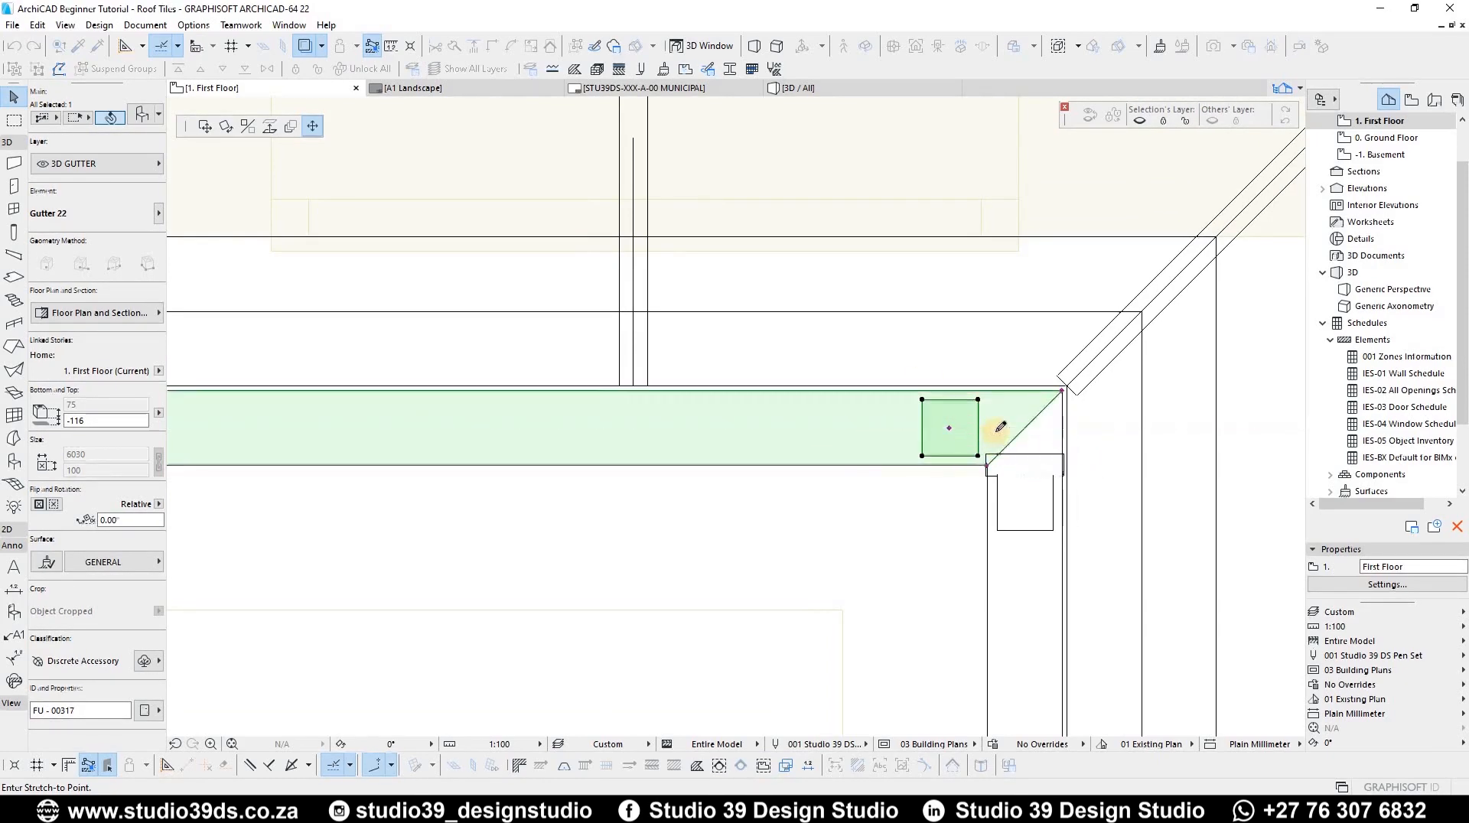
{"action": "scroll", "coordinate": [996, 432], "scroll_direction": "down", "scroll_amount": 10}
{"action": "scroll", "coordinate": [334, 407], "scroll_direction": "up", "scroll_amount": 5}
{"action": "scroll", "coordinate": [591, 362], "scroll_direction": "up", "scroll_amount": 5}
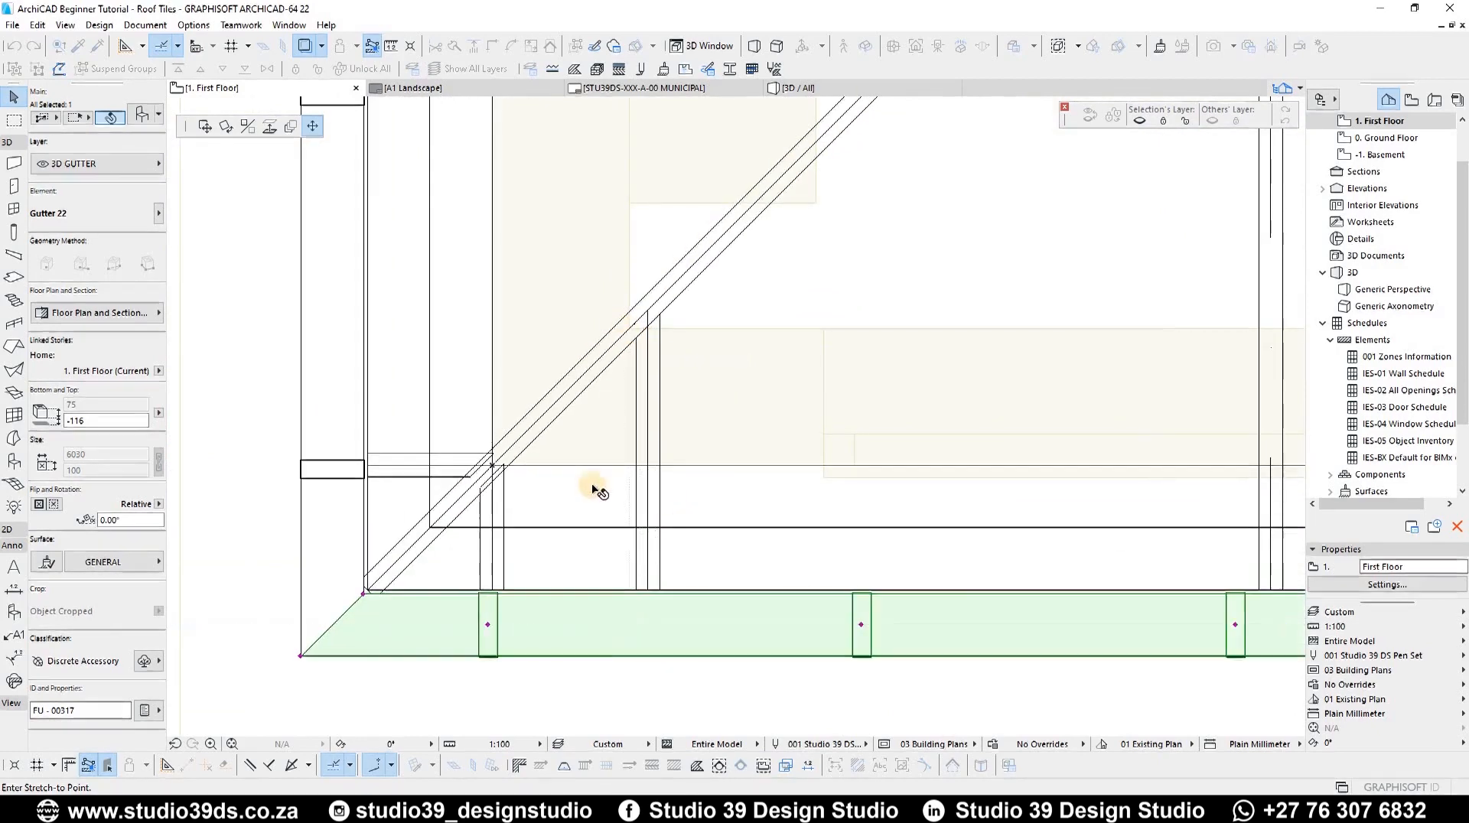
{"action": "scroll", "coordinate": [599, 492], "scroll_direction": "down", "scroll_amount": 5}
{"action": "scroll", "coordinate": [590, 394], "scroll_direction": "up", "scroll_amount": 3}
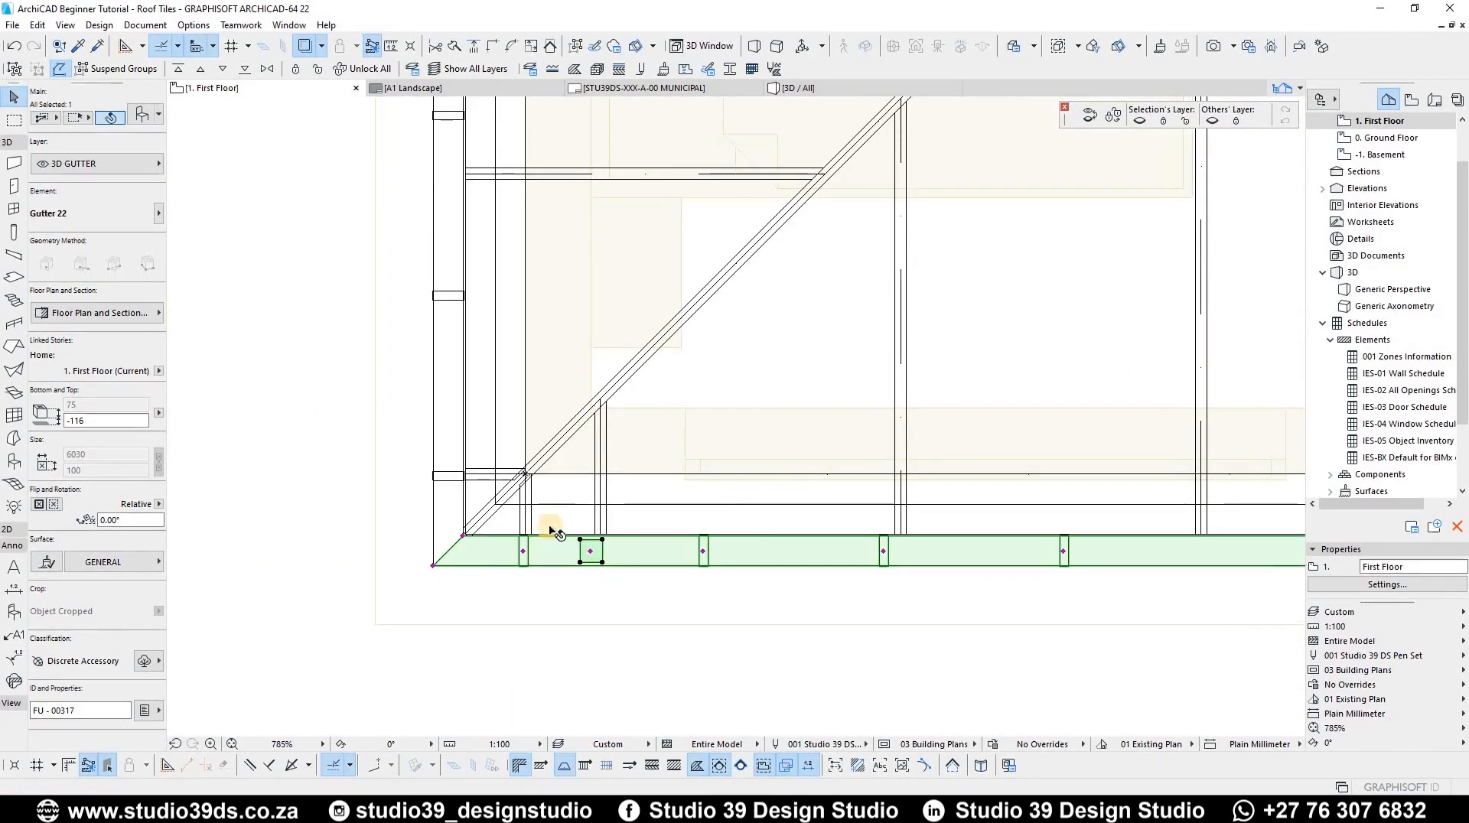
{"action": "scroll", "coordinate": [567, 462], "scroll_direction": "down", "scroll_amount": 10}
Step: Select the three projecting-bay gutters and review their gutter settings
{"action": "scroll", "coordinate": [337, 498], "scroll_direction": "up", "scroll_amount": 3}
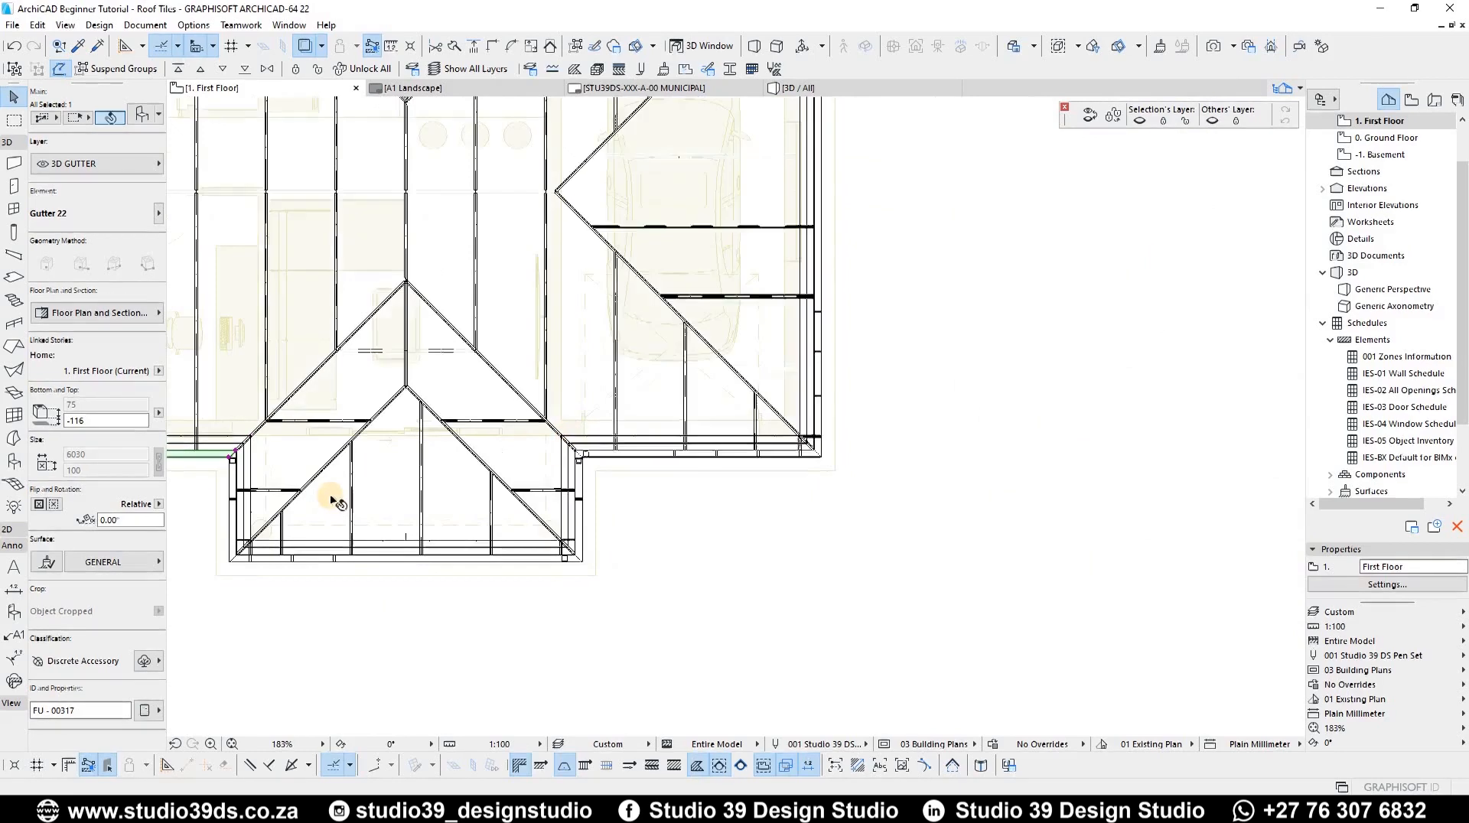
{"action": "scroll", "coordinate": [295, 480], "scroll_direction": "up", "scroll_amount": 3}
{"action": "middle_click_drag", "start_coordinate": [287, 478], "coordinate": [669, 330]}
{"action": "left_click", "coordinate": [563, 459]}
{"action": "left_click", "coordinate": [1087, 461], "text": "shift"}
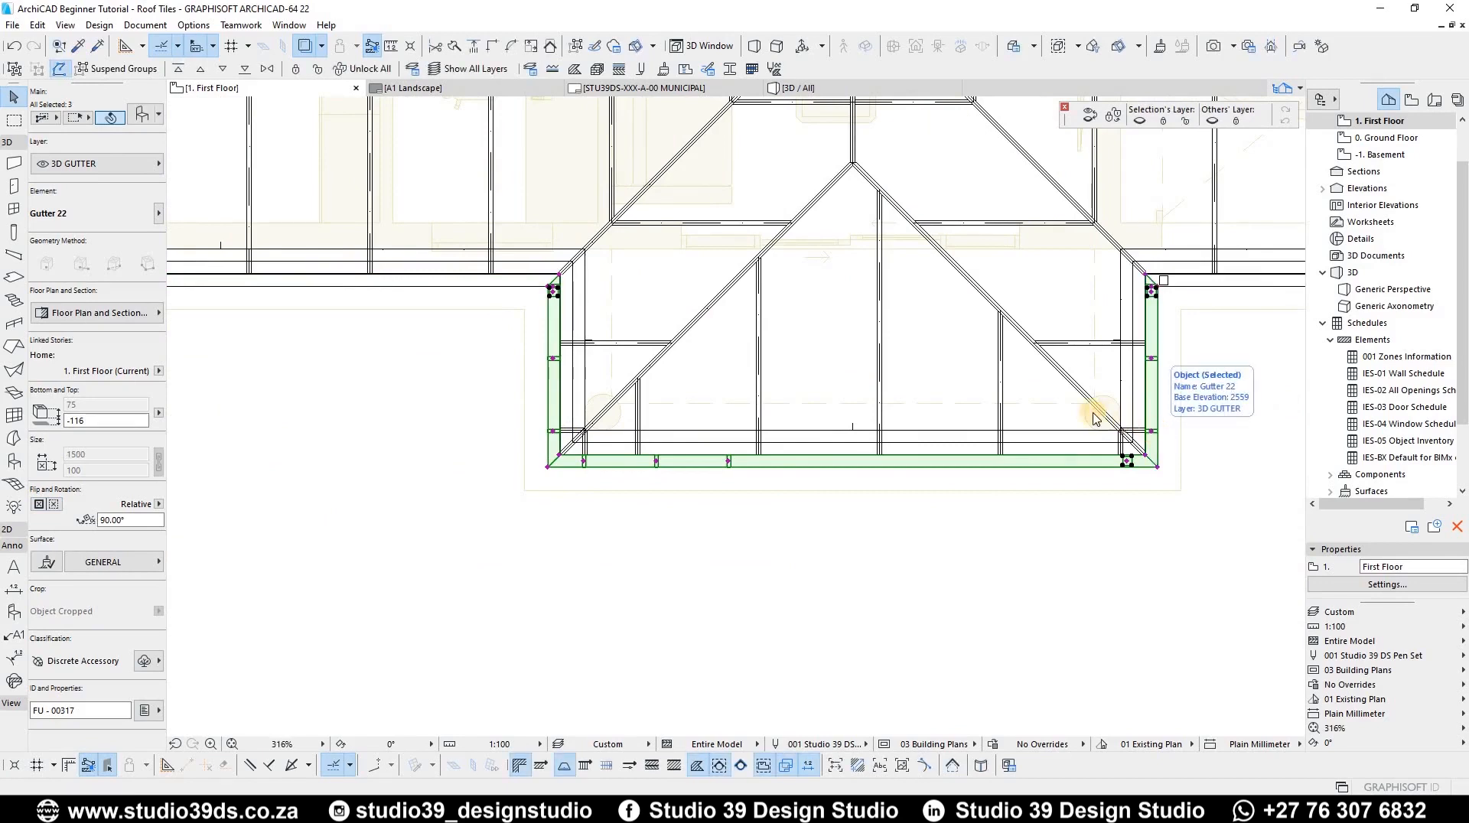
{"action": "key", "text": "ctrl+t"}
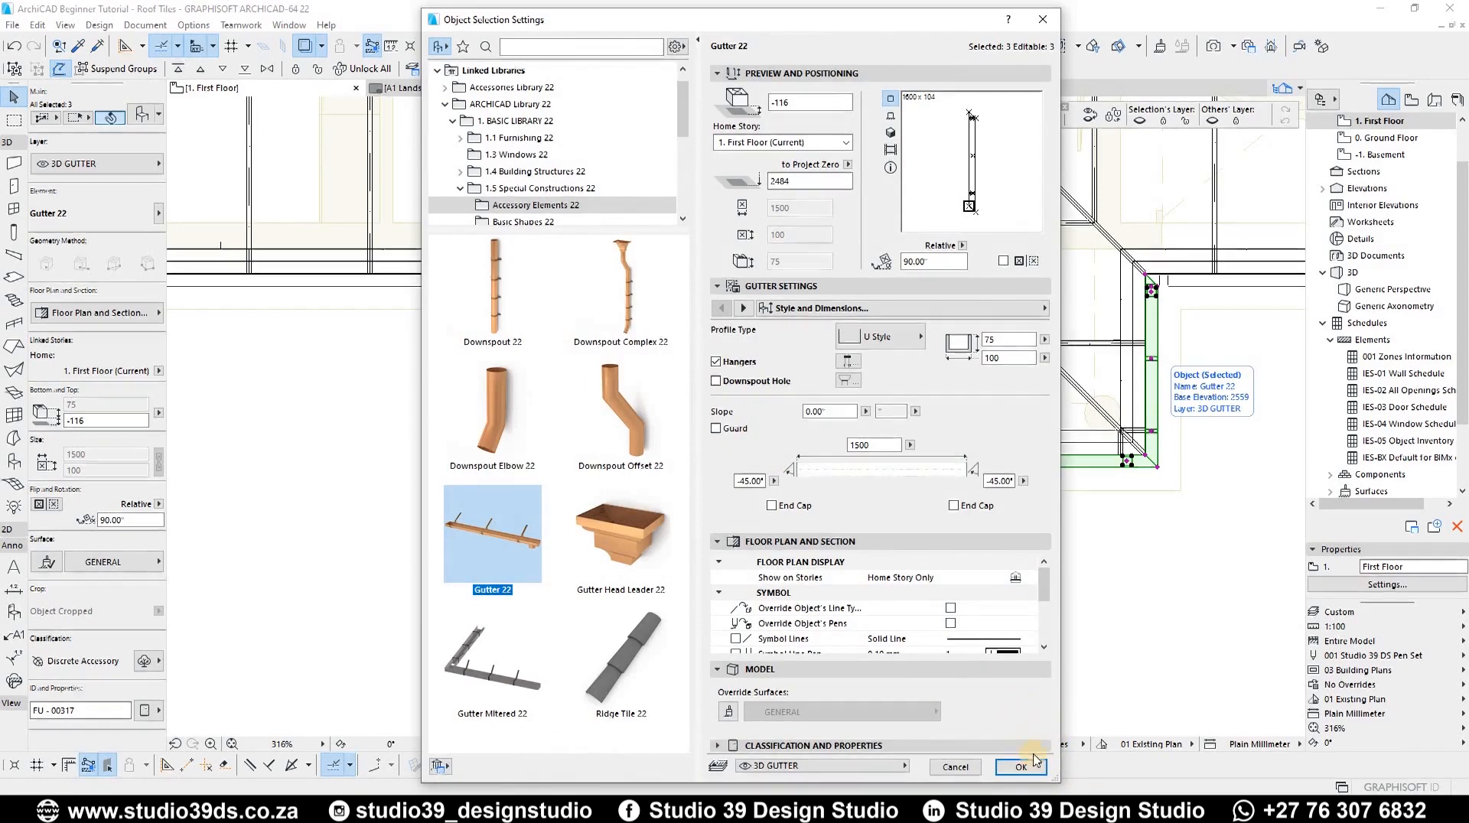
{"action": "scroll", "coordinate": [934, 394], "scroll_direction": "up", "scroll_amount": 5}
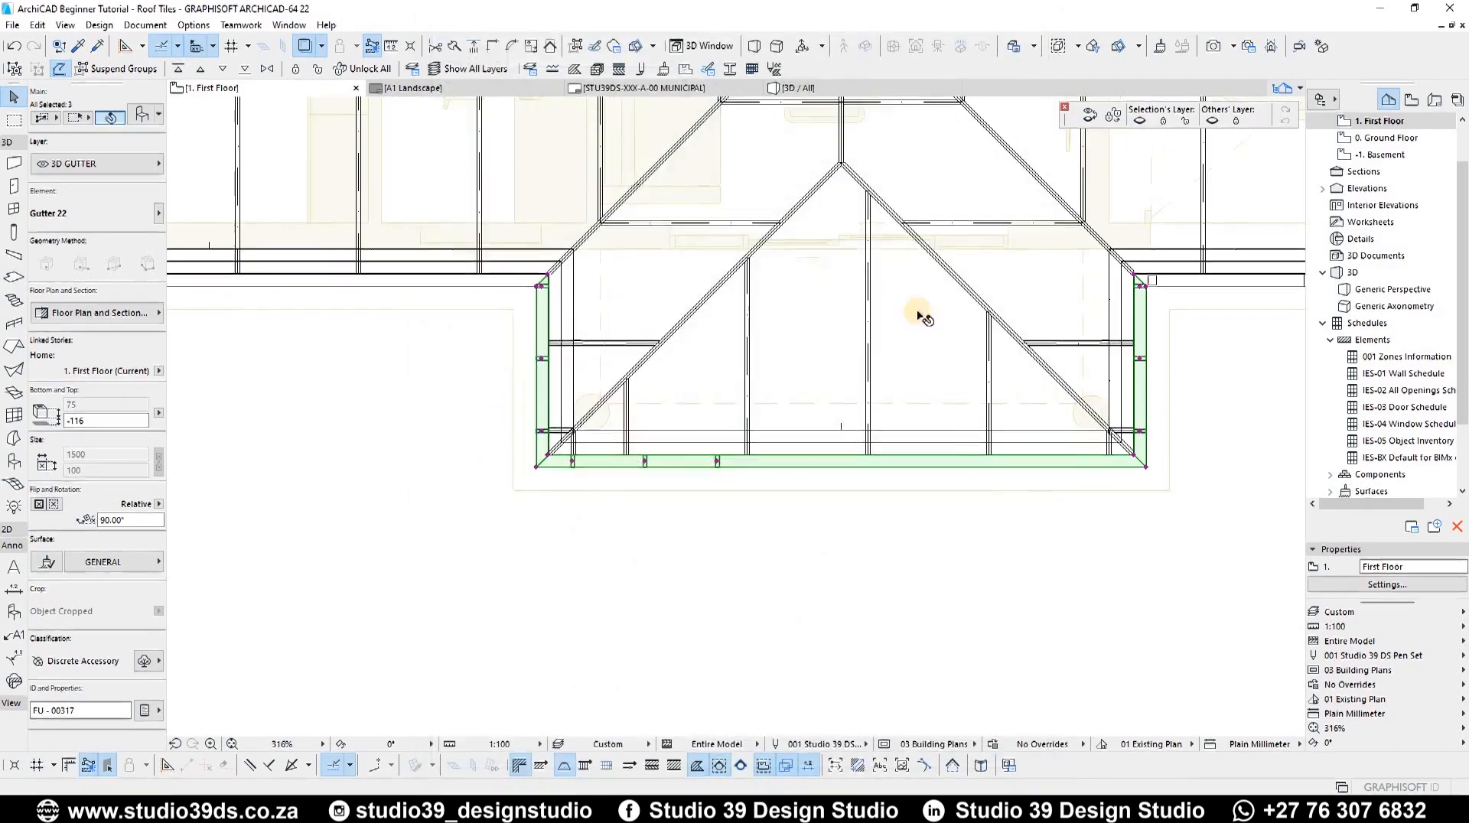
Step: Move the 3420 bay-side gutter's downspout hole toward its mitred right end
{"action": "left_click", "coordinate": [916, 393]}
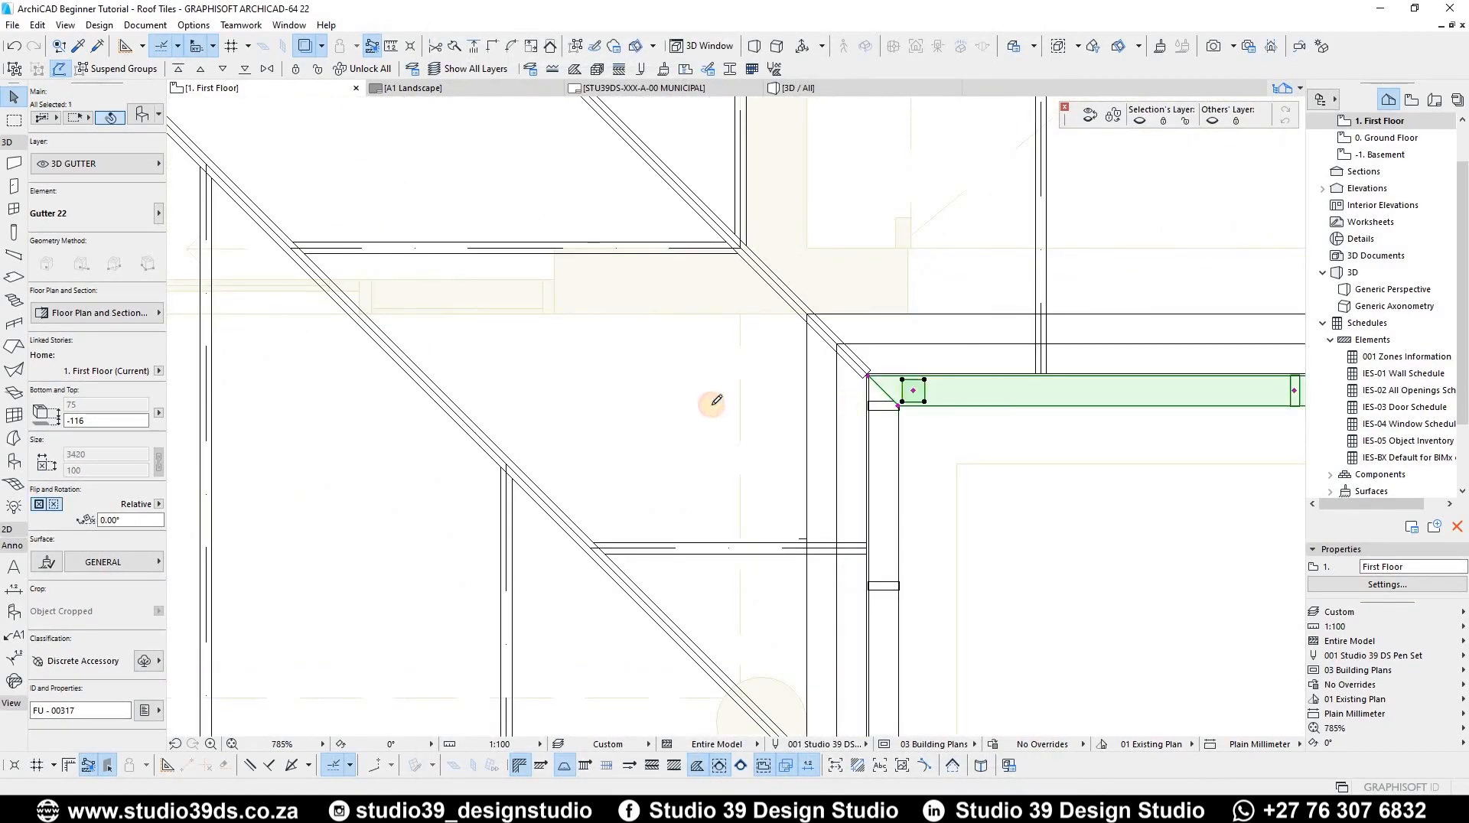
{"action": "left_click", "coordinate": [913, 391]}
{"action": "scroll", "coordinate": [1025, 393], "scroll_direction": "down", "scroll_amount": 5}
{"action": "scroll", "coordinate": [892, 223], "scroll_direction": "up", "scroll_amount": 5}
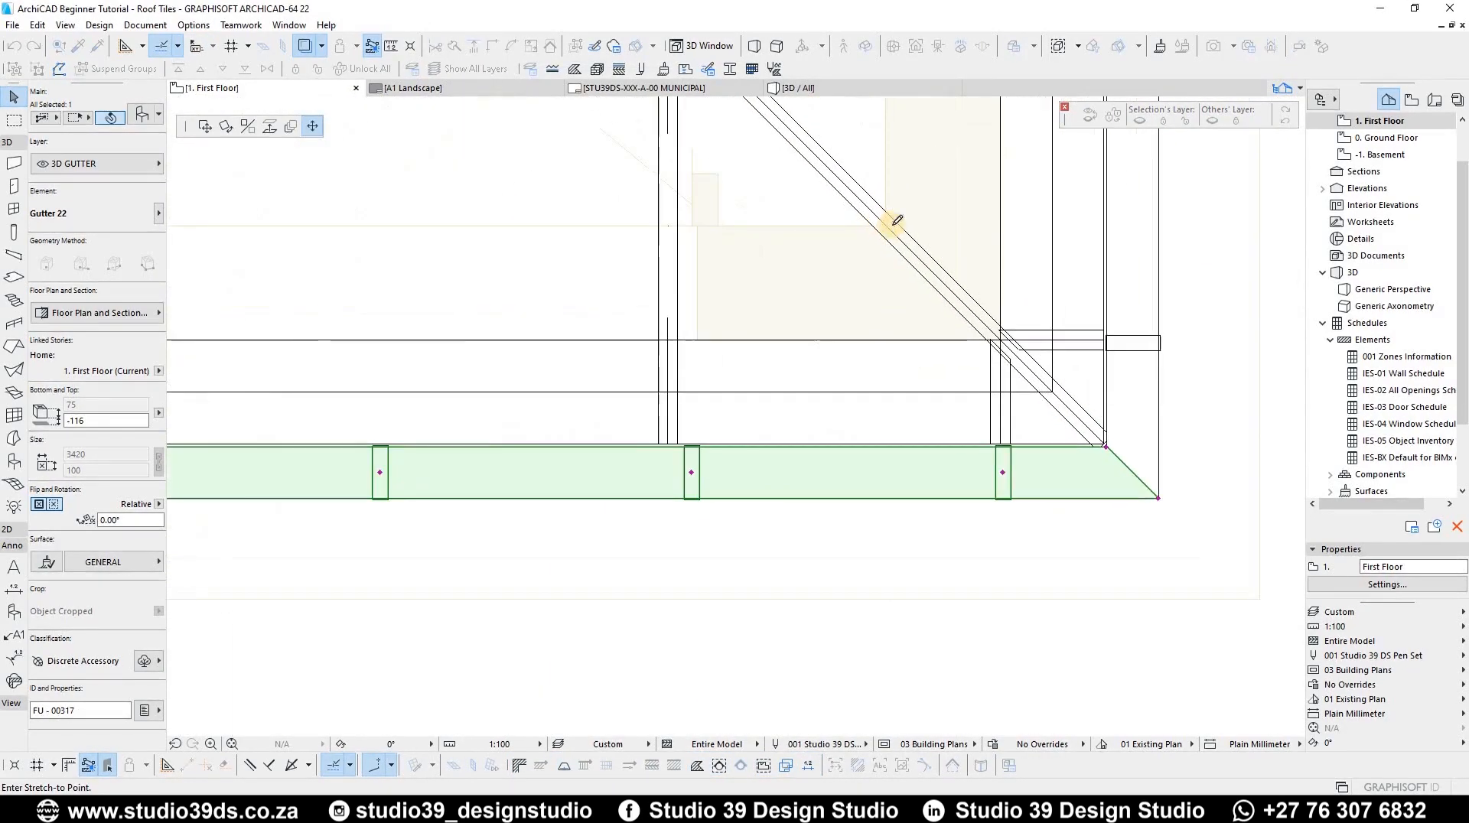
{"action": "left_click", "coordinate": [886, 226]}
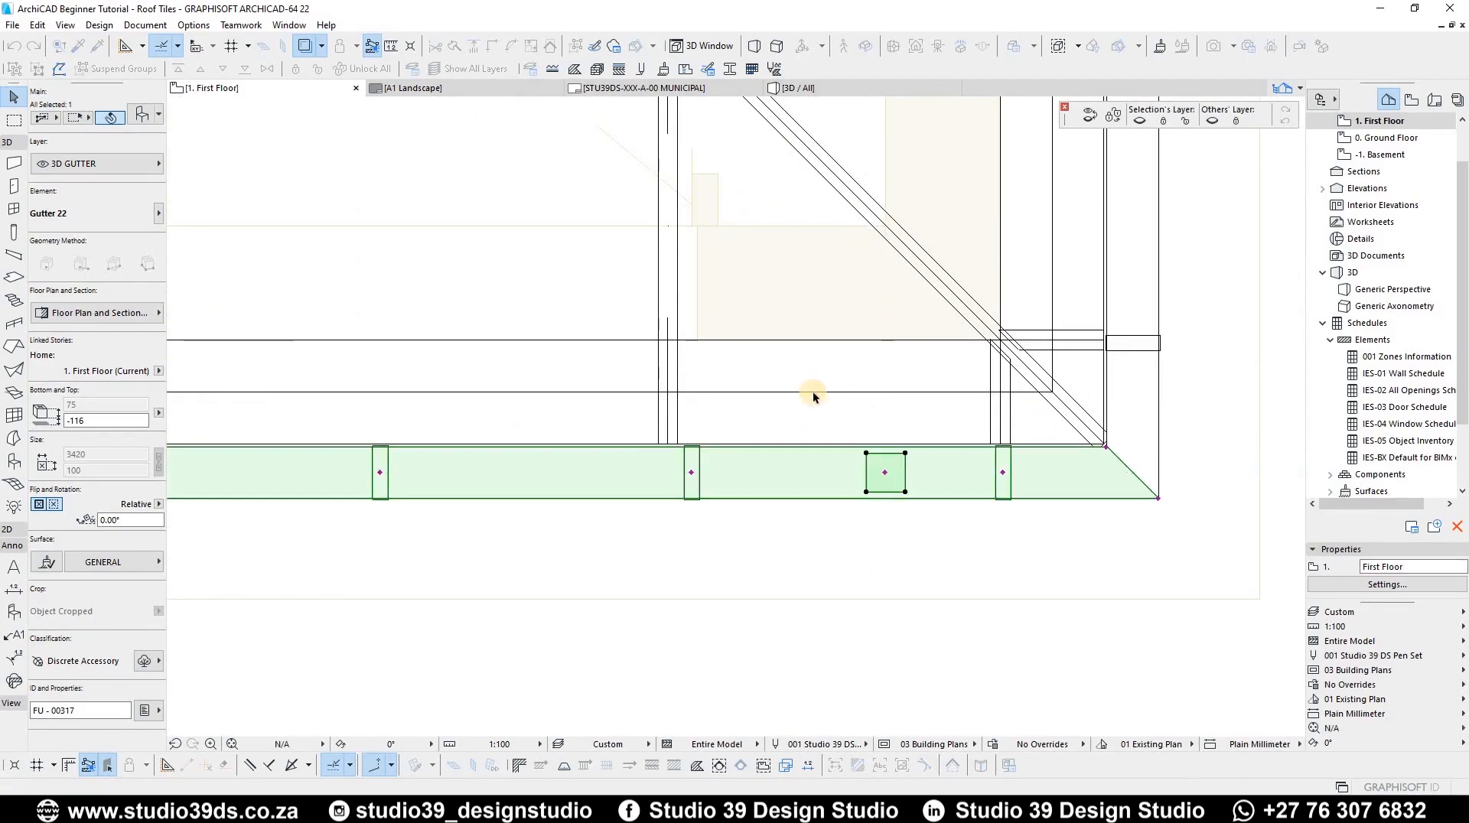
Step: Select both long end gutters and review their gutter settings
{"action": "scroll", "coordinate": [812, 392], "scroll_direction": "down", "scroll_amount": 5}
{"action": "scroll", "coordinate": [872, 577], "scroll_direction": "down", "scroll_amount": 5}
{"action": "scroll", "coordinate": [932, 584], "scroll_direction": "up", "scroll_amount": 5}
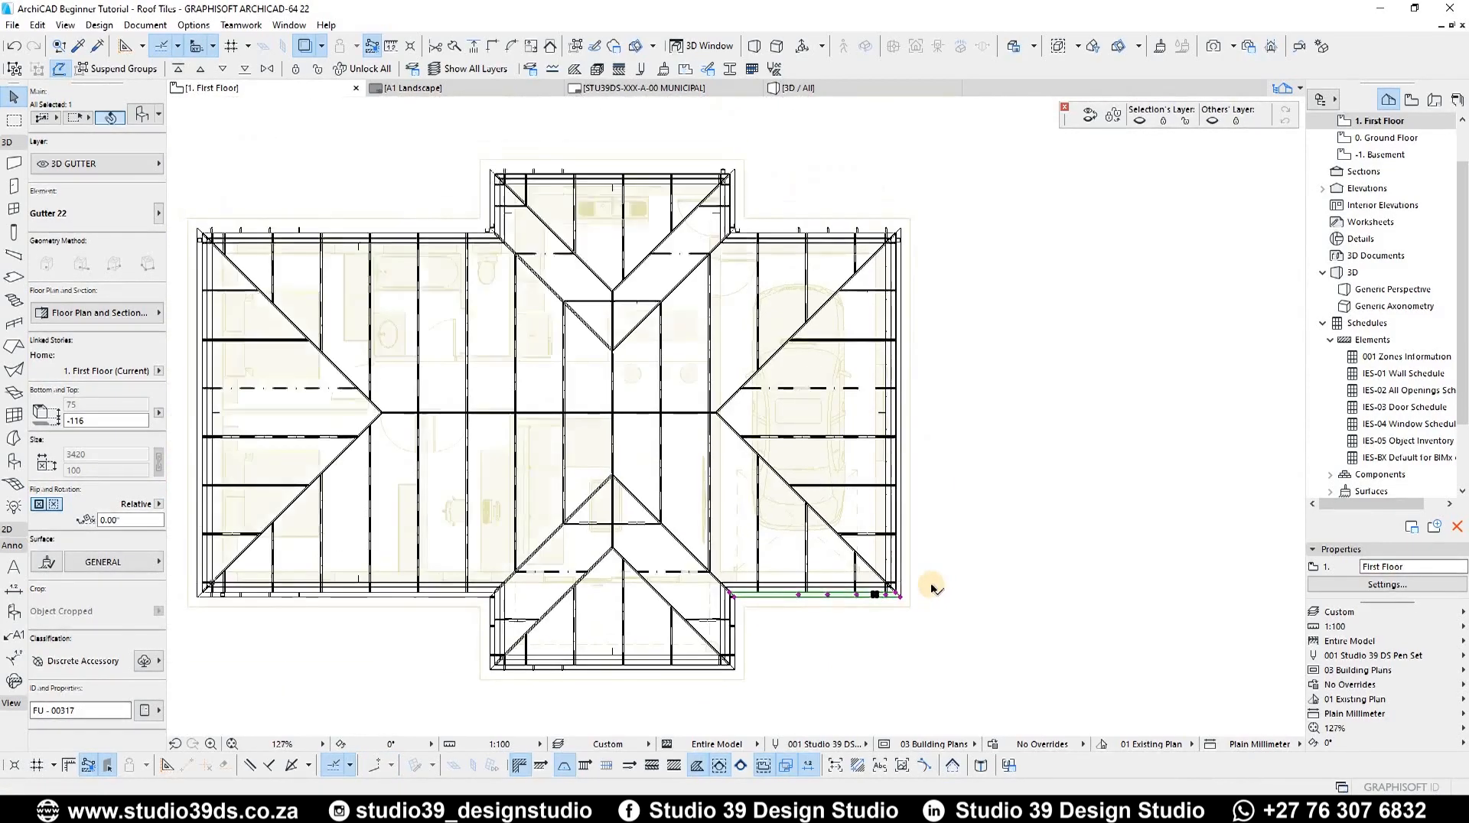
{"action": "left_click", "coordinate": [937, 566]}
{"action": "scroll", "coordinate": [482, 459], "scroll_direction": "down", "scroll_amount": 5}
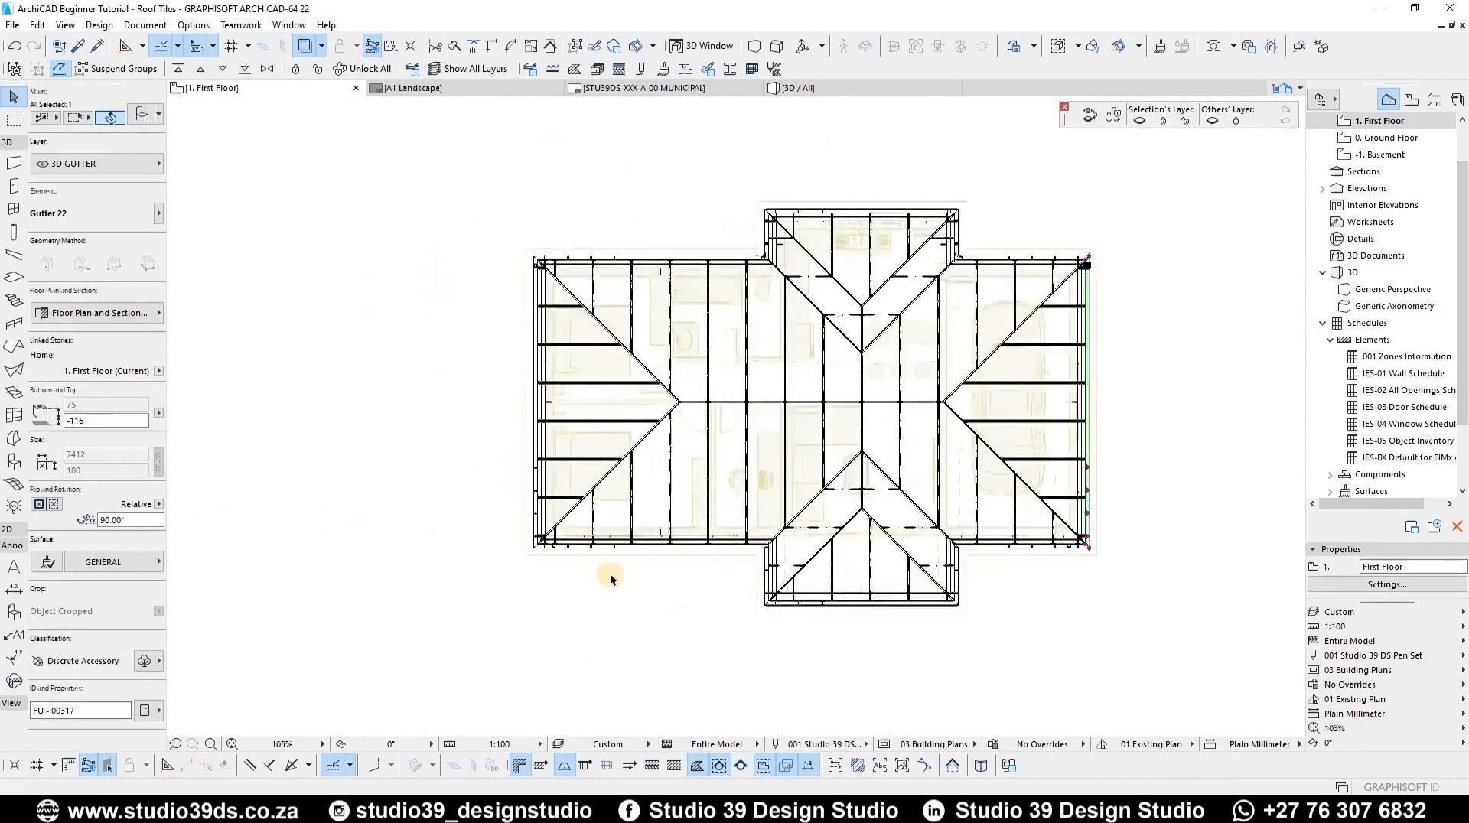
{"action": "scroll", "coordinate": [621, 569], "scroll_direction": "up", "scroll_amount": 5}
{"action": "left_click", "coordinate": [621, 566], "text": "shift"}
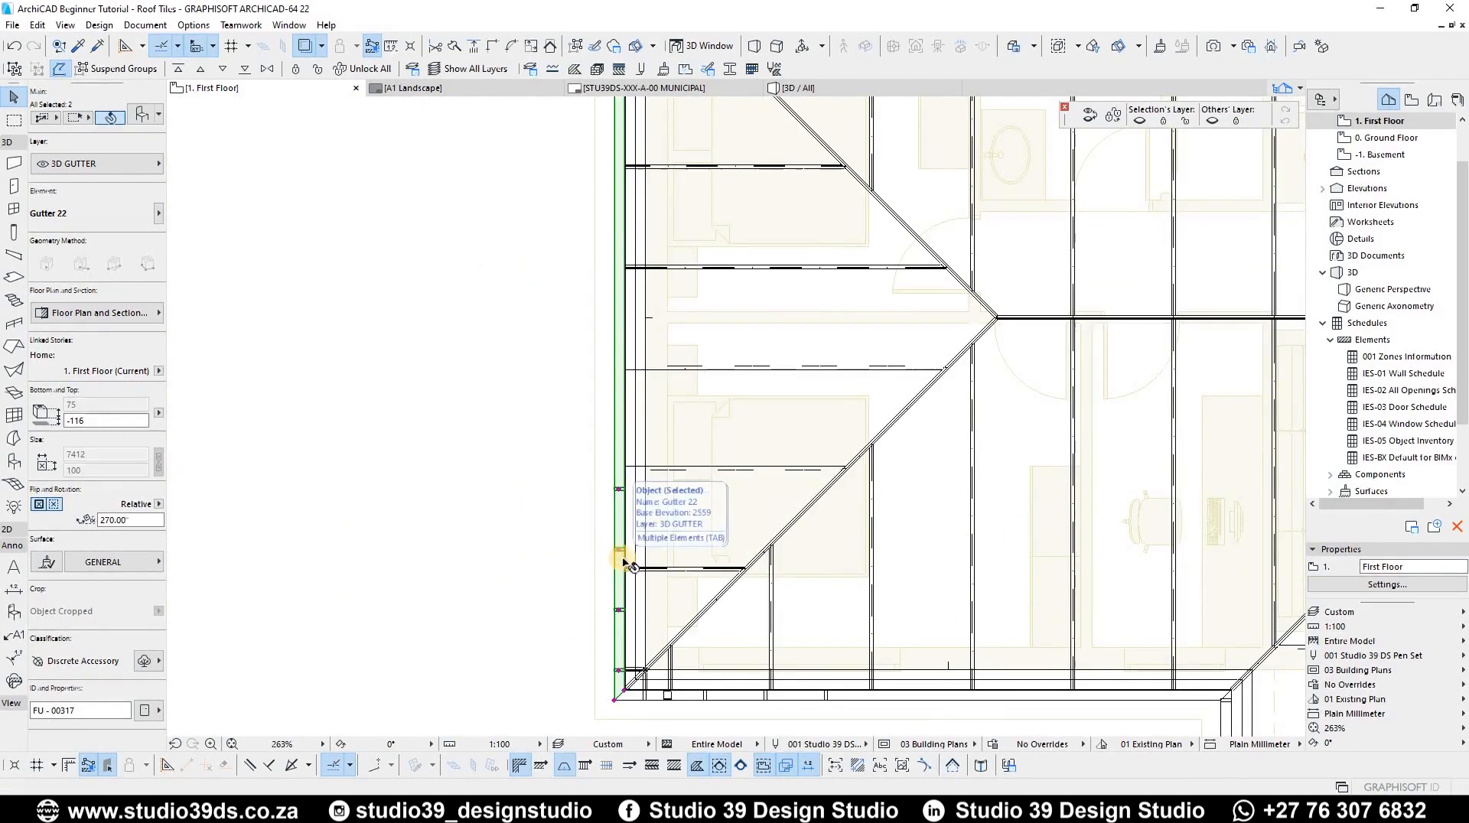
{"action": "key", "text": "ctrl+t"}
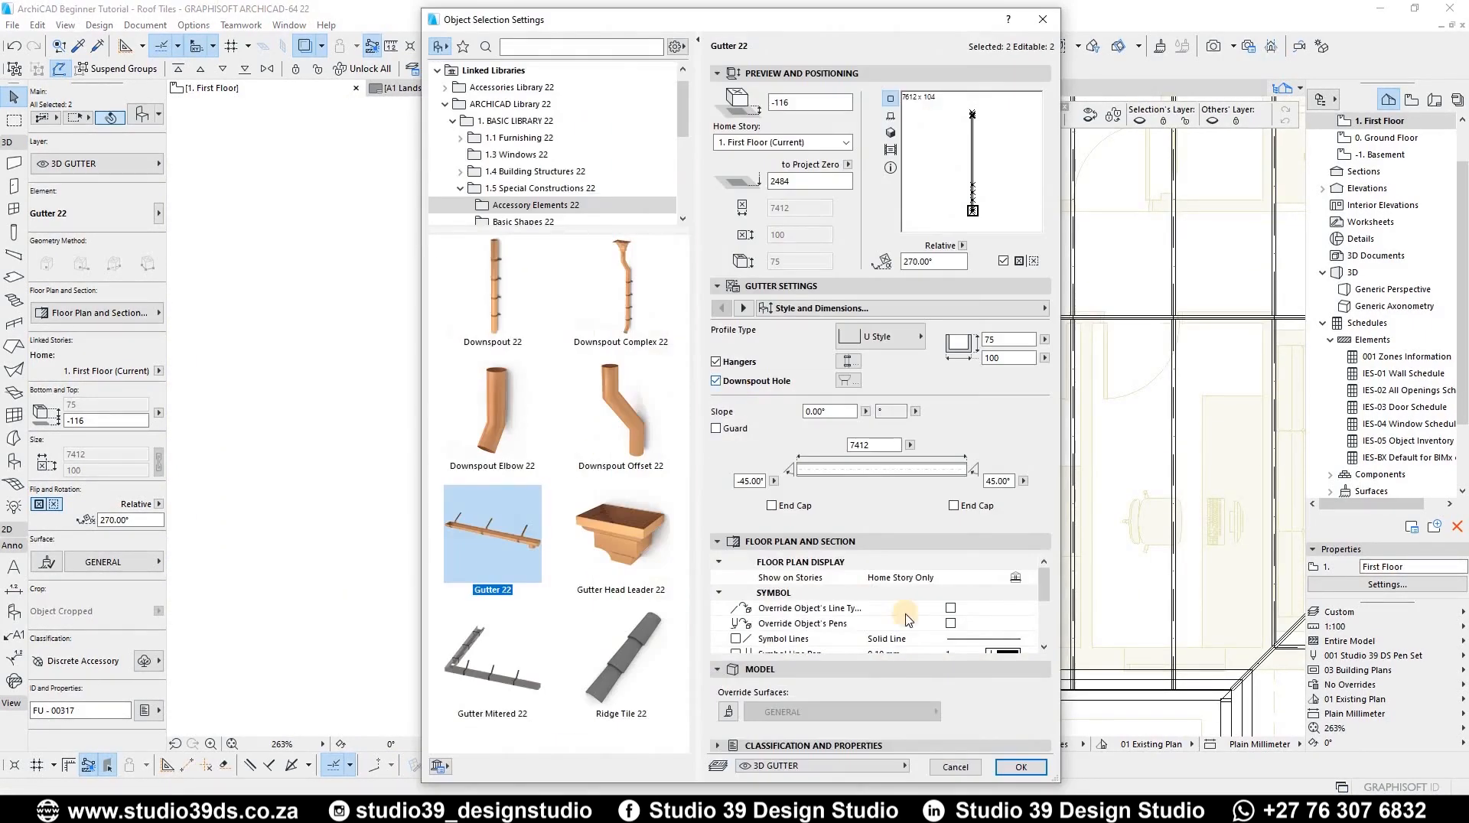
{"action": "left_click", "coordinate": [1023, 768]}
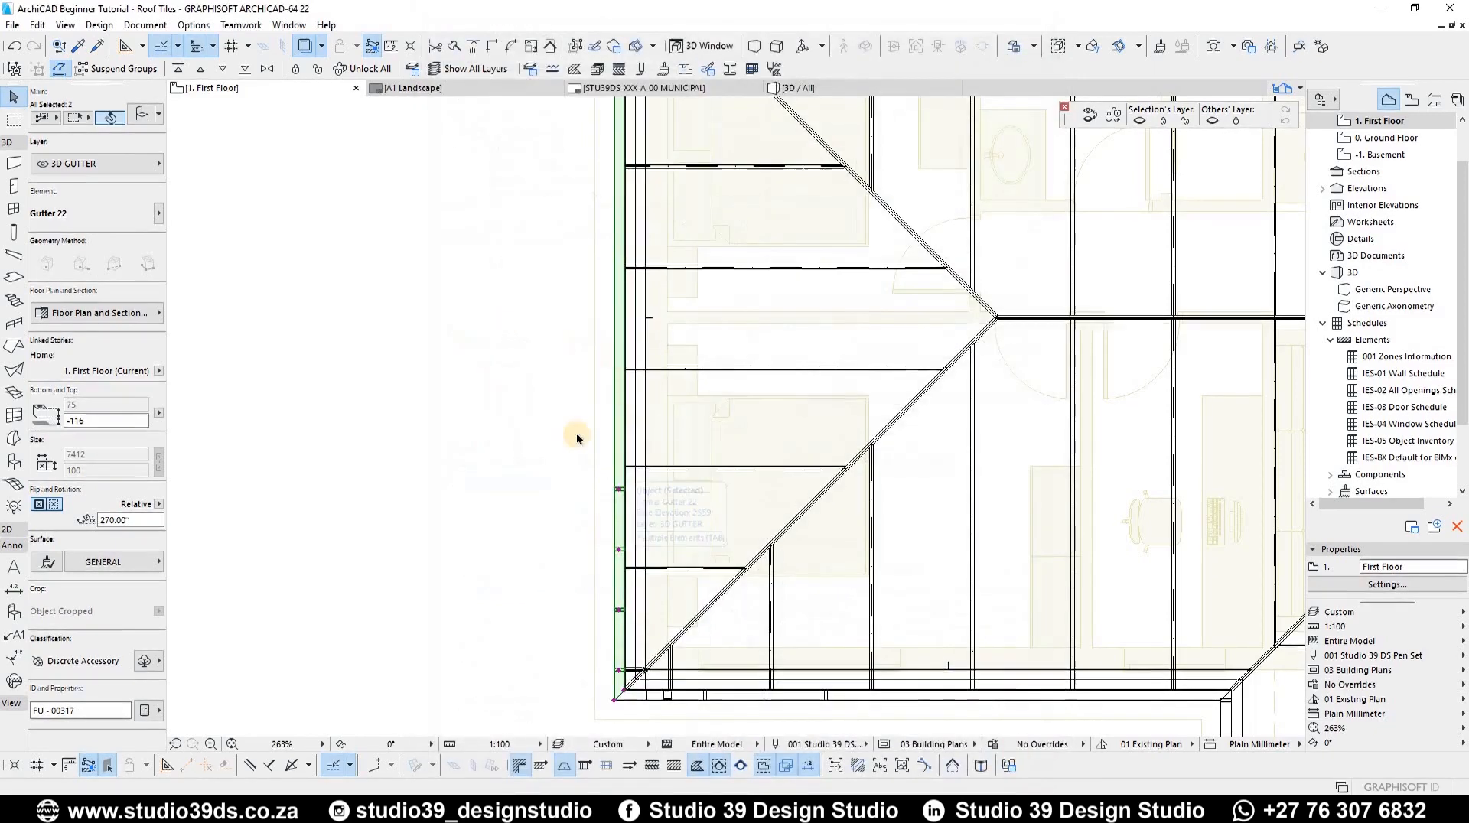
Step: Move the upper-left 3420 gutter's downspout hole to a position of about 2994 along it
{"action": "left_click", "coordinate": [476, 437]}
{"action": "scroll", "coordinate": [755, 253], "scroll_direction": "down", "scroll_amount": 1}
{"action": "scroll", "coordinate": [754, 254], "scroll_direction": "down", "scroll_amount": 8}
{"action": "scroll", "coordinate": [1027, 425], "scroll_direction": "up", "scroll_amount": 12}
{"action": "left_click", "coordinate": [995, 421]}
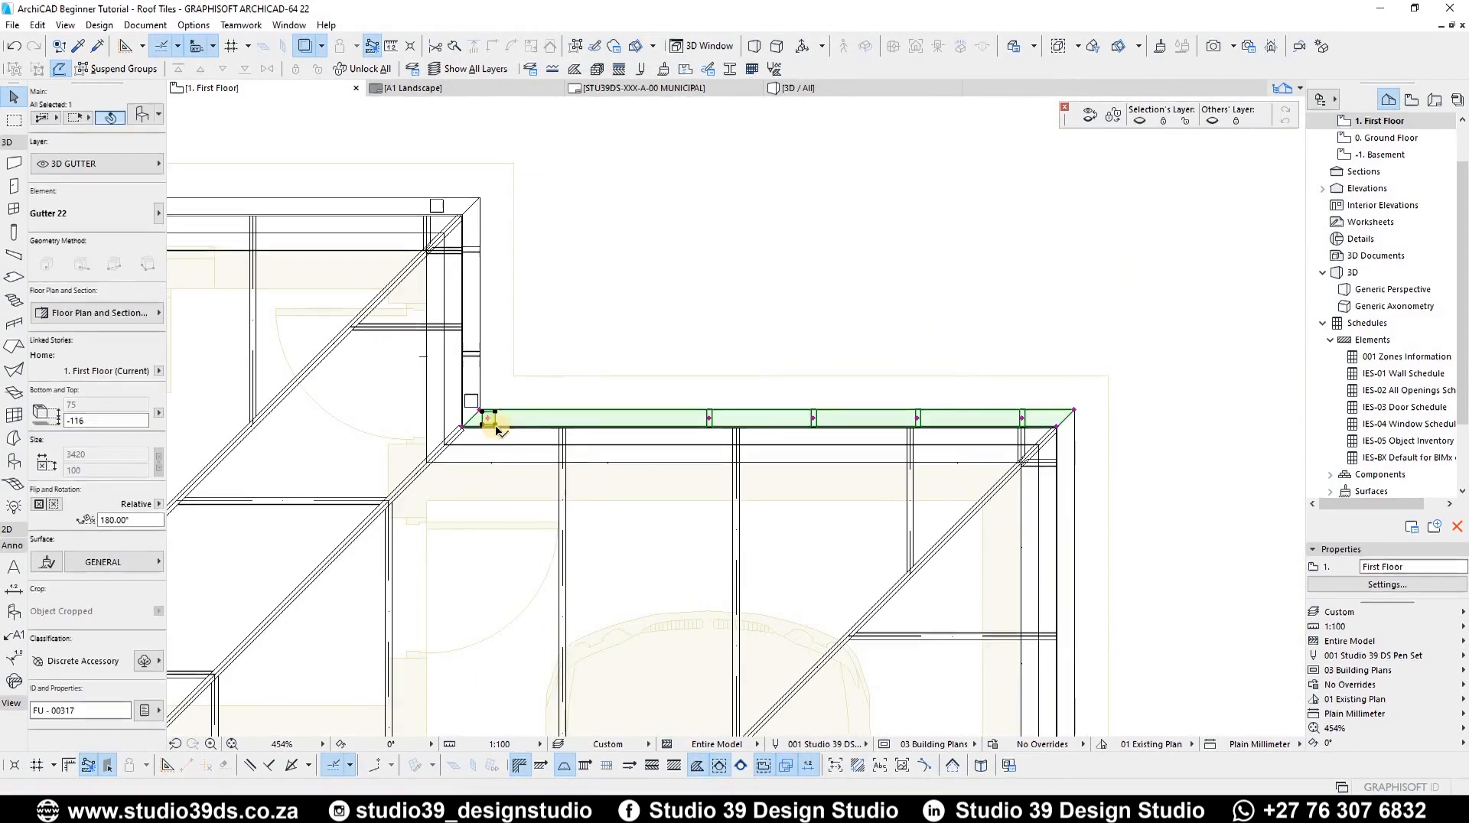
{"action": "left_click", "coordinate": [707, 418]}
{"action": "scroll", "coordinate": [985, 459], "scroll_direction": "up", "scroll_amount": 5}
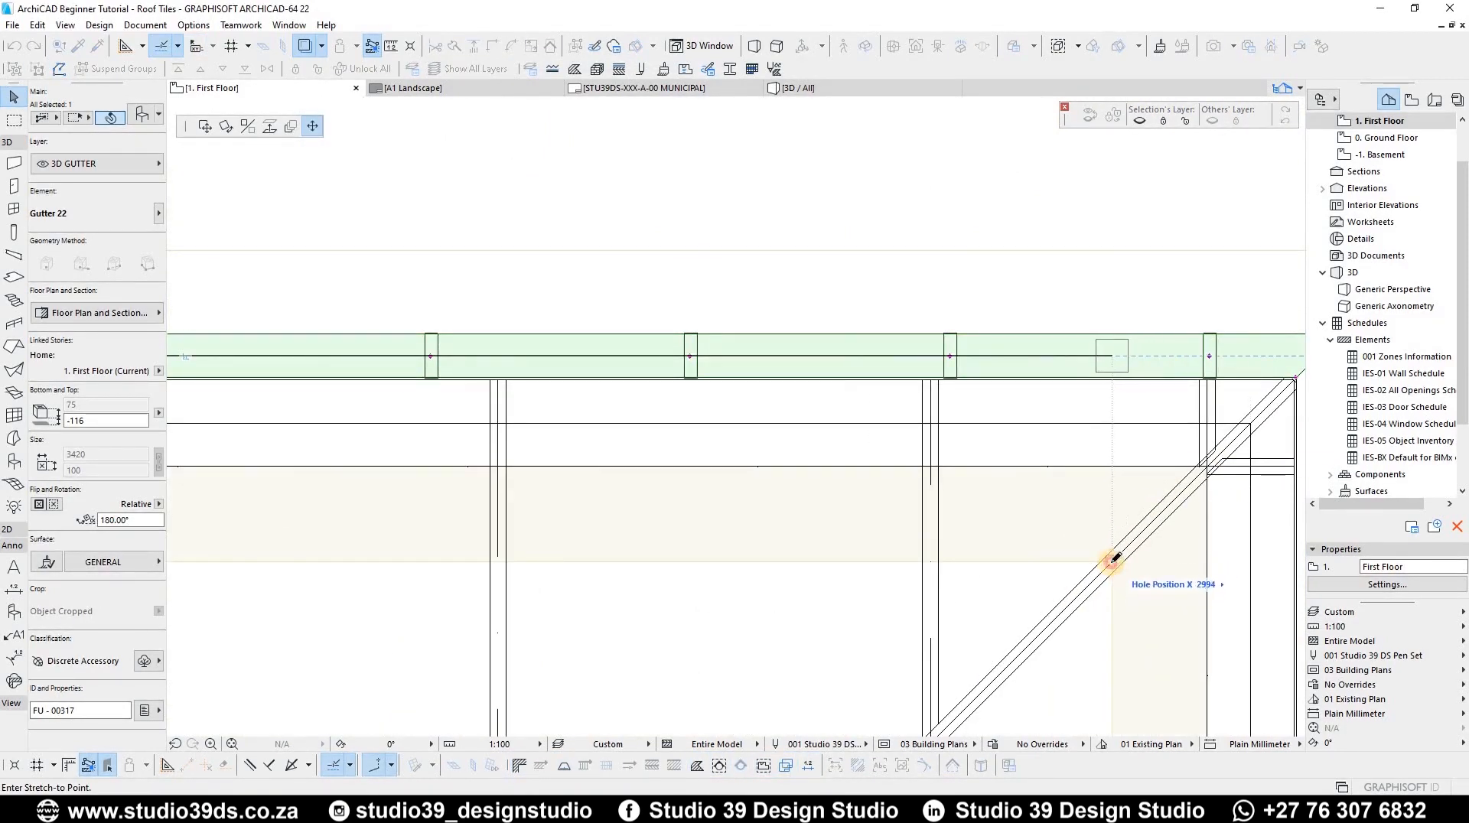
{"action": "left_click", "coordinate": [1112, 563]}
Step: Move the 6030 upper gutter's downspout hole to near its mitred left end
{"action": "scroll", "coordinate": [436, 416], "scroll_direction": "down", "scroll_amount": 7}
{"action": "middle_click_drag", "start_coordinate": [436, 416], "coordinate": [915, 416]}
{"action": "scroll", "coordinate": [916, 417], "scroll_direction": "down", "scroll_amount": 5}
{"action": "scroll", "coordinate": [391, 414], "scroll_direction": "up", "scroll_amount": 5}
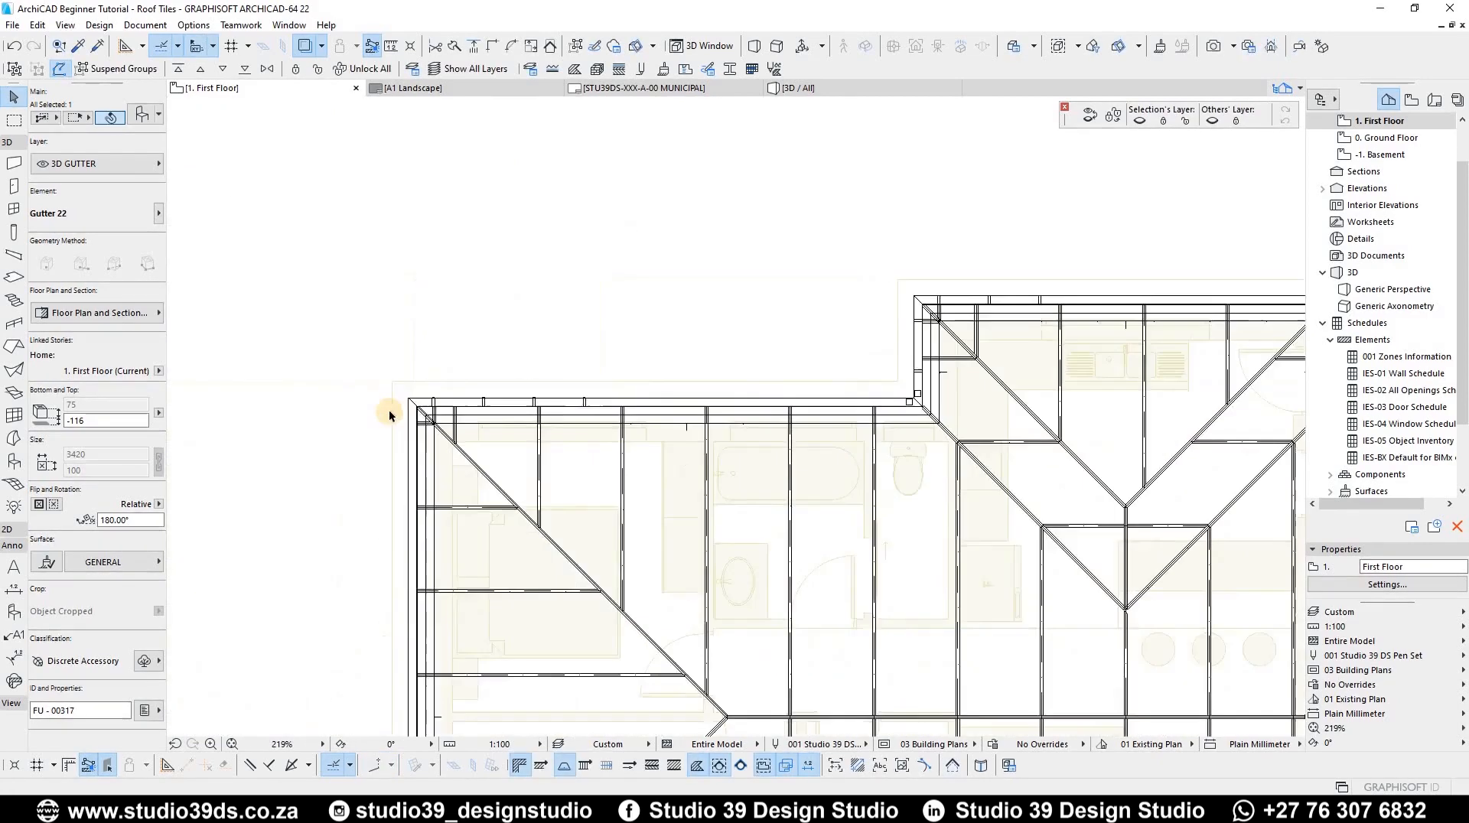
{"action": "scroll", "coordinate": [519, 405], "scroll_direction": "up", "scroll_amount": 5}
{"action": "left_click", "coordinate": [499, 398]}
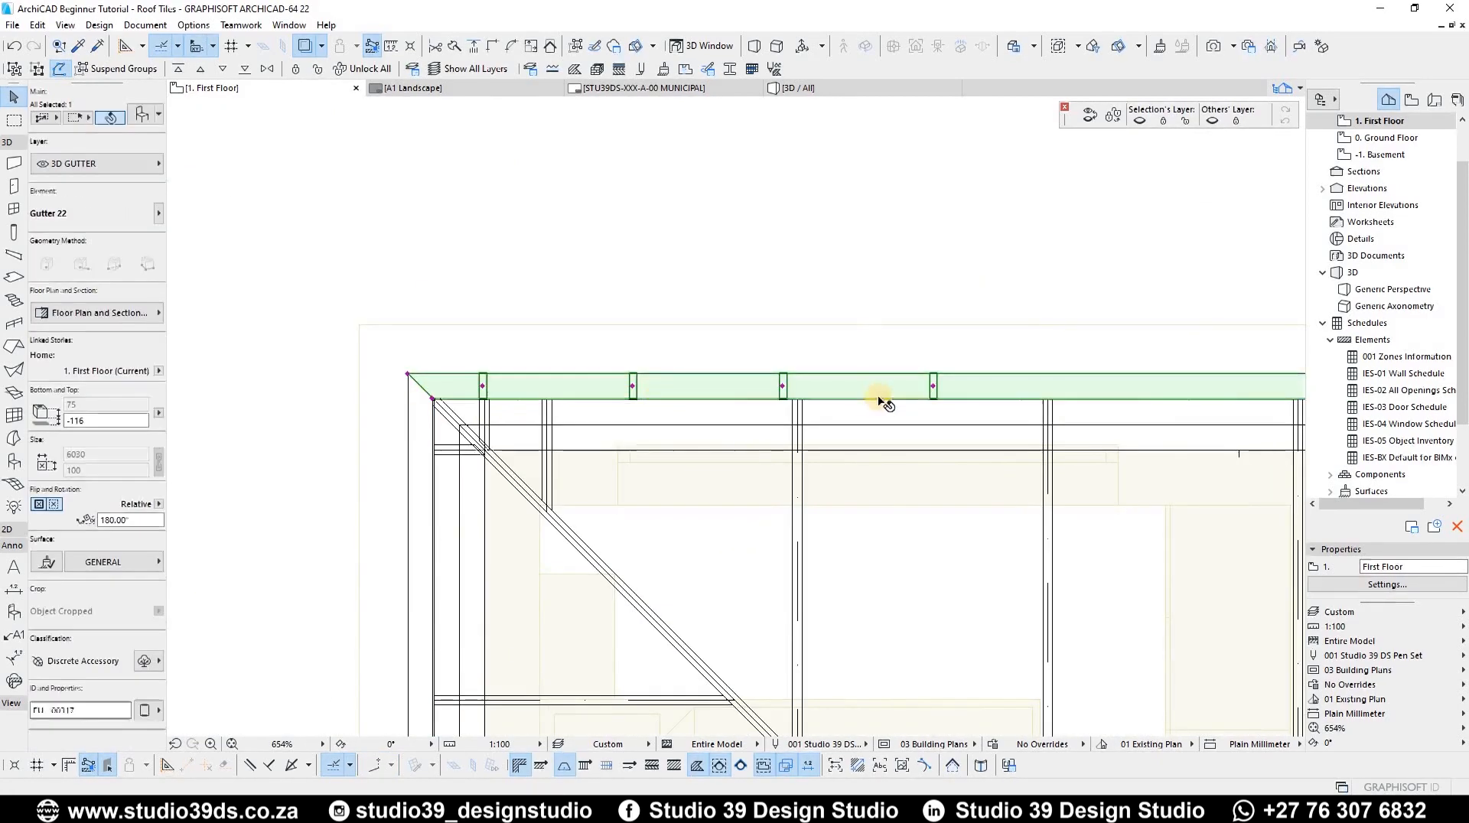
{"action": "scroll", "coordinate": [884, 404], "scroll_direction": "down", "scroll_amount": 5}
{"action": "scroll", "coordinate": [947, 406], "scroll_direction": "up", "scroll_amount": 4}
{"action": "left_click", "coordinate": [947, 404]}
{"action": "scroll", "coordinate": [498, 391], "scroll_direction": "down", "scroll_amount": 4}
{"action": "middle_click_drag", "start_coordinate": [498, 391], "coordinate": [1089, 396]}
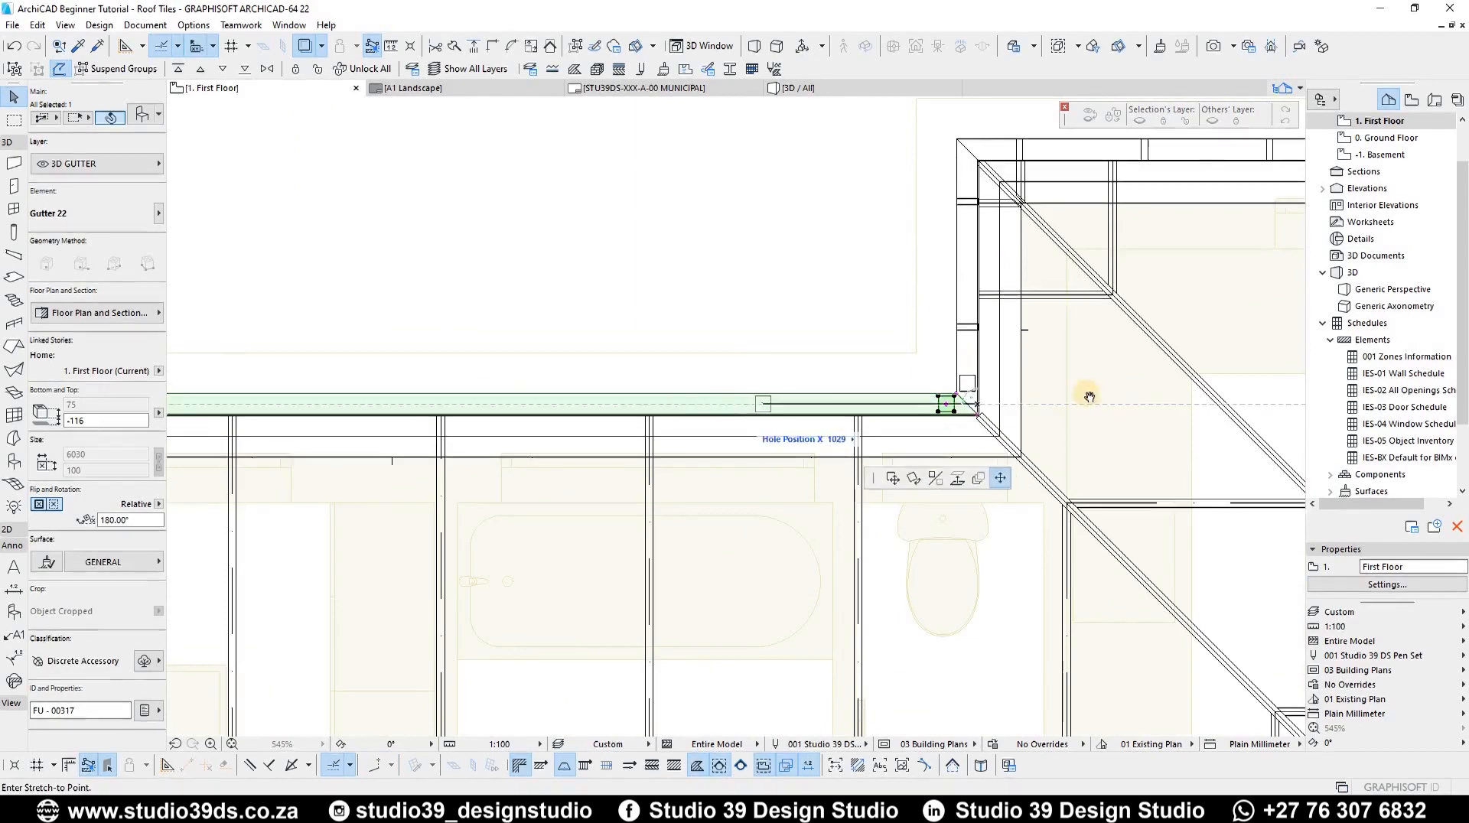
{"action": "scroll", "coordinate": [735, 455], "scroll_direction": "up", "scroll_amount": 7}
{"action": "scroll", "coordinate": [725, 486], "scroll_direction": "up", "scroll_amount": 3}
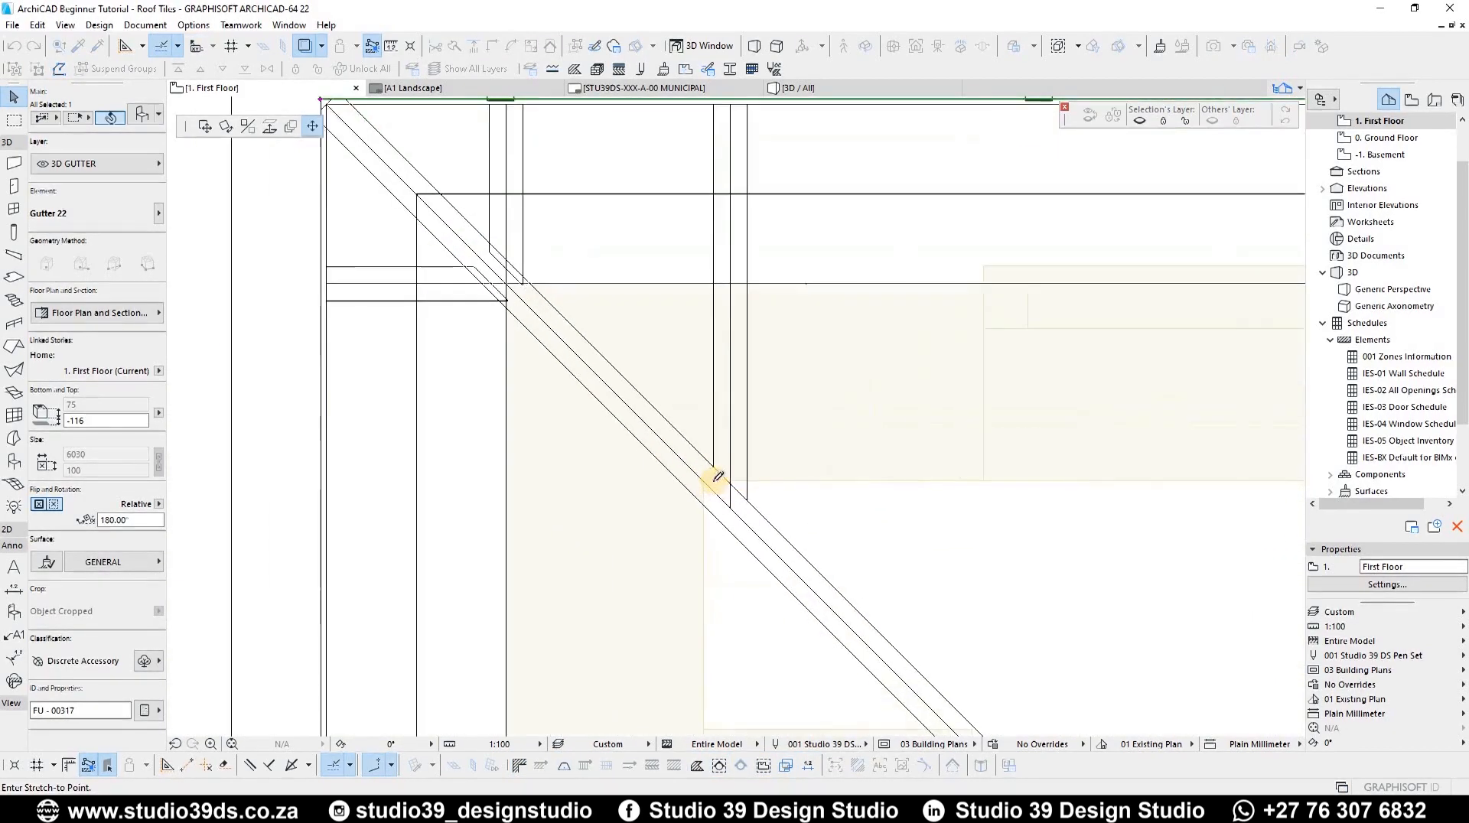
{"action": "left_click", "coordinate": [558, 502]}
{"action": "scroll", "coordinate": [518, 459], "scroll_direction": "down", "scroll_amount": 12}
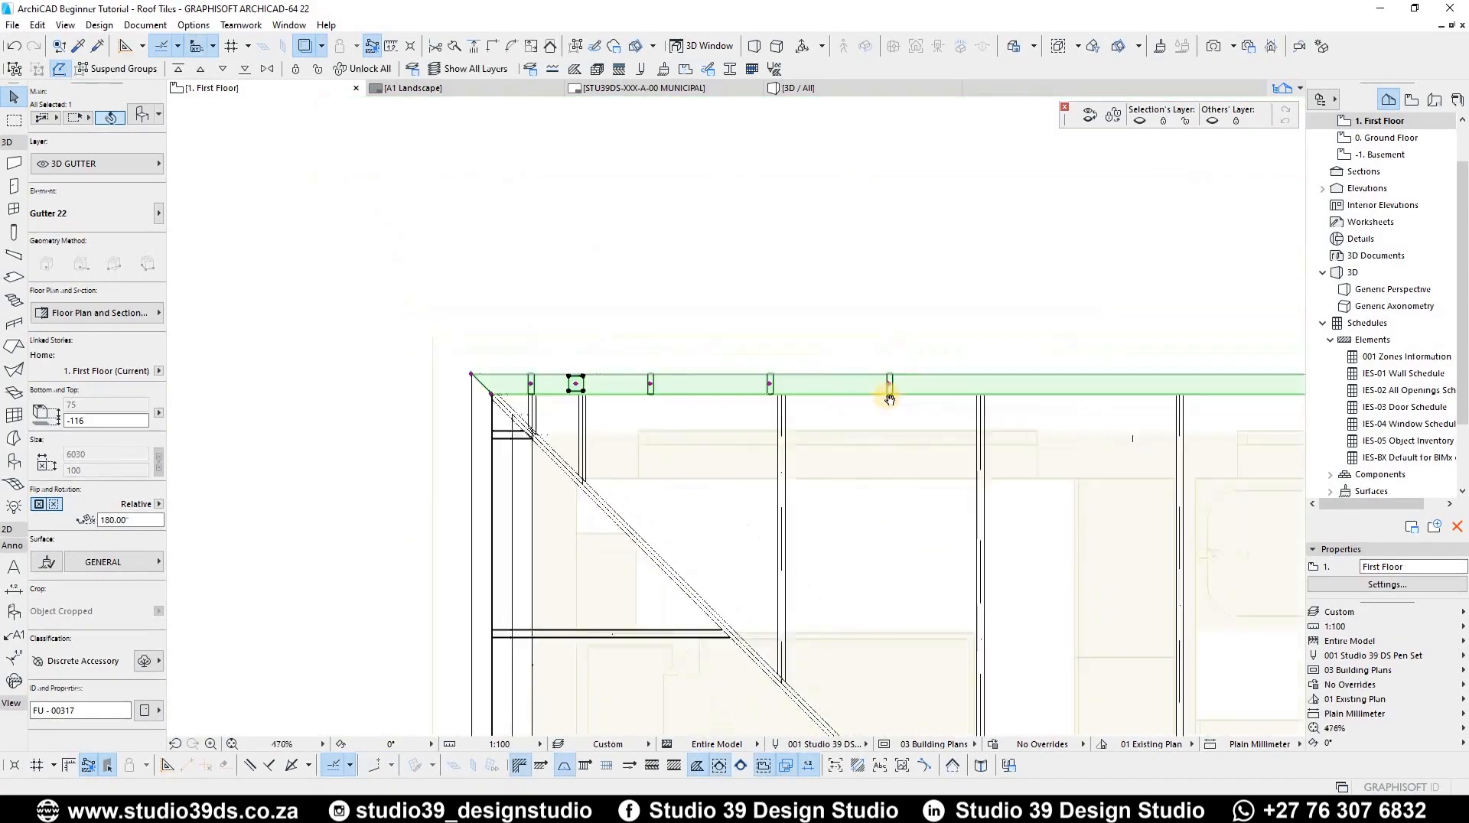
Step: Select the three 1220 short gutters and switch off their downspout holes
{"action": "scroll", "coordinate": [887, 398], "scroll_direction": "up", "scroll_amount": 5}
{"action": "scroll", "coordinate": [880, 394], "scroll_direction": "up", "scroll_amount": 1}
{"action": "left_click", "coordinate": [876, 295]}
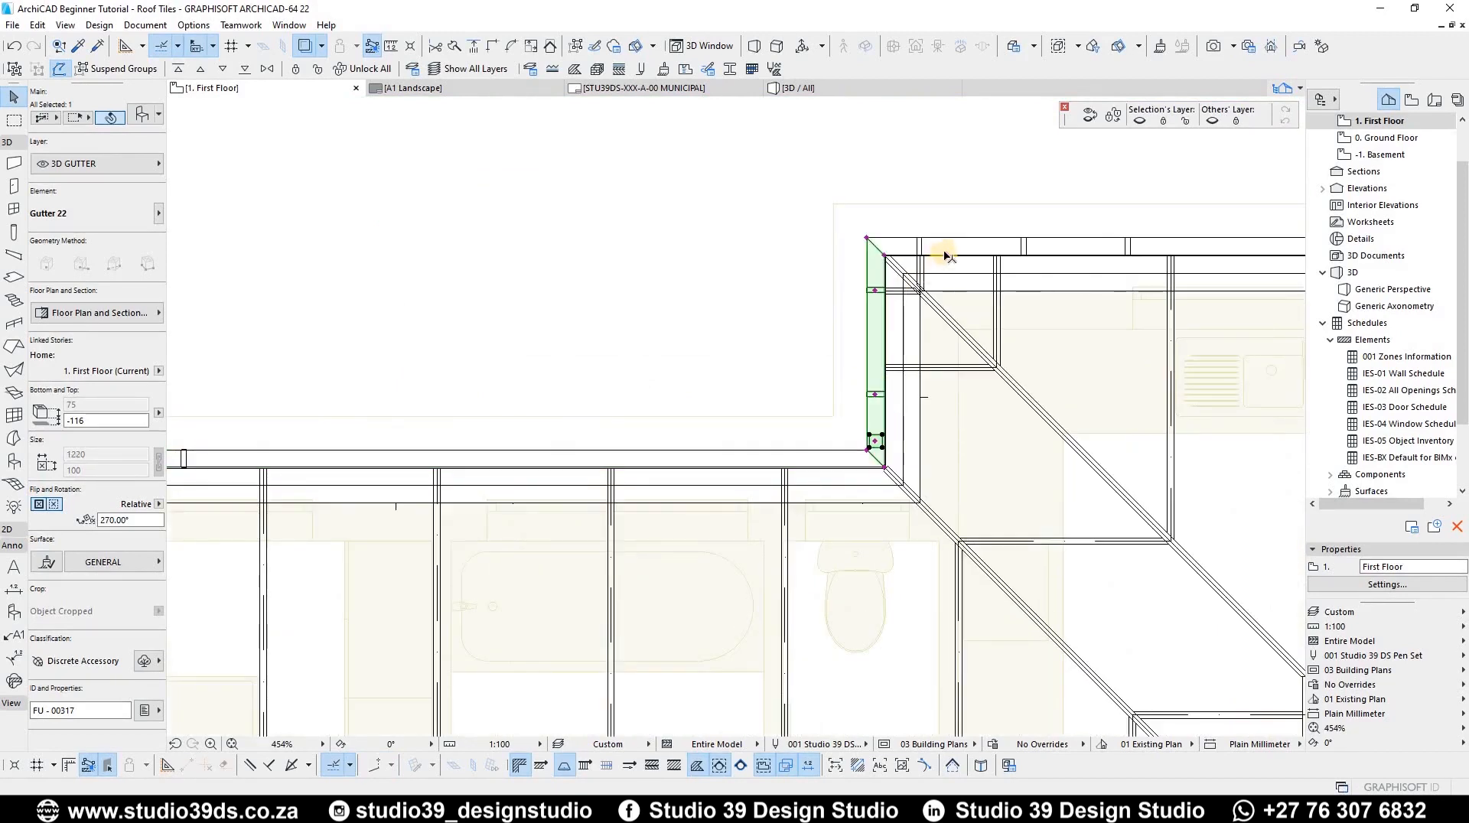
{"action": "left_click", "coordinate": [917, 256], "text": "shift"}
{"action": "scroll", "coordinate": [521, 329], "scroll_direction": "down", "scroll_amount": 8}
{"action": "scroll", "coordinate": [858, 314], "scroll_direction": "up", "scroll_amount": 7}
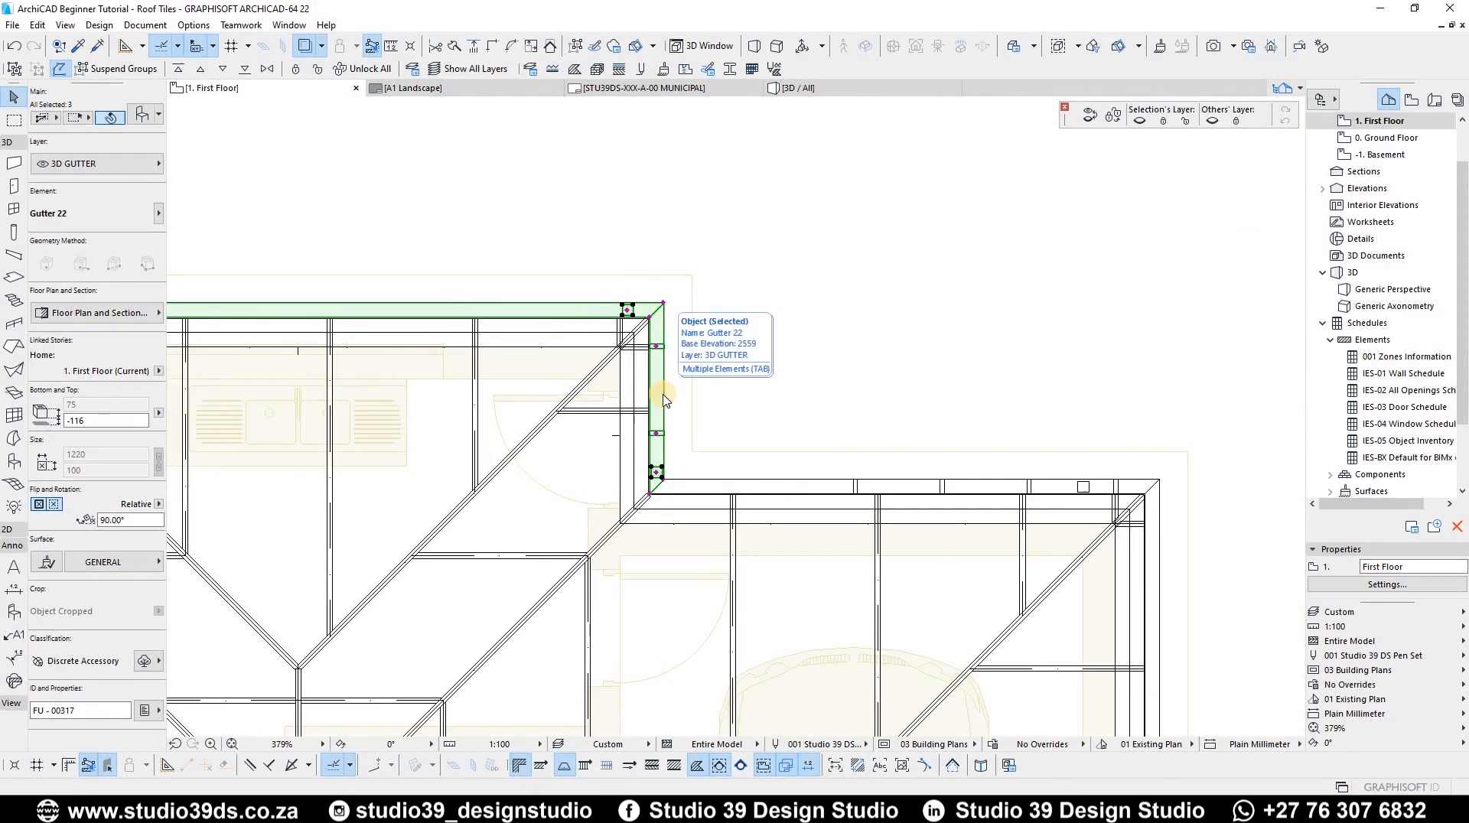
{"action": "double_click", "coordinate": [662, 398]}
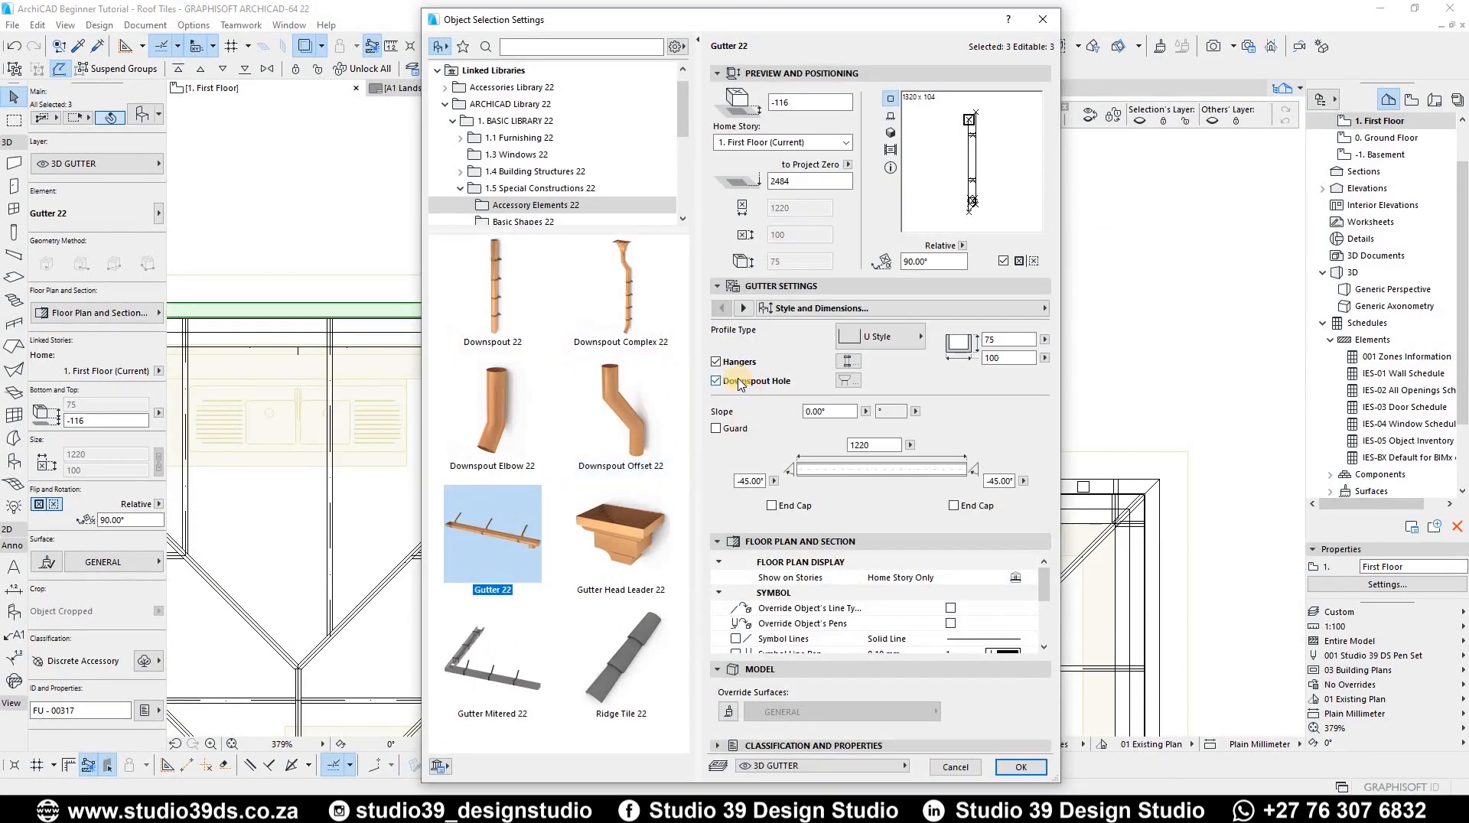
{"action": "left_click", "coordinate": [718, 382]}
{"action": "left_click", "coordinate": [1022, 767]}
Step: Review the gutter run in 3D with only the selected elements displayed
{"action": "key", "text": "F3"}
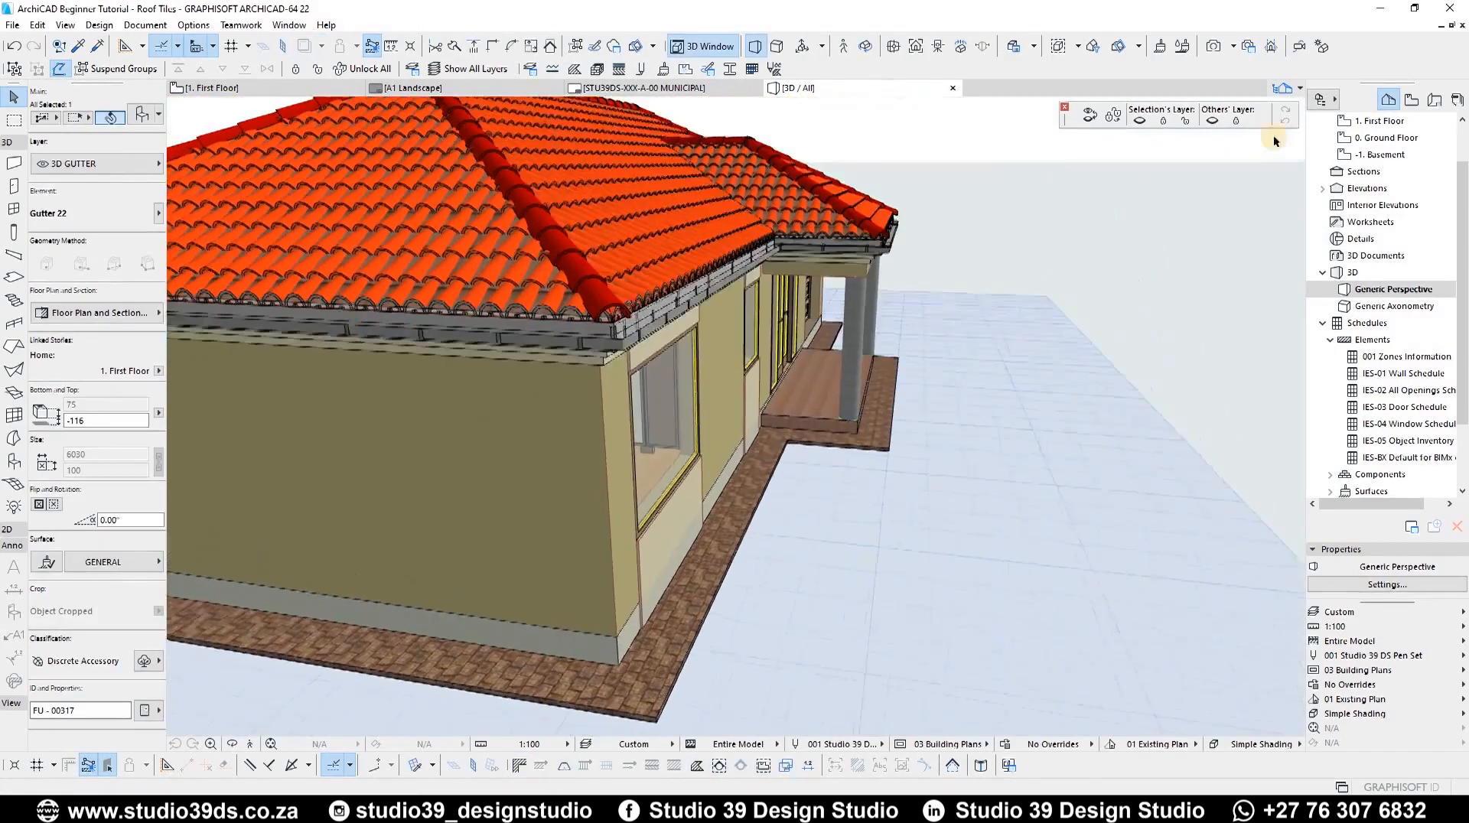
{"action": "middle_click_drag", "start_coordinate": [705, 299], "coordinate": [676, 317], "text": "shift"}
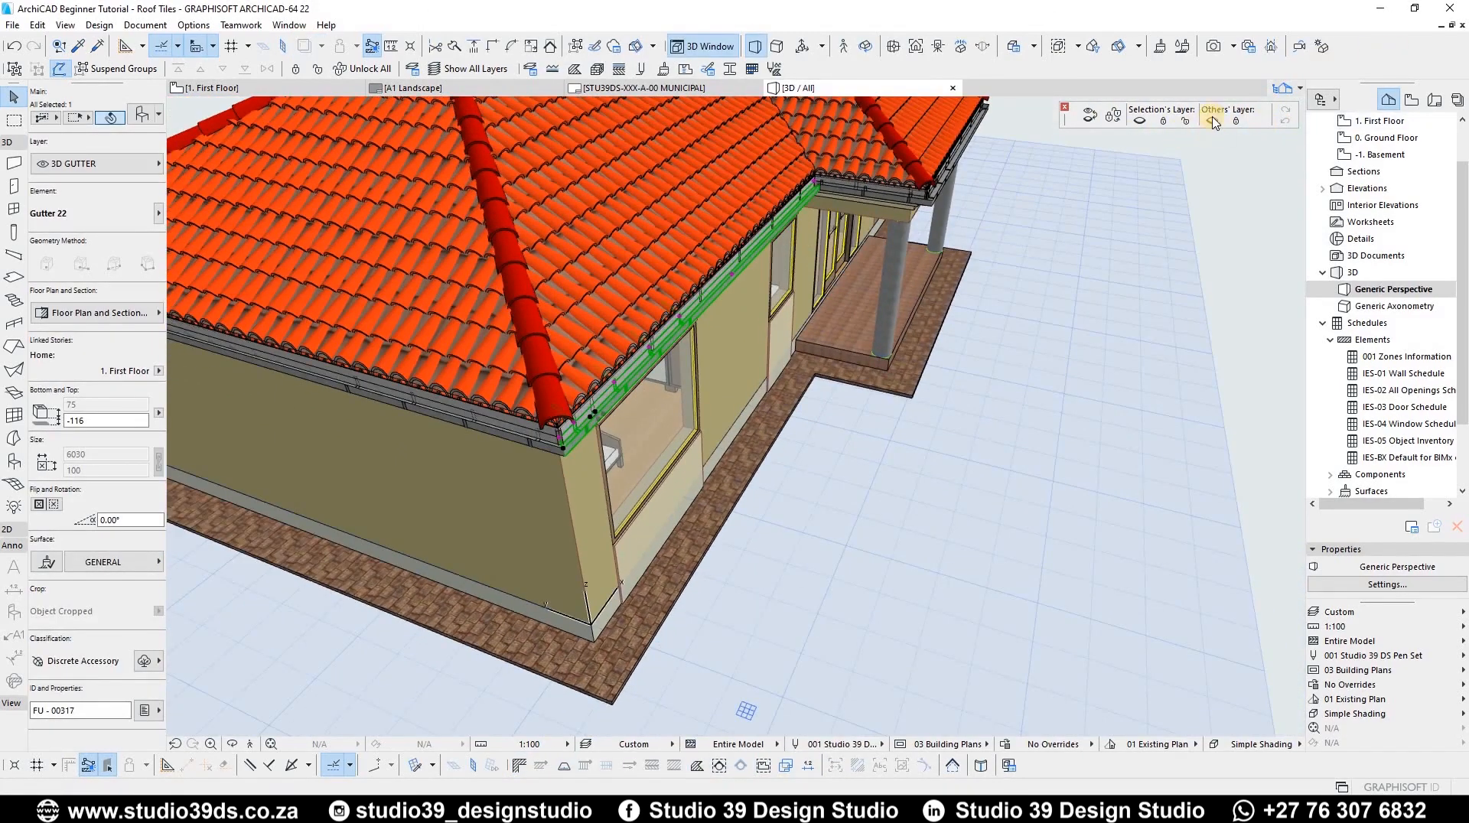
{"action": "key", "text": "F5"}
{"action": "middle_click_drag", "start_coordinate": [689, 328], "coordinate": [681, 379], "text": "shift"}
{"action": "scroll", "coordinate": [589, 530], "scroll_direction": "up", "scroll_amount": 3}
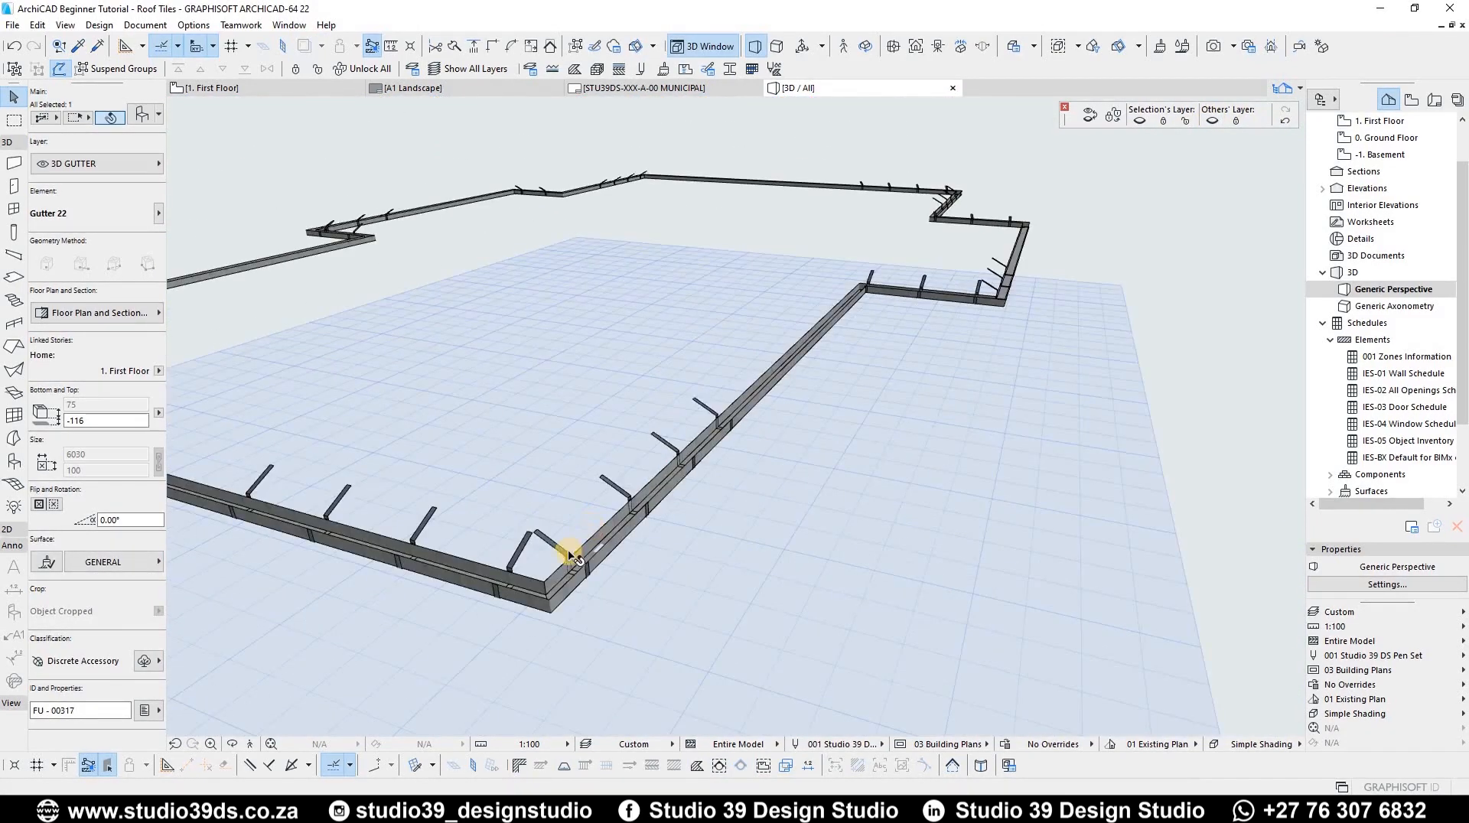
{"action": "scroll", "coordinate": [724, 414], "scroll_direction": "down", "scroll_amount": 5}
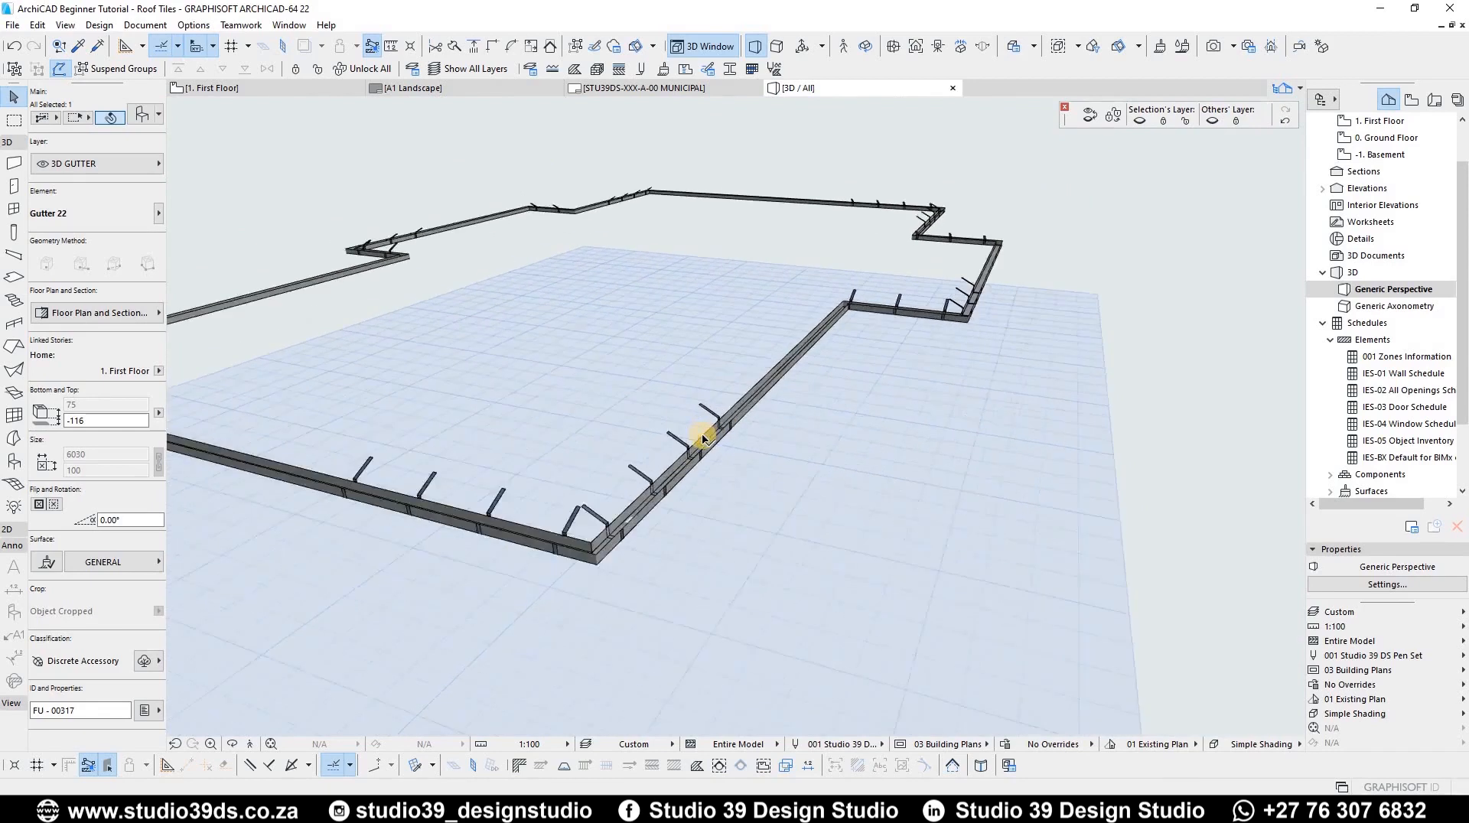
Step: Select all twelve gutters in 3D and group them together
{"action": "middle_click_drag", "start_coordinate": [727, 430], "coordinate": [551, 463], "text": "shift"}
{"action": "scroll", "coordinate": [581, 509], "scroll_direction": "up", "scroll_amount": 4}
{"action": "scroll", "coordinate": [574, 388], "scroll_direction": "down", "scroll_amount": 5}
{"action": "middle_click_drag", "start_coordinate": [548, 275], "coordinate": [610, 387], "text": "shift"}
{"action": "scroll", "coordinate": [518, 365], "scroll_direction": "up", "scroll_amount": 3}
{"action": "middle_click_drag", "start_coordinate": [849, 332], "coordinate": [1041, 590], "text": "shift"}
{"action": "left_click", "coordinate": [962, 558]}
{"action": "left_click_drag", "start_coordinate": [1017, 597], "coordinate": [367, 260]}
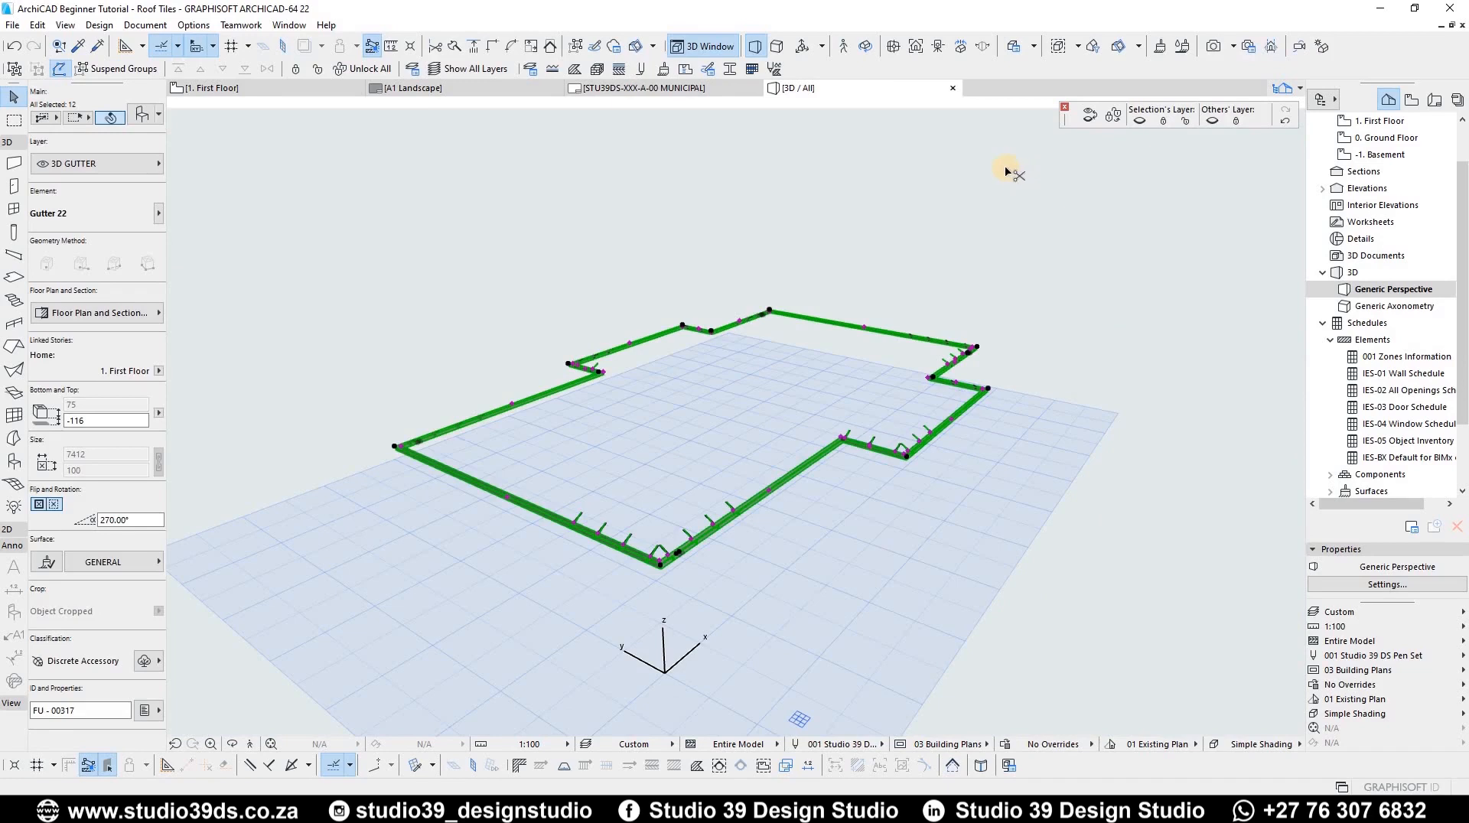
{"action": "key", "text": "ctrl+g"}
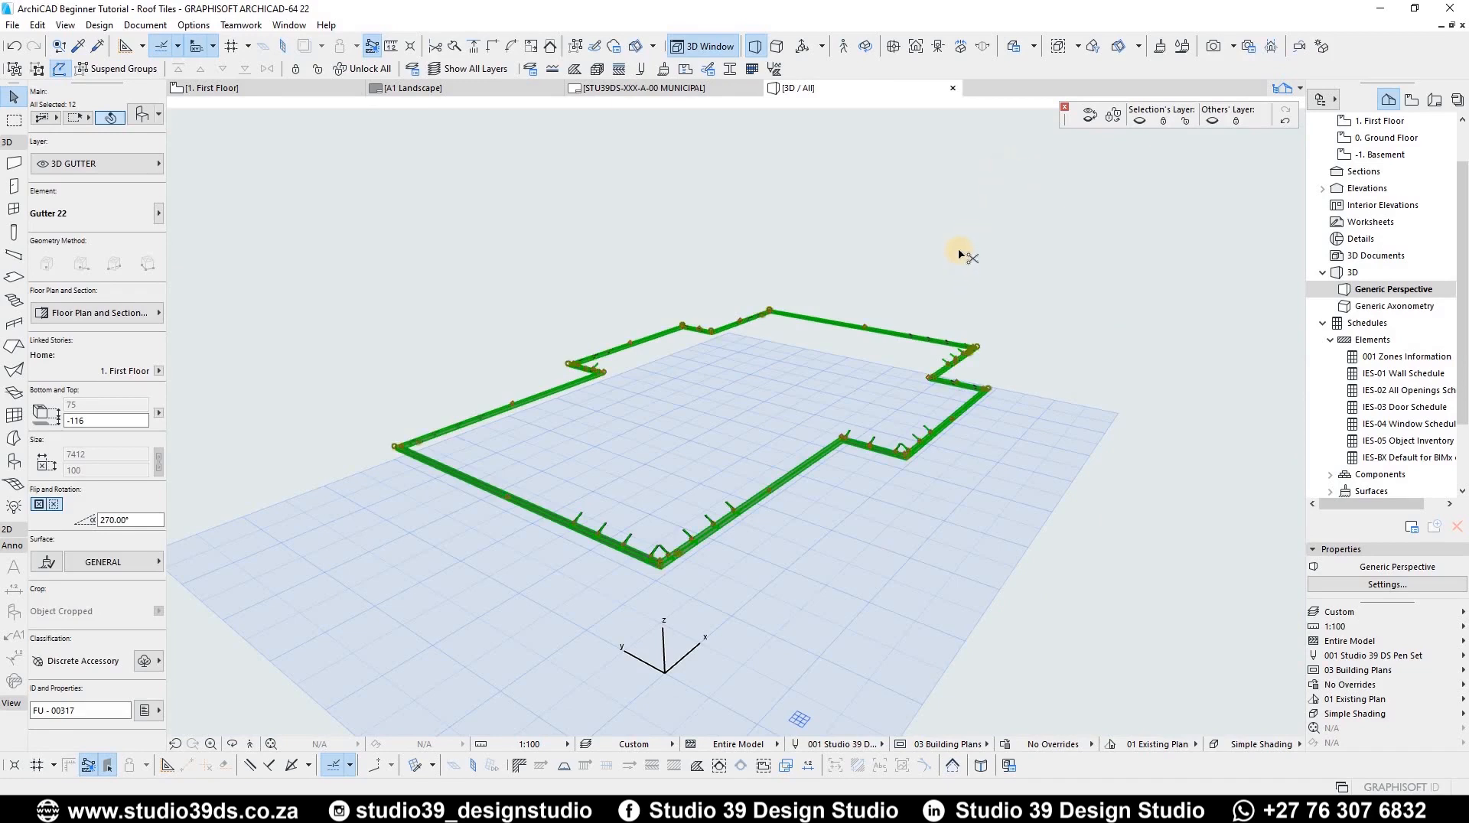
Step: Set the hanger positioning of all selected gutters to Uniform
{"action": "key", "text": "ctrl+t"}
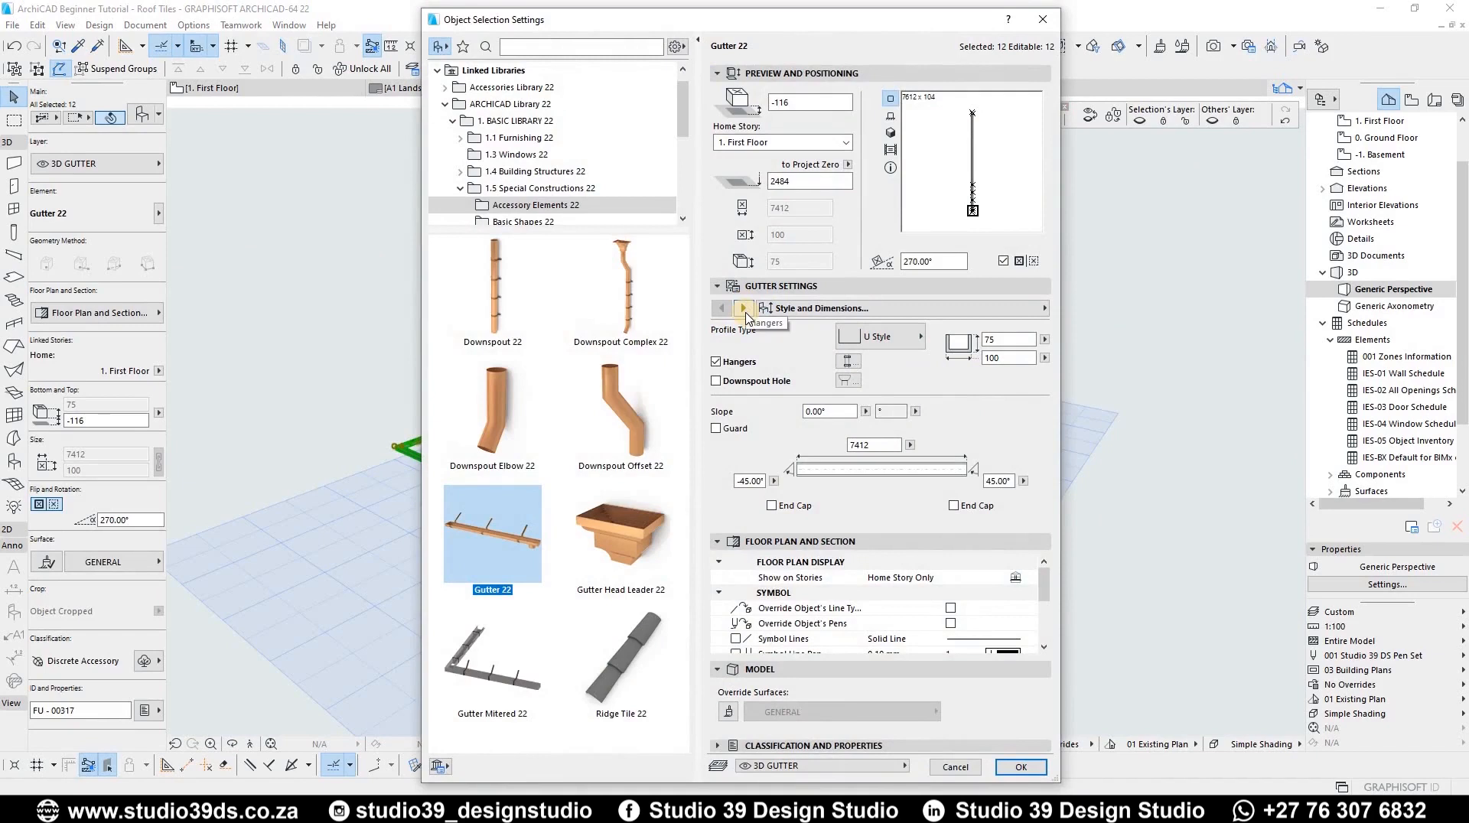
{"action": "left_click", "coordinate": [743, 309]}
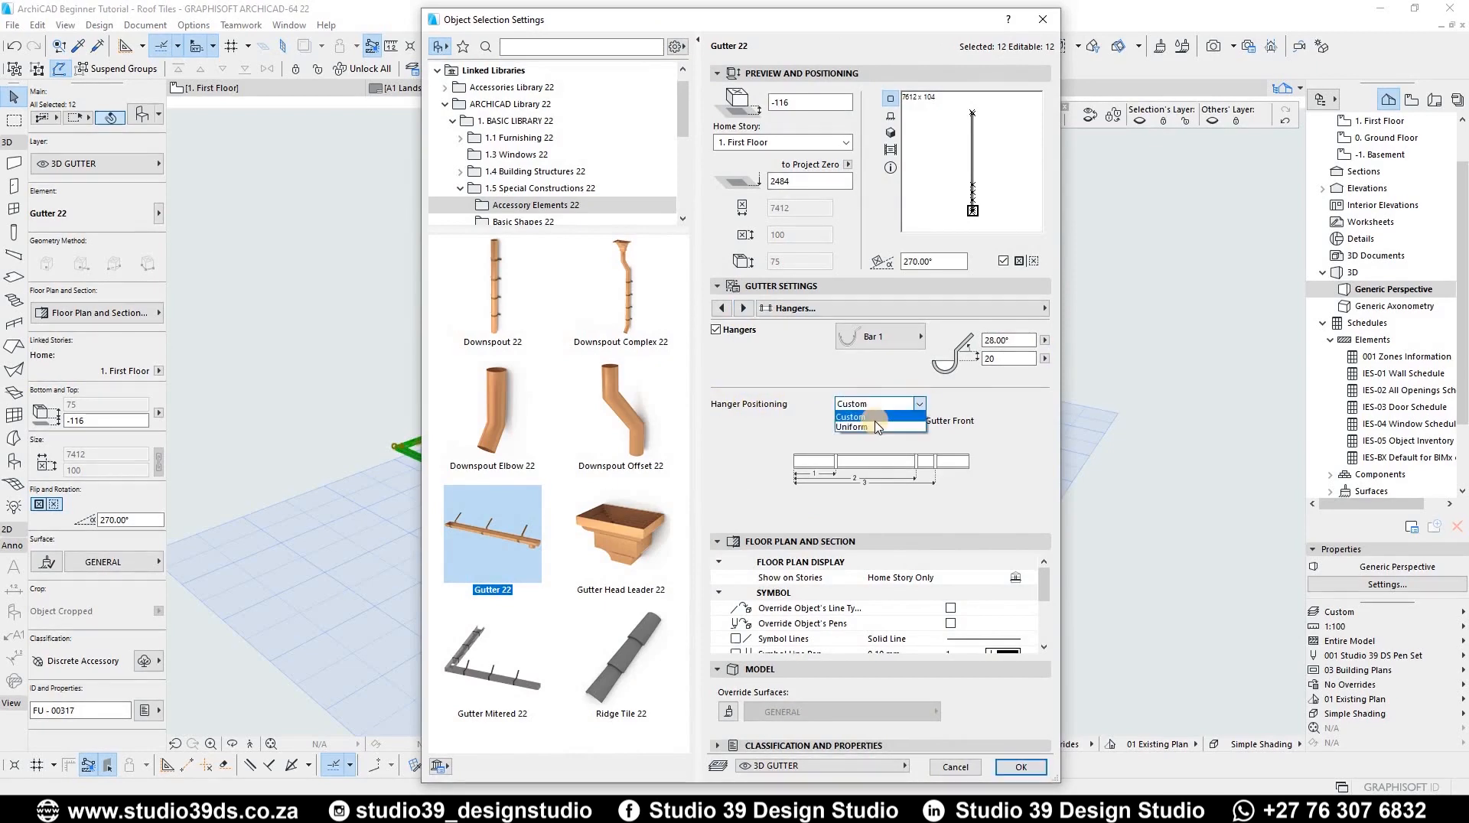
{"action": "left_click", "coordinate": [873, 427]}
{"action": "double_click", "coordinate": [905, 500]}
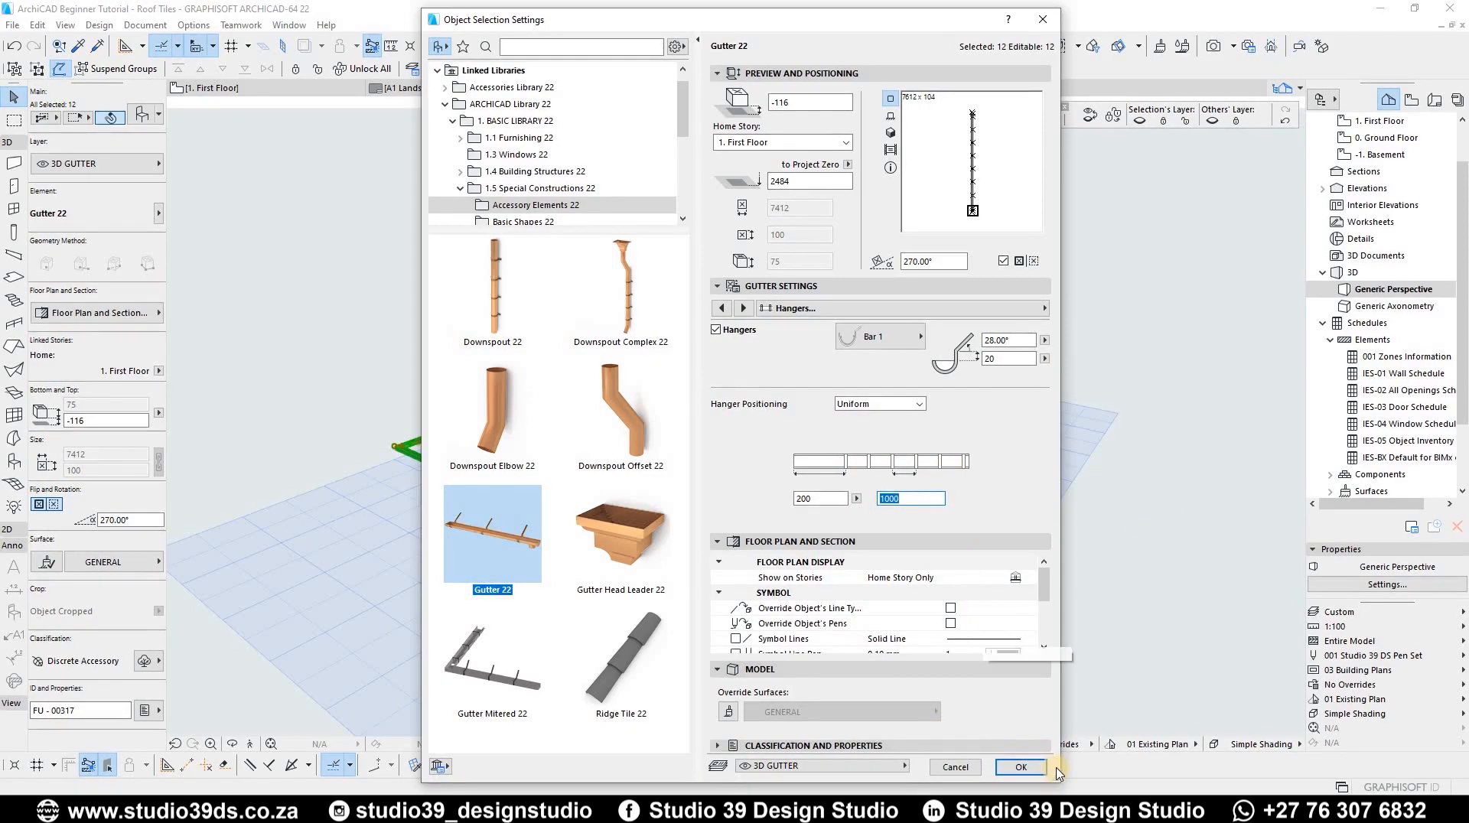
{"action": "left_click", "coordinate": [1020, 767]}
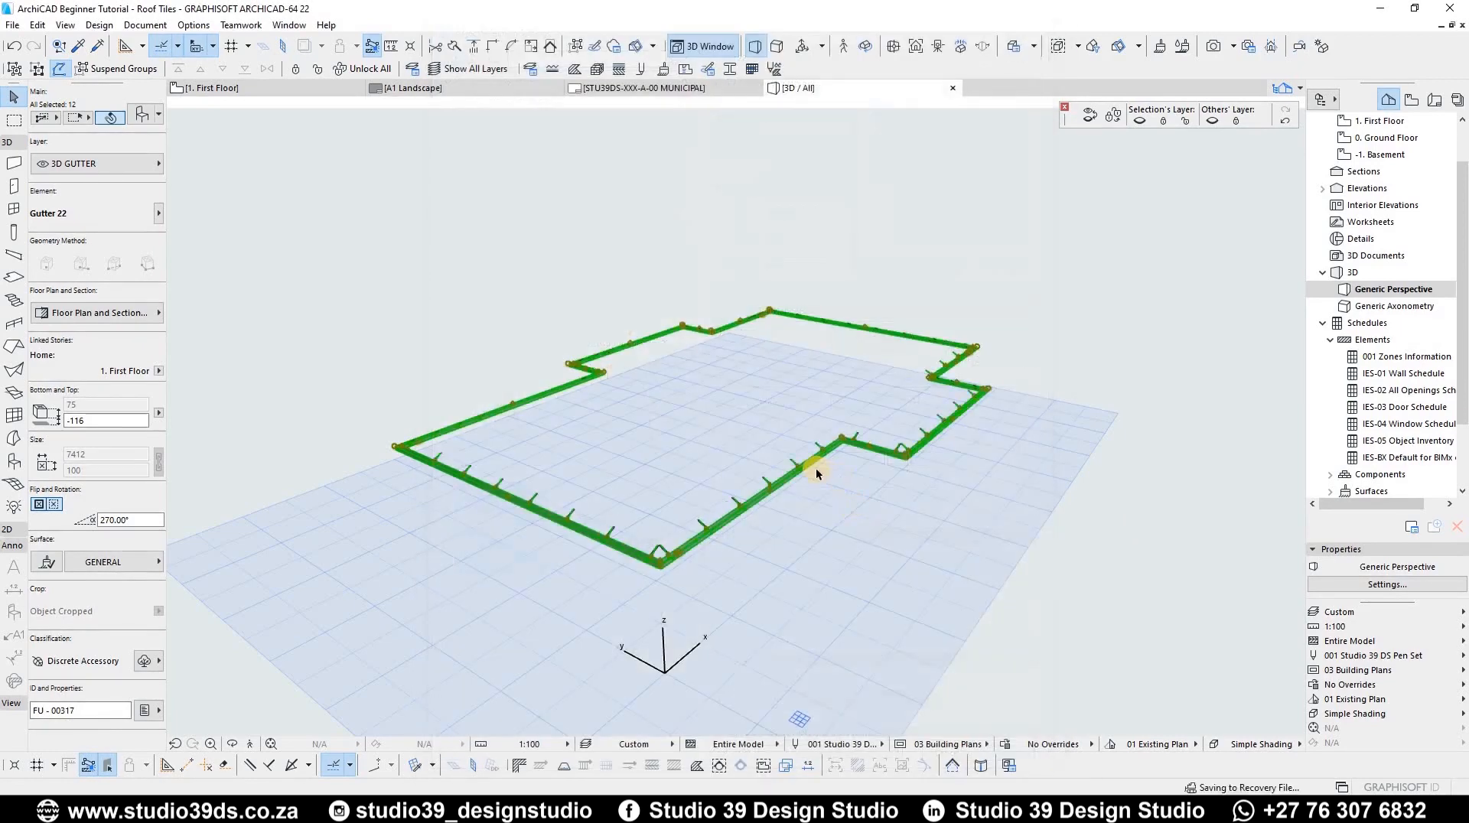
Step: Show the full model again and move the grouped gutters upward to sit against the roof eaves
{"action": "scroll", "coordinate": [774, 433], "scroll_direction": "down", "scroll_amount": 3}
{"action": "scroll", "coordinate": [563, 579], "scroll_direction": "up", "scroll_amount": 3}
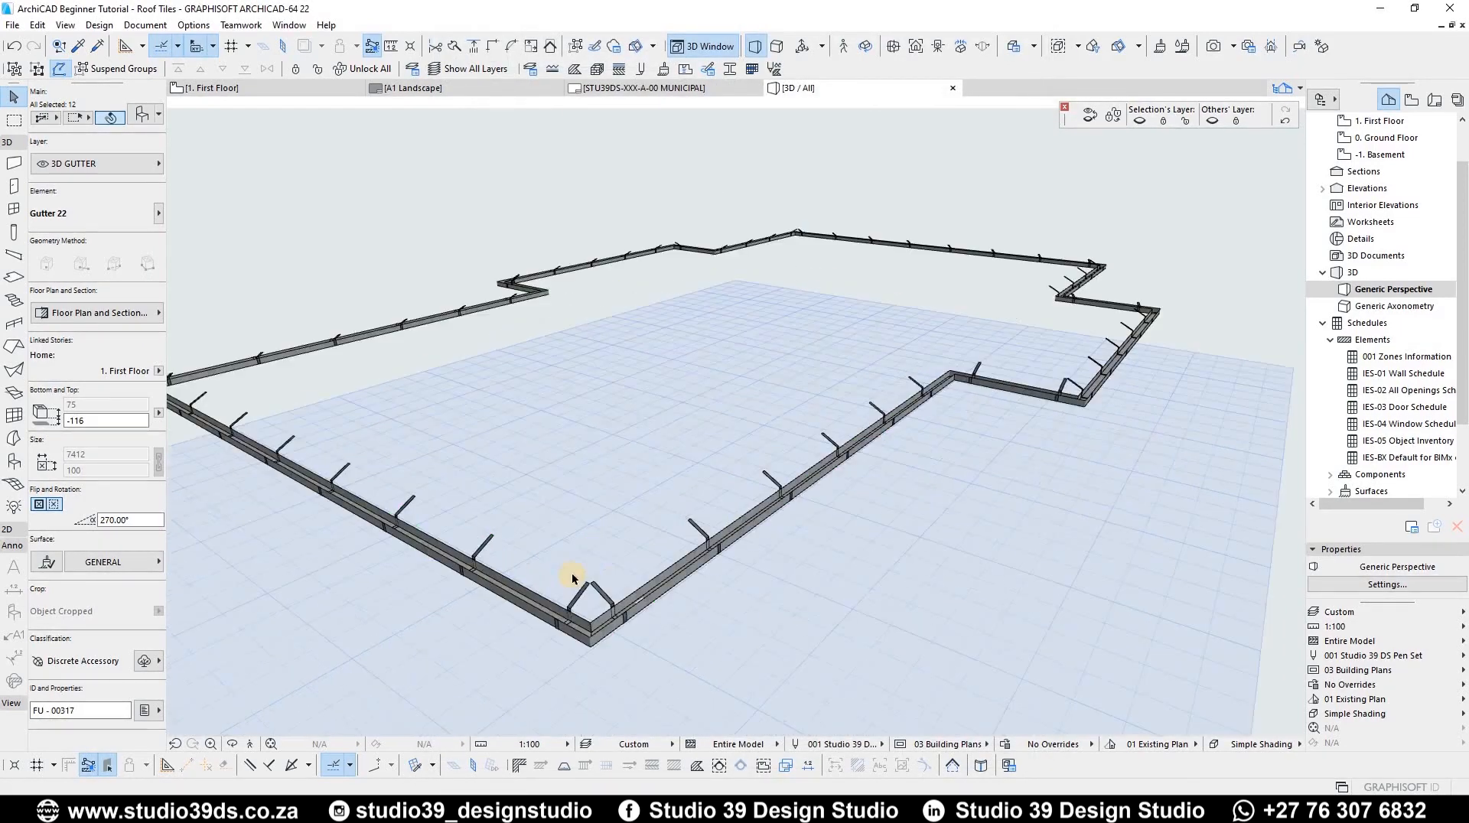
{"action": "scroll", "coordinate": [620, 535], "scroll_direction": "down", "scroll_amount": 2}
{"action": "middle_click_drag", "start_coordinate": [768, 545], "coordinate": [840, 518], "text": "shift"}
{"action": "key", "text": "Escape"}
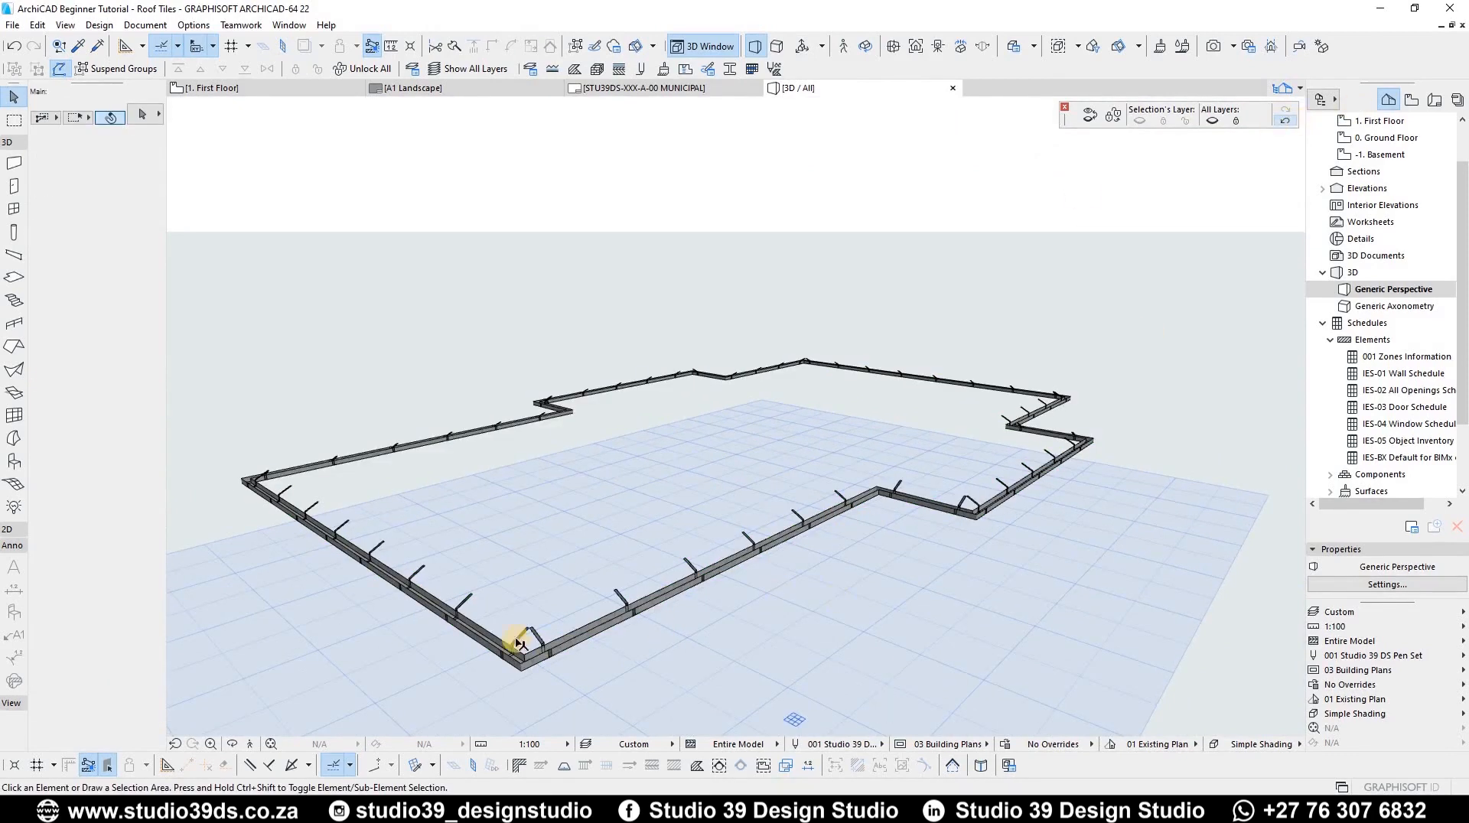
{"action": "key", "text": "F5"}
{"action": "scroll", "coordinate": [619, 623], "scroll_direction": "up", "scroll_amount": 8}
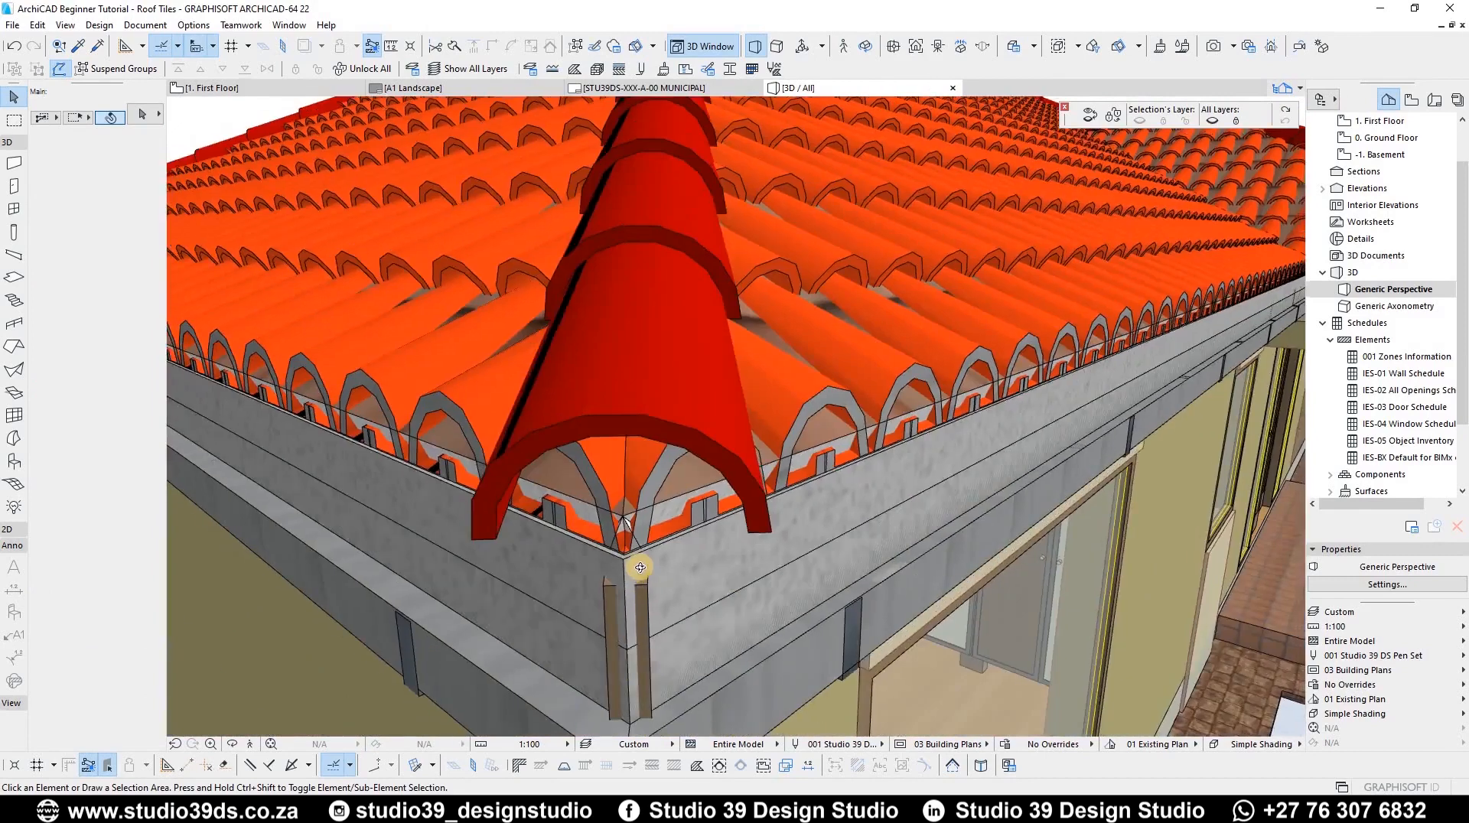
{"action": "scroll", "coordinate": [640, 567], "scroll_direction": "down", "scroll_amount": 6}
{"action": "left_click", "coordinate": [652, 591]}
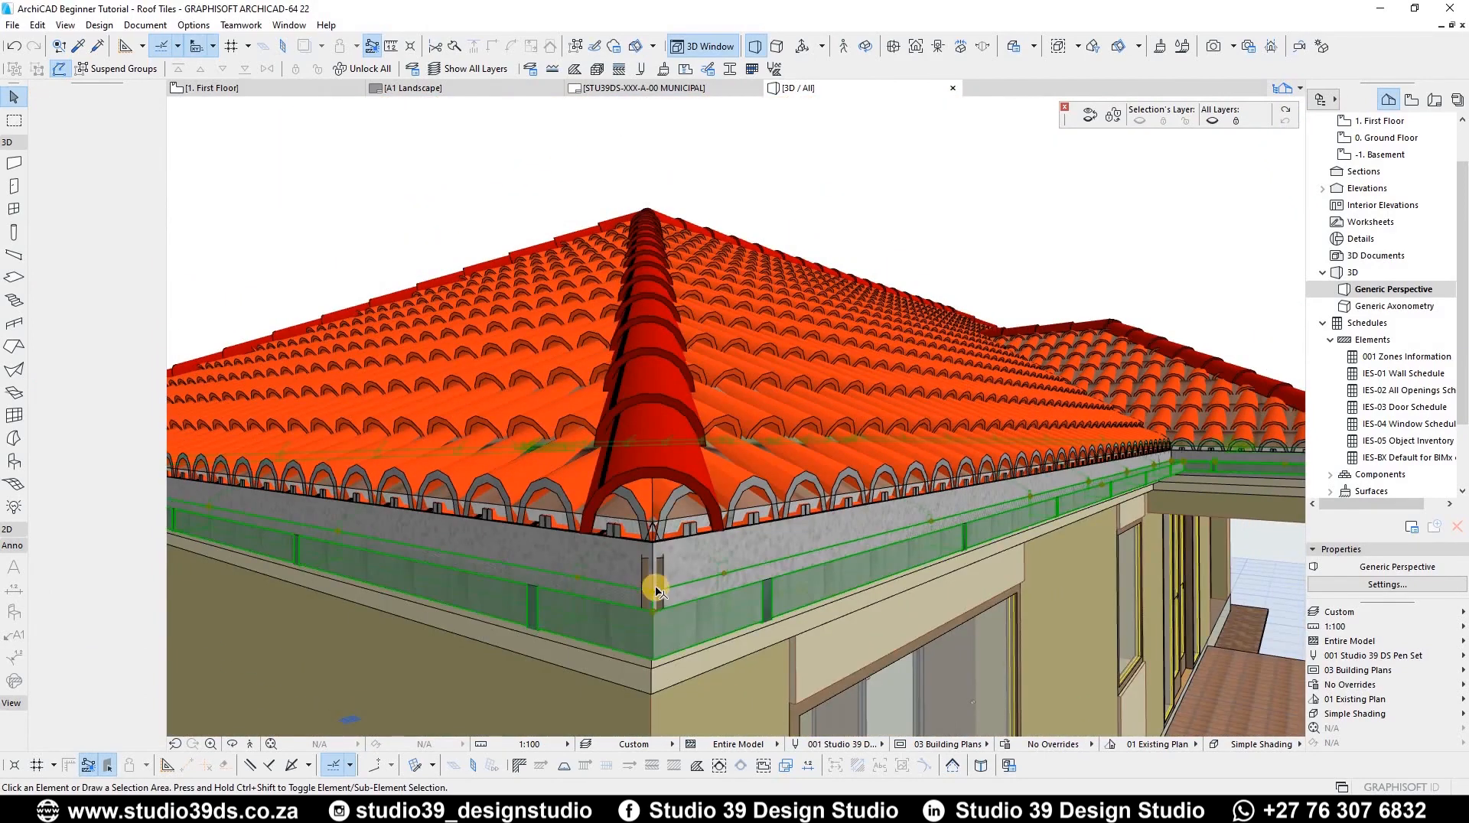
{"action": "scroll", "coordinate": [652, 594], "scroll_direction": "up", "scroll_amount": 2}
{"action": "key", "text": "ctrl+d"}
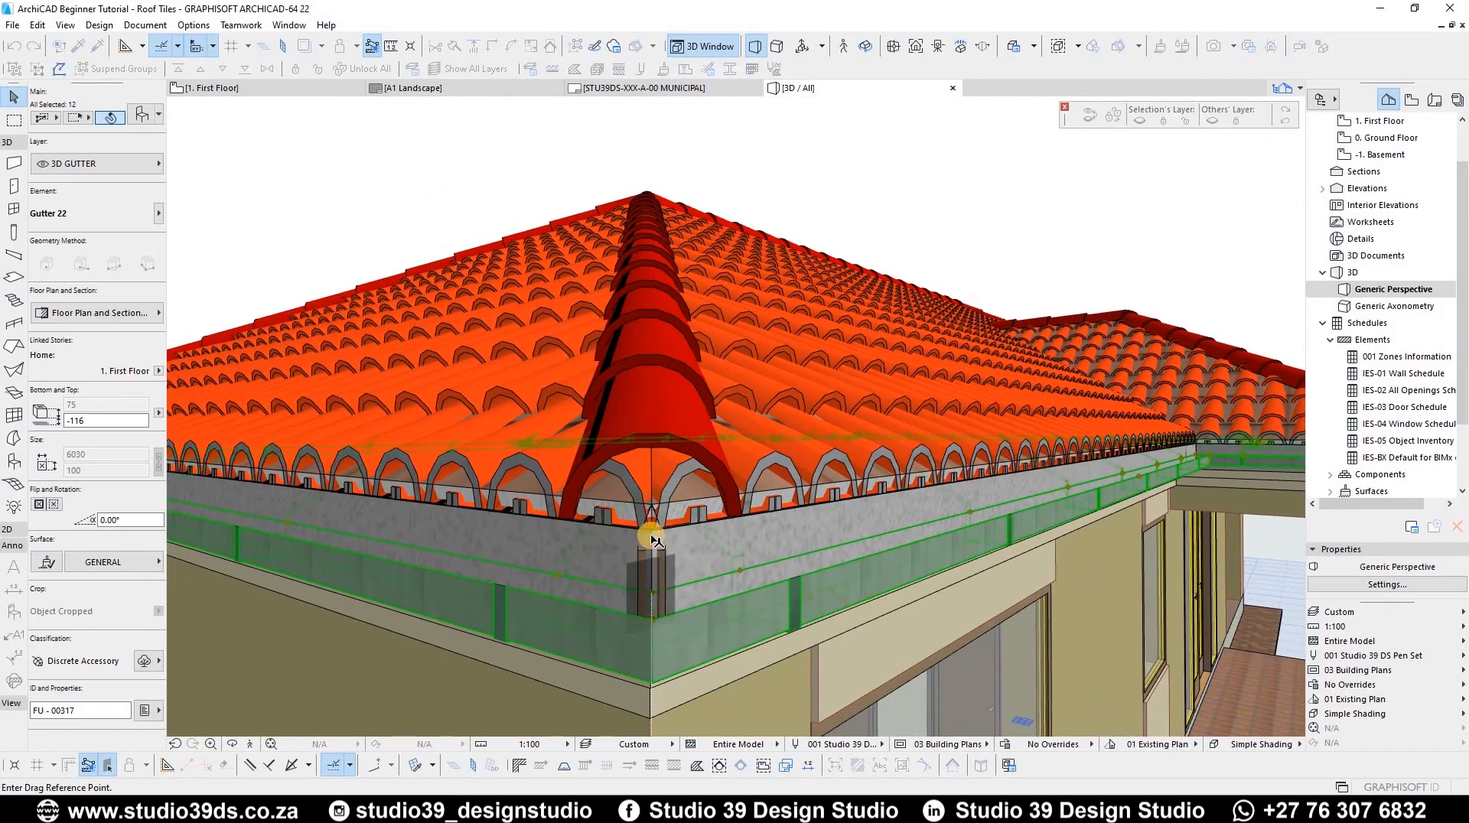
{"action": "left_click", "coordinate": [629, 611]}
{"action": "left_click", "coordinate": [649, 540]}
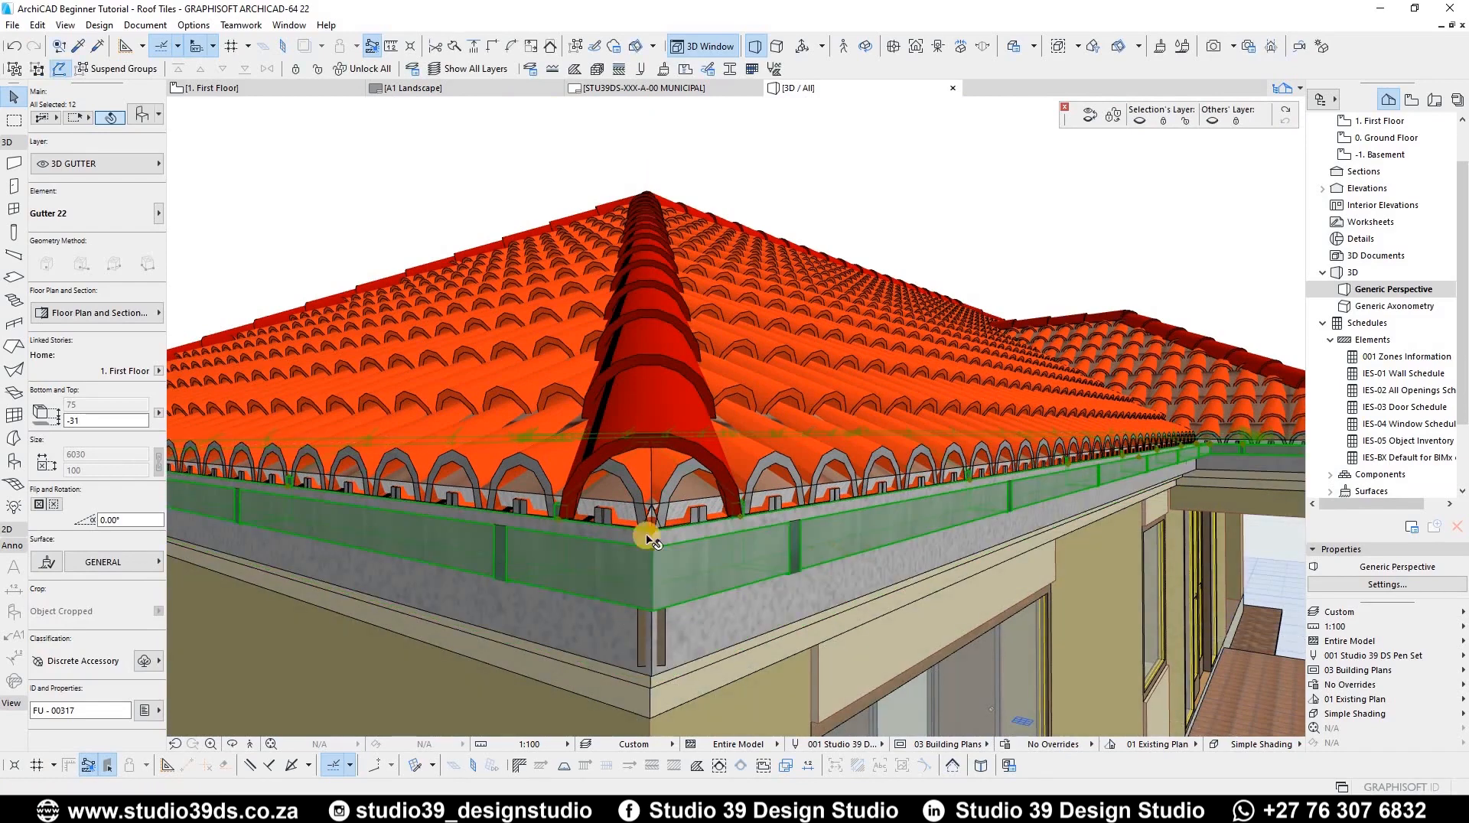
Step: Inspect the raised gutters along the eaves from several angles in 3D
{"action": "scroll", "coordinate": [642, 574], "scroll_direction": "up", "scroll_amount": 3}
{"action": "scroll", "coordinate": [647, 600], "scroll_direction": "down", "scroll_amount": 3}
{"action": "middle_click_drag", "start_coordinate": [686, 597], "coordinate": [1036, 114], "text": "shift"}
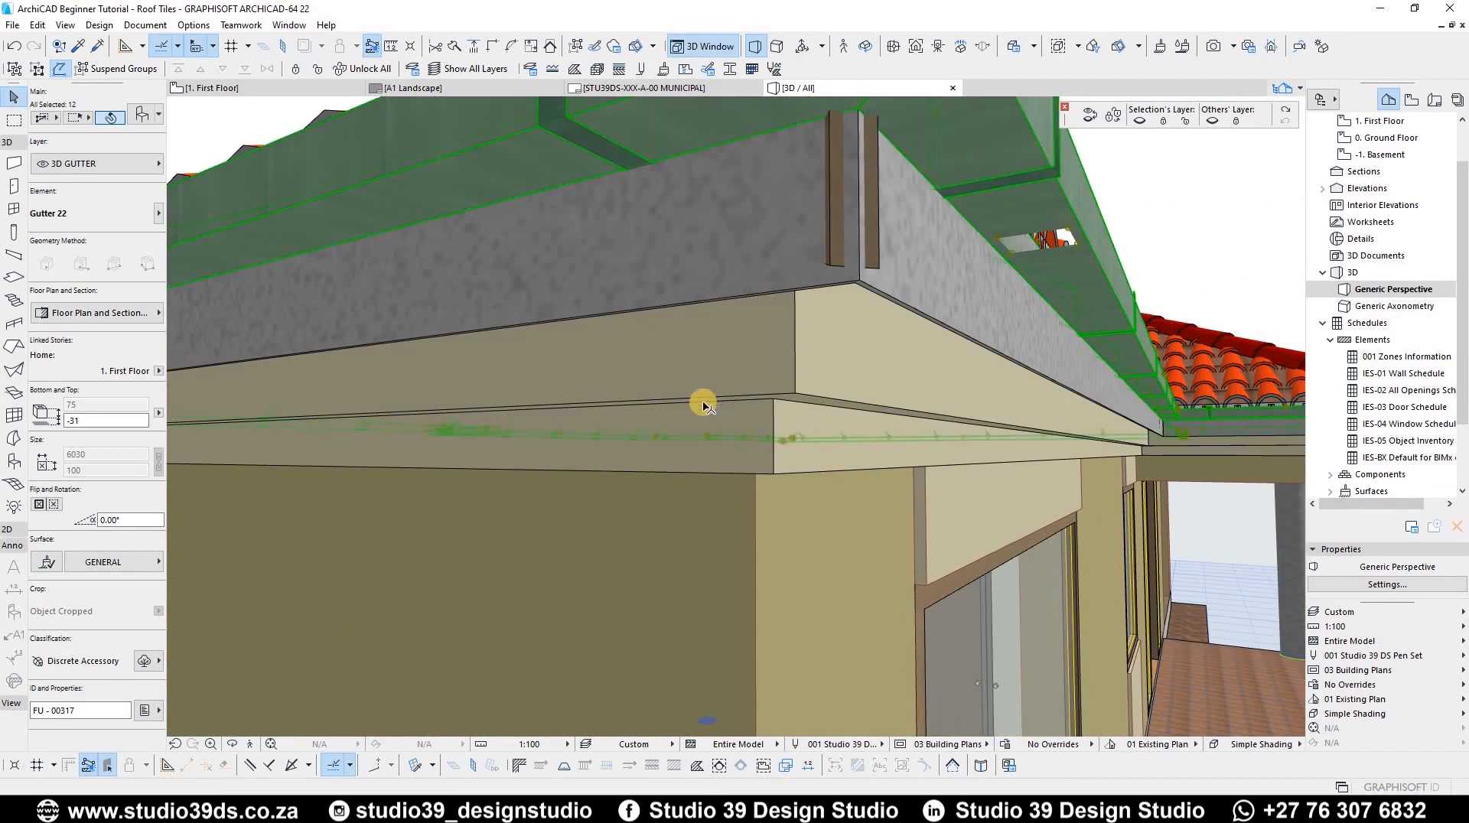
{"action": "middle_click_drag", "start_coordinate": [686, 421], "coordinate": [781, 420], "text": "shift"}
{"action": "key", "text": "Escape"}
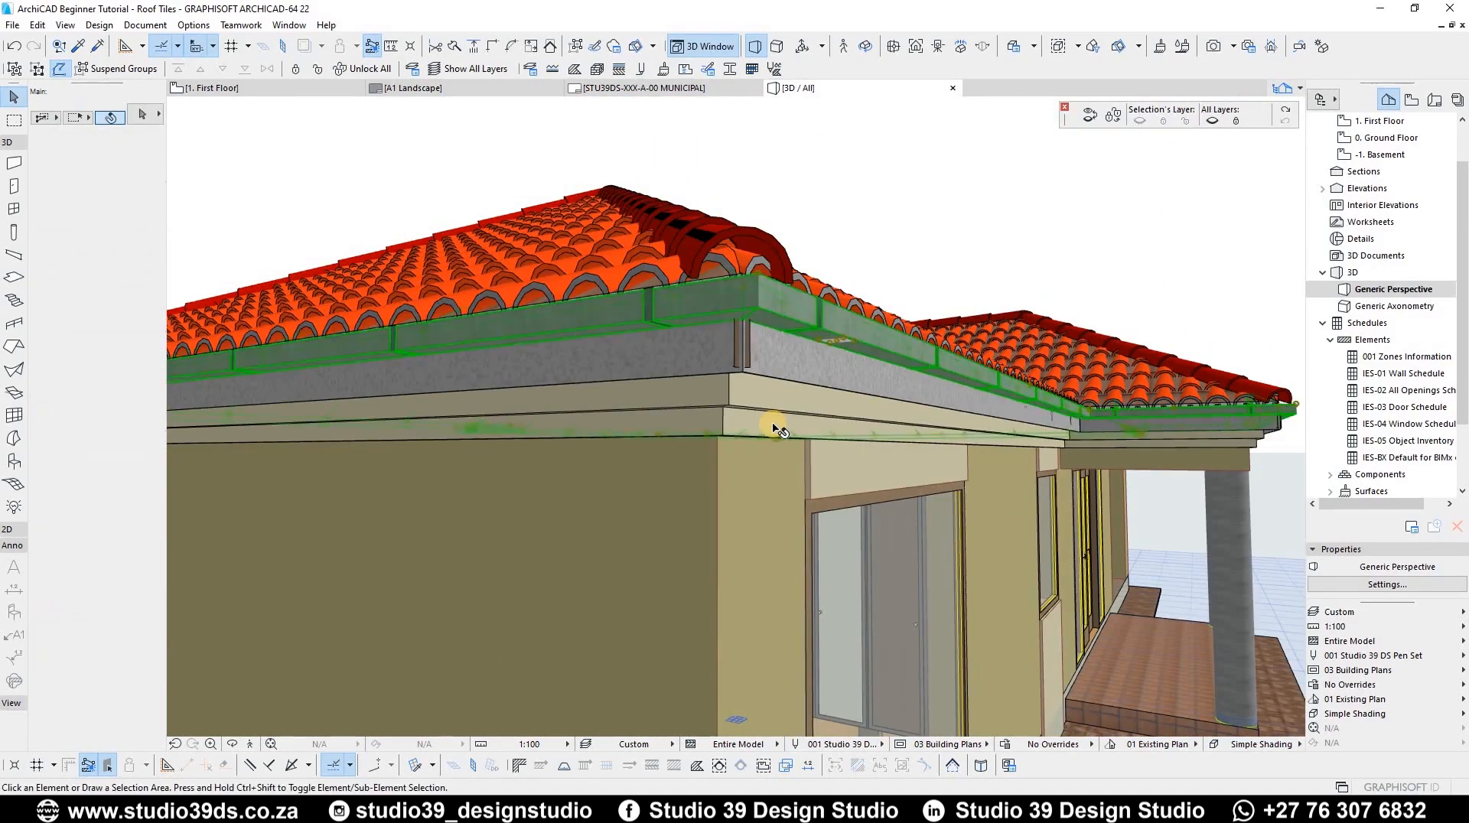
{"action": "scroll", "coordinate": [741, 440], "scroll_direction": "down", "scroll_amount": 1}
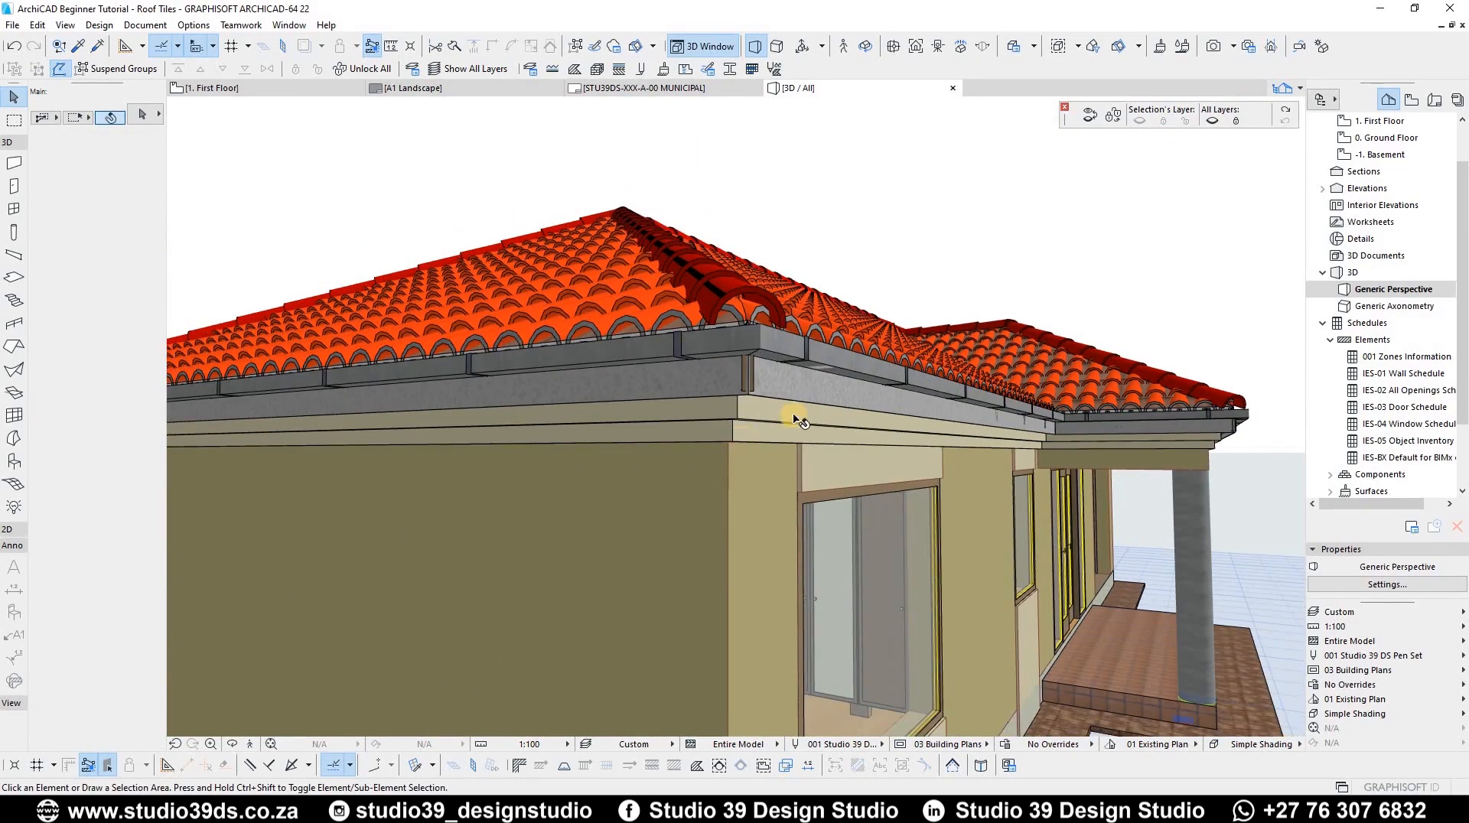
{"action": "middle_click_drag", "start_coordinate": [749, 477], "coordinate": [702, 423], "text": "shift"}
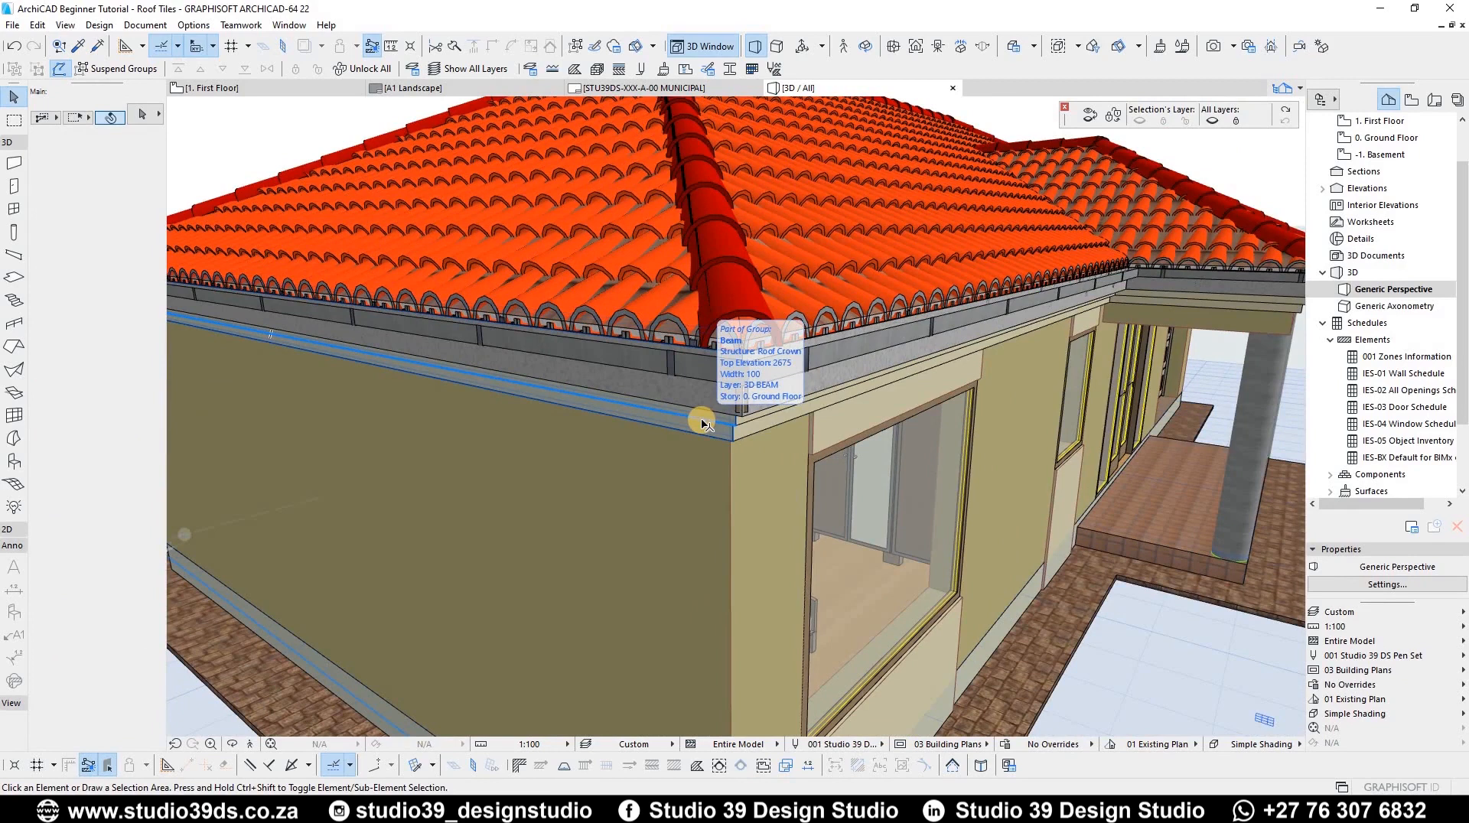
Step: Return to the first floor plan, activate the Object tool and open its default gutter settings
{"action": "key", "text": "F2"}
{"action": "scroll", "coordinate": [635, 257], "scroll_direction": "up", "scroll_amount": 5}
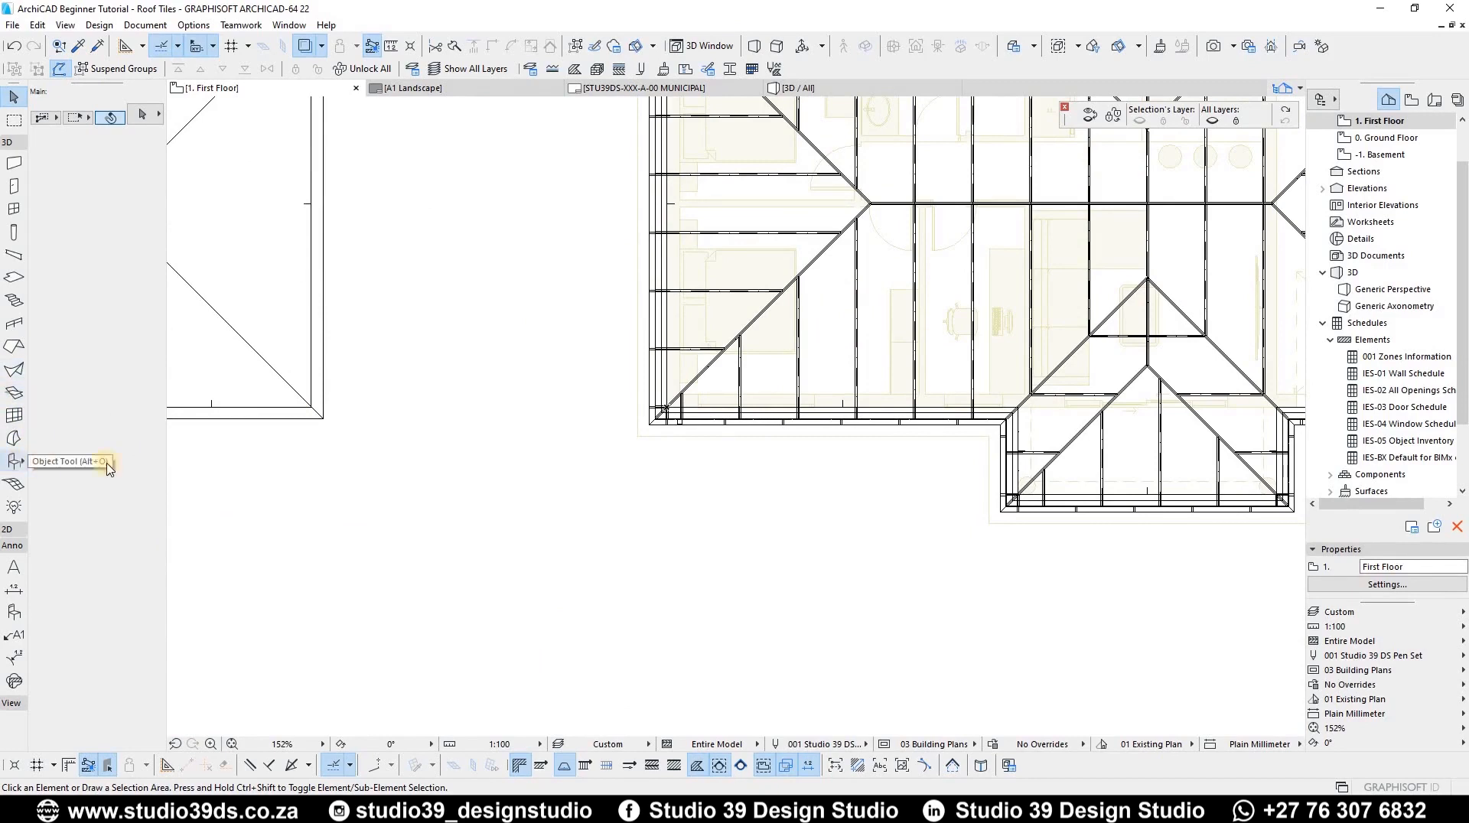
{"action": "left_click", "coordinate": [13, 462]}
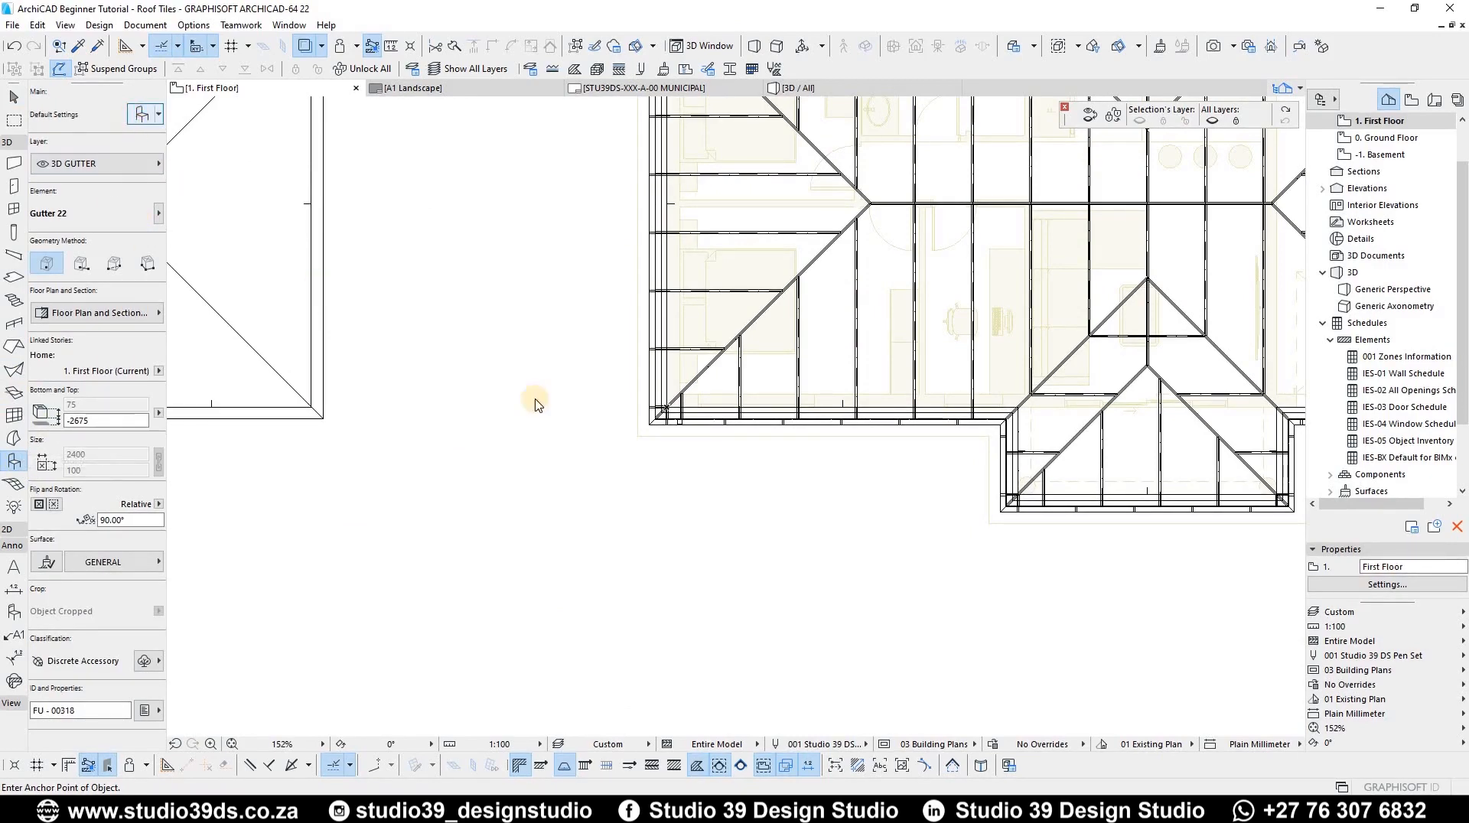
{"action": "key", "text": "ctrl+t"}
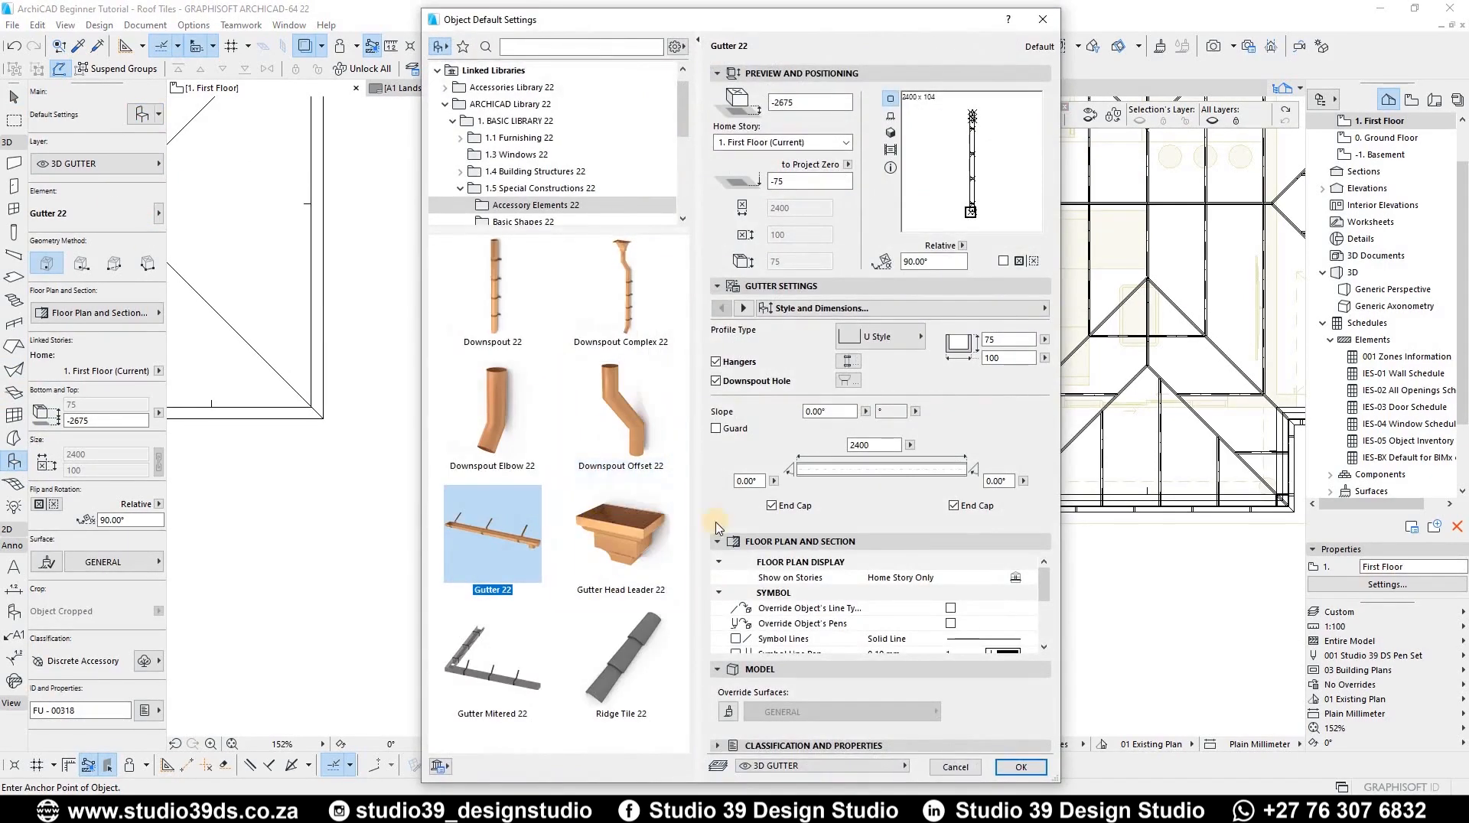
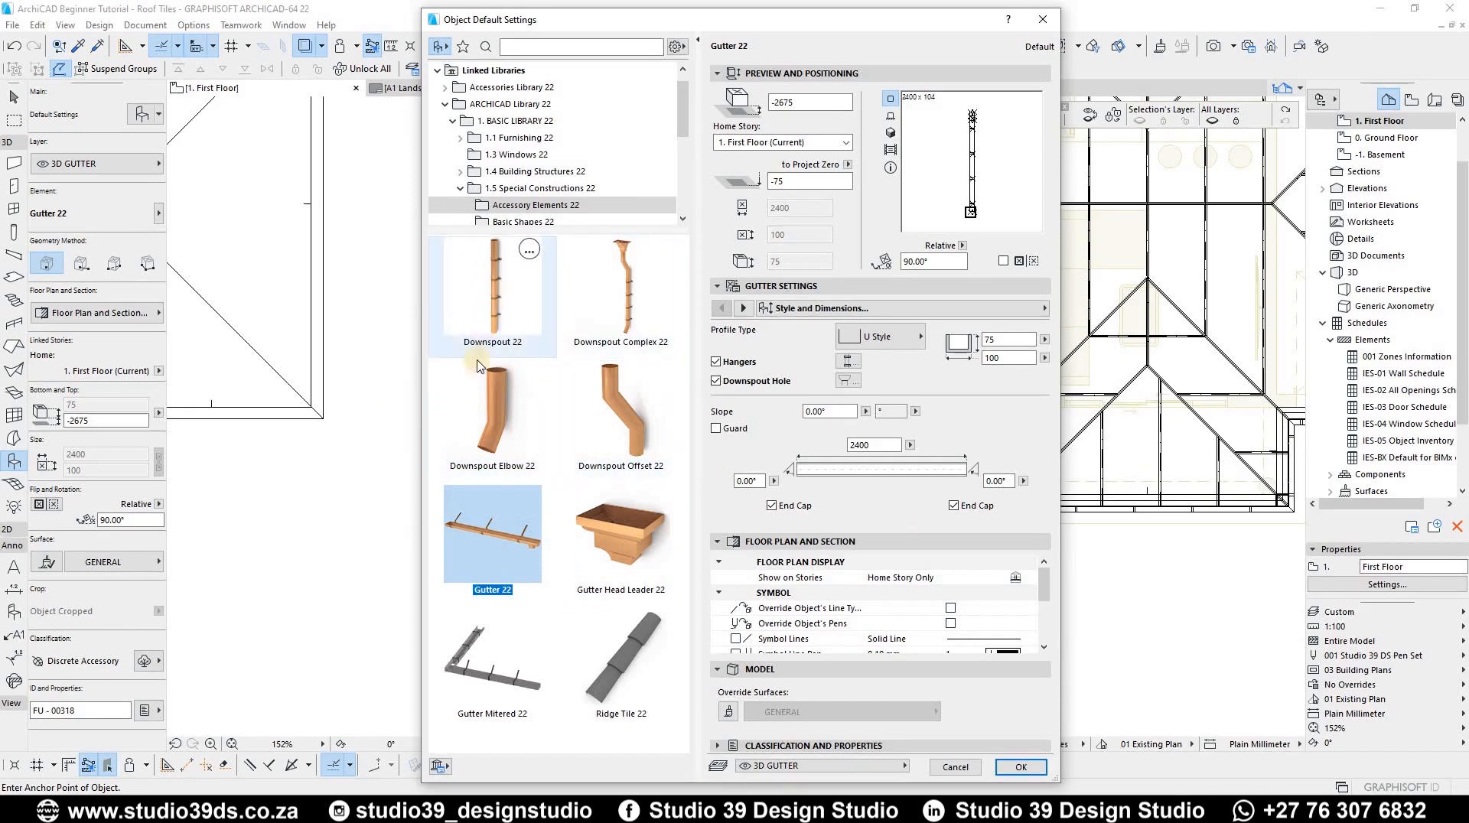
Step: Choose Downspout Complex 22 as the object and place one just below the lower eave line on the first floor plan
{"action": "left_click", "coordinate": [620, 528]}
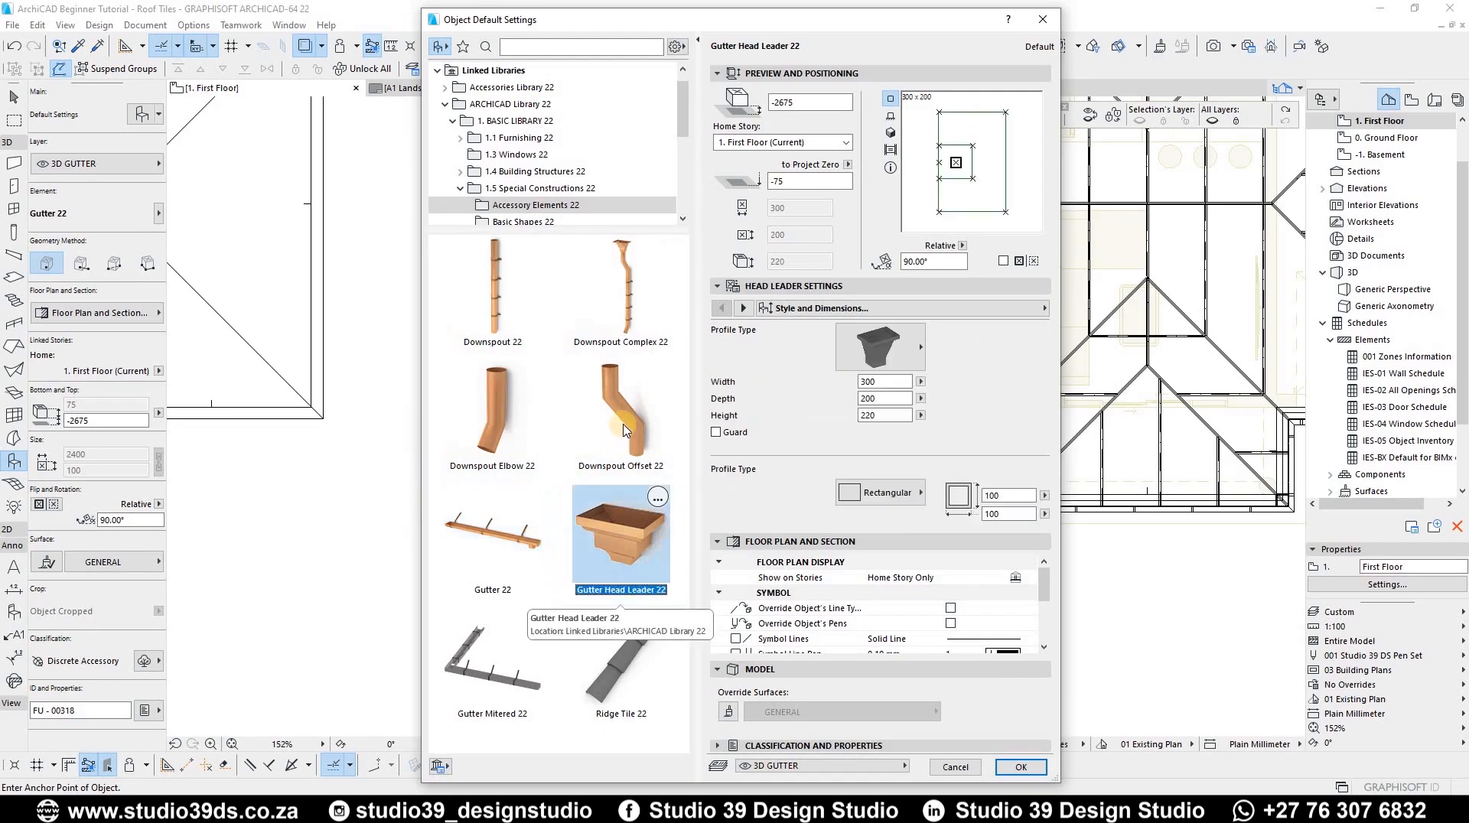
{"action": "left_click", "coordinate": [493, 413]}
{"action": "left_click", "coordinate": [492, 291]}
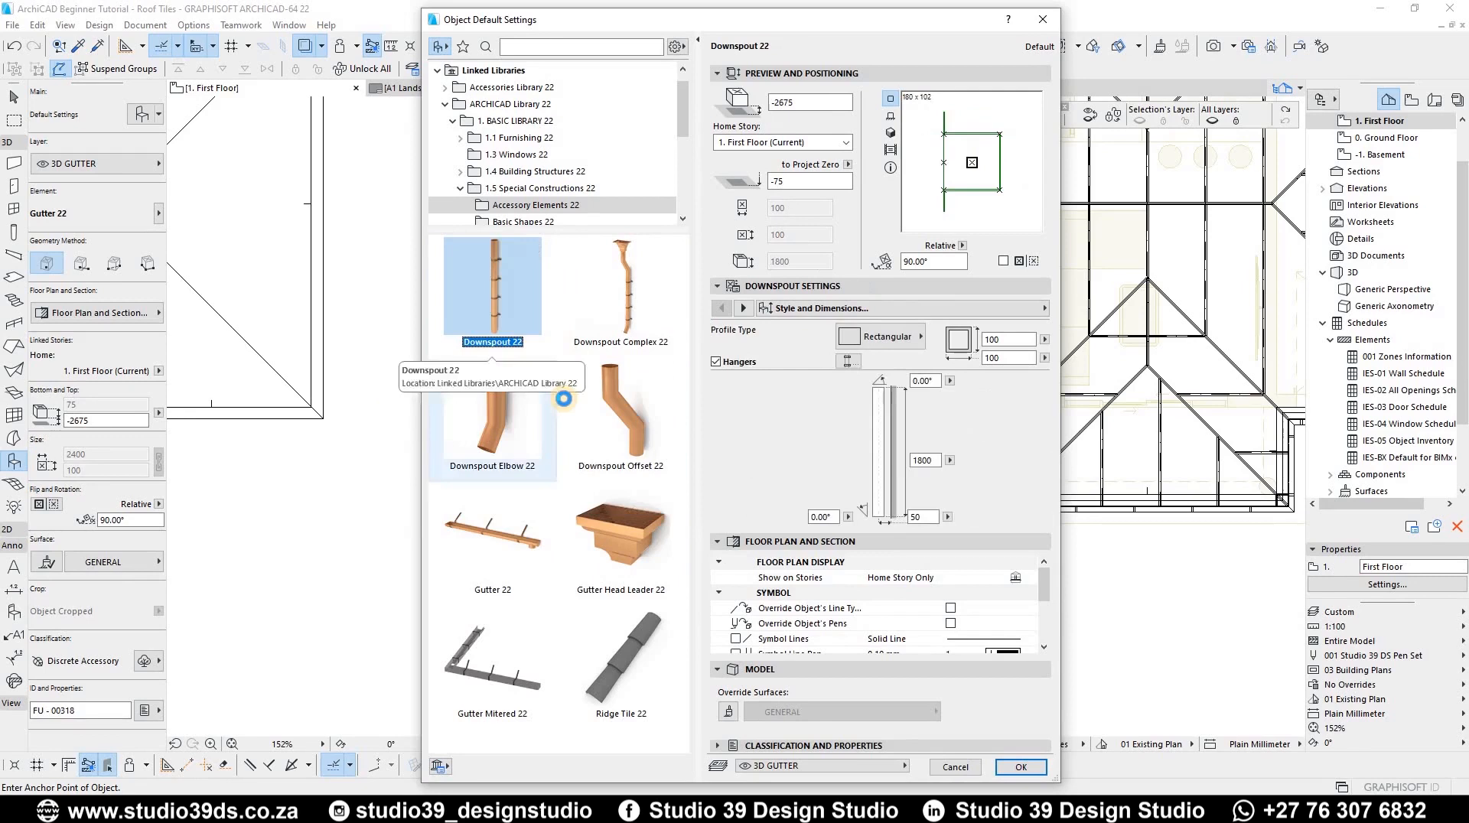
{"action": "left_click", "coordinate": [625, 295]}
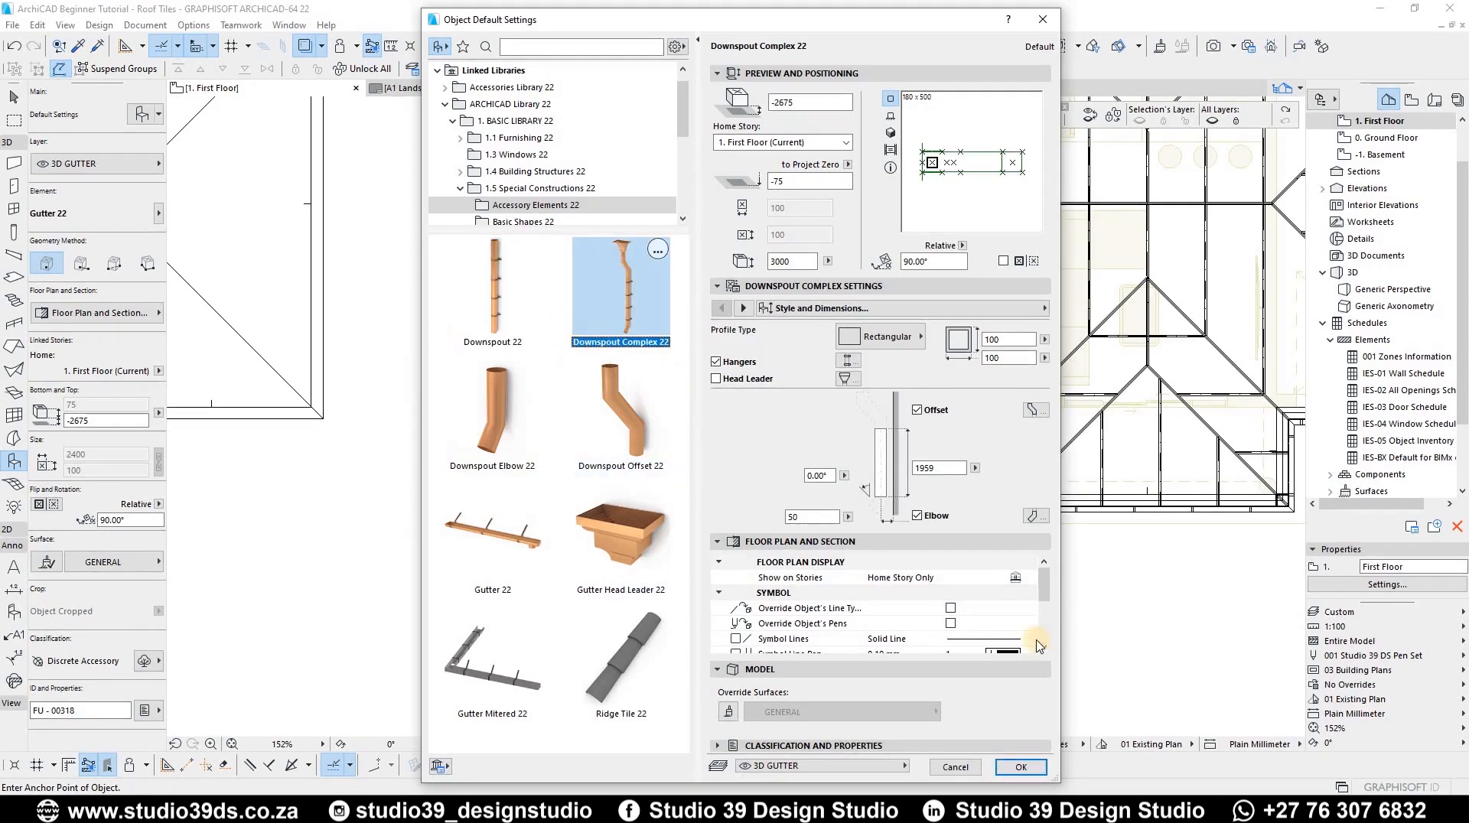
{"action": "left_click", "coordinate": [1020, 765]}
{"action": "scroll", "coordinate": [735, 524], "scroll_direction": "up", "scroll_amount": 5}
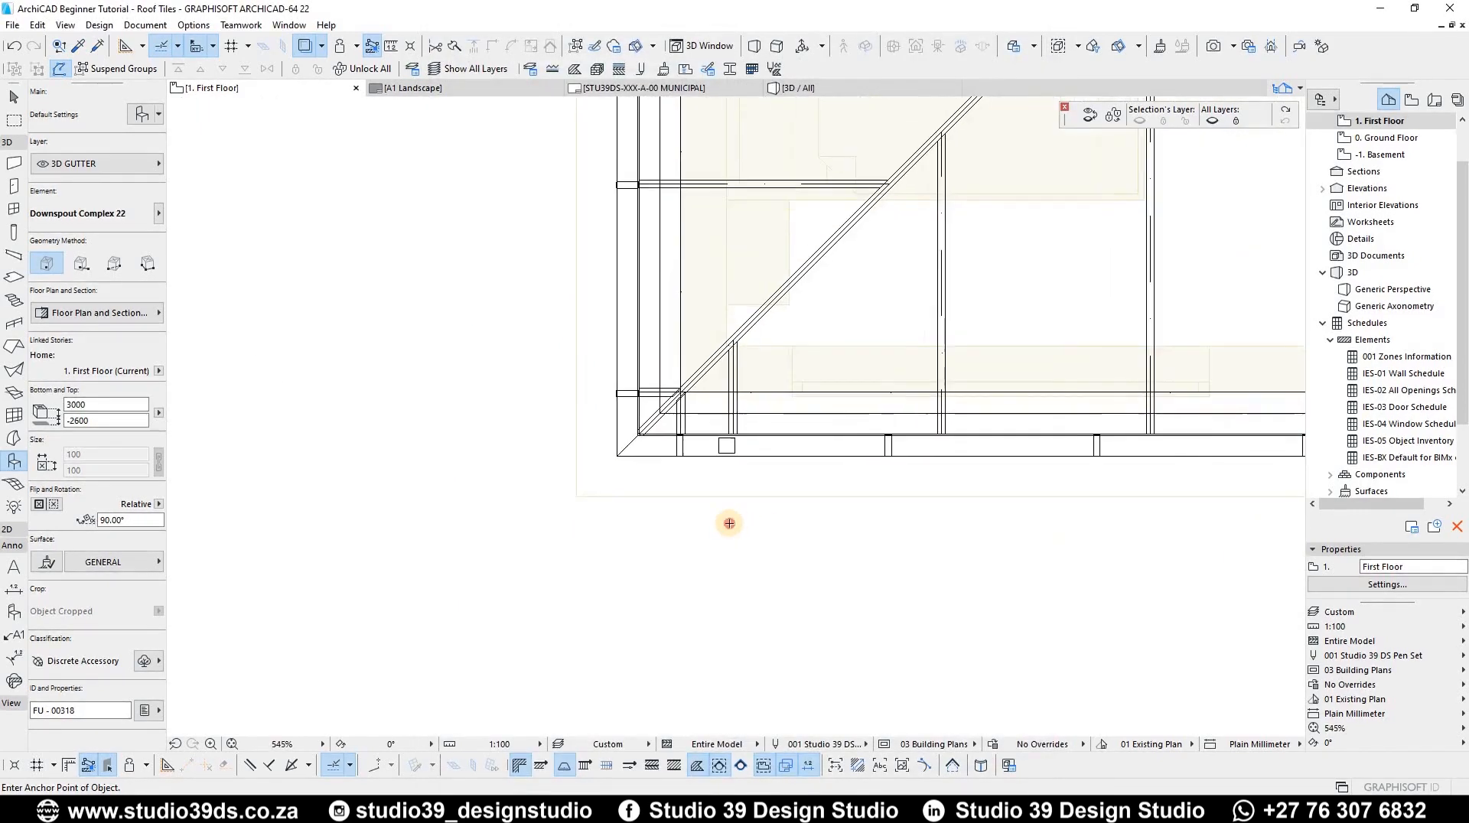
{"action": "left_click", "coordinate": [728, 527]}
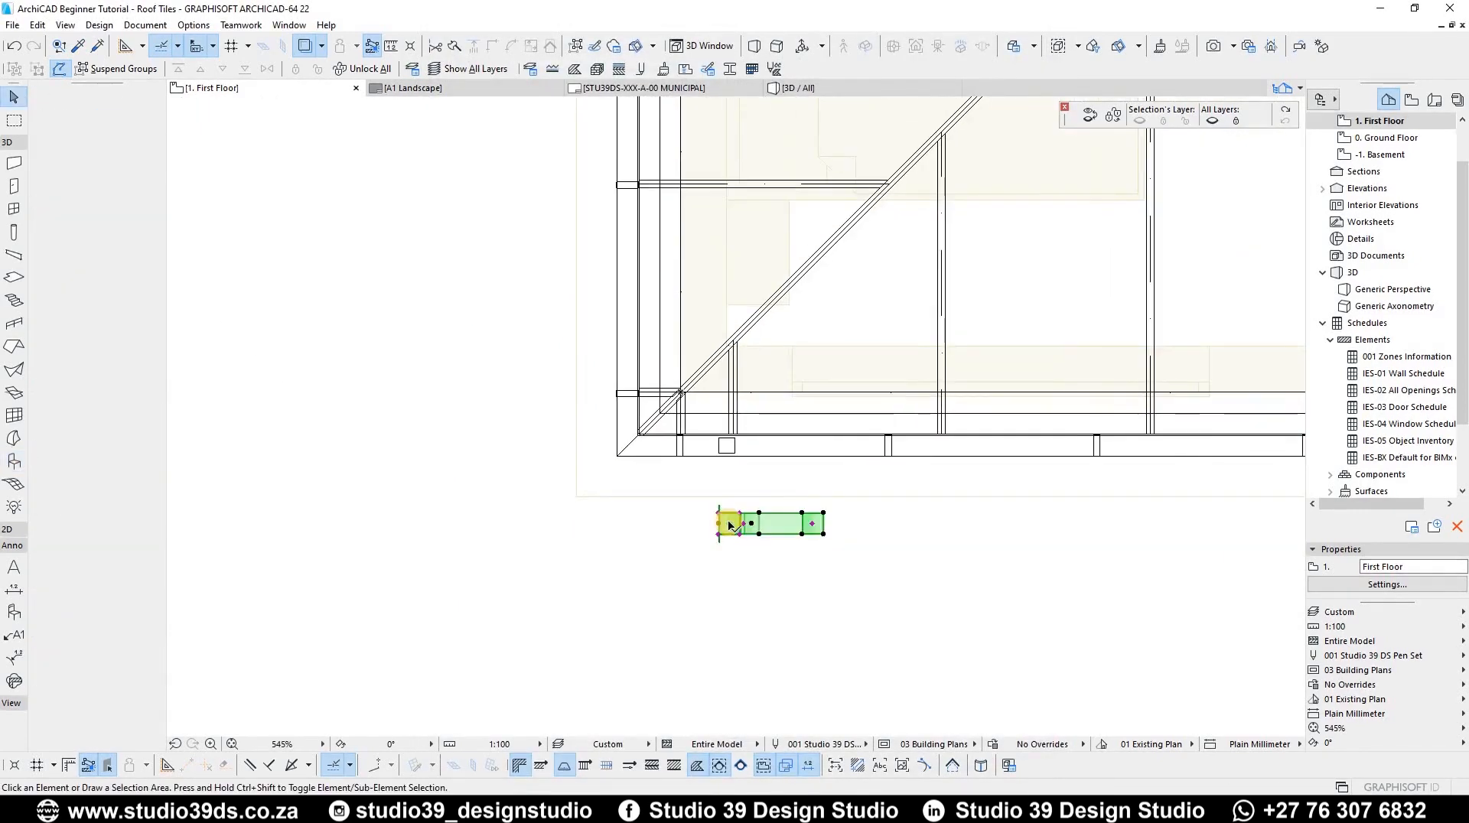
Step: Rotate the placed downspout by 90 degrees
{"action": "key", "text": "ctrl+e"}
{"action": "left_click", "coordinate": [731, 524]}
{"action": "left_click", "coordinate": [878, 525]}
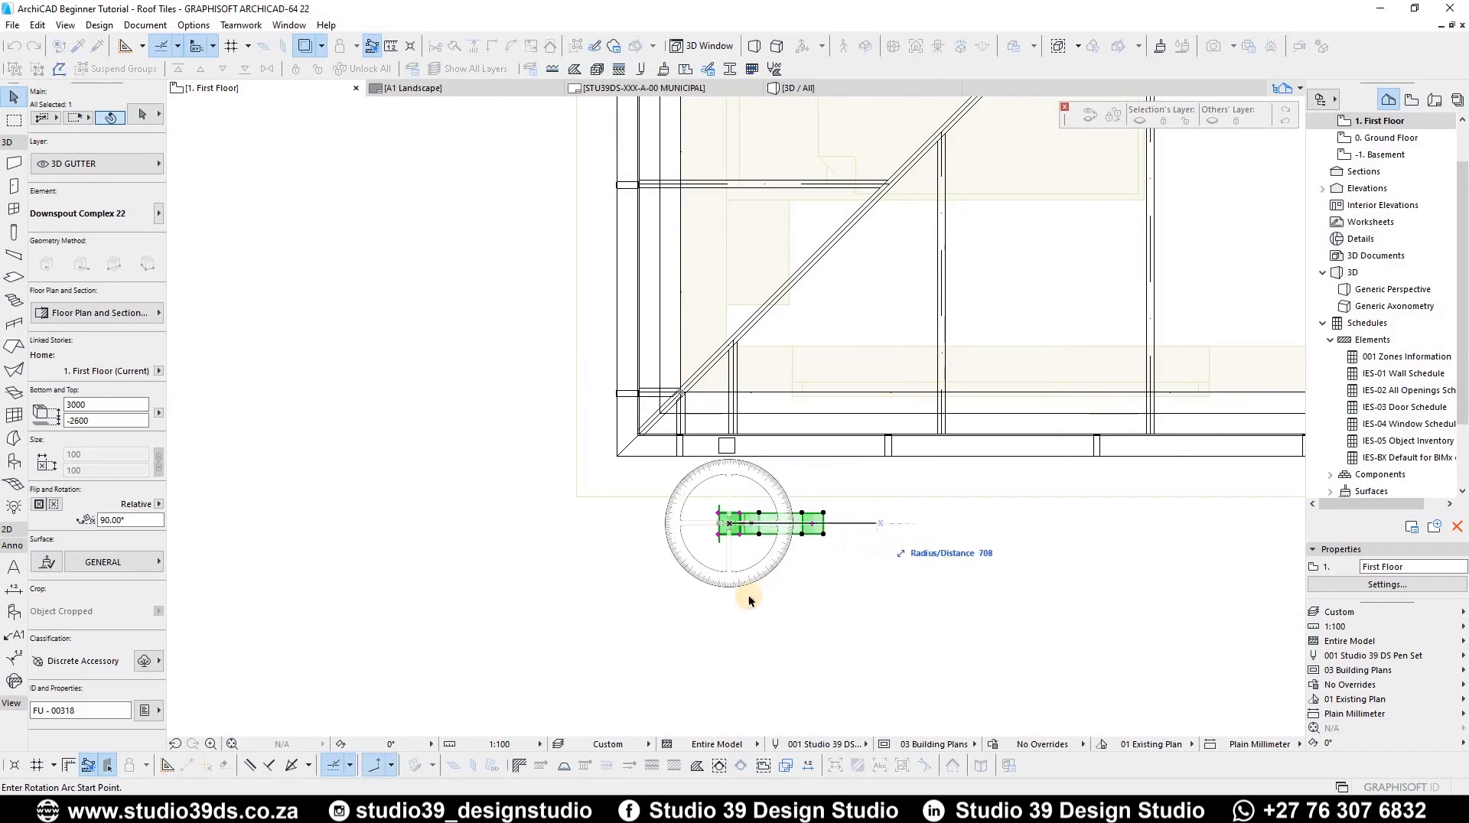
{"action": "left_click", "coordinate": [725, 525]}
Step: Move the downspout up toward the gutter's downspout hole at the eave
{"action": "scroll", "coordinate": [727, 520], "scroll_direction": "up", "scroll_amount": 2}
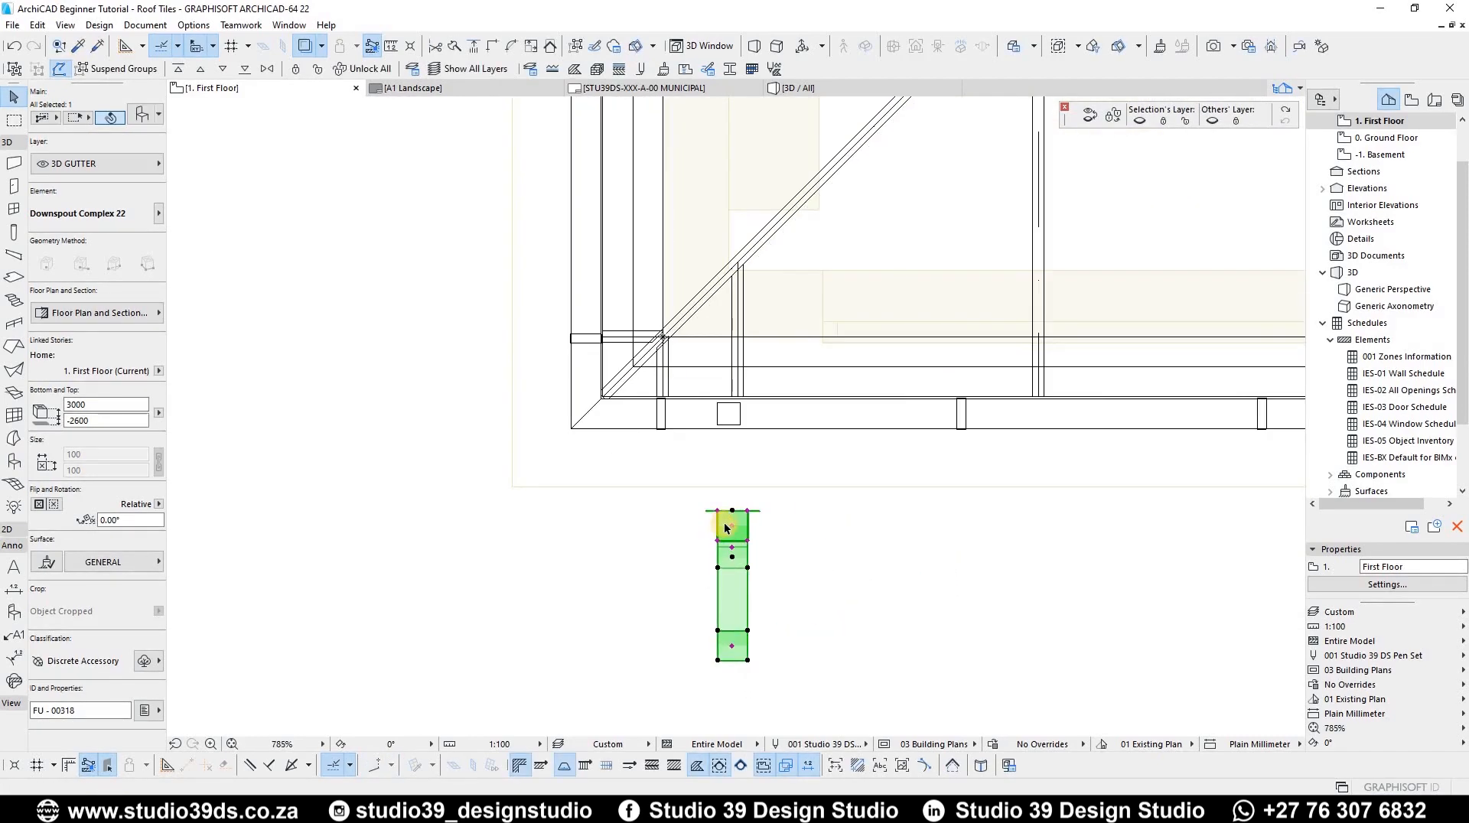
{"action": "key", "text": "ctrl+d"}
{"action": "left_click", "coordinate": [732, 525]}
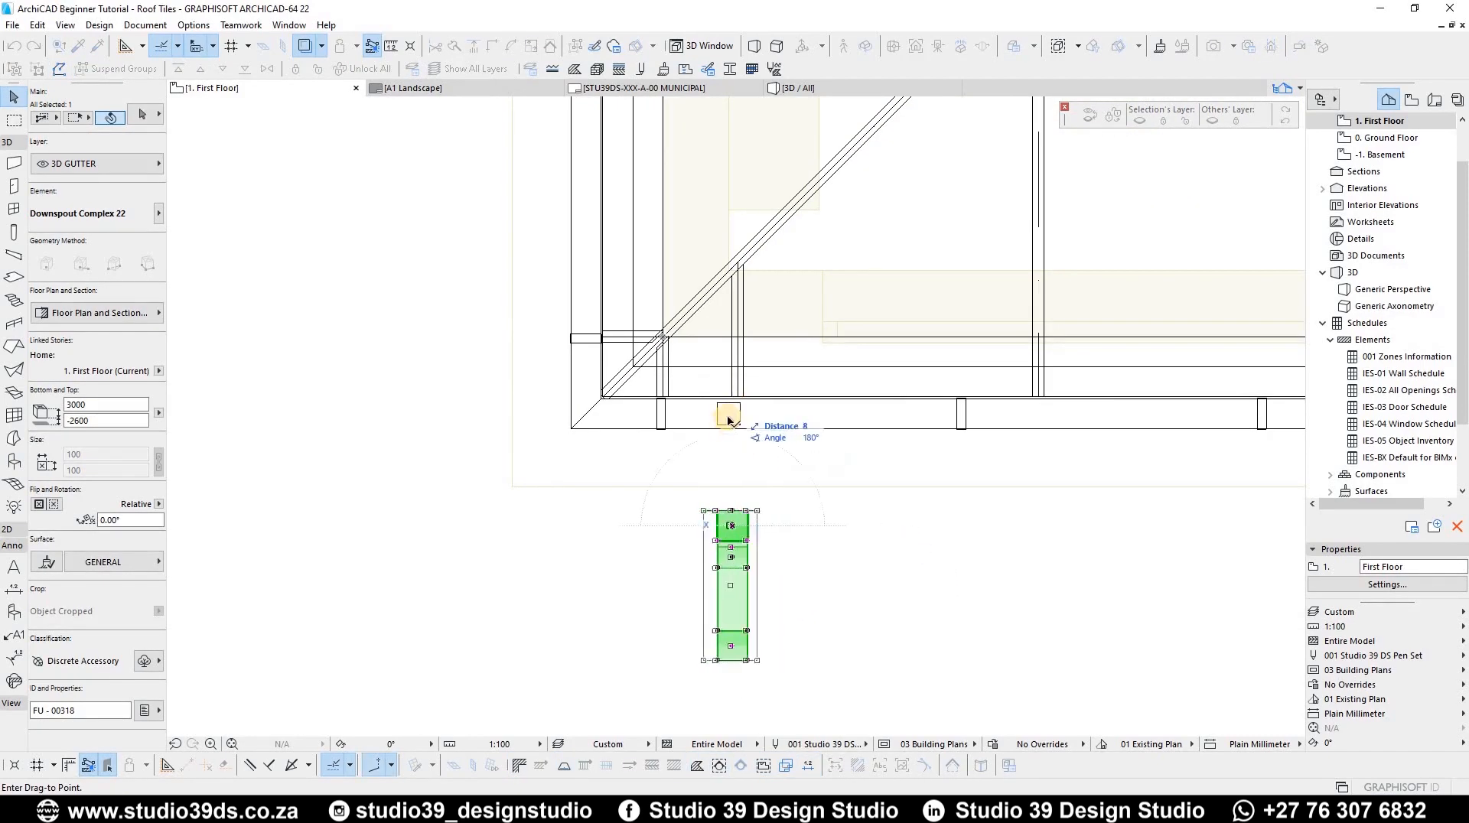
{"action": "left_click", "coordinate": [741, 419]}
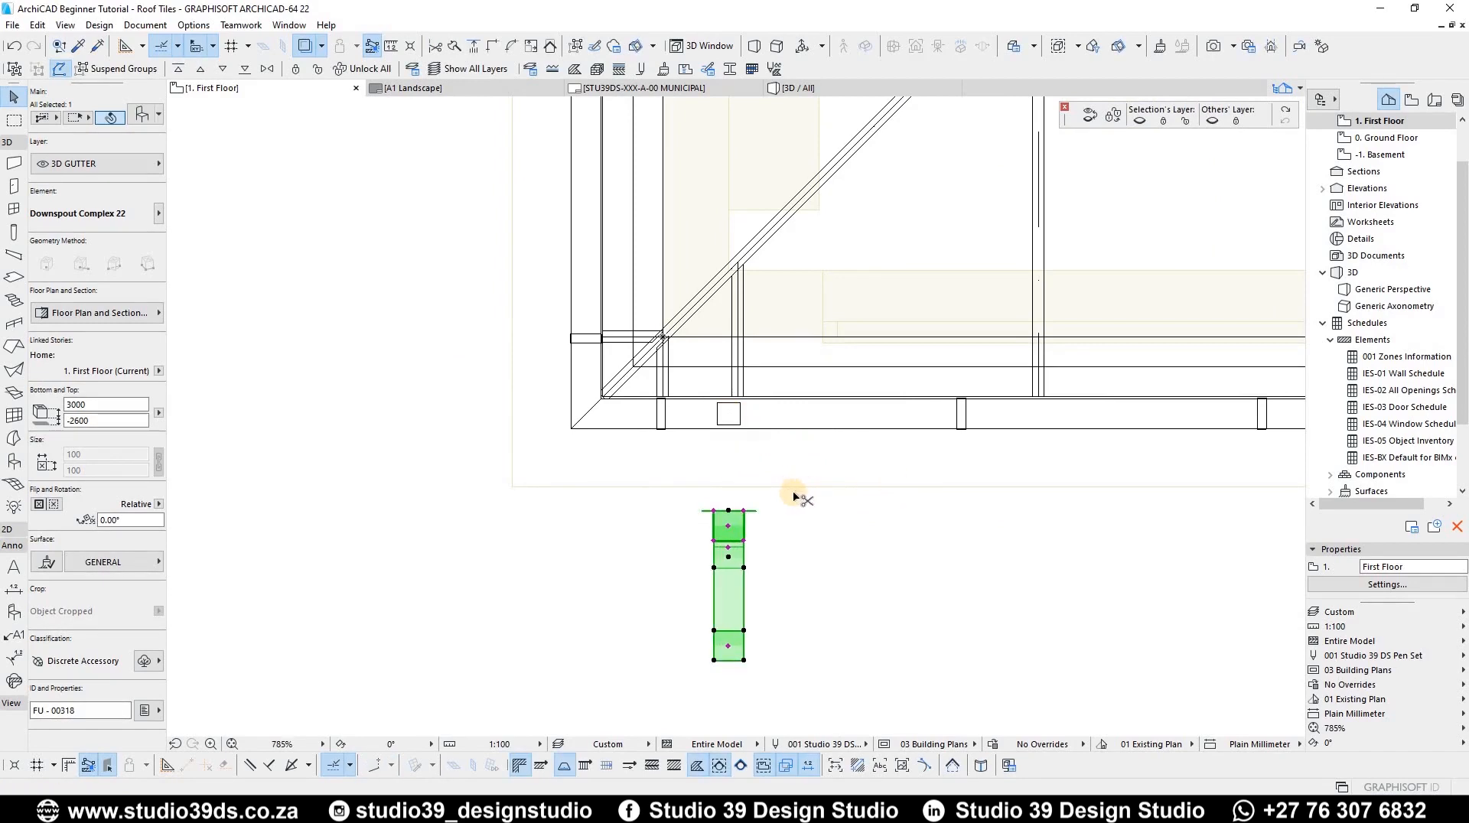
Step: Set the downspout's rectangular profile to 75 by 75 mm
{"action": "key", "text": "ctrl+t"}
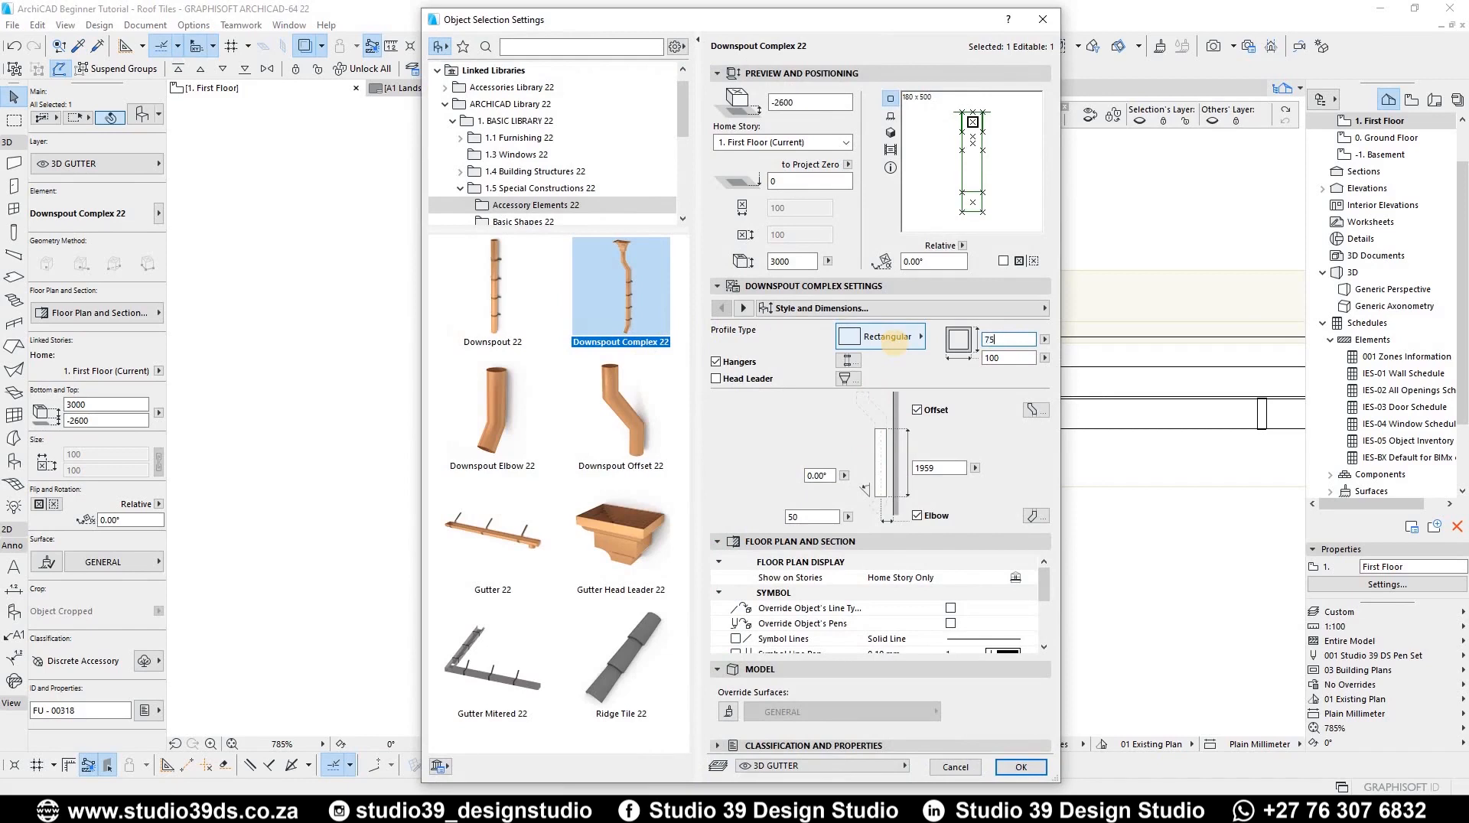
{"action": "key", "text": "Tab"}
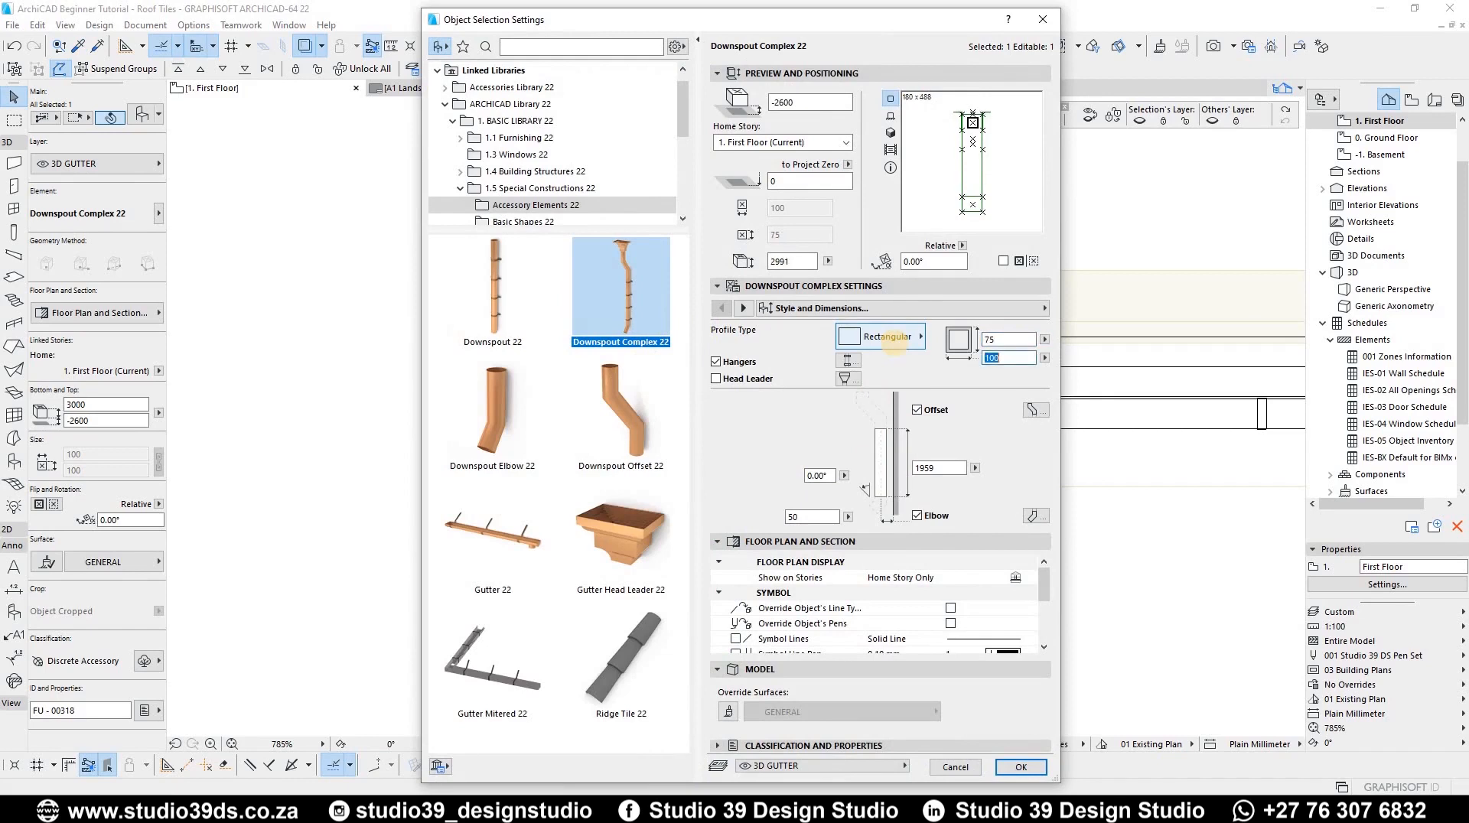
{"action": "key", "text": "Return"}
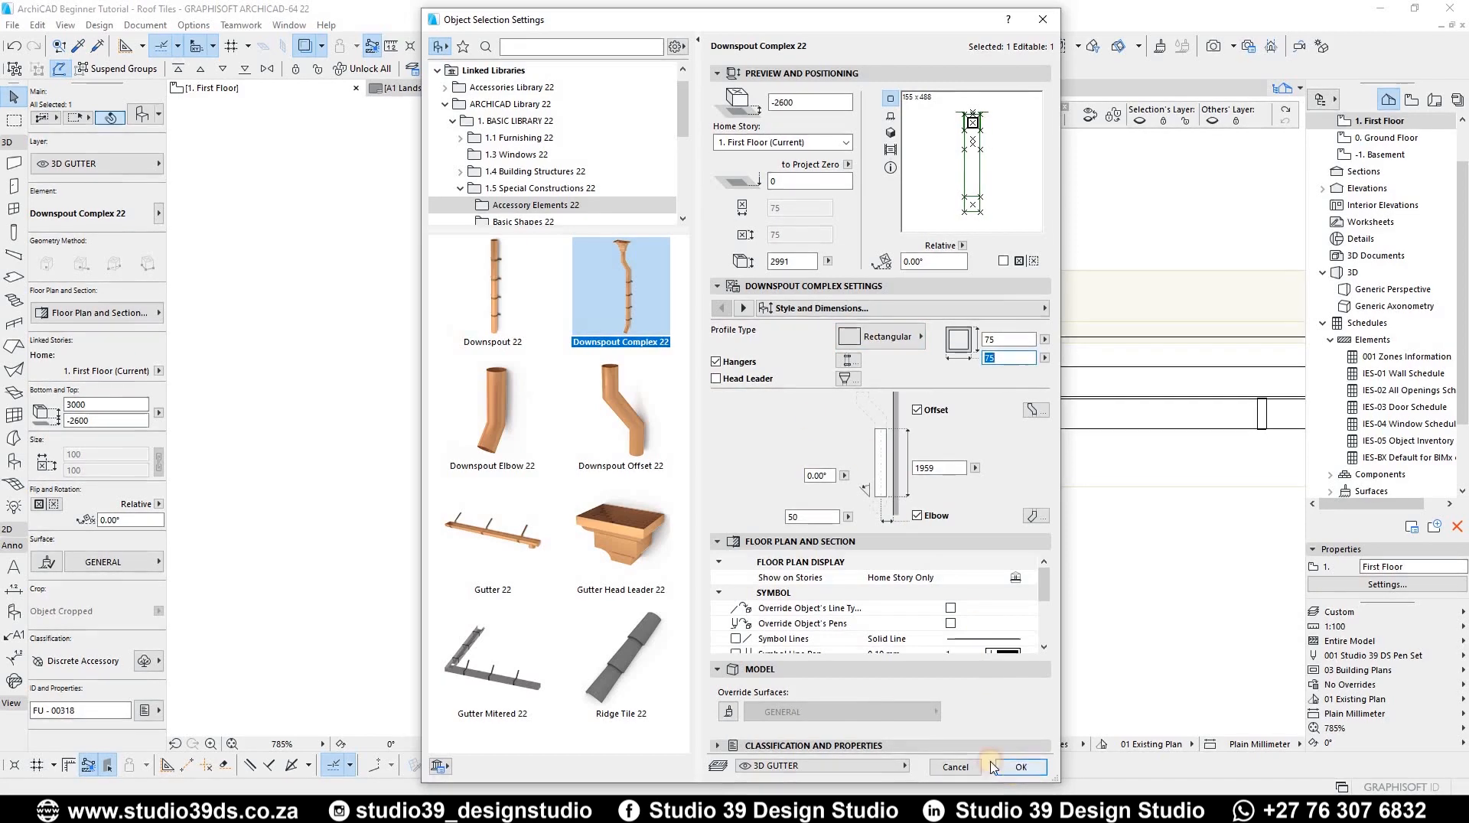
{"action": "left_click", "coordinate": [1018, 768]}
Step: Inspect the new downspout against the house in the 3D view
{"action": "scroll", "coordinate": [728, 519], "scroll_direction": "up", "scroll_amount": 3}
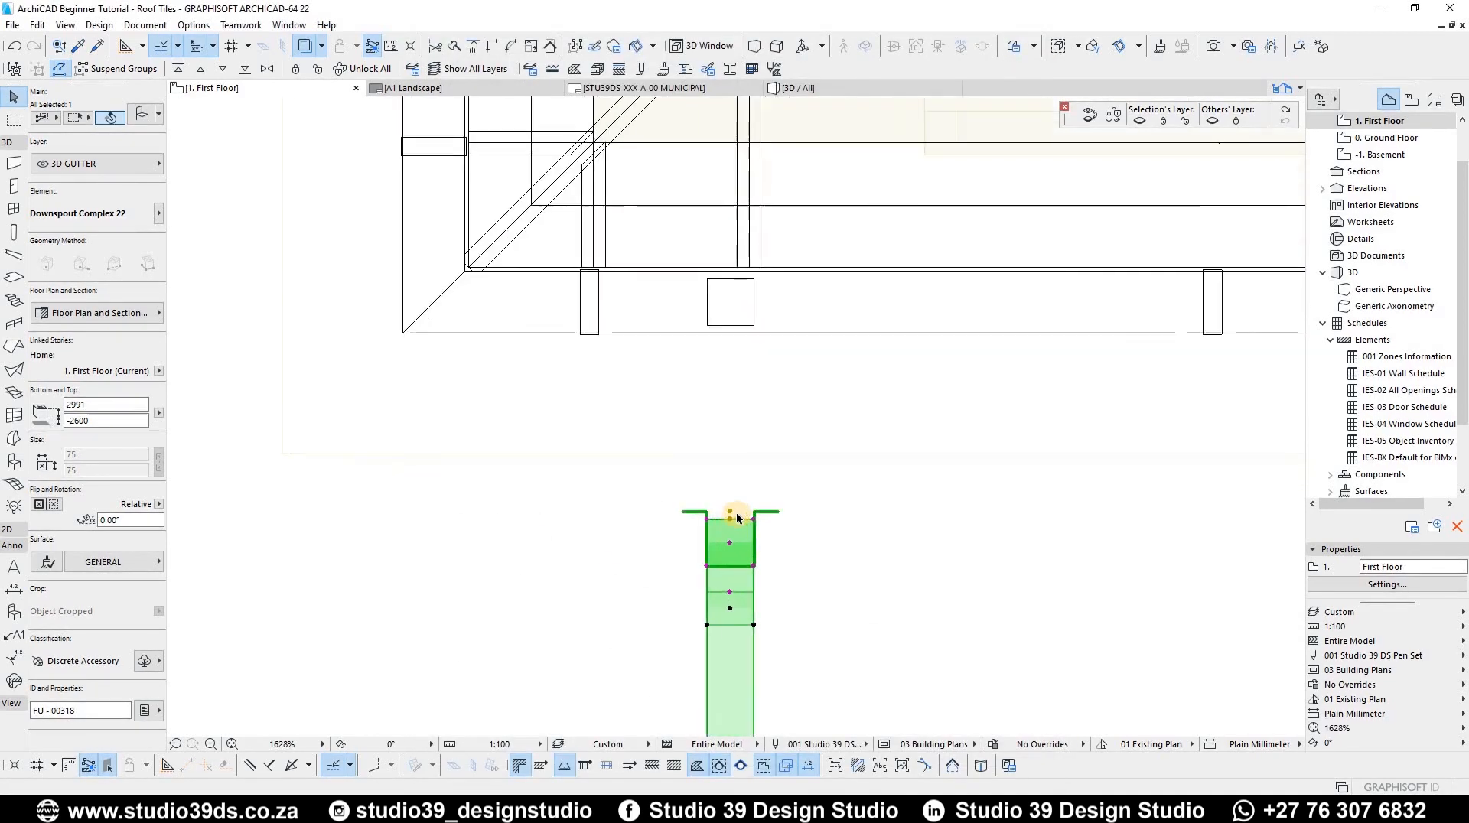
{"action": "key", "text": "F3"}
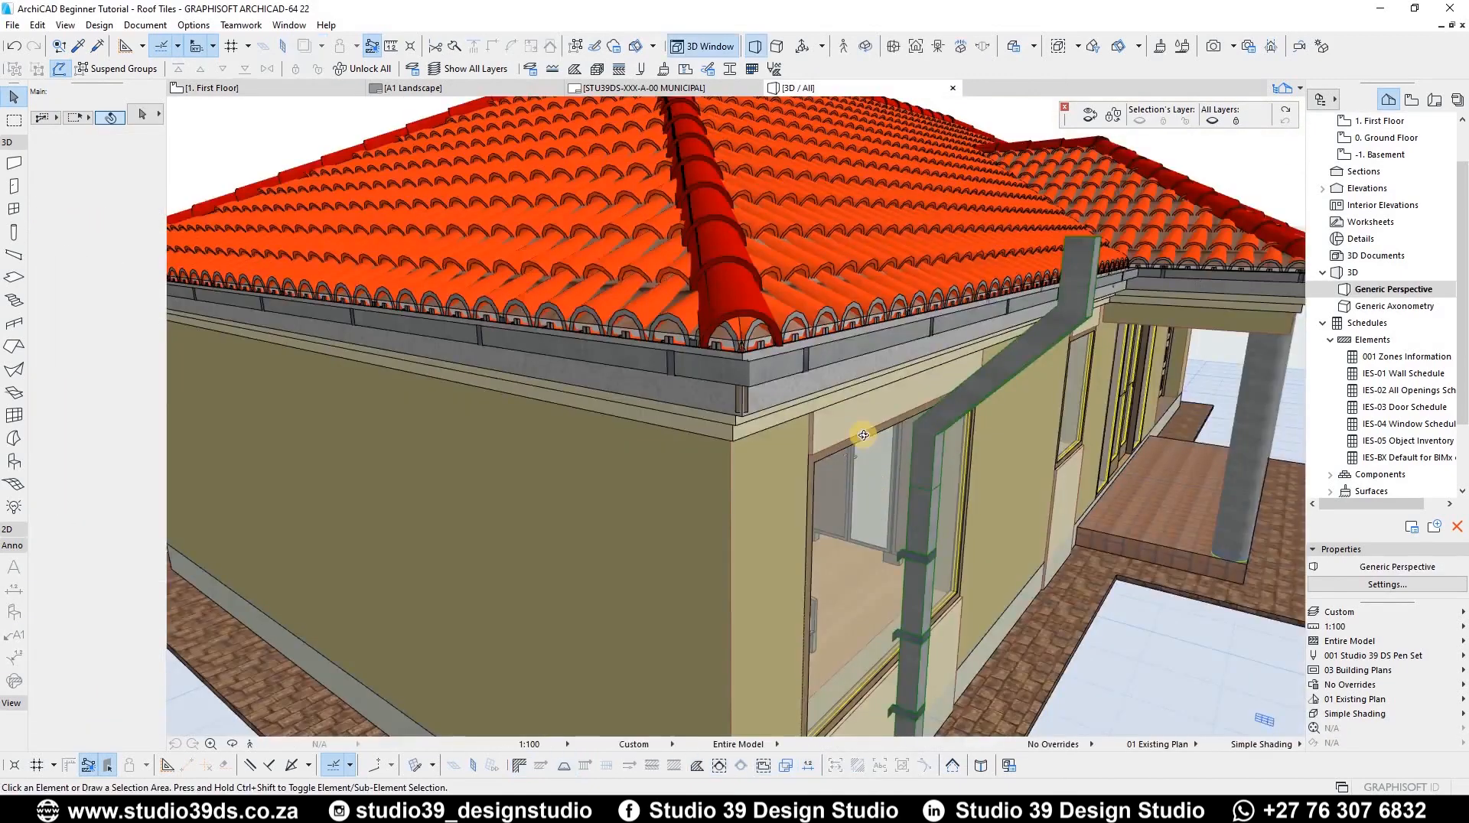
{"action": "middle_click_drag", "start_coordinate": [1002, 506], "coordinate": [728, 278], "text": "shift"}
{"action": "middle_click_drag", "start_coordinate": [695, 568], "coordinate": [755, 309], "text": "shift"}
{"action": "scroll", "coordinate": [775, 242], "scroll_direction": "up", "scroll_amount": 3}
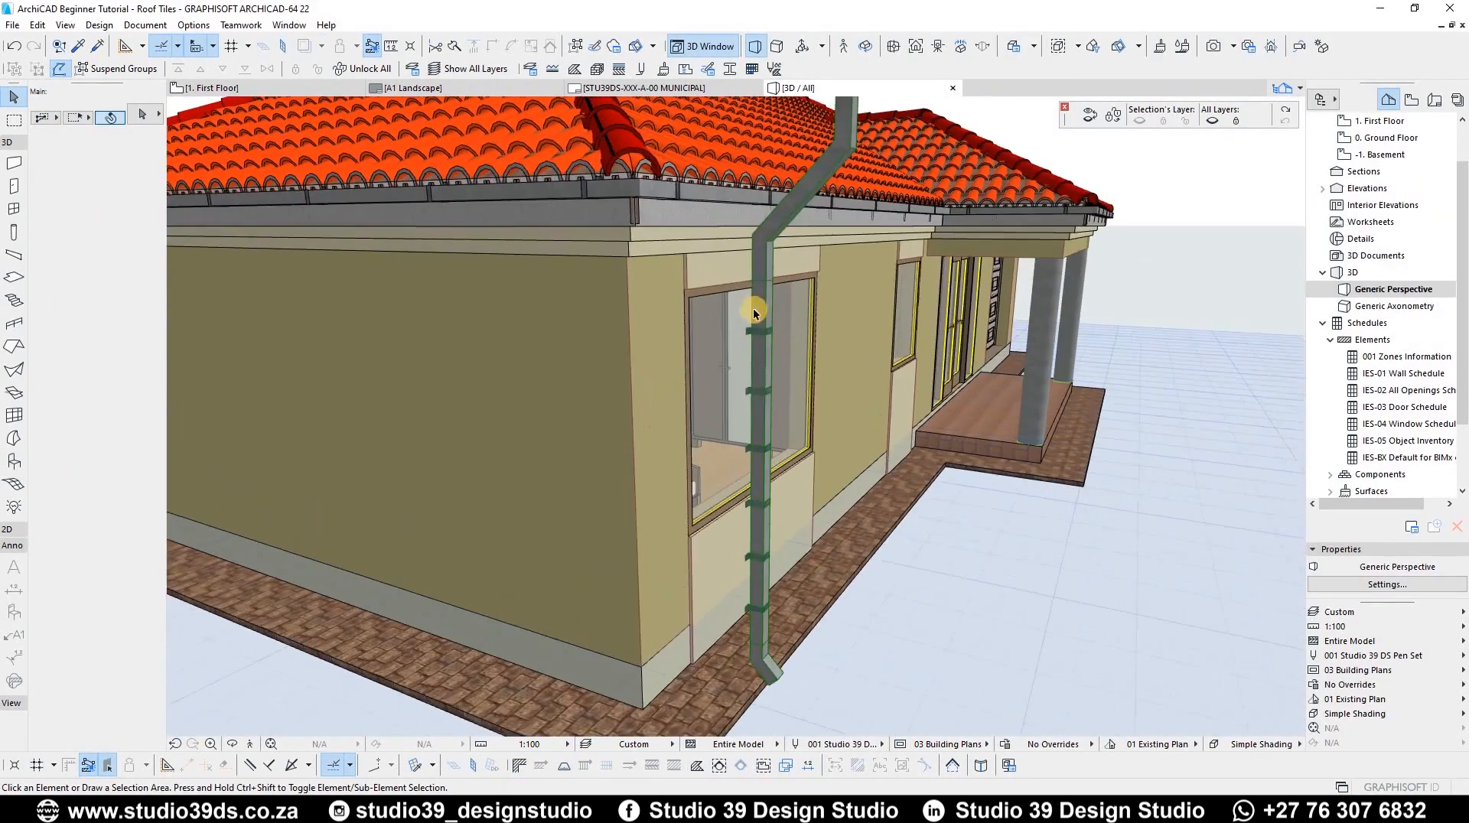
Step: Lower the top of the downspout so it meets the gutter in 3D
{"action": "left_click", "coordinate": [832, 182]}
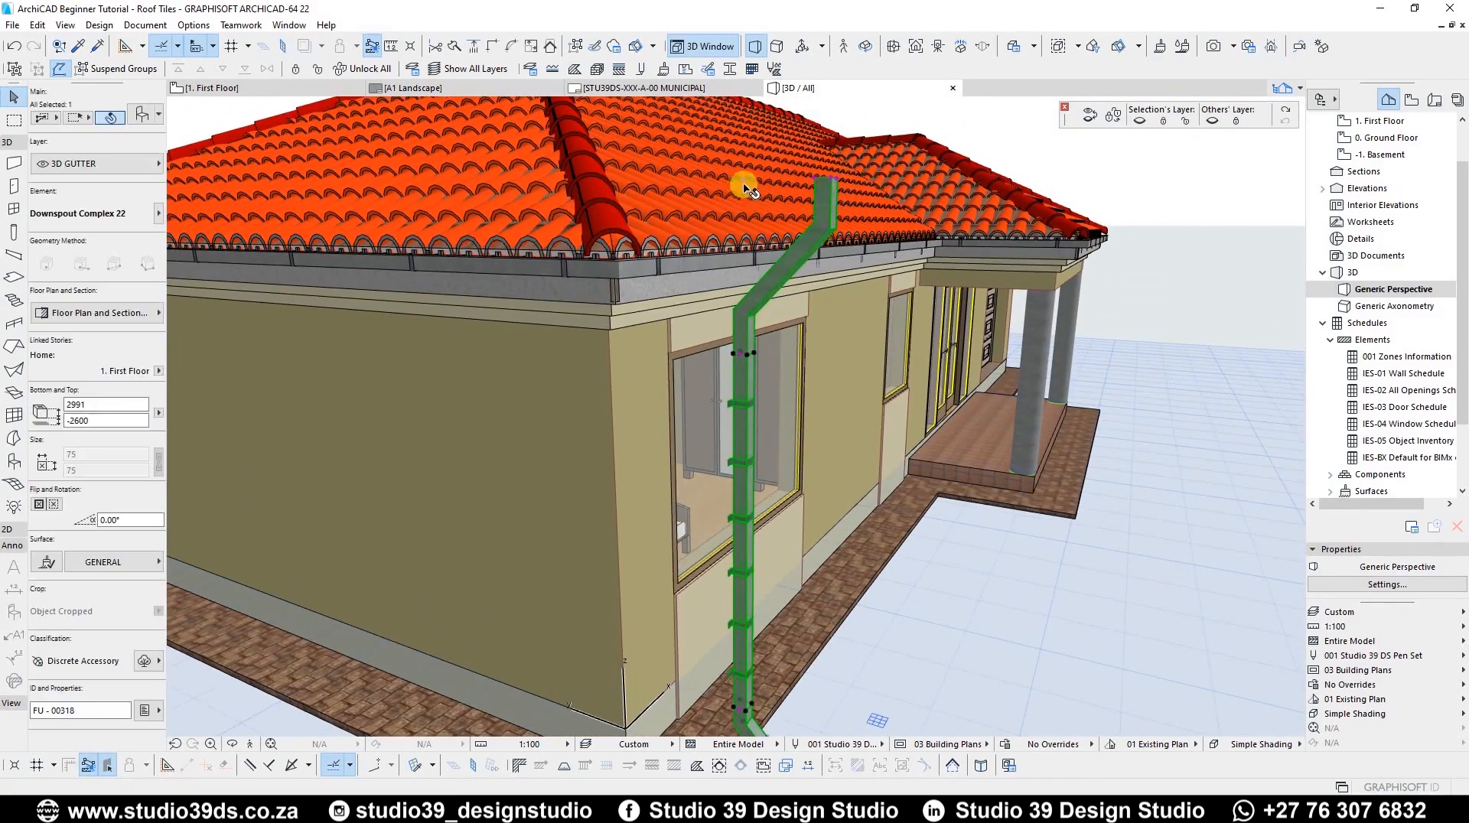
{"action": "middle_click_drag", "start_coordinate": [796, 263], "coordinate": [738, 196], "text": "shift"}
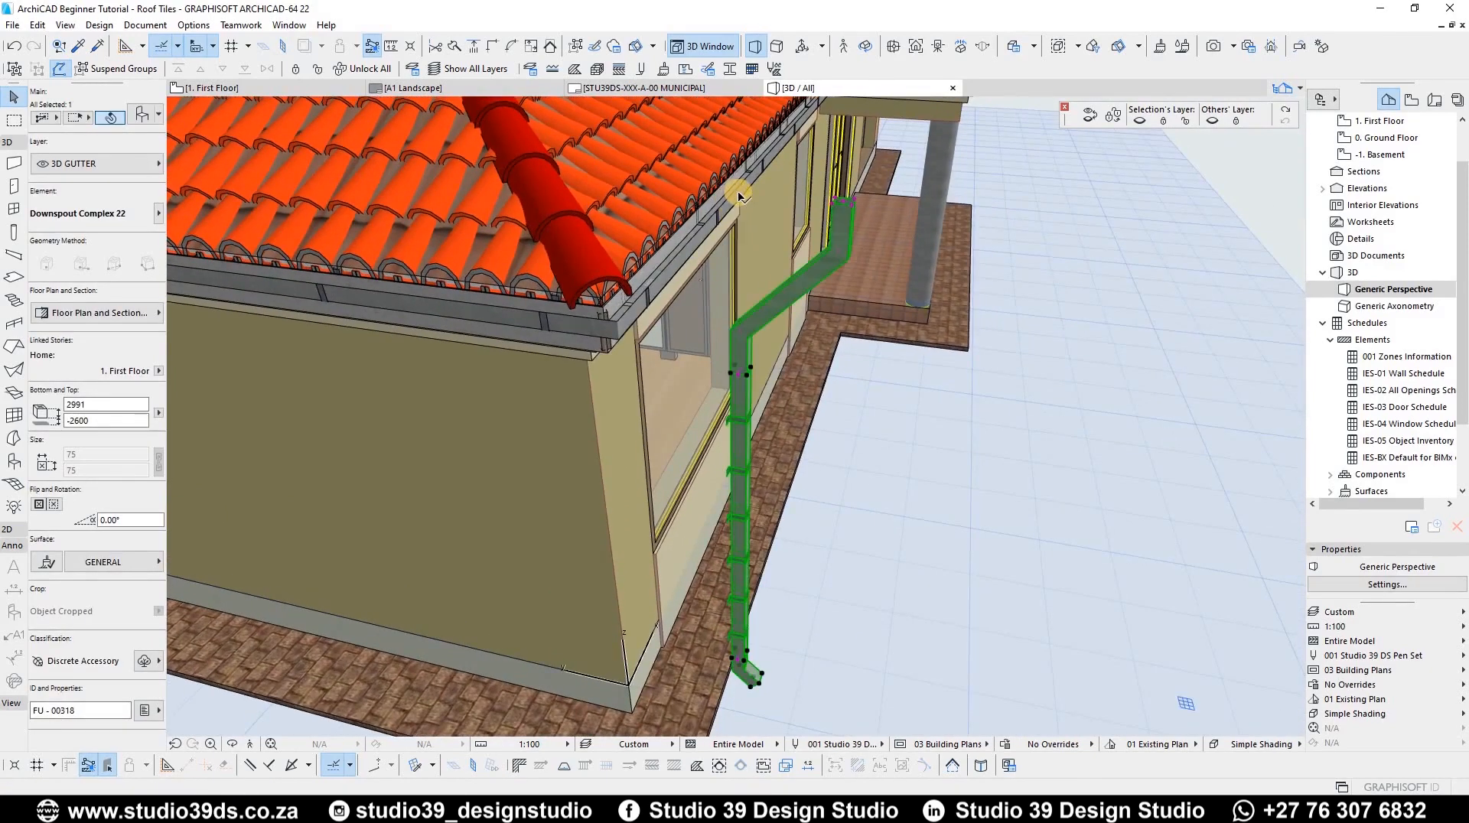
{"action": "left_click", "coordinate": [739, 193]}
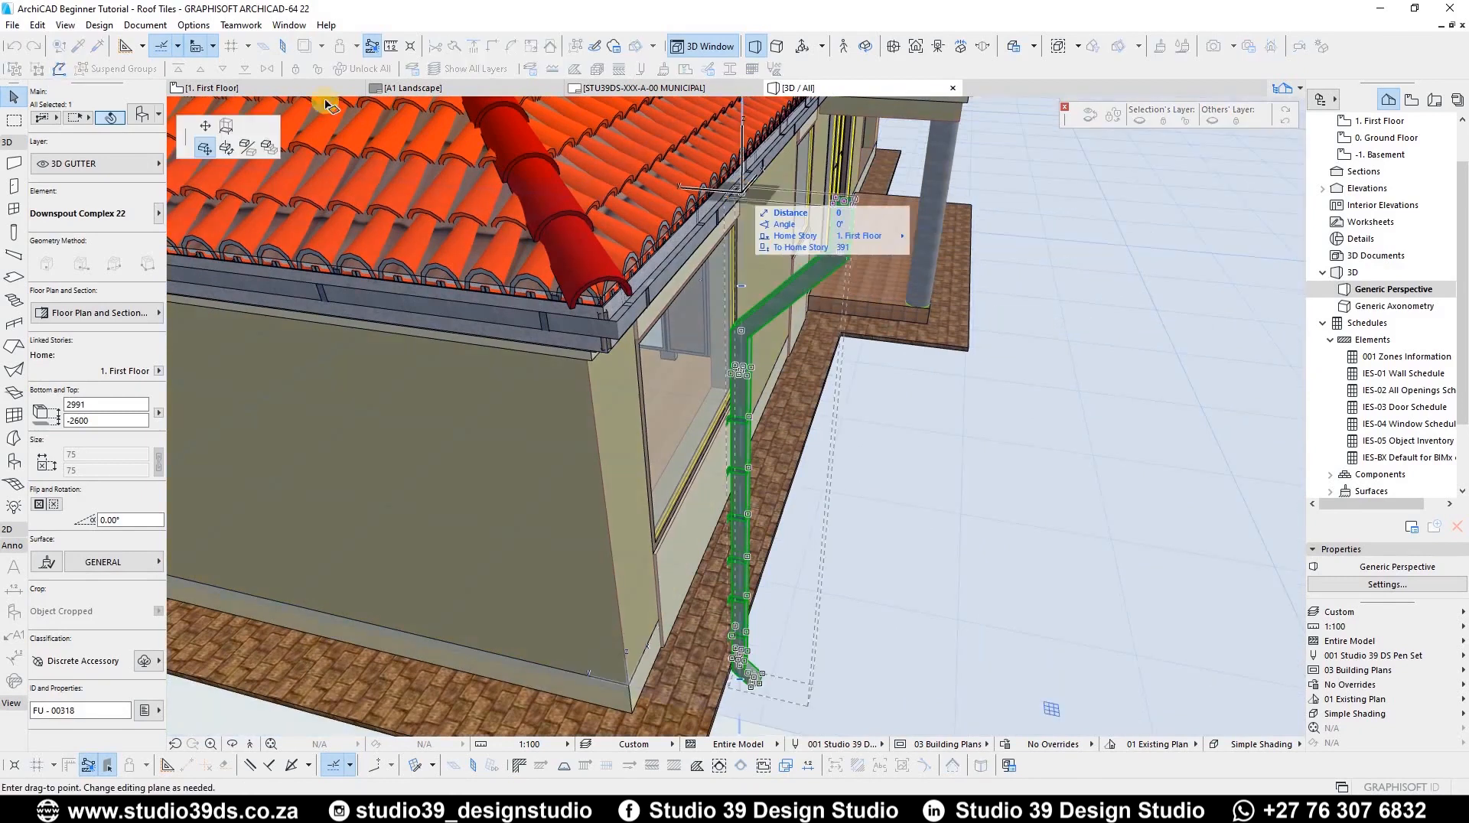
{"action": "left_click", "coordinate": [613, 259]}
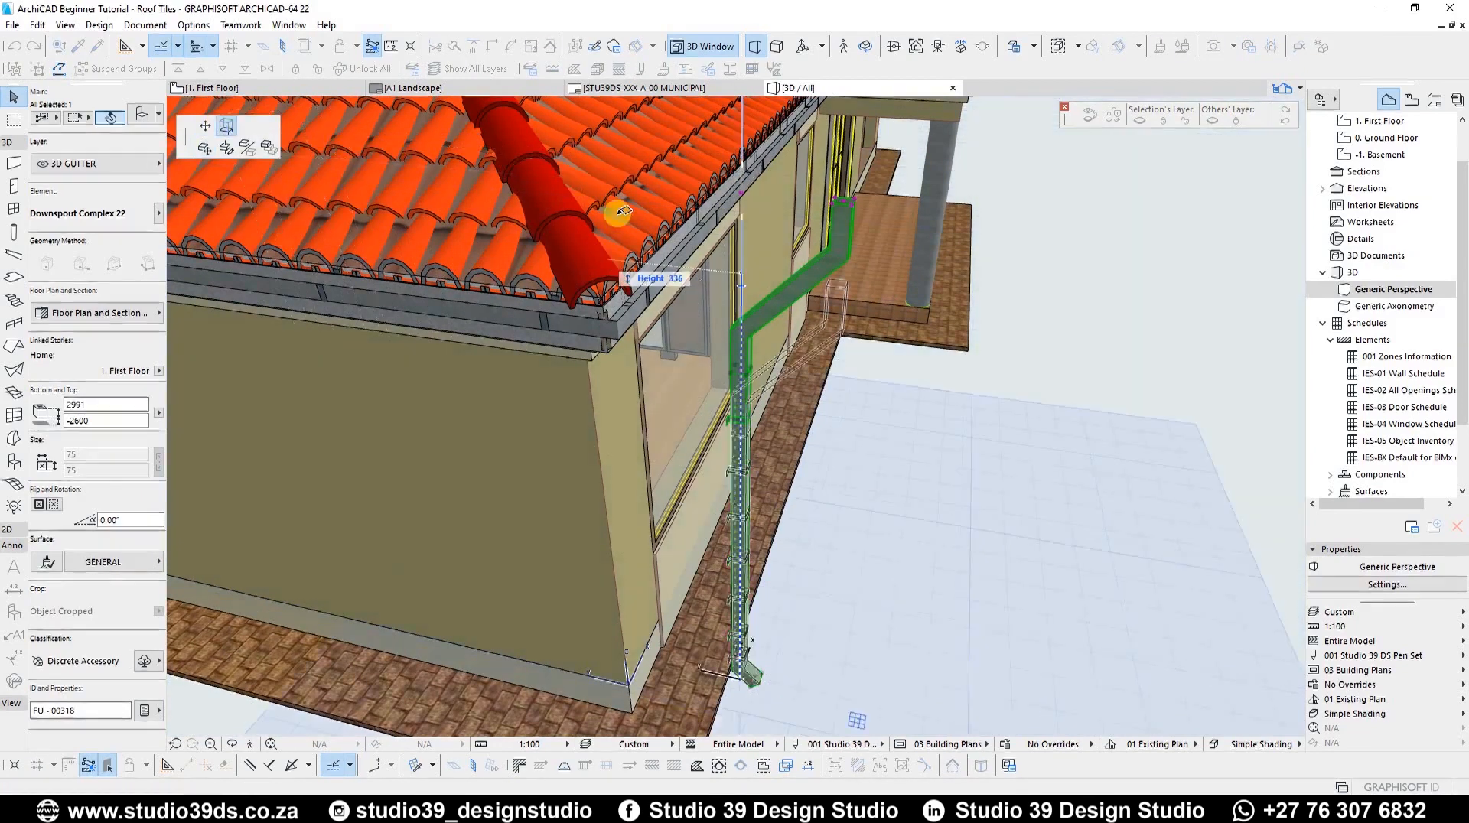
{"action": "middle_click_drag", "start_coordinate": [623, 157], "coordinate": [838, 572], "text": "shift"}
{"action": "left_click", "coordinate": [695, 325]}
{"action": "key", "text": "ctrl+d"}
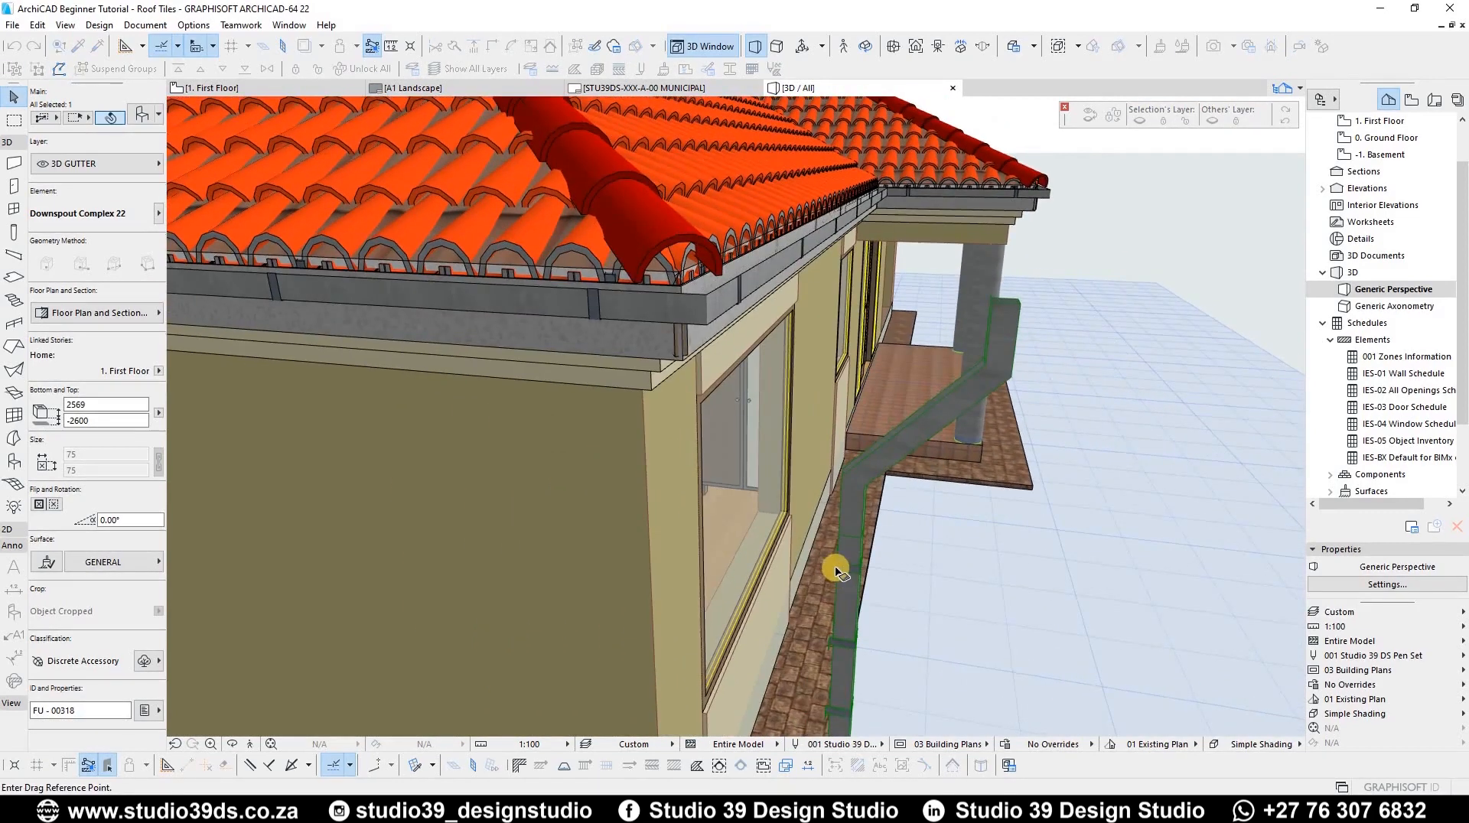
{"action": "middle_click_drag", "start_coordinate": [1011, 388], "coordinate": [1024, 443], "text": "shift"}
{"action": "left_click", "coordinate": [1024, 442]}
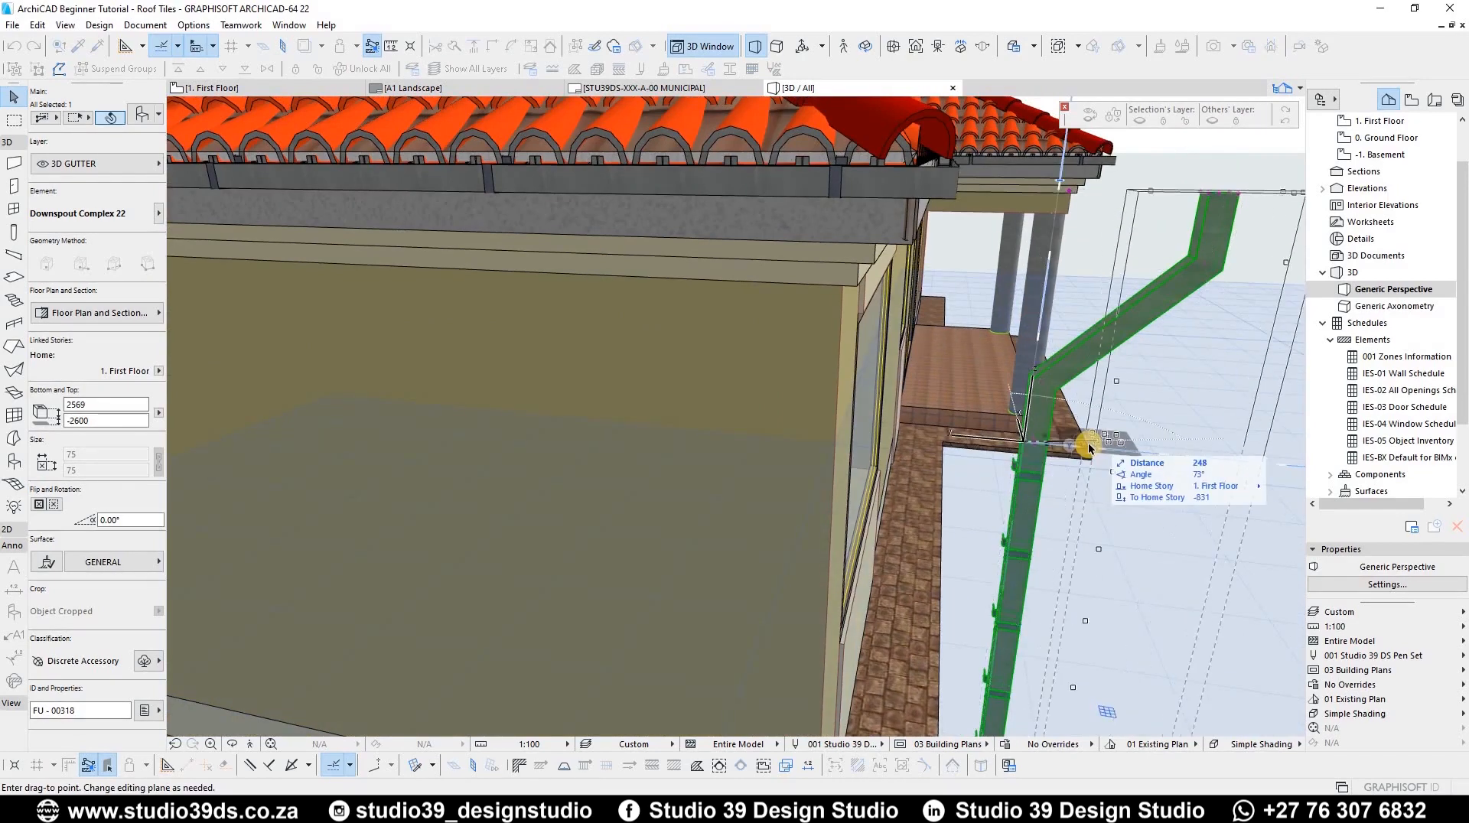
{"action": "key", "text": "Escape"}
Step: Move the downspout sideways so it sits against the house wall
{"action": "scroll", "coordinate": [1001, 383], "scroll_direction": "down", "scroll_amount": 3}
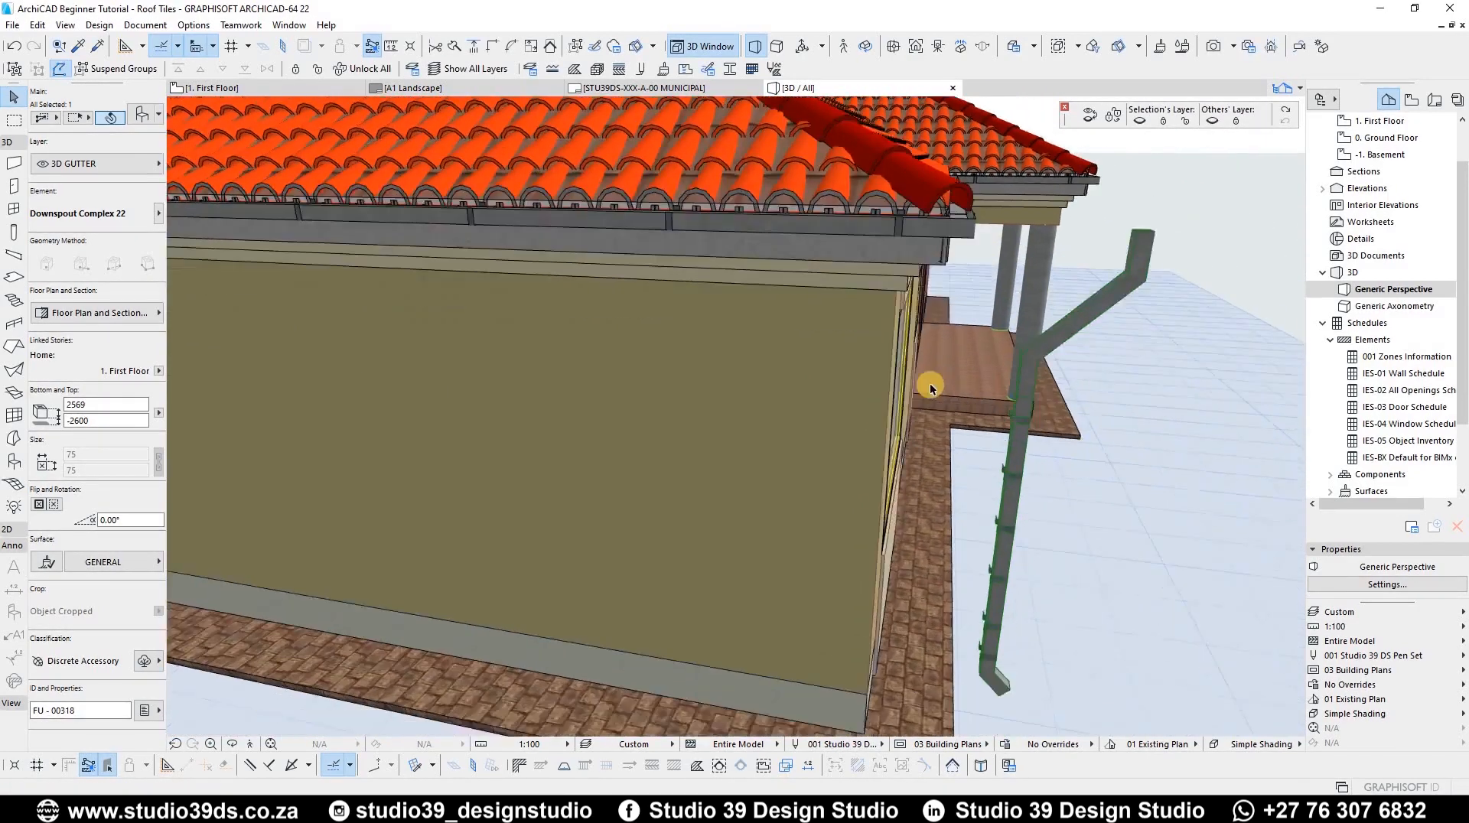
{"action": "middle_click_drag", "start_coordinate": [987, 664], "coordinate": [903, 371]}
{"action": "middle_click_drag", "start_coordinate": [1102, 392], "coordinate": [953, 339], "text": "shift"}
{"action": "scroll", "coordinate": [893, 291], "scroll_direction": "up", "scroll_amount": 6}
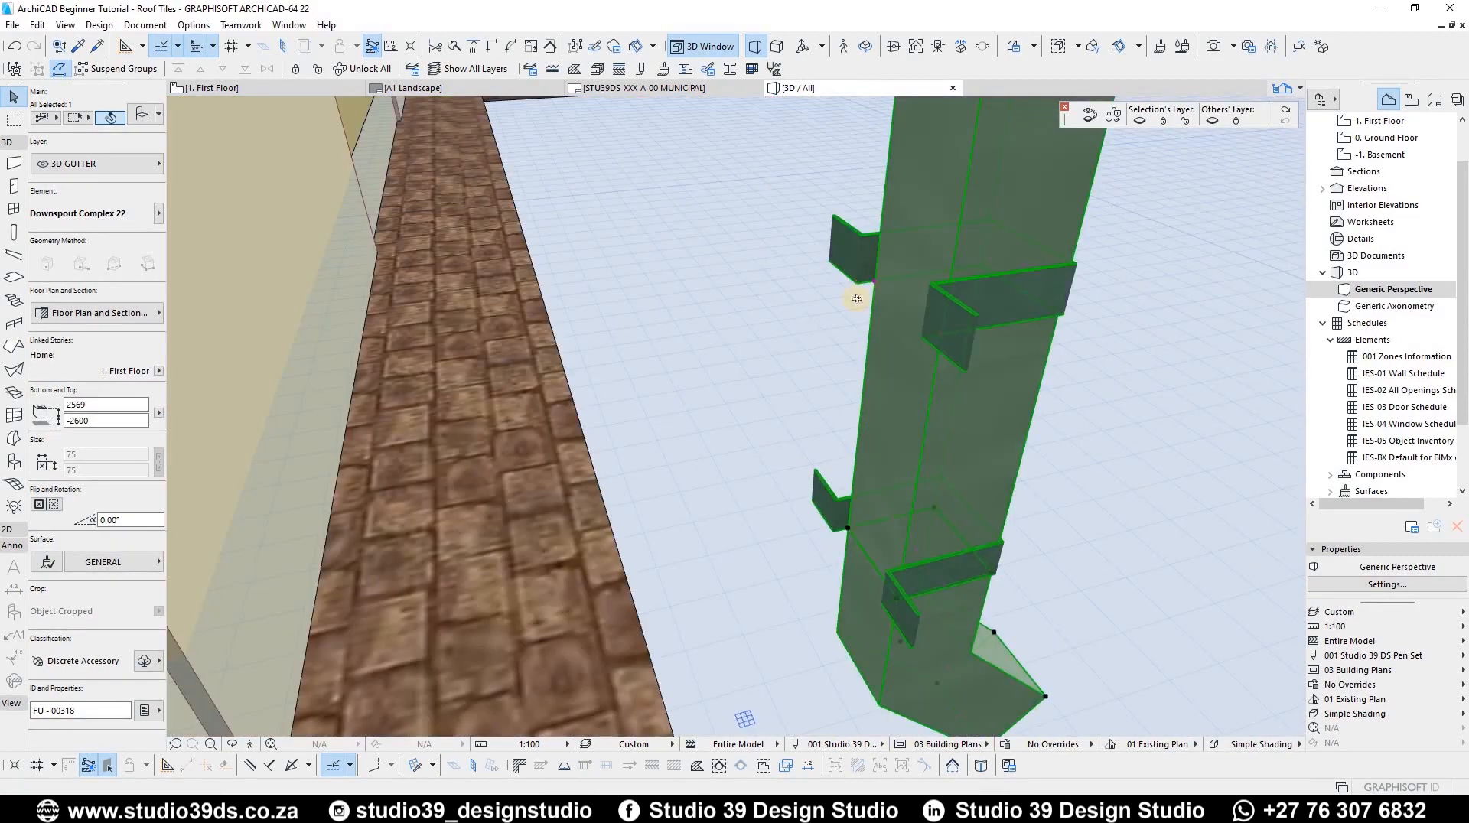
{"action": "middle_click_drag", "start_coordinate": [857, 299], "coordinate": [817, 285], "text": "shift"}
{"action": "scroll", "coordinate": [809, 333], "scroll_direction": "down", "scroll_amount": 5}
{"action": "scroll", "coordinate": [803, 306], "scroll_direction": "up", "scroll_amount": 6}
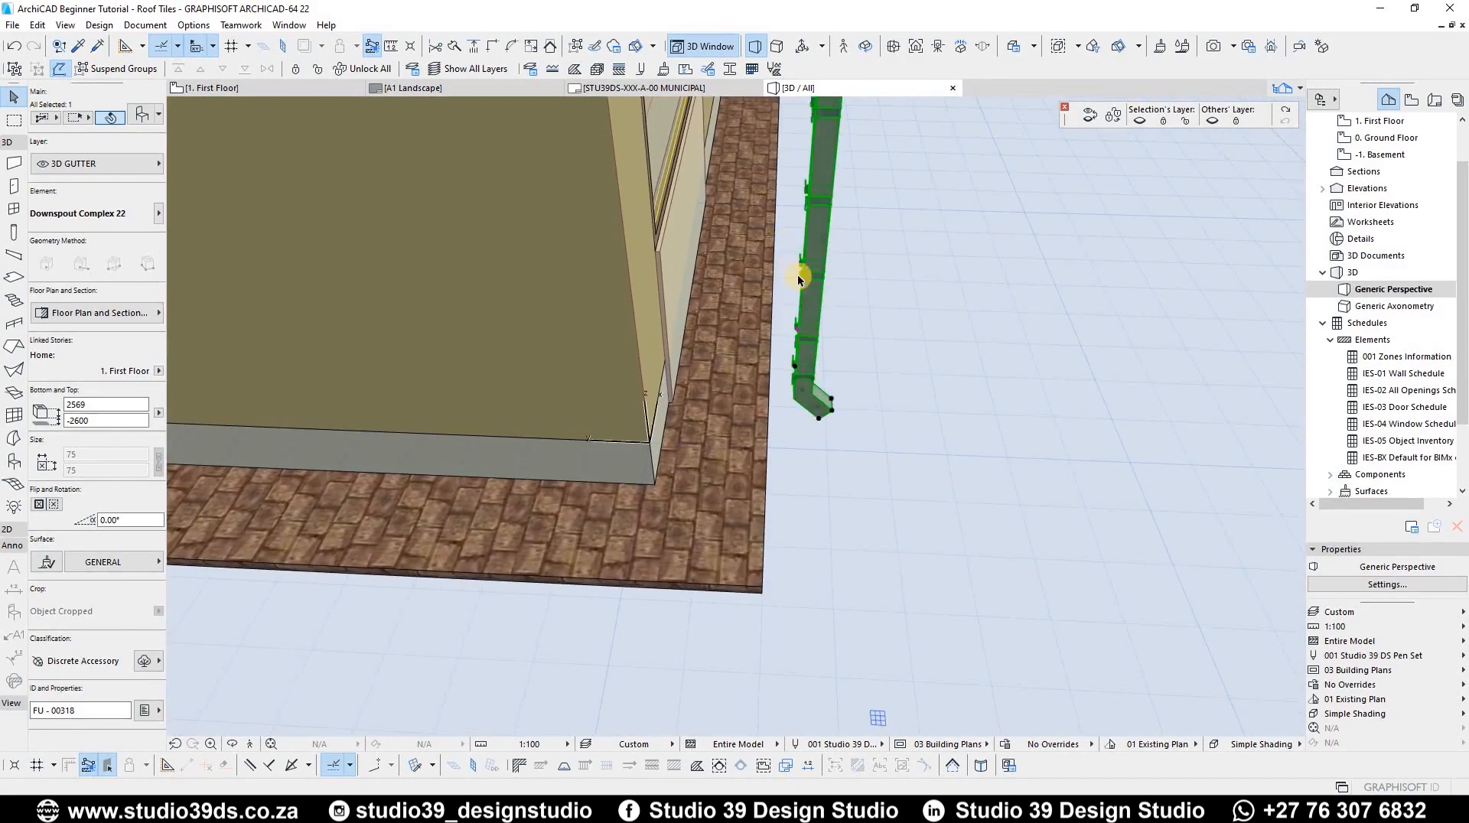
{"action": "scroll", "coordinate": [850, 459], "scroll_direction": "down", "scroll_amount": 5}
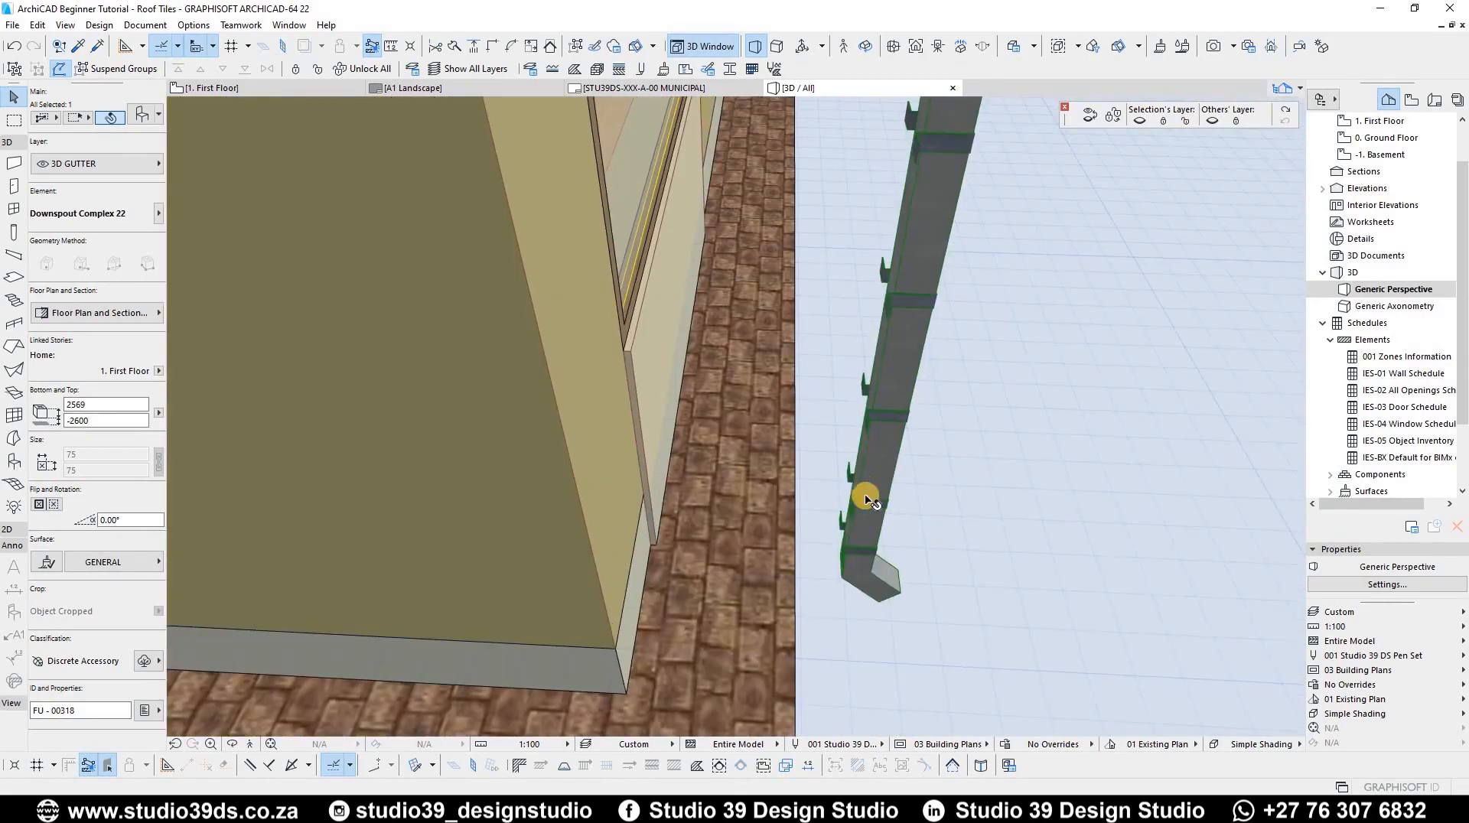
{"action": "left_click", "coordinate": [853, 484]}
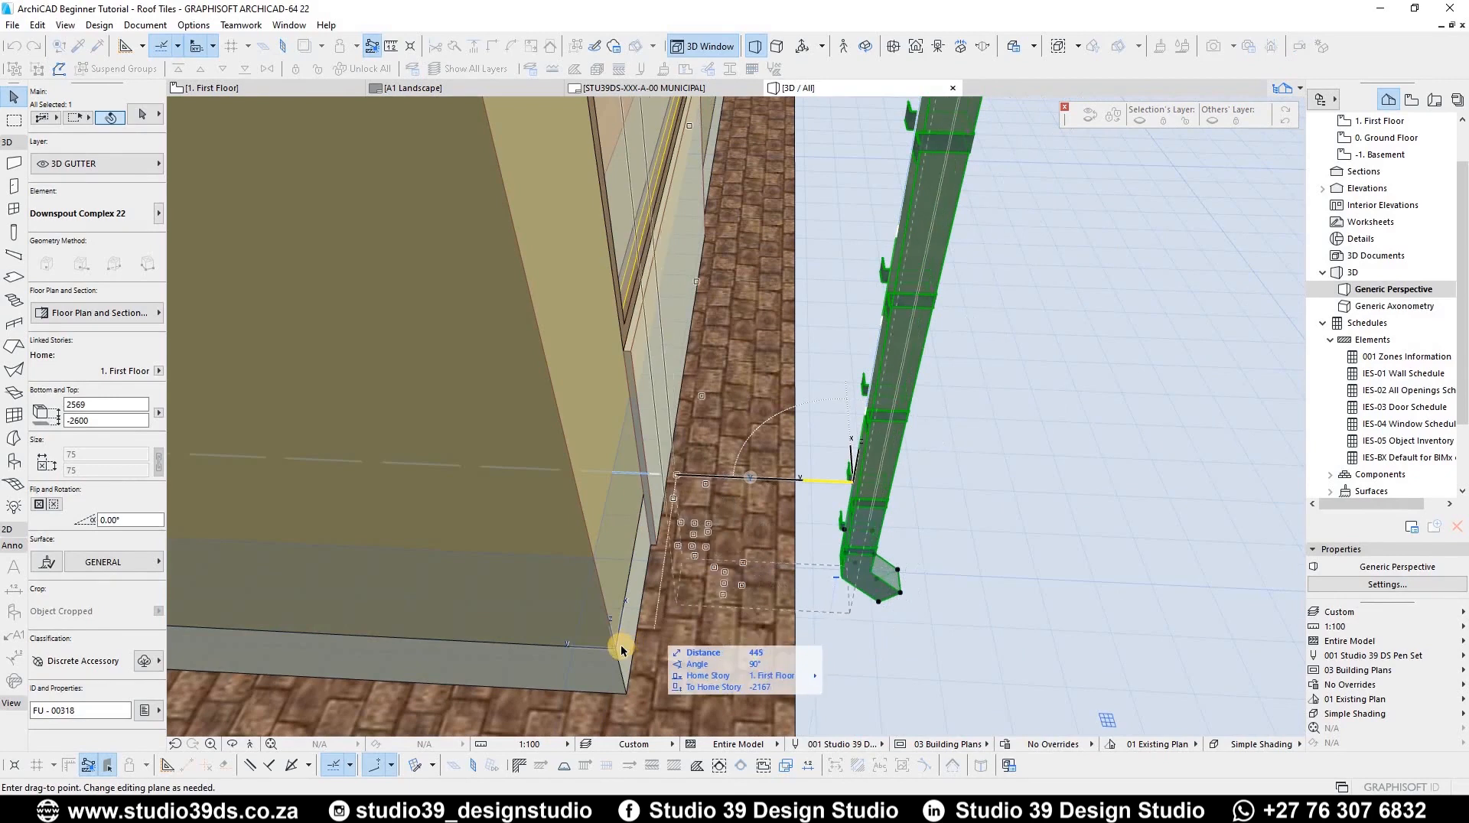
{"action": "left_click", "coordinate": [664, 570]}
Step: Examine the downspout and its fit against the wall up close in 3D
{"action": "scroll", "coordinate": [568, 453], "scroll_direction": "down", "scroll_amount": 3}
{"action": "scroll", "coordinate": [656, 436], "scroll_direction": "up", "scroll_amount": 6}
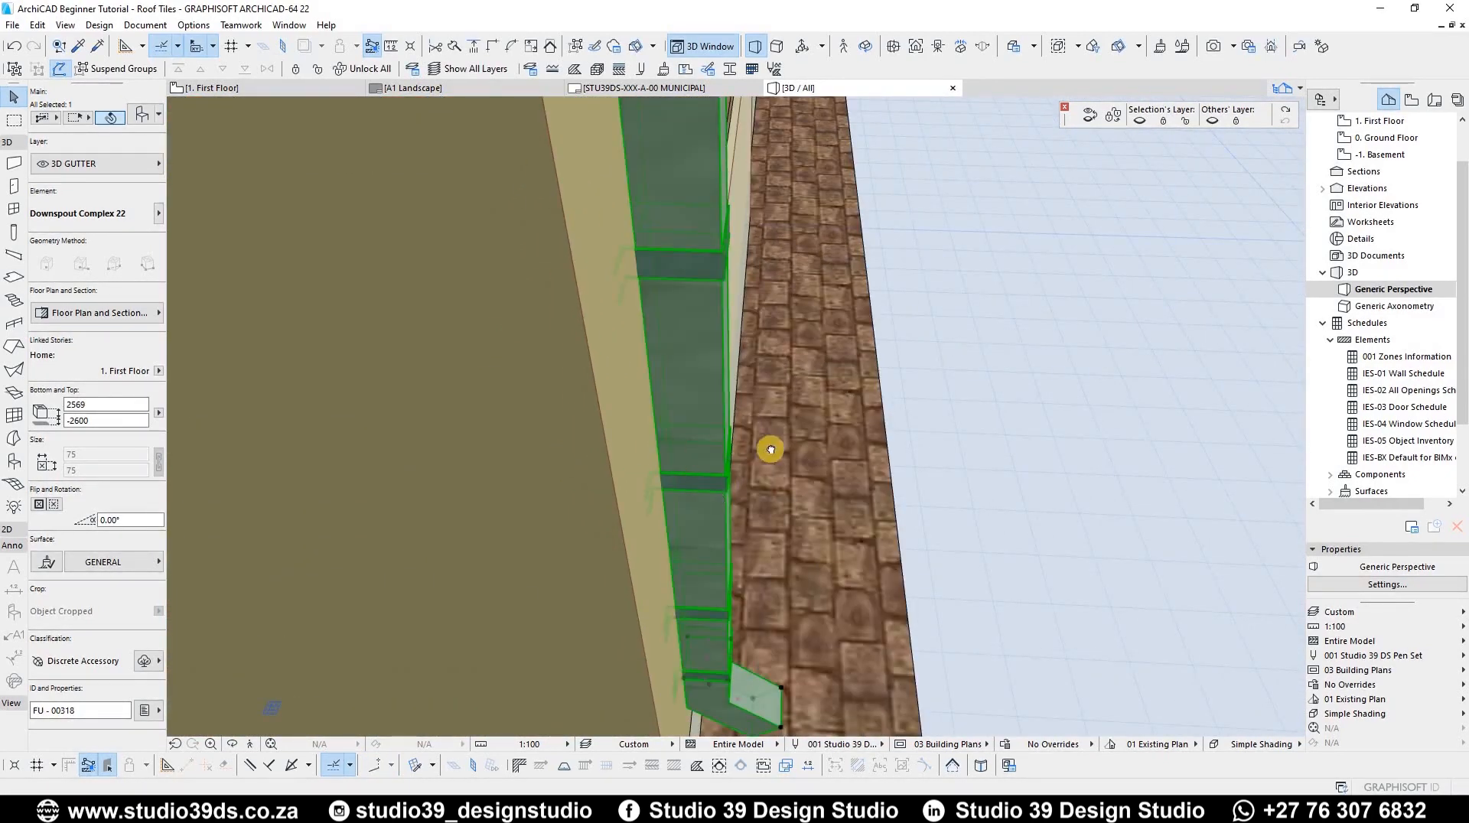
{"action": "scroll", "coordinate": [770, 450], "scroll_direction": "down", "scroll_amount": 5}
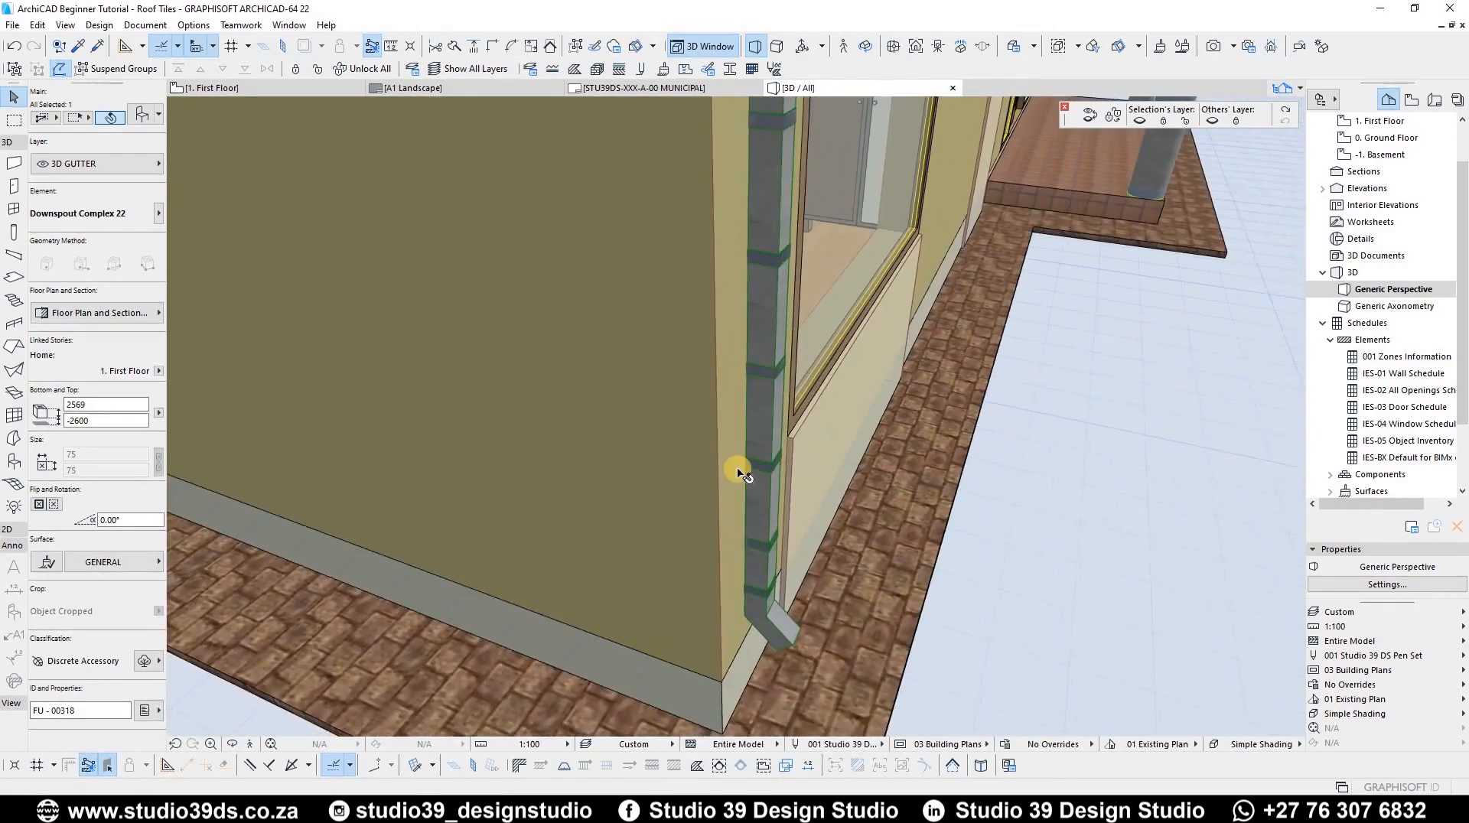
{"action": "scroll", "coordinate": [613, 452], "scroll_direction": "up", "scroll_amount": 5}
{"action": "scroll", "coordinate": [413, 491], "scroll_direction": "down", "scroll_amount": 3}
{"action": "middle_click_drag", "start_coordinate": [410, 492], "coordinate": [594, 444]}
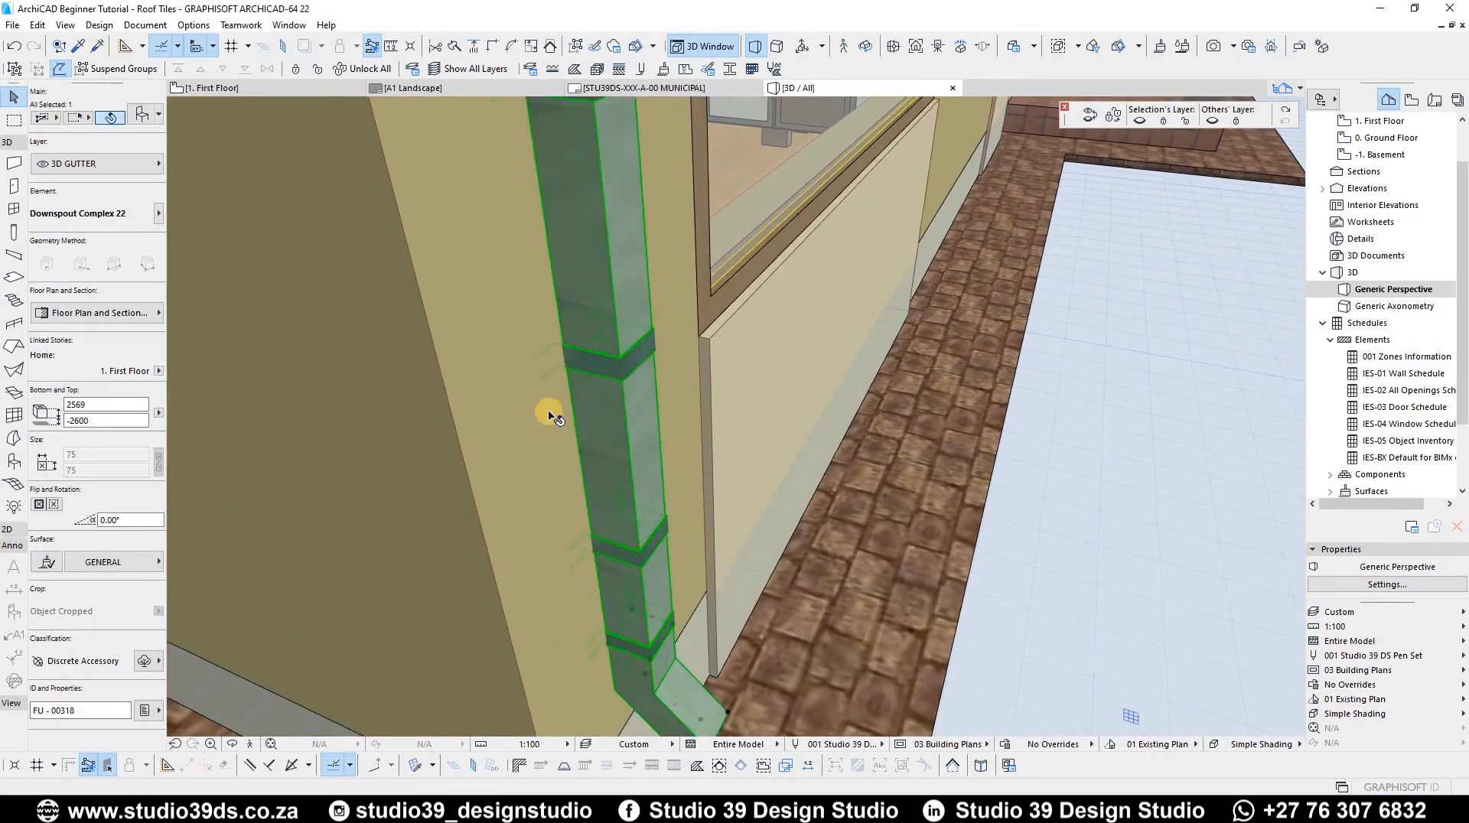
{"action": "scroll", "coordinate": [553, 417], "scroll_direction": "up", "scroll_amount": 1}
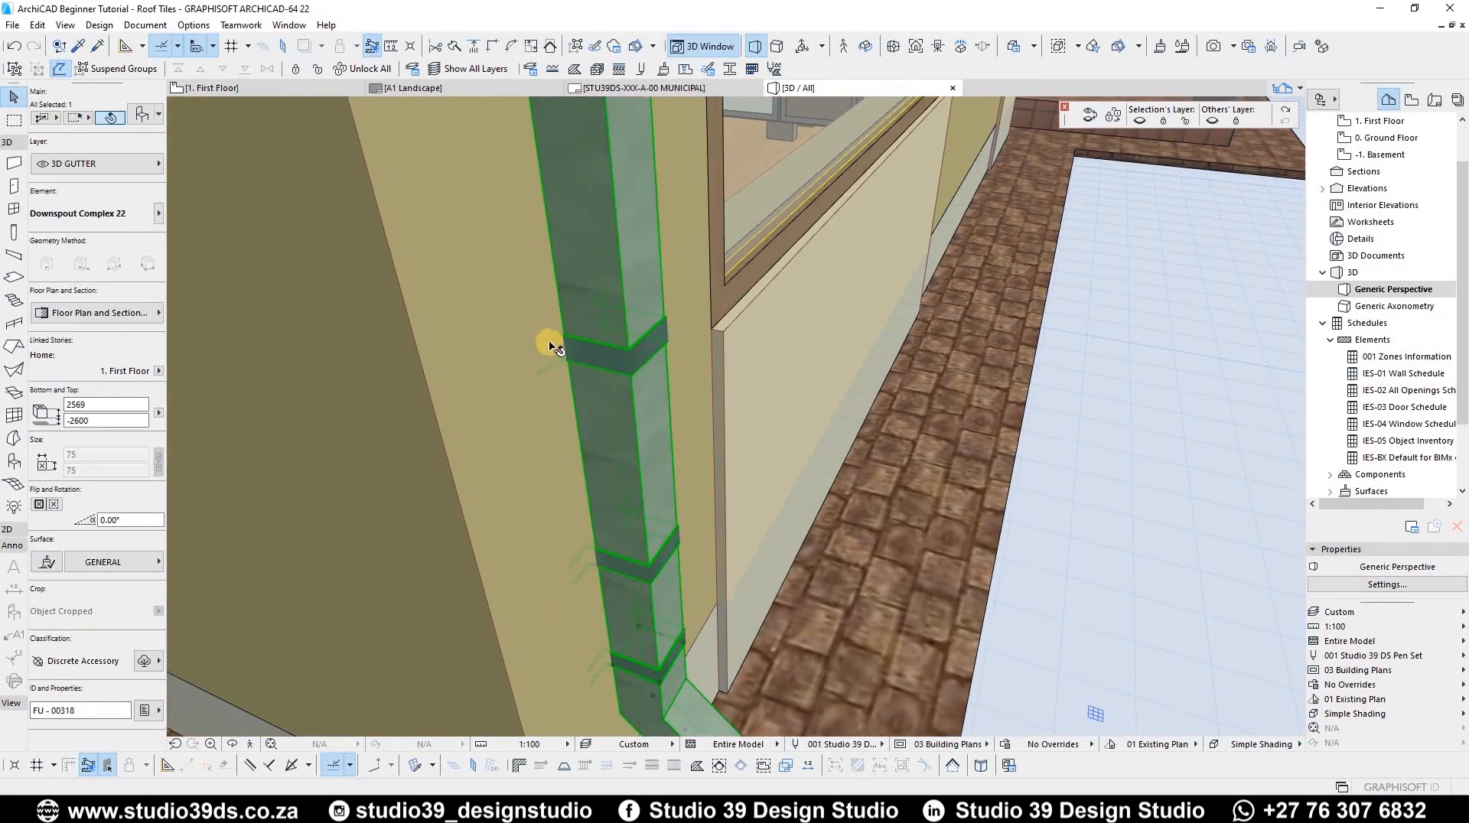
{"action": "scroll", "coordinate": [552, 346], "scroll_direction": "up", "scroll_amount": 3}
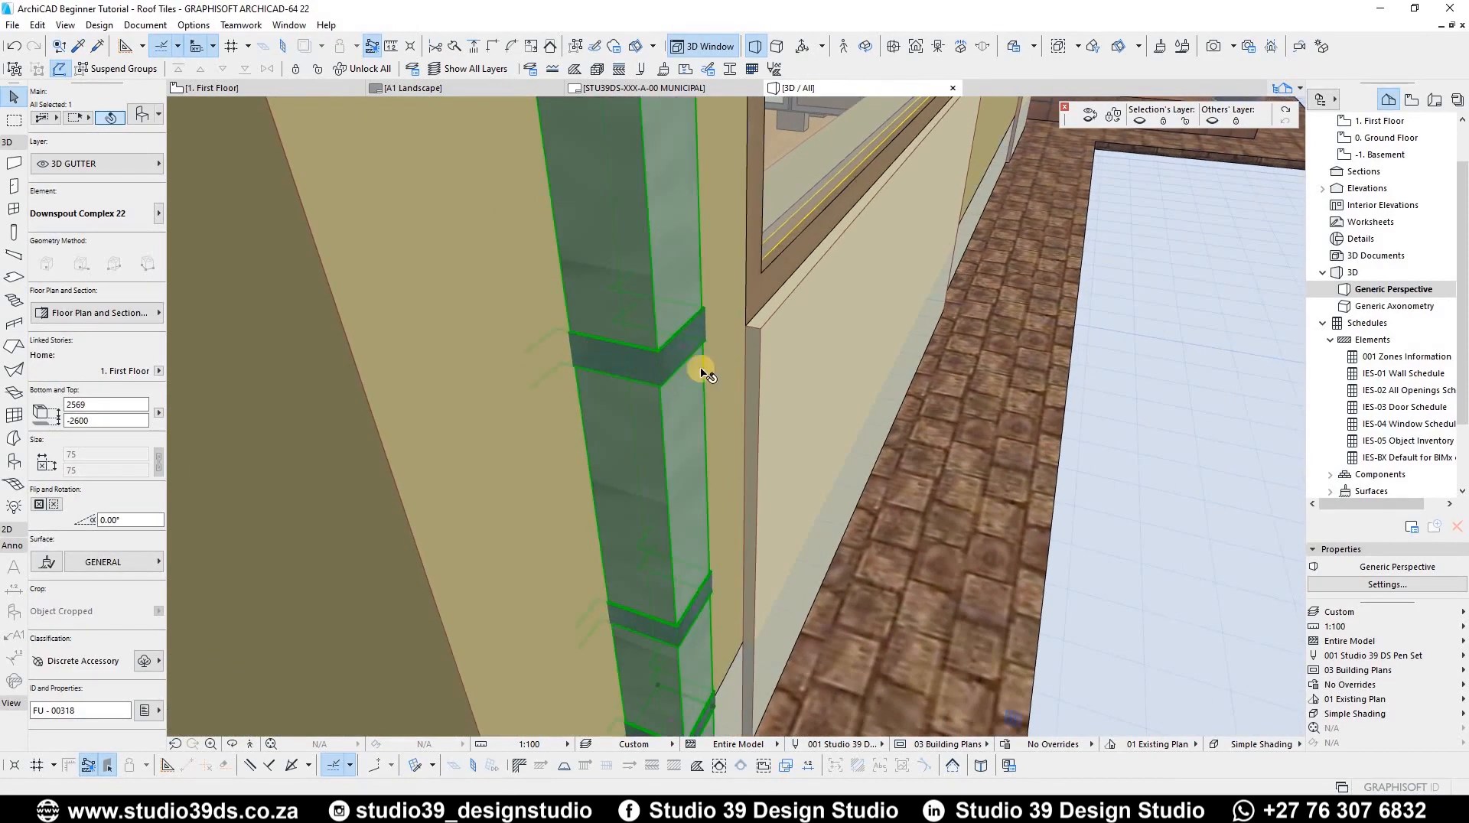
Step: Set the downspout's upper offset distance to 38 in its Offset settings
{"action": "key", "text": "ctrl+t"}
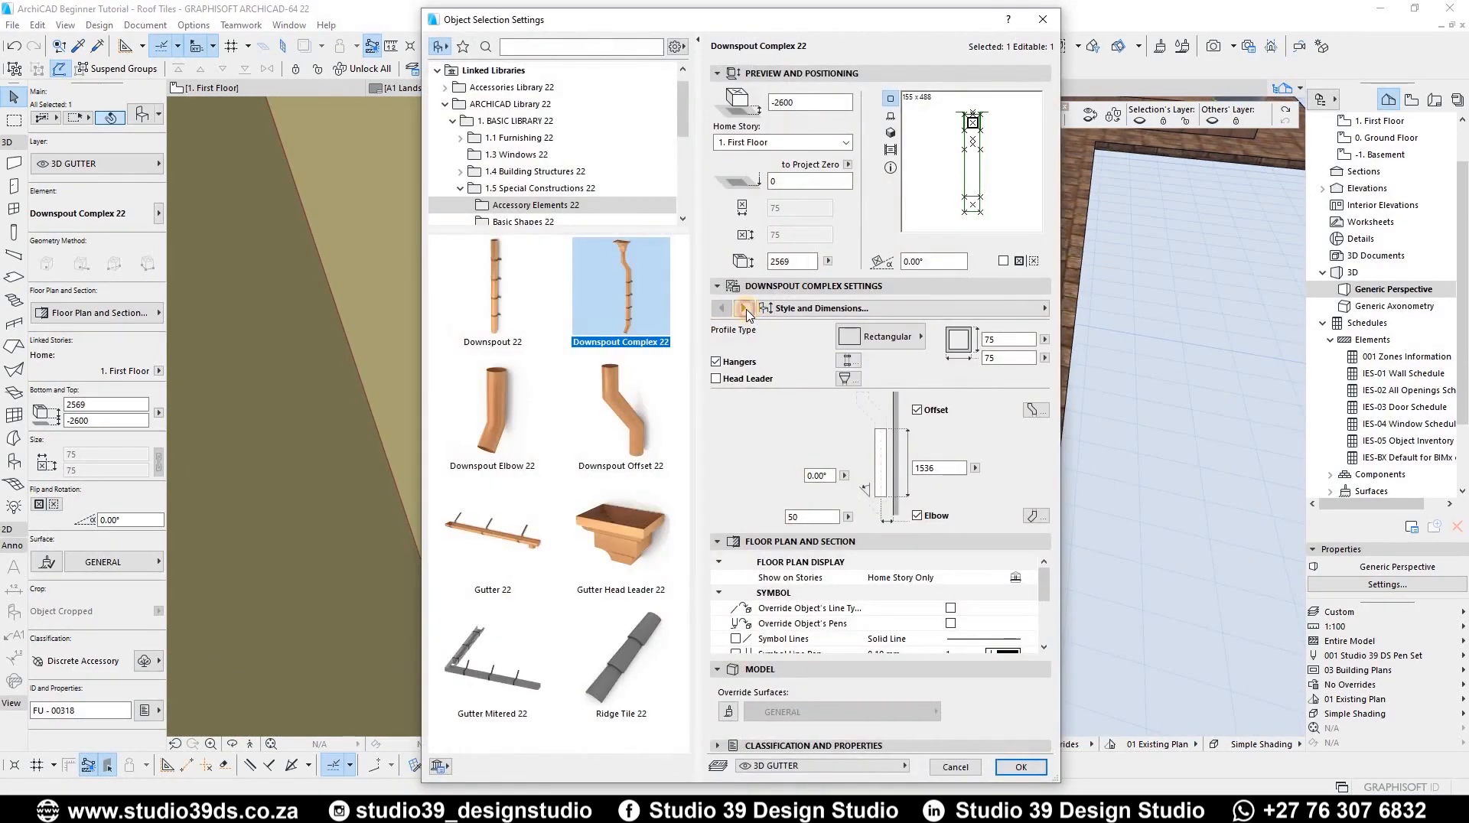
{"action": "left_click", "coordinate": [746, 310]}
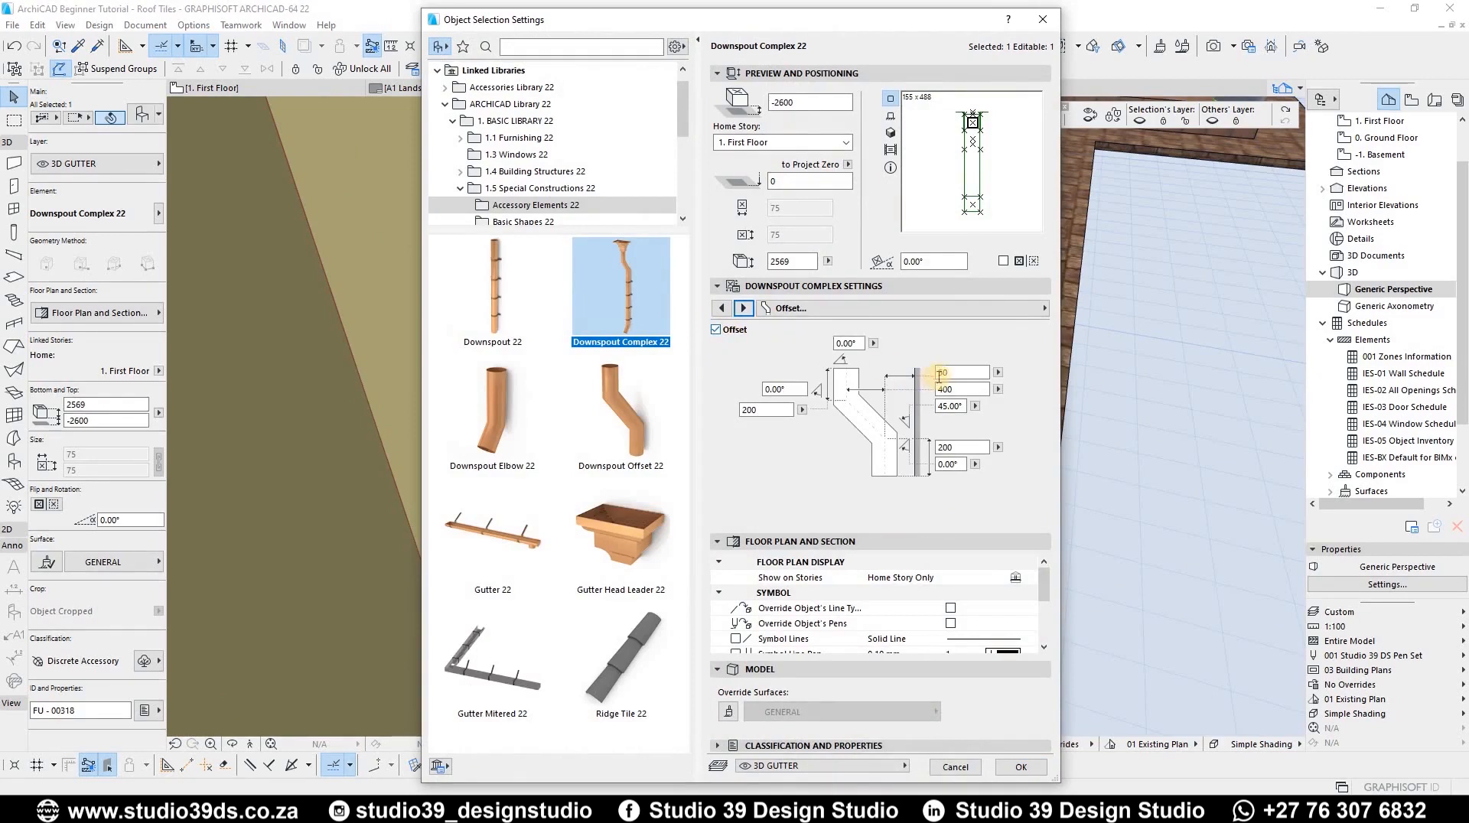
{"action": "double_click", "coordinate": [960, 371]}
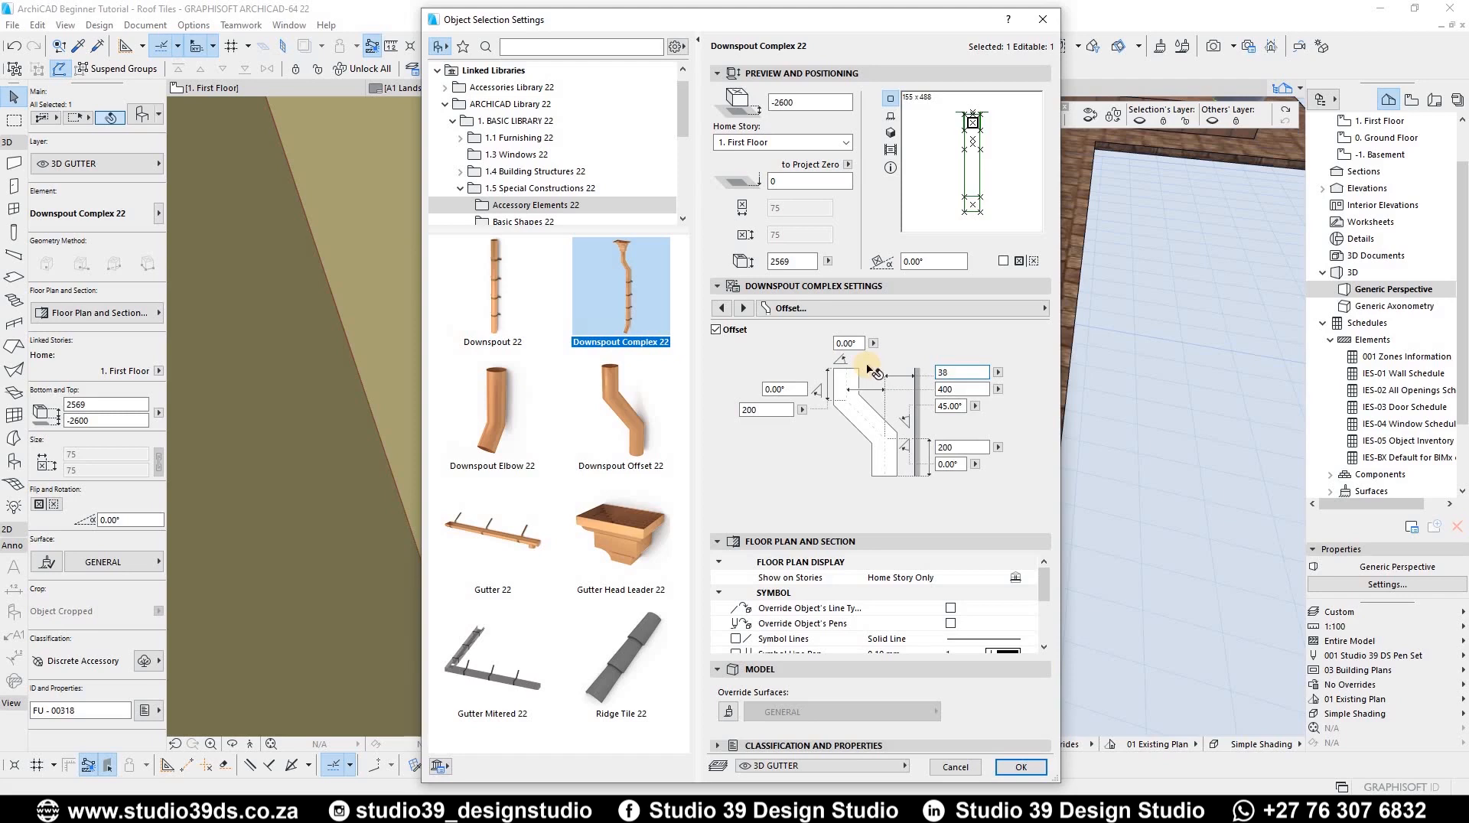
{"action": "key", "text": "Return"}
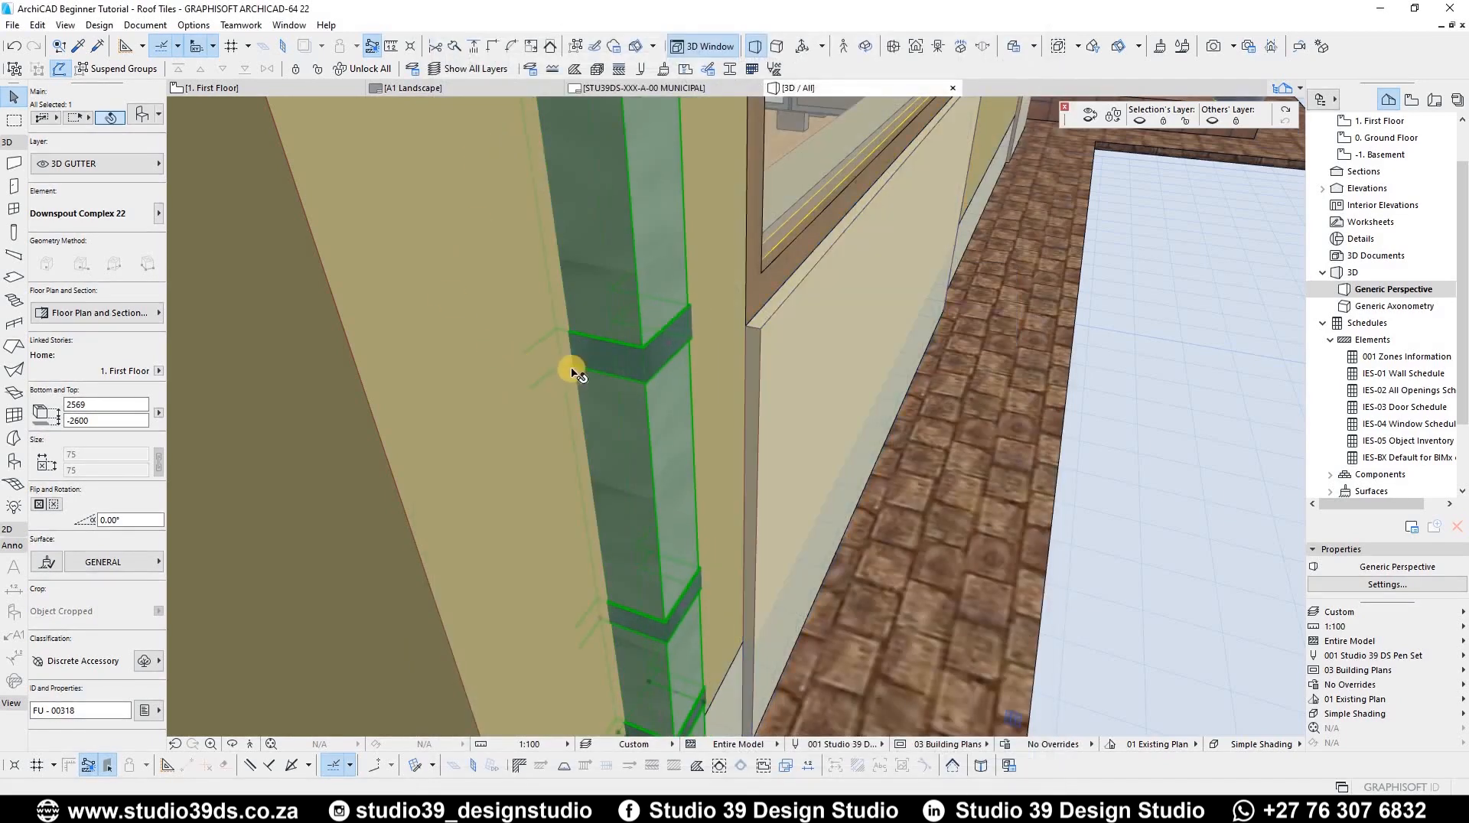
Step: Move the downspout a short distance along the wall toward the corner
{"action": "middle_click_drag", "start_coordinate": [630, 284], "coordinate": [634, 293]}
{"action": "scroll", "coordinate": [654, 625], "scroll_direction": "up", "scroll_amount": 3}
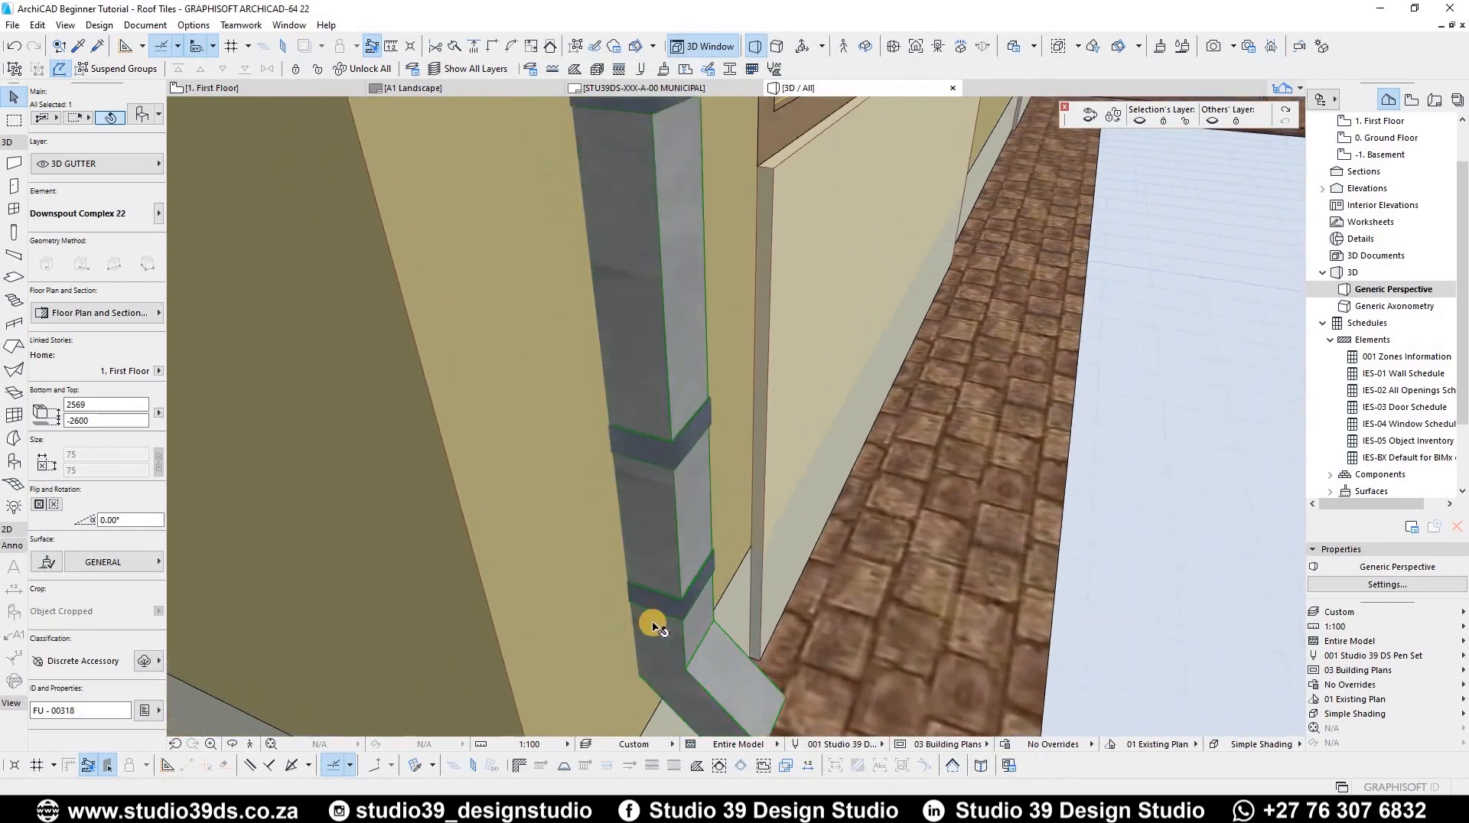
{"action": "middle_click_drag", "start_coordinate": [653, 623], "coordinate": [602, 476]}
{"action": "key", "text": "ctrl+d"}
{"action": "left_click", "coordinate": [580, 483]}
{"action": "scroll", "coordinate": [539, 460], "scroll_direction": "down", "scroll_amount": 3}
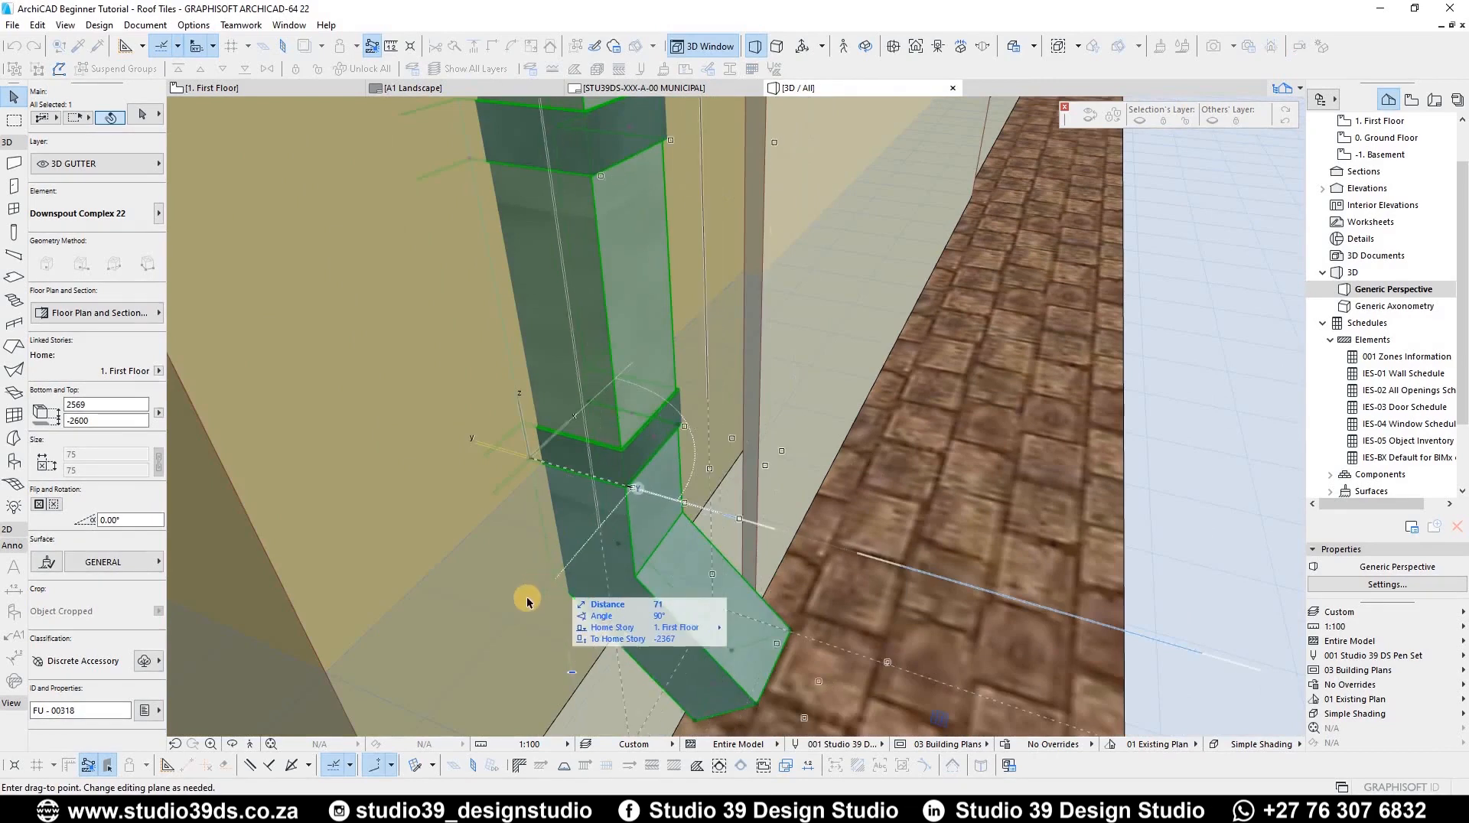
{"action": "scroll", "coordinate": [505, 681], "scroll_direction": "down", "scroll_amount": 3}
{"action": "left_click", "coordinate": [560, 679]}
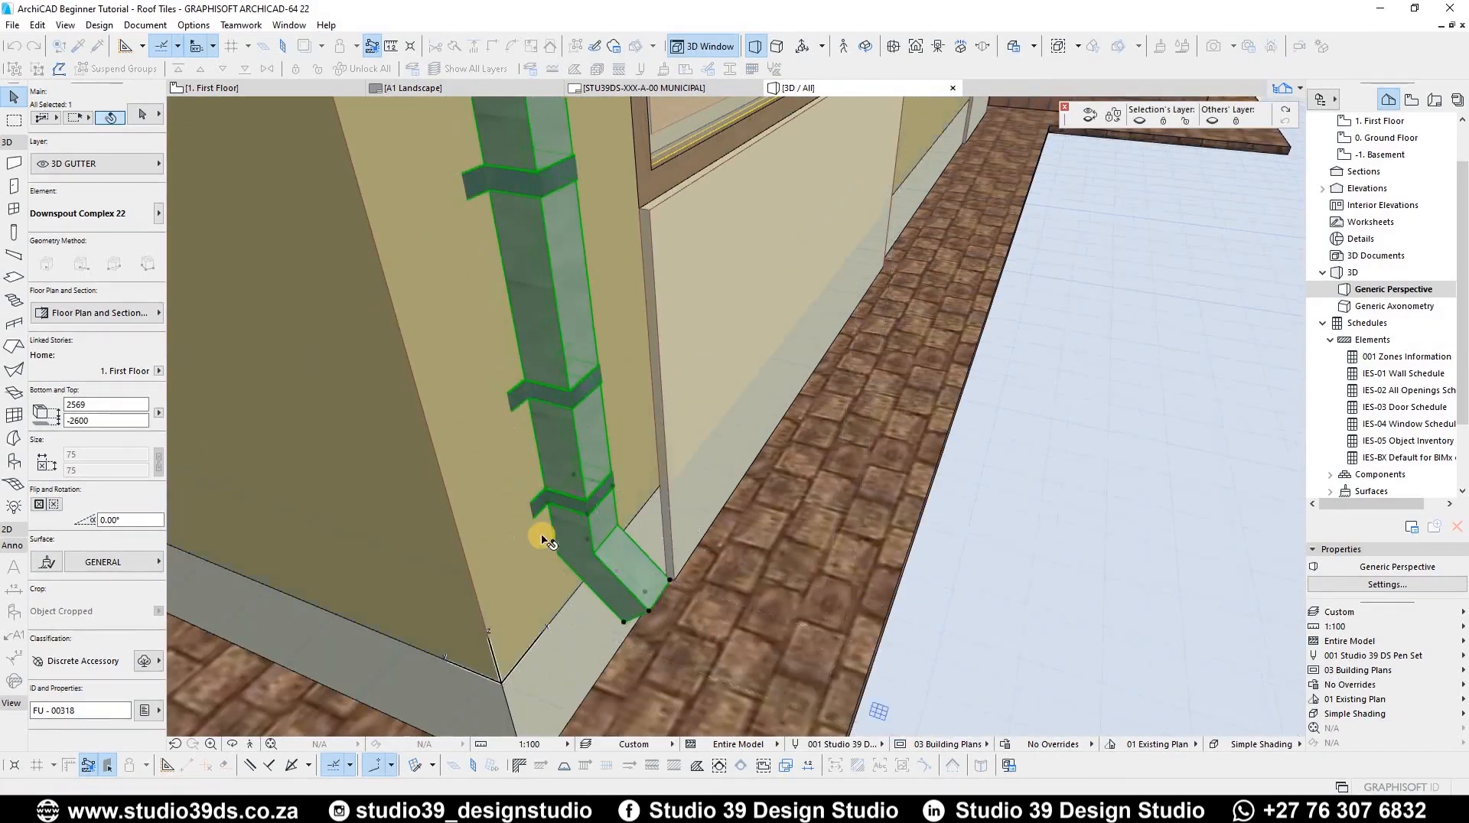
Step: Inspect the downspout and the gutter above it from several angles in 3D
{"action": "scroll", "coordinate": [515, 554], "scroll_direction": "down", "scroll_amount": 2}
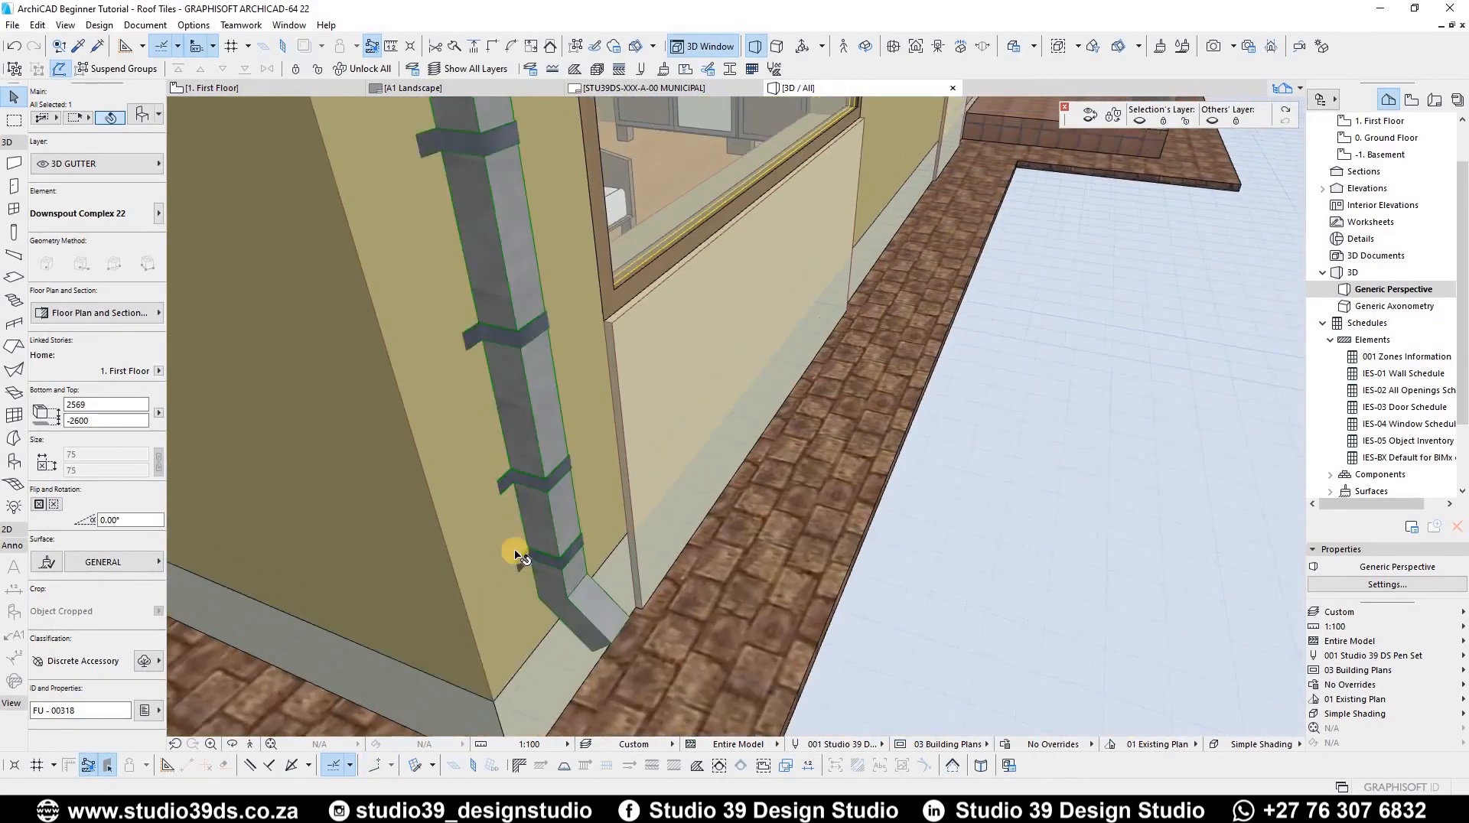
{"action": "middle_click_drag", "start_coordinate": [515, 554], "coordinate": [498, 423], "text": "shift"}
{"action": "scroll", "coordinate": [466, 371], "scroll_direction": "down", "scroll_amount": 3}
{"action": "middle_click_drag", "start_coordinate": [466, 370], "coordinate": [529, 245], "text": "shift"}
{"action": "scroll", "coordinate": [525, 253], "scroll_direction": "down", "scroll_amount": 4}
{"action": "scroll", "coordinate": [529, 245], "scroll_direction": "up", "scroll_amount": 3}
{"action": "middle_click_drag", "start_coordinate": [617, 308], "coordinate": [501, 372], "text": "shift"}
{"action": "scroll", "coordinate": [508, 426], "scroll_direction": "up", "scroll_amount": 4}
{"action": "middle_click_drag", "start_coordinate": [525, 431], "coordinate": [614, 452]}
{"action": "scroll", "coordinate": [613, 452], "scroll_direction": "down", "scroll_amount": 2}
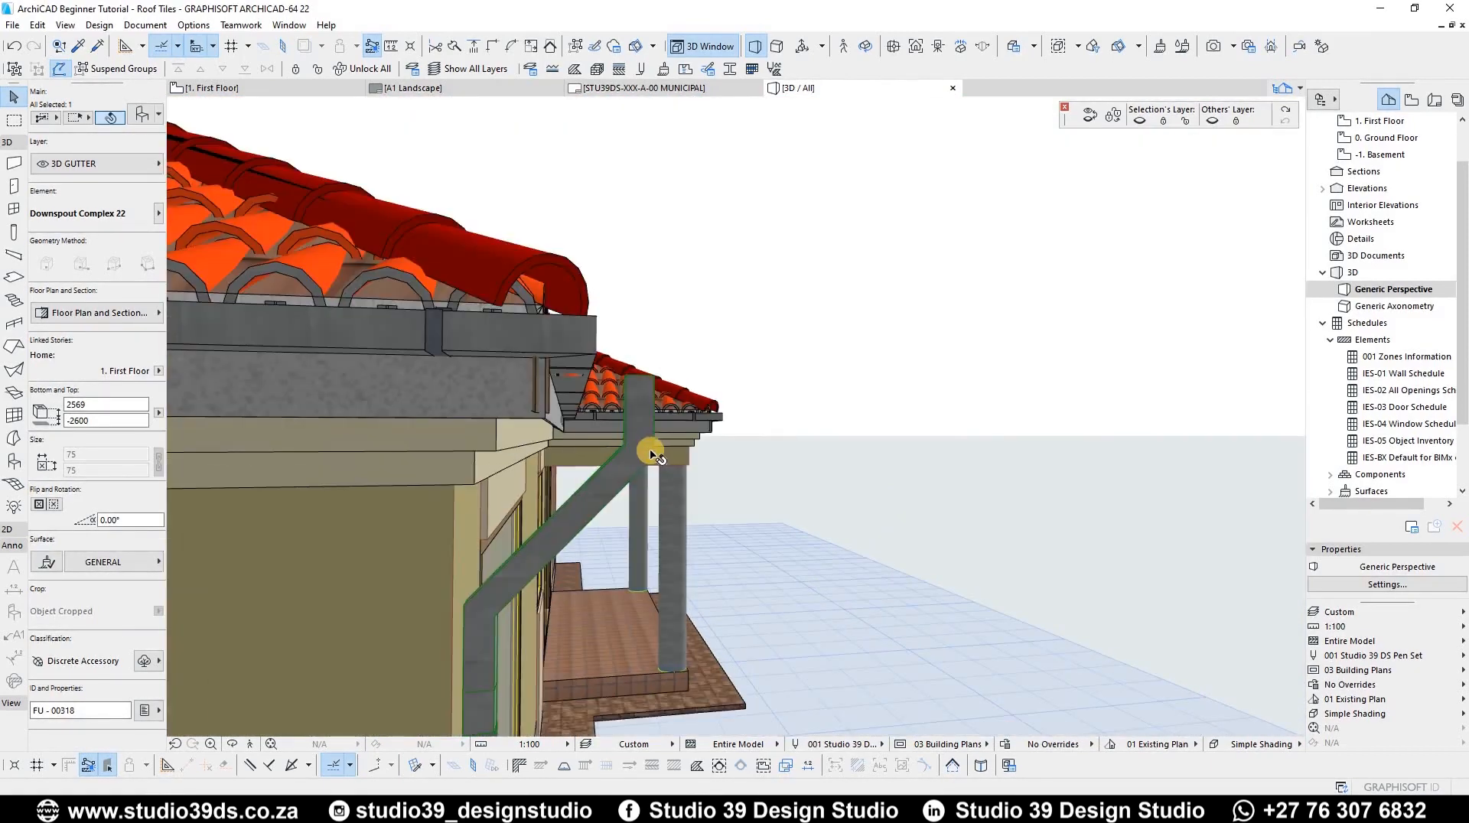
Step: Stretch the downspout's upper part so its top reaches the gutter
{"action": "left_click", "coordinate": [639, 450]}
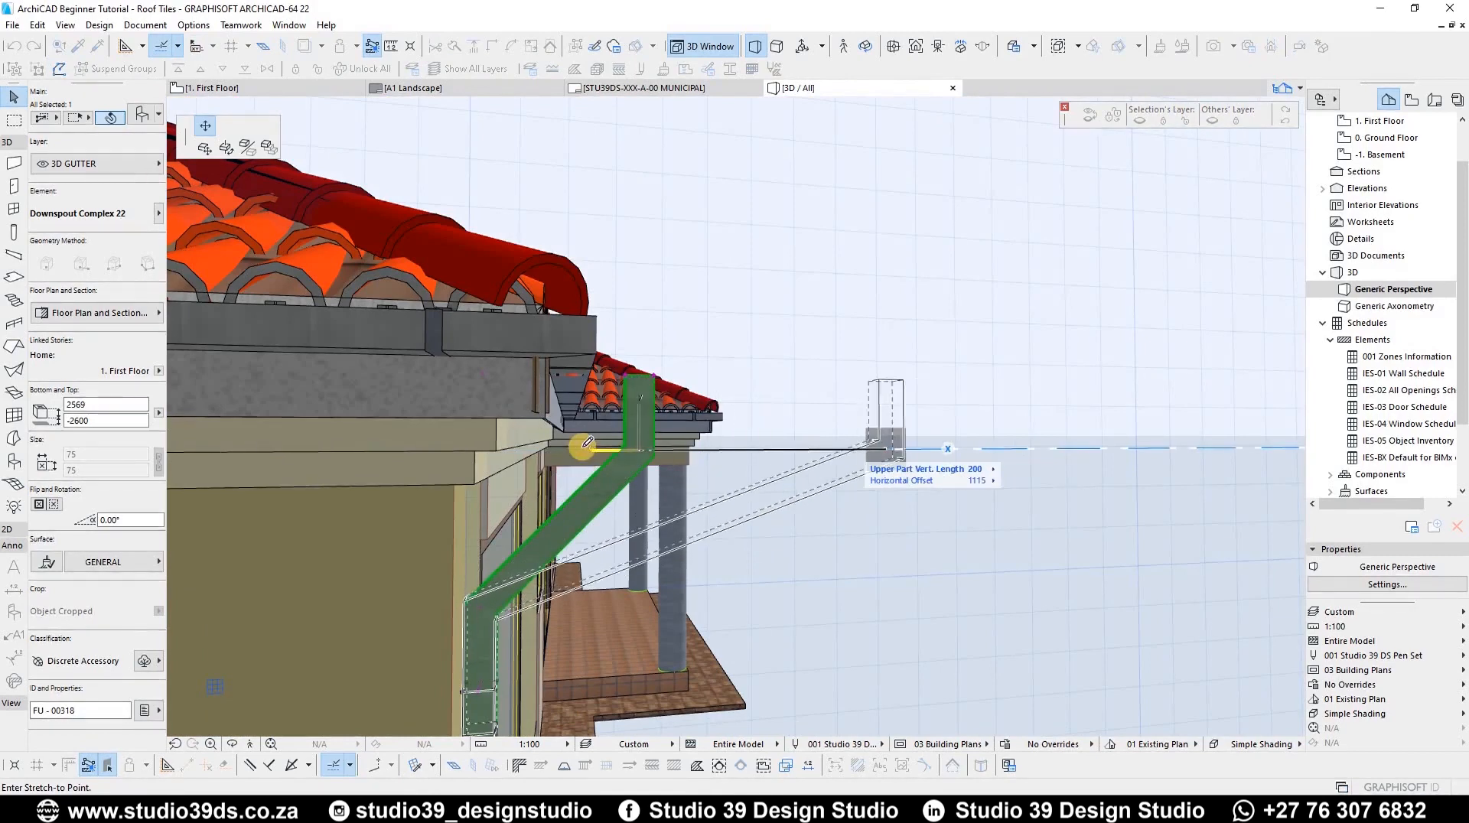
{"action": "scroll", "coordinate": [592, 403], "scroll_direction": "up", "scroll_amount": 3}
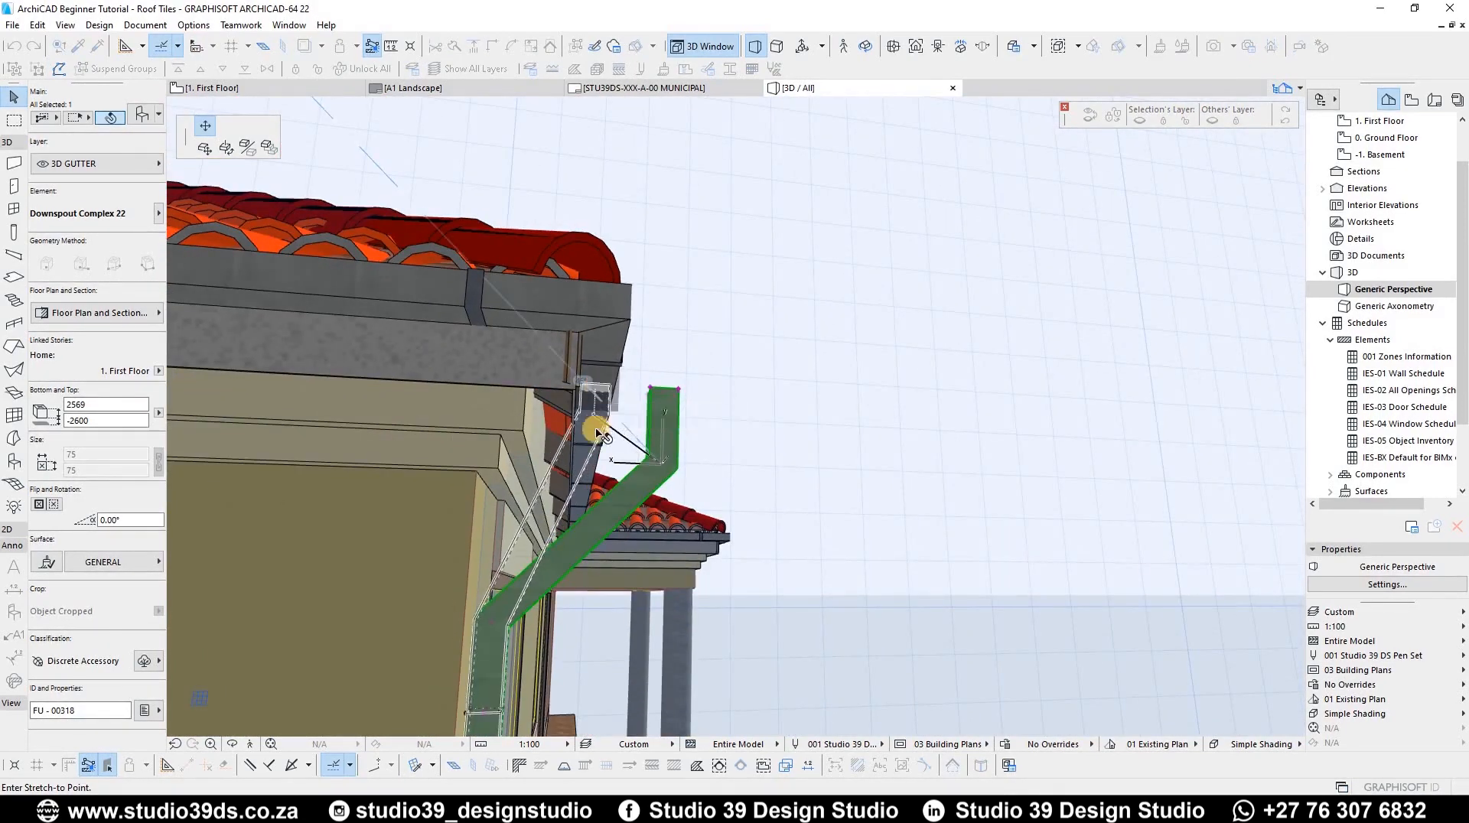
{"action": "left_click", "coordinate": [597, 430]}
{"action": "scroll", "coordinate": [570, 420], "scroll_direction": "down", "scroll_amount": 4}
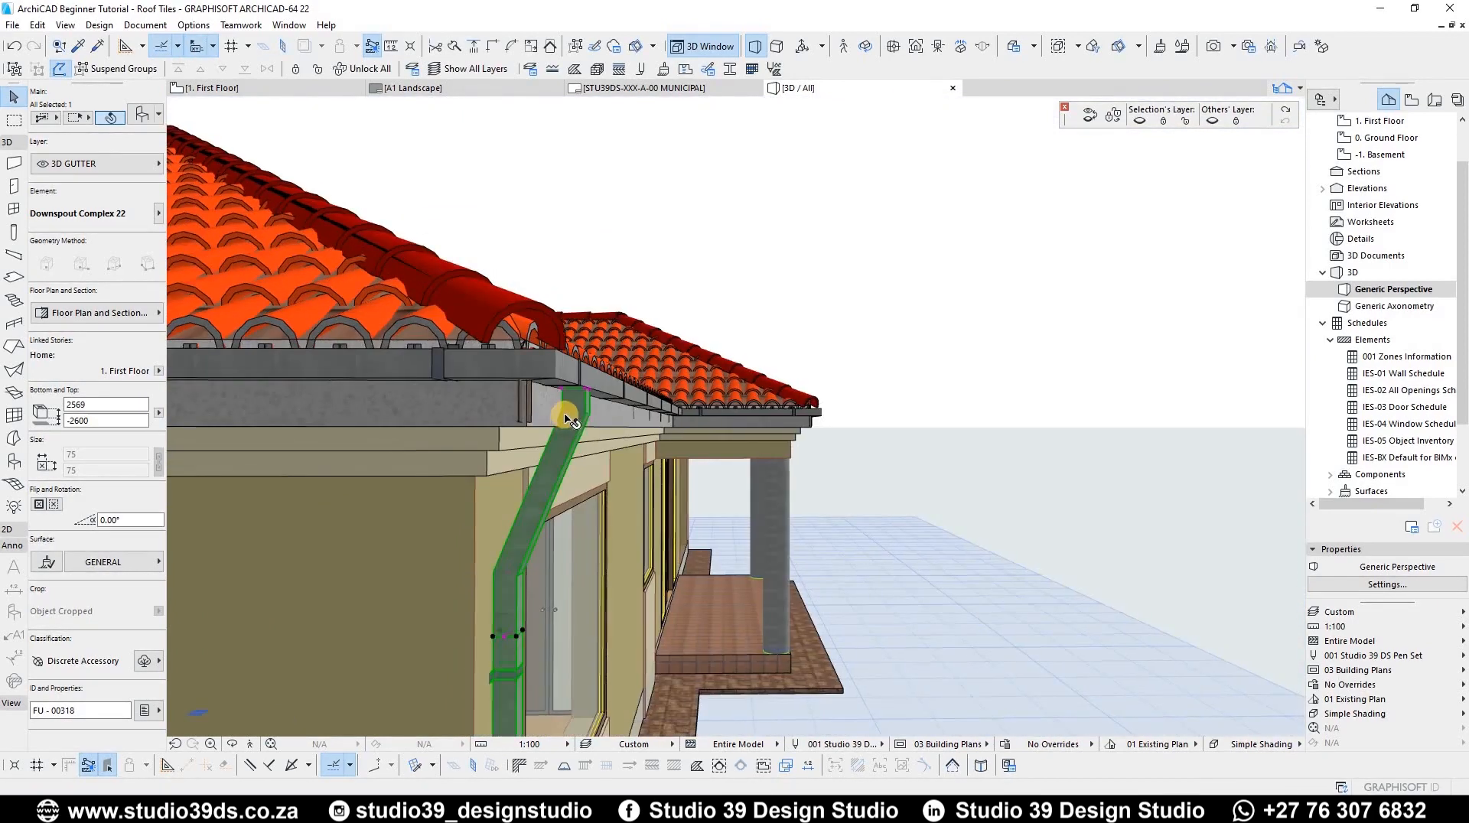
{"action": "scroll", "coordinate": [565, 419], "scroll_direction": "up", "scroll_amount": 1}
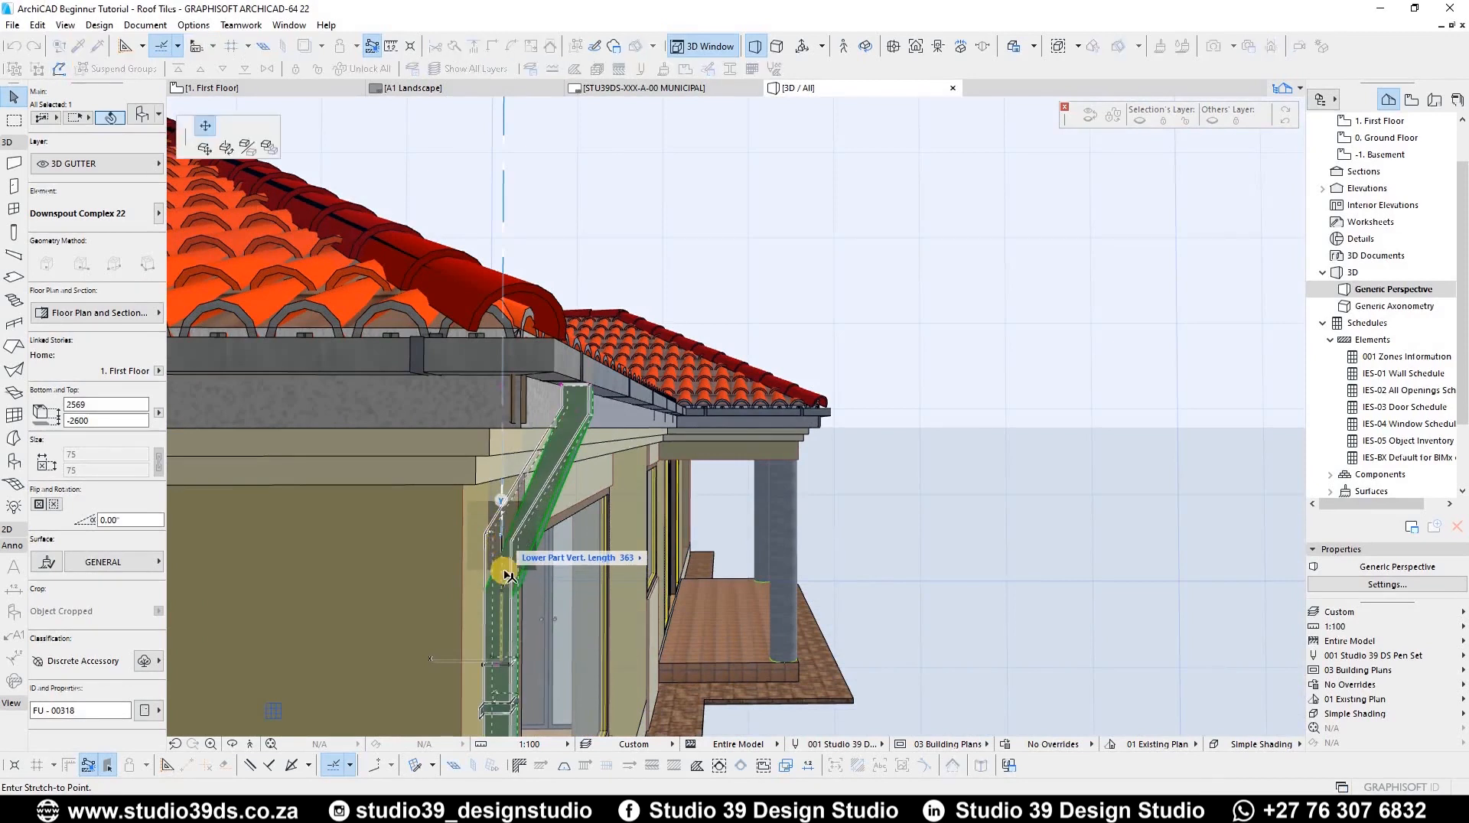
{"action": "key", "text": "Escape"}
Step: Set the distance between the downspout axis and the wall to 38
{"action": "left_click", "coordinate": [502, 665]}
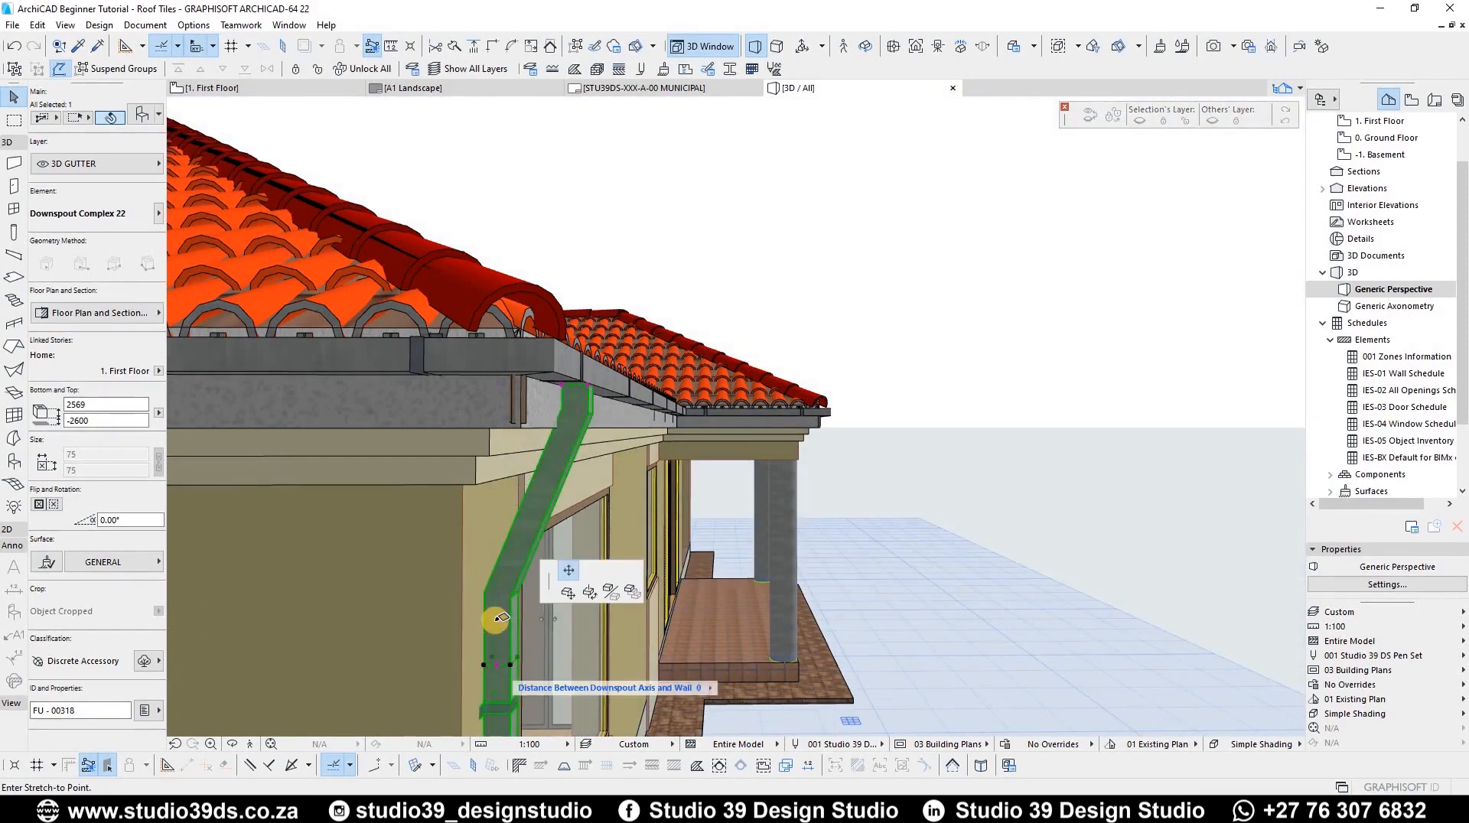
{"action": "left_click", "coordinate": [497, 673]}
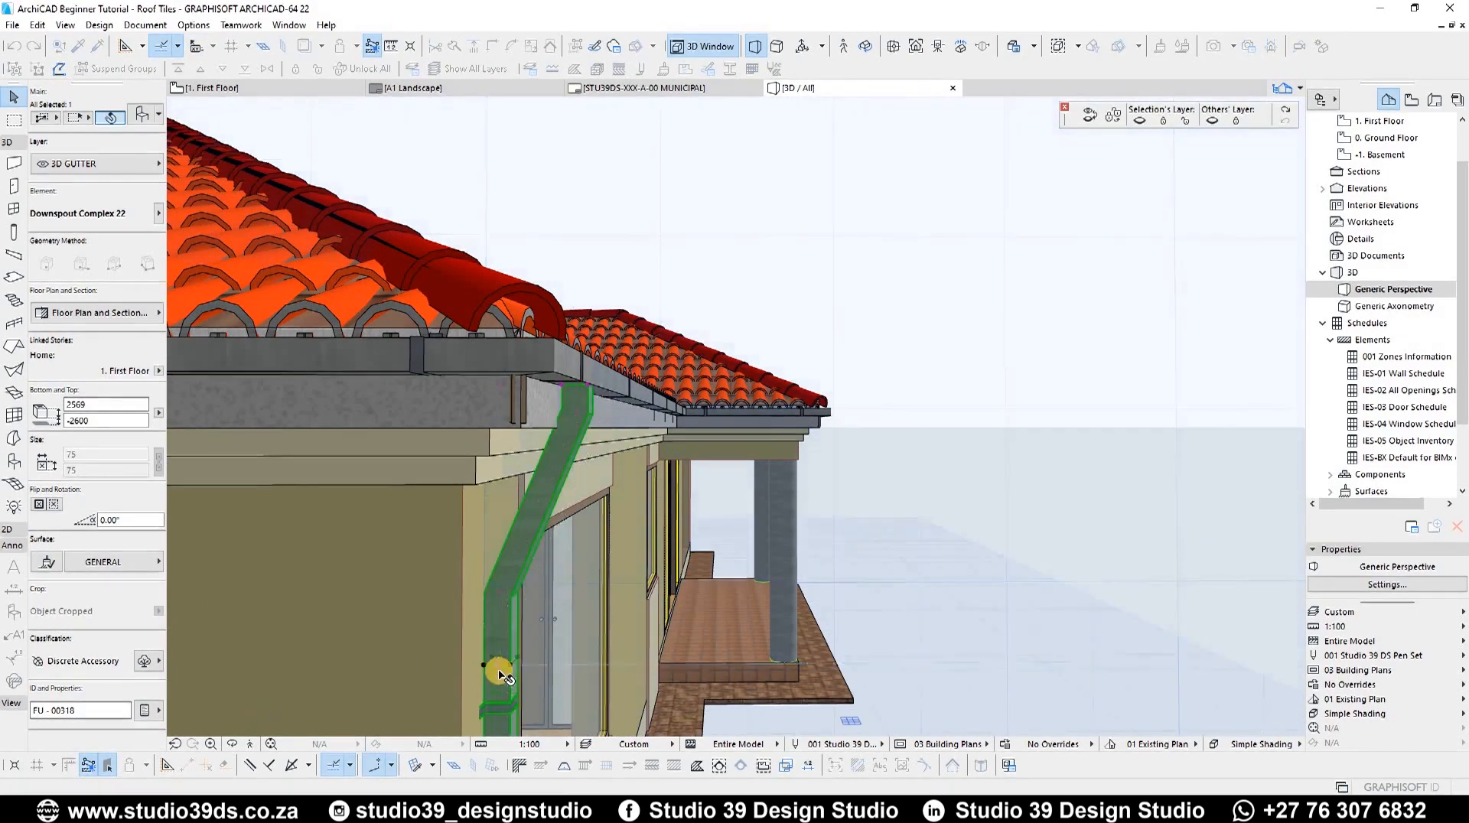
{"action": "left_click", "coordinate": [497, 667]}
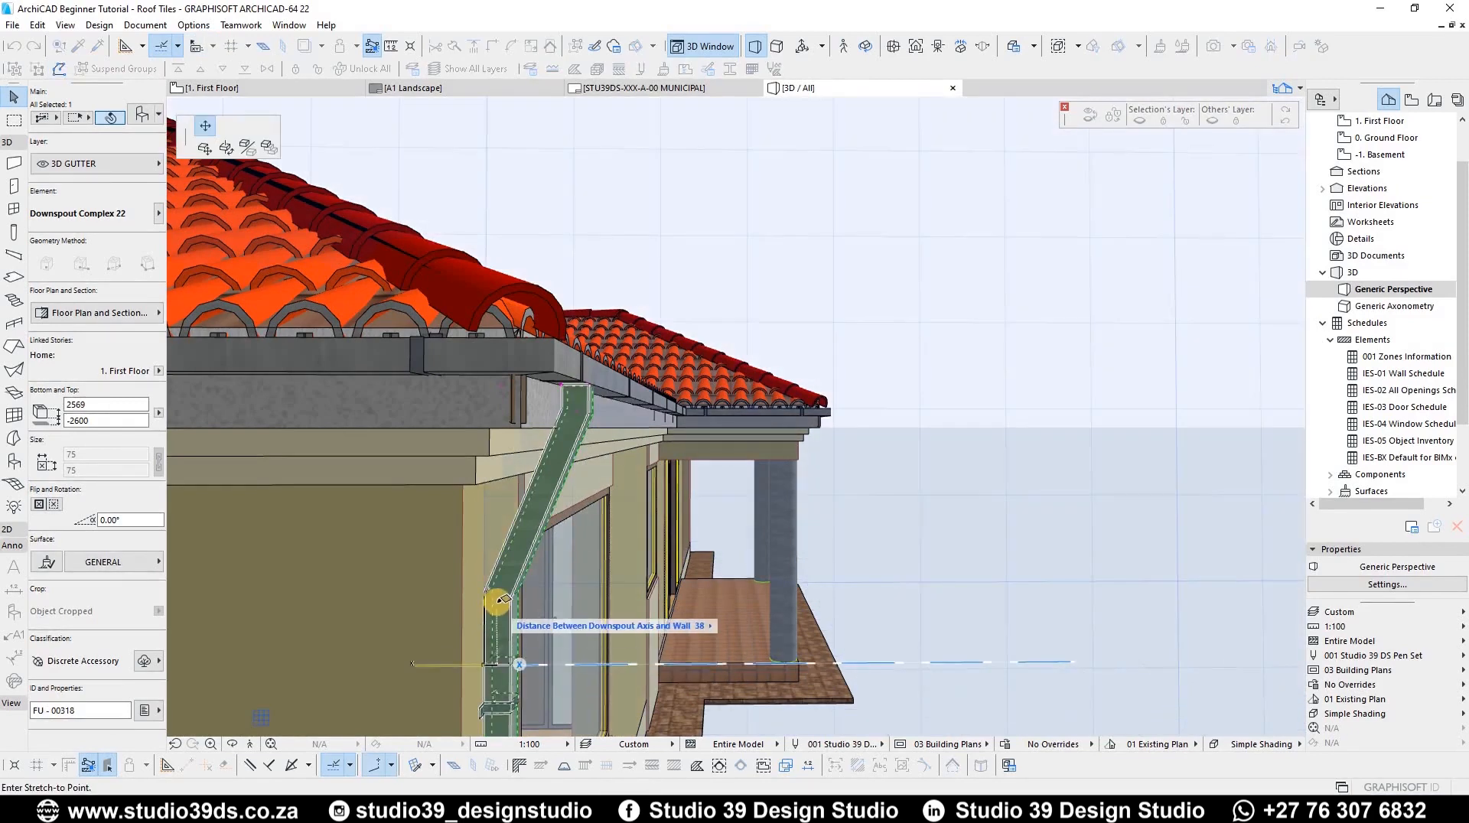
{"action": "left_click", "coordinate": [490, 665]}
Step: Stretch the downspout's overall length upward toward the gutter
{"action": "scroll", "coordinate": [443, 551], "scroll_direction": "up", "scroll_amount": 5}
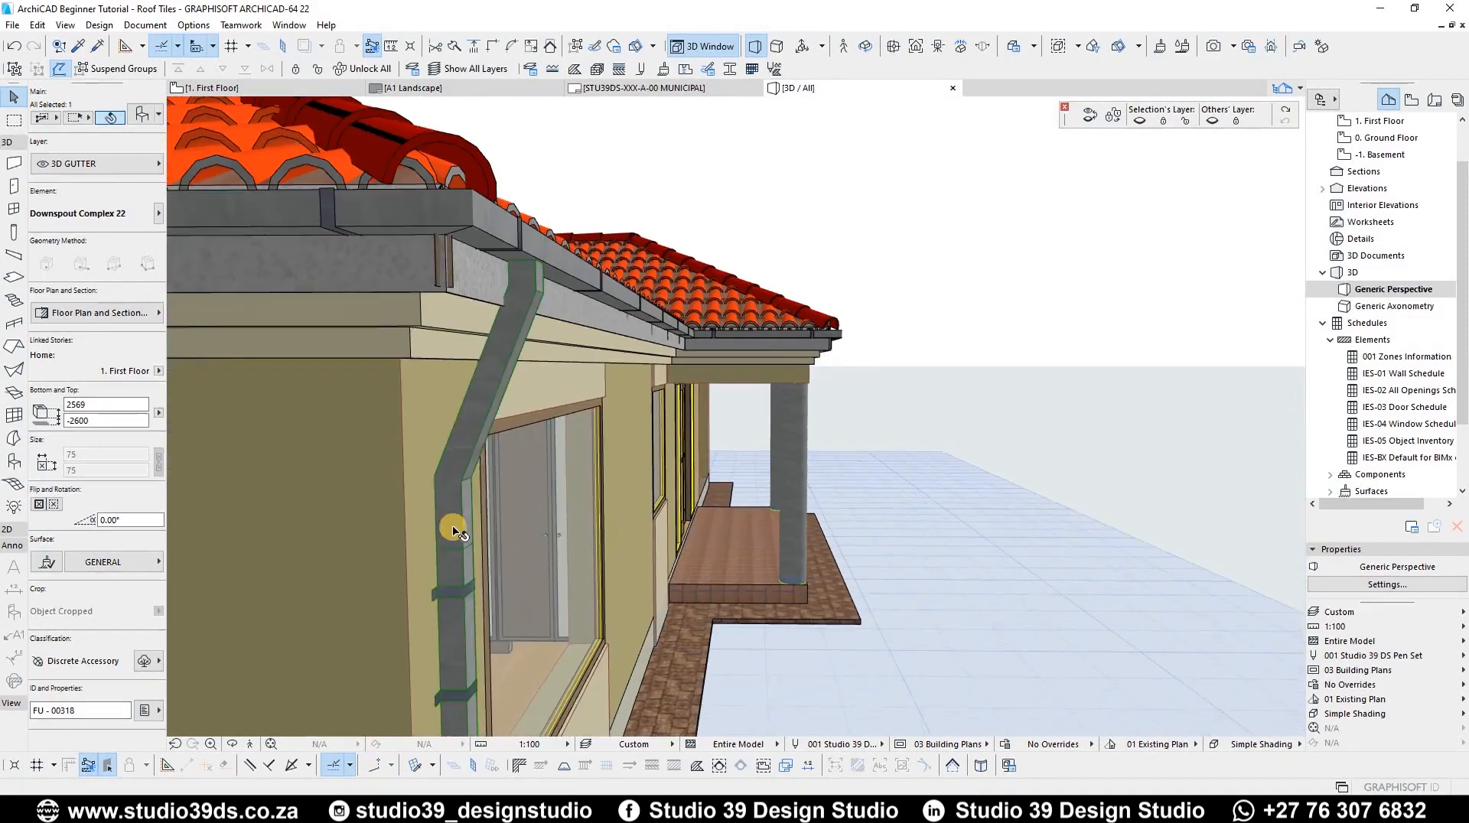
{"action": "middle_click_drag", "start_coordinate": [454, 574], "coordinate": [451, 563], "text": "shift"}
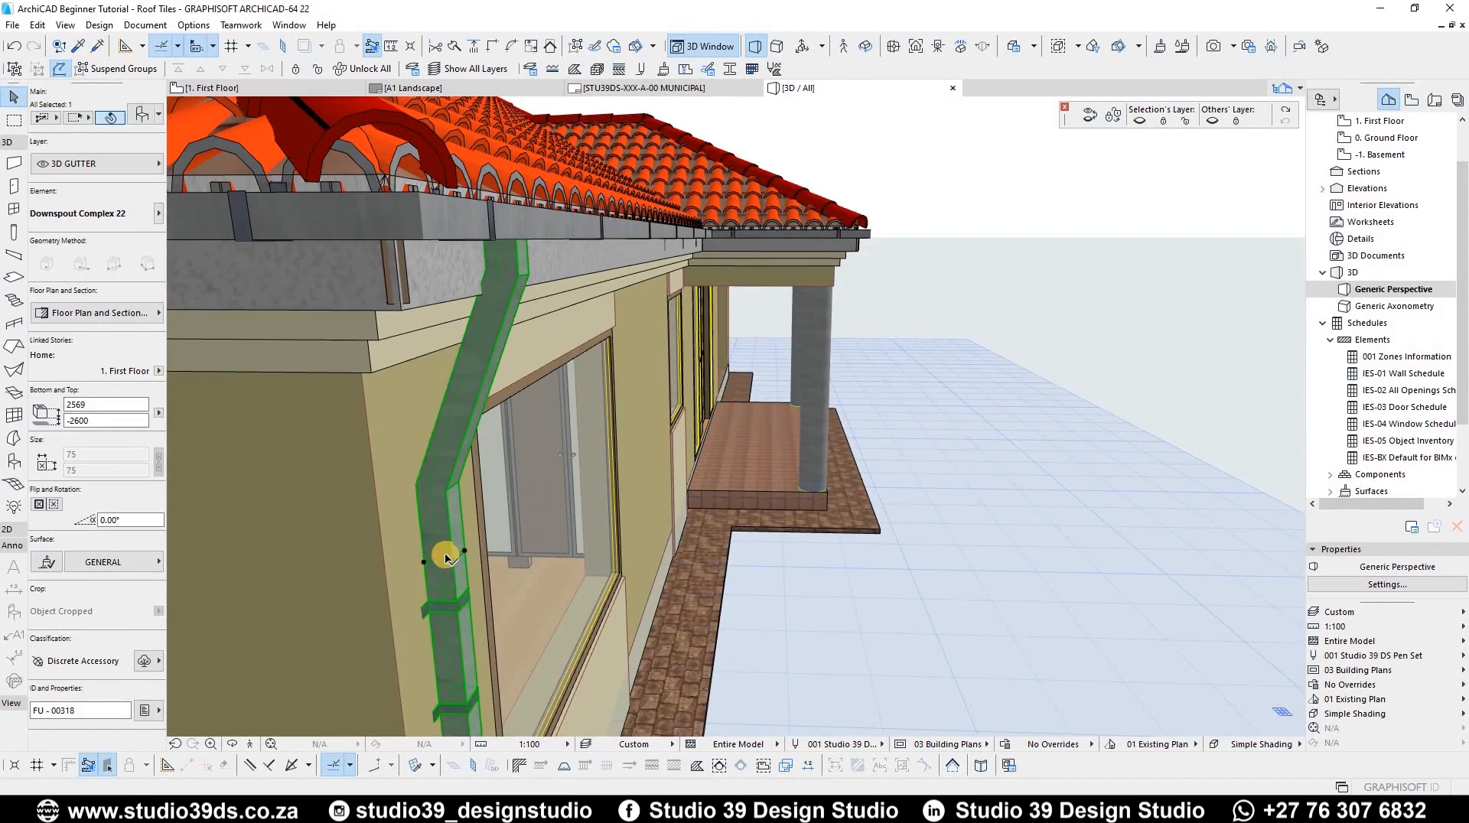
{"action": "left_click", "coordinate": [446, 557]}
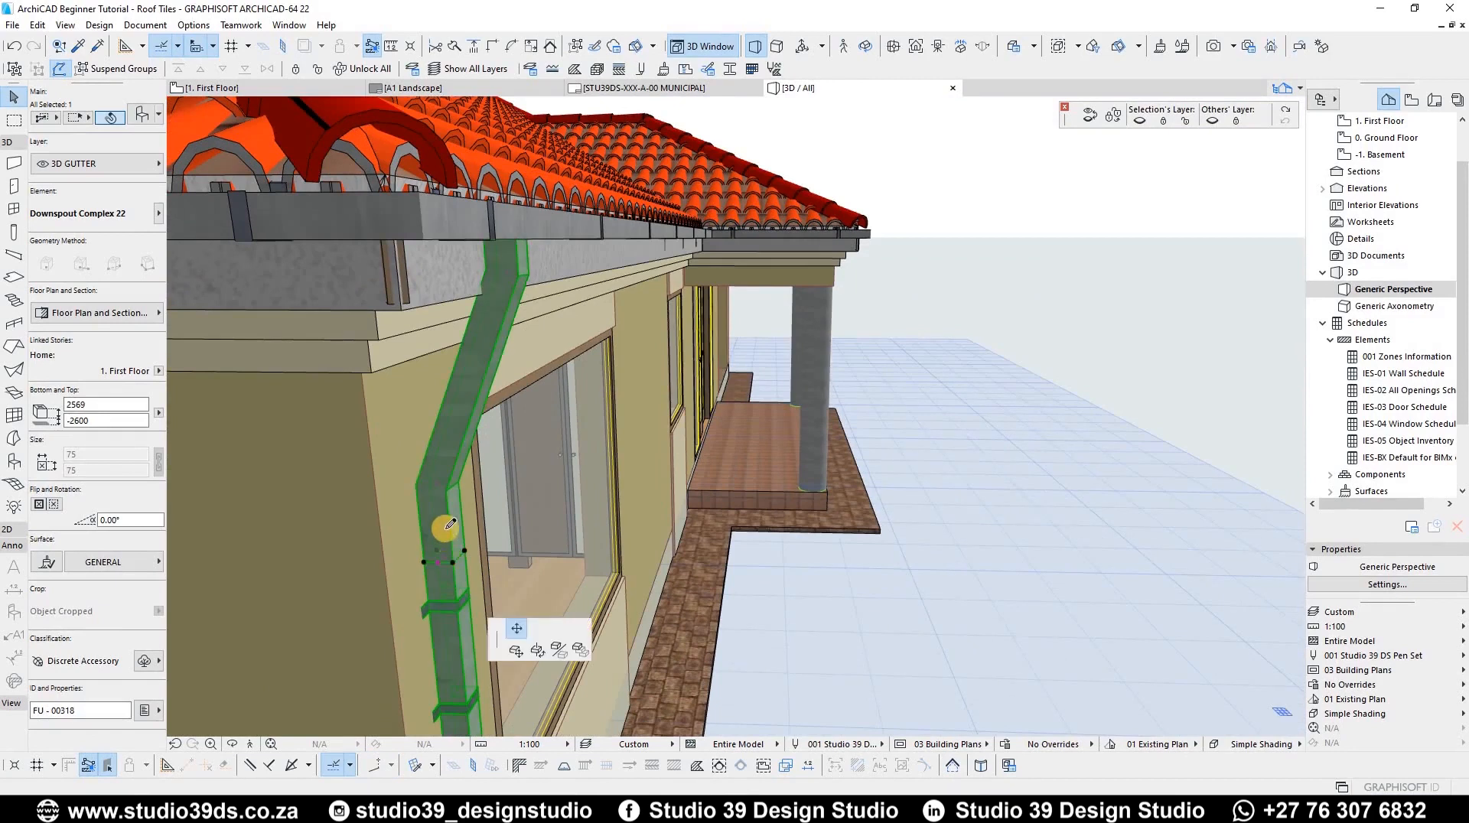
{"action": "left_click", "coordinate": [463, 473]}
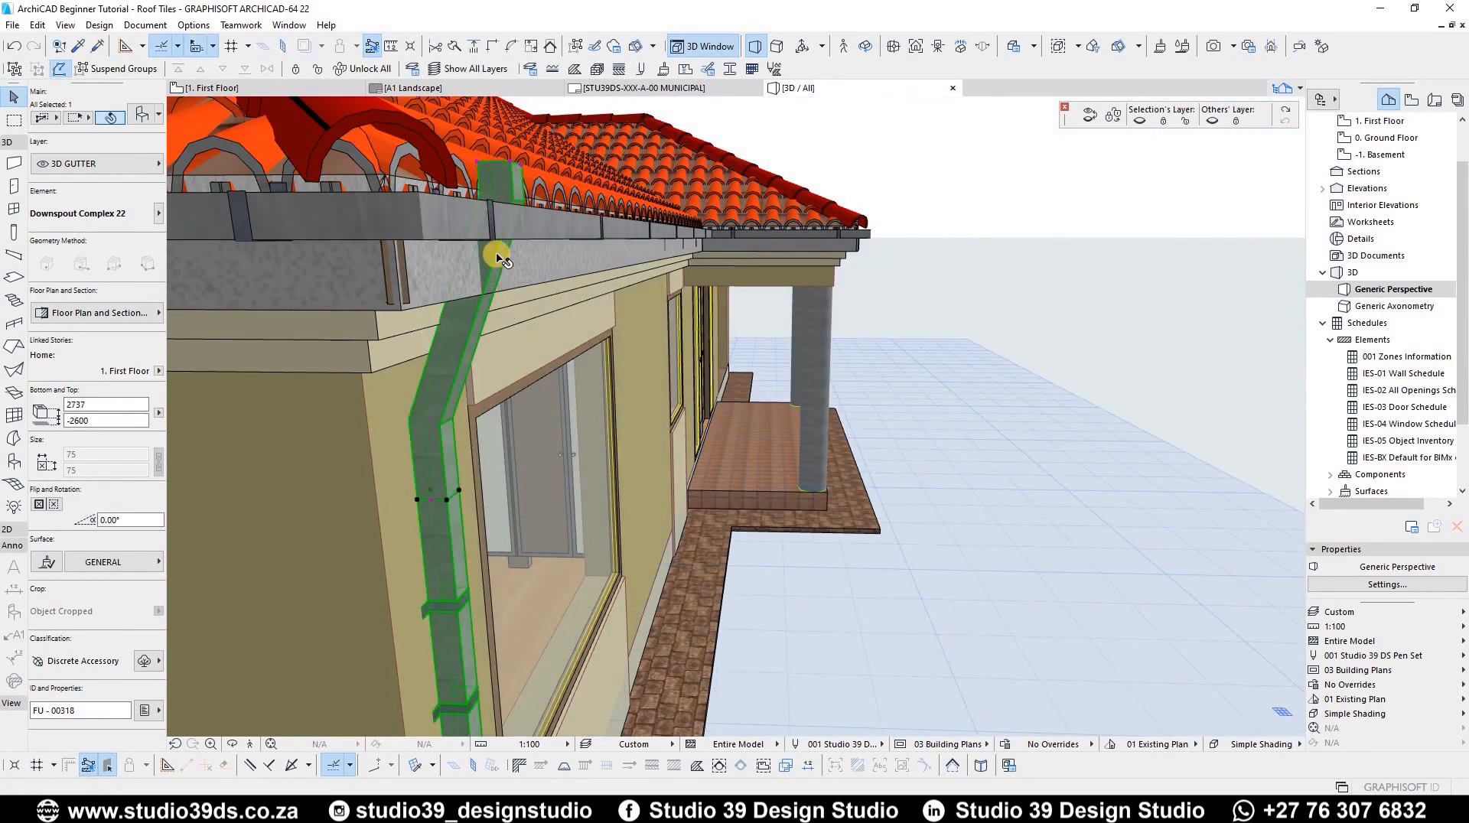
Step: Adjust the downspout's upper part and offset length so its top sits under the gutter
{"action": "left_click", "coordinate": [503, 198]}
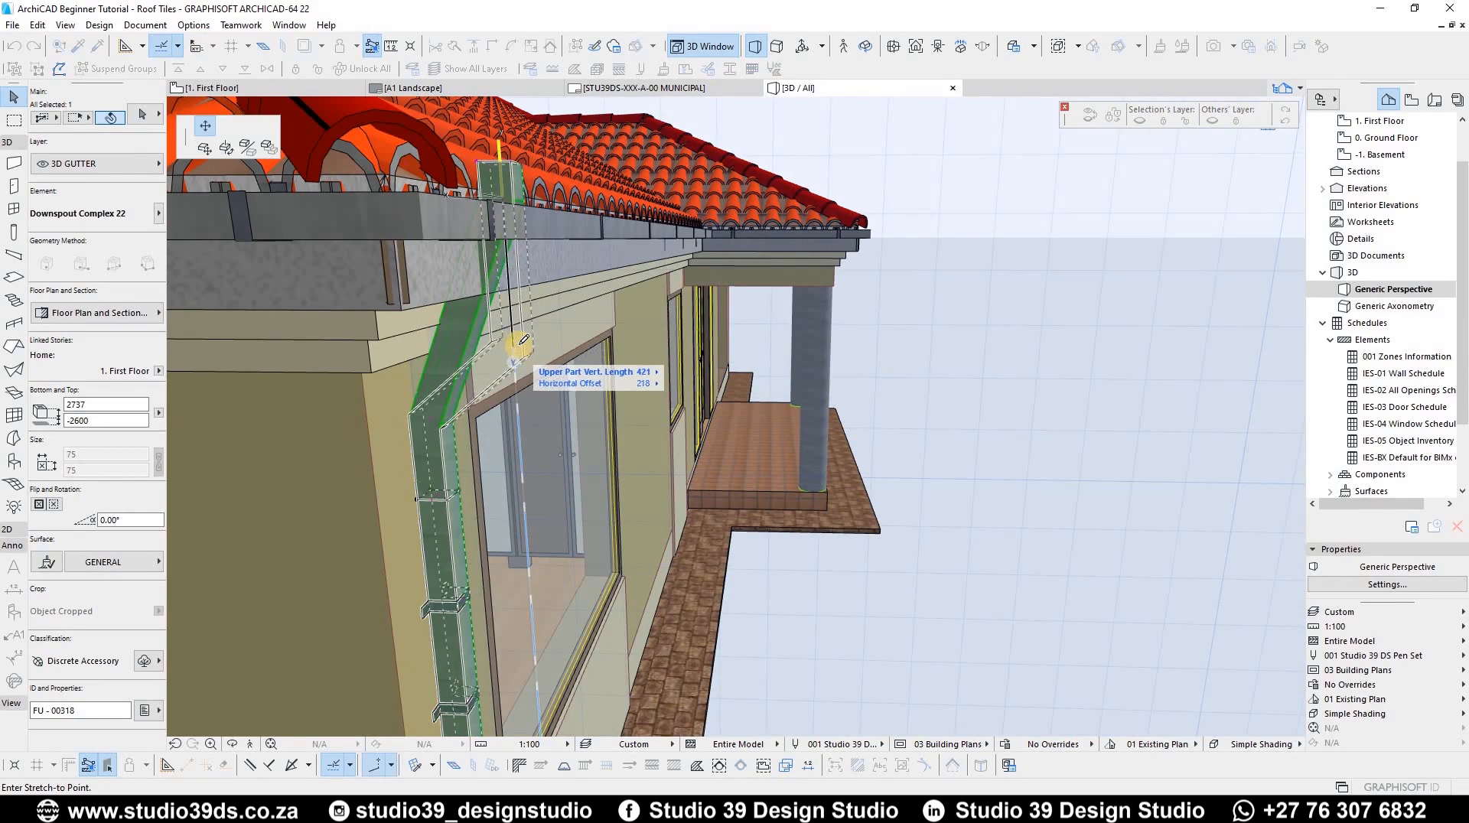
{"action": "left_click", "coordinate": [505, 170]}
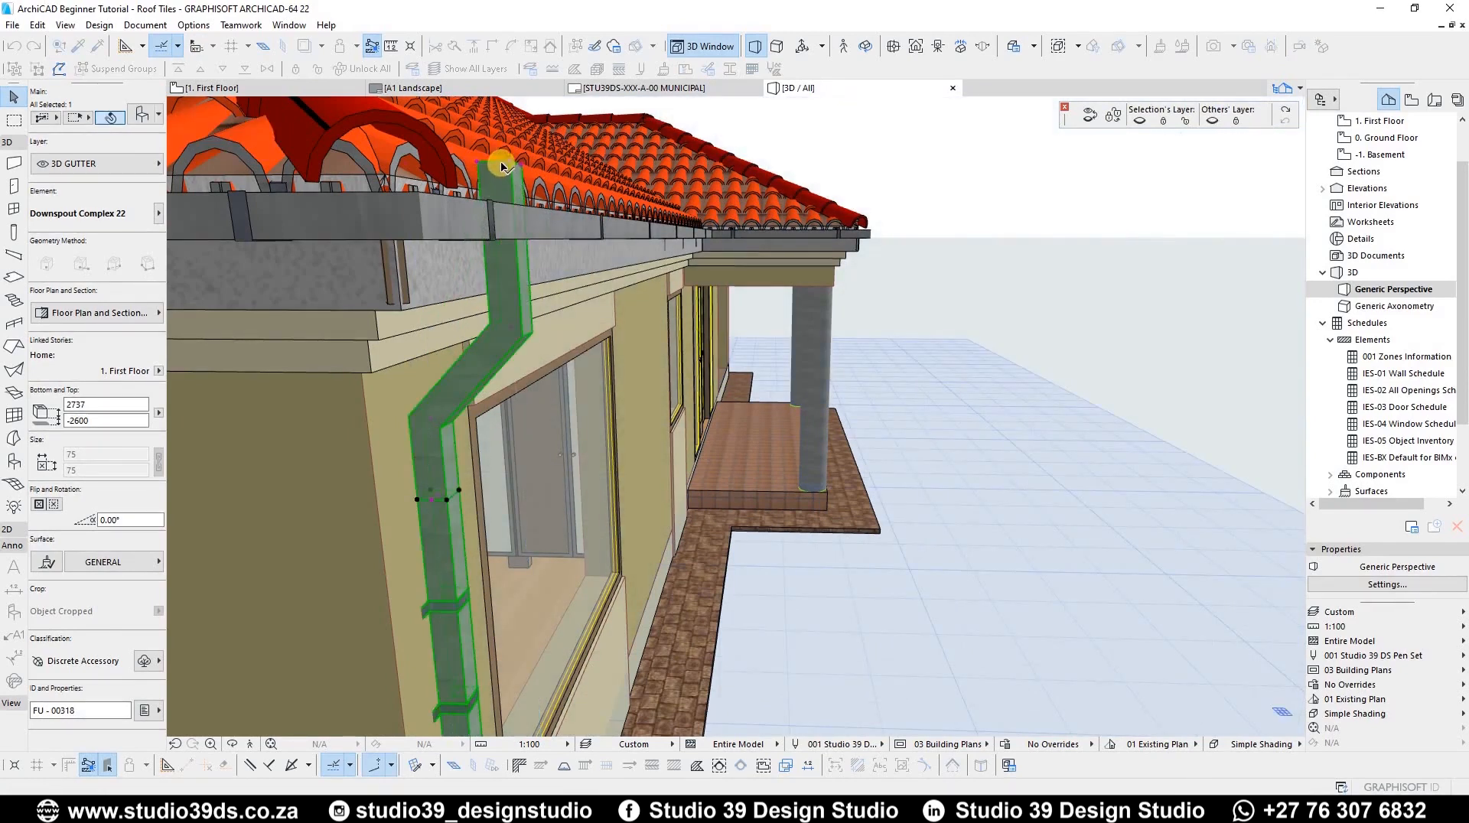
{"action": "left_click", "coordinate": [501, 167]}
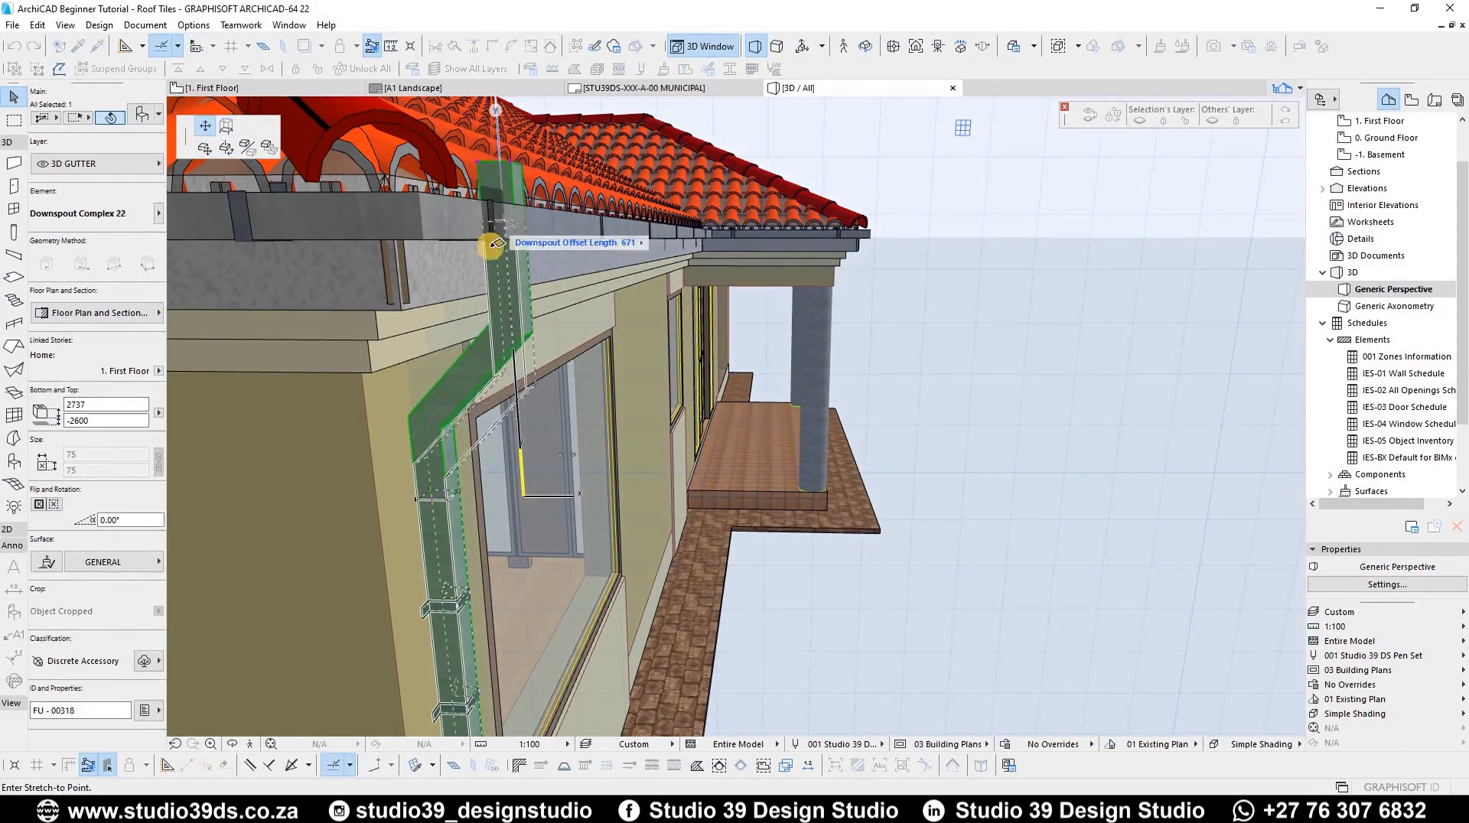
{"action": "middle_click_drag", "start_coordinate": [455, 231], "coordinate": [464, 197], "text": "shift"}
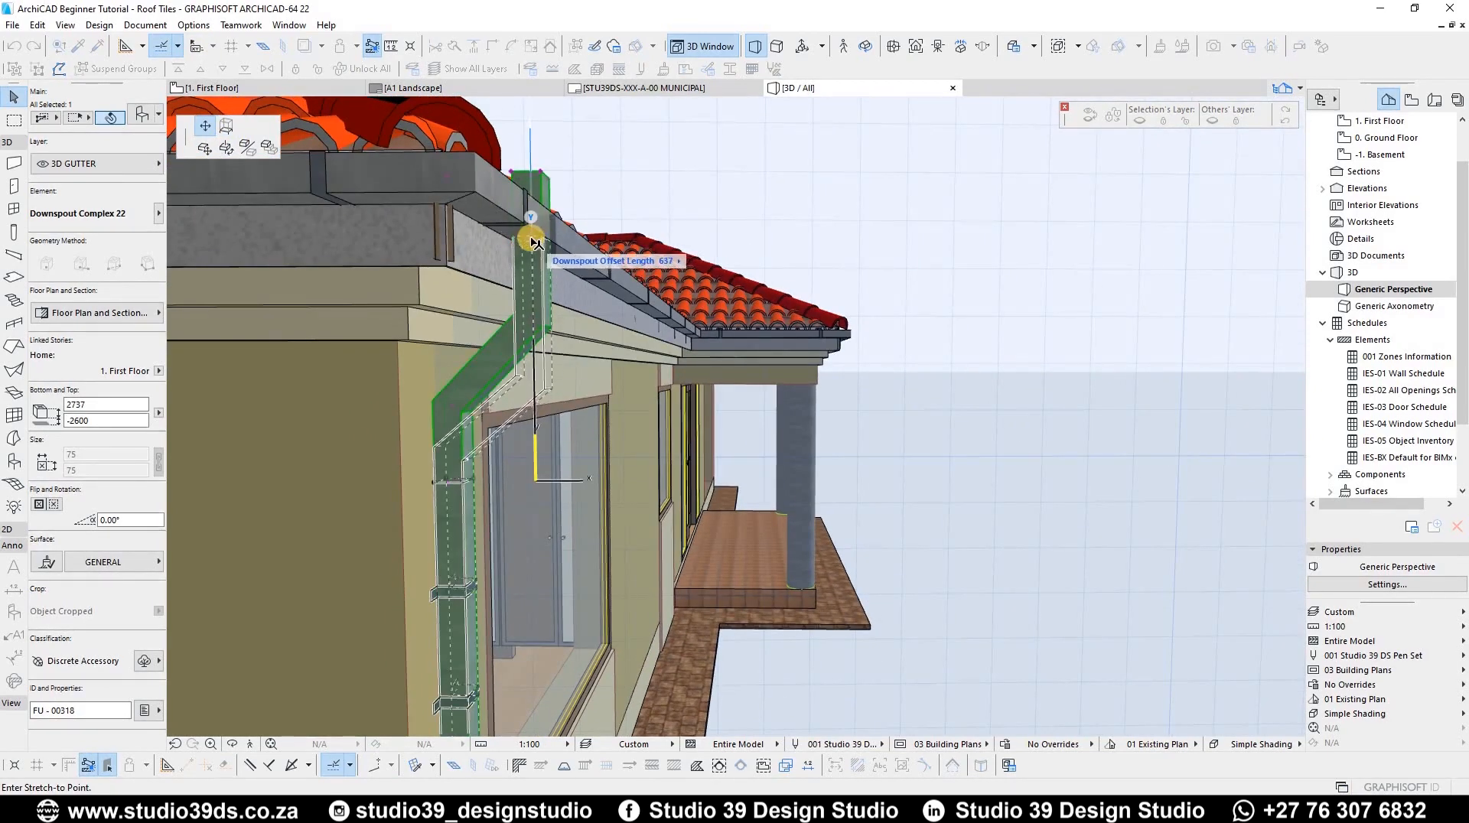
{"action": "middle_click_drag", "start_coordinate": [568, 197], "coordinate": [551, 230], "text": "shift"}
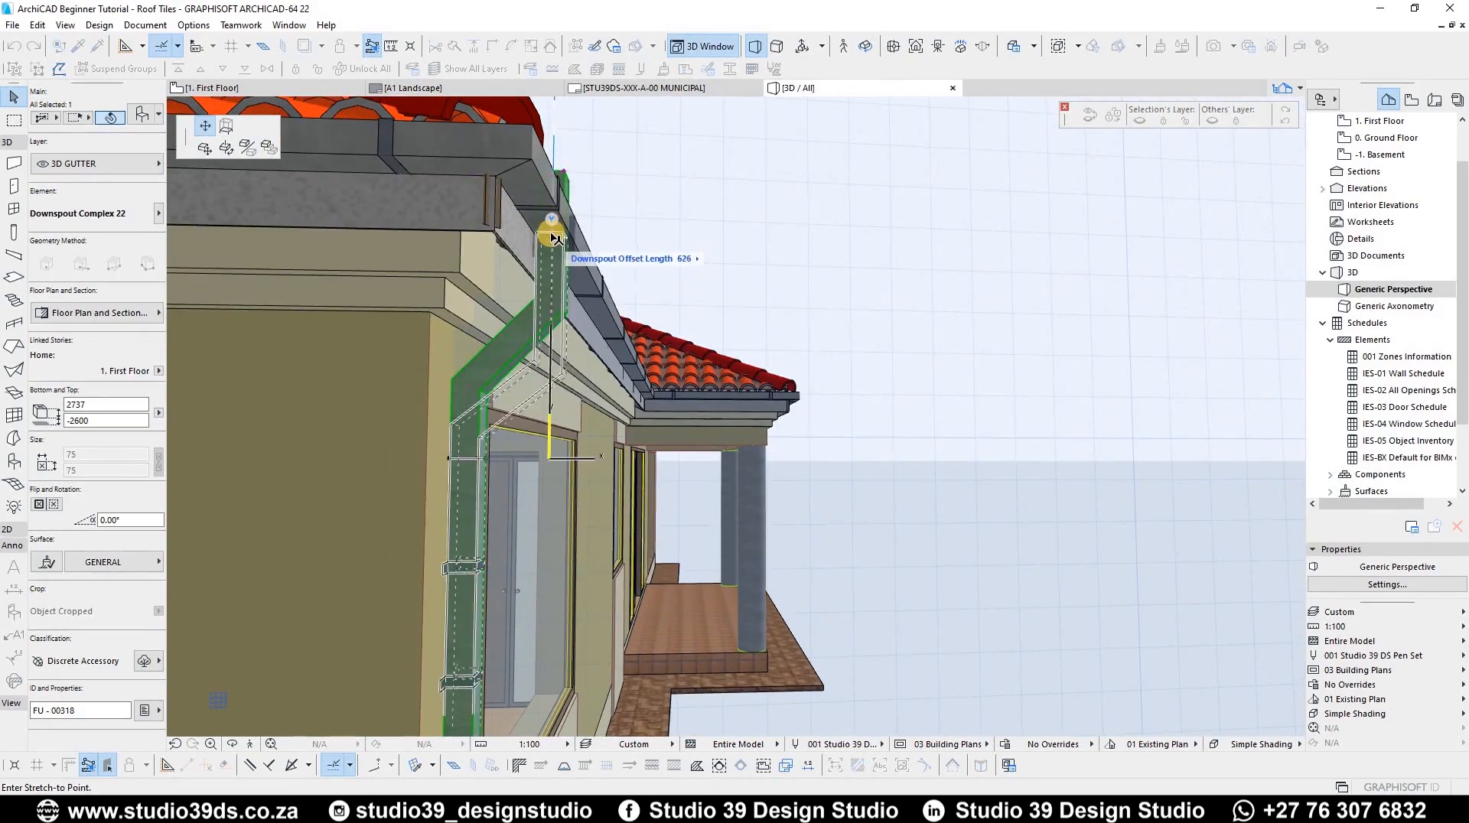
{"action": "left_click", "coordinate": [549, 288]}
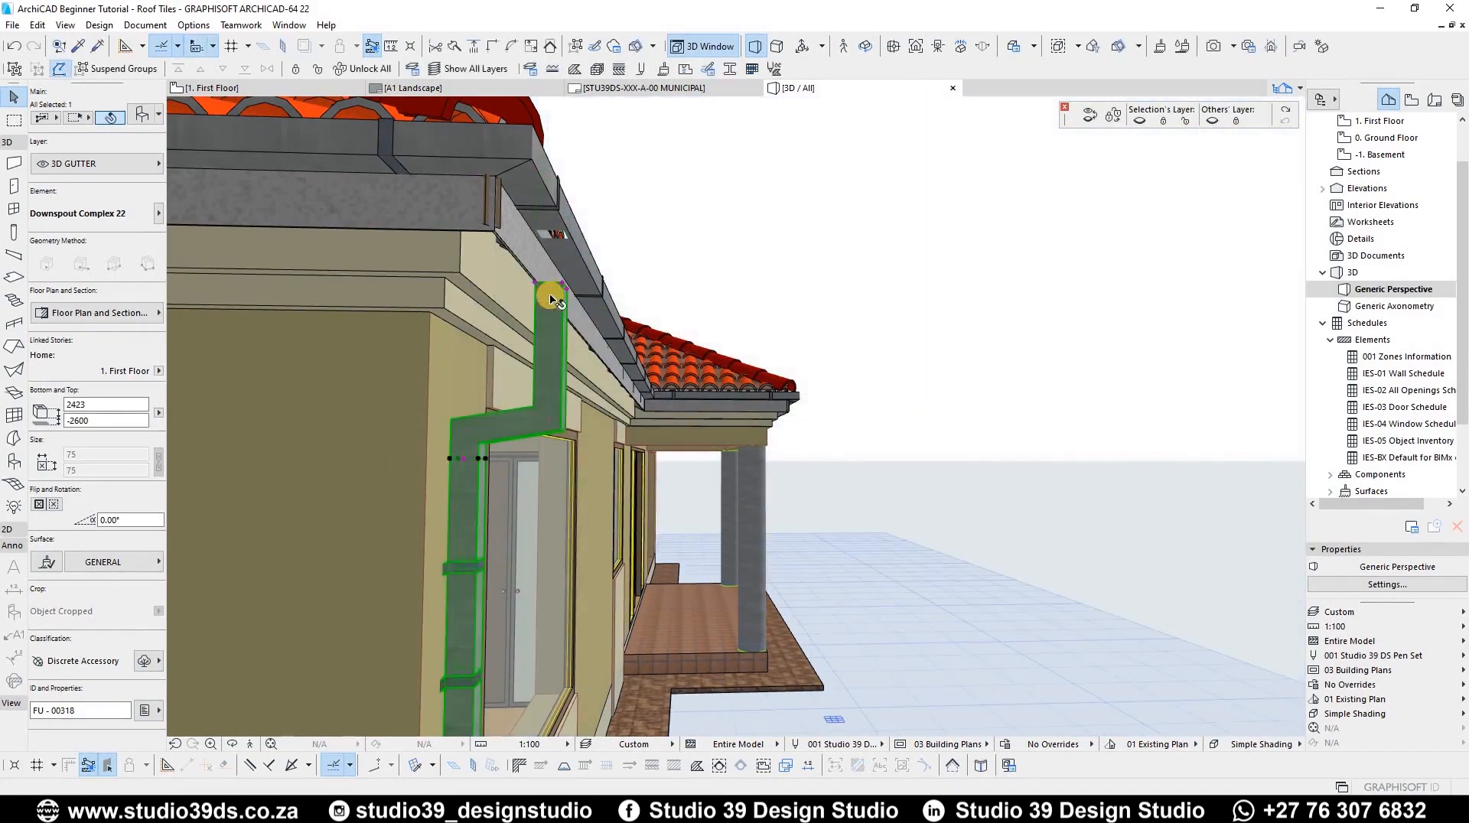
Step: Reshape the downspout's offset by stretching its upper and lower vertical part lengths
{"action": "left_click", "coordinate": [557, 236]}
{"action": "left_click", "coordinate": [554, 371]}
{"action": "left_click", "coordinate": [553, 372]}
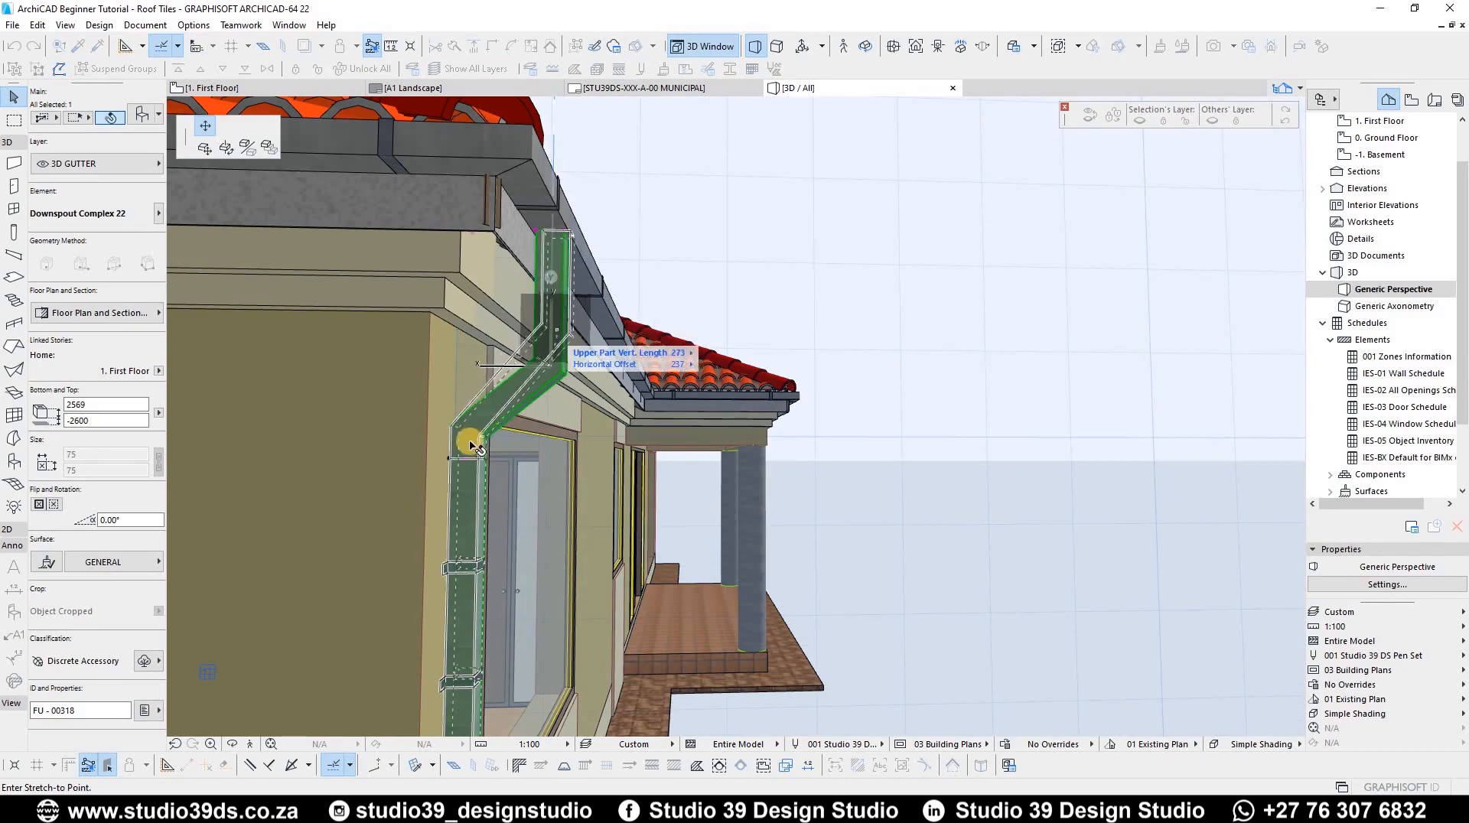
{"action": "left_click", "coordinate": [551, 375]}
{"action": "left_click", "coordinate": [475, 397]}
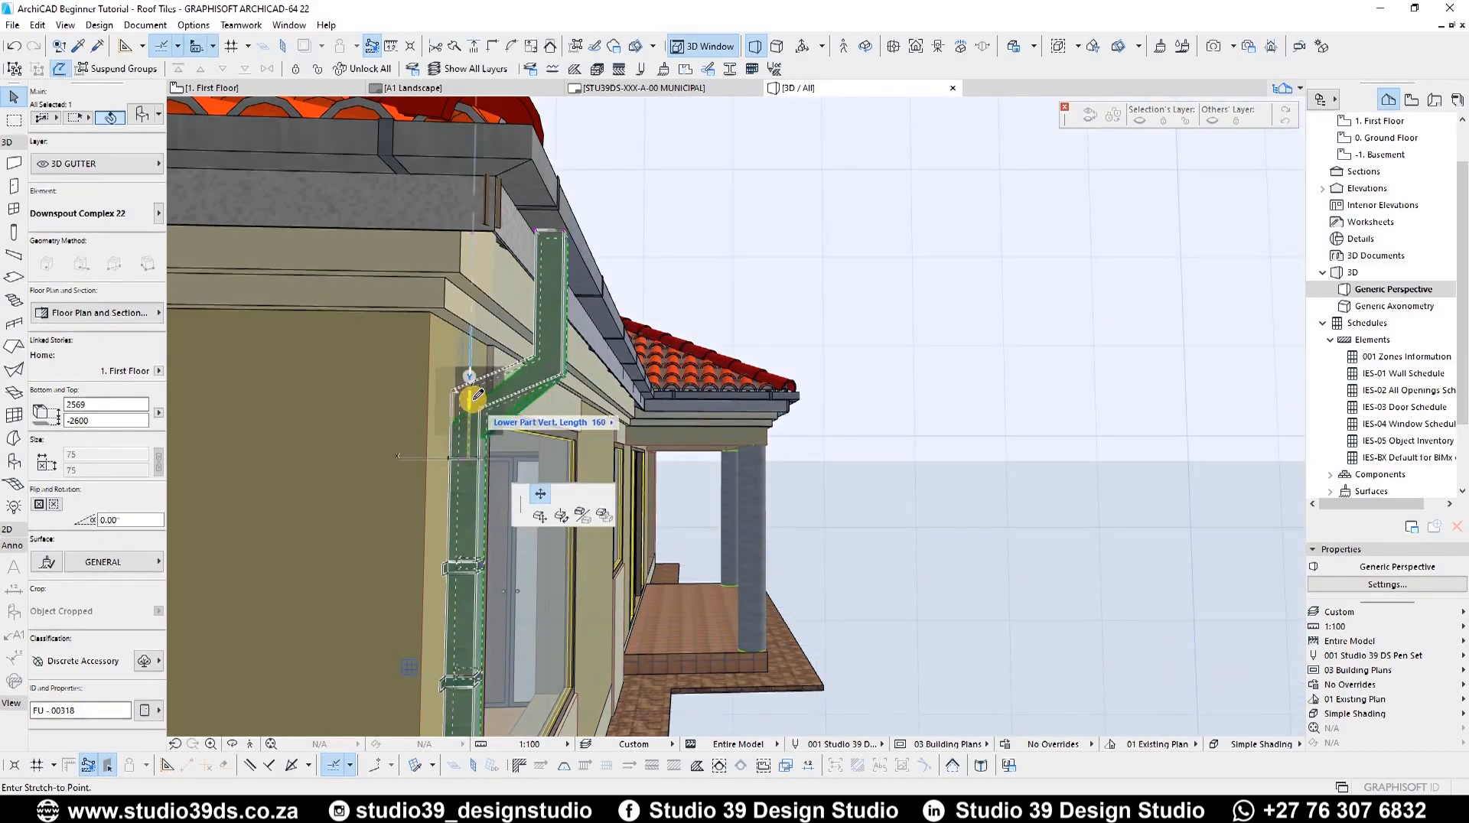
{"action": "left_click", "coordinate": [553, 370]}
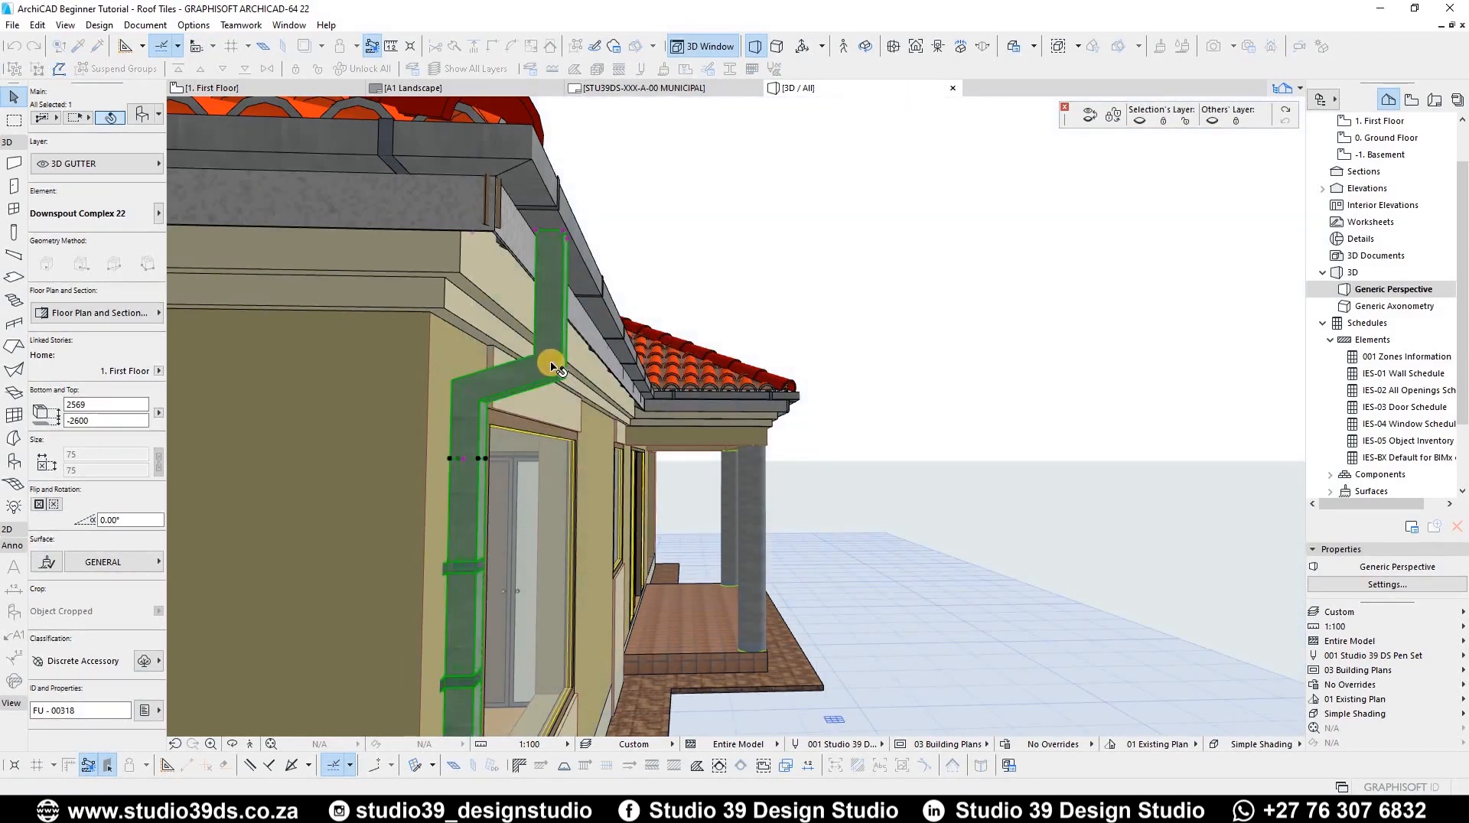
{"action": "left_click", "coordinate": [556, 351]}
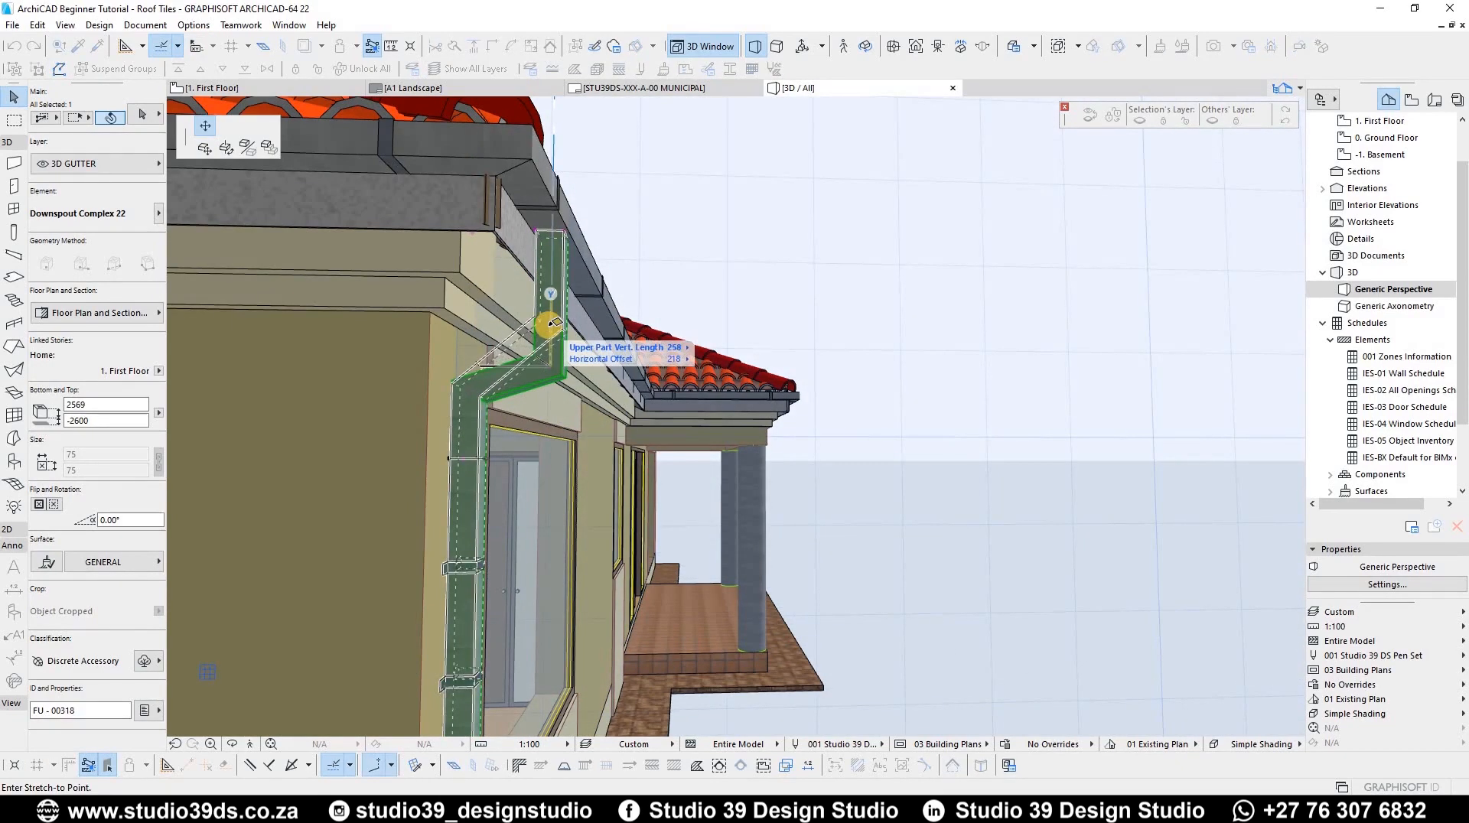
{"action": "left_click", "coordinate": [546, 341]}
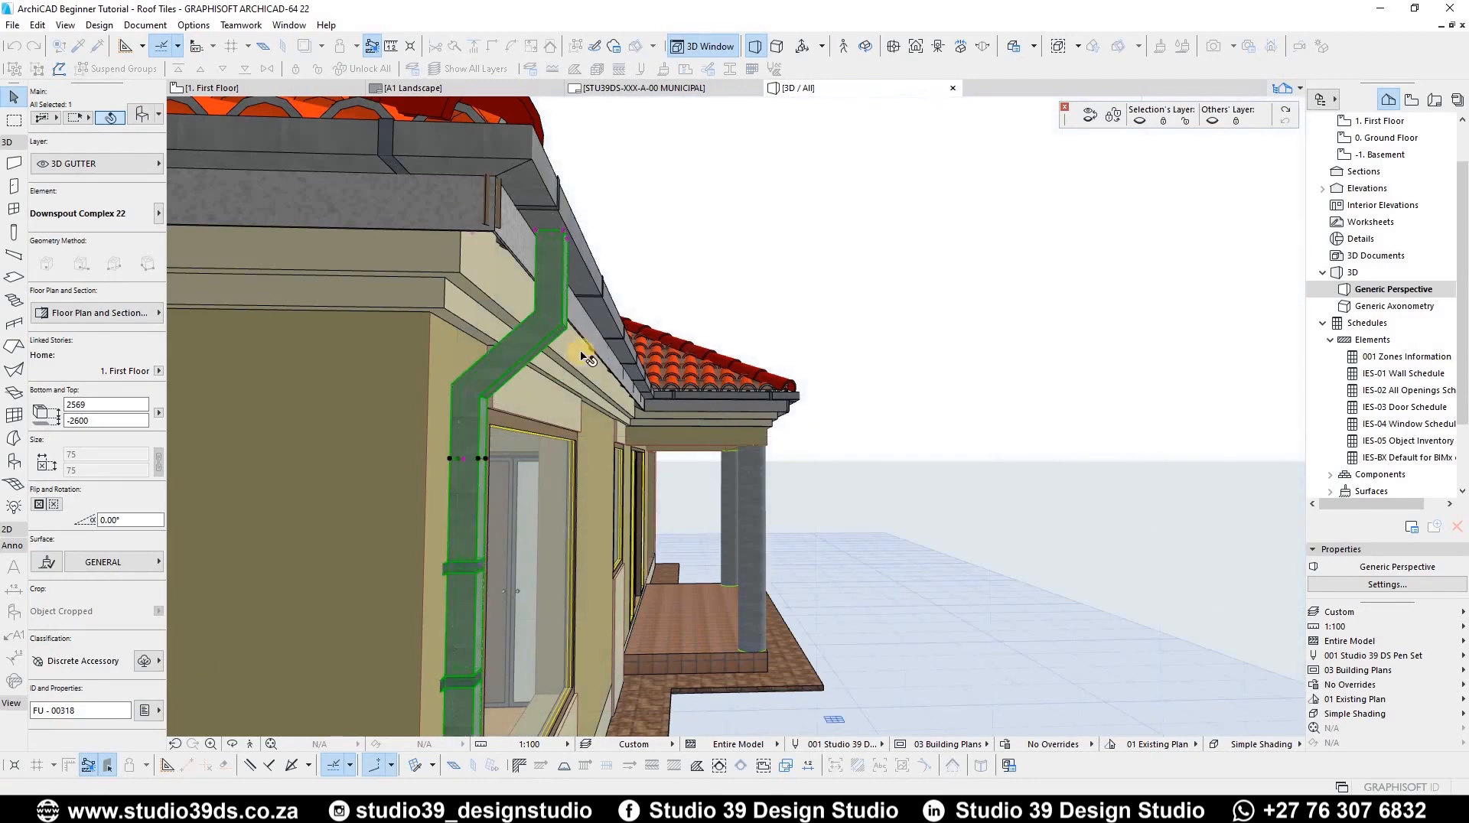
Step: Open the selected downspout's settings to review its offset values and close them with OK
{"action": "middle_click_drag", "start_coordinate": [561, 374], "coordinate": [731, 310], "text": "shift"}
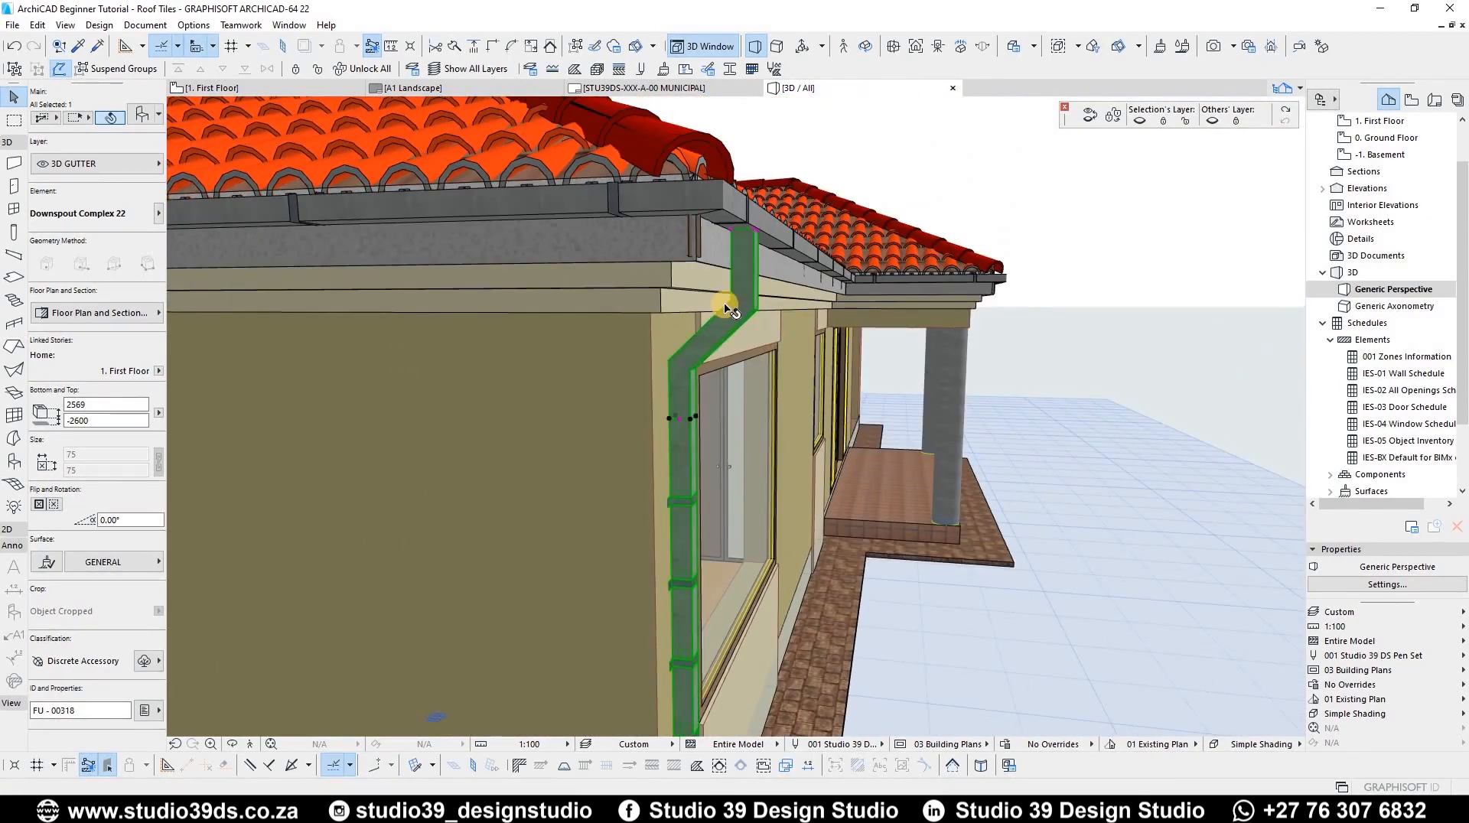
{"action": "scroll", "coordinate": [731, 310], "scroll_direction": "up", "scroll_amount": 3}
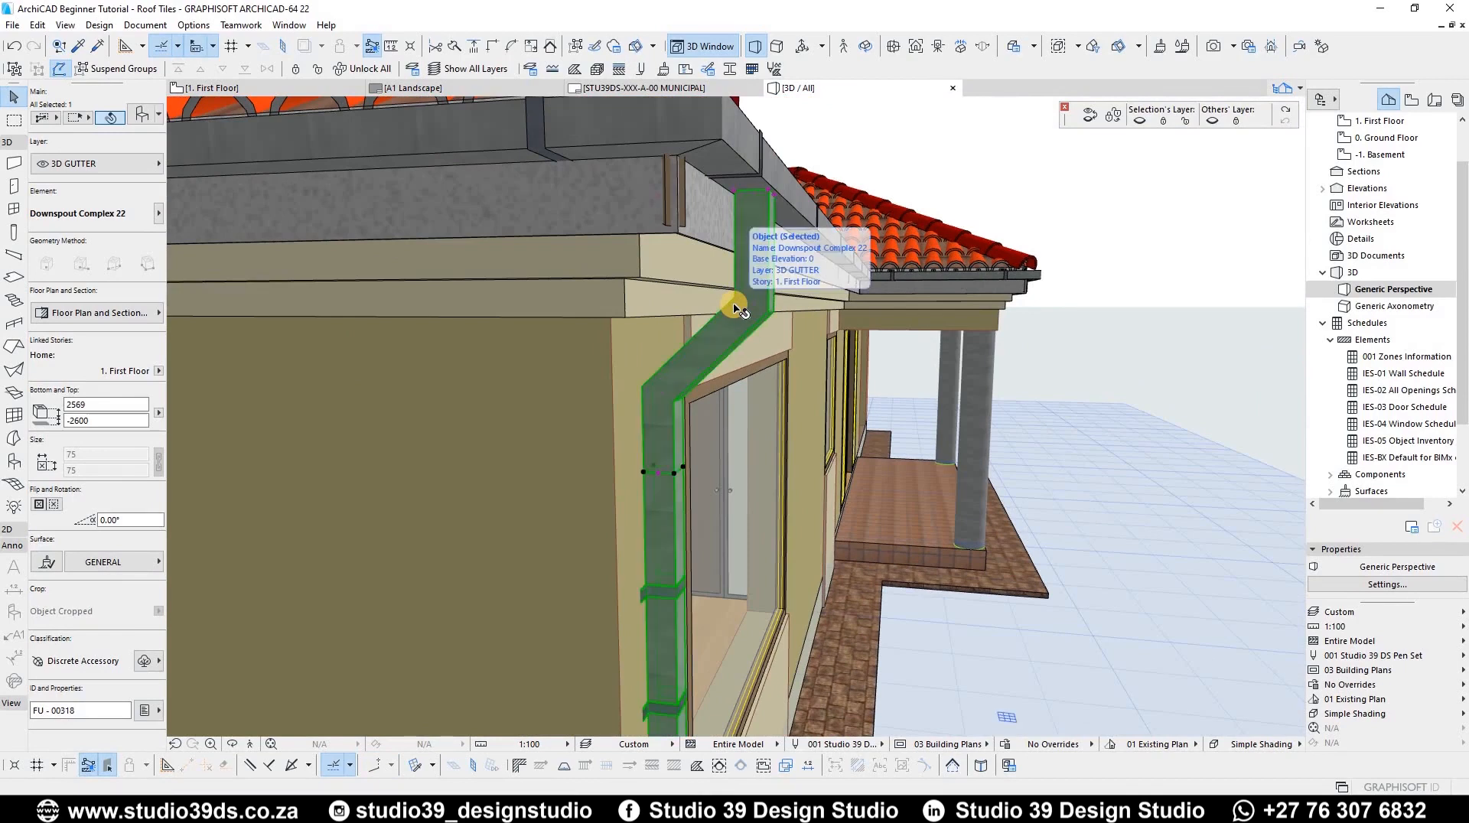
{"action": "double_click", "coordinate": [730, 299]}
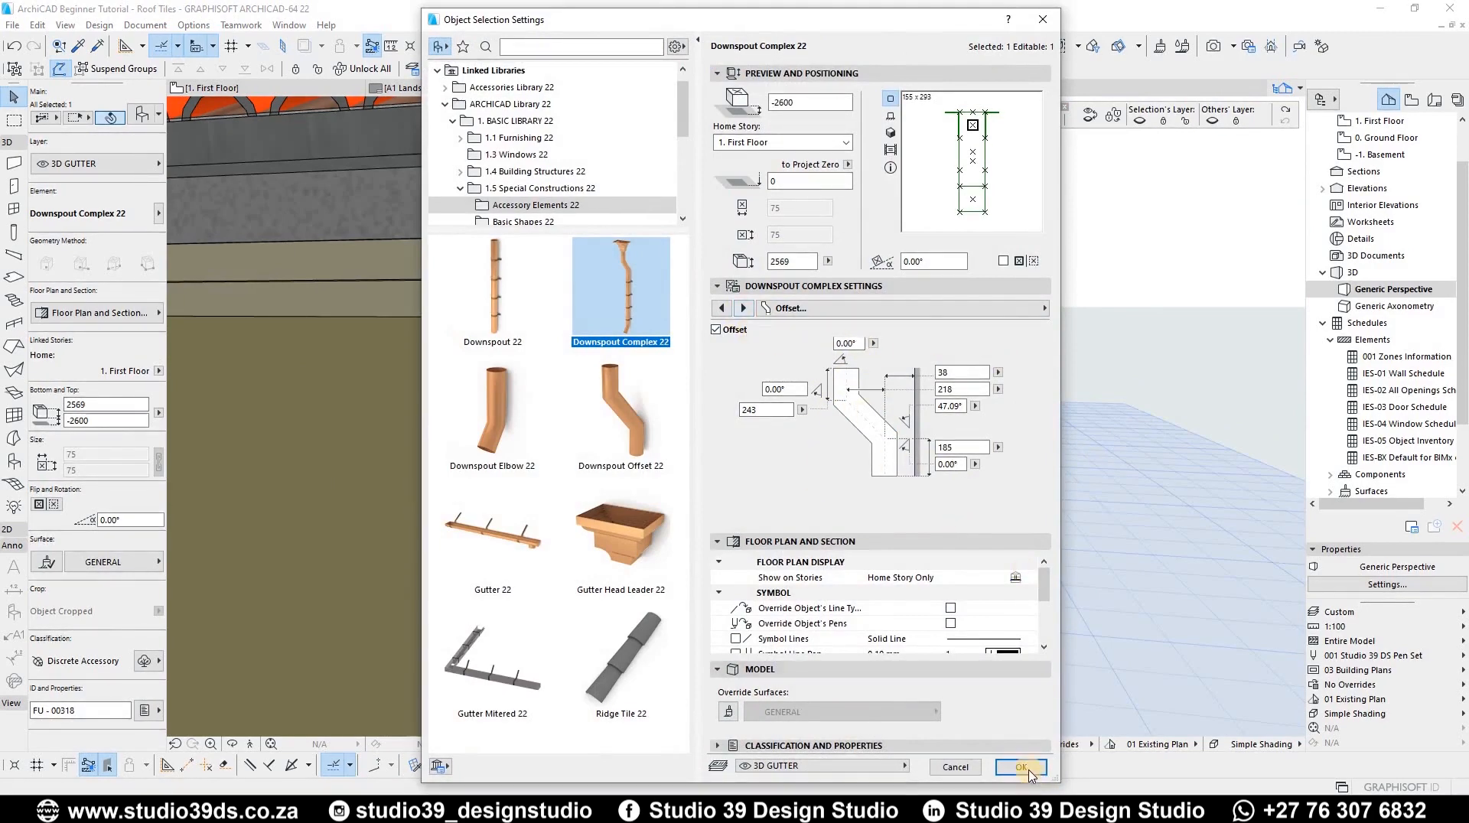
{"action": "key", "text": "Return"}
Step: Drag the downspout's lower elbow end to reposition it at the base of the wall
{"action": "scroll", "coordinate": [632, 384], "scroll_direction": "up", "scroll_amount": 5}
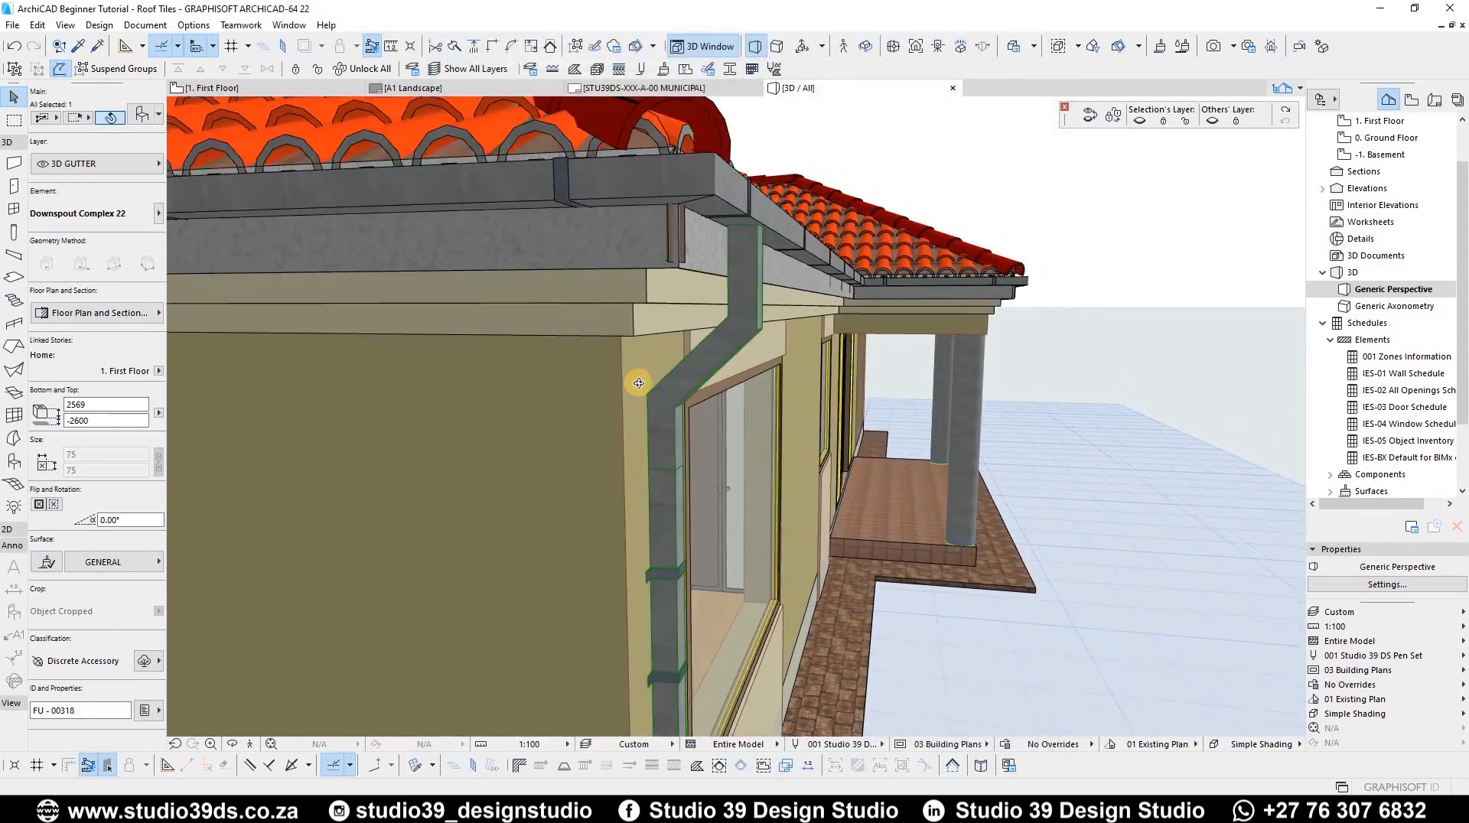
{"action": "scroll", "coordinate": [659, 524], "scroll_direction": "down", "scroll_amount": 5}
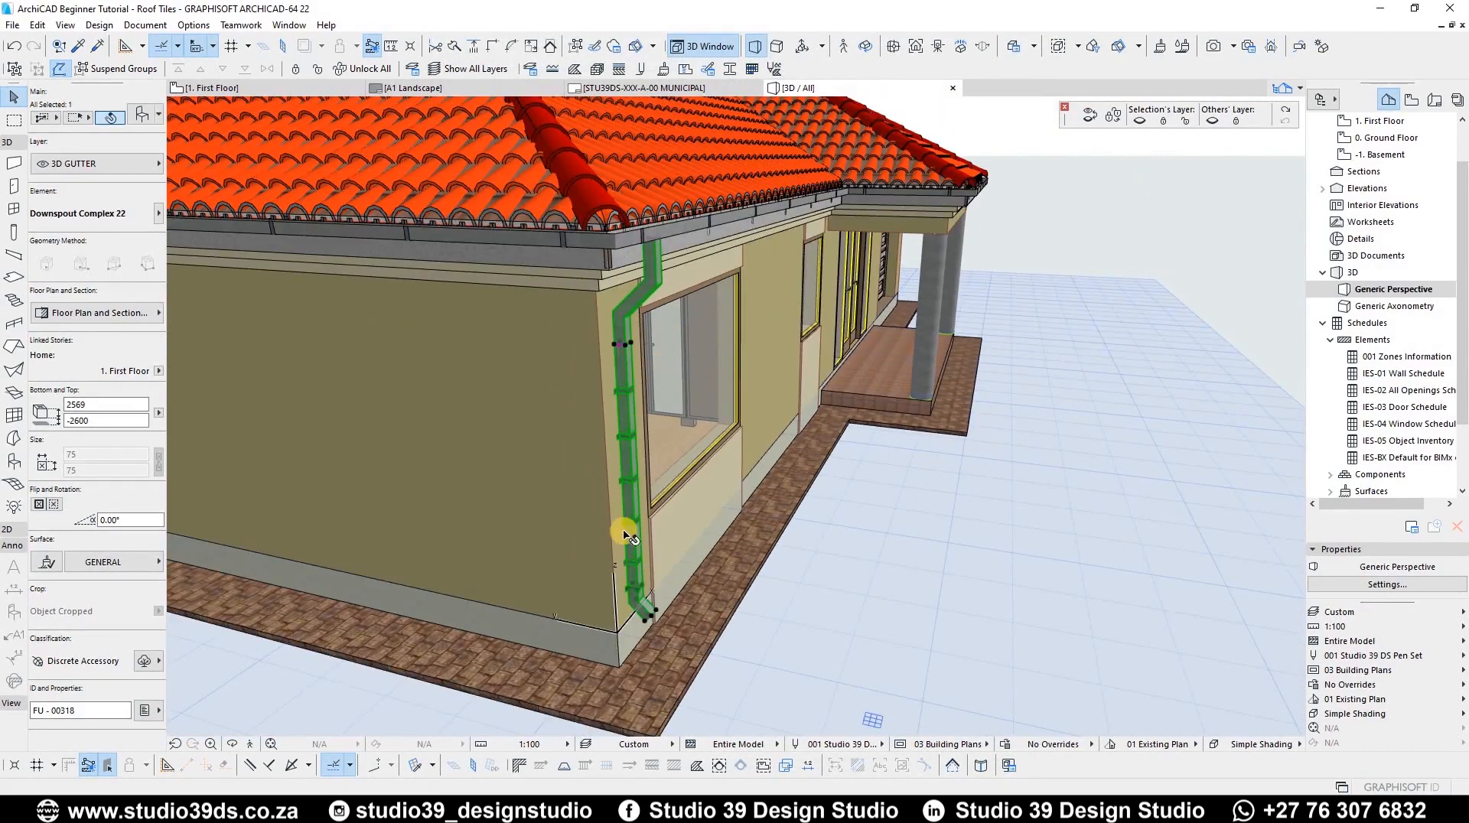
{"action": "scroll", "coordinate": [614, 540], "scroll_direction": "up", "scroll_amount": 3}
{"action": "middle_click_drag", "start_coordinate": [614, 541], "coordinate": [672, 459]}
{"action": "scroll", "coordinate": [678, 464], "scroll_direction": "down", "scroll_amount": 3}
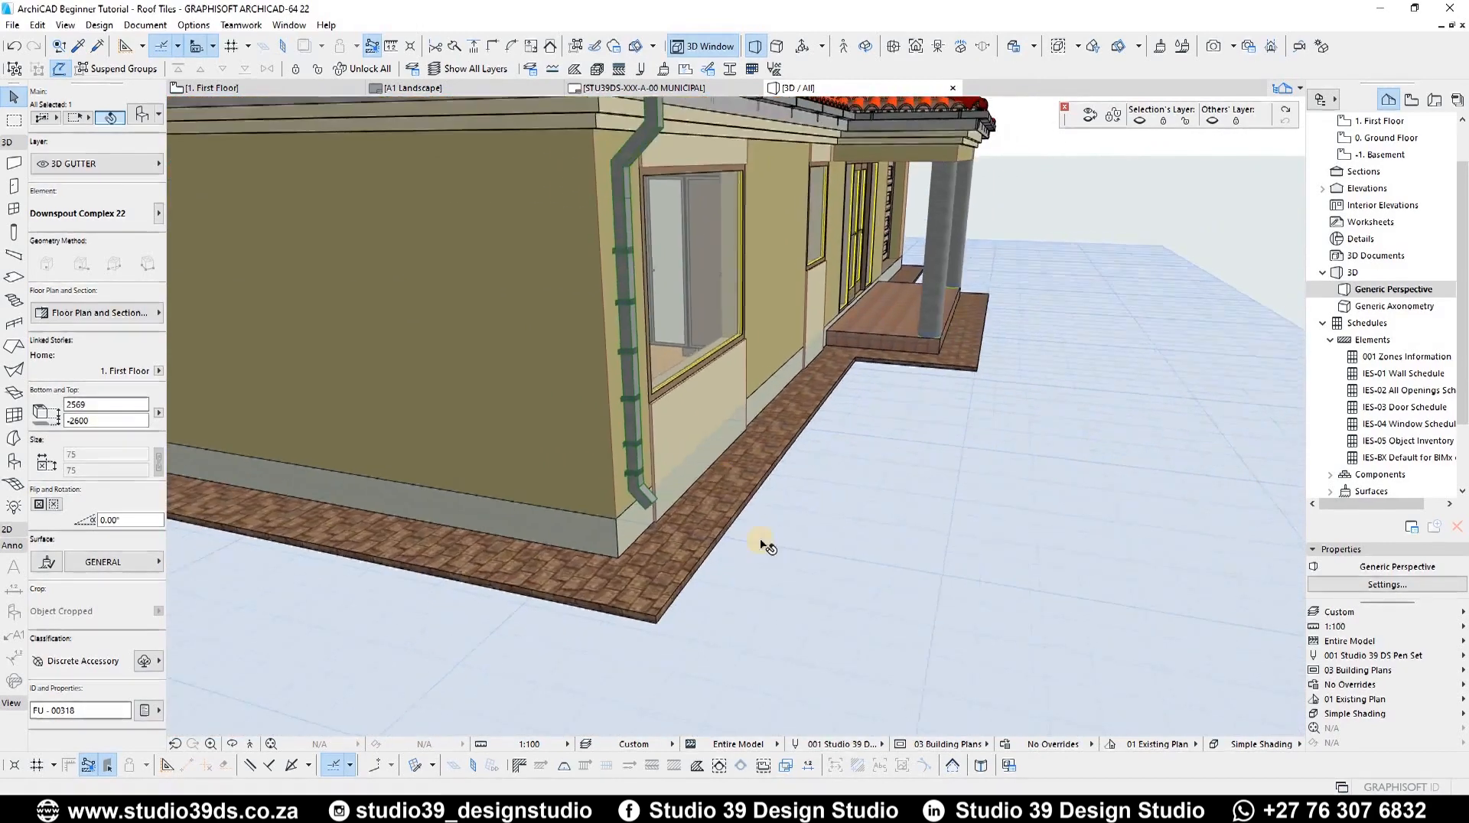
{"action": "scroll", "coordinate": [692, 589], "scroll_direction": "up", "scroll_amount": 4}
{"action": "scroll", "coordinate": [693, 374], "scroll_direction": "up", "scroll_amount": 2}
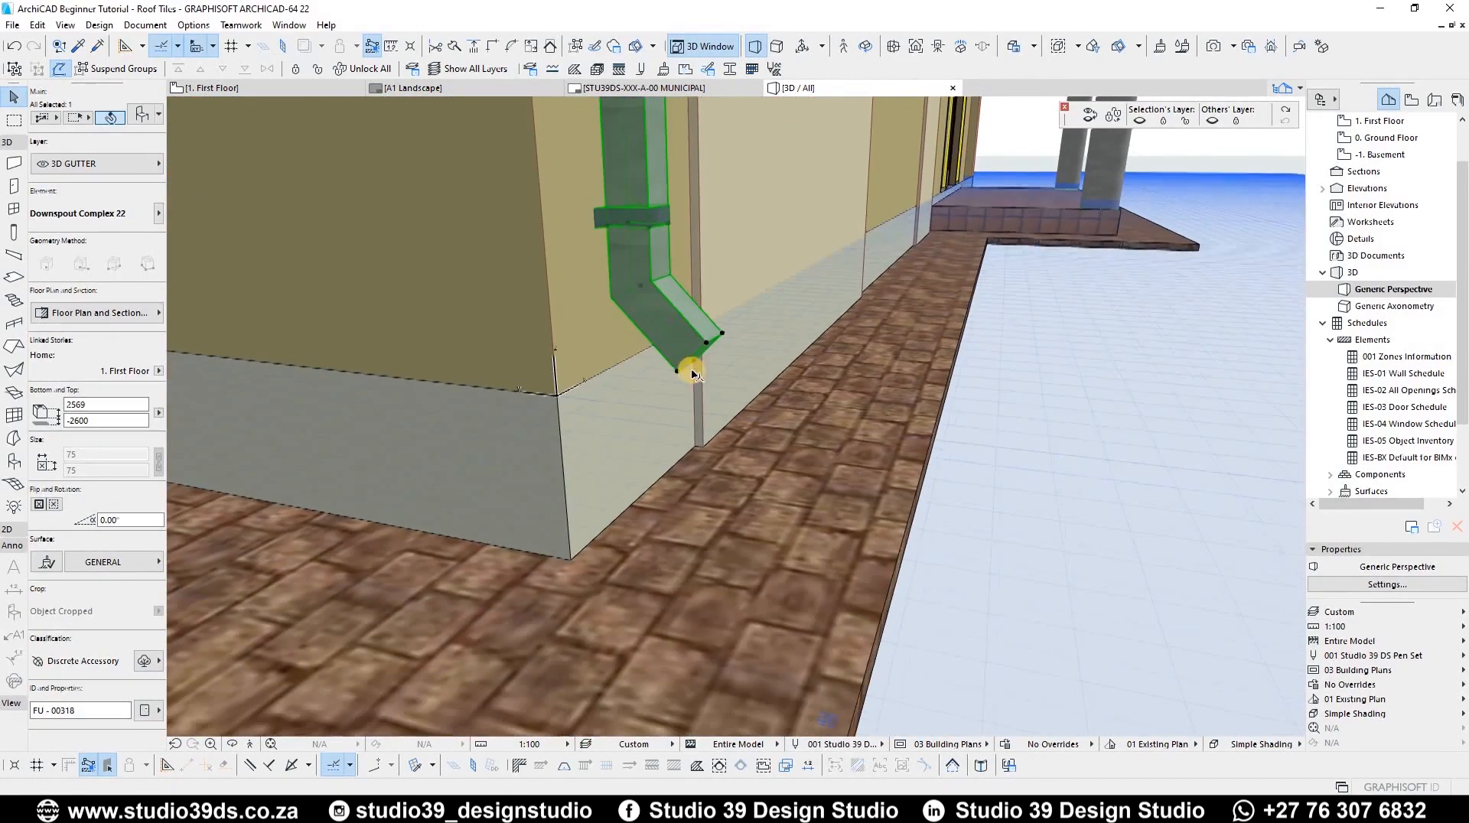
{"action": "left_click", "coordinate": [677, 373]}
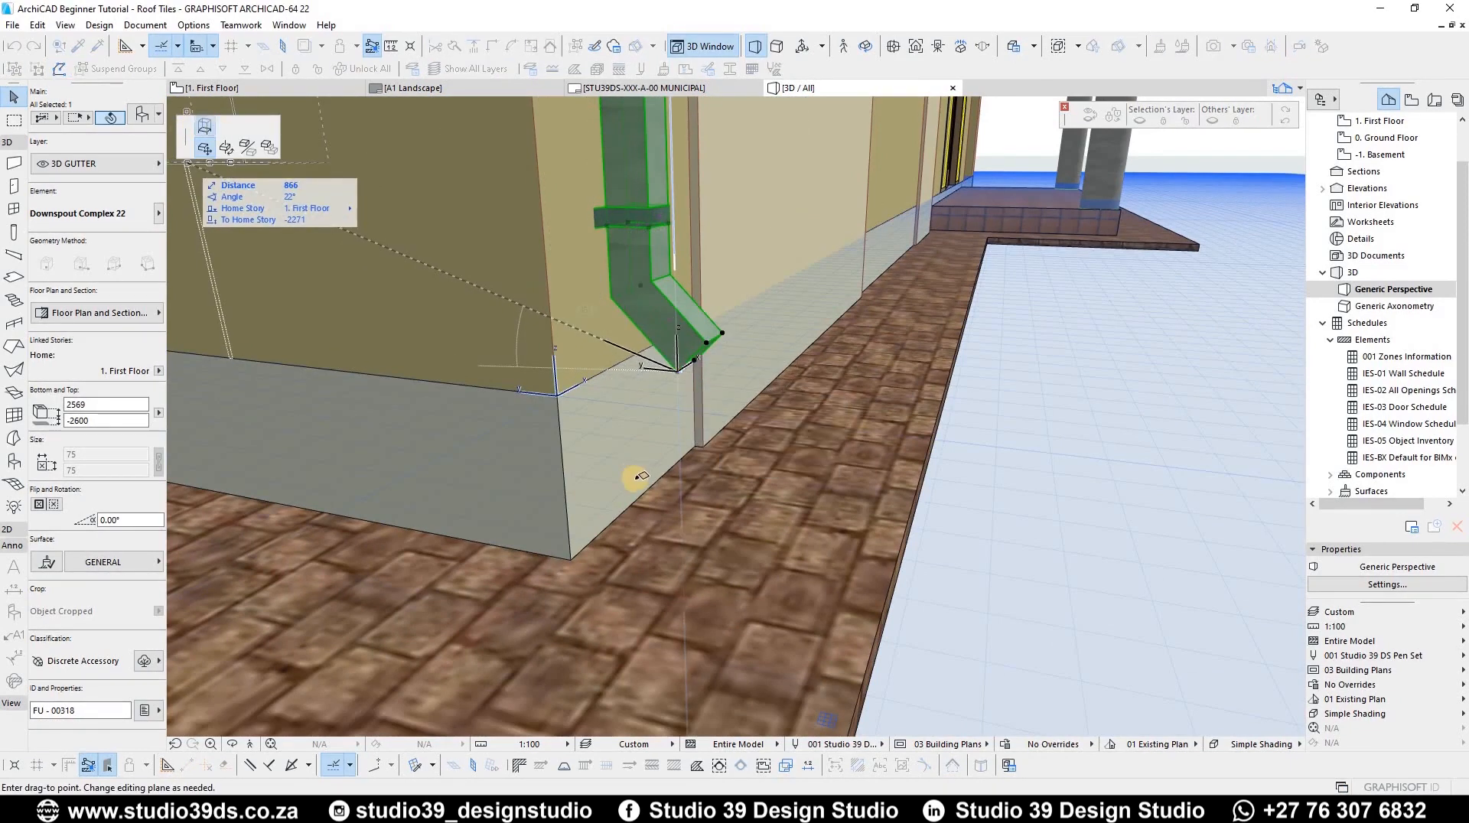
{"action": "scroll", "coordinate": [638, 476], "scroll_direction": "down", "scroll_amount": 2}
{"action": "left_click", "coordinate": [647, 409]}
Step: Stretch the downspout's lower end down toward the paving at ground level
{"action": "middle_click_drag", "start_coordinate": [788, 391], "coordinate": [649, 575], "text": "shift"}
{"action": "middle_click_drag", "start_coordinate": [653, 482], "coordinate": [639, 535], "text": "shift"}
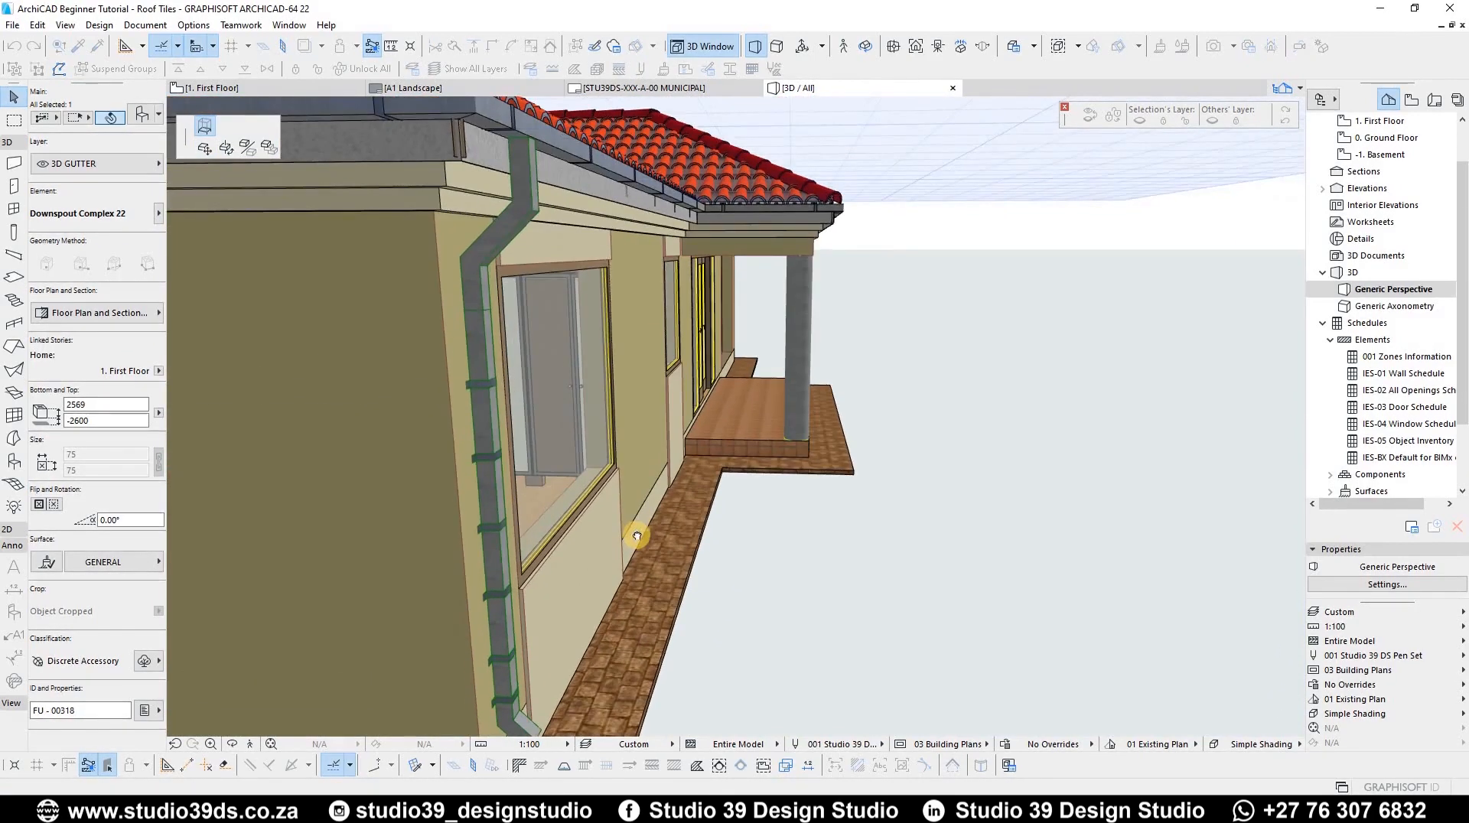
{"action": "middle_click_drag", "start_coordinate": [485, 367], "coordinate": [483, 608], "text": "shift"}
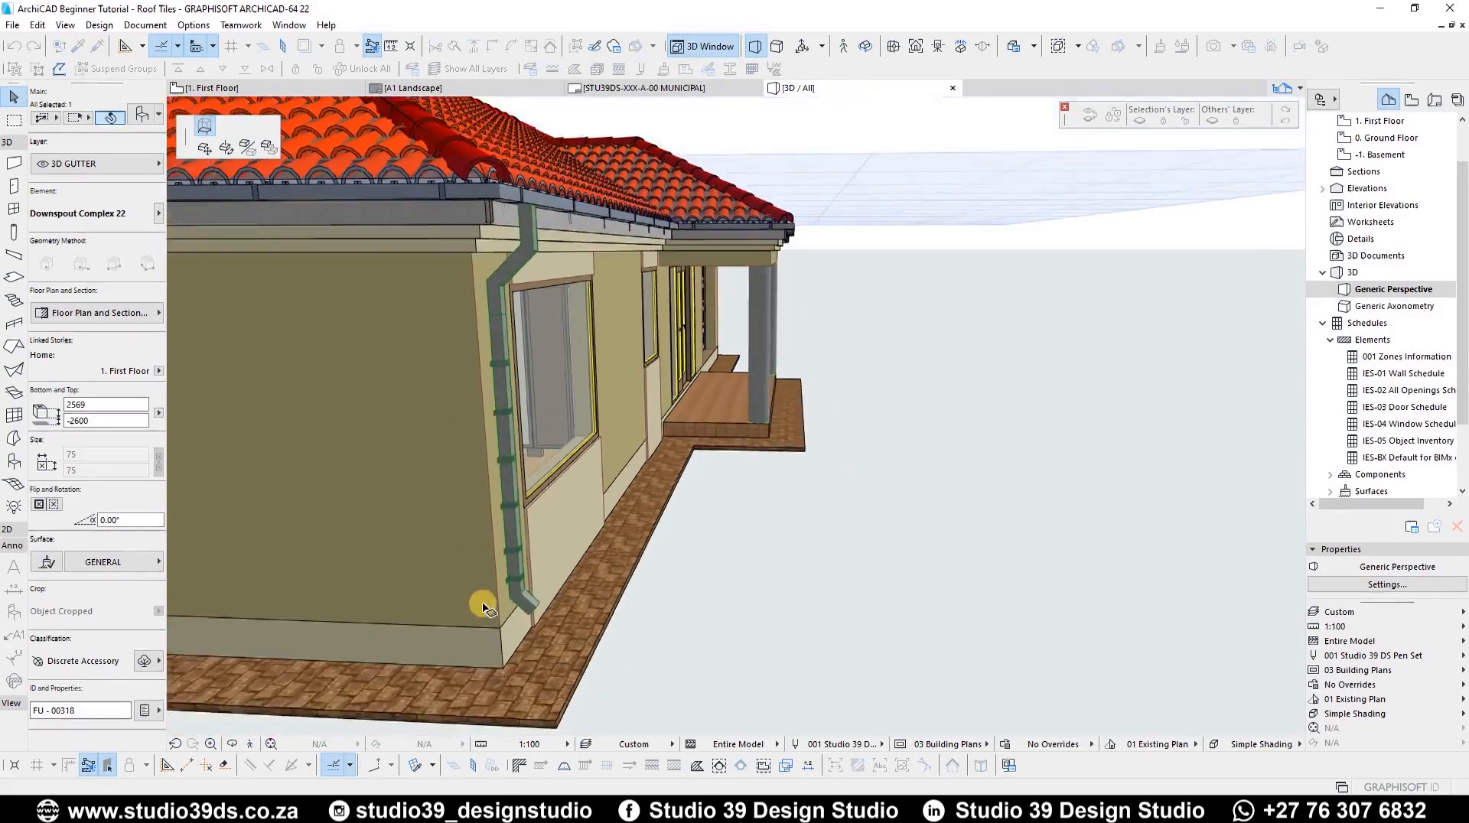
{"action": "scroll", "coordinate": [484, 610], "scroll_direction": "up", "scroll_amount": 3}
{"action": "left_click", "coordinate": [577, 592]}
{"action": "middle_click_drag", "start_coordinate": [580, 590], "coordinate": [610, 508], "text": "shift"}
Step: Angular-stretch the downspout's lower elbow to about 44°
{"action": "scroll", "coordinate": [568, 574], "scroll_direction": "up", "scroll_amount": 3}
{"action": "left_click", "coordinate": [566, 619]}
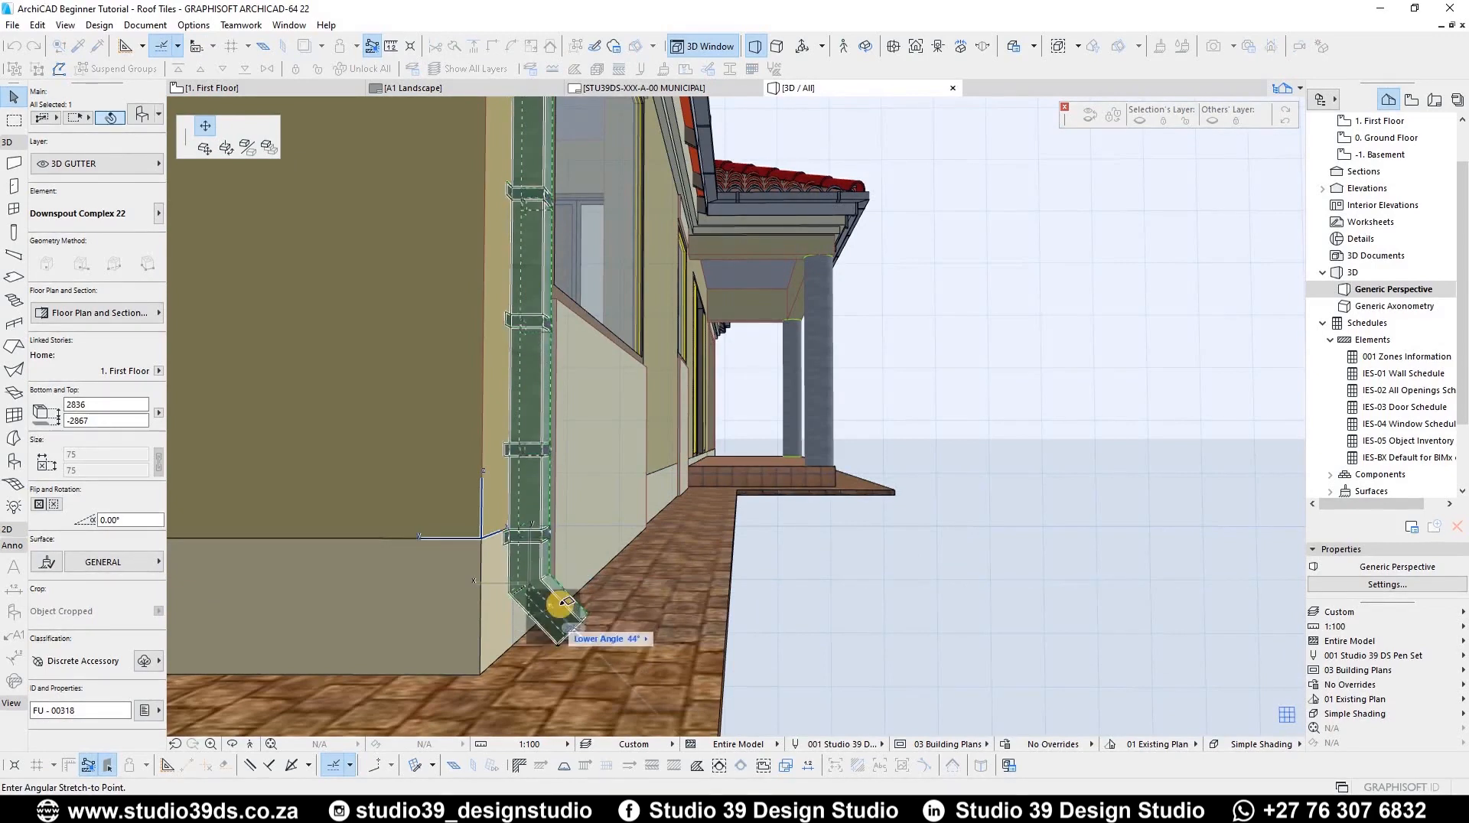
{"action": "left_click", "coordinate": [473, 617]}
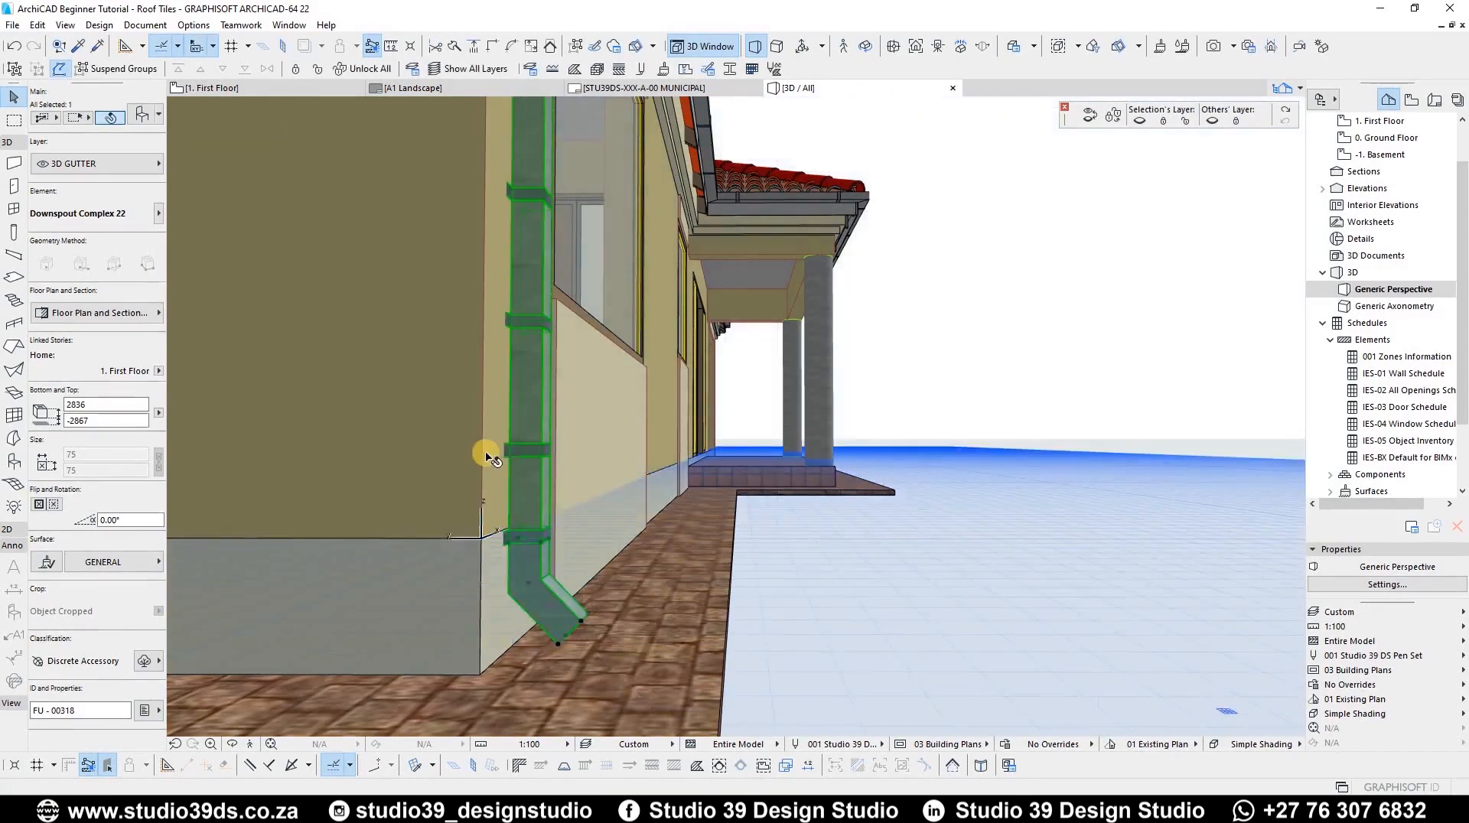
Step: Set the downspout's hangers to Uniform positioning with 500 mm spacing
{"action": "scroll", "coordinate": [486, 455], "scroll_direction": "down", "scroll_amount": 5}
{"action": "middle_click_drag", "start_coordinate": [413, 481], "coordinate": [487, 551], "text": "shift"}
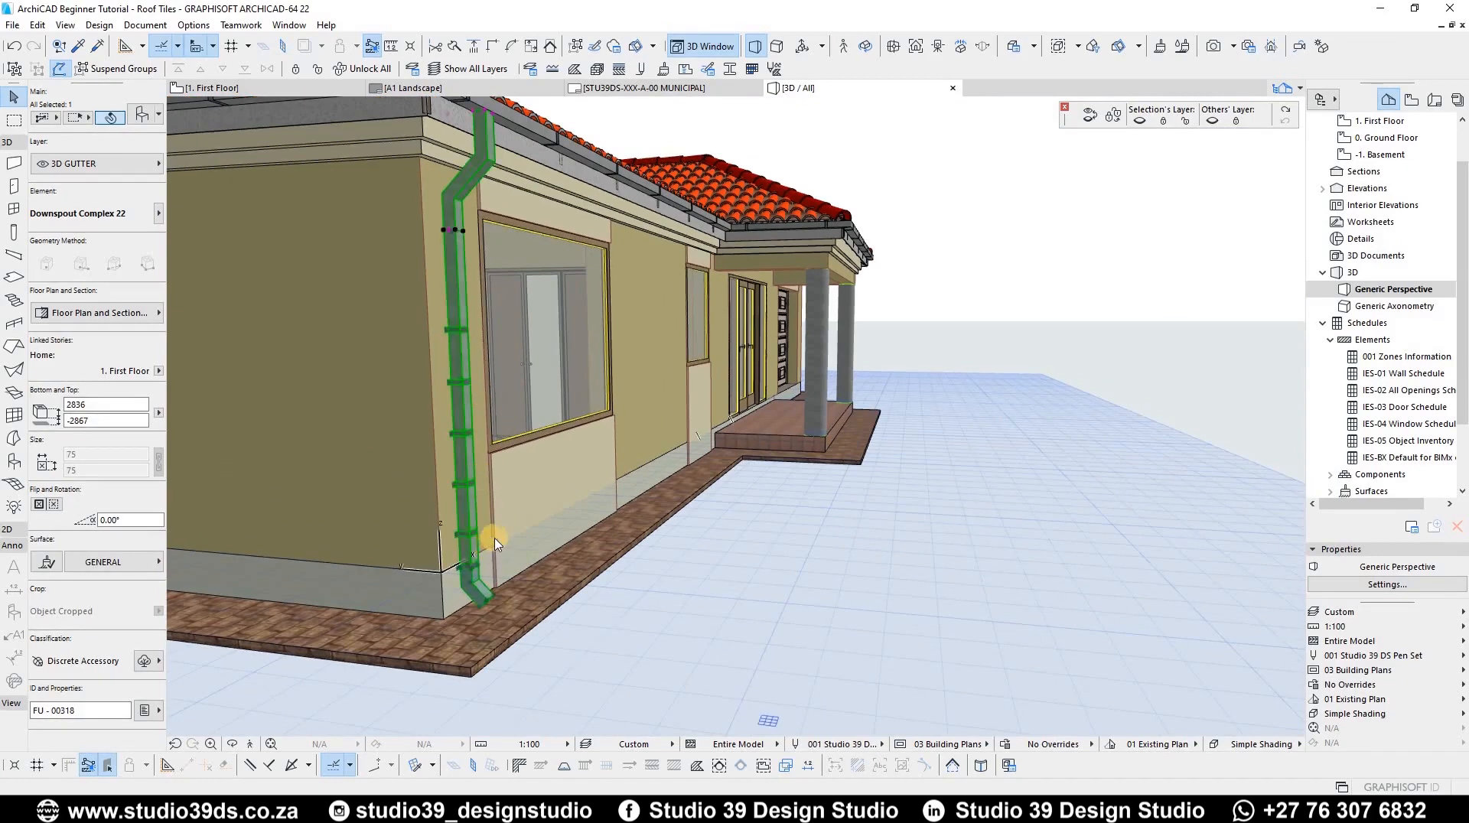
{"action": "double_click", "coordinate": [494, 540]}
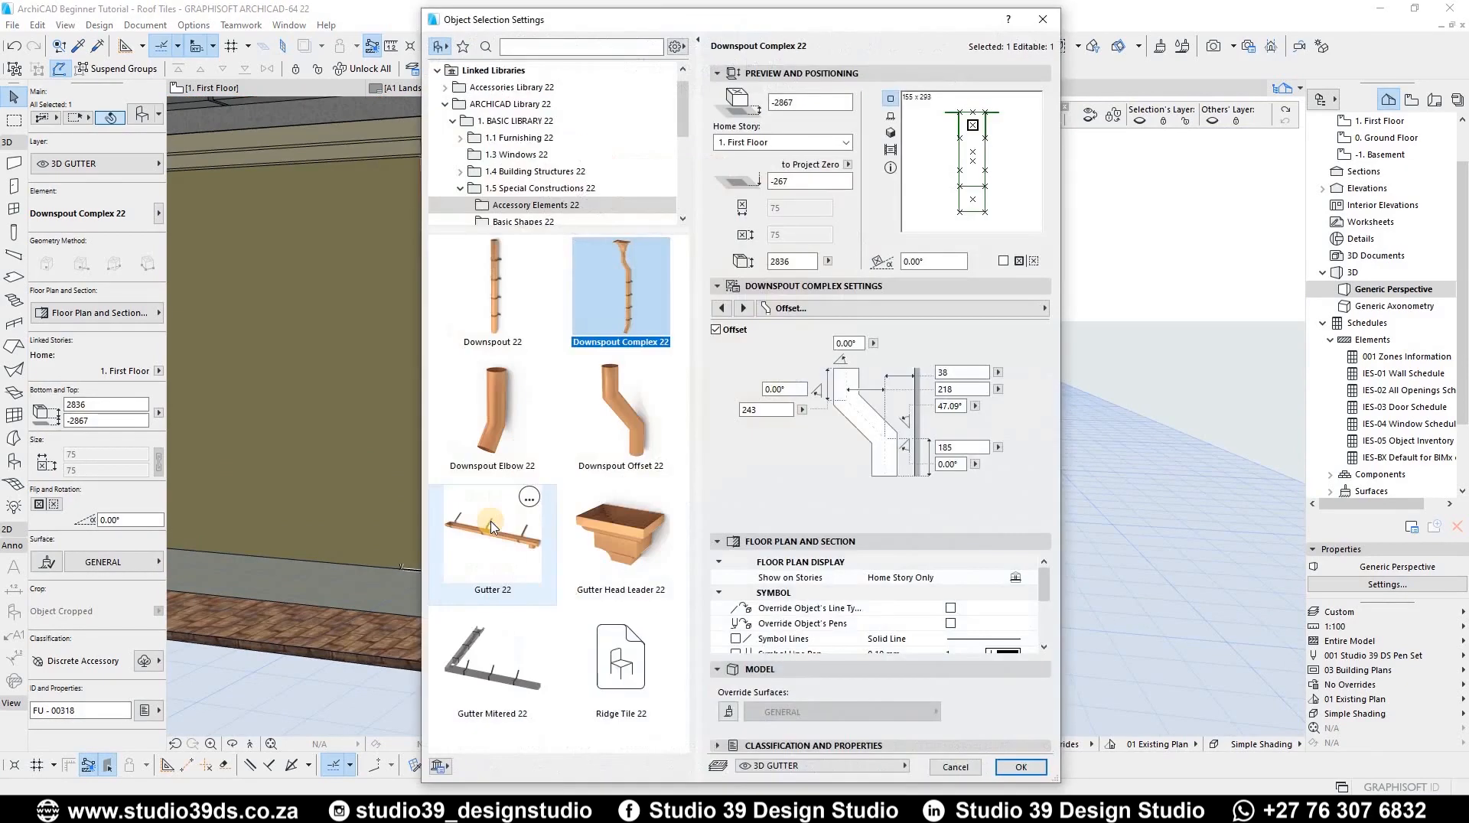
{"action": "left_click", "coordinate": [732, 313]}
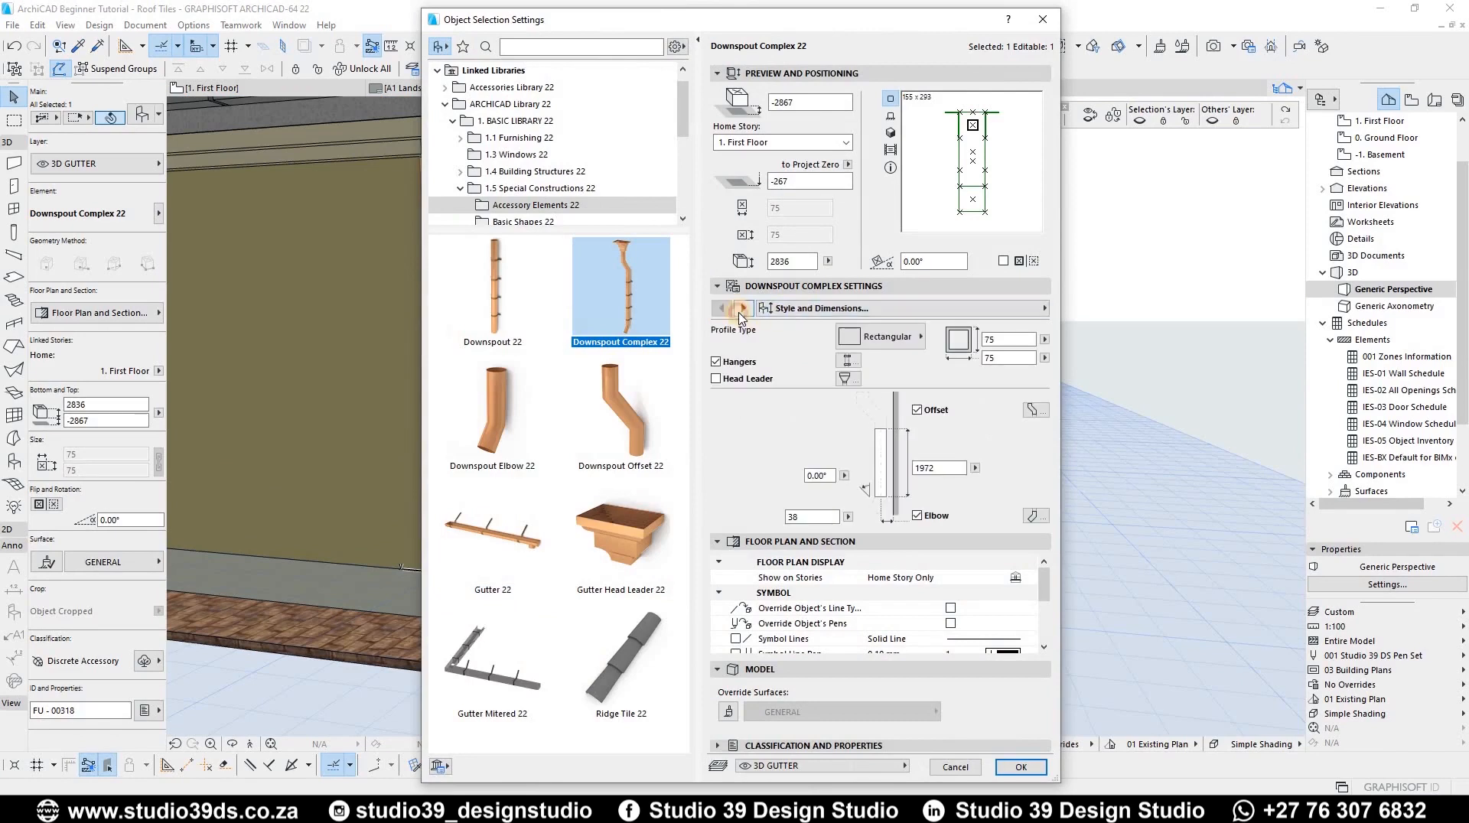
{"action": "left_click", "coordinate": [741, 311]}
{"action": "left_click", "coordinate": [741, 309]}
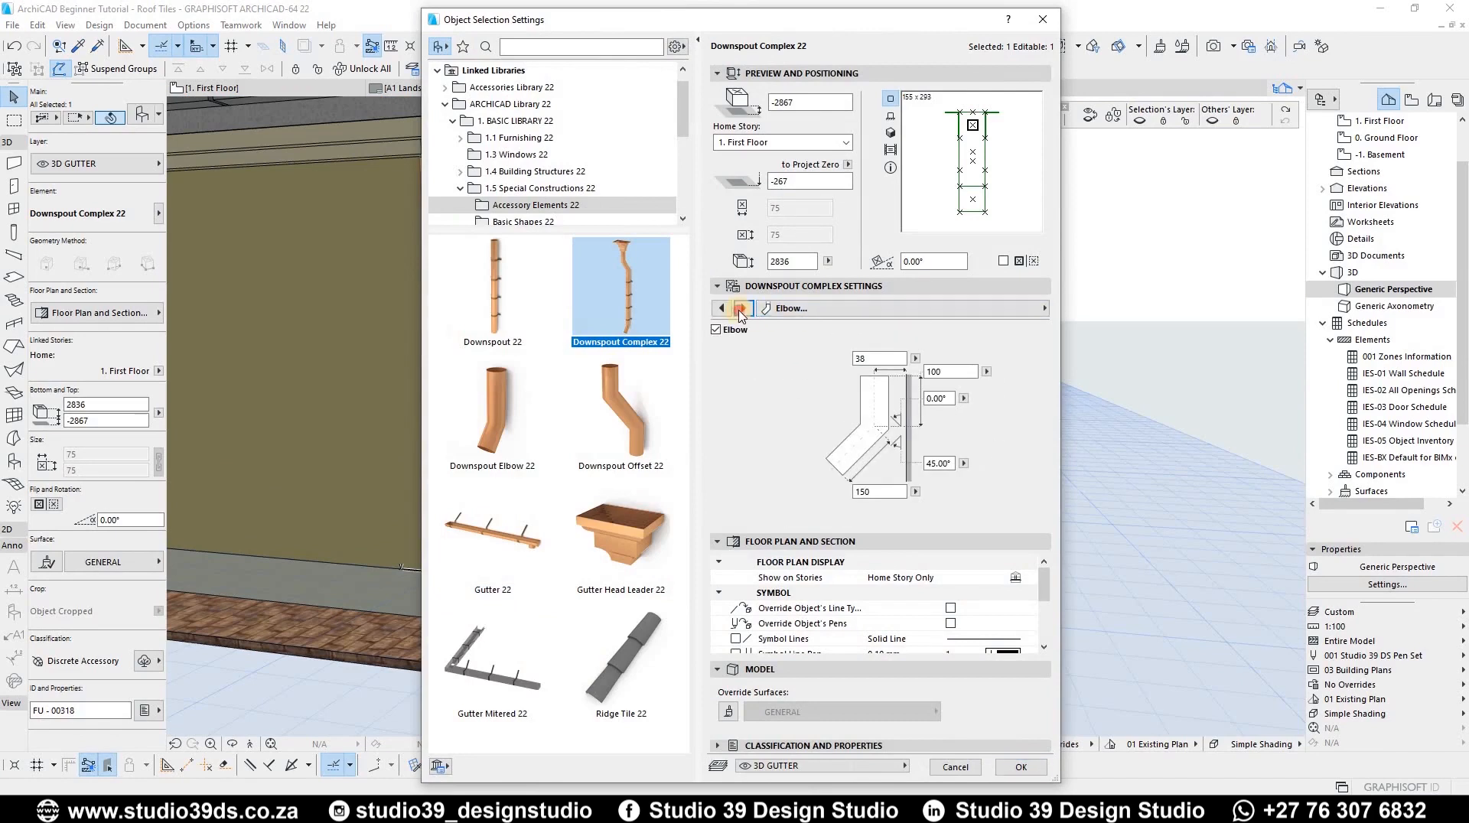
{"action": "left_click", "coordinate": [742, 309]}
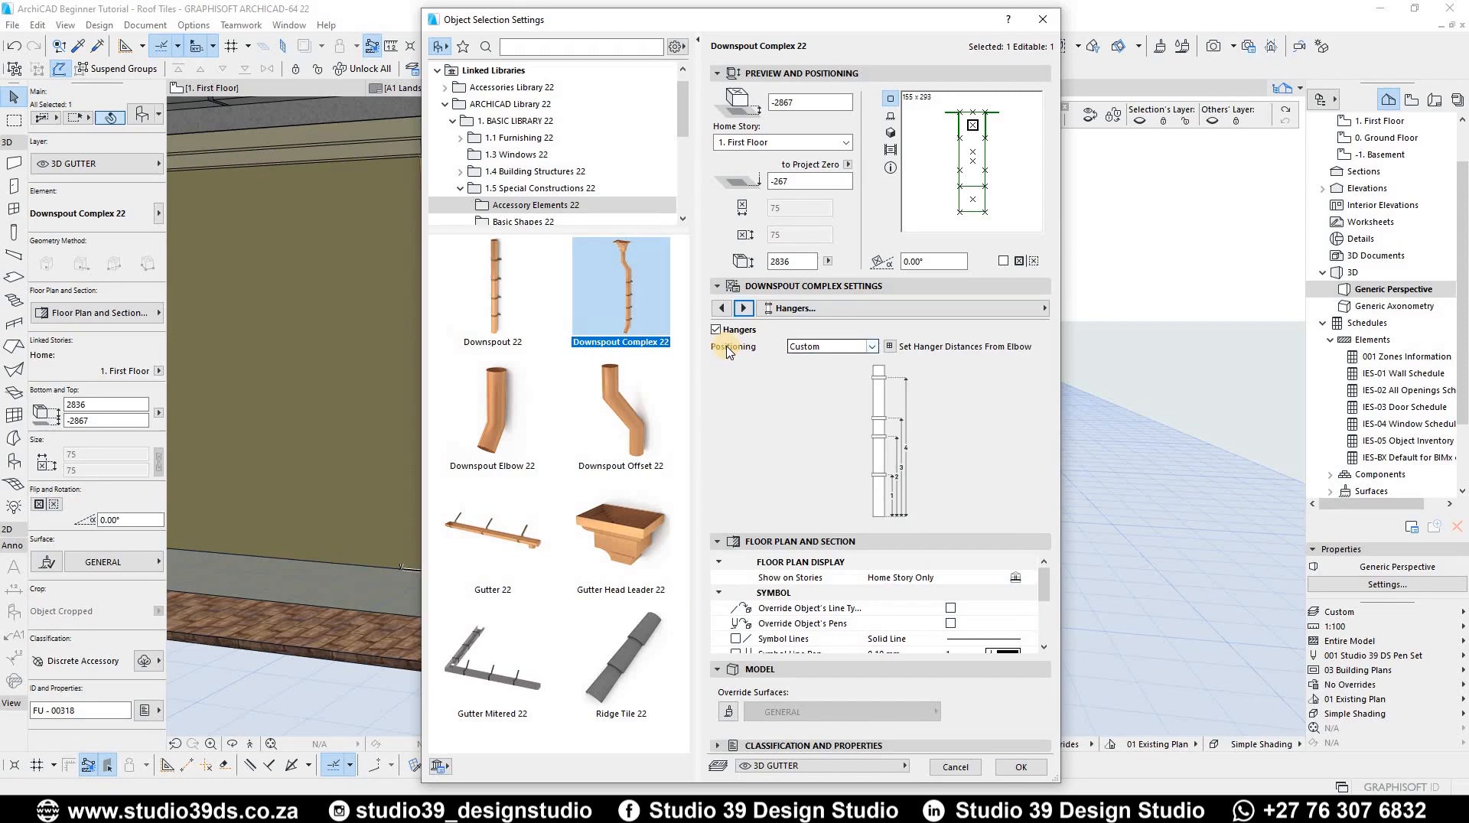
{"action": "left_click", "coordinate": [867, 349]}
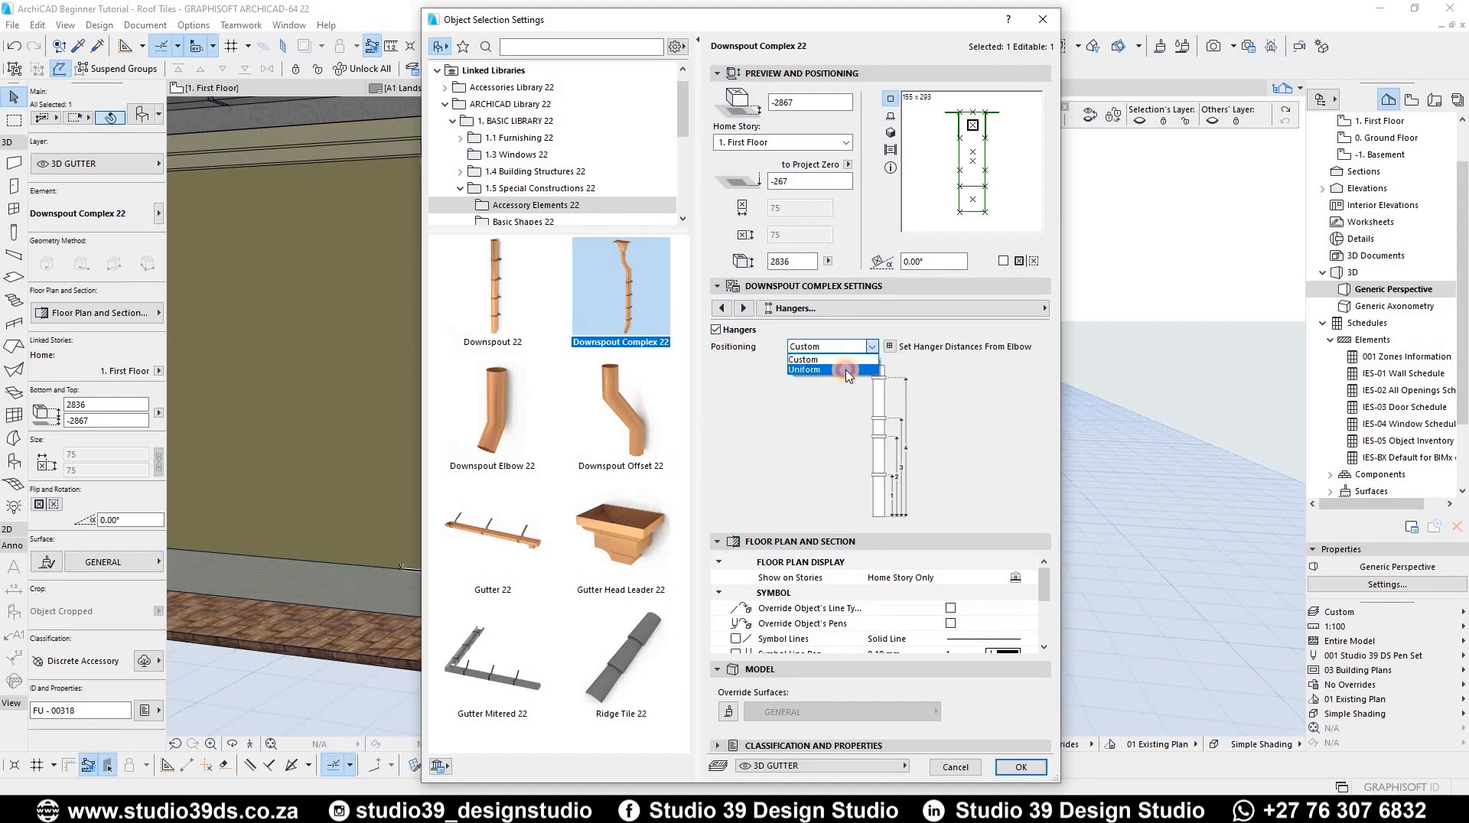
{"action": "left_click", "coordinate": [847, 372]}
{"action": "type", "text": "500"}
{"action": "key", "text": "Return"}
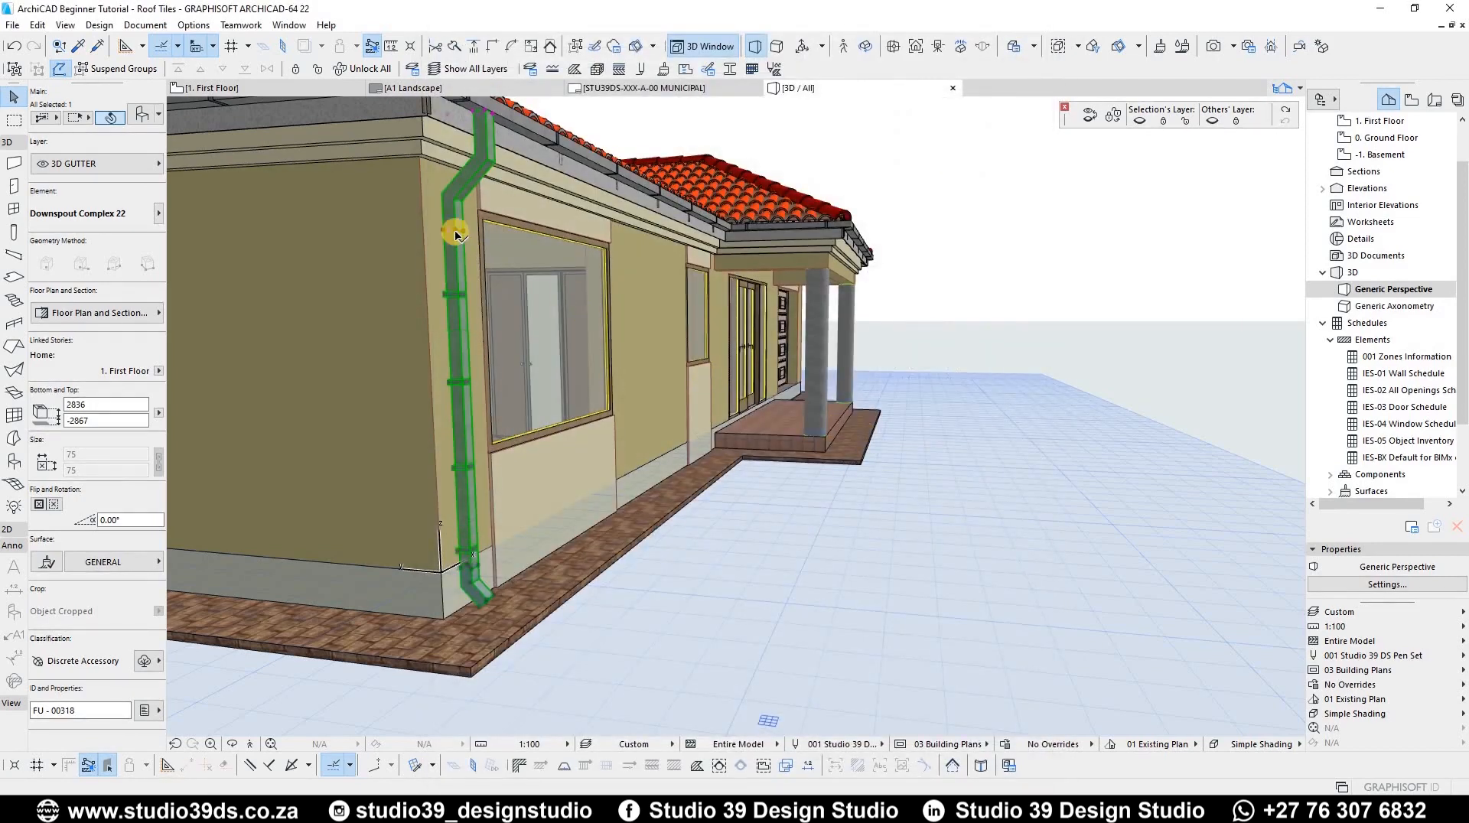
Step: Set the downspout's 2D cut pen and contour pen both to pen 1 (0.10 mm)
{"action": "middle_click_drag", "start_coordinate": [461, 383], "coordinate": [481, 421]}
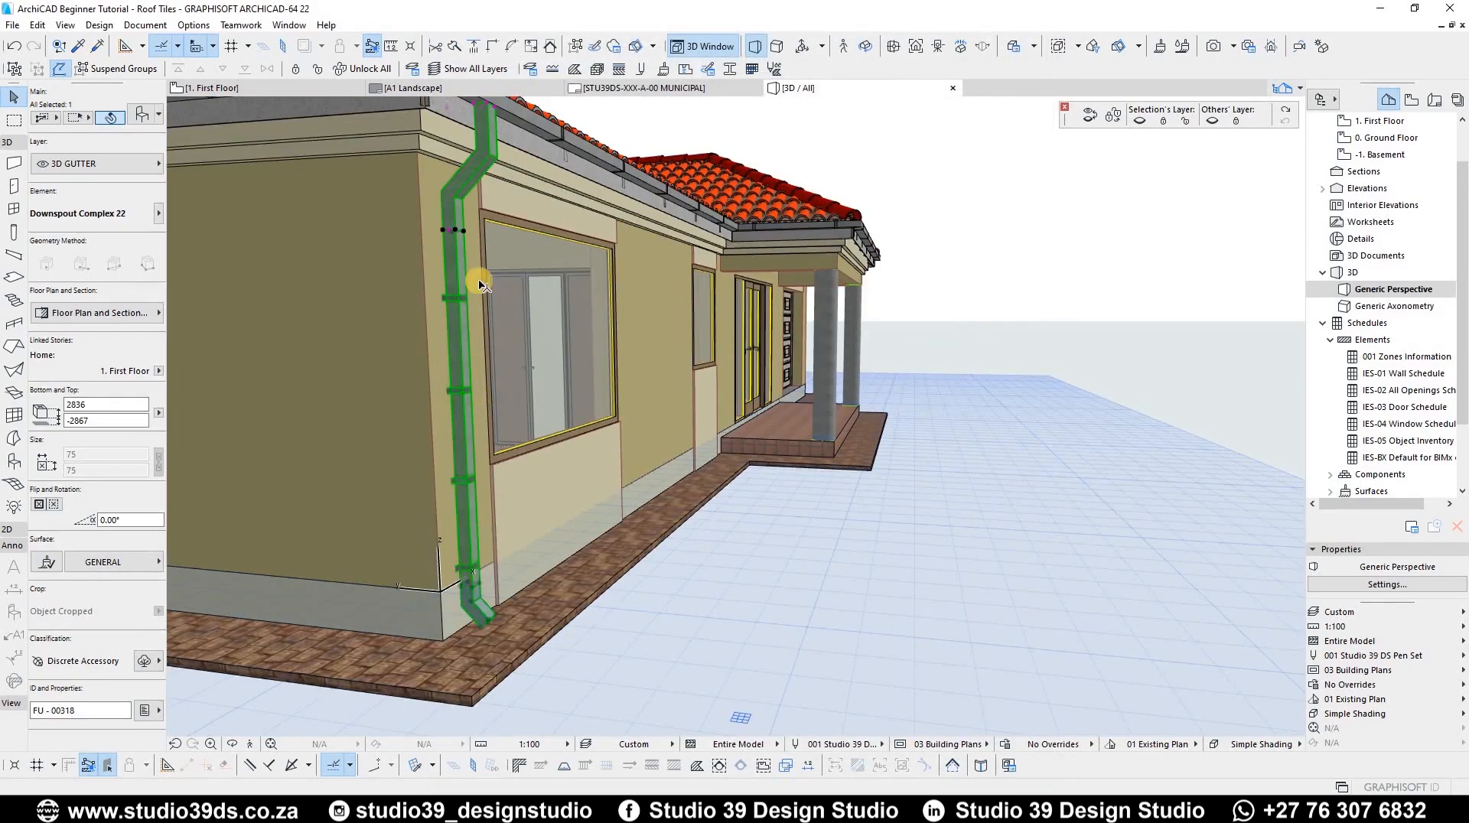
{"action": "scroll", "coordinate": [442, 473], "scroll_direction": "down", "scroll_amount": 3}
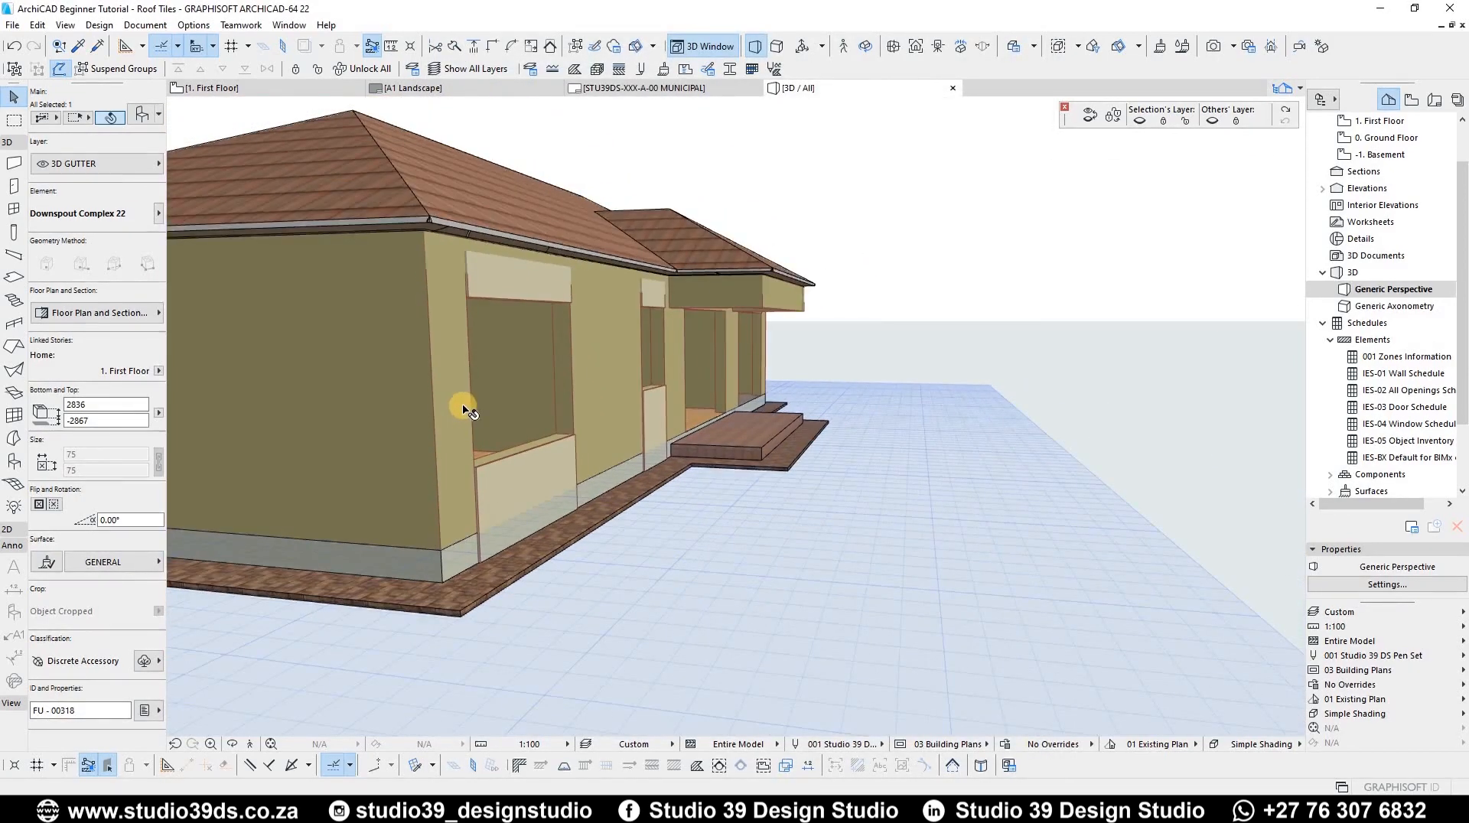
{"action": "left_click", "coordinate": [102, 315]}
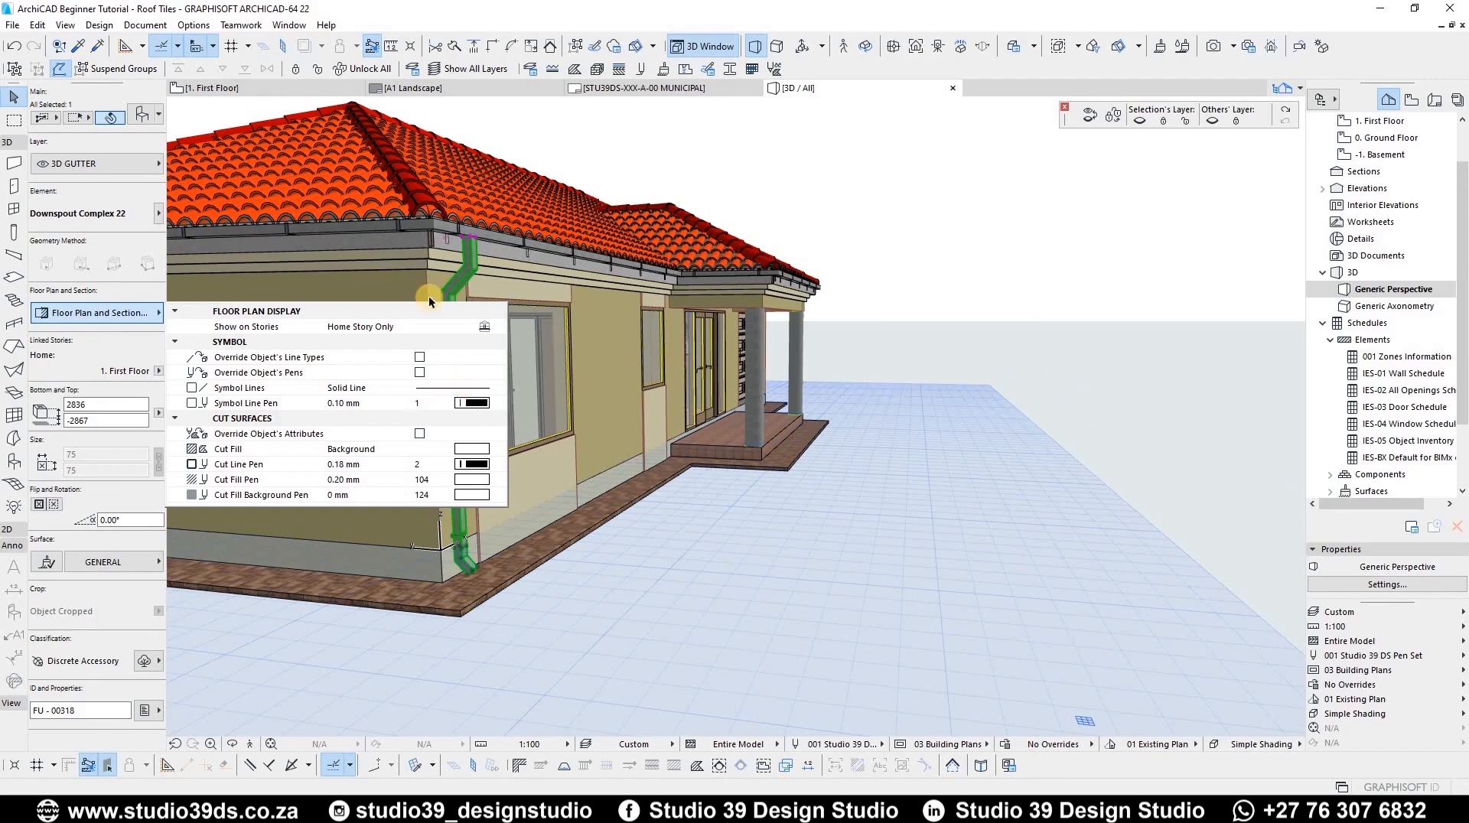
{"action": "scroll", "coordinate": [440, 343], "scroll_direction": "up", "scroll_amount": 5}
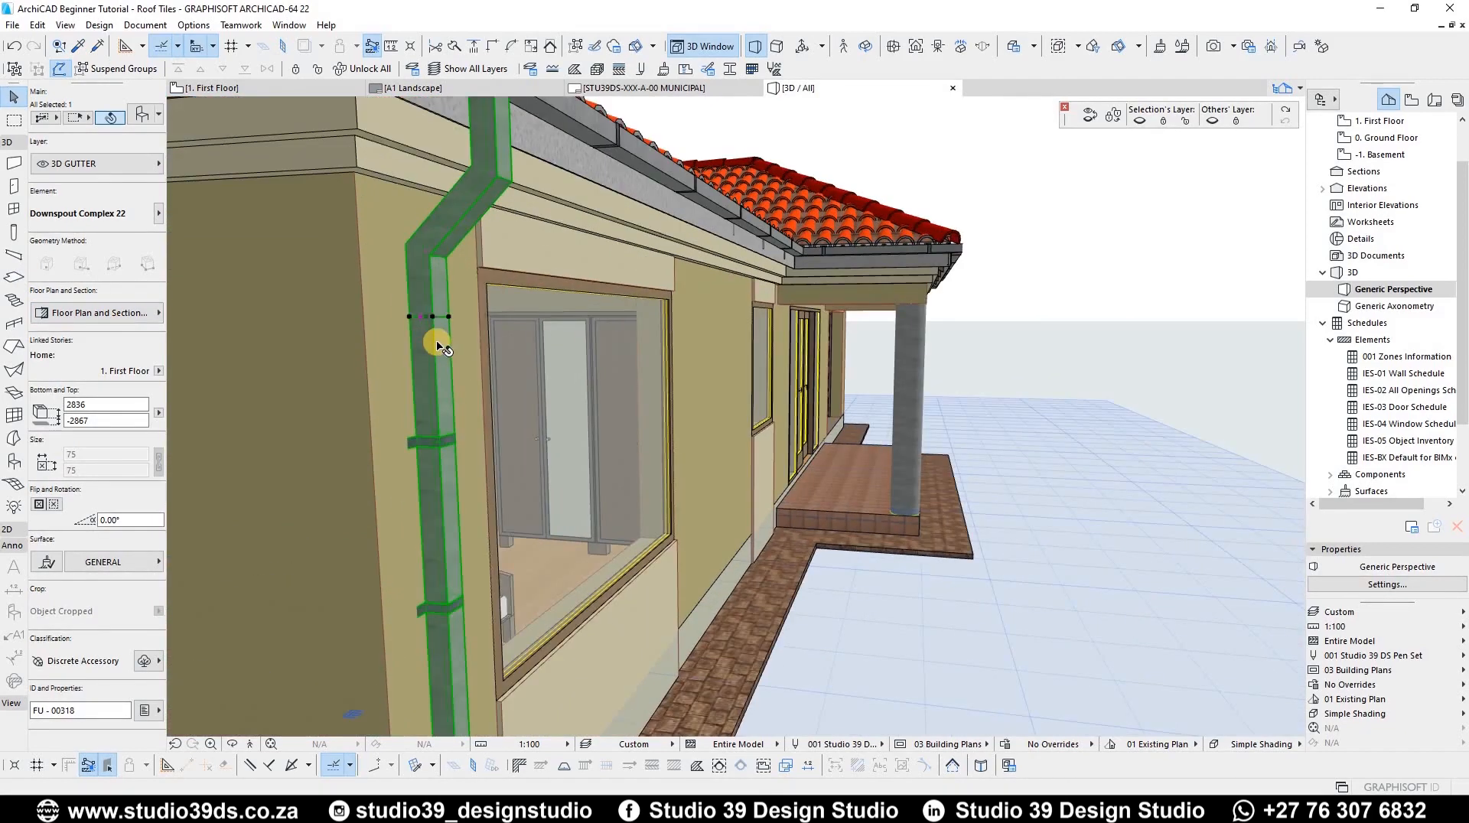
{"action": "key", "text": "ctrl+t"}
{"action": "left_click", "coordinate": [746, 310]}
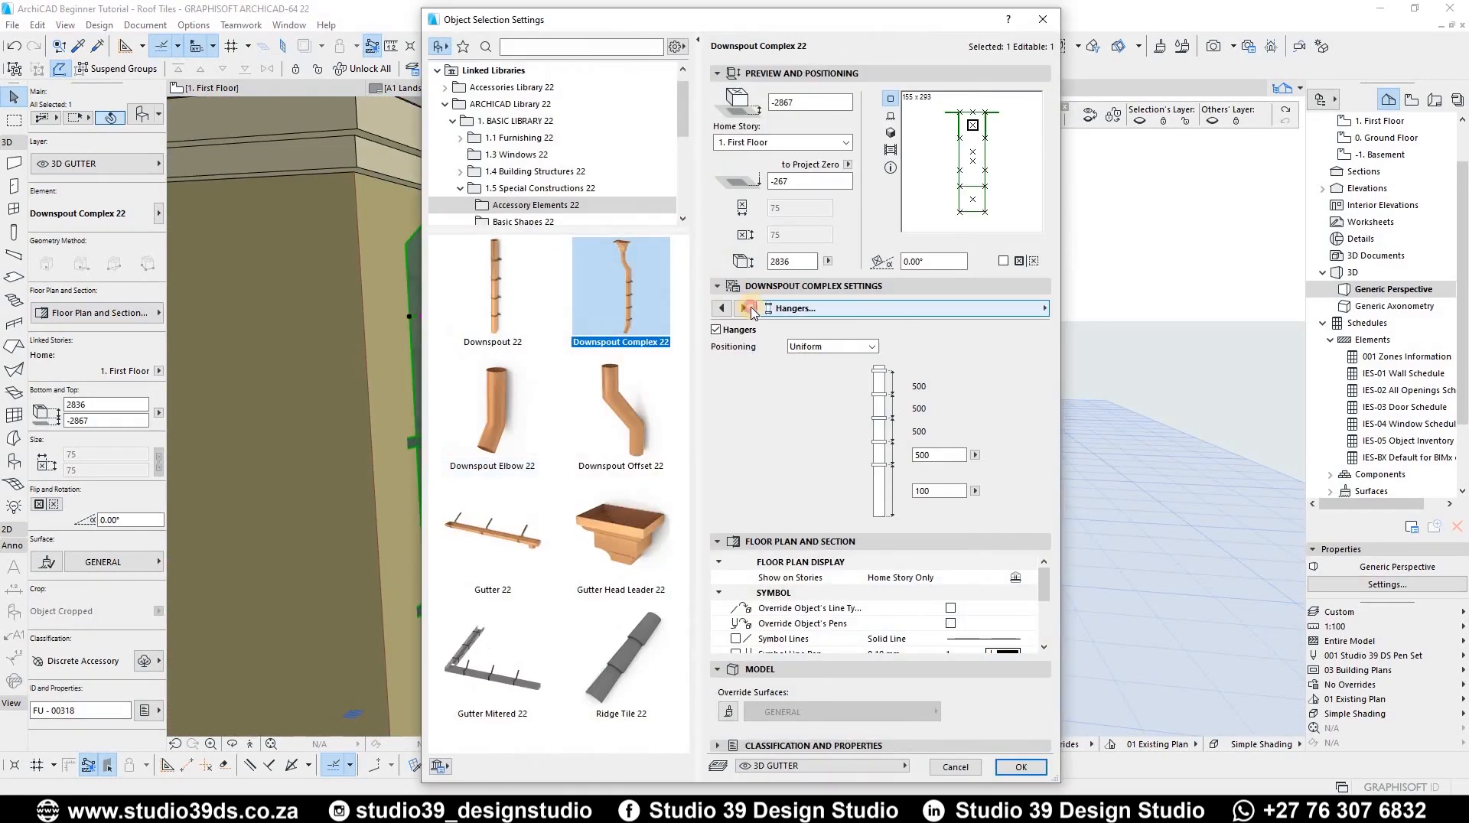
{"action": "left_click", "coordinate": [749, 309]}
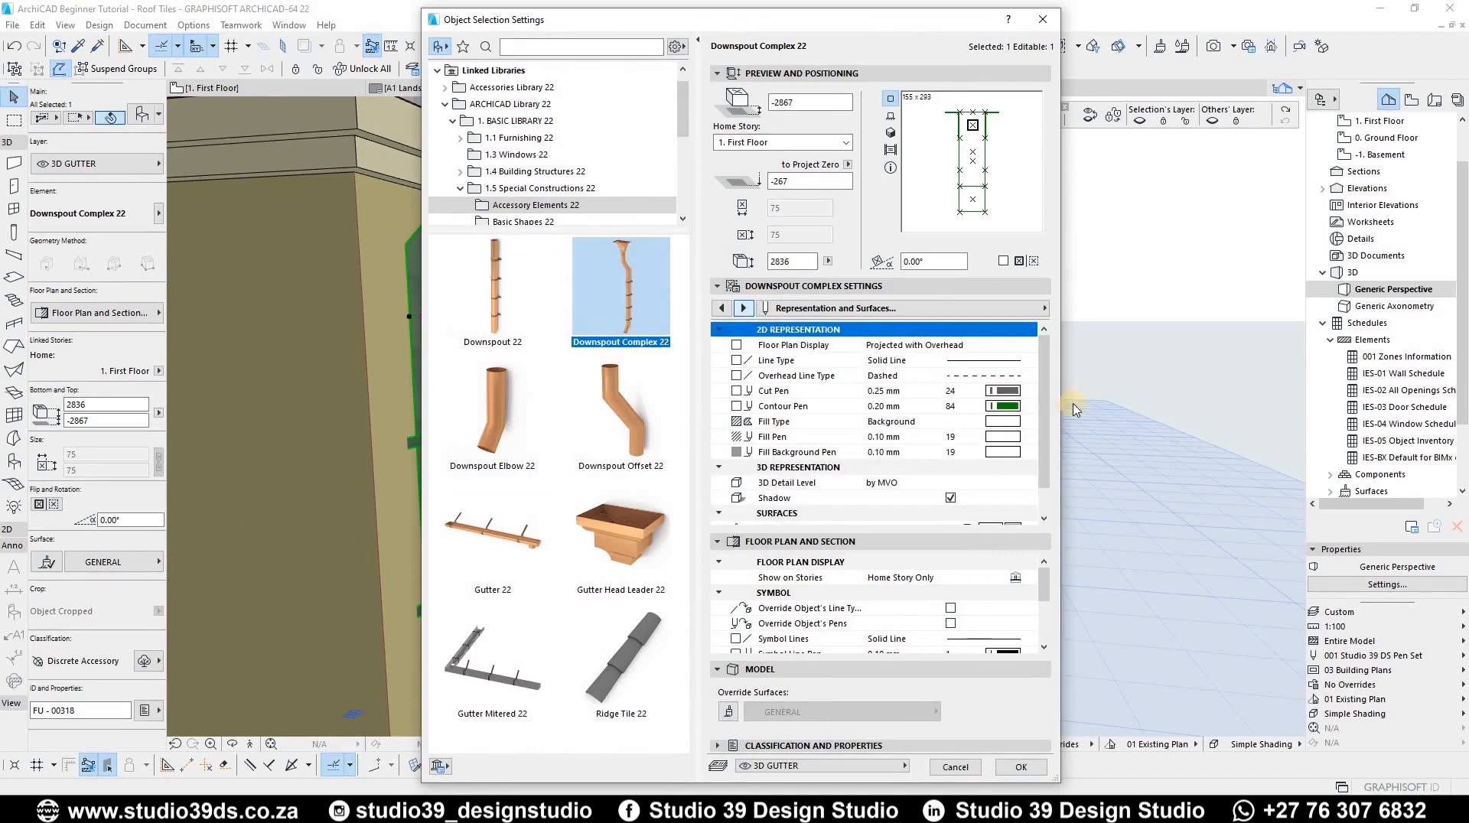
{"action": "left_click", "coordinate": [1035, 393]}
{"action": "left_click", "coordinate": [1045, 403]}
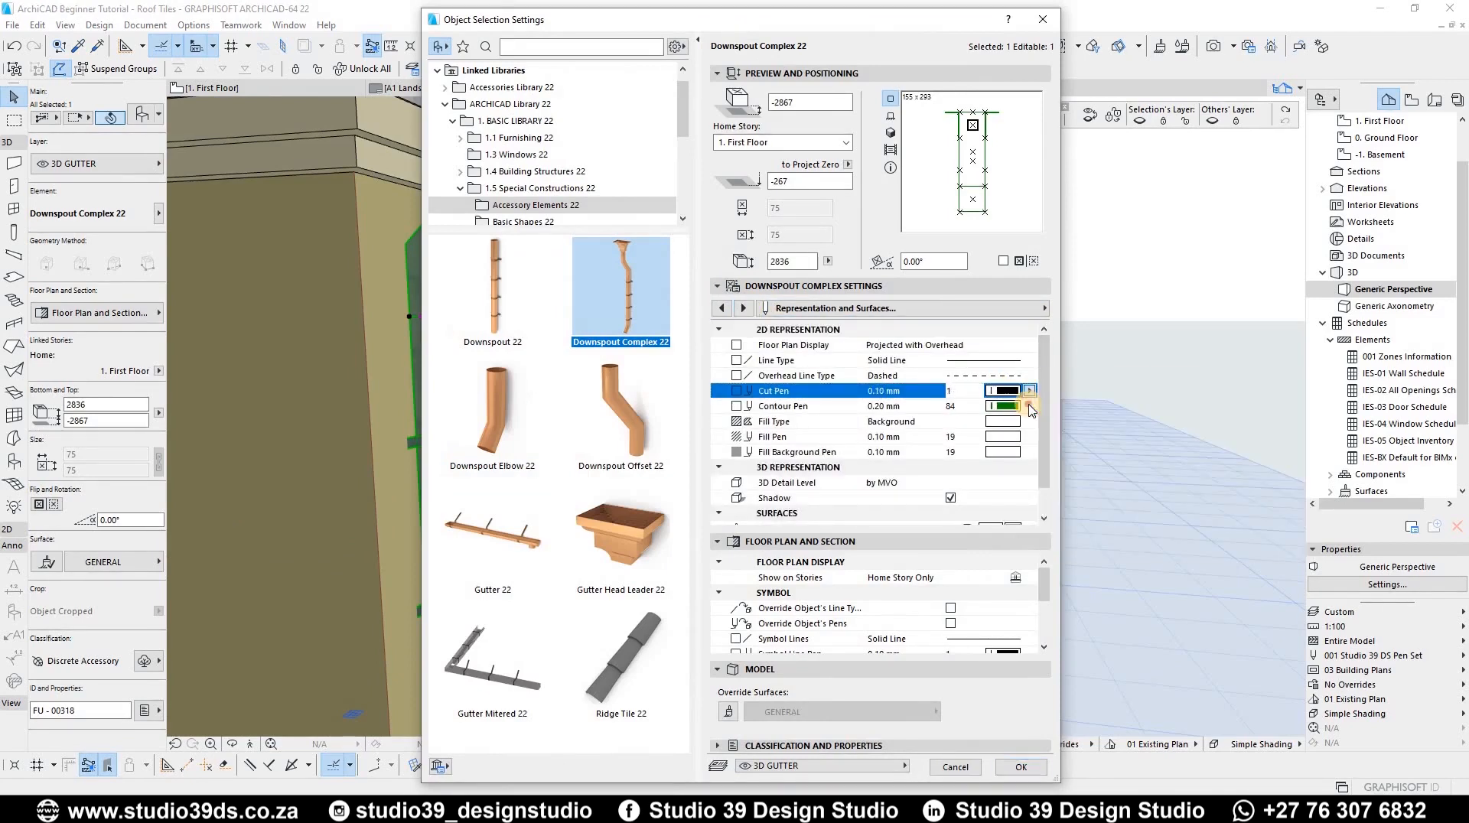
{"action": "left_click", "coordinate": [1046, 402]}
{"action": "left_click", "coordinate": [1030, 392]}
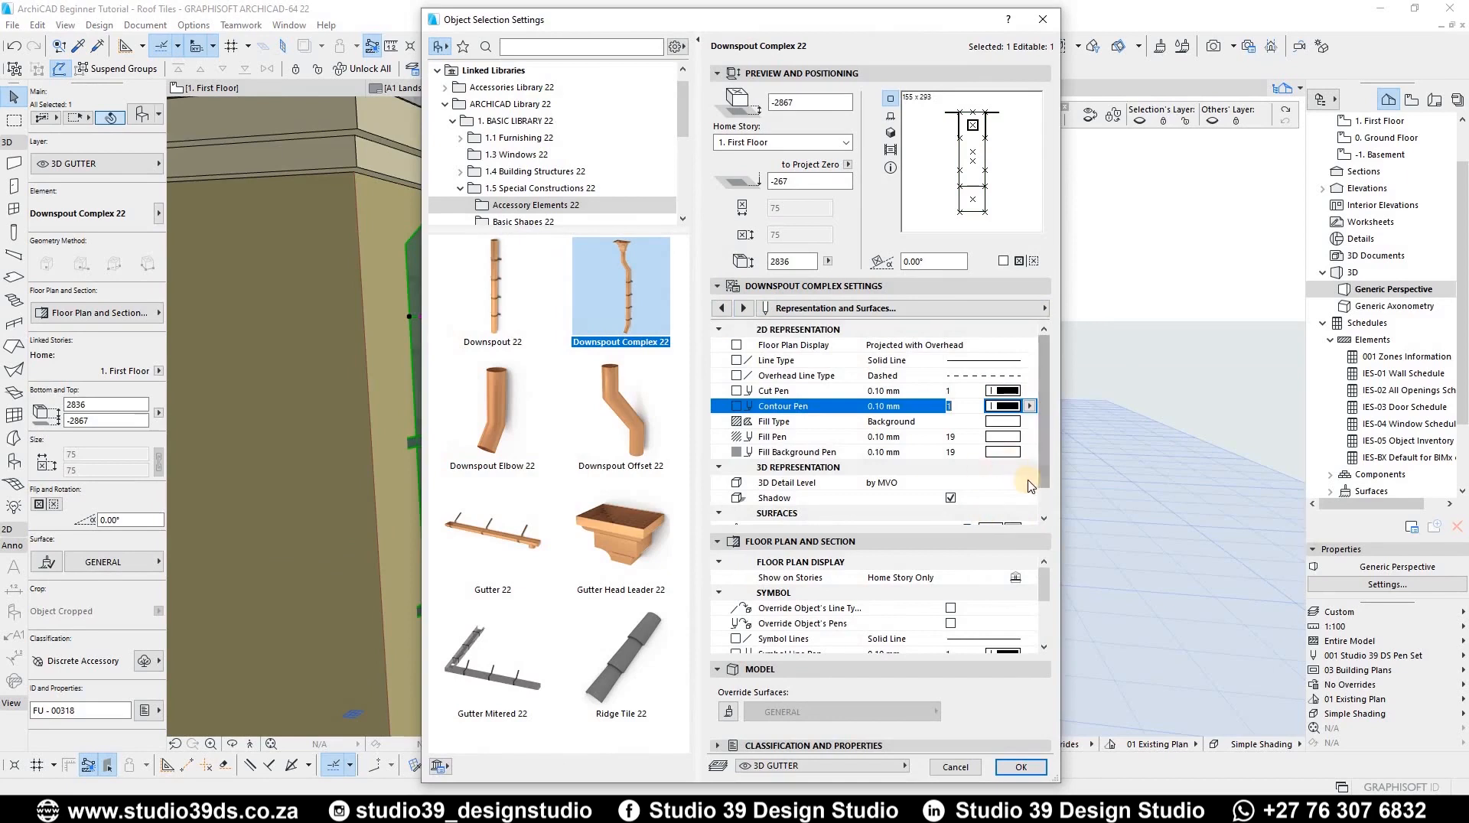
{"action": "left_click", "coordinate": [1022, 767]}
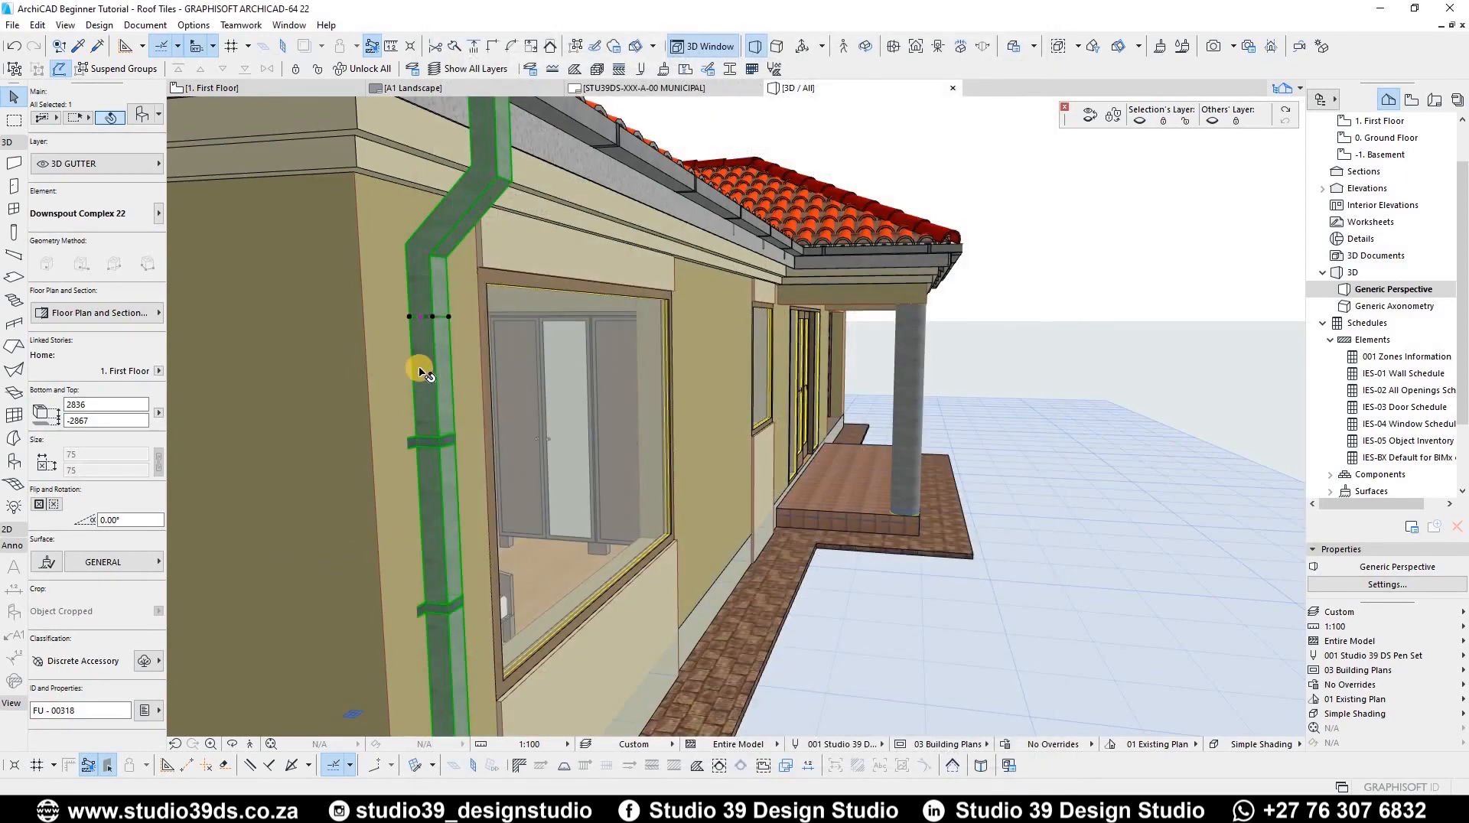
Step: Switch to the floor plan and drag a copy of the downspout to the next eave corner
{"action": "key", "text": "Escape"}
{"action": "left_click", "coordinate": [437, 391]}
{"action": "key", "text": "F2"}
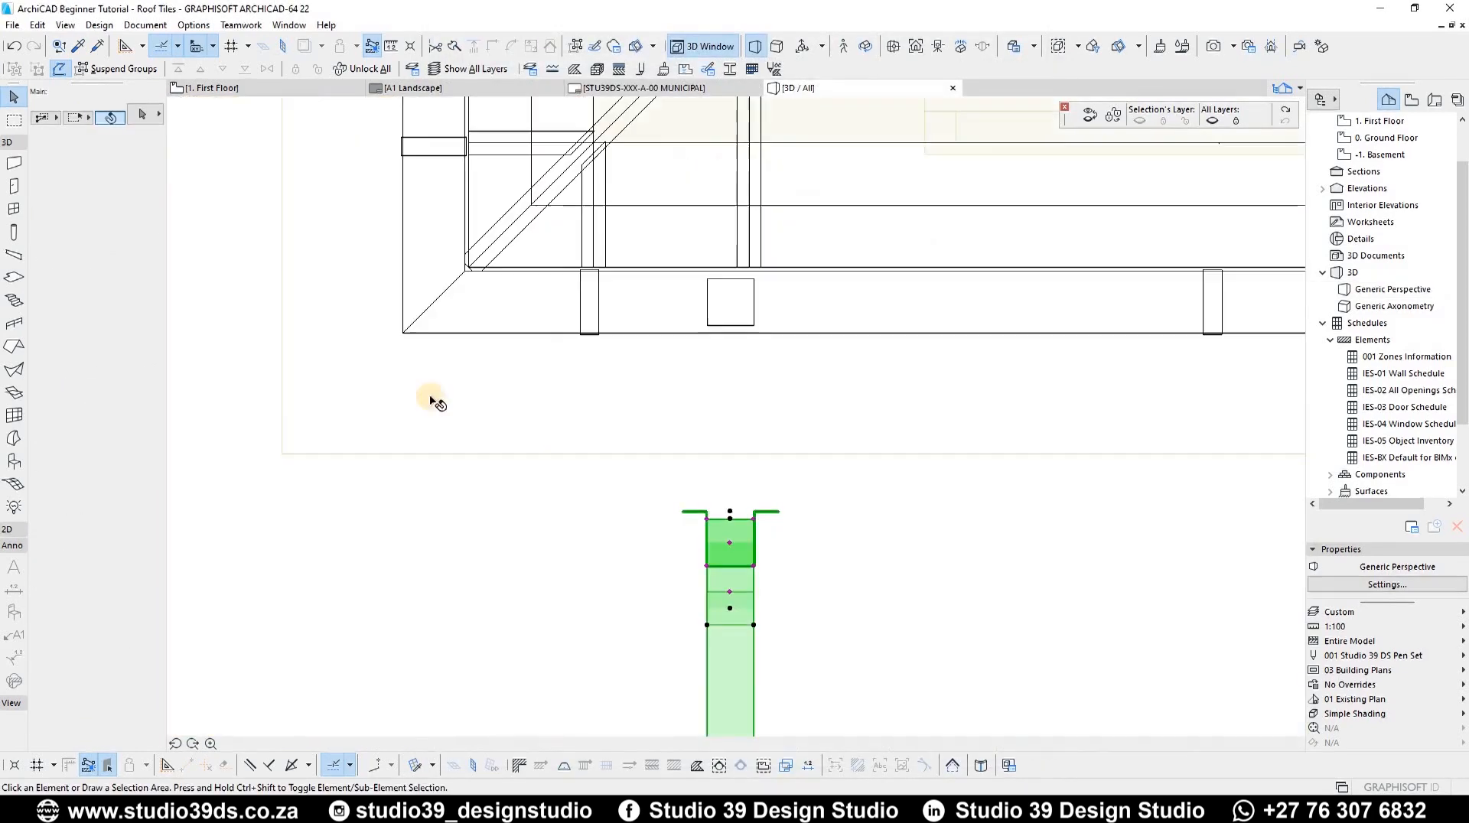
{"action": "scroll", "coordinate": [653, 385], "scroll_direction": "down", "scroll_amount": 3}
{"action": "scroll", "coordinate": [658, 389], "scroll_direction": "down", "scroll_amount": 1}
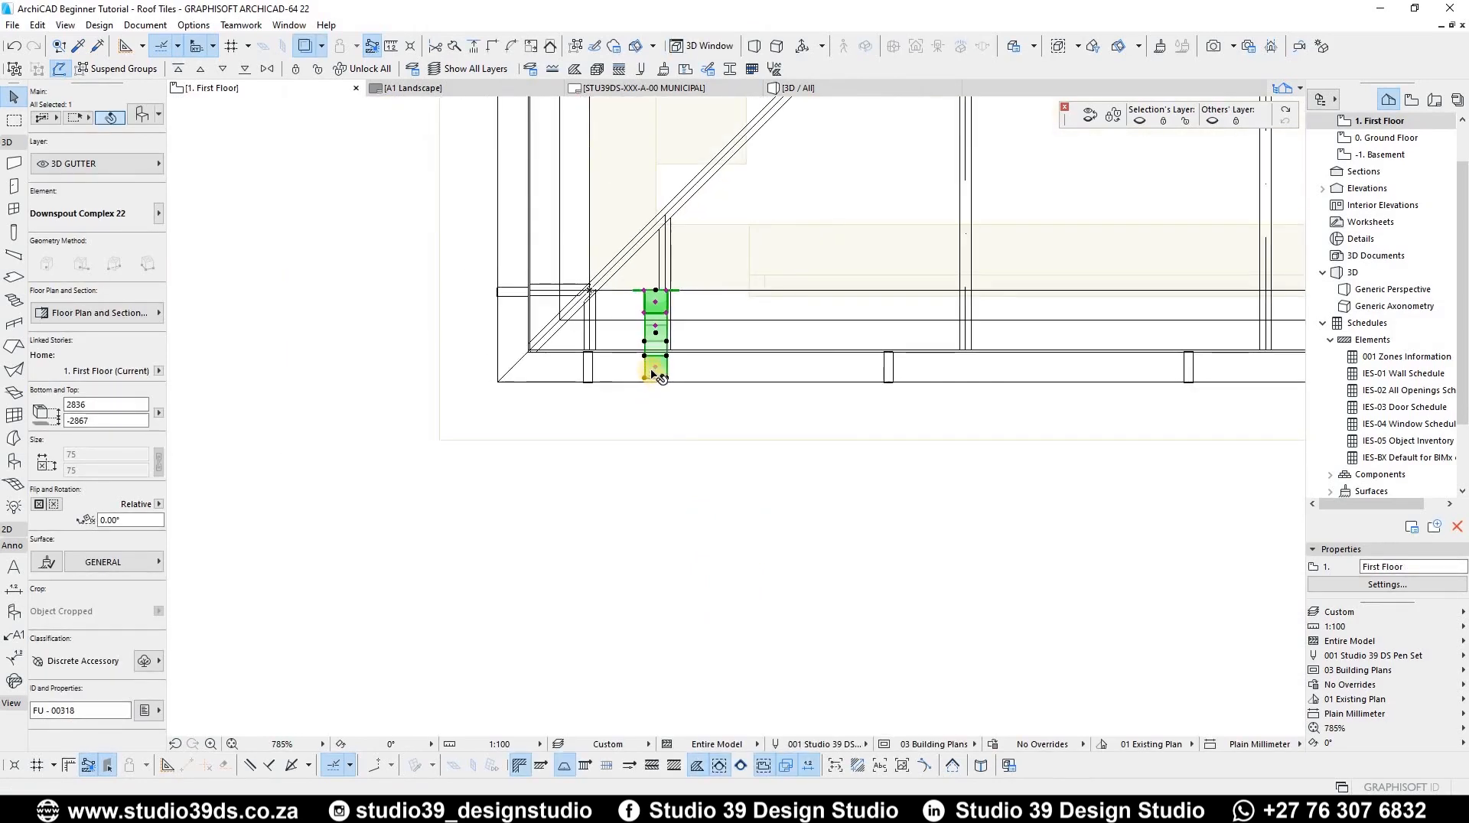
{"action": "key", "text": "ctrl+shift+d"}
{"action": "left_click", "coordinate": [656, 369]}
{"action": "scroll", "coordinate": [345, 370], "scroll_direction": "down", "scroll_amount": 7}
{"action": "scroll", "coordinate": [892, 318], "scroll_direction": "up", "scroll_amount": 8}
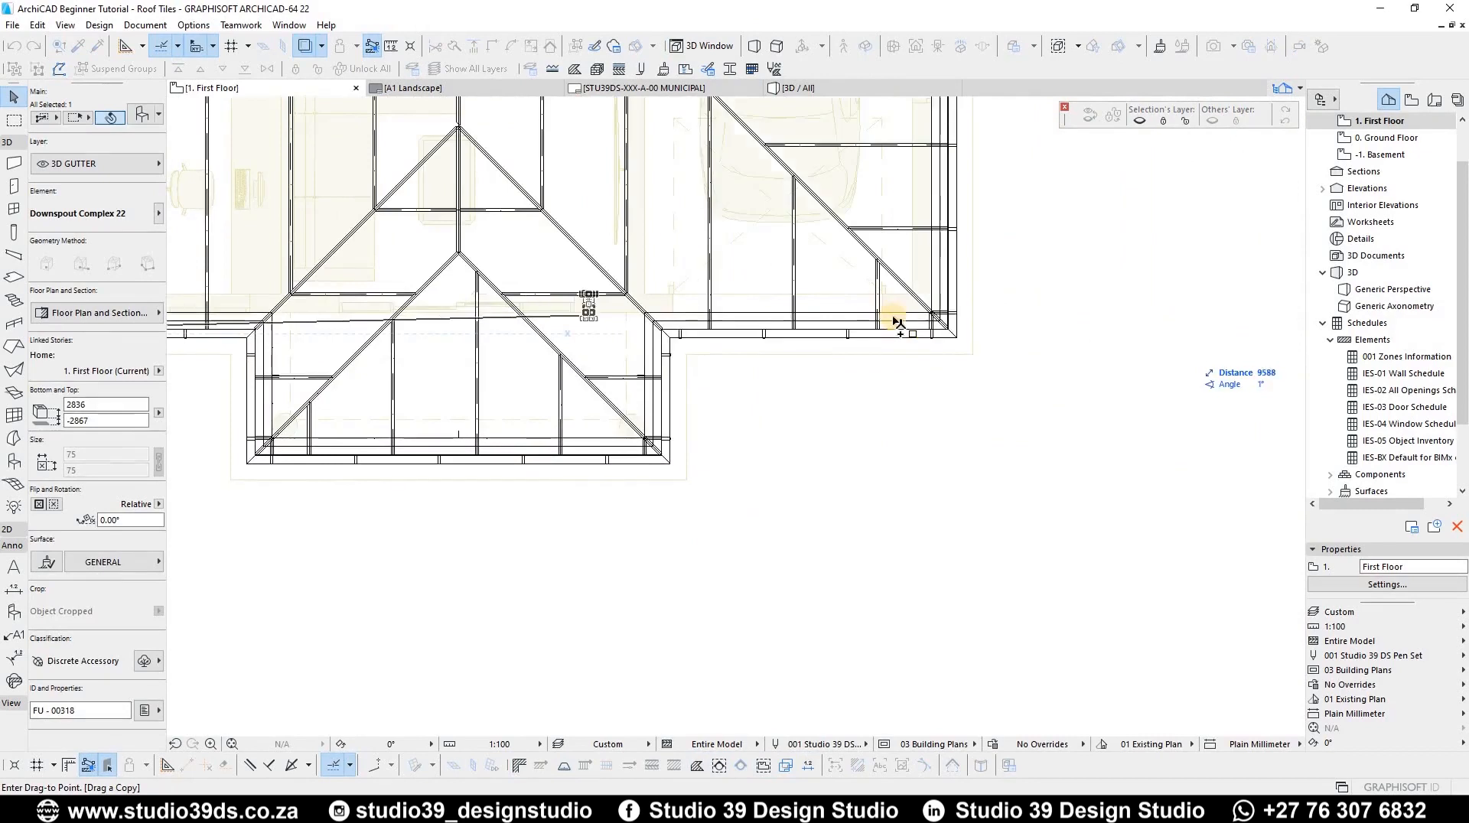
{"action": "left_click", "coordinate": [932, 388]}
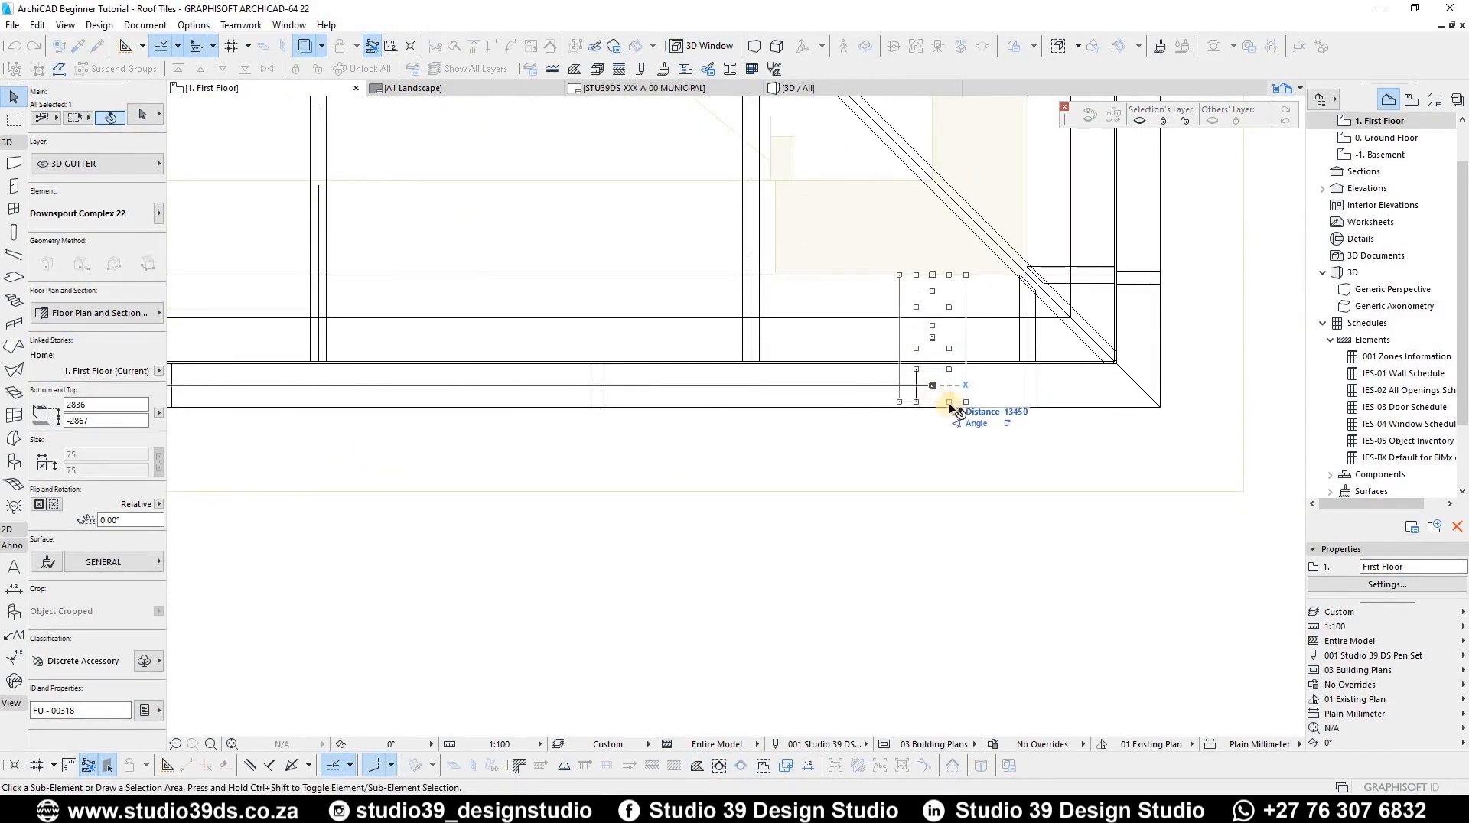
Step: Select both downspouts and mirror a copy about a horizontal axis through the downspout's base
{"action": "scroll", "coordinate": [1033, 391], "scroll_direction": "down", "scroll_amount": 7}
{"action": "middle_click_drag", "start_coordinate": [438, 340], "coordinate": [1174, 336]}
{"action": "scroll", "coordinate": [767, 416], "scroll_direction": "up", "scroll_amount": 7}
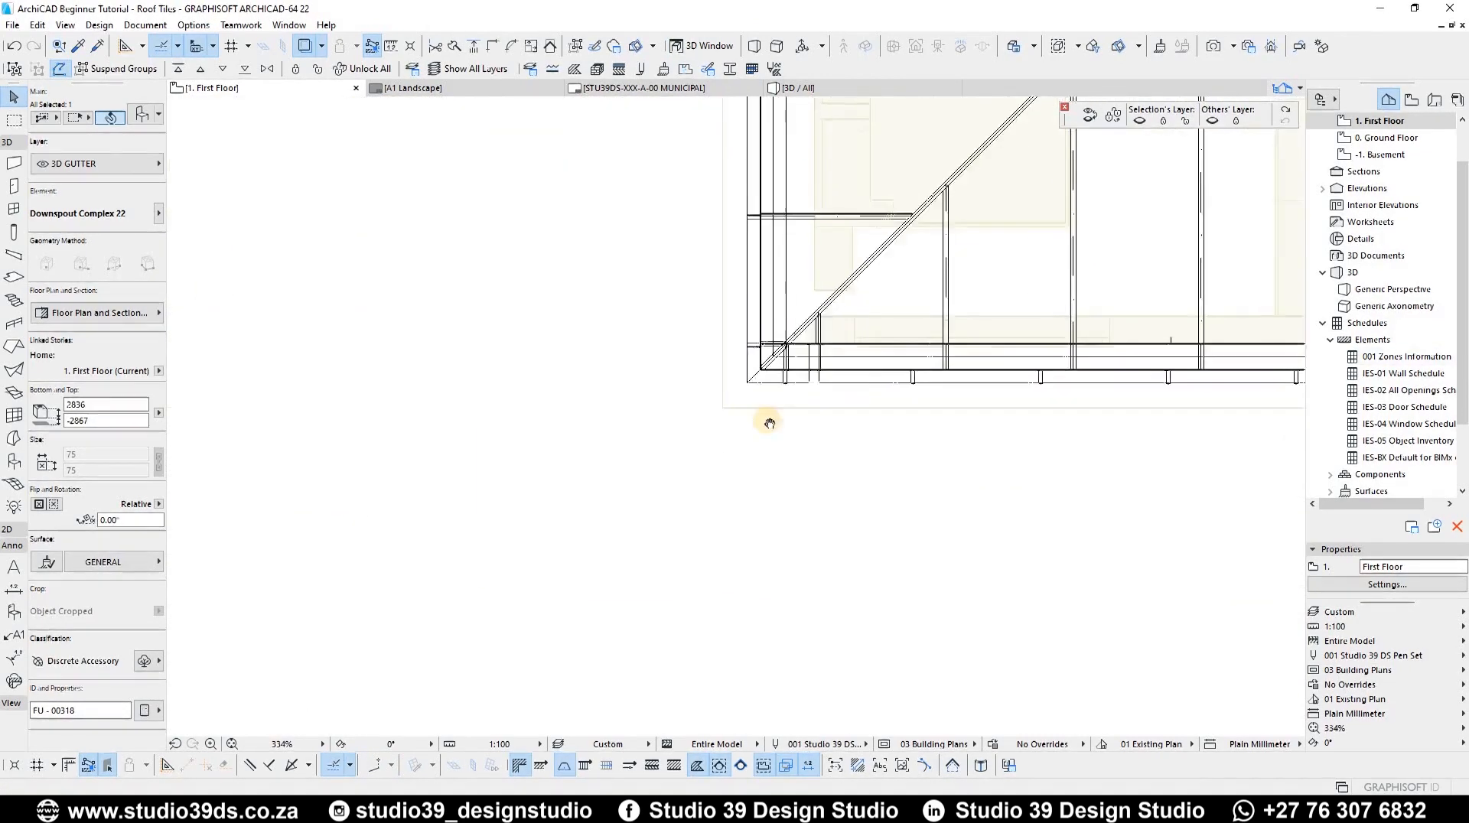
{"action": "left_click", "coordinate": [717, 385]}
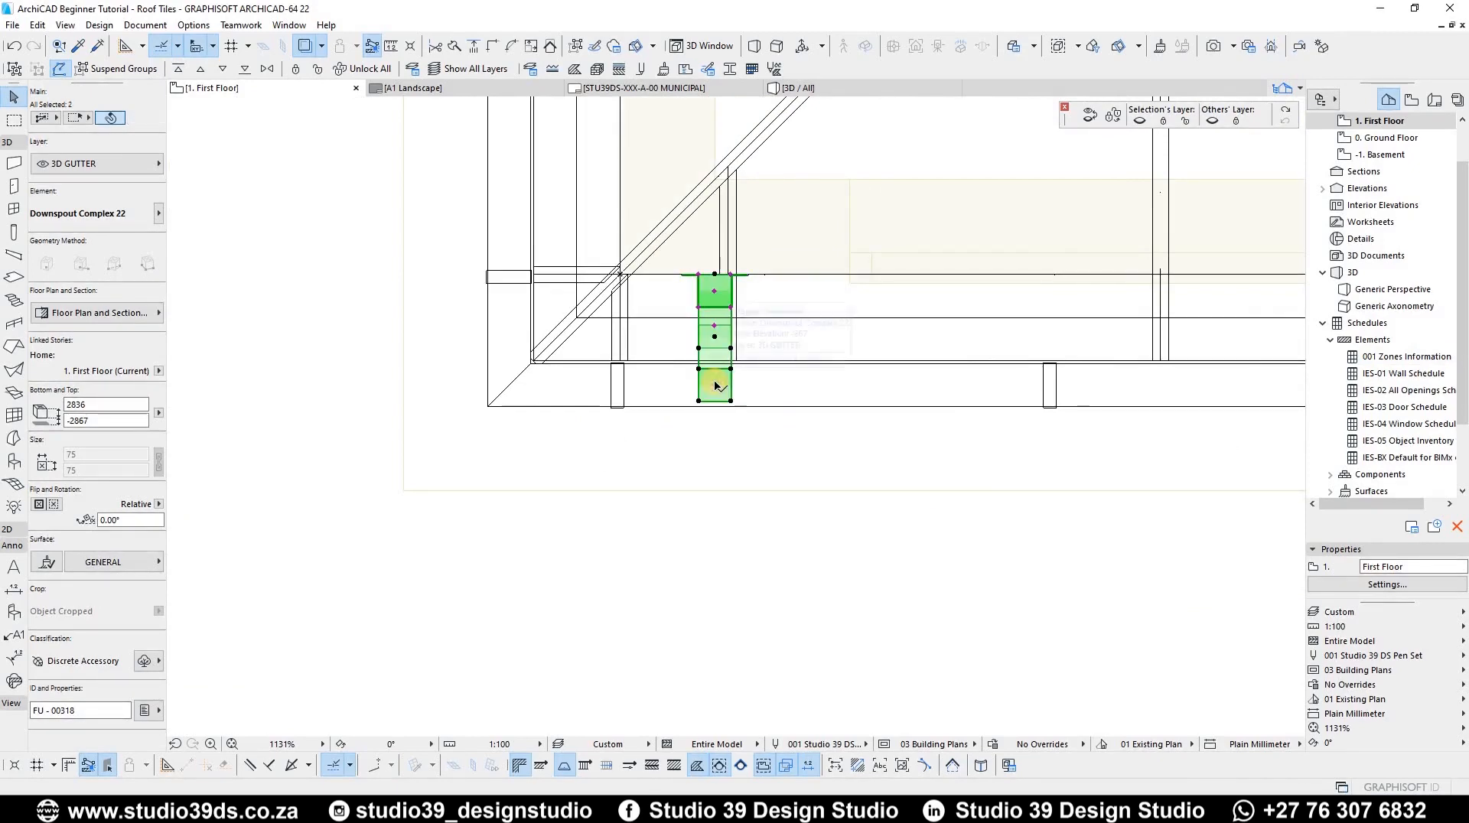
{"action": "key", "text": "ctrl+alt+m"}
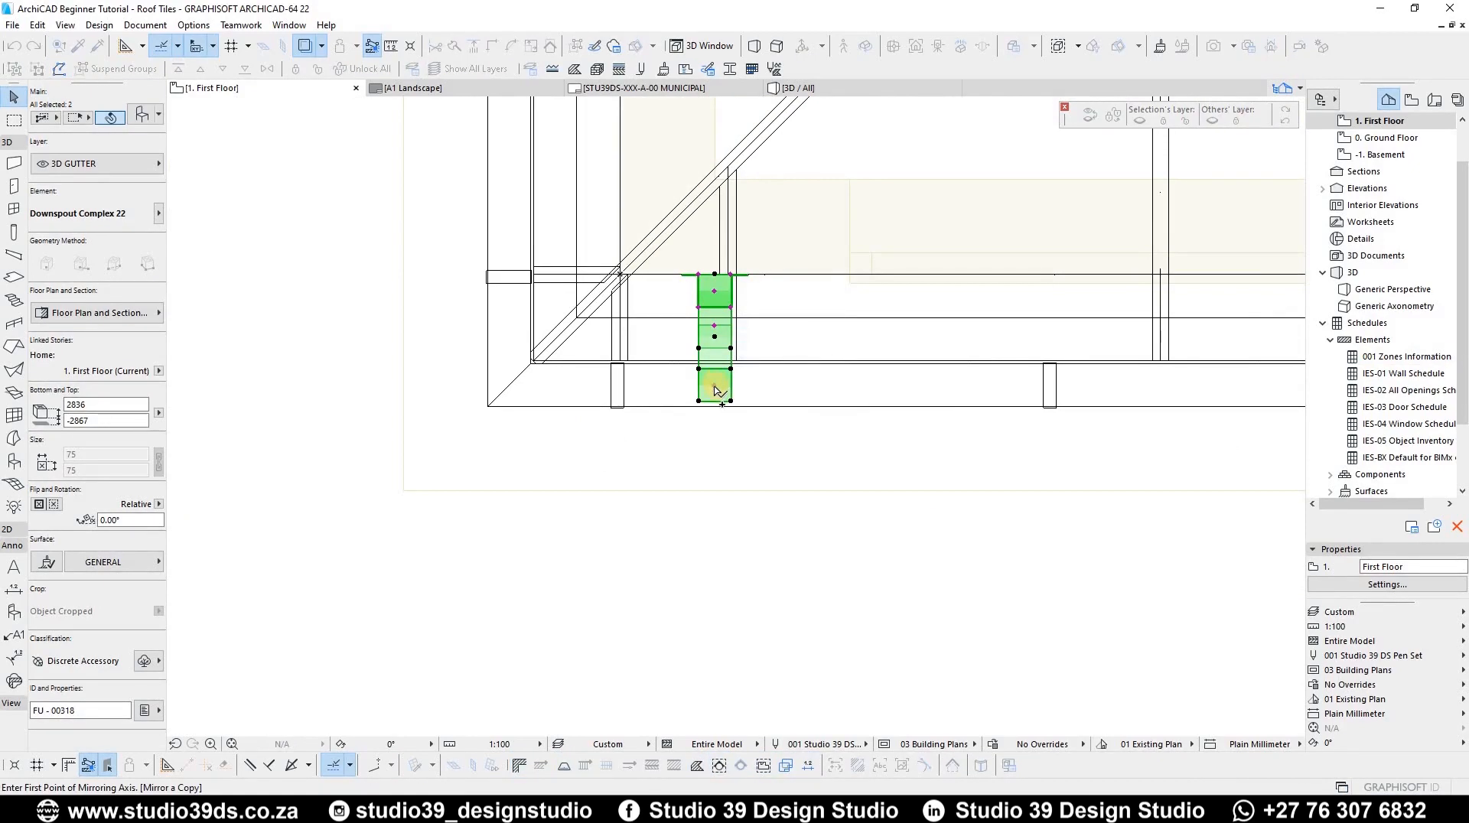
{"action": "left_click", "coordinate": [715, 385]}
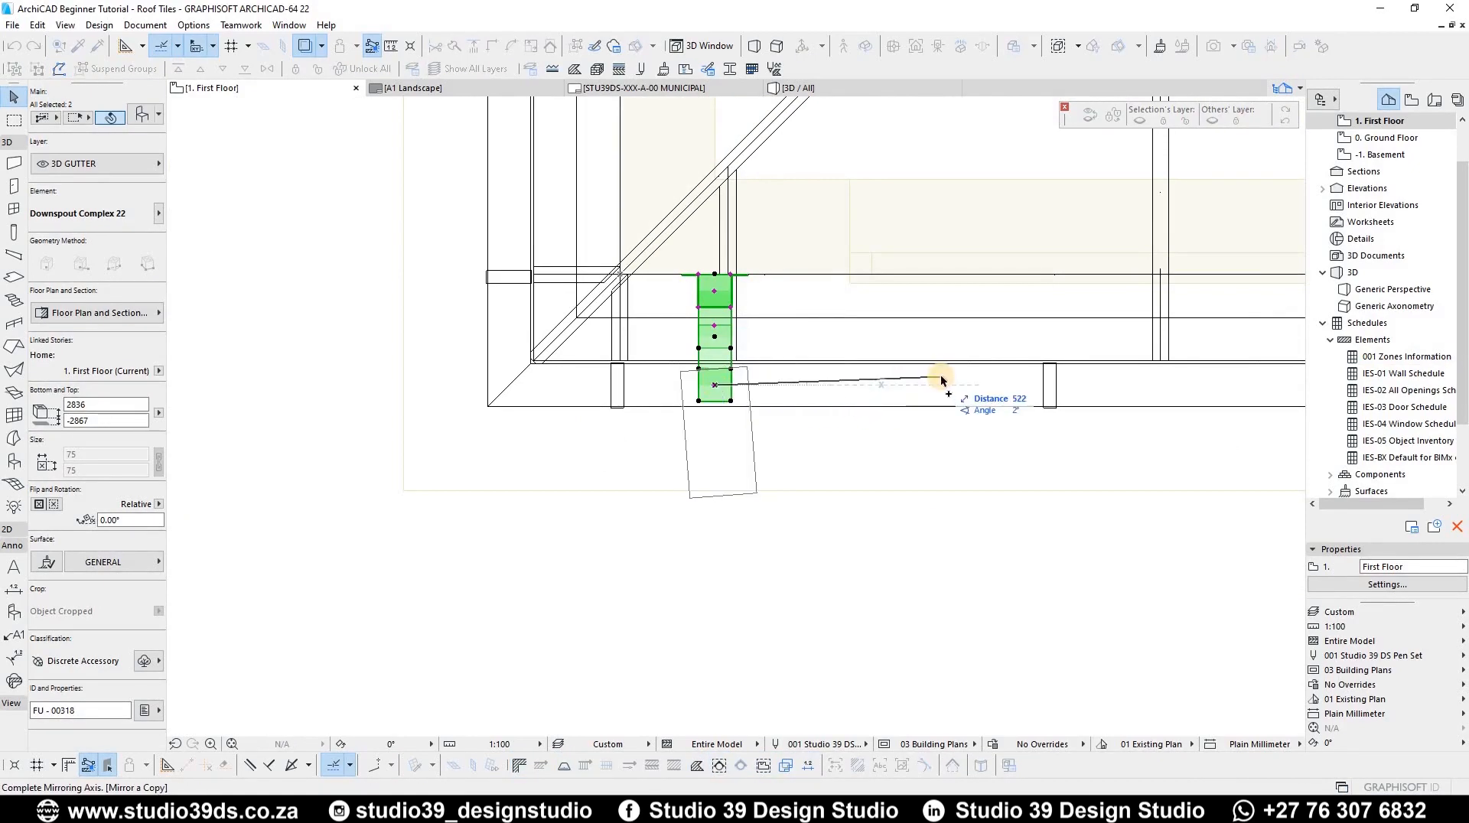
{"action": "left_click", "coordinate": [941, 380]}
Step: Move the mirrored downspout up to the corner of the opposite eave
{"action": "key", "text": "ctrl+d"}
{"action": "left_click", "coordinate": [715, 385]}
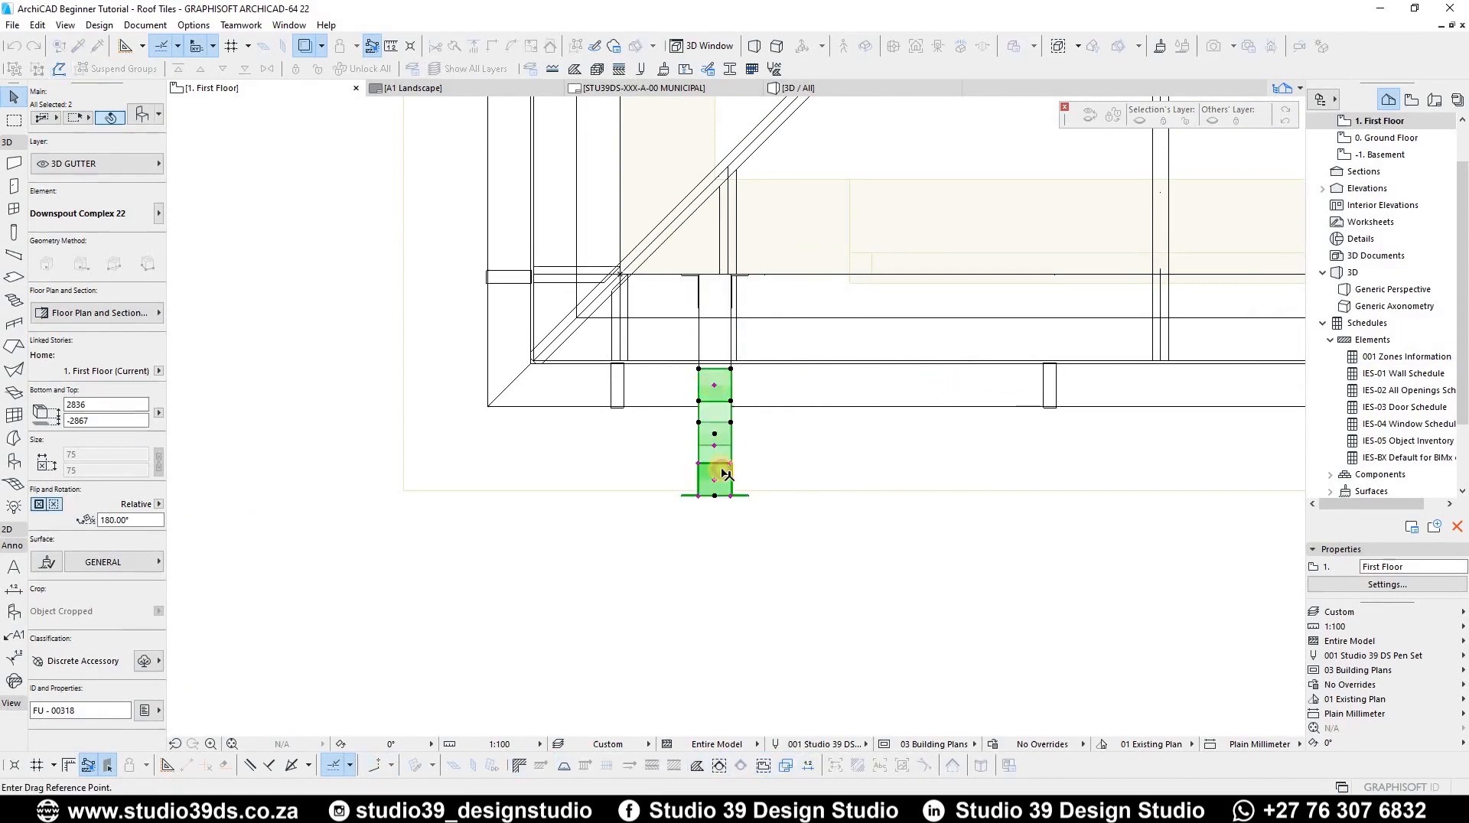
{"action": "scroll", "coordinate": [735, 375], "scroll_direction": "down", "scroll_amount": 8}
{"action": "middle_click_drag", "start_coordinate": [819, 309], "coordinate": [822, 627]}
{"action": "middle_click_drag", "start_coordinate": [743, 337], "coordinate": [744, 677]}
{"action": "scroll", "coordinate": [668, 375], "scroll_direction": "down", "scroll_amount": 1}
{"action": "scroll", "coordinate": [688, 367], "scroll_direction": "up", "scroll_amount": 7}
{"action": "scroll", "coordinate": [680, 373], "scroll_direction": "up", "scroll_amount": 4}
{"action": "left_click", "coordinate": [692, 379]}
{"action": "scroll", "coordinate": [492, 329], "scroll_direction": "down", "scroll_amount": 5}
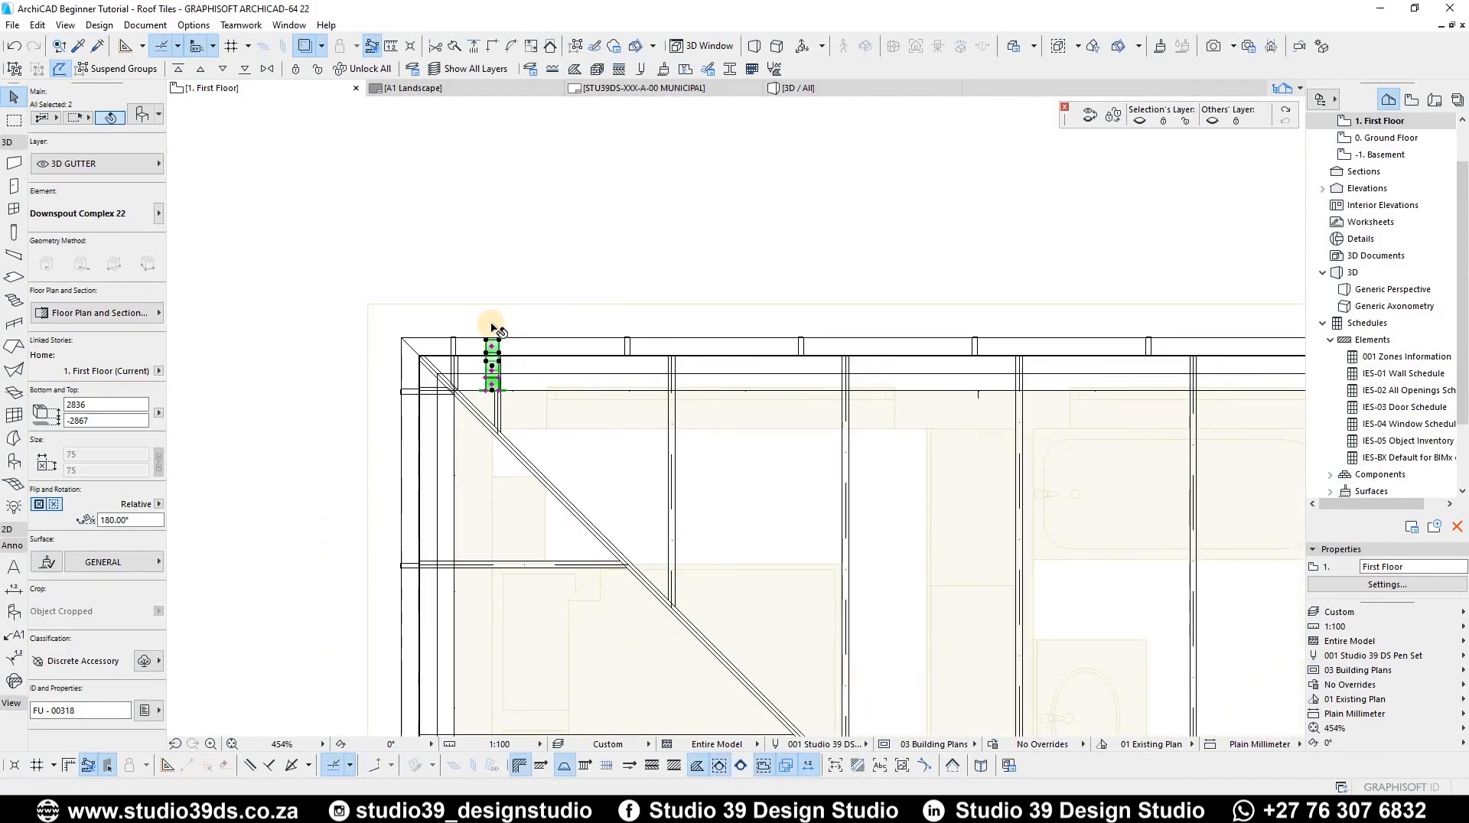
Step: Open the 3D view, select the large neighbouring roof and hide its 3D ROOF layer
{"action": "key", "text": "F3"}
{"action": "key", "text": "Escape"}
{"action": "scroll", "coordinate": [781, 369], "scroll_direction": "down", "scroll_amount": 8}
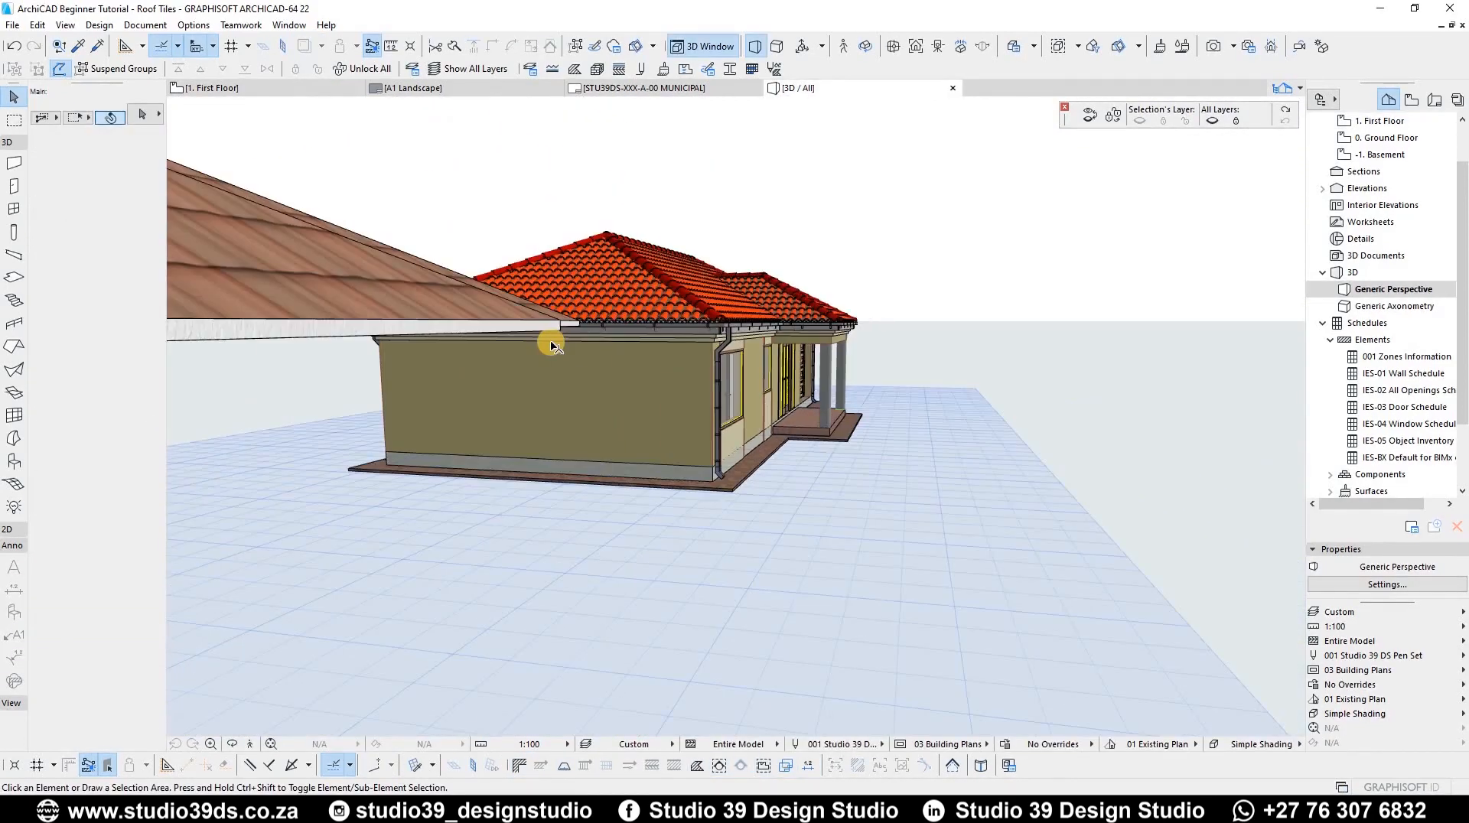
{"action": "left_click", "coordinate": [259, 256]}
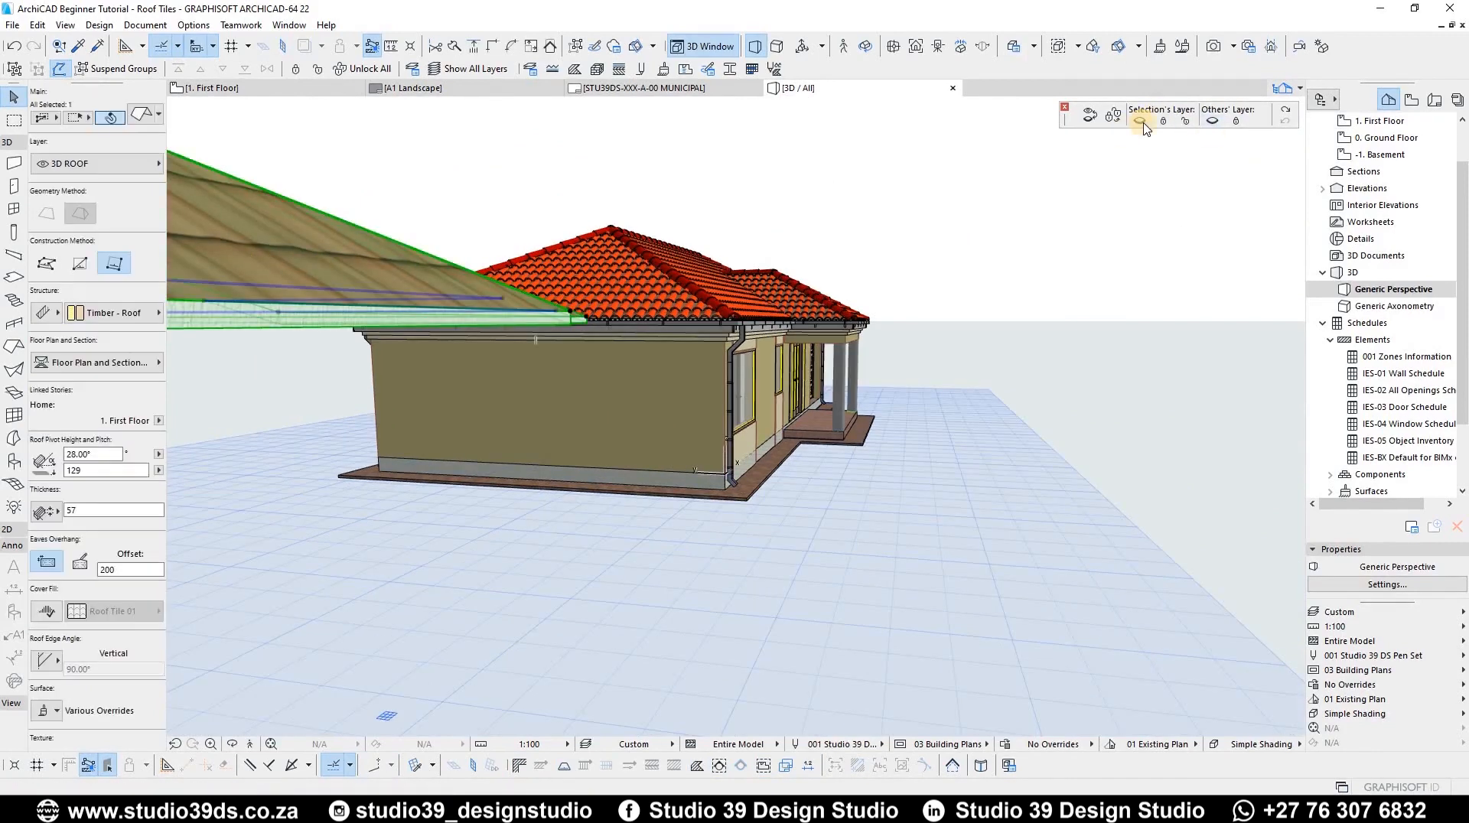
{"action": "left_click", "coordinate": [1140, 120]}
Step: Orbit around the house in 3D to examine the gutters and downspouts along the eaves
{"action": "middle_click_drag", "start_coordinate": [479, 347], "coordinate": [671, 255], "text": "shift"}
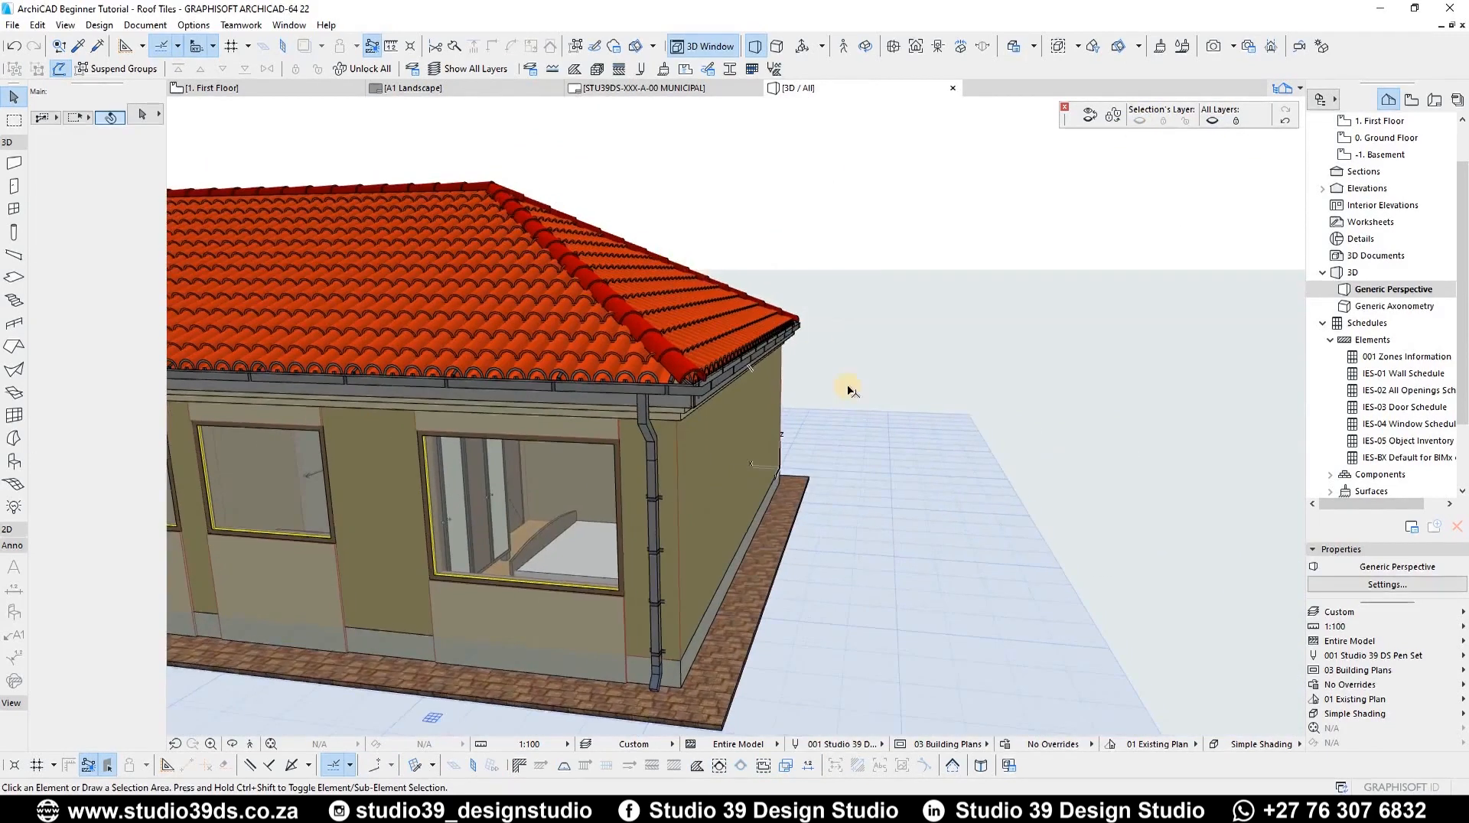
{"action": "middle_click_drag", "start_coordinate": [596, 513], "coordinate": [815, 415]}
{"action": "scroll", "coordinate": [606, 382], "scroll_direction": "down", "scroll_amount": 3}
{"action": "middle_click_drag", "start_coordinate": [607, 383], "coordinate": [1069, 344]}
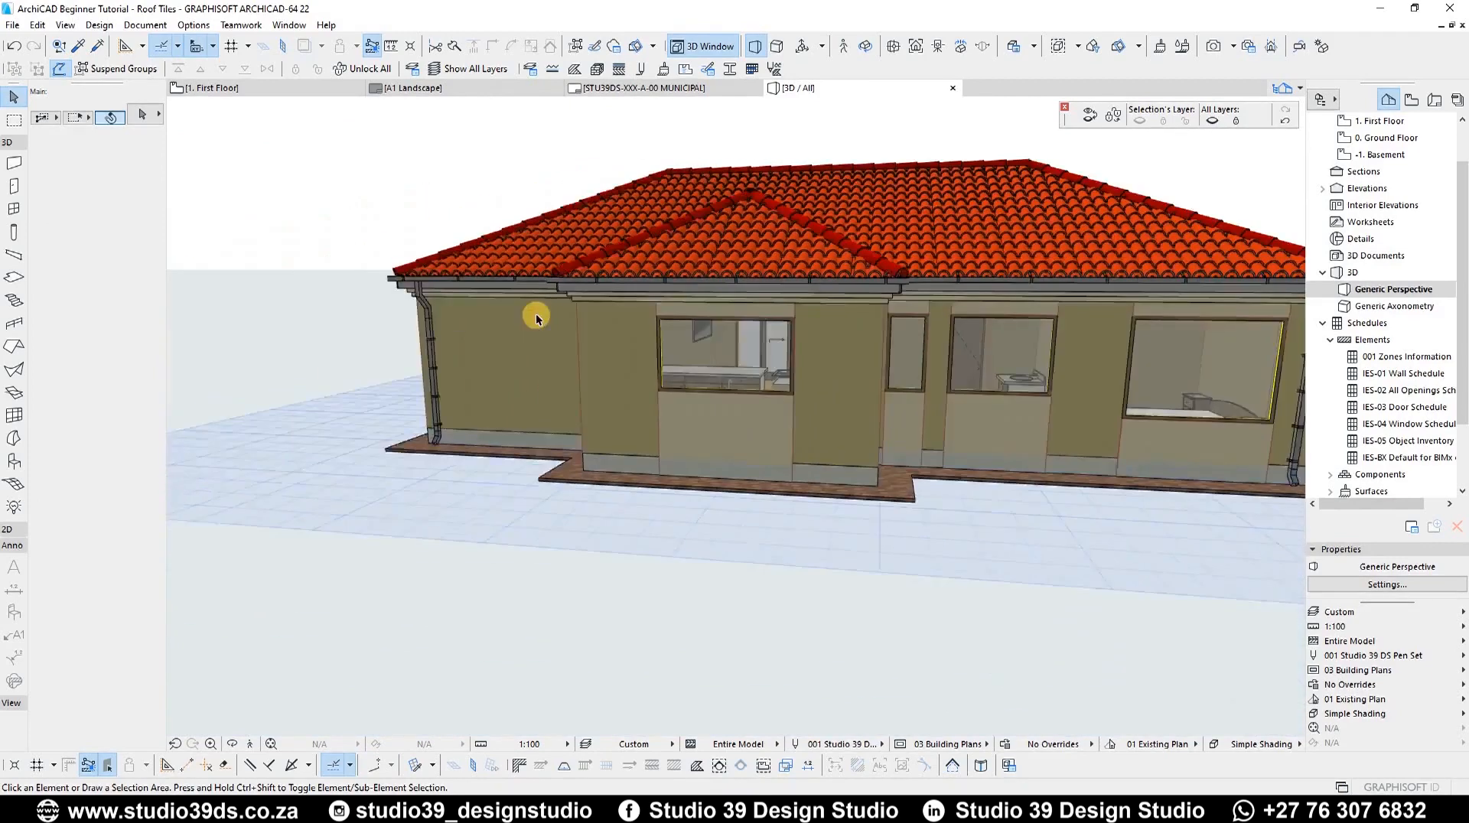
{"action": "middle_click_drag", "start_coordinate": [538, 318], "coordinate": [708, 322]}
{"action": "scroll", "coordinate": [709, 321], "scroll_direction": "up", "scroll_amount": 3}
{"action": "scroll", "coordinate": [623, 324], "scroll_direction": "down", "scroll_amount": 3}
{"action": "middle_click_drag", "start_coordinate": [1001, 315], "coordinate": [429, 317], "text": "shift"}
{"action": "scroll", "coordinate": [729, 312], "scroll_direction": "up", "scroll_amount": 4}
{"action": "scroll", "coordinate": [731, 312], "scroll_direction": "down", "scroll_amount": 3}
{"action": "middle_click_drag", "start_coordinate": [1027, 354], "coordinate": [590, 335], "text": "shift"}
{"action": "scroll", "coordinate": [591, 335], "scroll_direction": "up", "scroll_amount": 4}
{"action": "scroll", "coordinate": [633, 335], "scroll_direction": "down", "scroll_amount": 2}
{"action": "middle_click_drag", "start_coordinate": [902, 311], "coordinate": [946, 356], "text": "shift"}
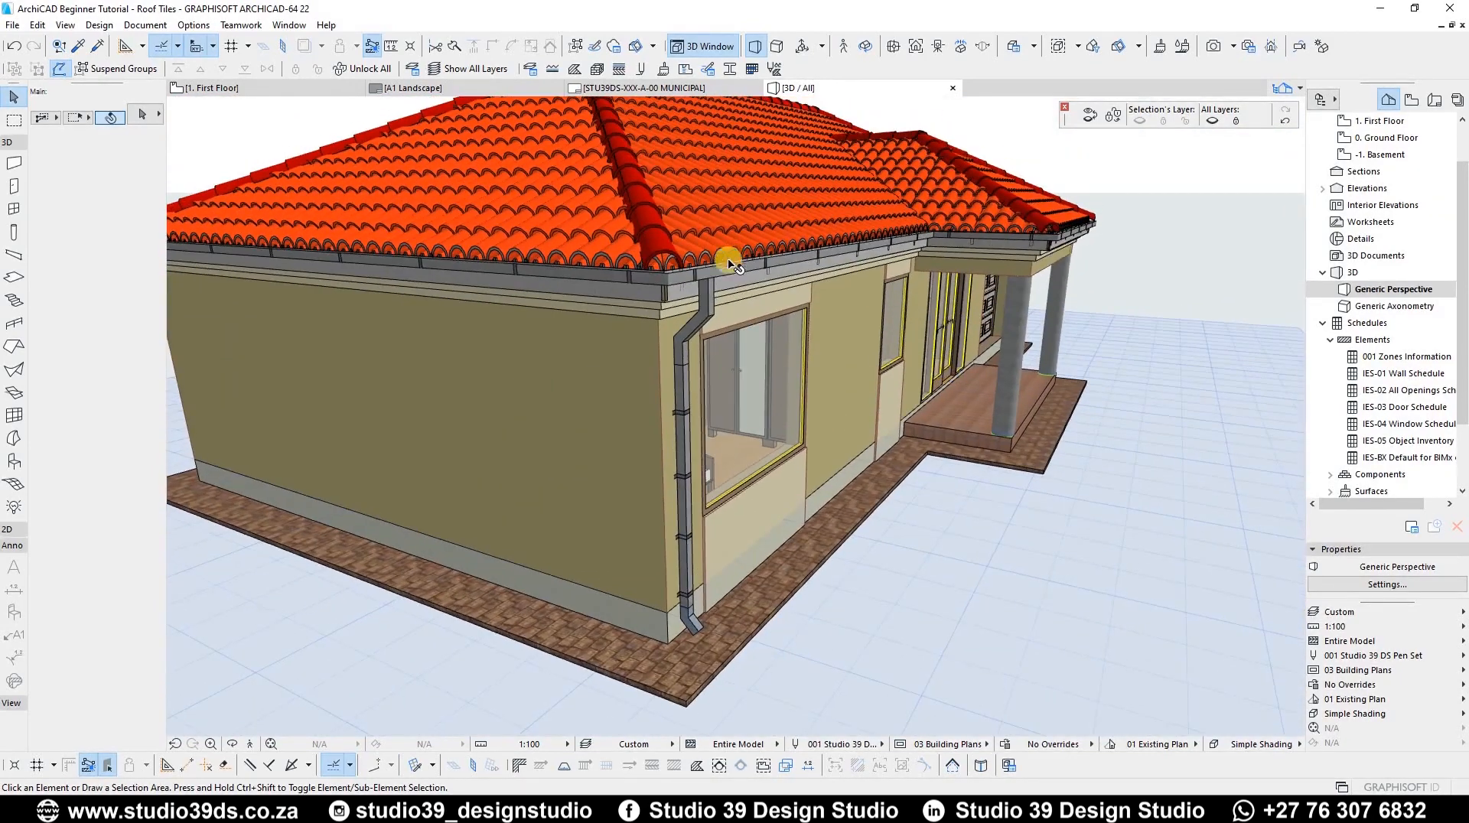
Step: Zoom in close to inspect how the downspouts connect to the gutters at the eave corners
{"action": "scroll", "coordinate": [459, 339], "scroll_direction": "up", "scroll_amount": 3}
{"action": "scroll", "coordinate": [536, 335], "scroll_direction": "down", "scroll_amount": 1}
{"action": "scroll", "coordinate": [574, 330], "scroll_direction": "down", "scroll_amount": 2}
{"action": "scroll", "coordinate": [643, 342], "scroll_direction": "up", "scroll_amount": 3}
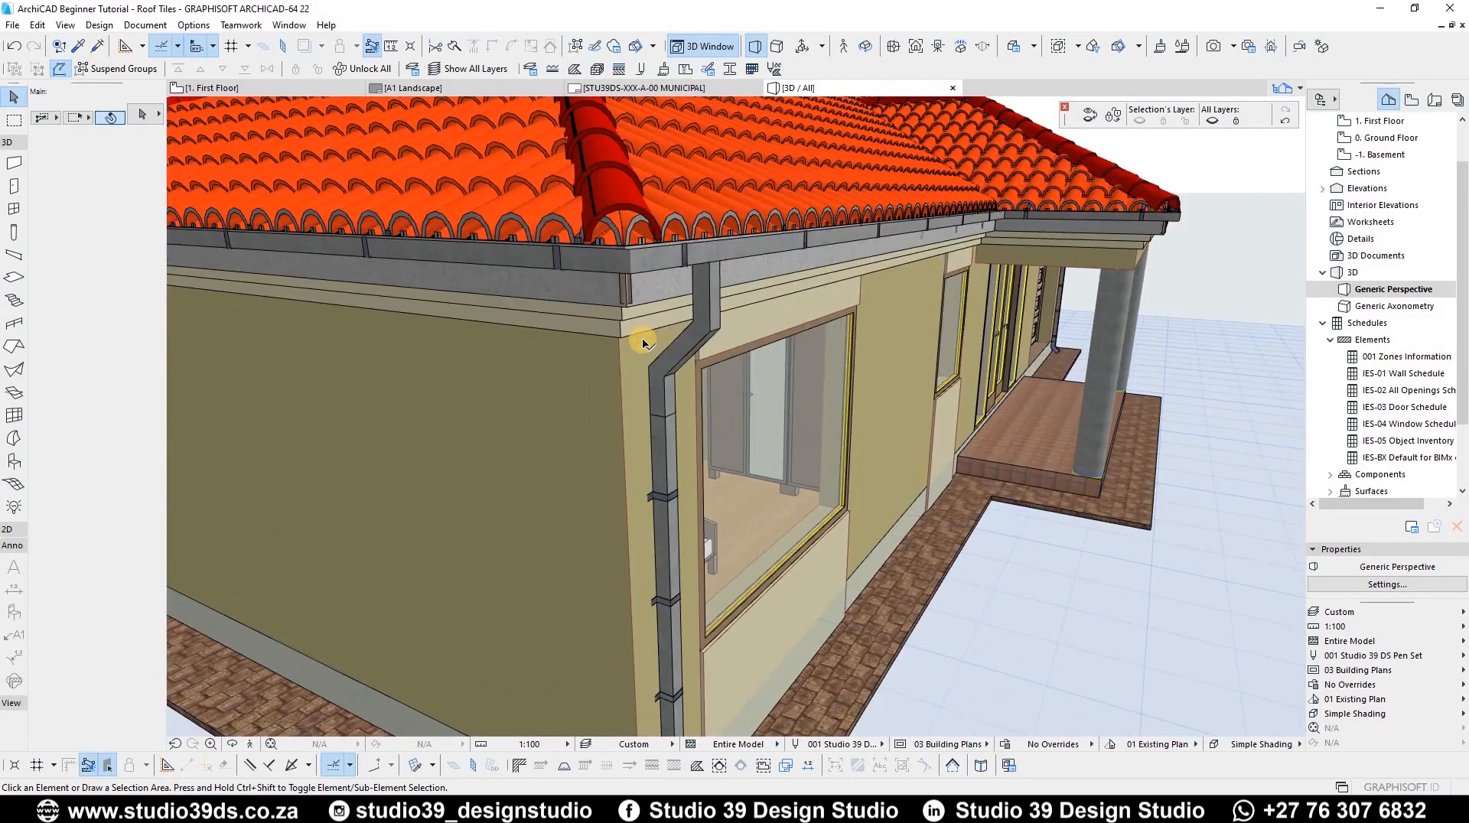
{"action": "scroll", "coordinate": [521, 375], "scroll_direction": "down", "scroll_amount": 2}
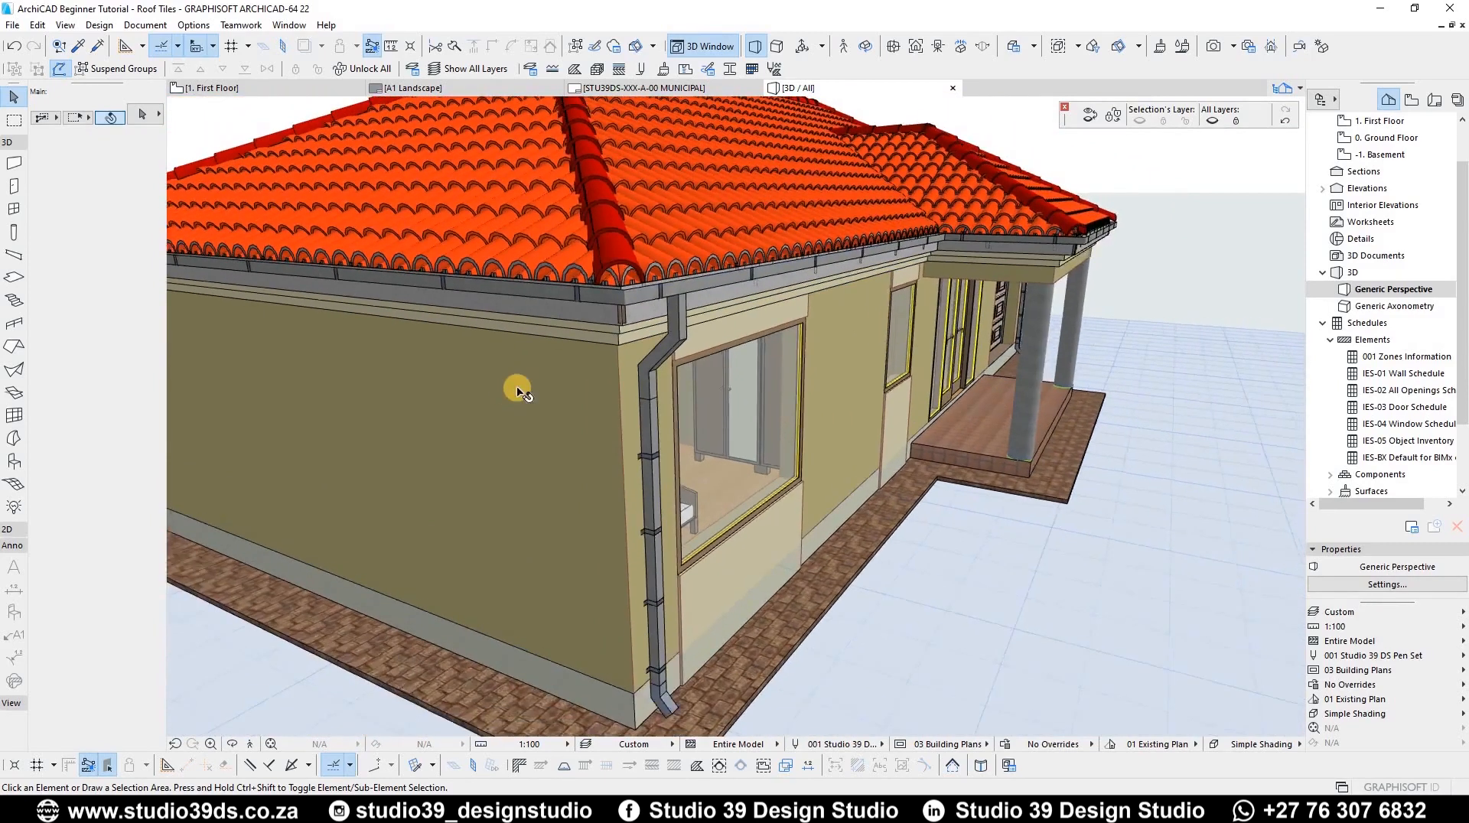
{"action": "scroll", "coordinate": [551, 344], "scroll_direction": "up", "scroll_amount": 1}
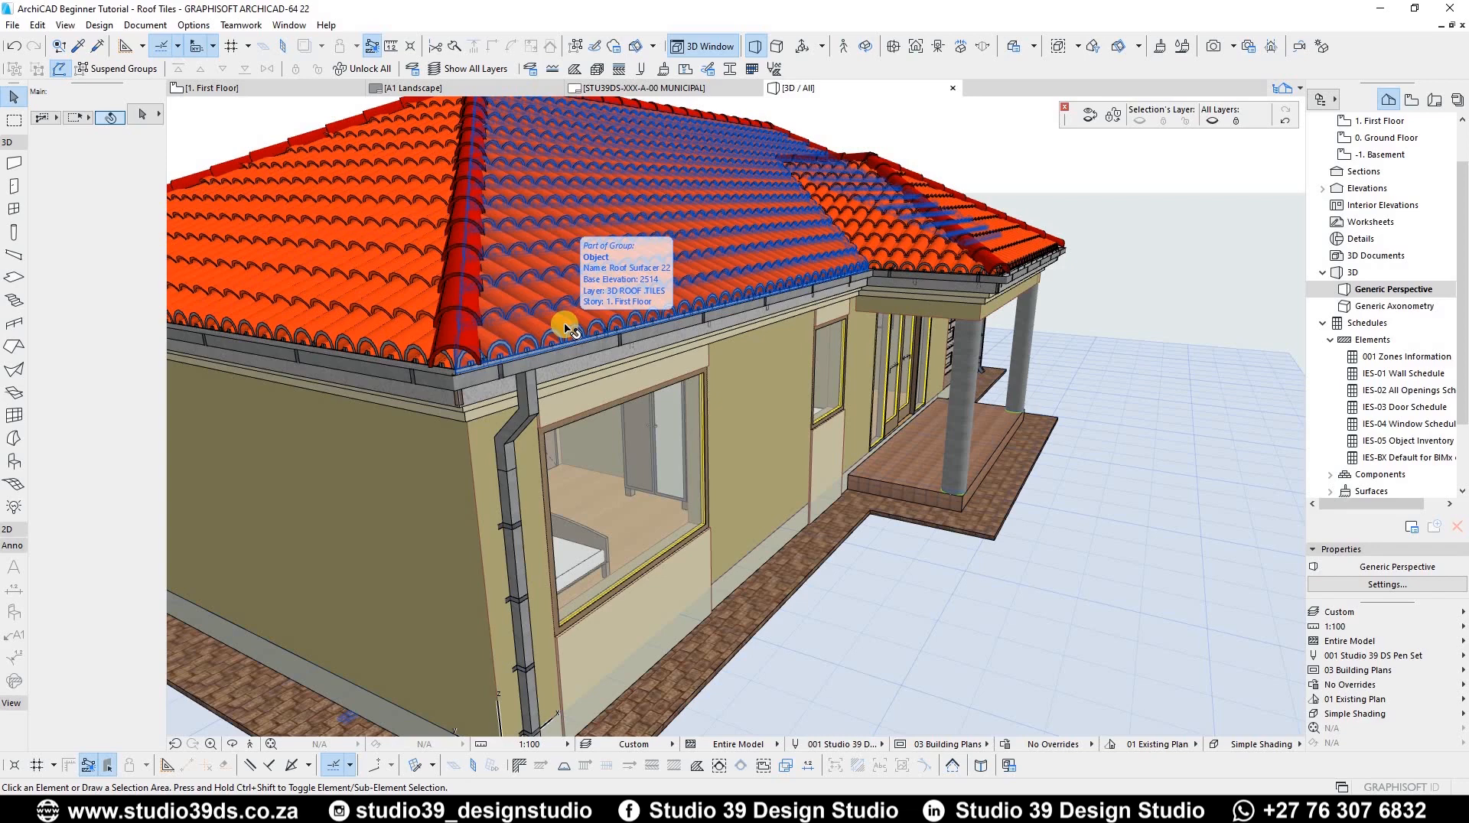
{"action": "scroll", "coordinate": [888, 420], "scroll_direction": "down", "scroll_amount": 2}
{"action": "middle_click_drag", "start_coordinate": [624, 422], "coordinate": [667, 264], "text": "shift"}
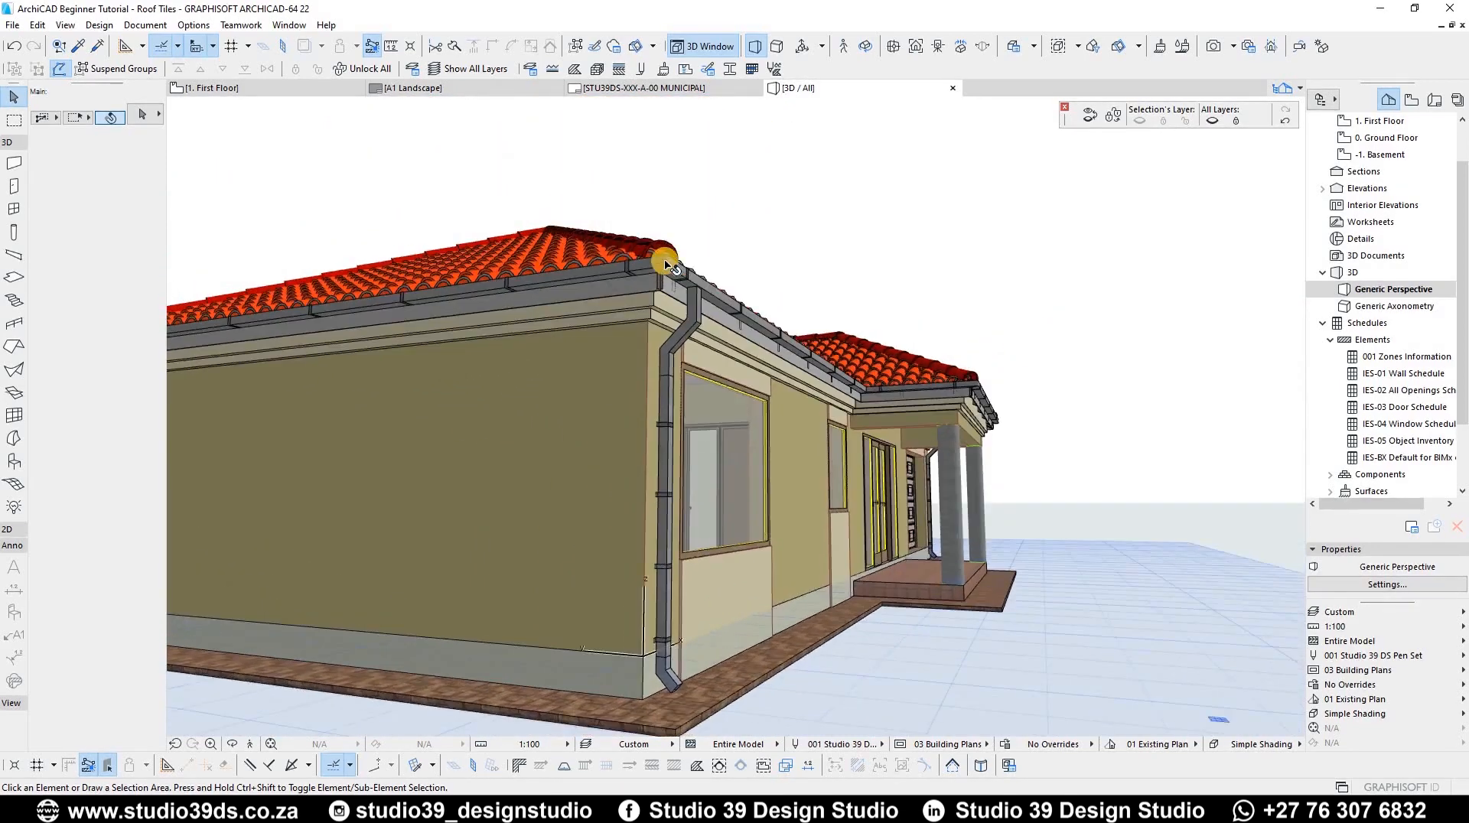
{"action": "scroll", "coordinate": [662, 276], "scroll_direction": "up", "scroll_amount": 3}
{"action": "scroll", "coordinate": [668, 295], "scroll_direction": "up", "scroll_amount": 2}
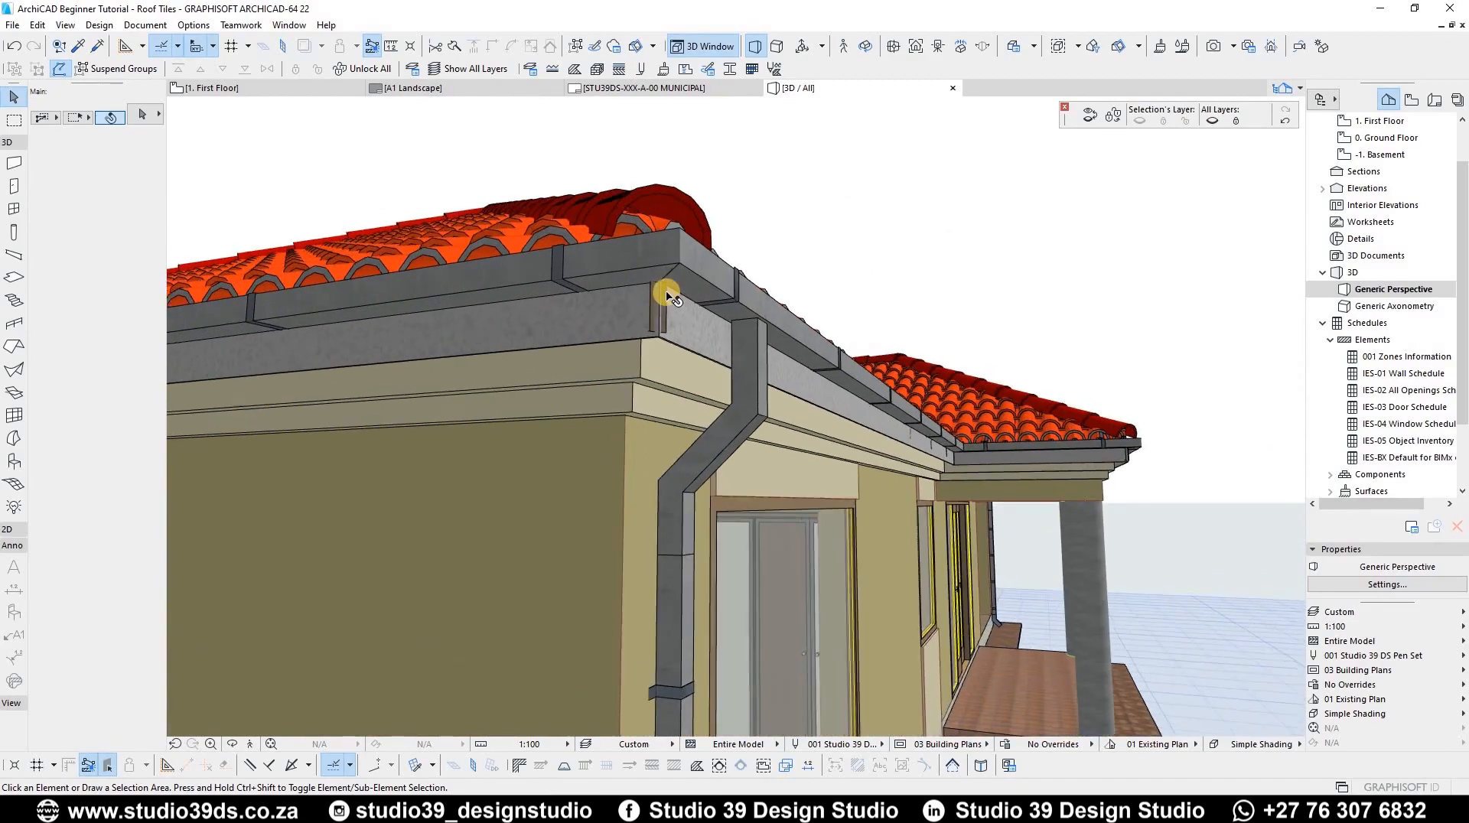